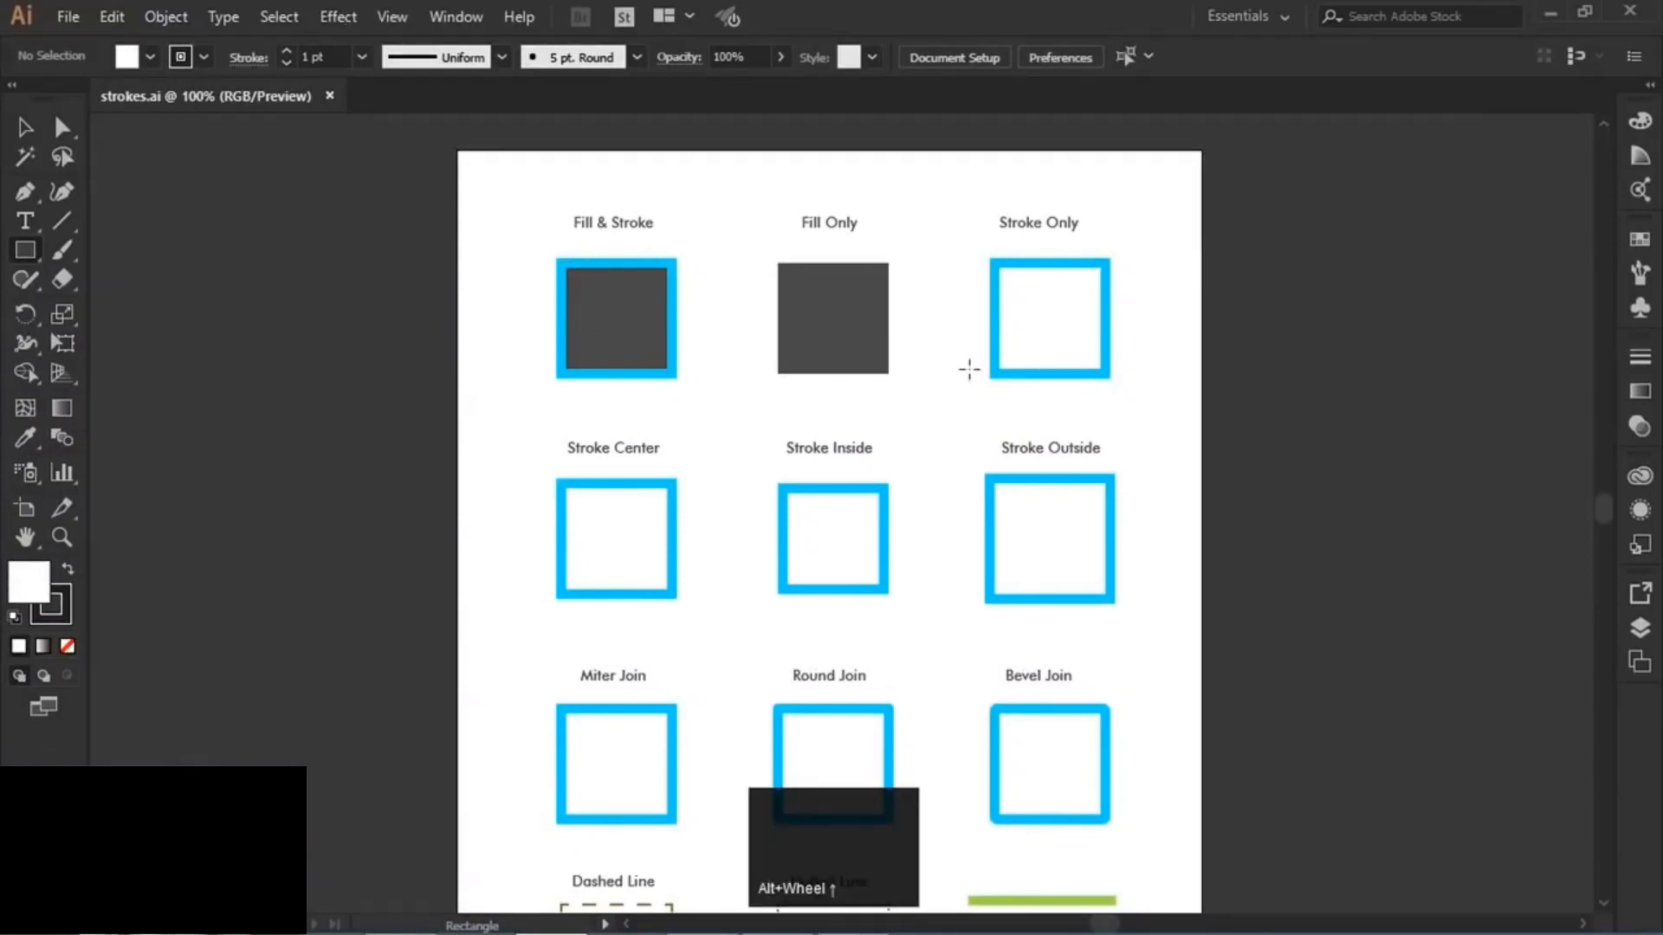
- Select the gray and blue Fill & Stroke square to view its fill and stroke colors
{"action": "key", "text": "space"}
{"action": "left_click_drag", "start_coordinate": [1167, 517], "coordinate": [1065, 482]}
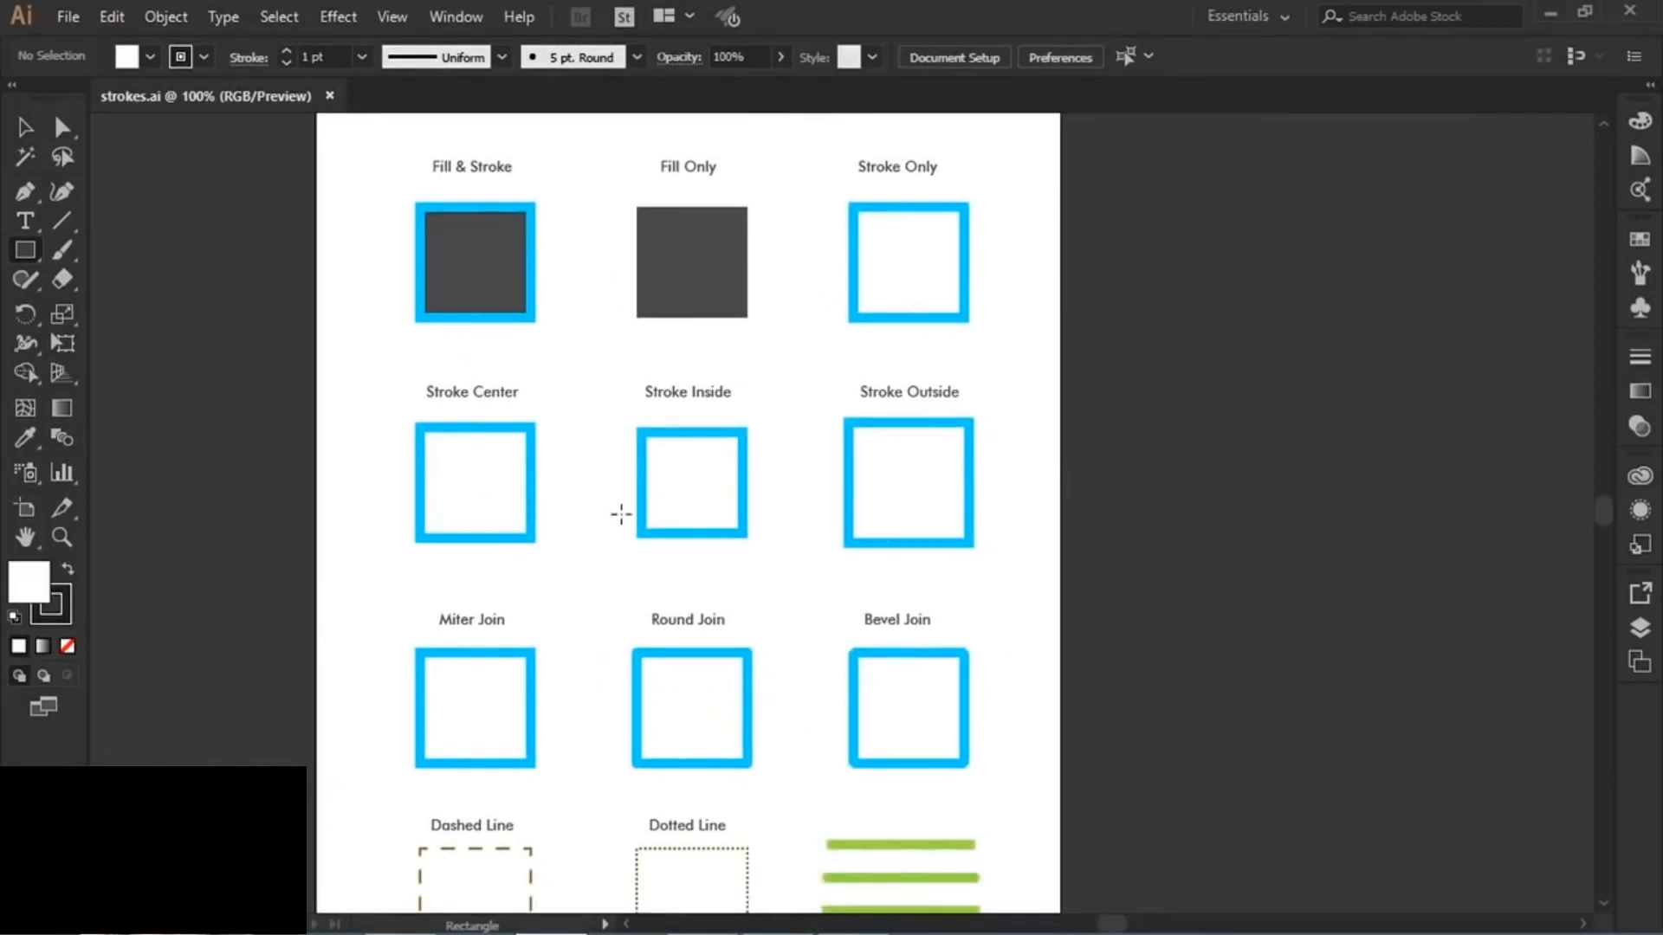
{"action": "scroll", "coordinate": [434, 192], "scroll_direction": "up", "scroll_amount": 1, "text": "alt"}
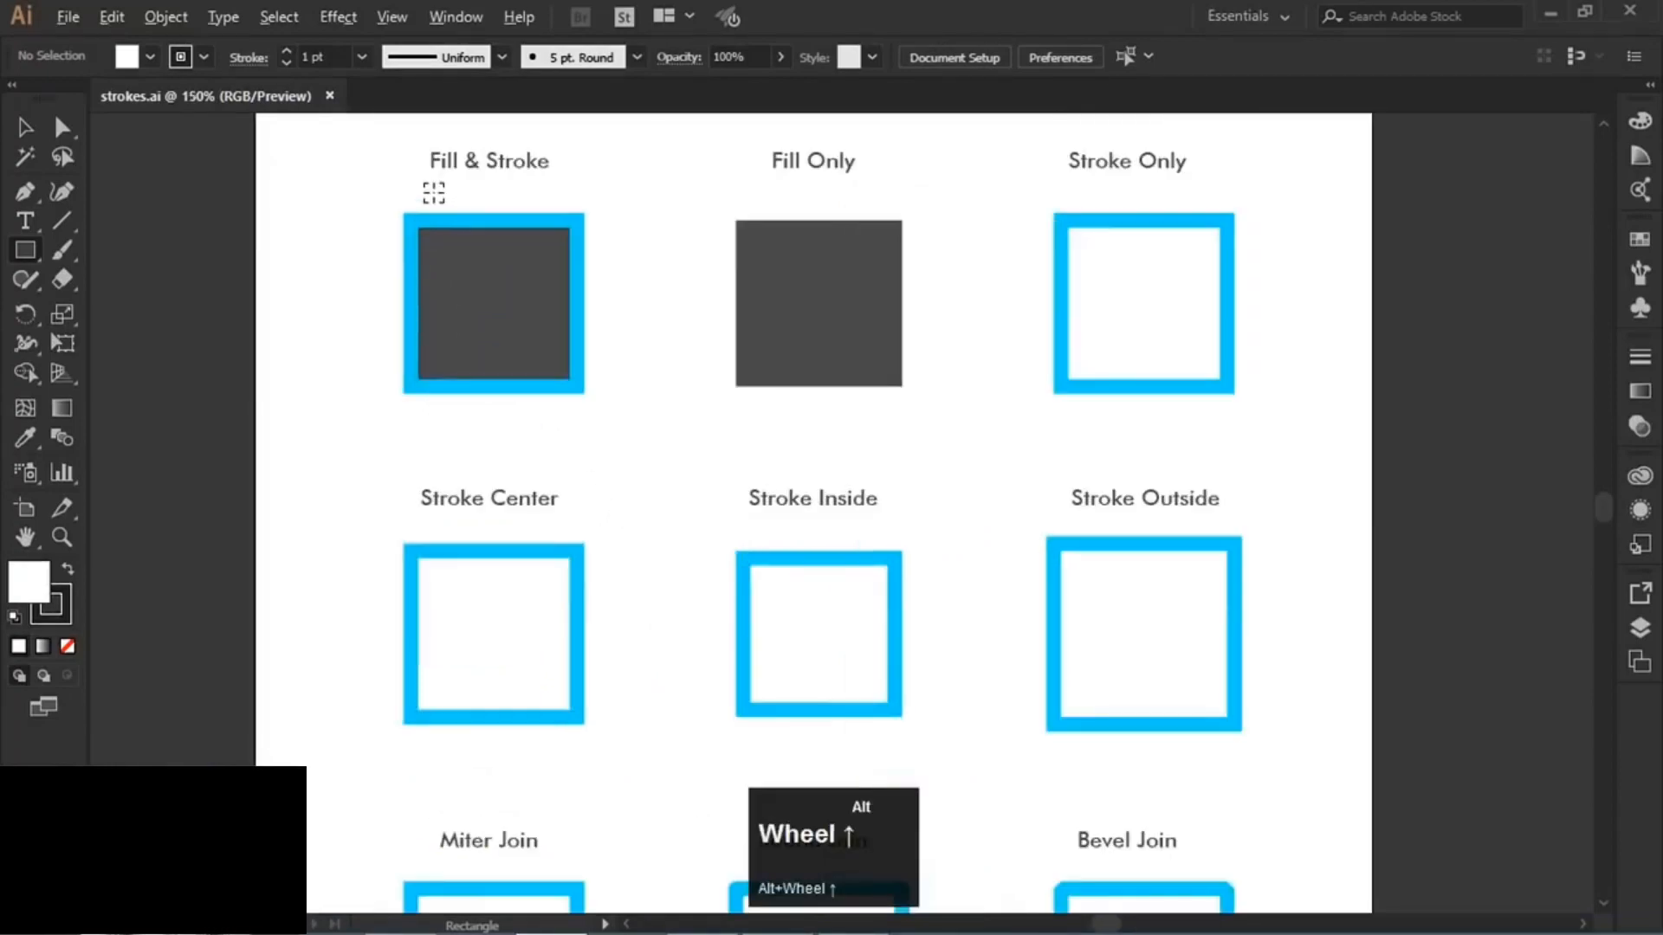
{"action": "scroll", "coordinate": [434, 192], "scroll_direction": "up", "scroll_amount": 1, "text": "alt"}
{"action": "left_click_drag", "start_coordinate": [649, 222], "coordinate": [693, 332]}
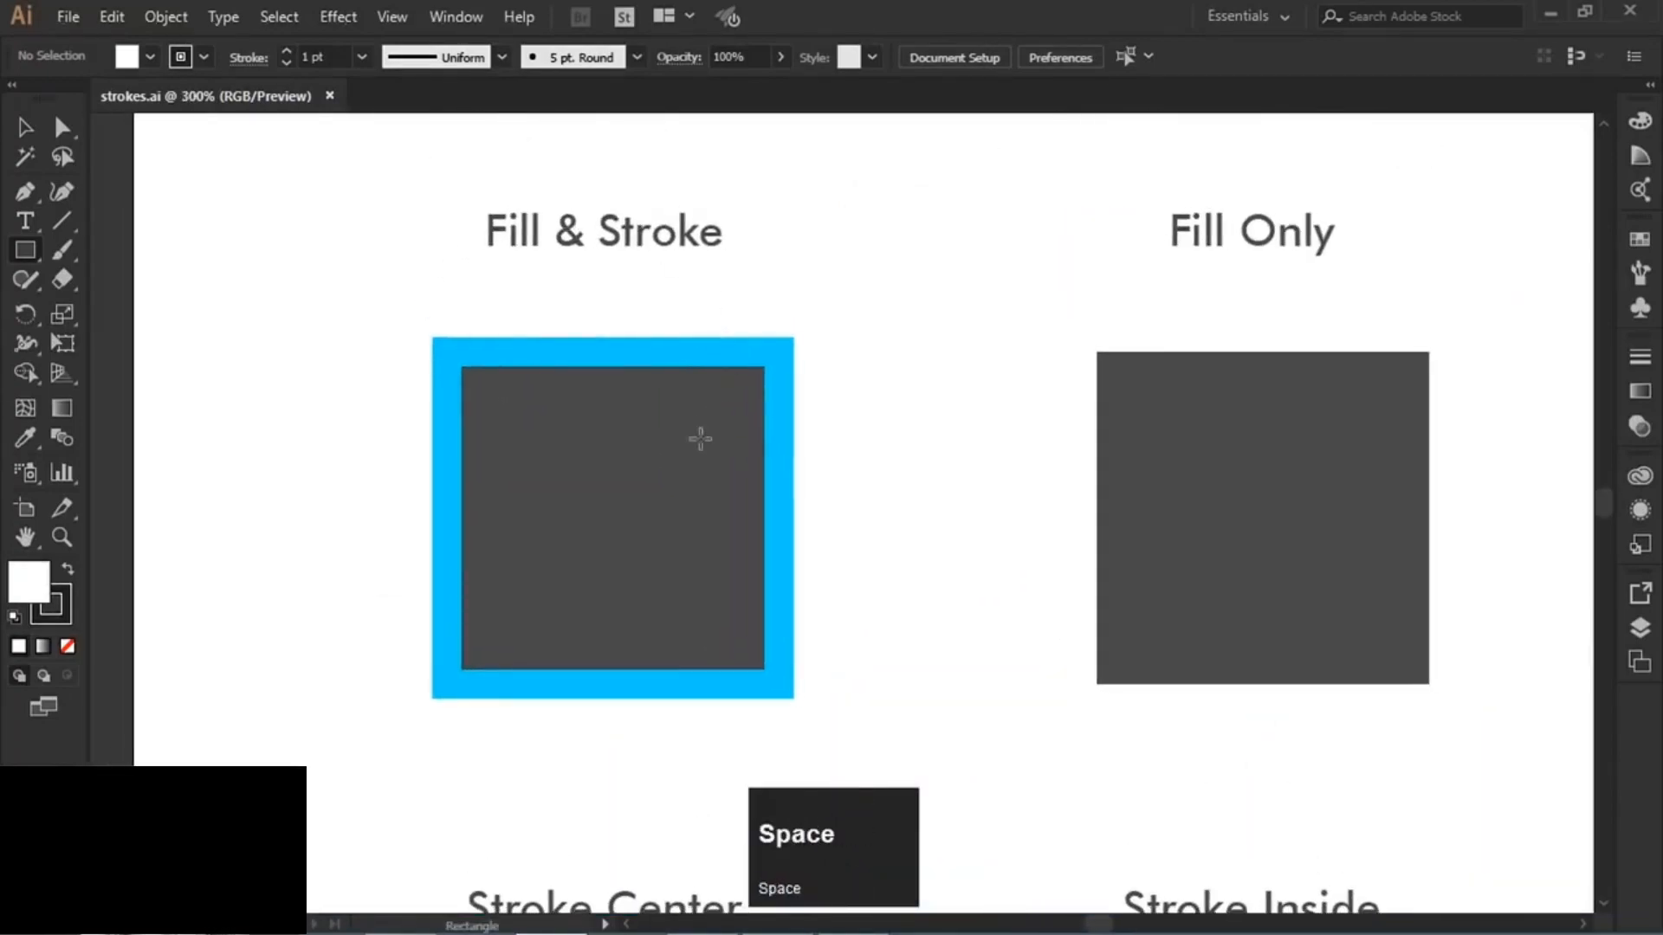
{"action": "left_click", "coordinate": [25, 128]}
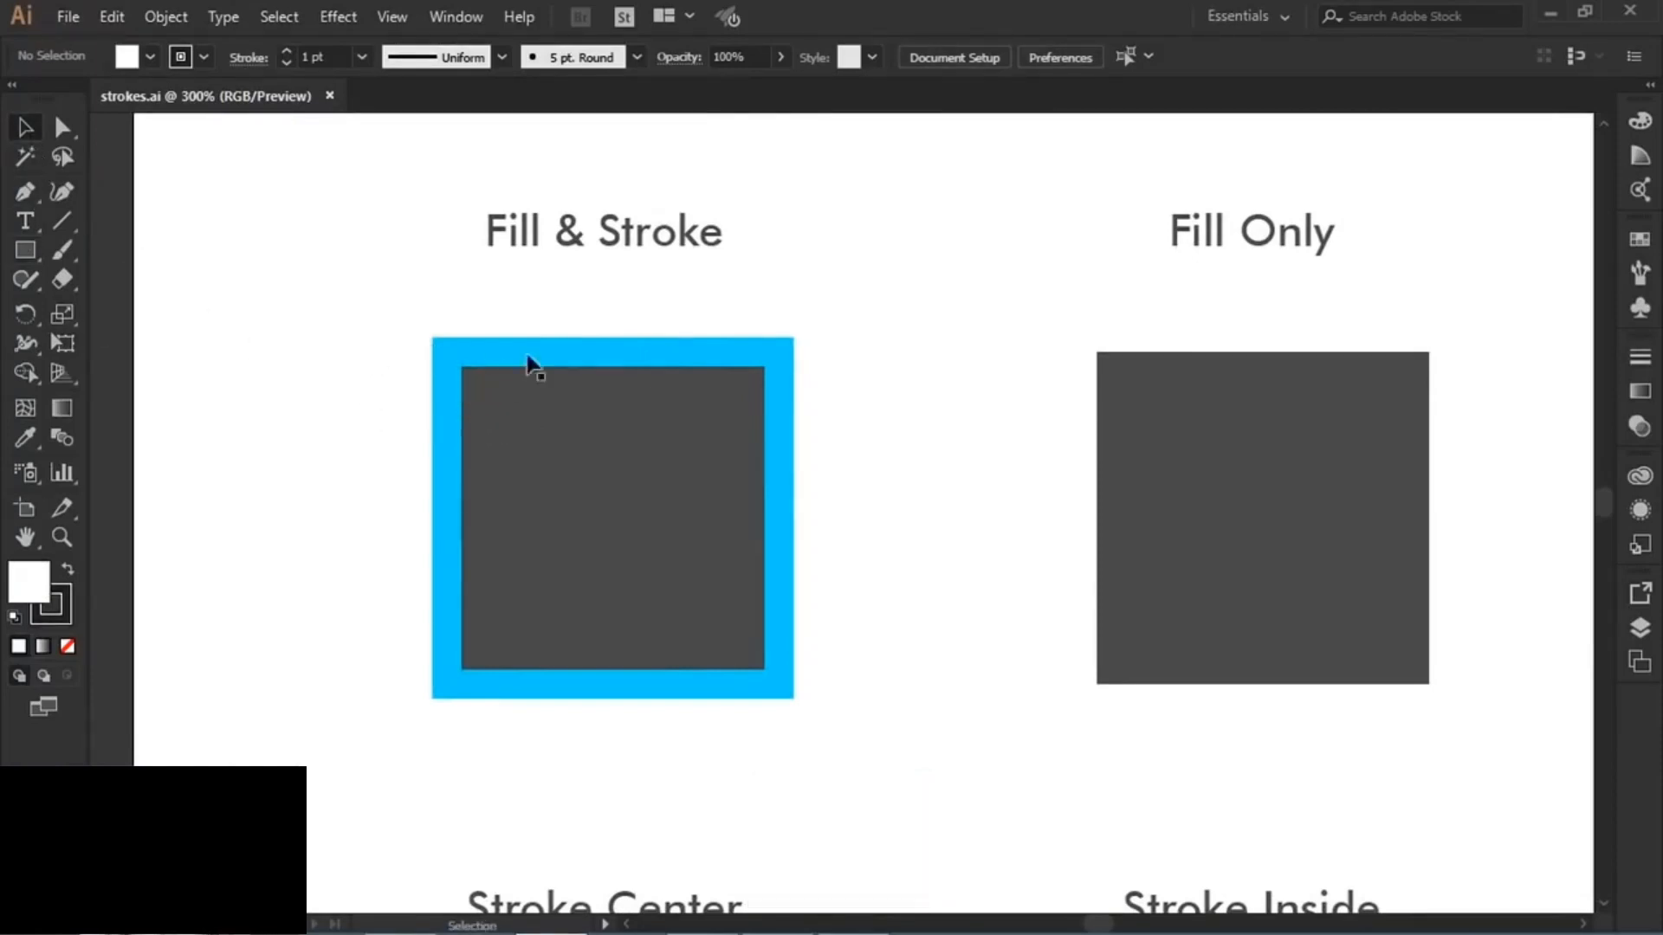
{"action": "left_click", "coordinate": [611, 433]}
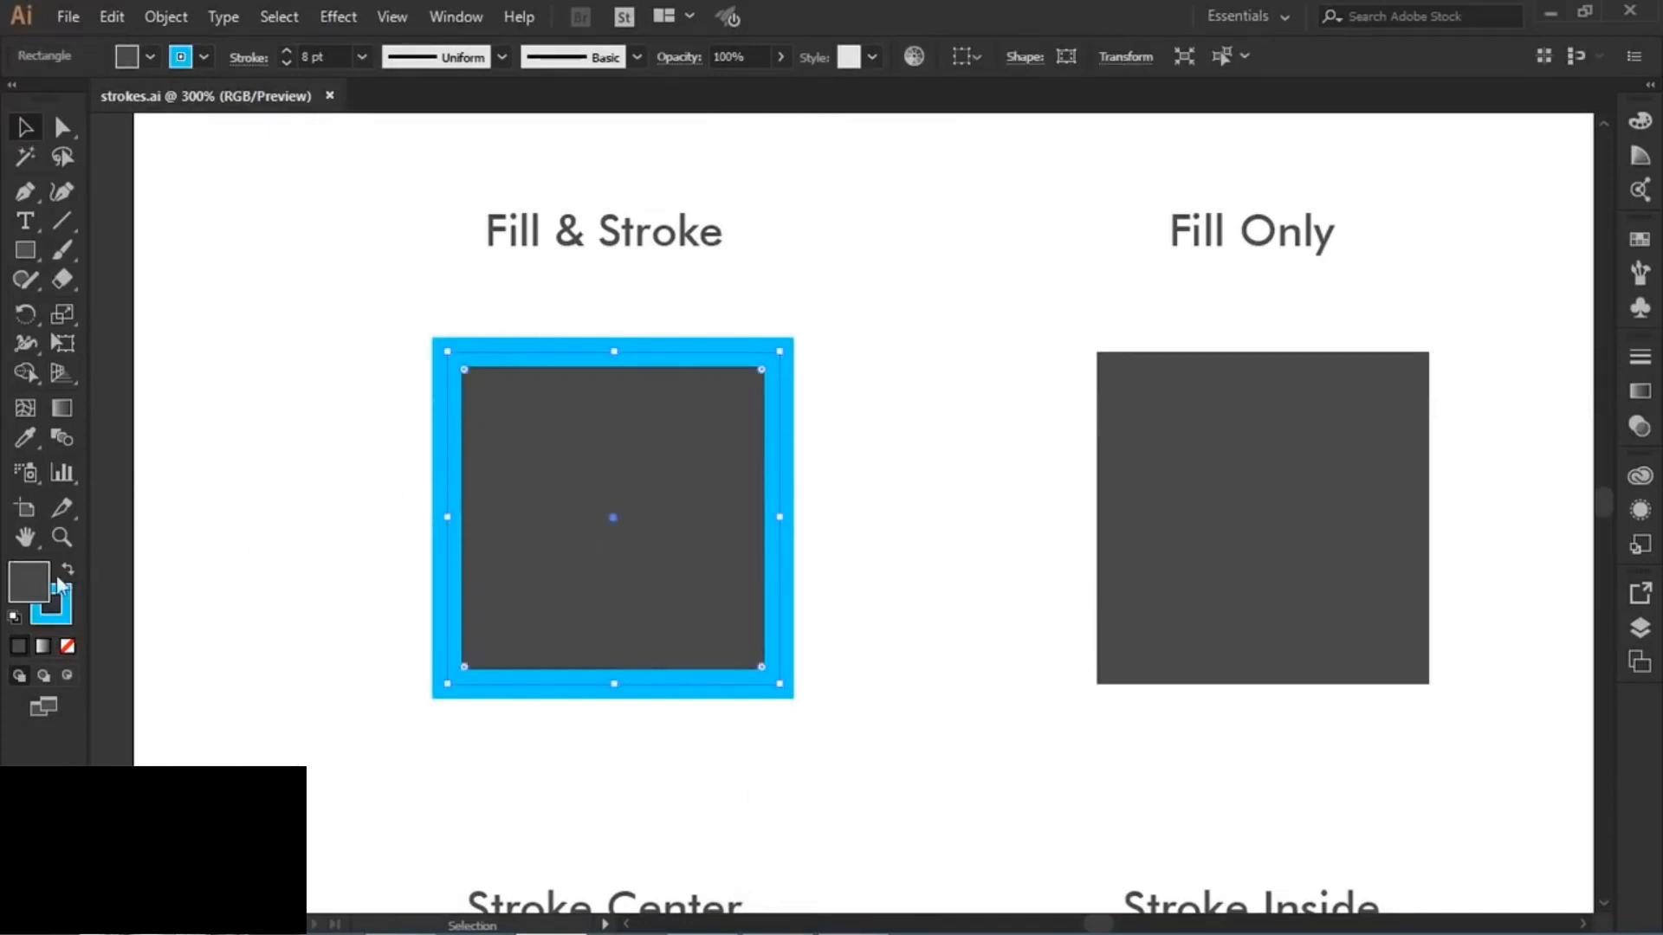
- Try a green stroke color on the Fill & Stroke square and undo it
{"action": "left_click", "coordinate": [65, 618]}
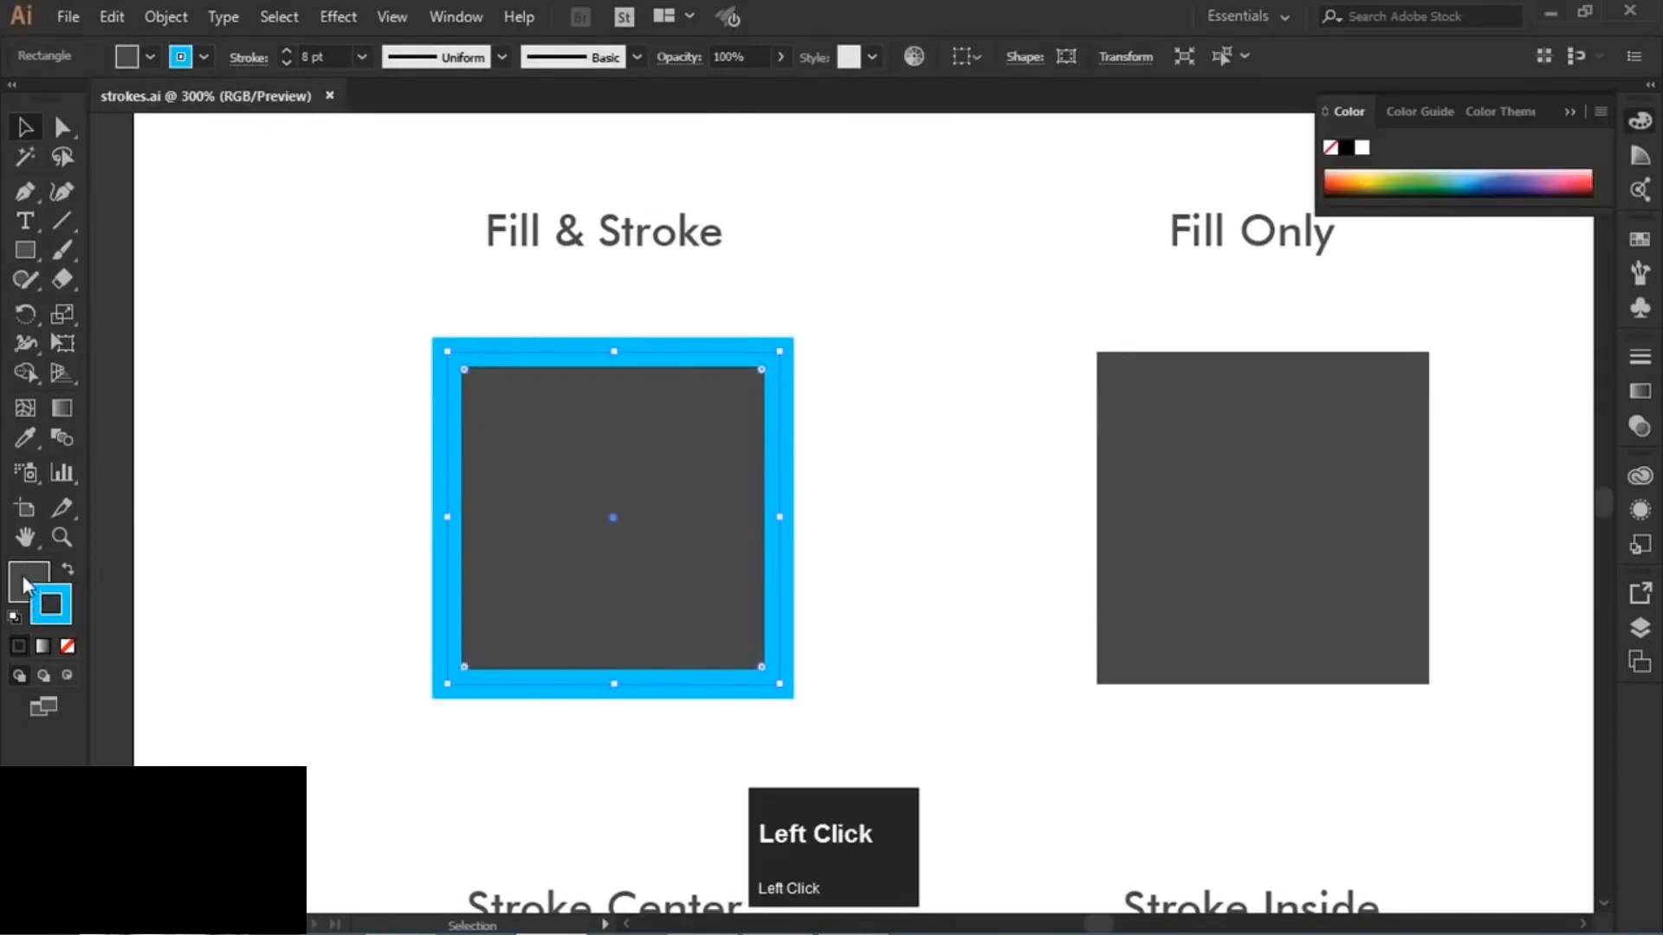
{"action": "double_click", "coordinate": [63, 614]}
{"action": "left_click_drag", "start_coordinate": [994, 435], "coordinate": [996, 506]}
{"action": "left_click", "coordinate": [1213, 277]}
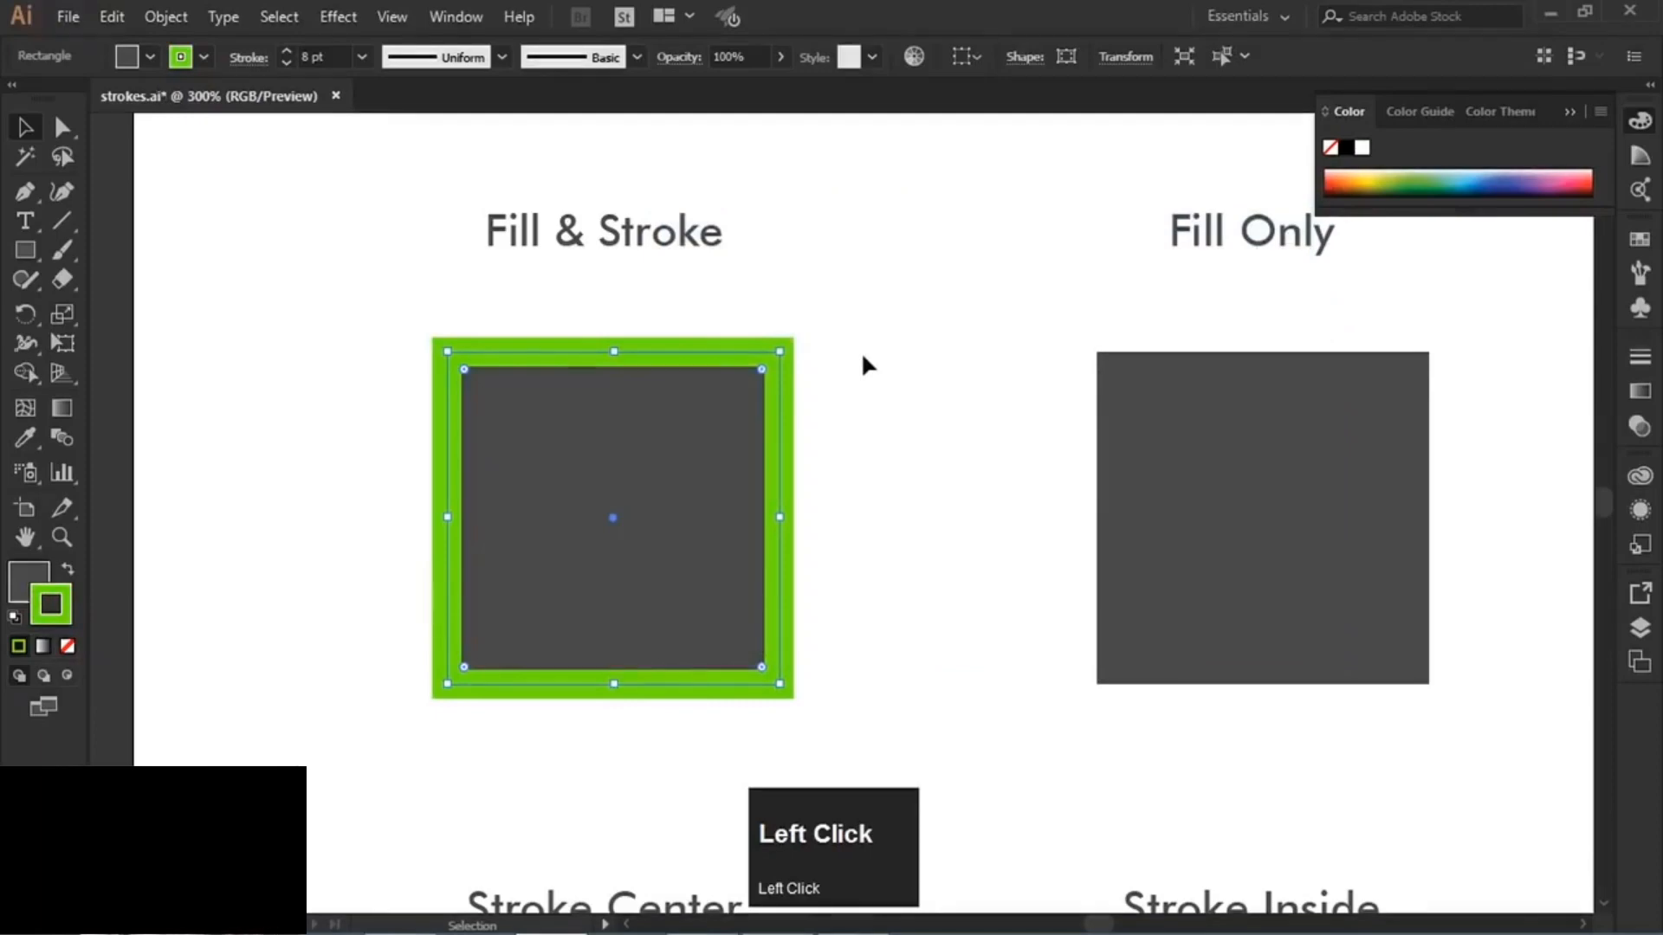
{"action": "key", "text": "ctrl+z"}
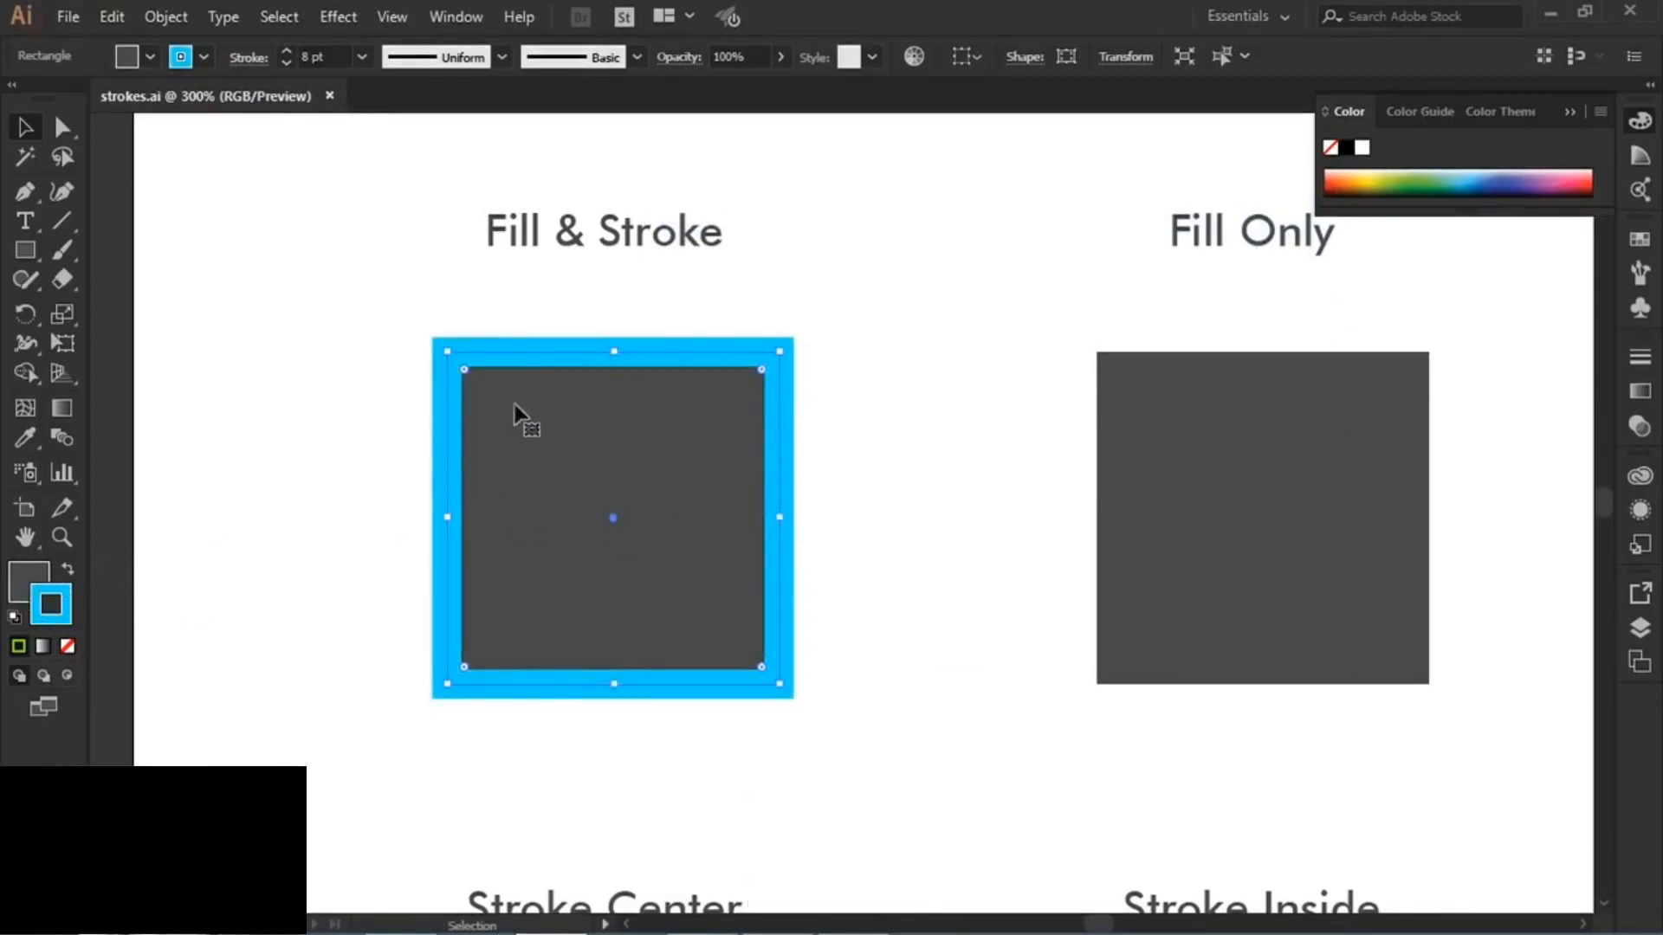
- Try removing the stroke and the fill of the Fill & Stroke square one at a time, undoing each removal
{"action": "left_click", "coordinate": [66, 647]}
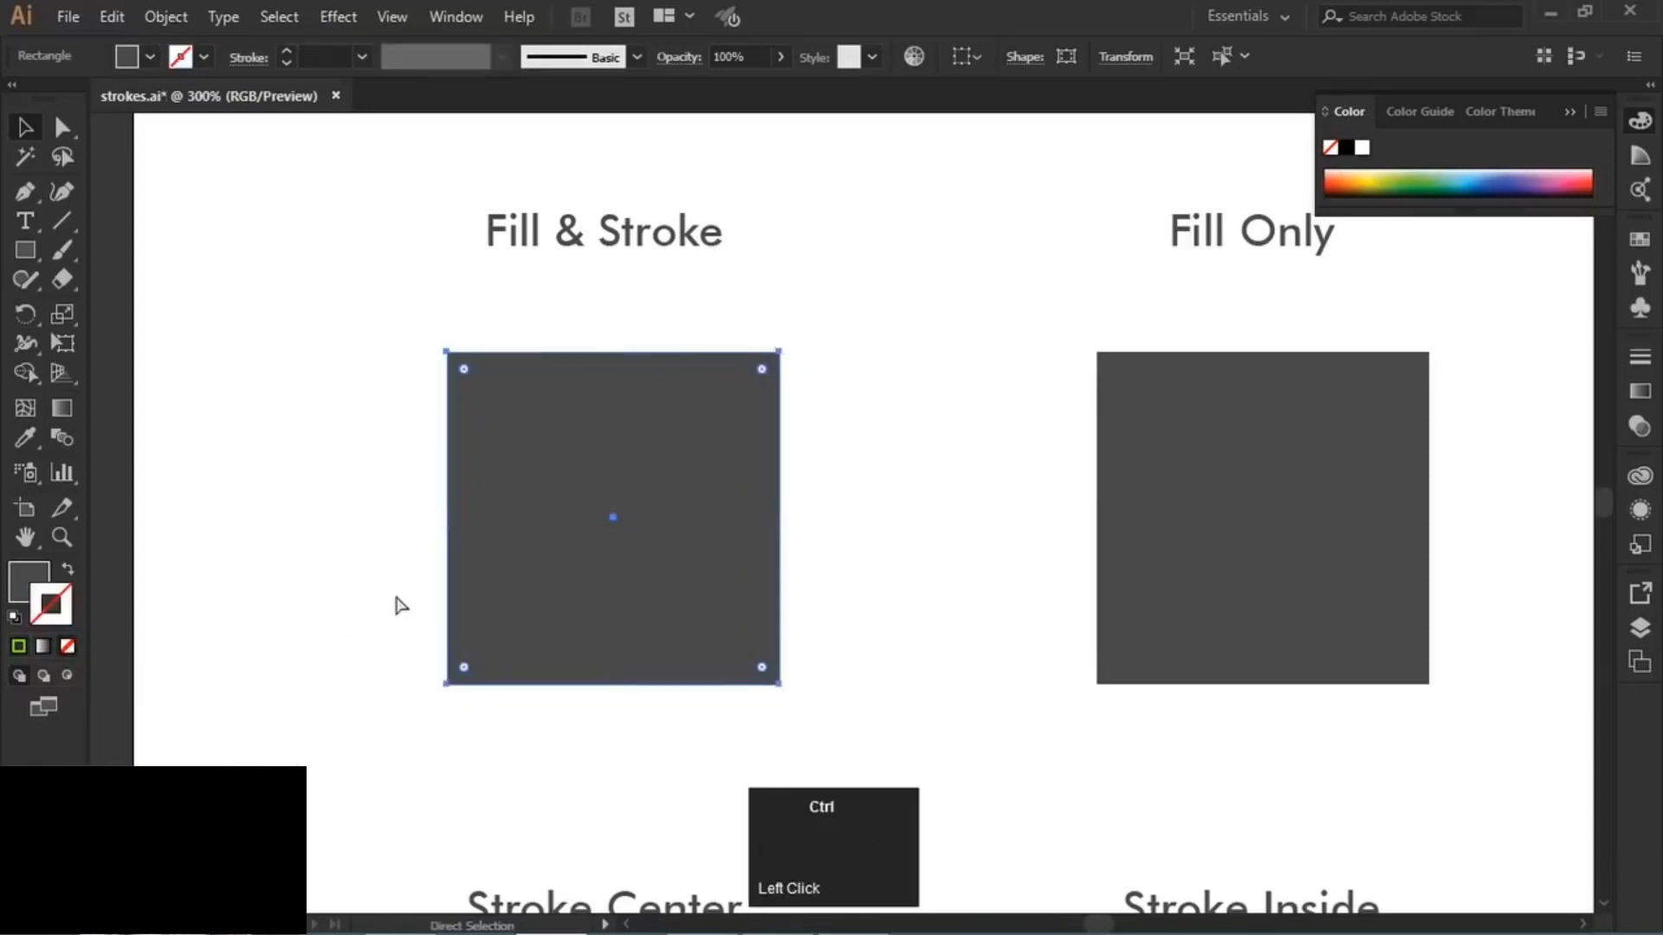
{"action": "key", "text": "ctrl+z"}
{"action": "left_click", "coordinate": [26, 590]}
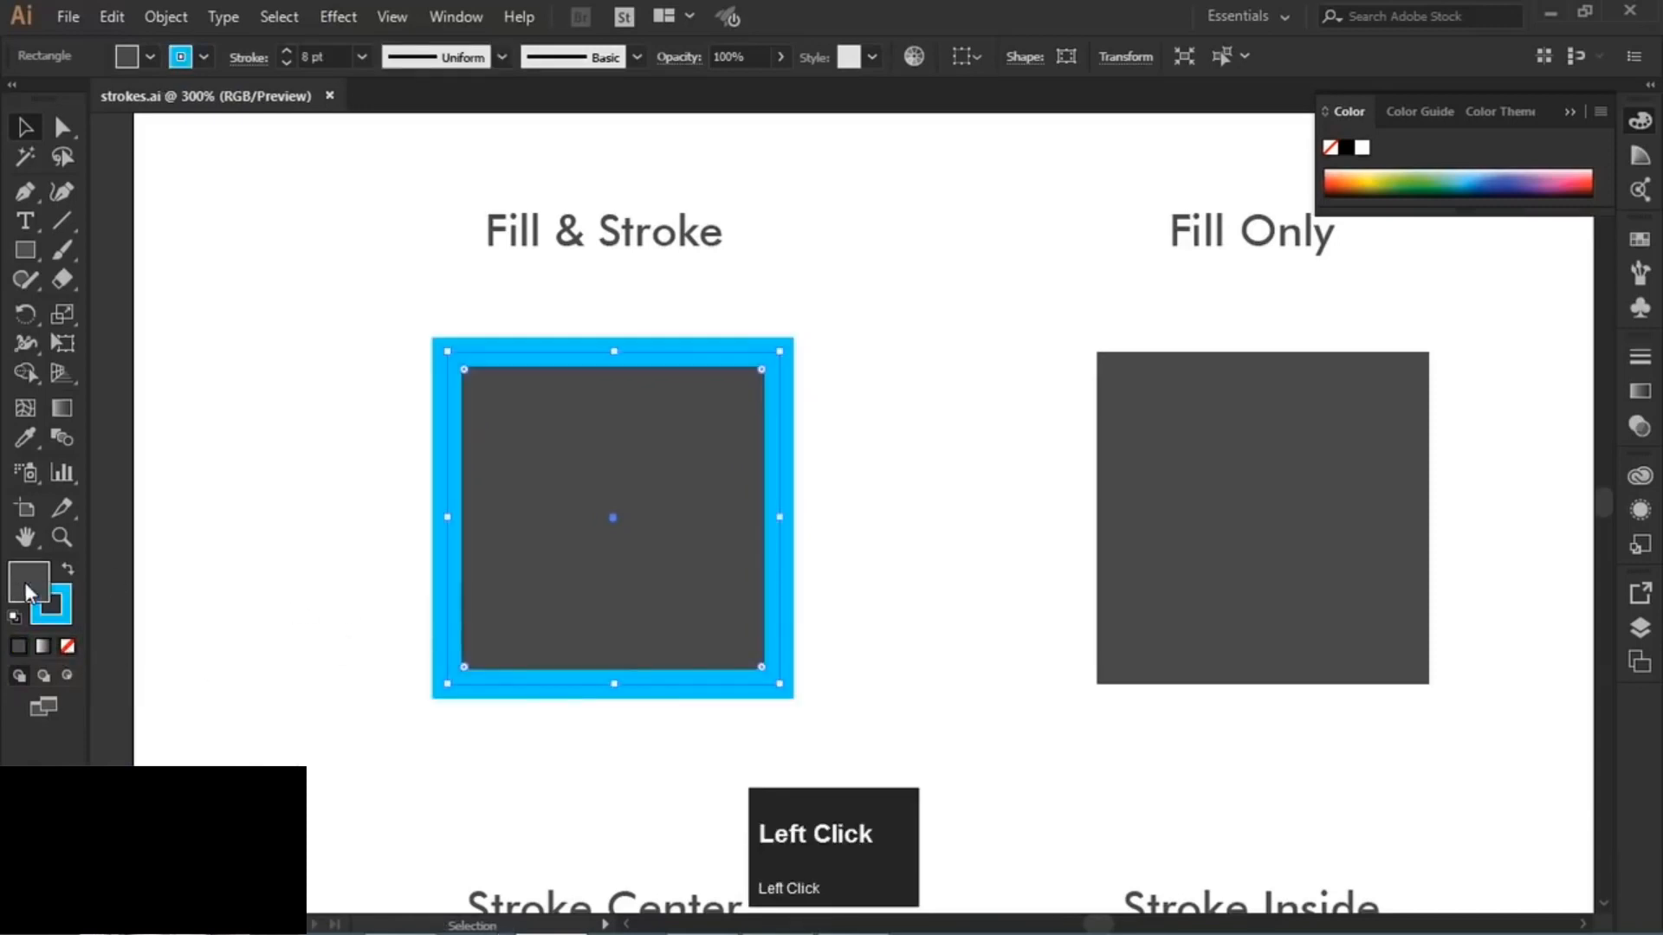
{"action": "left_click", "coordinate": [68, 650]}
{"action": "key", "text": "ctrl+z"}
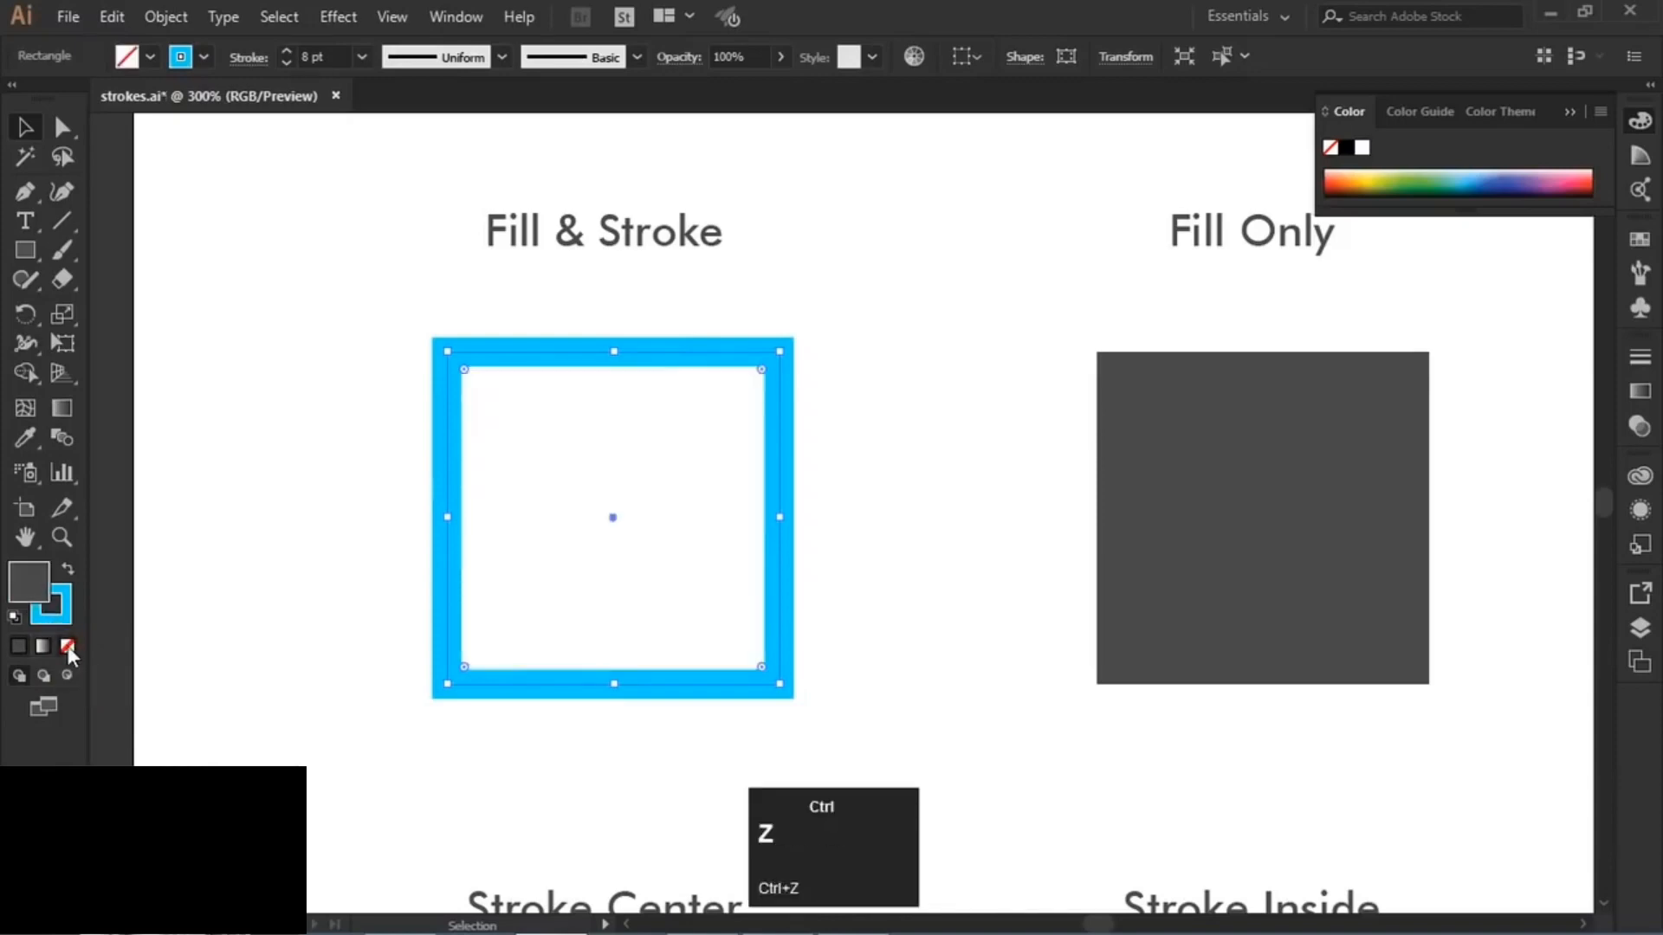
- Select the Fill Only square and make its stroke the active attribute to inspect it
{"action": "key", "text": "space"}
{"action": "mouse_move", "coordinate": [901, 453]}
{"action": "left_mouse_down"}
{"action": "mouse_move", "coordinate": [304, 467]}
{"action": "mouse_move", "coordinate": [494, 429]}
{"action": "left_mouse_up"}
{"action": "left_click", "coordinate": [850, 424]}
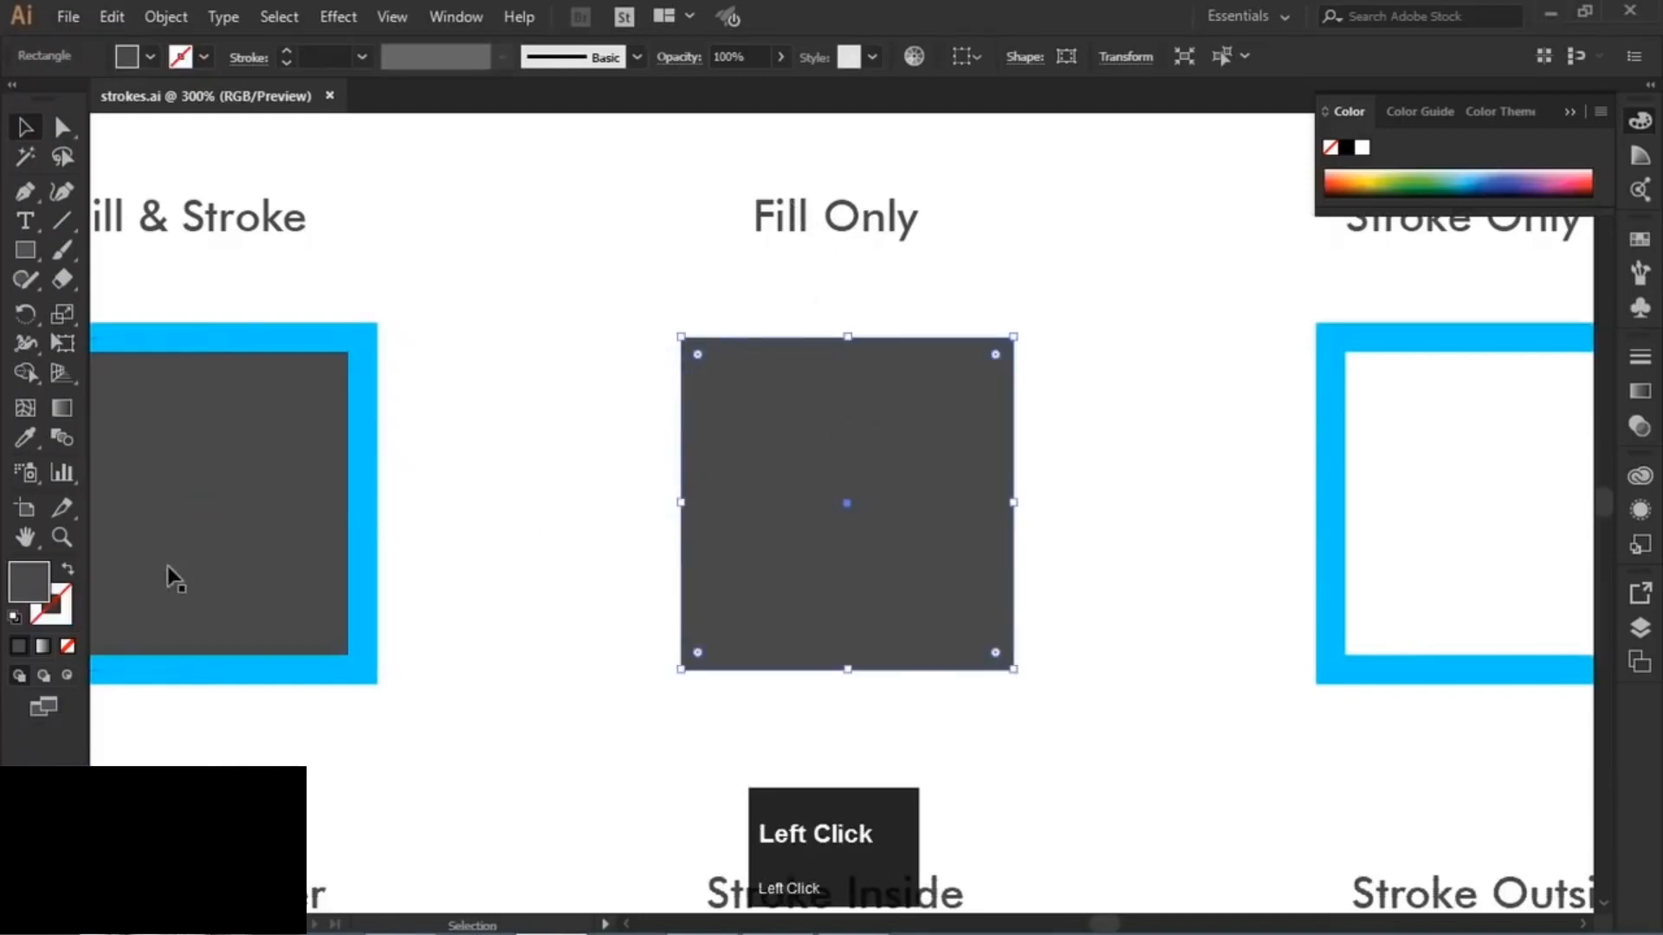
{"action": "left_click", "coordinate": [62, 620]}
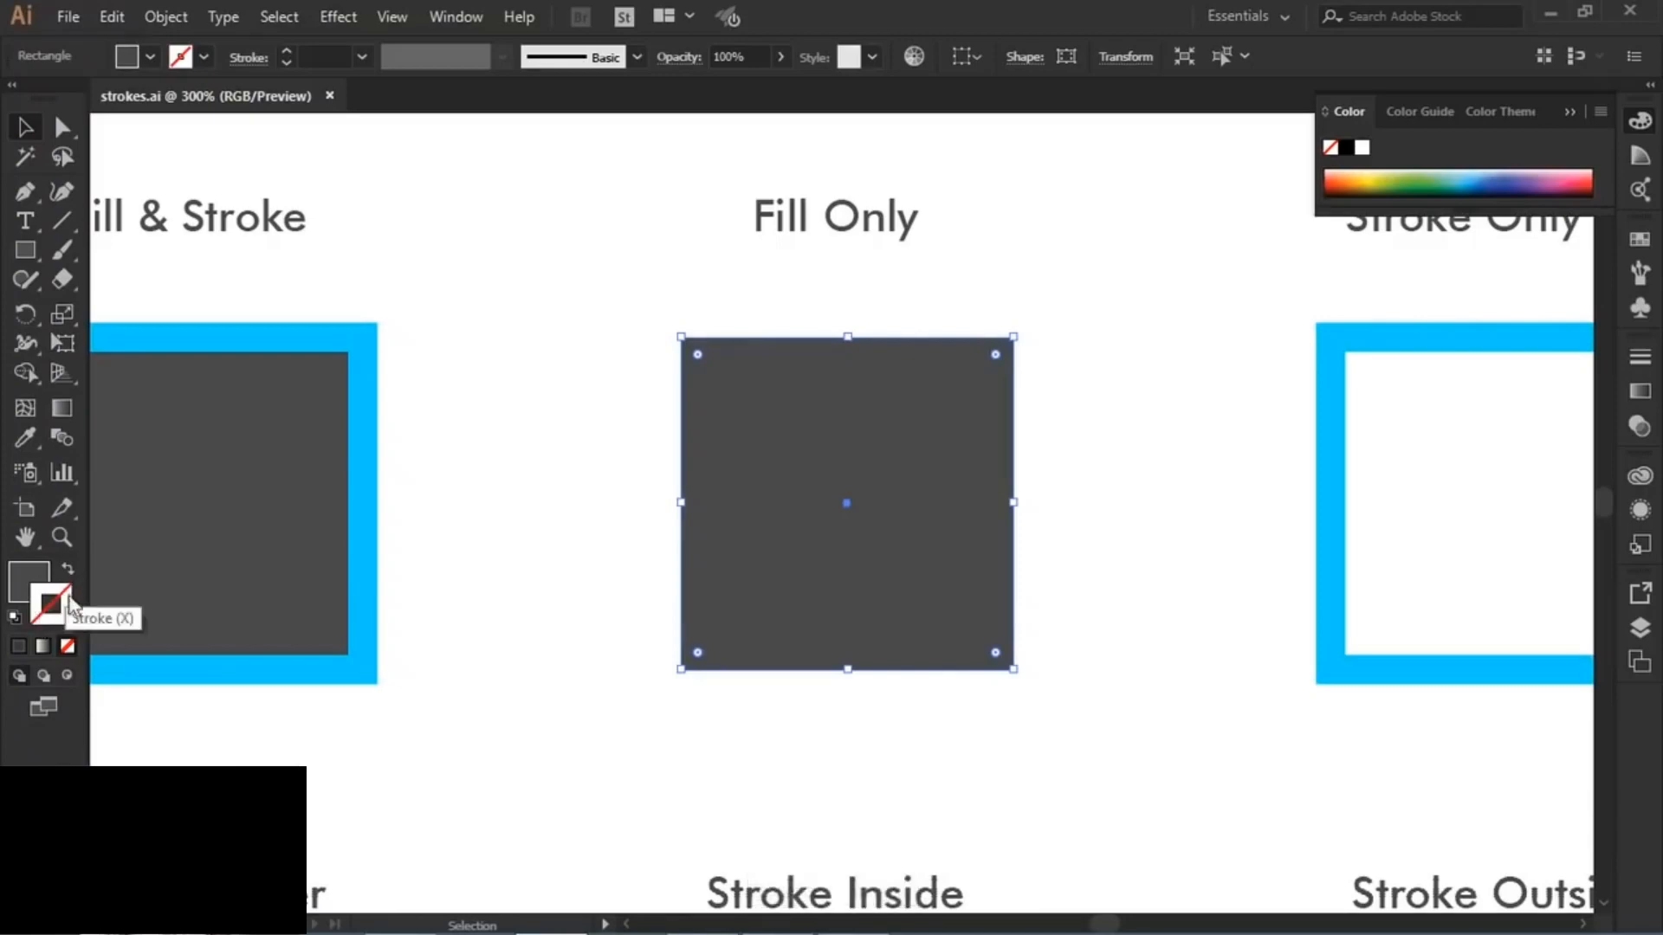
- Select the Stroke Only square and make its fill the active attribute to inspect it
{"action": "key", "text": "space"}
{"action": "left_click_drag", "start_coordinate": [938, 495], "coordinate": [315, 475]}
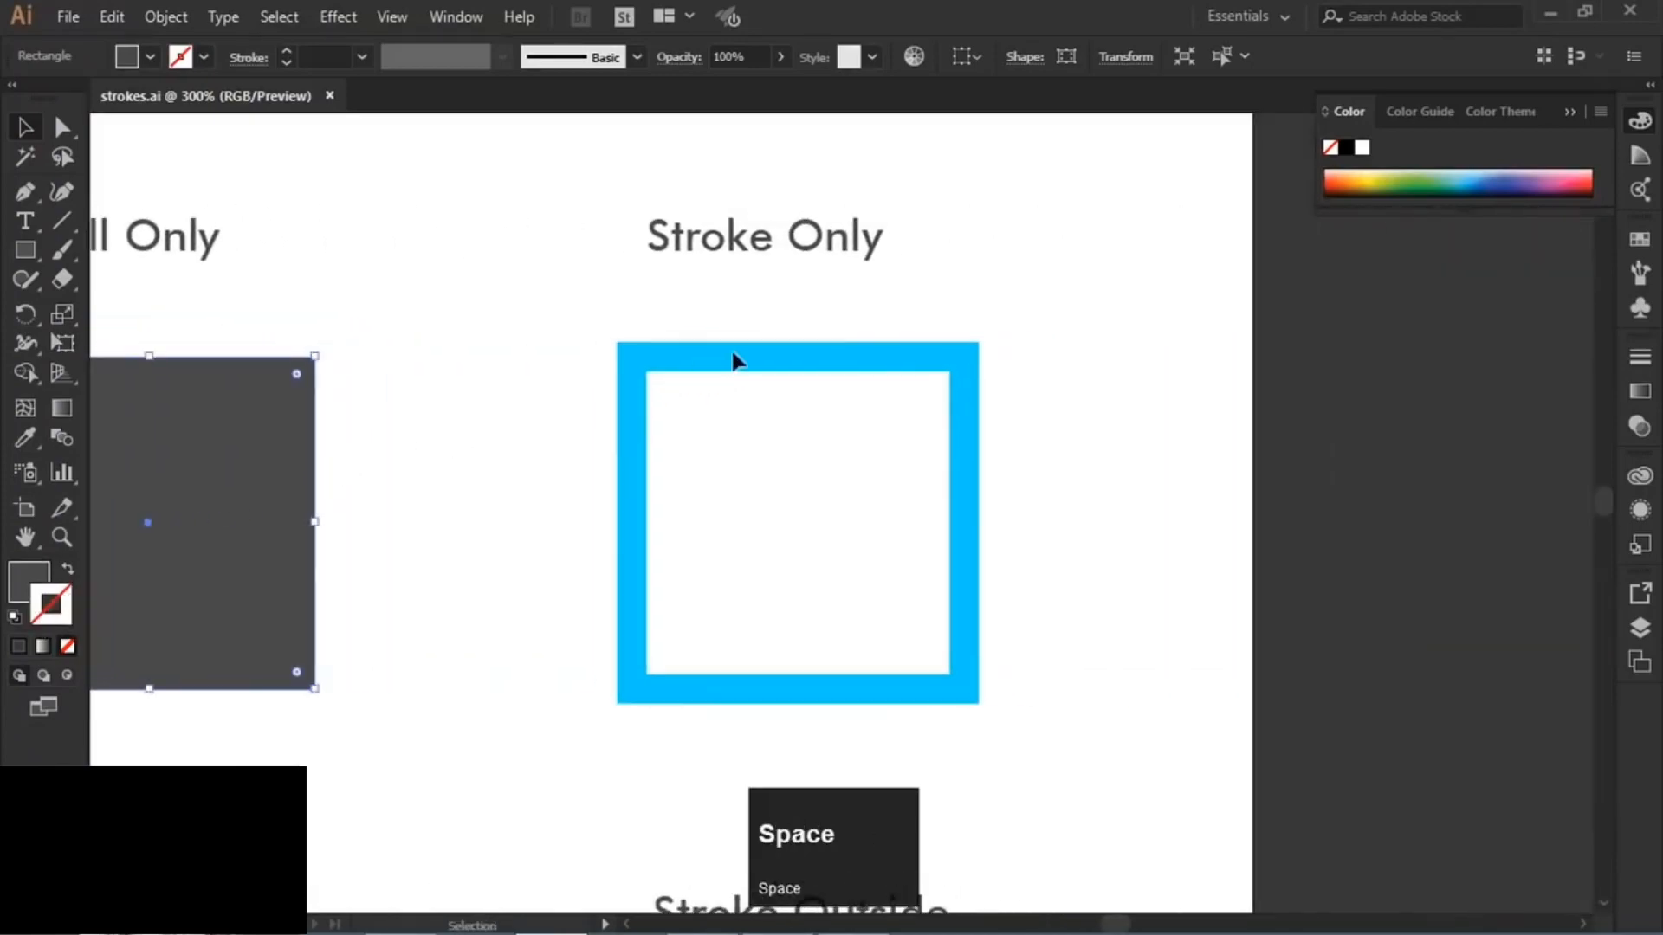
{"action": "left_click_drag", "start_coordinate": [586, 313], "coordinate": [833, 502]}
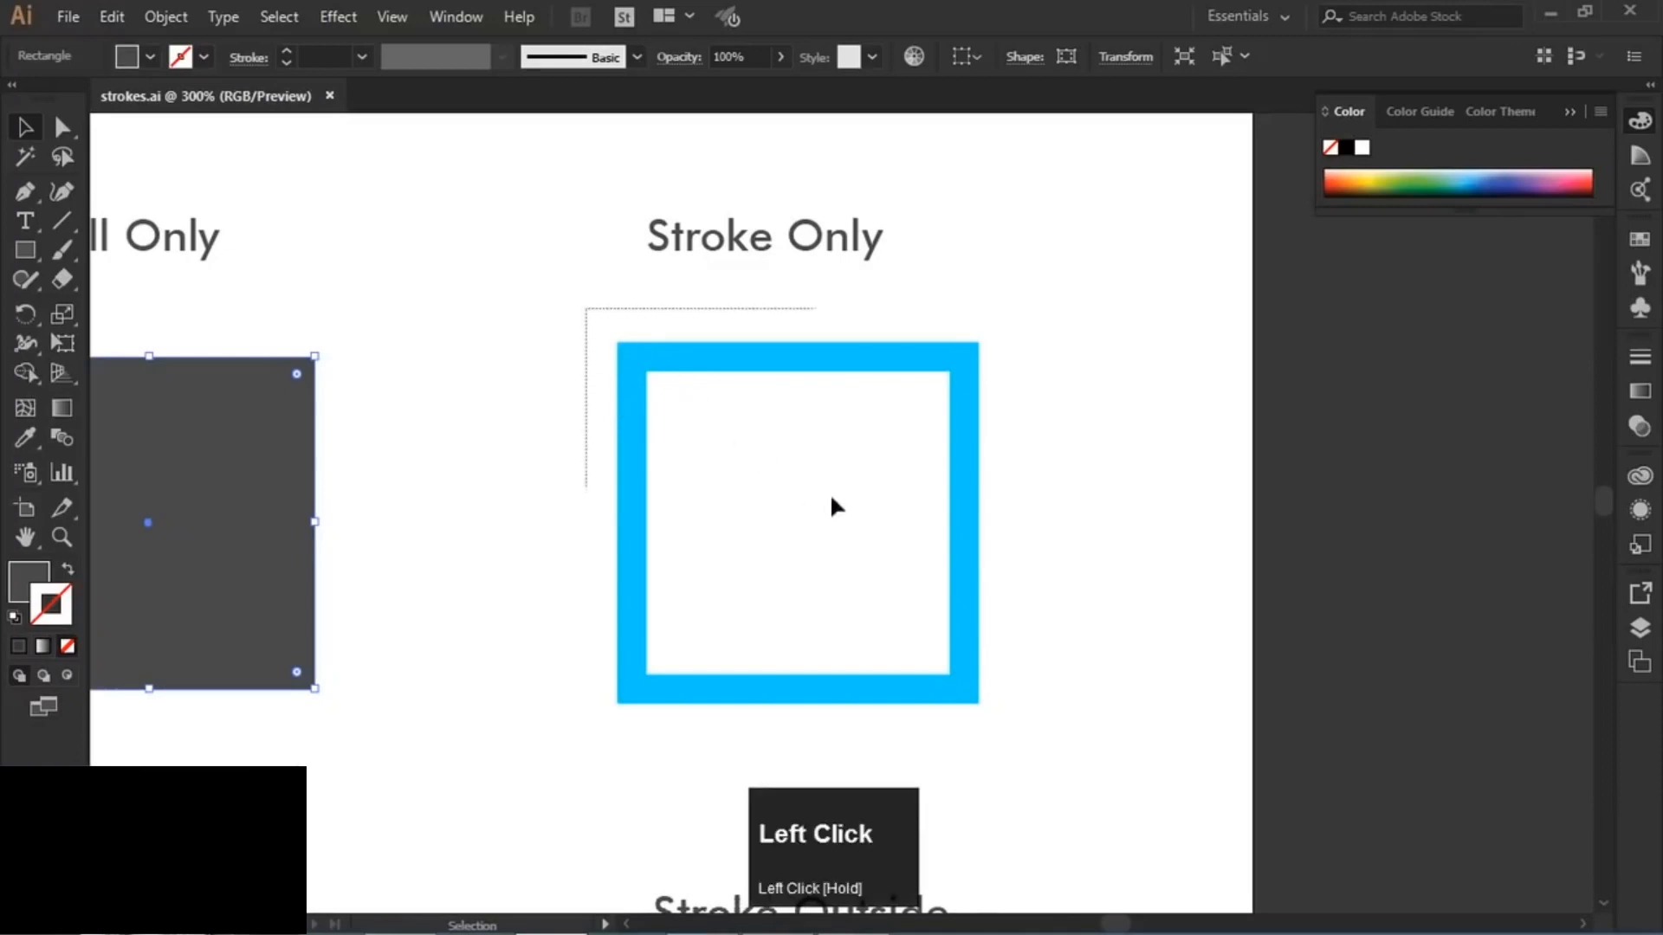
{"action": "left_click", "coordinate": [28, 586]}
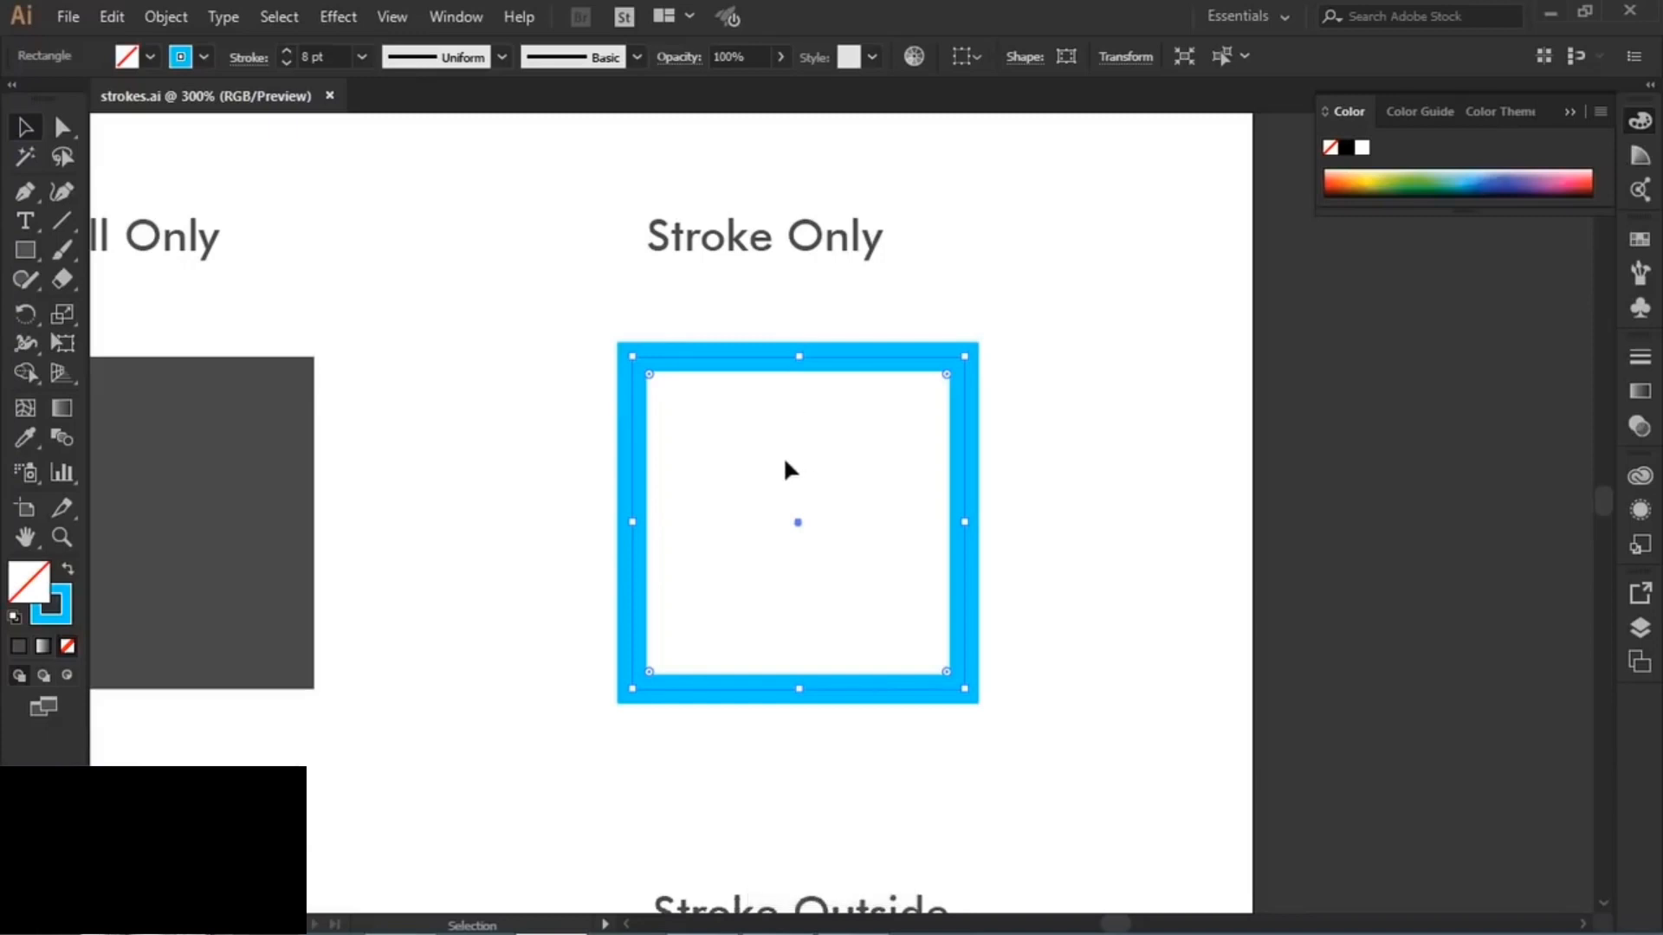
- Shift the Fill & Stroke square and the Fill Only square slightly, moving each by its filled interior
{"action": "key", "text": "space"}
{"action": "left_click_drag", "start_coordinate": [546, 516], "coordinate": [1153, 481]}
{"action": "left_click_drag", "start_coordinate": [606, 435], "coordinate": [699, 449]}
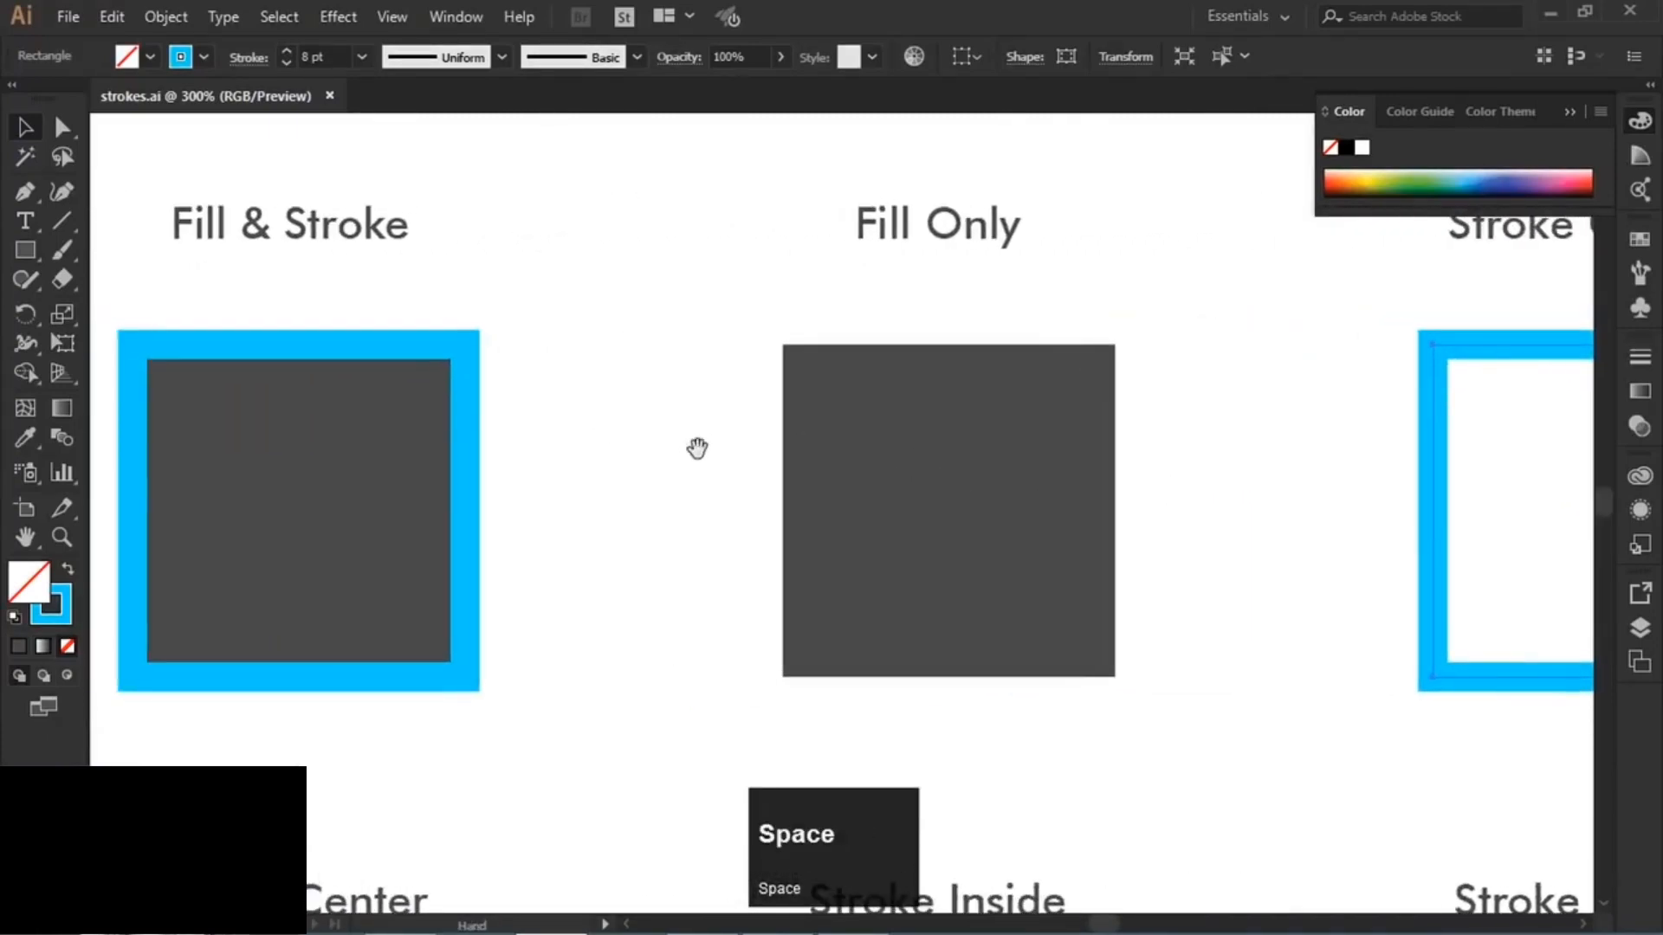
{"action": "mouse_move", "coordinate": [256, 403]}
{"action": "left_mouse_down"}
{"action": "mouse_move", "coordinate": [508, 391]}
{"action": "mouse_move", "coordinate": [310, 402]}
{"action": "mouse_move", "coordinate": [413, 416]}
{"action": "mouse_move", "coordinate": [561, 396]}
{"action": "mouse_move", "coordinate": [301, 395]}
{"action": "left_mouse_up"}
{"action": "mouse_move", "coordinate": [878, 433]}
{"action": "left_mouse_down"}
{"action": "mouse_move", "coordinate": [1054, 427]}
{"action": "mouse_move", "coordinate": [1025, 401]}
{"action": "mouse_move", "coordinate": [887, 405]}
{"action": "mouse_move", "coordinate": [841, 424]}
{"action": "mouse_move", "coordinate": [992, 416]}
{"action": "left_mouse_up"}
{"action": "key", "text": "space"}
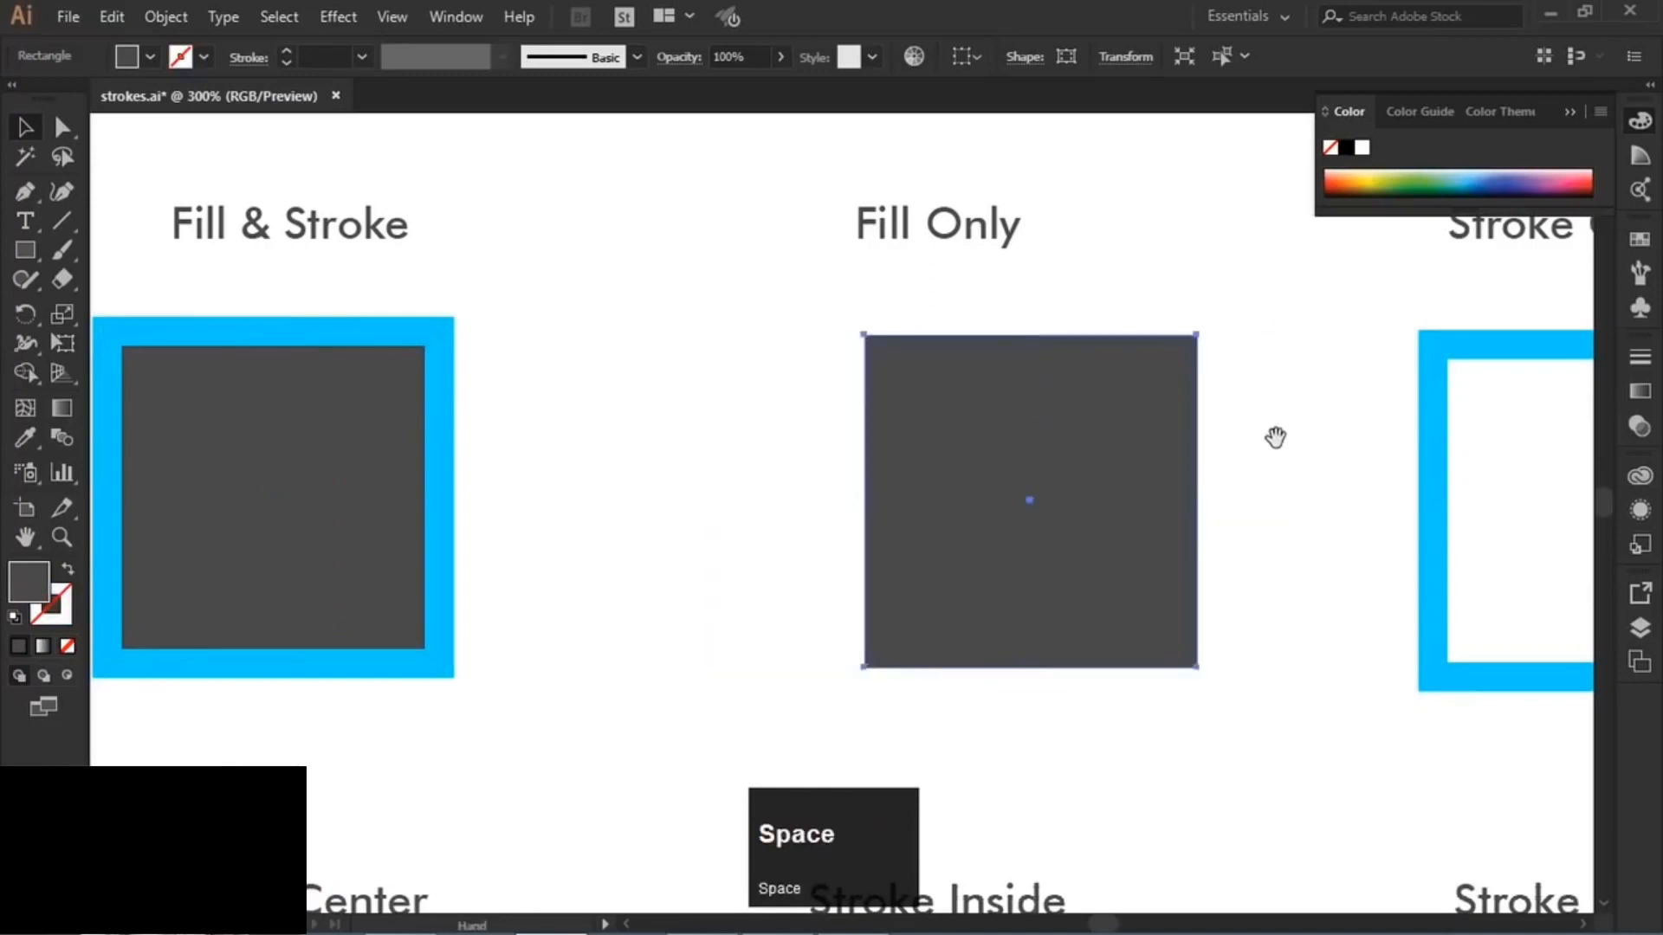
{"action": "mouse_move", "coordinate": [1277, 438]}
{"action": "left_mouse_down"}
{"action": "mouse_move", "coordinate": [583, 416]}
{"action": "mouse_move", "coordinate": [607, 419]}
{"action": "left_mouse_up"}
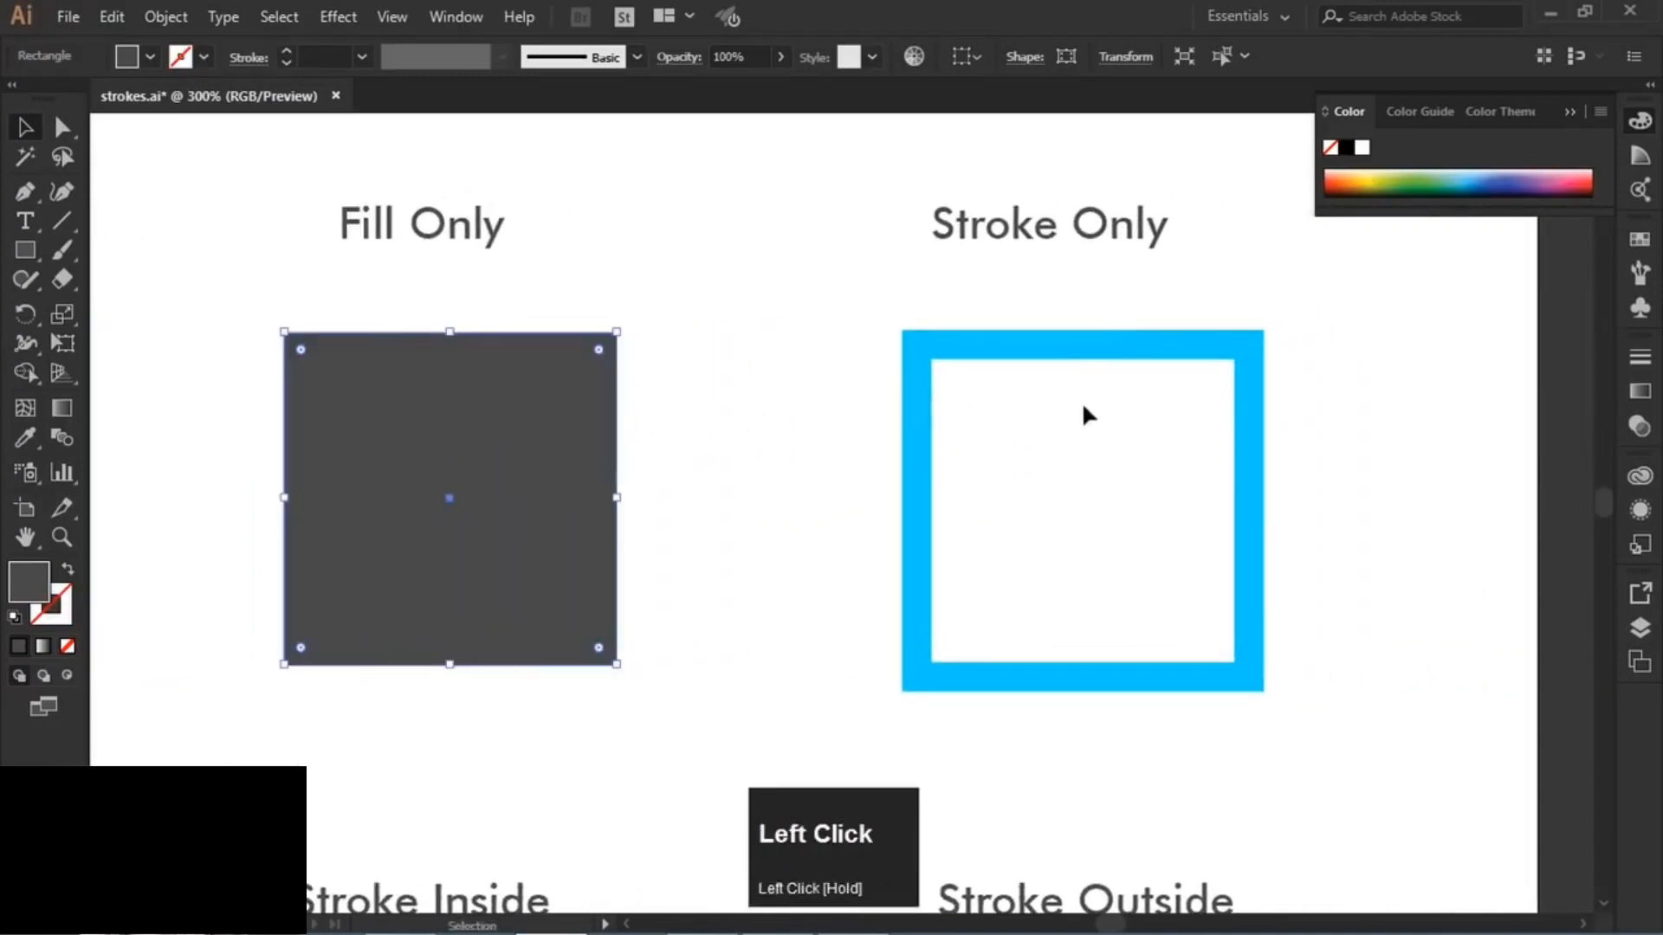
- Try to move the Stroke Only square by its empty interior, and shift it slightly upward by its stroke
{"action": "left_click_drag", "start_coordinate": [1148, 401], "coordinate": [1062, 425]}
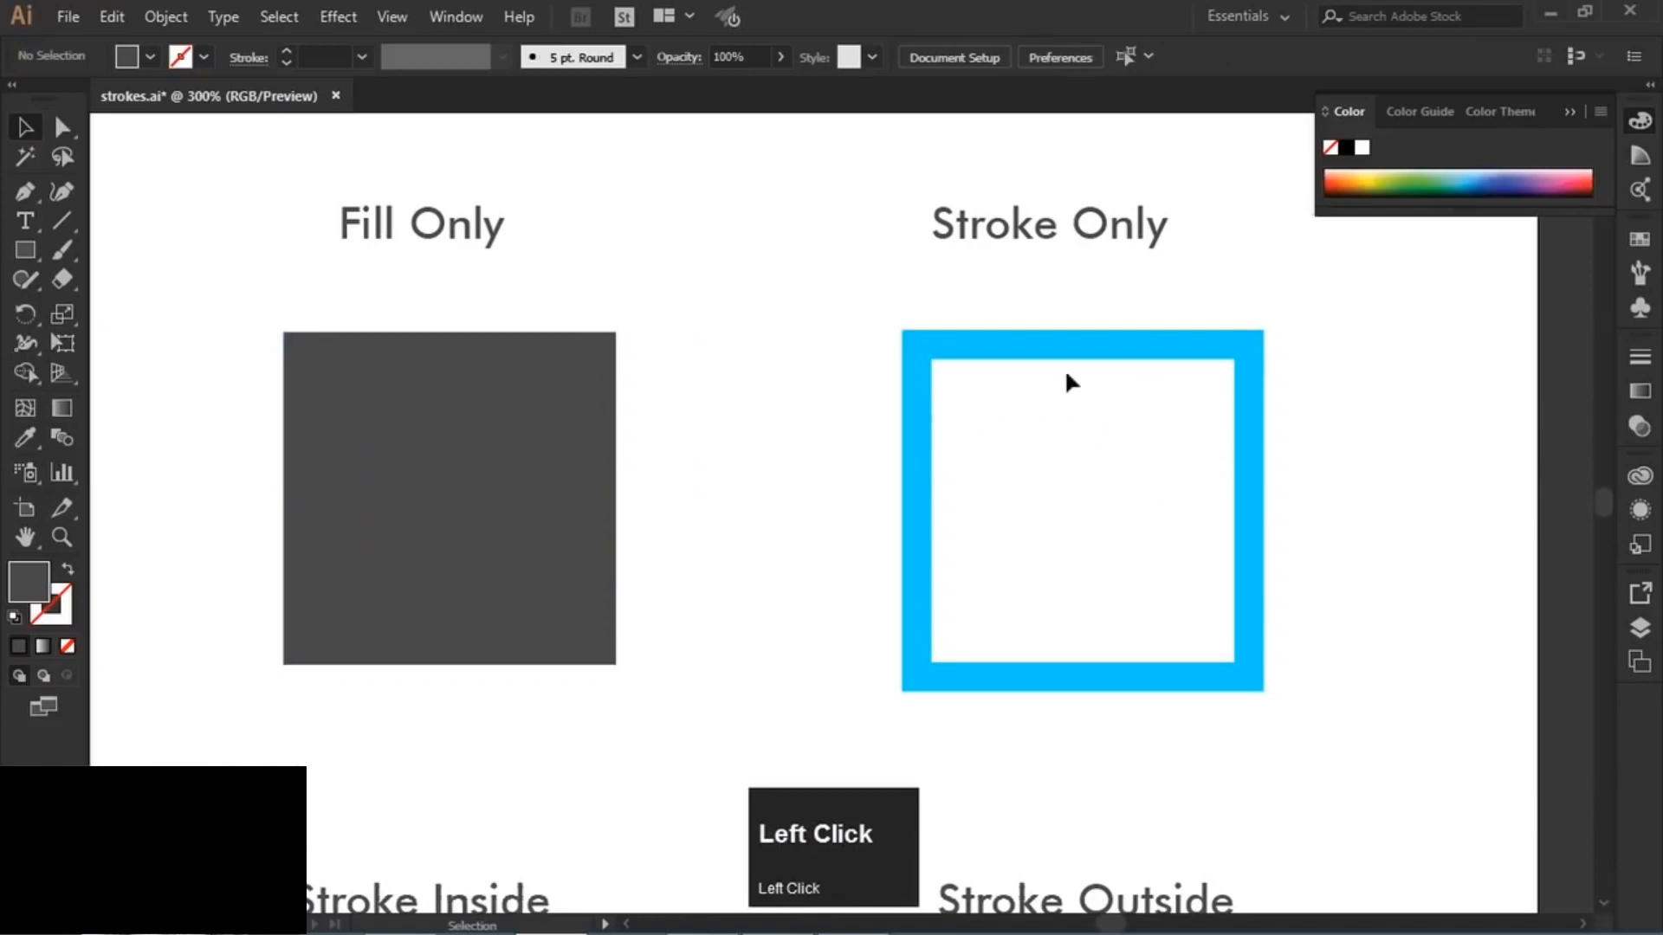
{"action": "left_click_drag", "start_coordinate": [1158, 393], "coordinate": [1028, 441]}
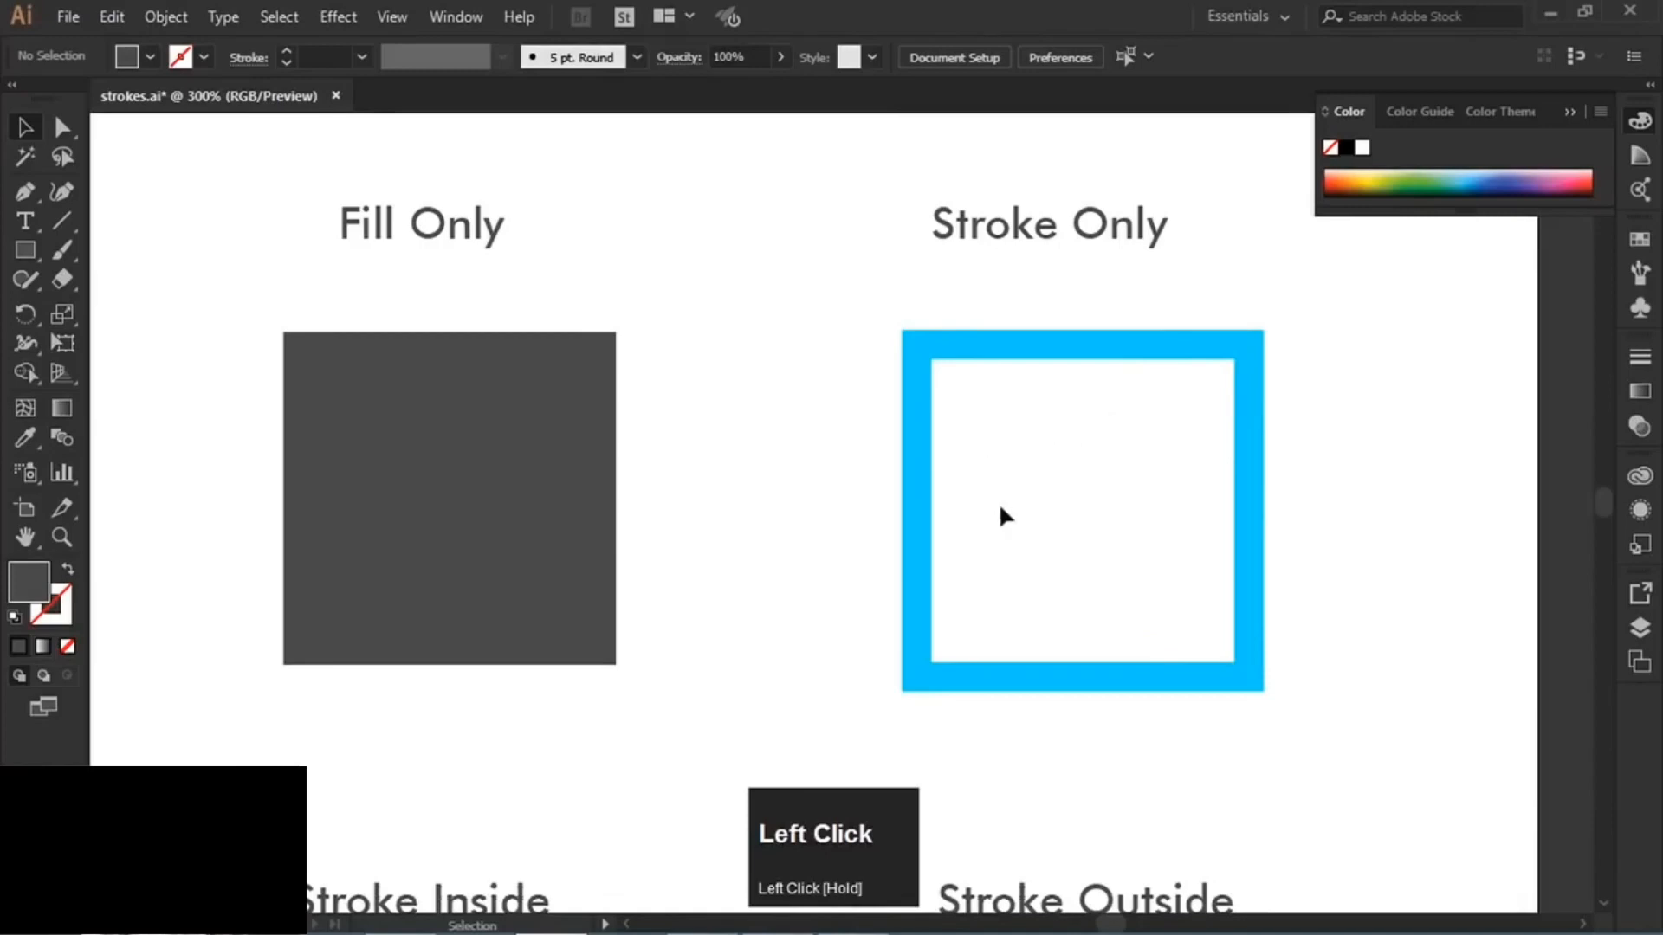
{"action": "left_click", "coordinate": [1062, 350]}
{"action": "mouse_move", "coordinate": [1062, 350]}
{"action": "left_mouse_down"}
{"action": "mouse_move", "coordinate": [943, 326]}
{"action": "mouse_move", "coordinate": [1059, 349]}
{"action": "left_mouse_up"}
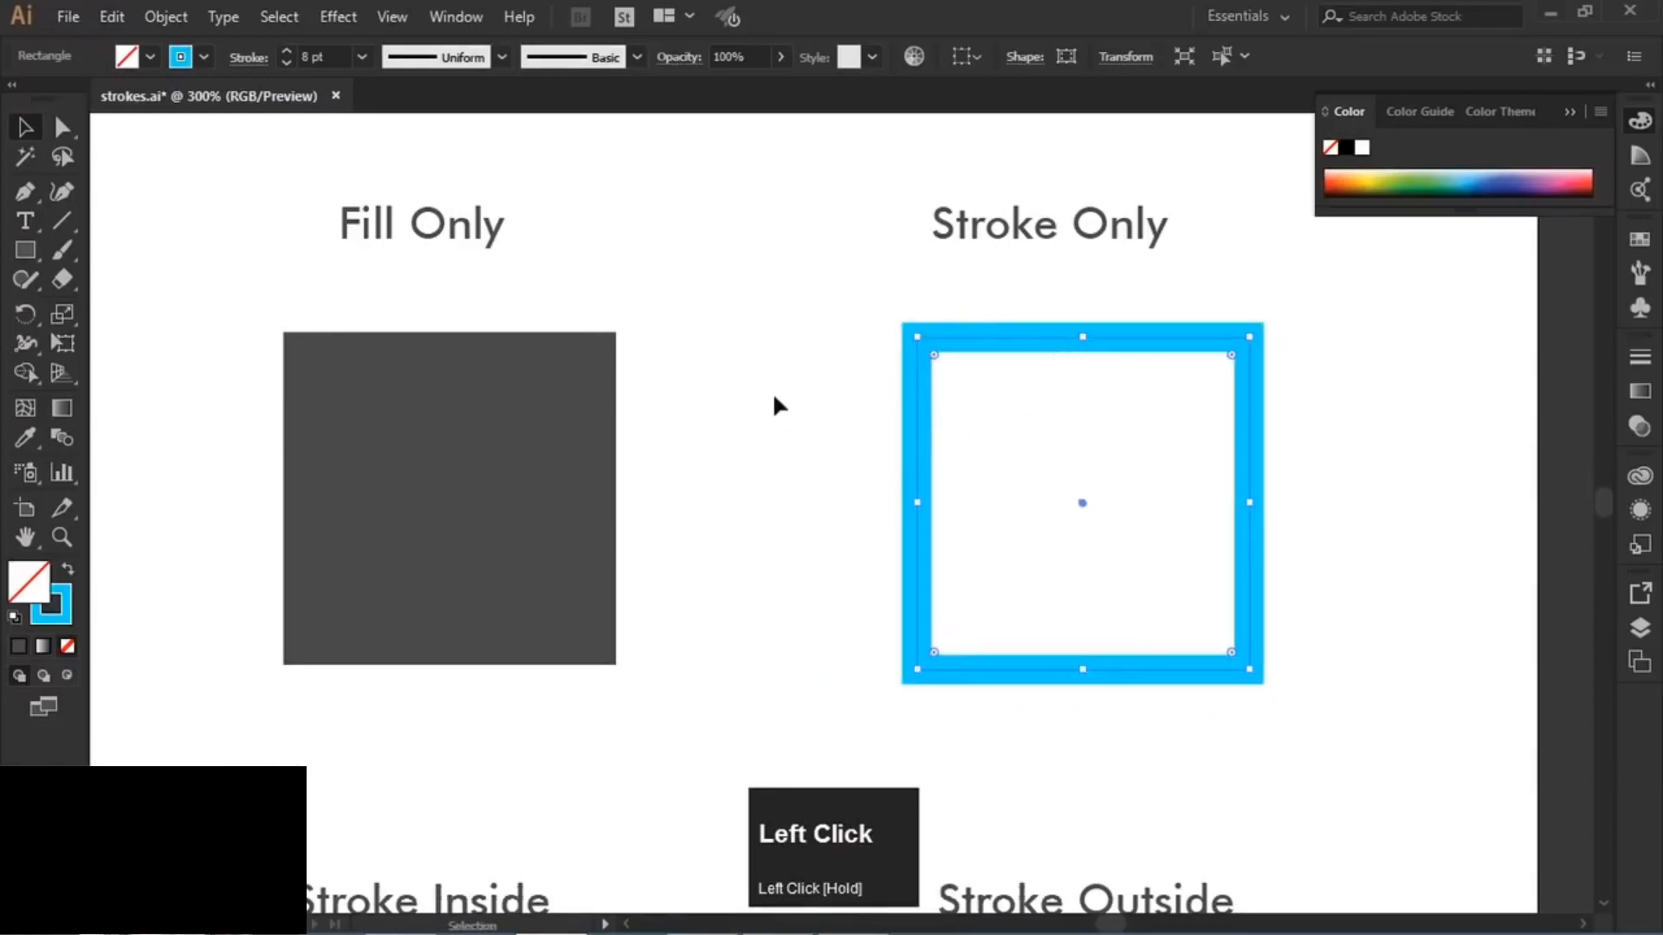
- Select the Stroke Center square and review its weight, cap, corner and alignment options for the stroke
{"action": "scroll", "coordinate": [774, 397], "scroll_direction": "down", "scroll_amount": 1}
{"action": "key", "text": "space"}
{"action": "left_click_drag", "start_coordinate": [482, 550], "coordinate": [1021, 339]}
{"action": "mouse_move", "coordinate": [477, 611]}
{"action": "left_mouse_down"}
{"action": "mouse_move", "coordinate": [826, 348]}
{"action": "mouse_move", "coordinate": [727, 232]}
{"action": "left_mouse_up"}
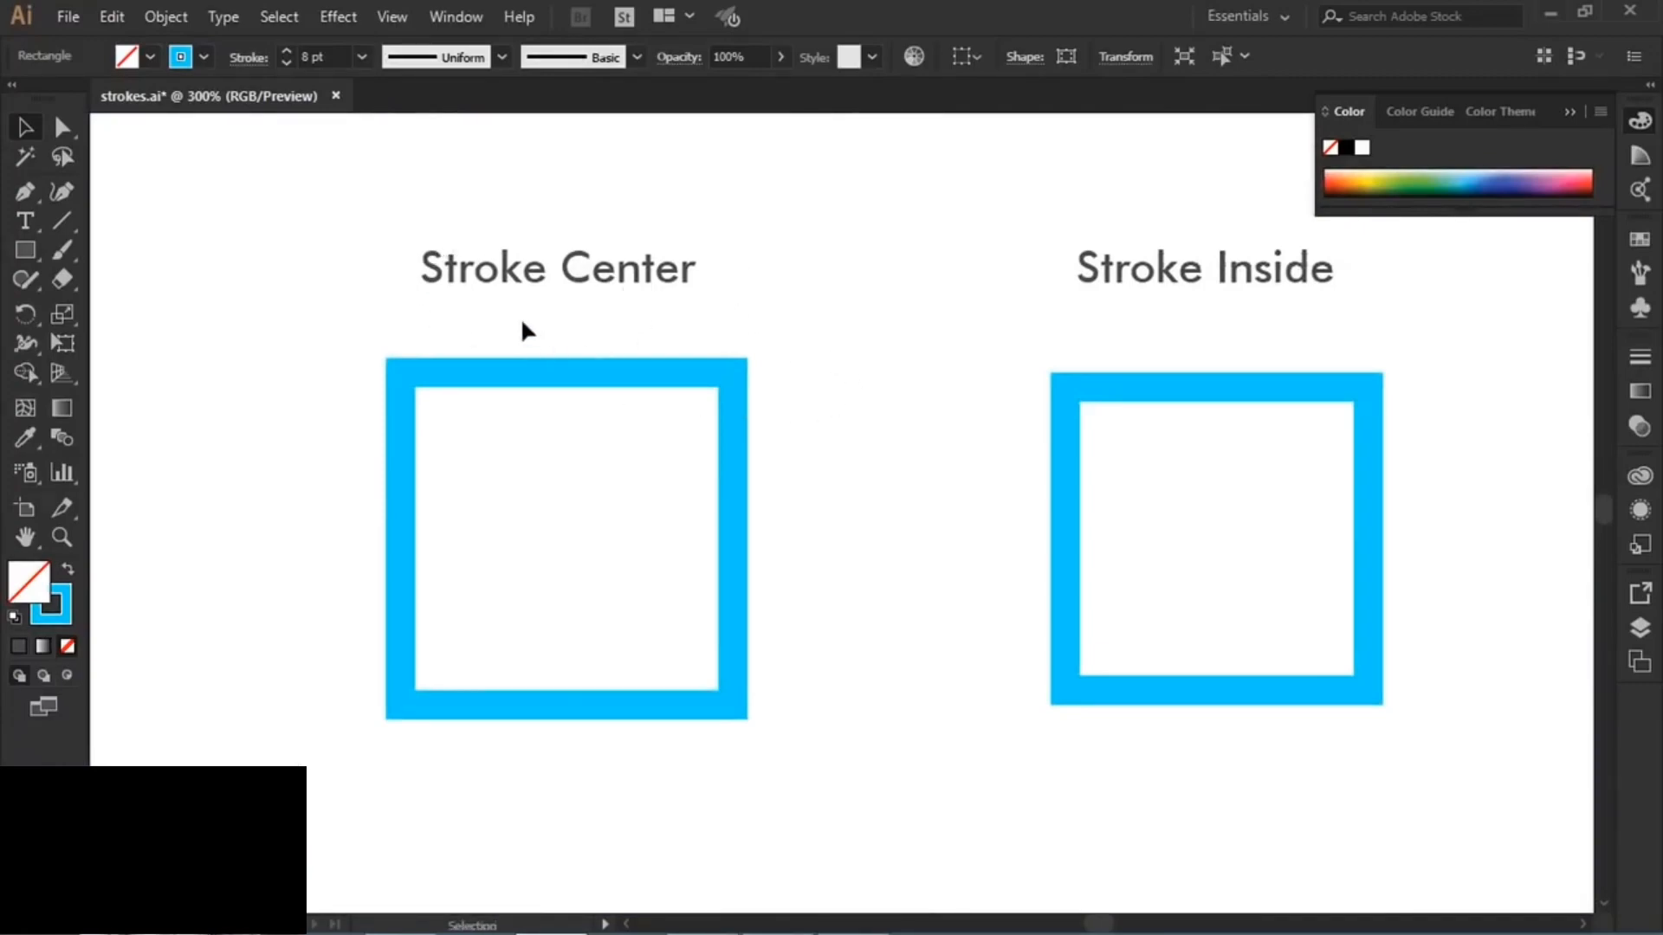
{"action": "scroll", "coordinate": [401, 372], "scroll_direction": "up", "scroll_amount": 1}
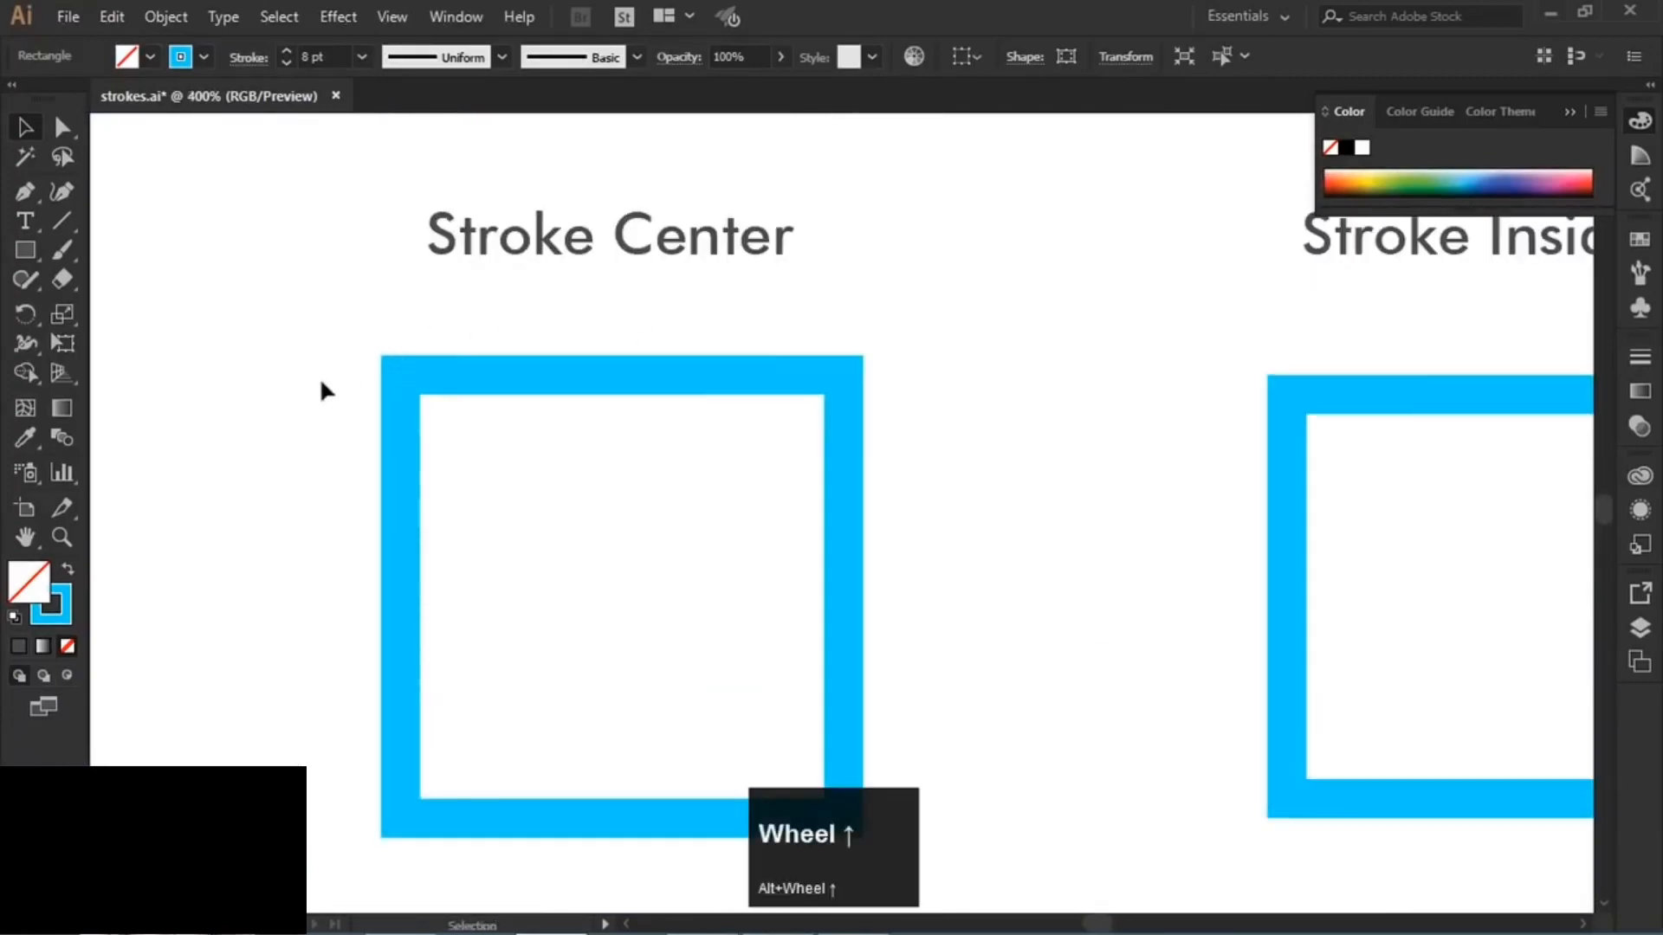
{"action": "mouse_move", "coordinate": [297, 323]}
{"action": "left_mouse_down"}
{"action": "mouse_move", "coordinate": [583, 500]}
{"action": "mouse_move", "coordinate": [875, 446]}
{"action": "left_mouse_up"}
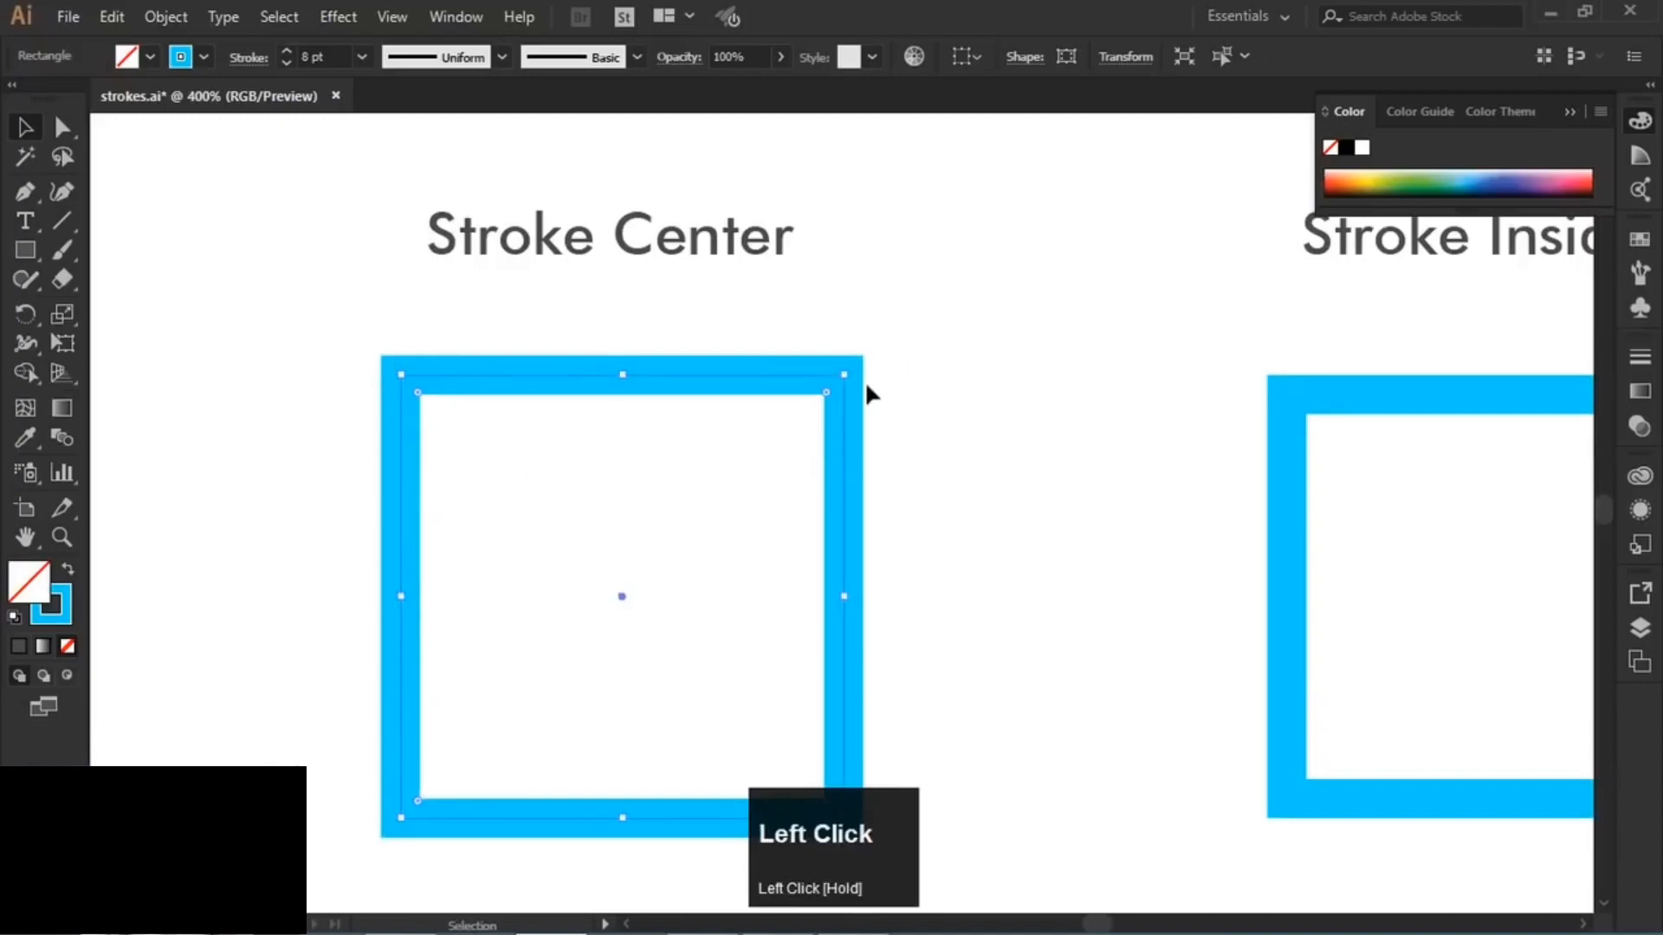
{"action": "left_click", "coordinate": [248, 62]}
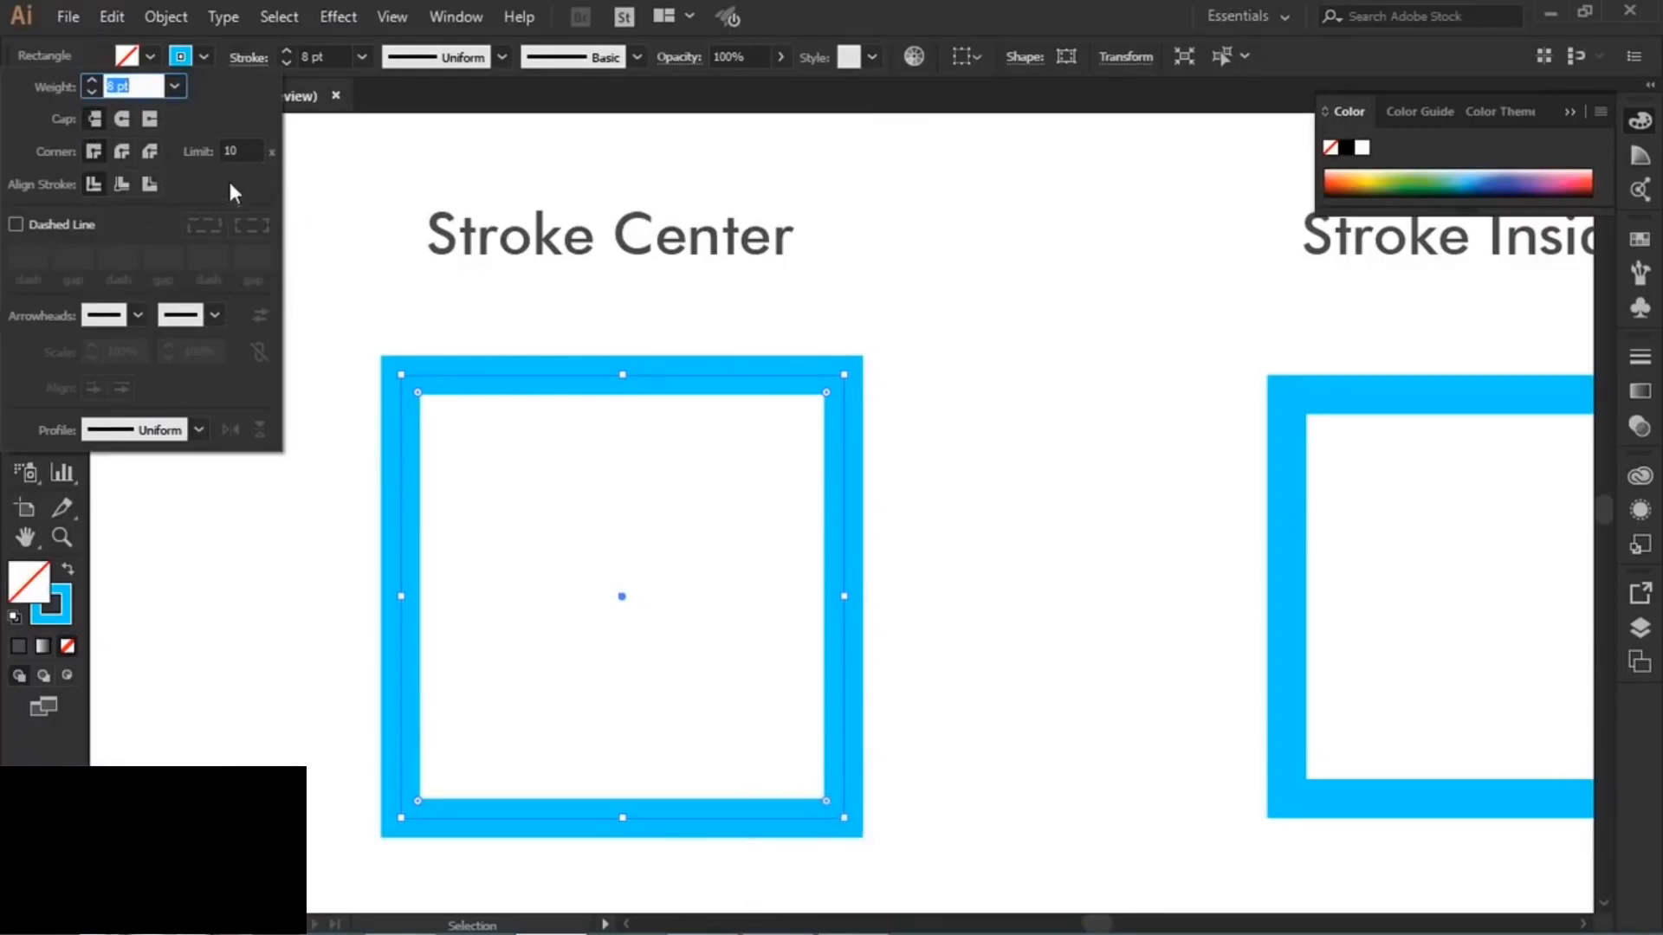
{"action": "left_click", "coordinate": [553, 124]}
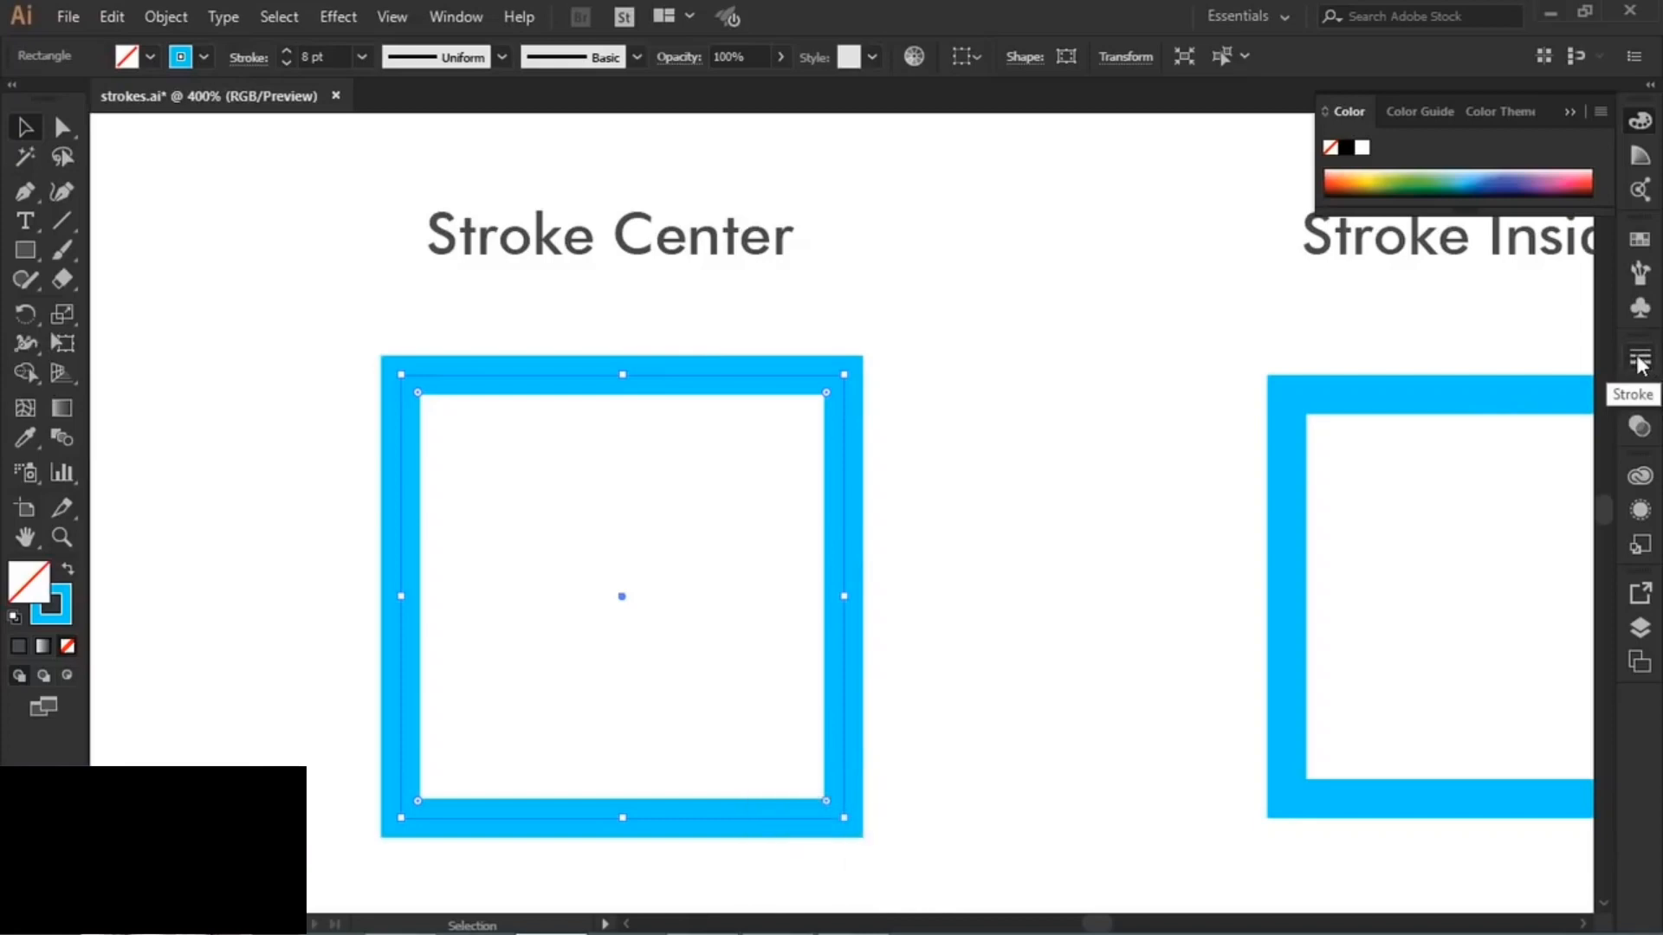
- Detach the Stroke settings as a floating window beside the Stroke Center square and collapse the Gradient and Transparency group
{"action": "left_click", "coordinate": [455, 16]}
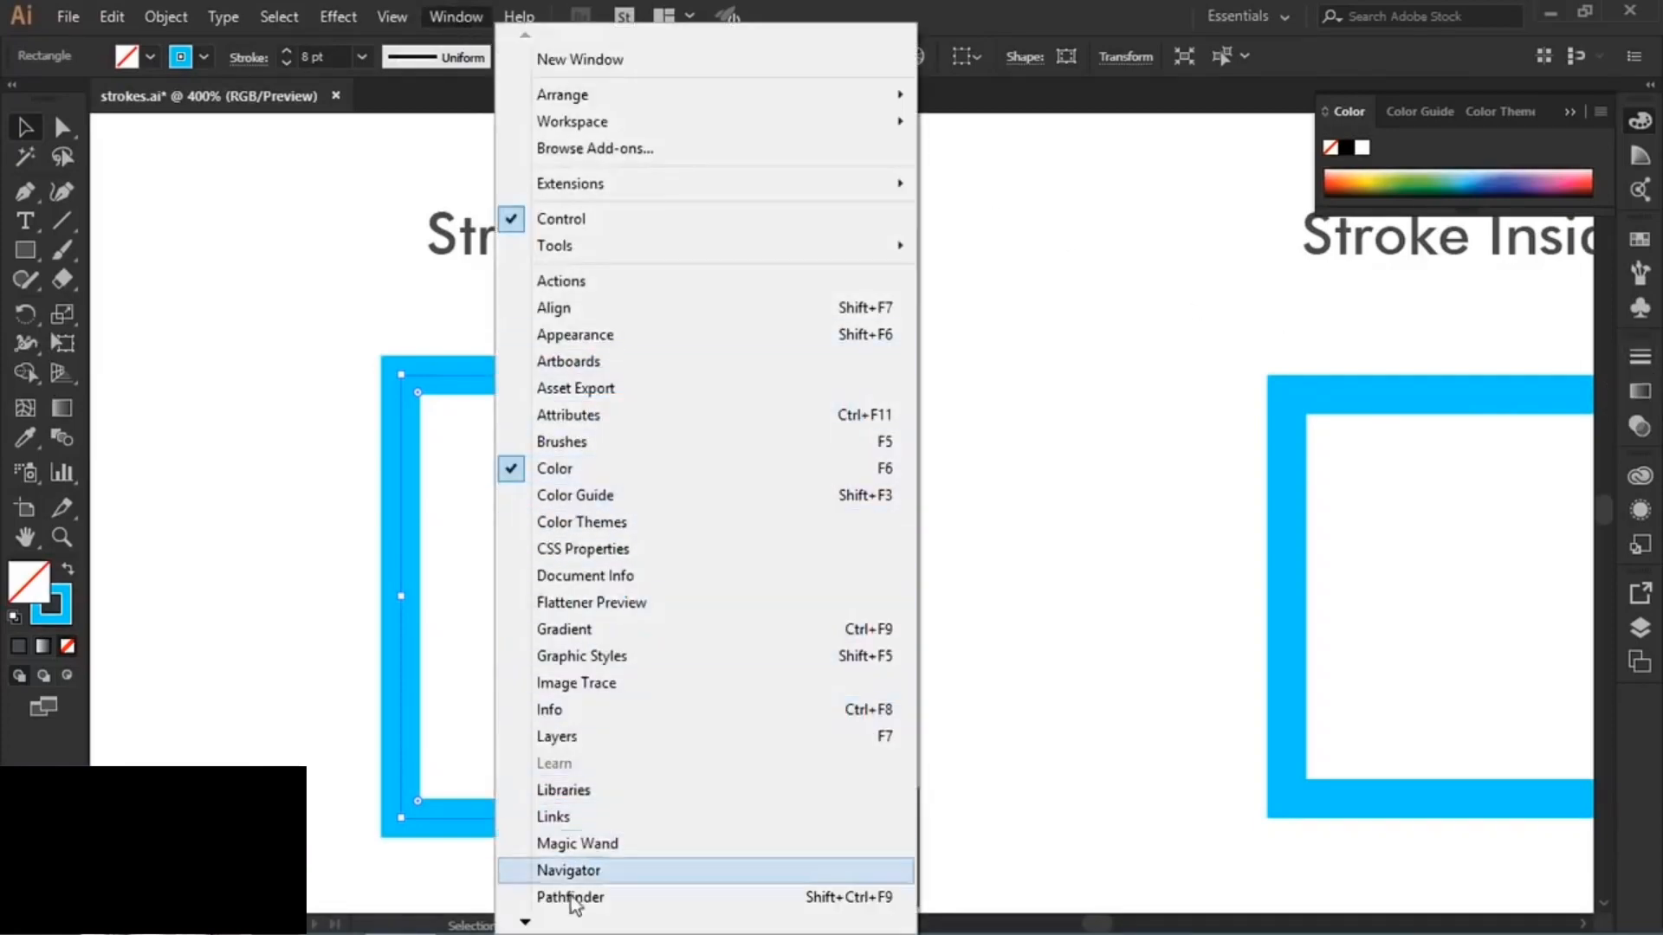
{"action": "mouse_move", "coordinate": [538, 926]}
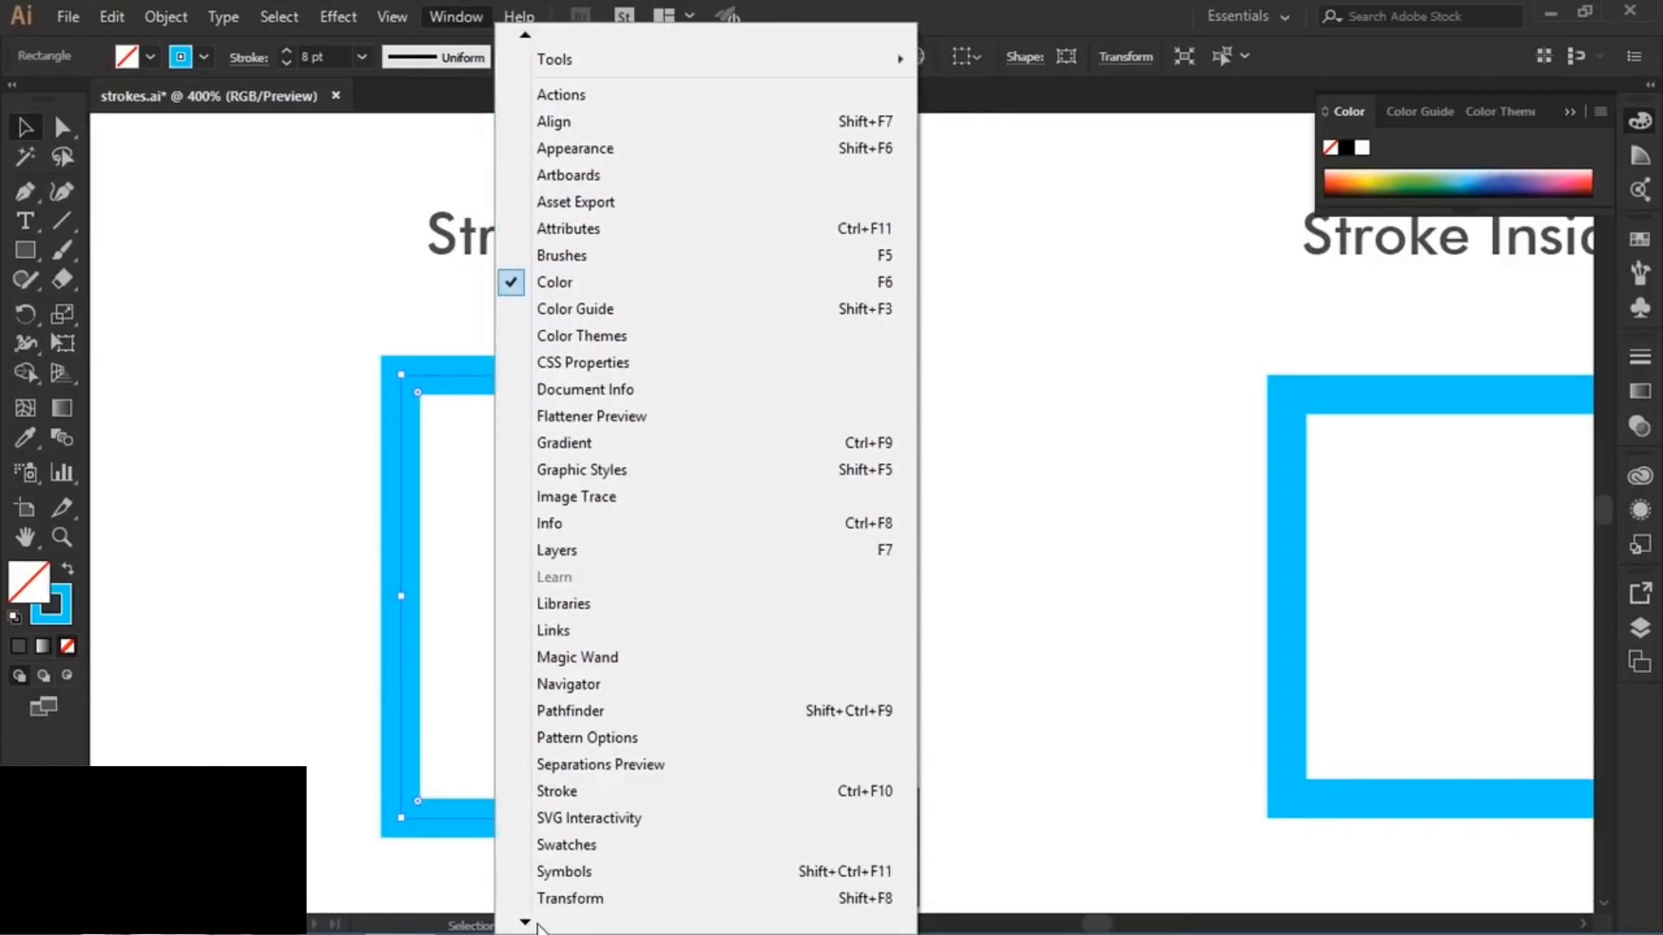
{"action": "left_click", "coordinate": [630, 729]}
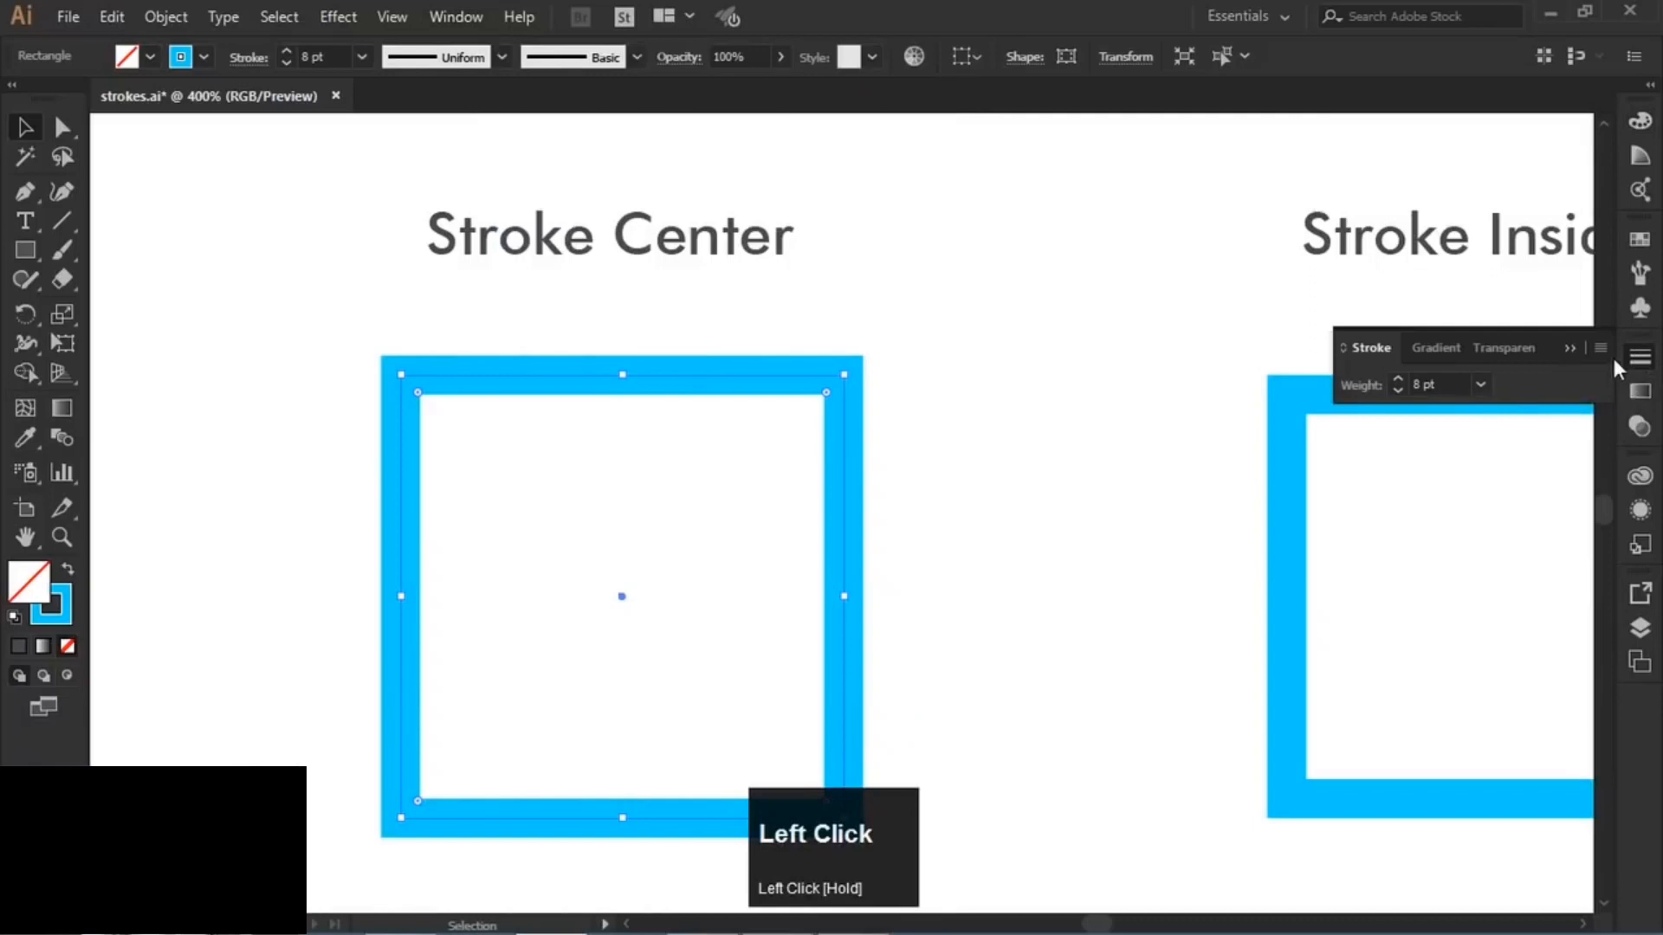
{"action": "mouse_move", "coordinate": [1362, 347]}
{"action": "left_mouse_down"}
{"action": "mouse_move", "coordinate": [1088, 438]}
{"action": "mouse_move", "coordinate": [902, 321]}
{"action": "mouse_move", "coordinate": [930, 317]}
{"action": "left_mouse_up"}
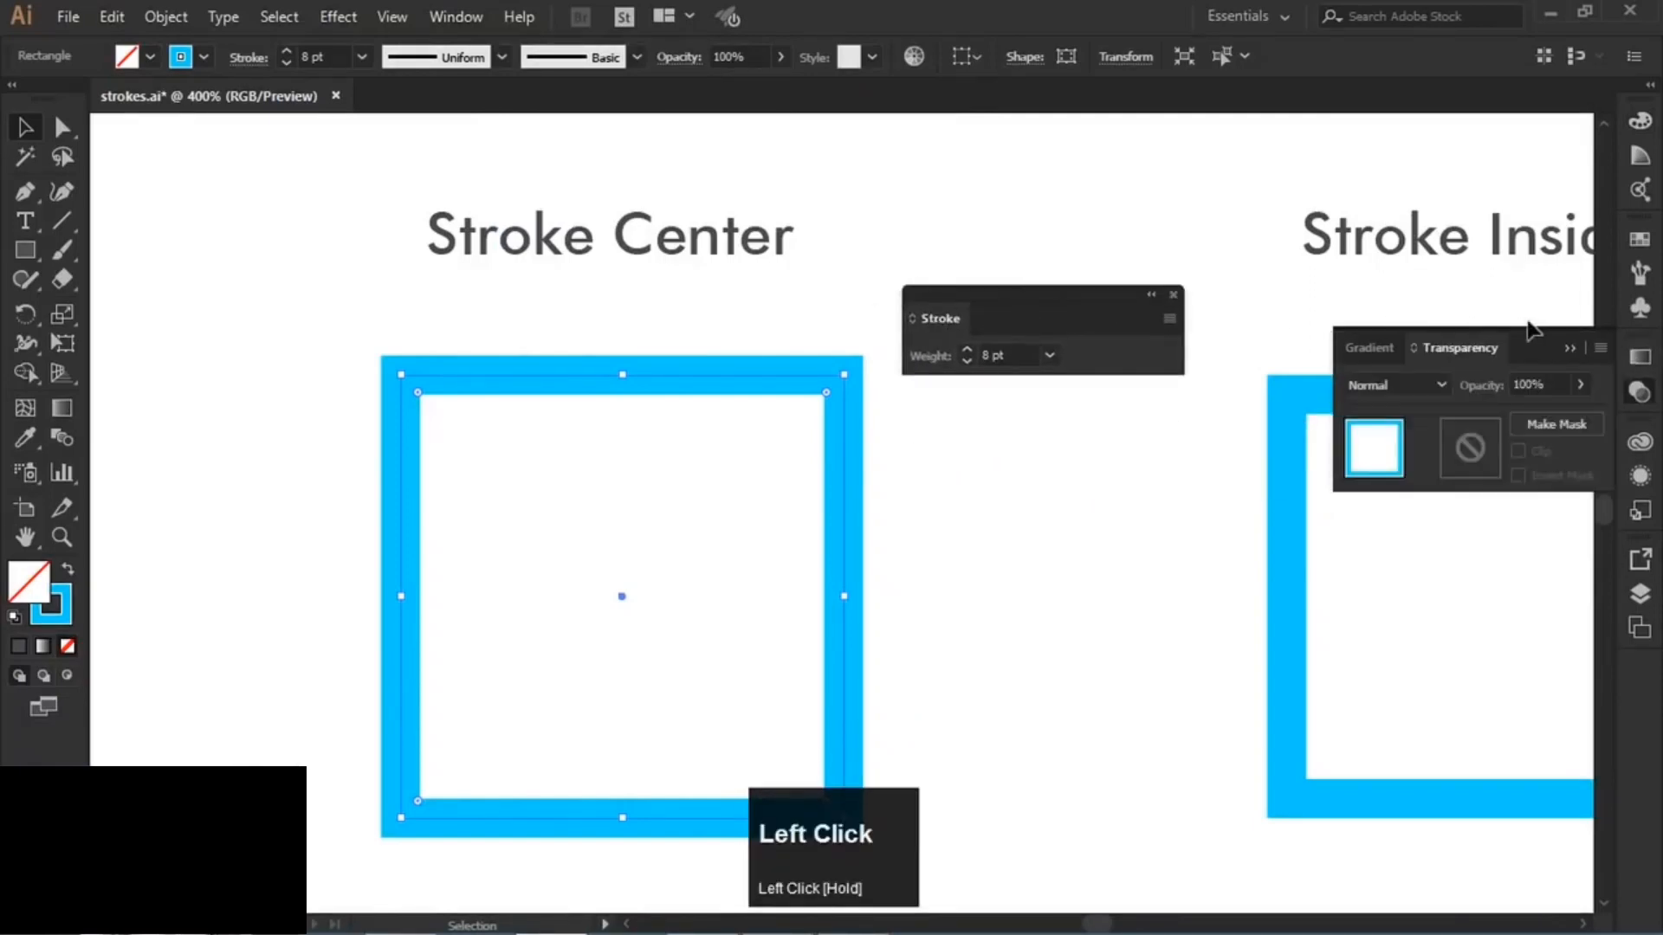
{"action": "left_click", "coordinate": [1569, 345]}
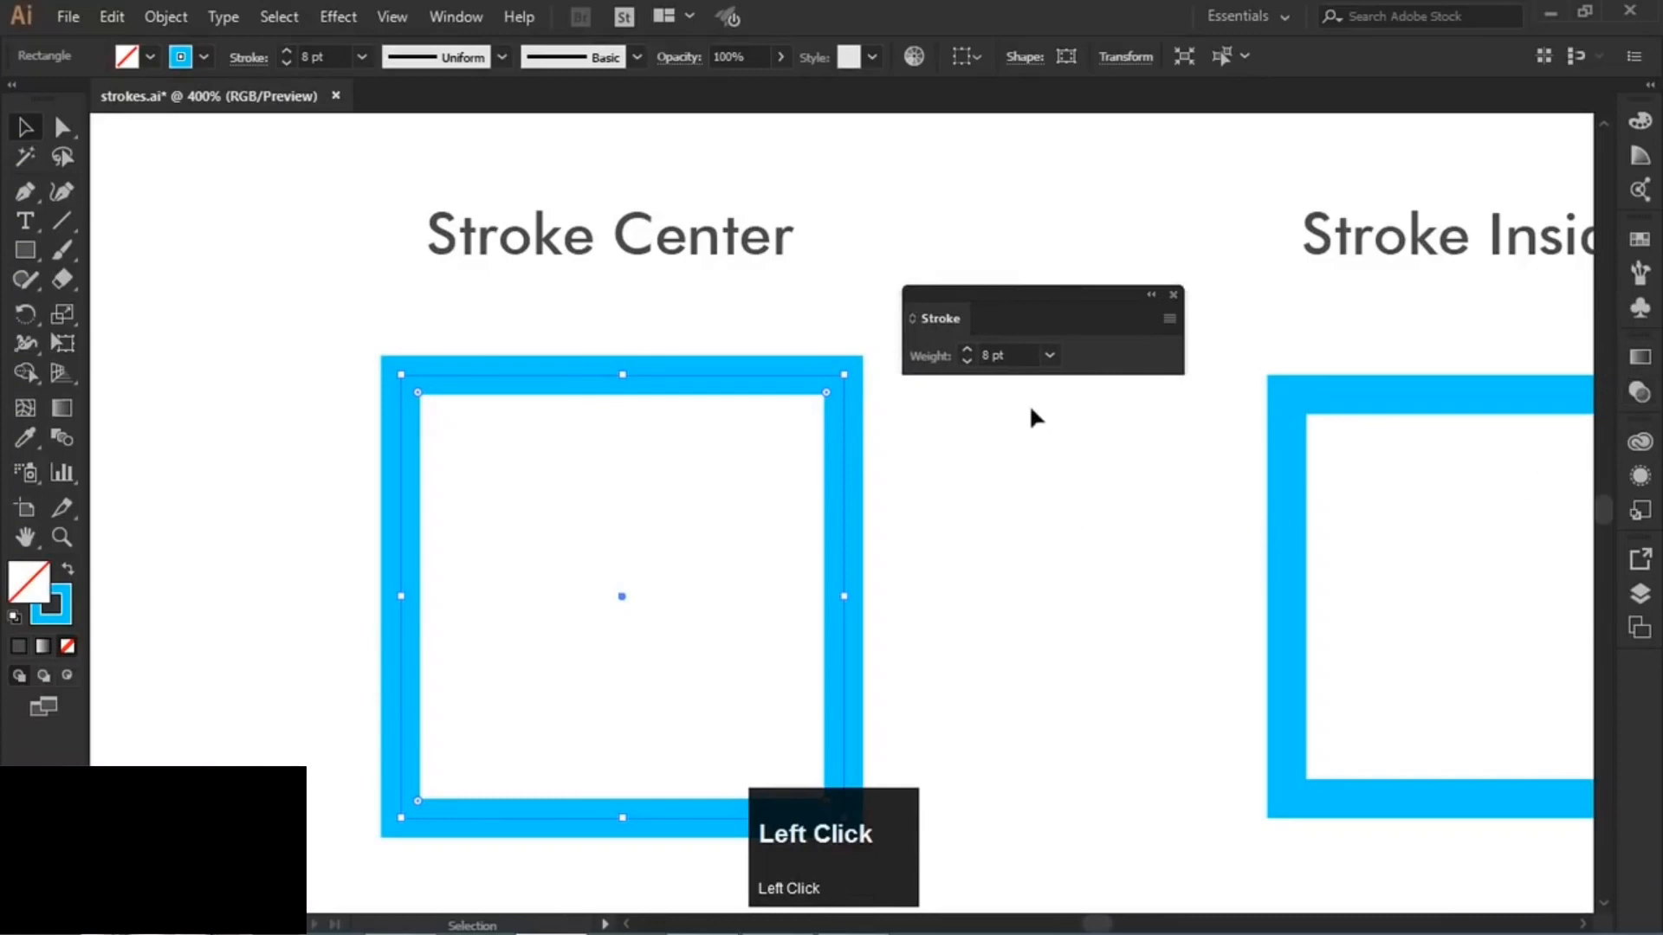
- Compare the floating Stroke settings with the full stroke options of the selected Stroke Center square
{"action": "left_click_drag", "start_coordinate": [715, 334], "coordinate": [958, 513]}
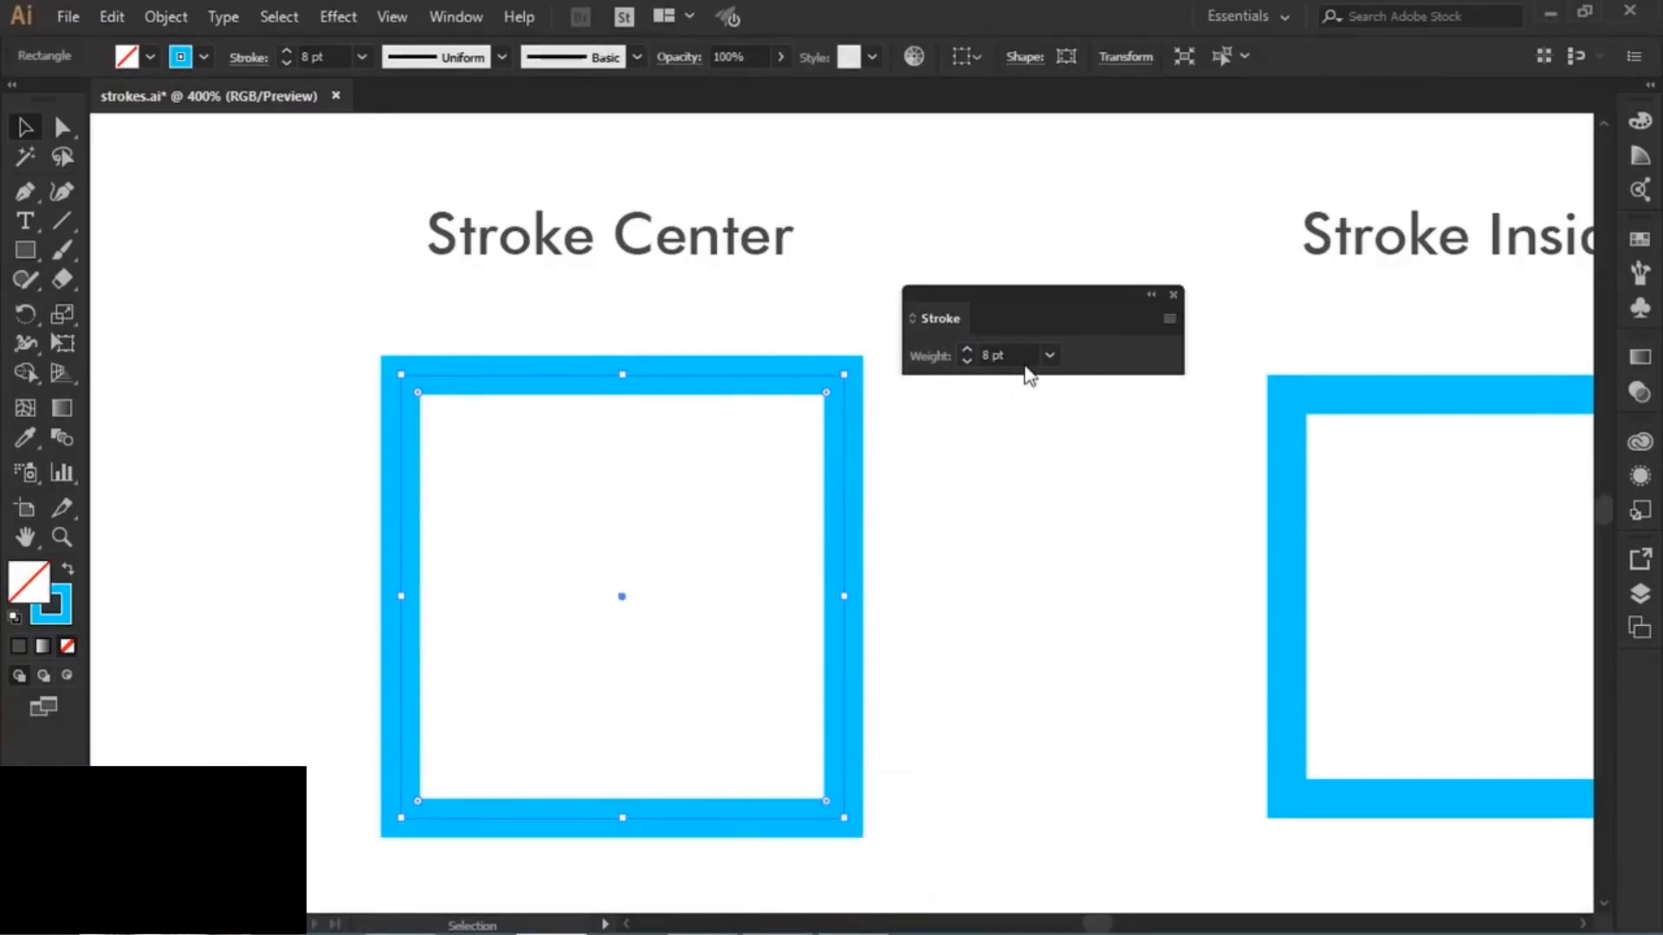
{"action": "left_click", "coordinate": [242, 59]}
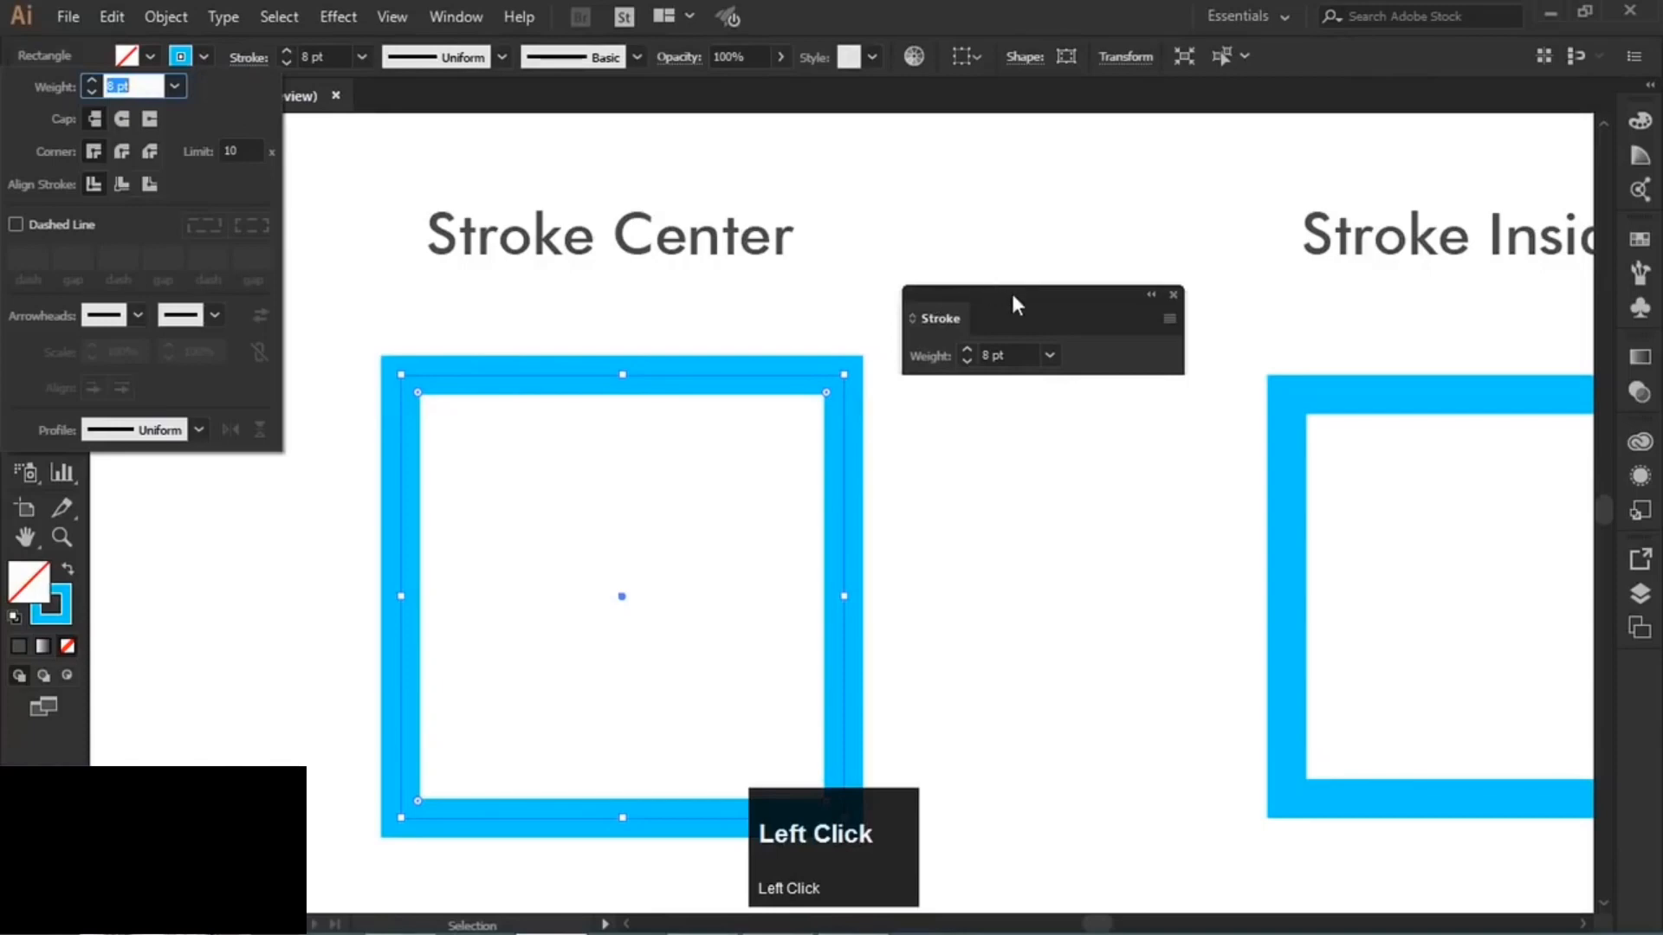
{"action": "left_click", "coordinate": [992, 265]}
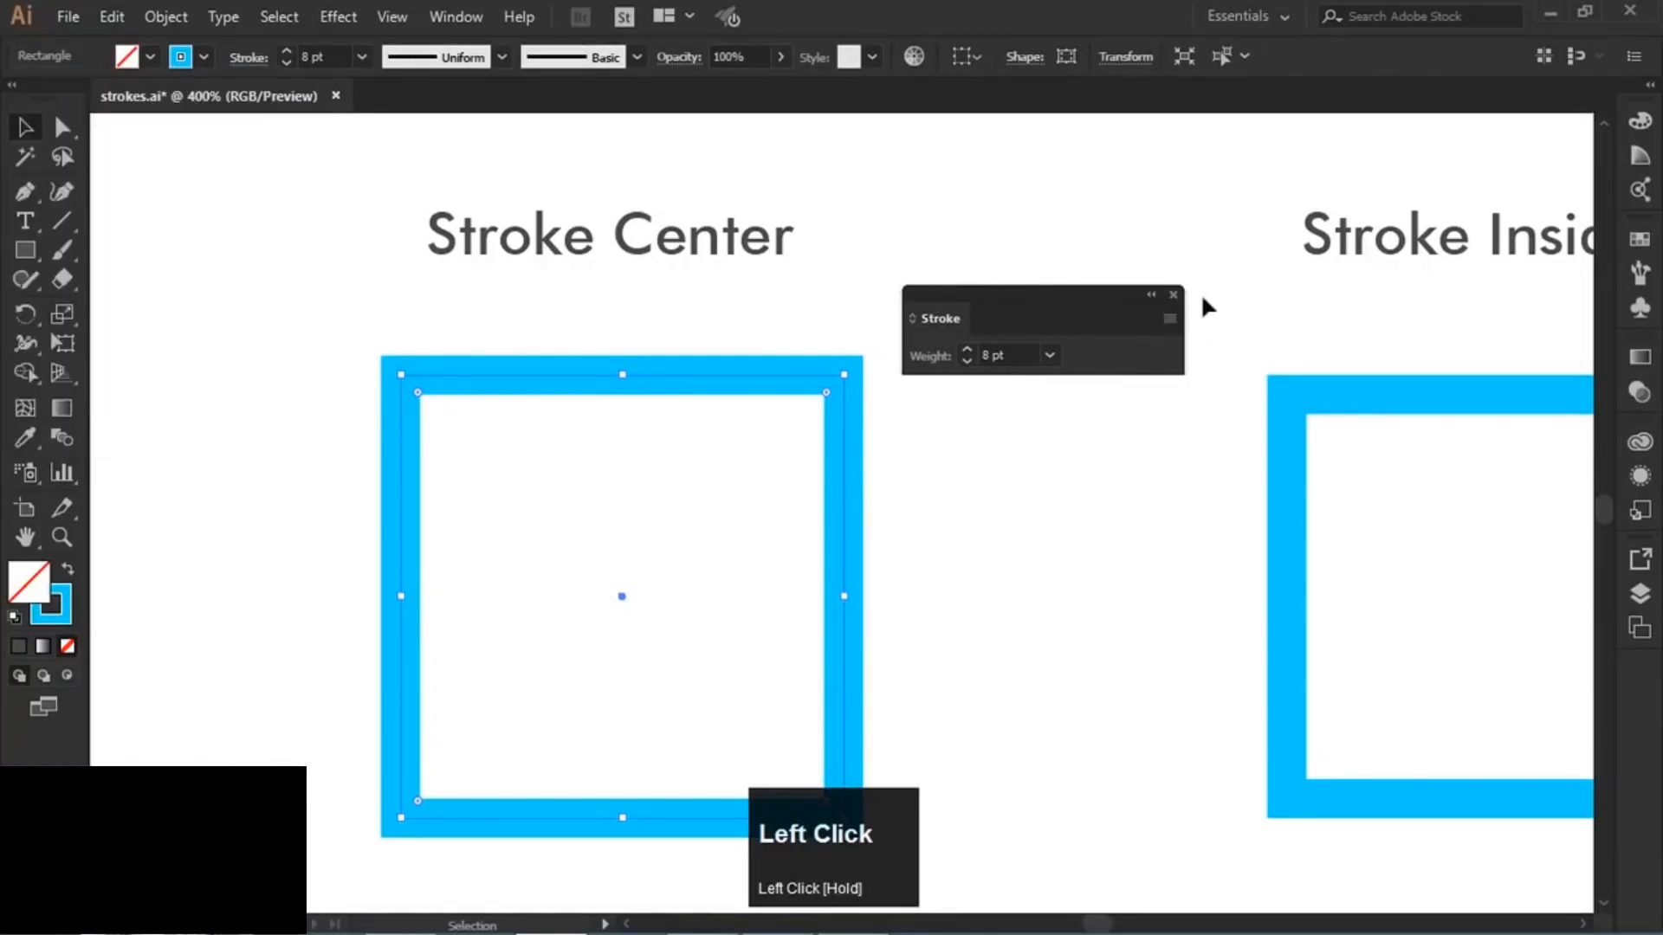
- Show the full options in the floating Stroke window, move it slightly up, and compare it with the stroke options of the selected square
{"action": "left_click", "coordinate": [1167, 319]}
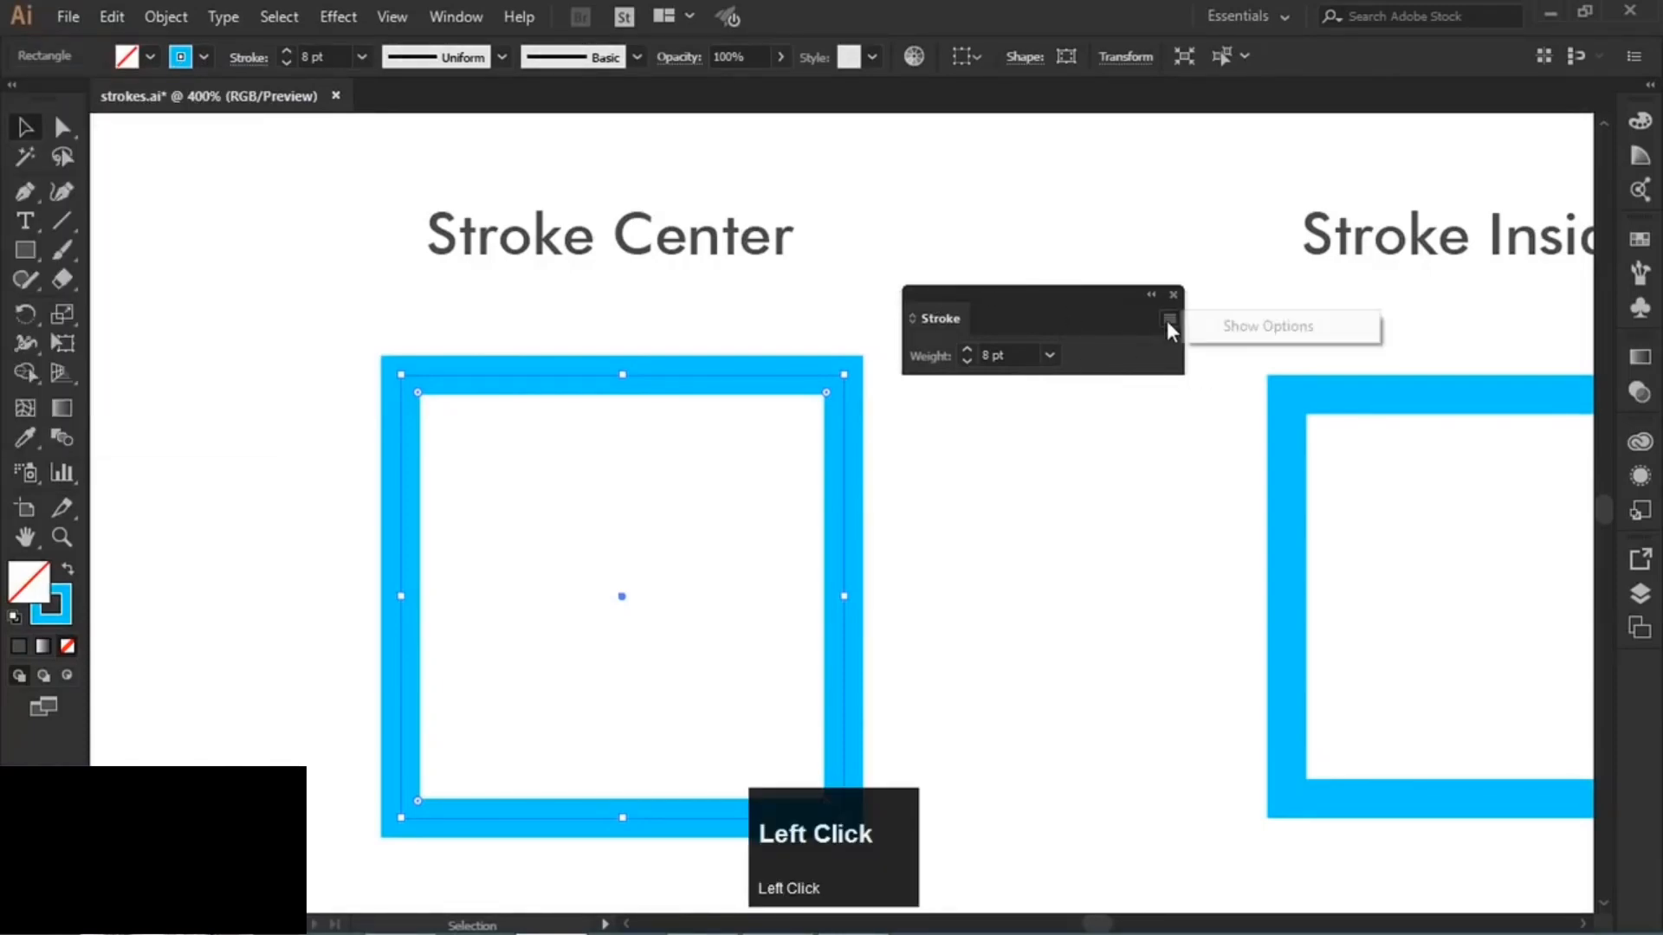
{"action": "left_click", "coordinate": [1266, 327]}
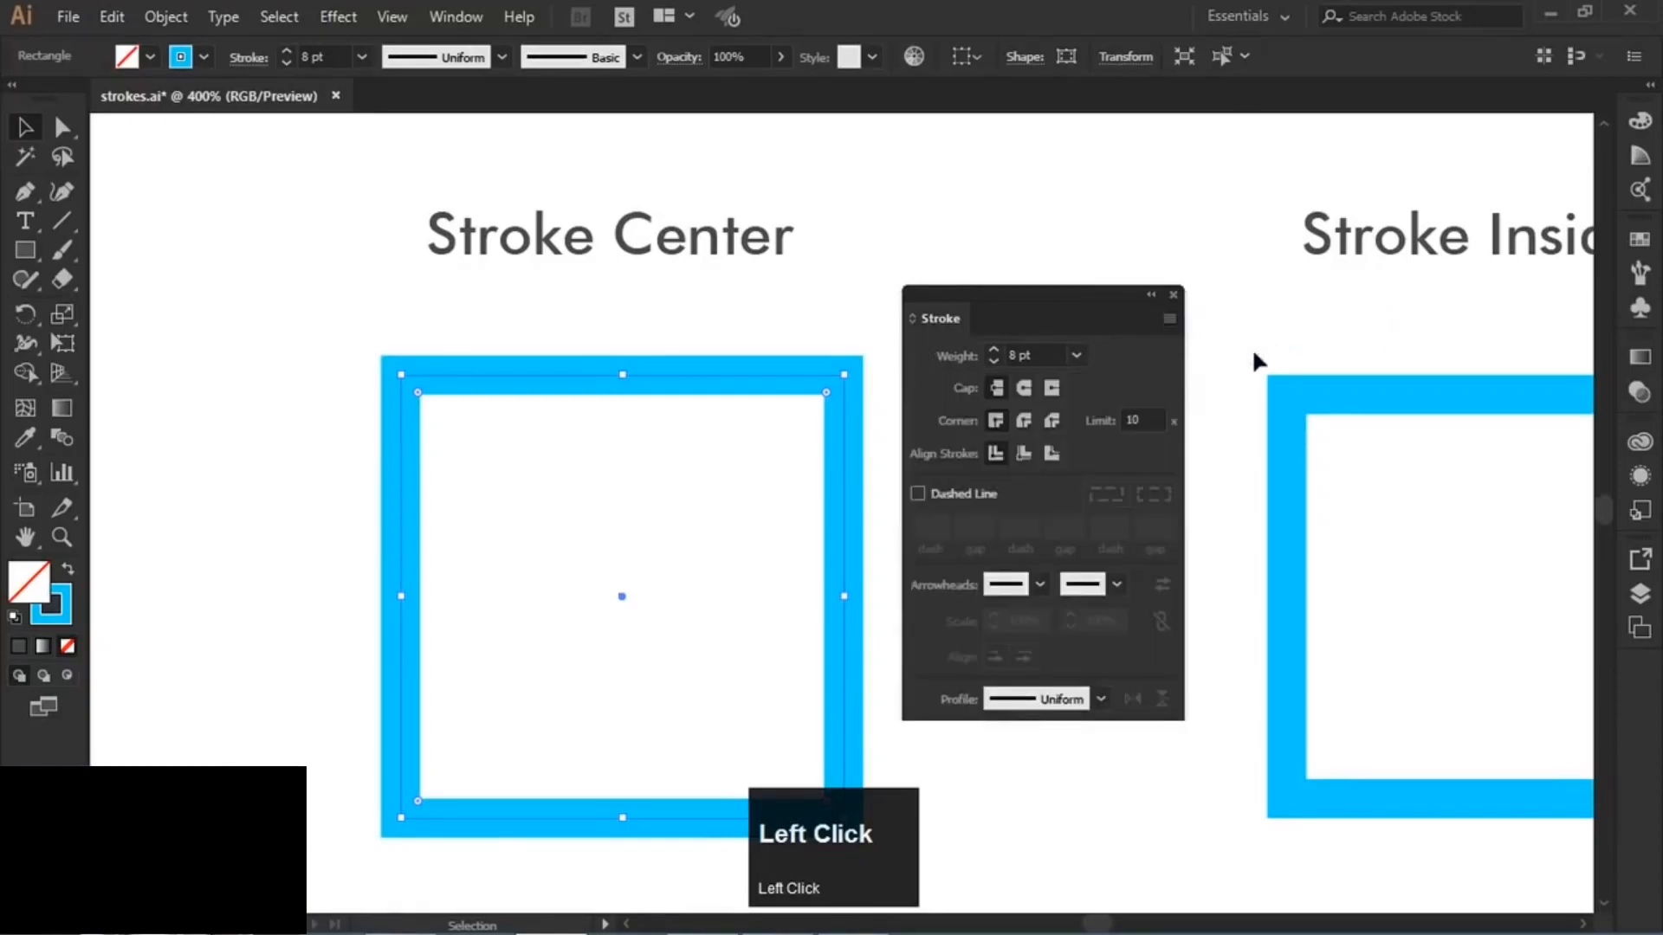
{"action": "mouse_move", "coordinate": [1005, 298]}
{"action": "left_mouse_down"}
{"action": "mouse_move", "coordinate": [1005, 275]}
{"action": "mouse_move", "coordinate": [1072, 299]}
{"action": "left_mouse_up"}
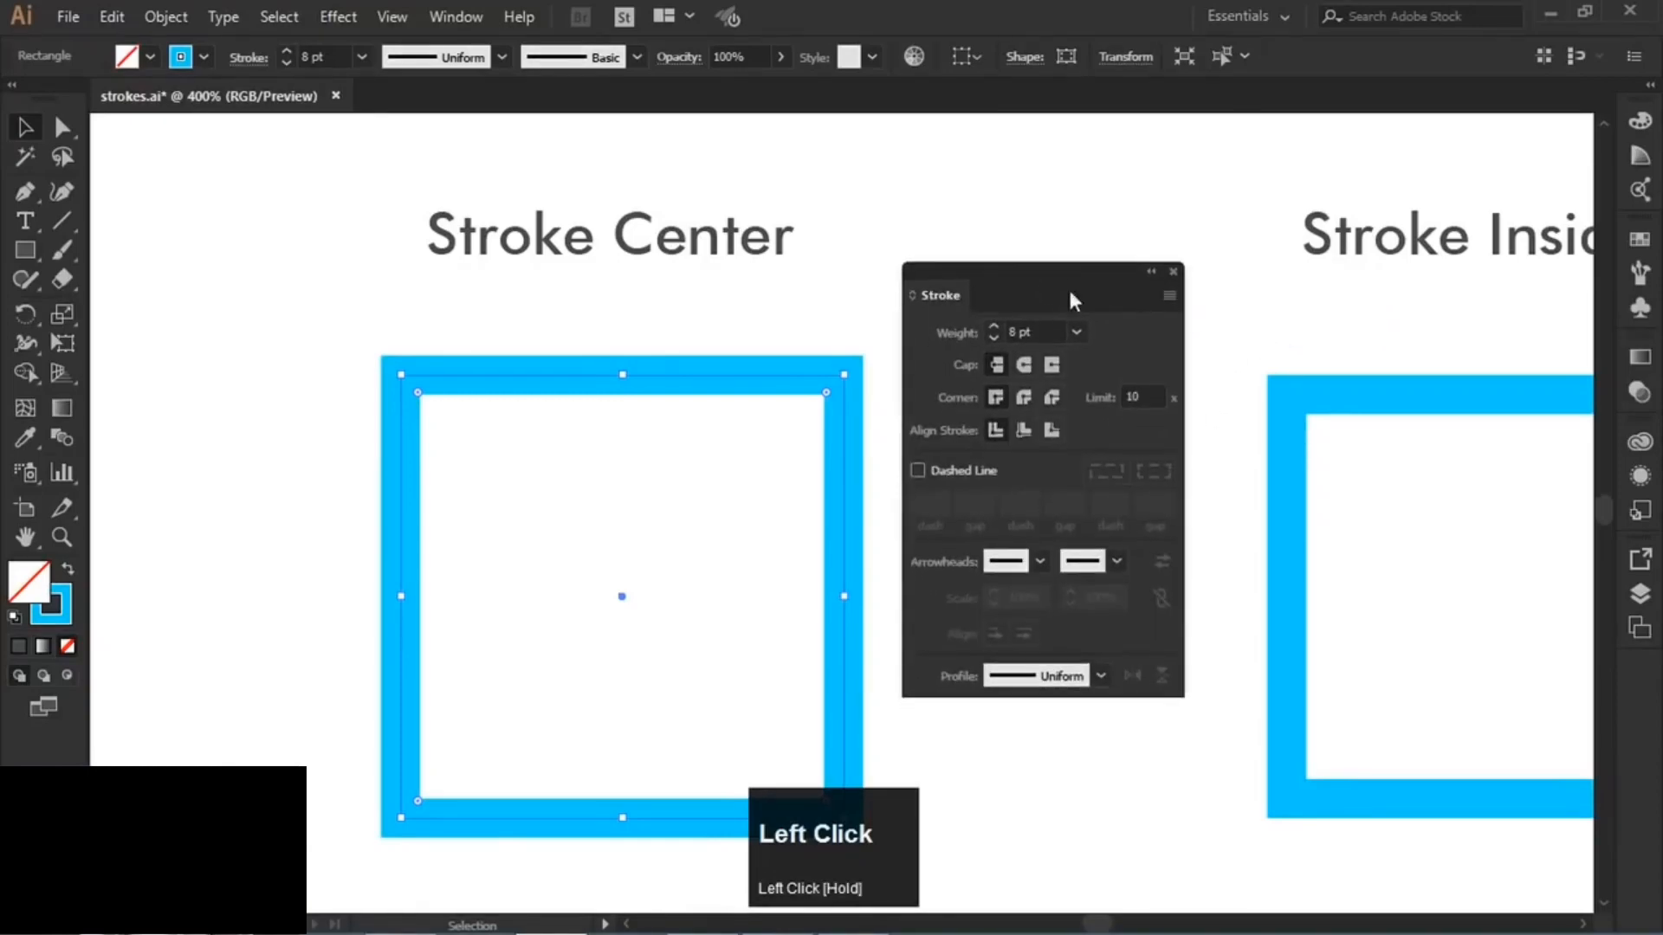
{"action": "left_click", "coordinate": [249, 63]}
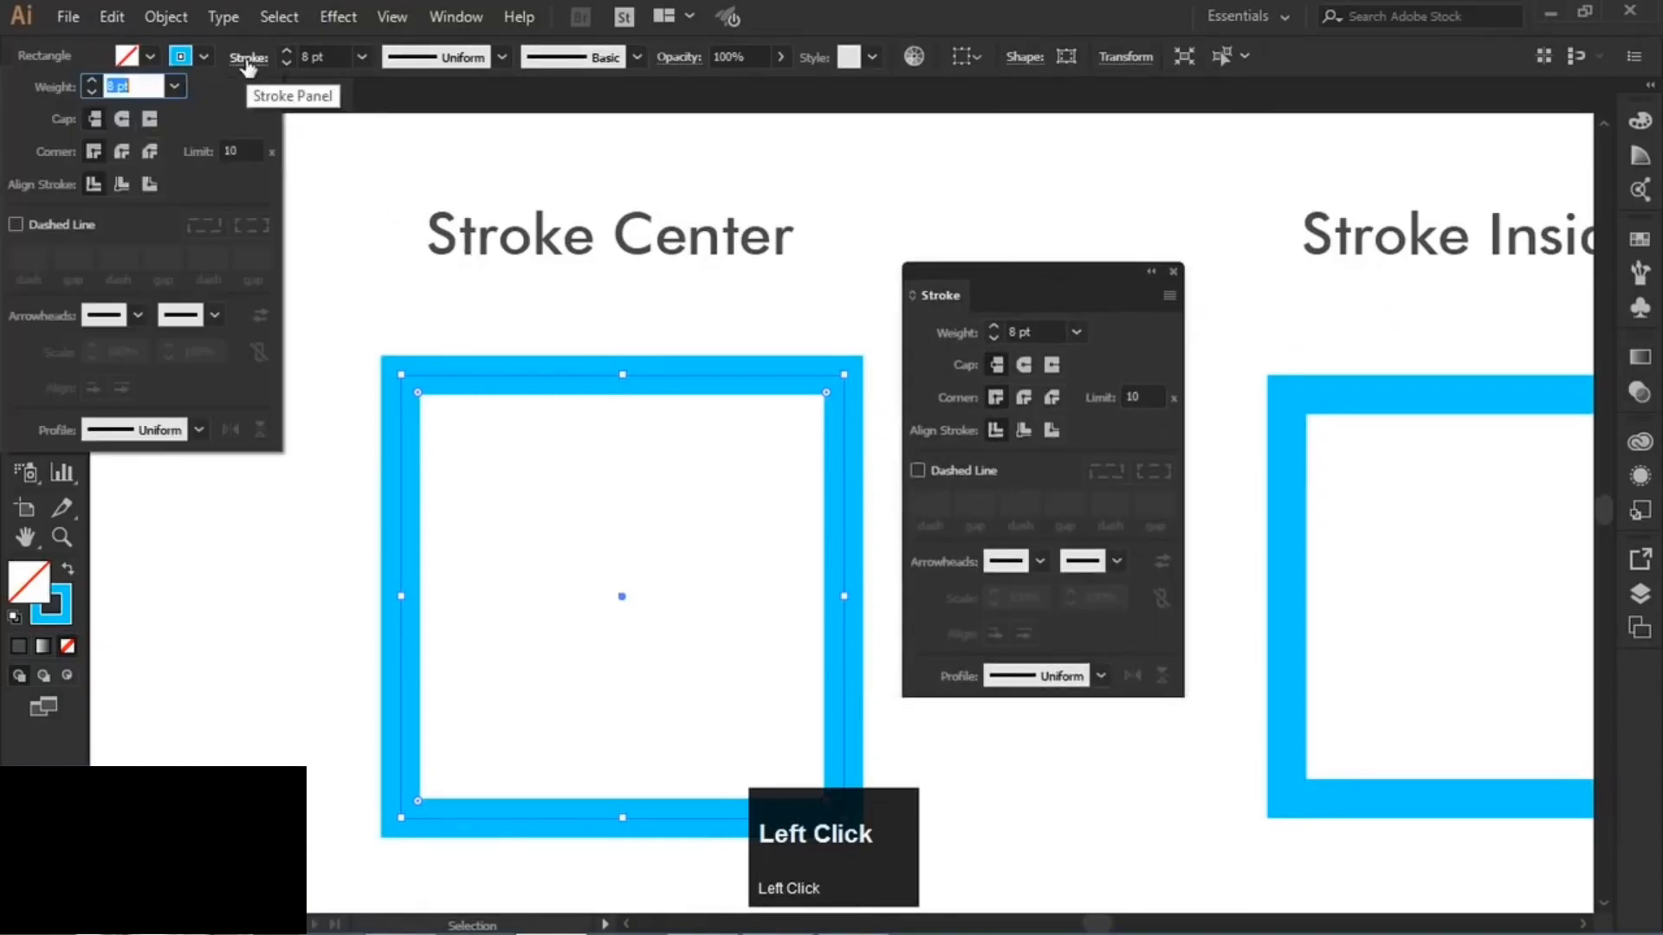
{"action": "left_click", "coordinate": [249, 63]}
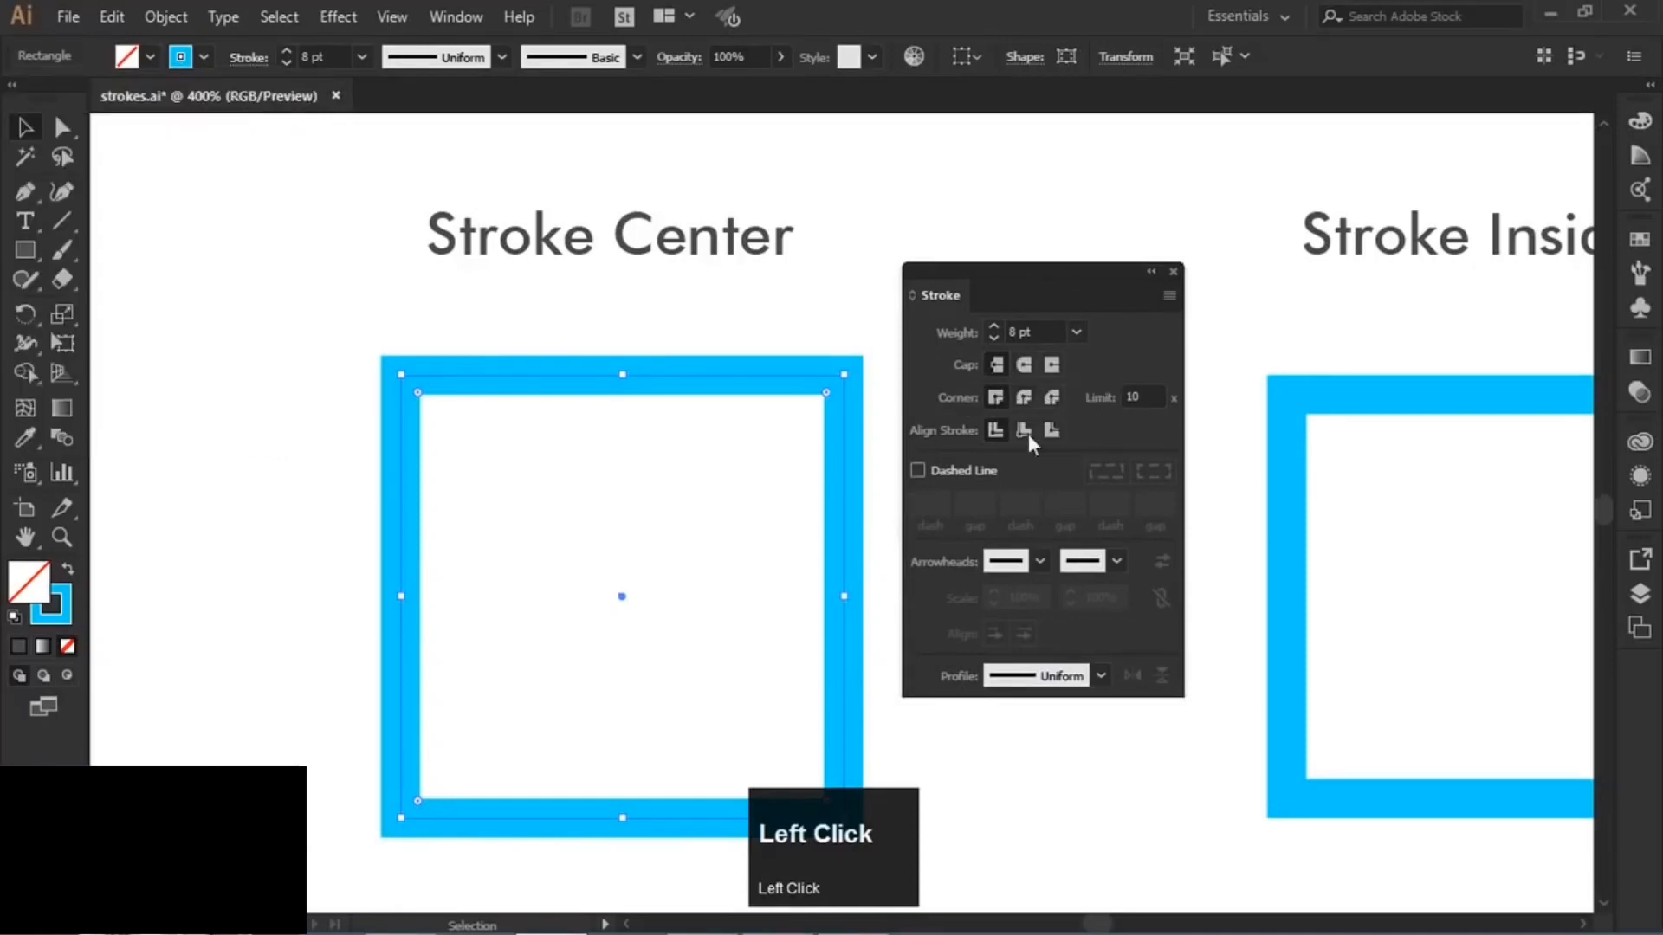
- Select the Stroke Center square and check how its path and Align Stroke to Center setting position the stroke
{"action": "key", "text": "space"}
{"action": "left_click_drag", "start_coordinate": [839, 492], "coordinate": [773, 414]}
{"action": "left_click_drag", "start_coordinate": [482, 230], "coordinate": [606, 355]}
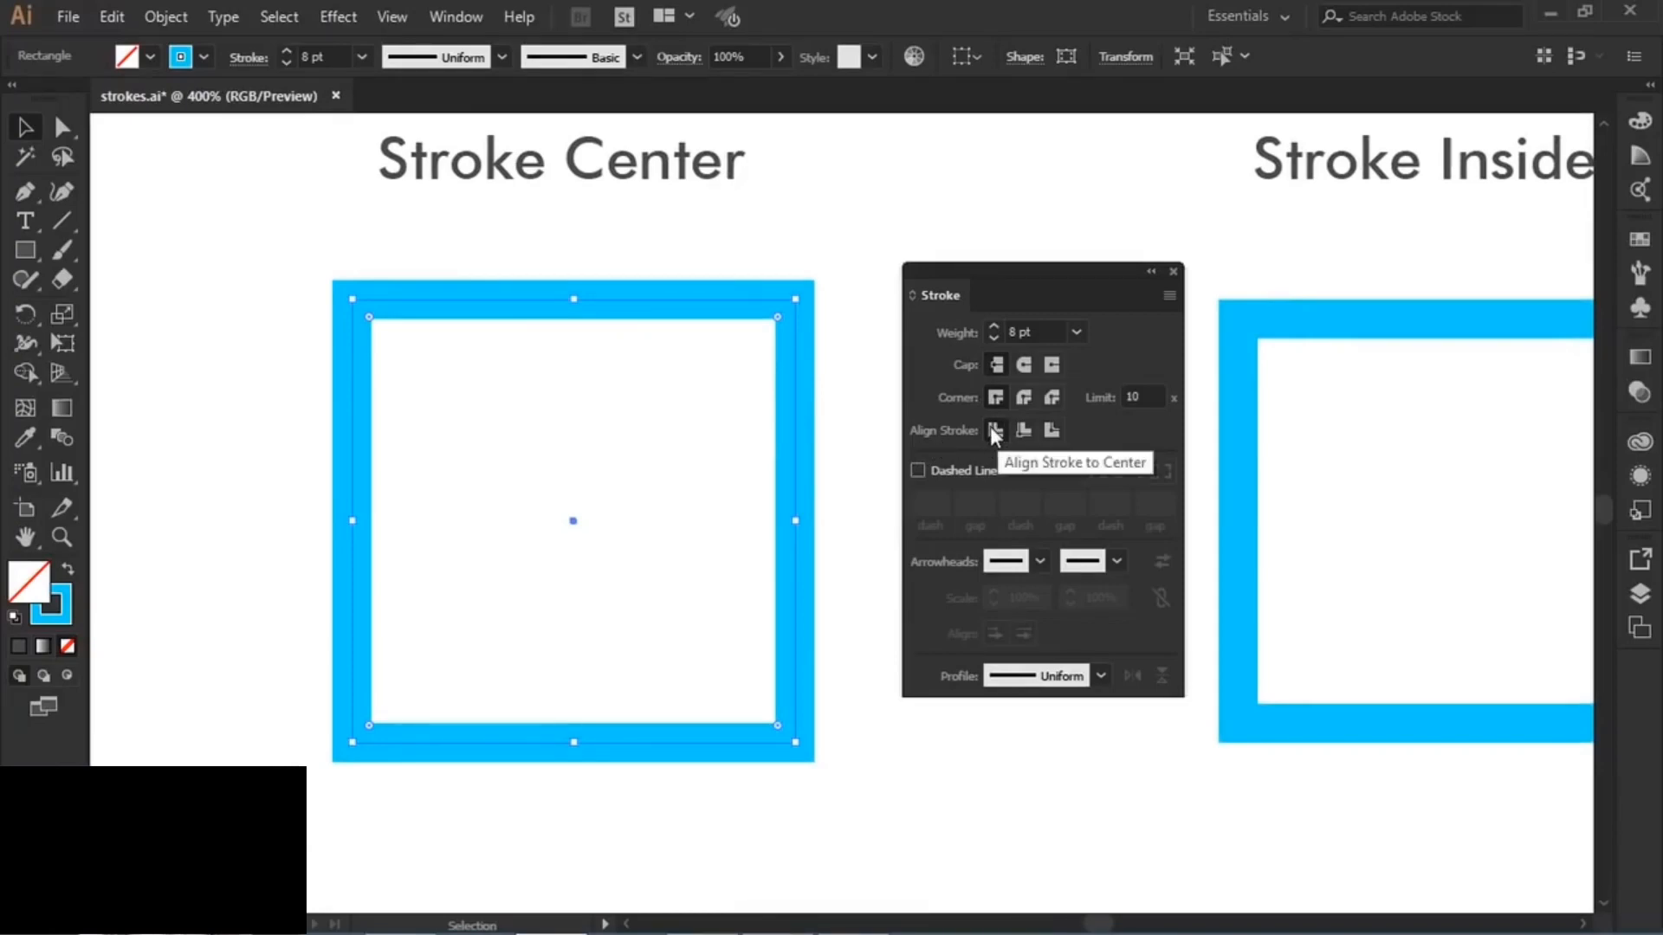
- Select the Stroke Inside square and check its inside stroke alignment against its path
{"action": "key", "text": "space"}
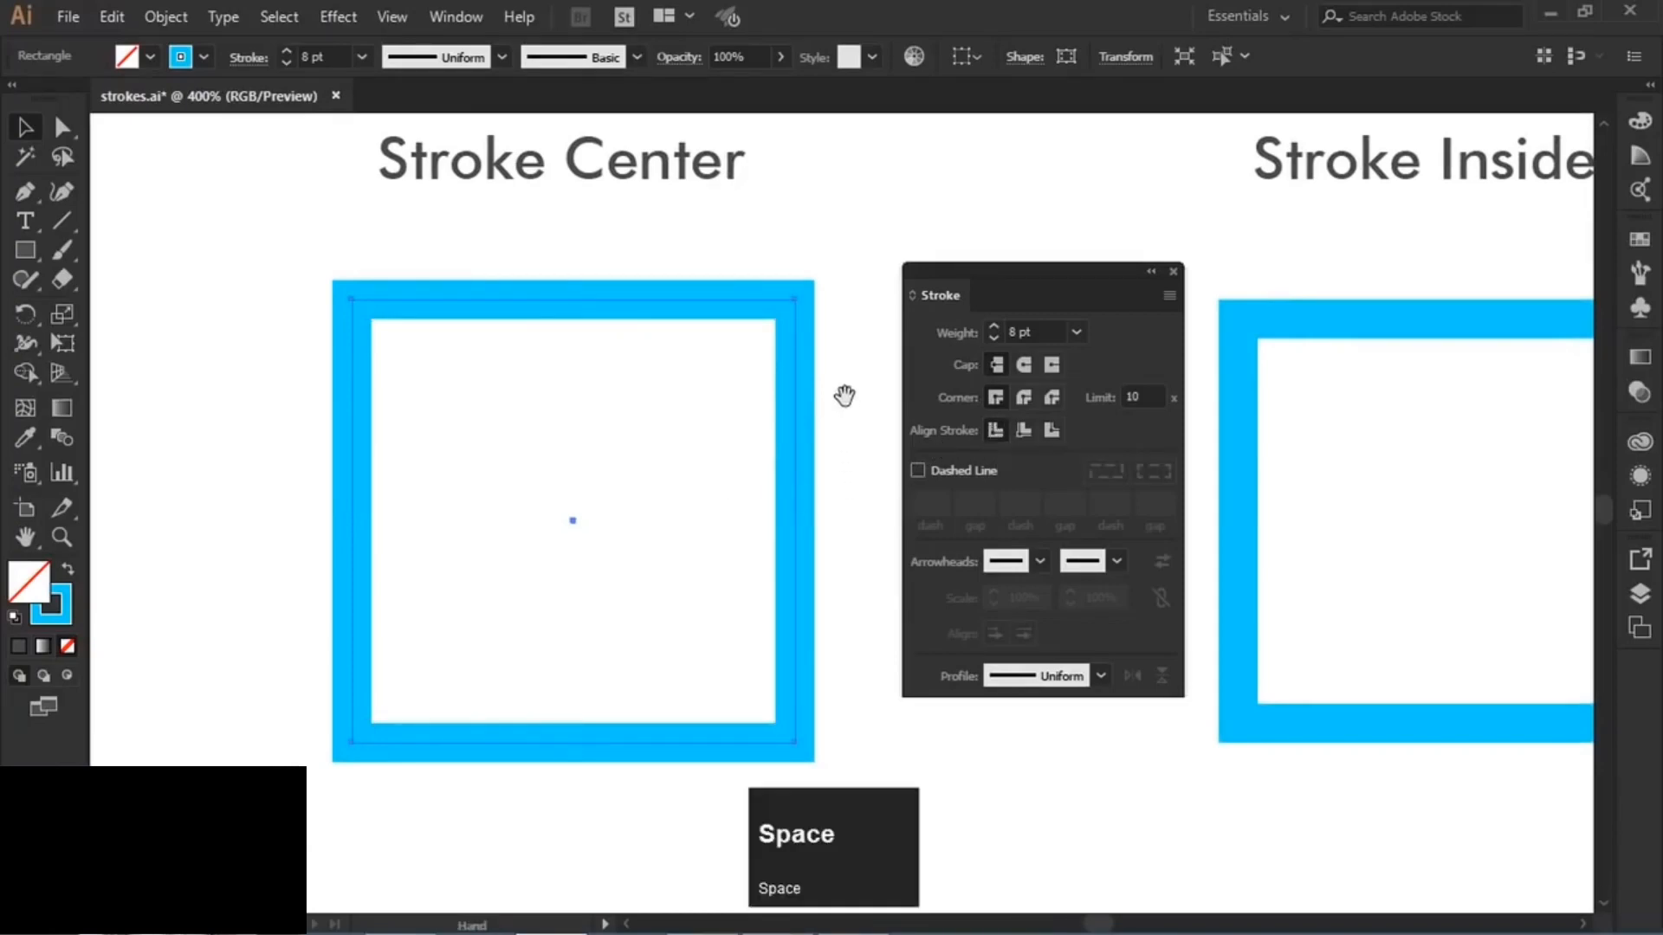
{"action": "left_click_drag", "start_coordinate": [846, 397], "coordinate": [333, 393]}
{"action": "left_click_drag", "start_coordinate": [528, 234], "coordinate": [905, 500]}
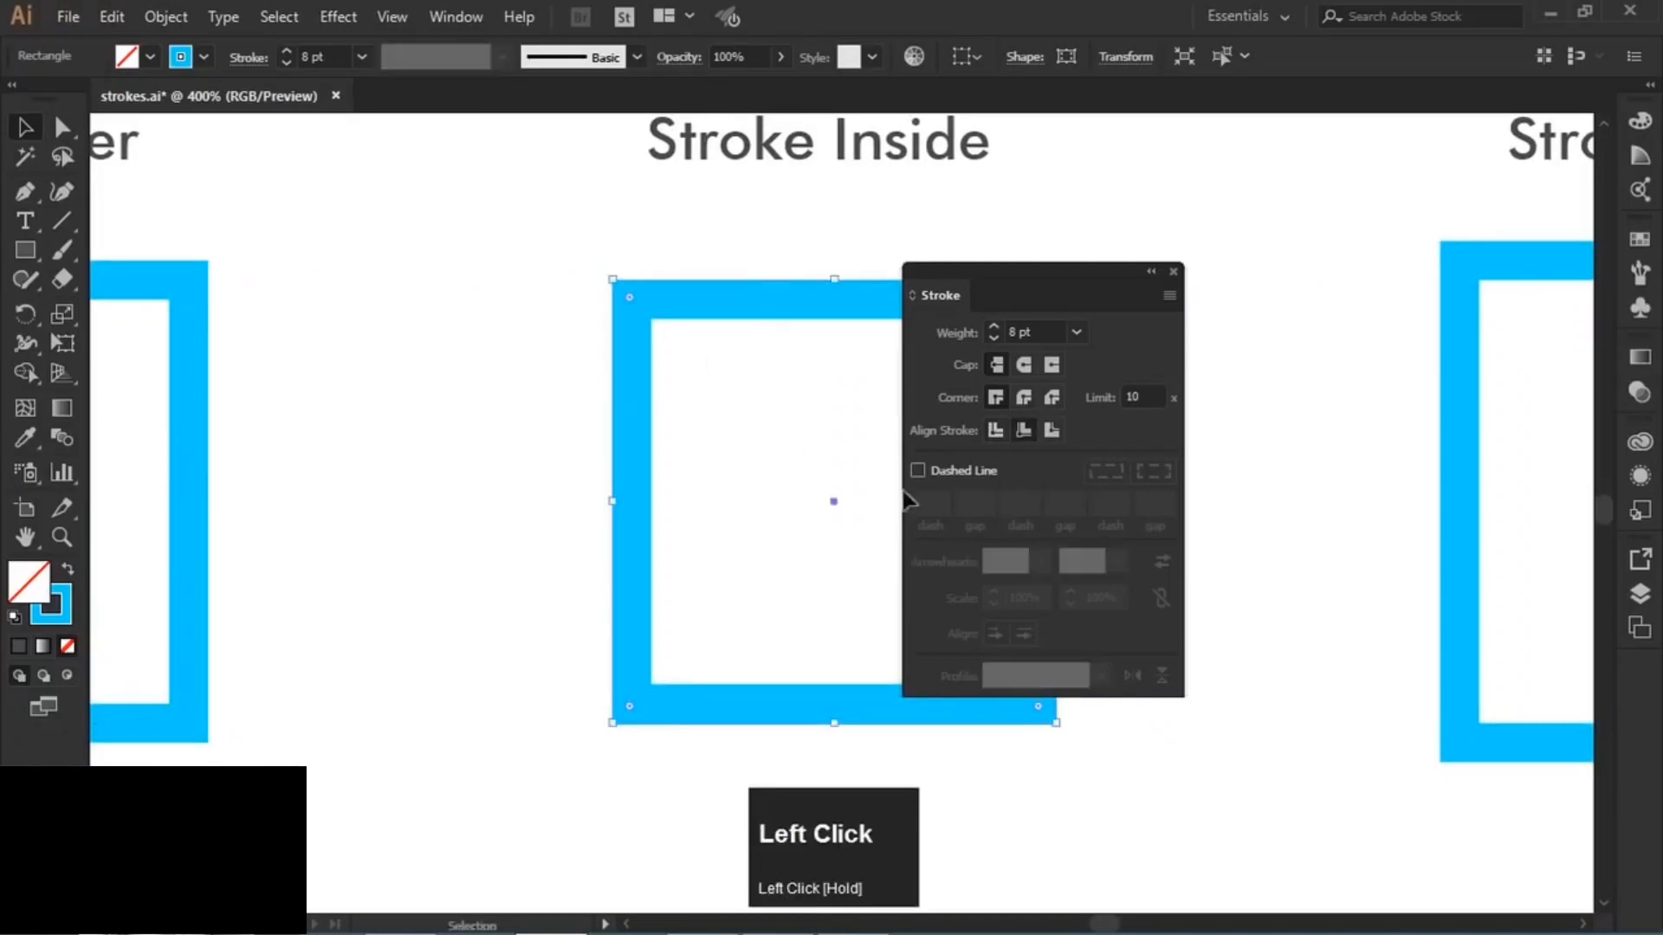
{"action": "left_click", "coordinate": [1023, 431]}
- Select the Stroke Outside square and check its outside stroke alignment against its path
{"action": "key", "text": "space"}
{"action": "mouse_move", "coordinate": [850, 252]}
{"action": "left_mouse_down"}
{"action": "mouse_move", "coordinate": [371, 252]}
{"action": "mouse_move", "coordinate": [417, 290]}
{"action": "mouse_move", "coordinate": [349, 290]}
{"action": "left_mouse_up"}
{"action": "left_click_drag", "start_coordinate": [561, 198], "coordinate": [831, 407]}
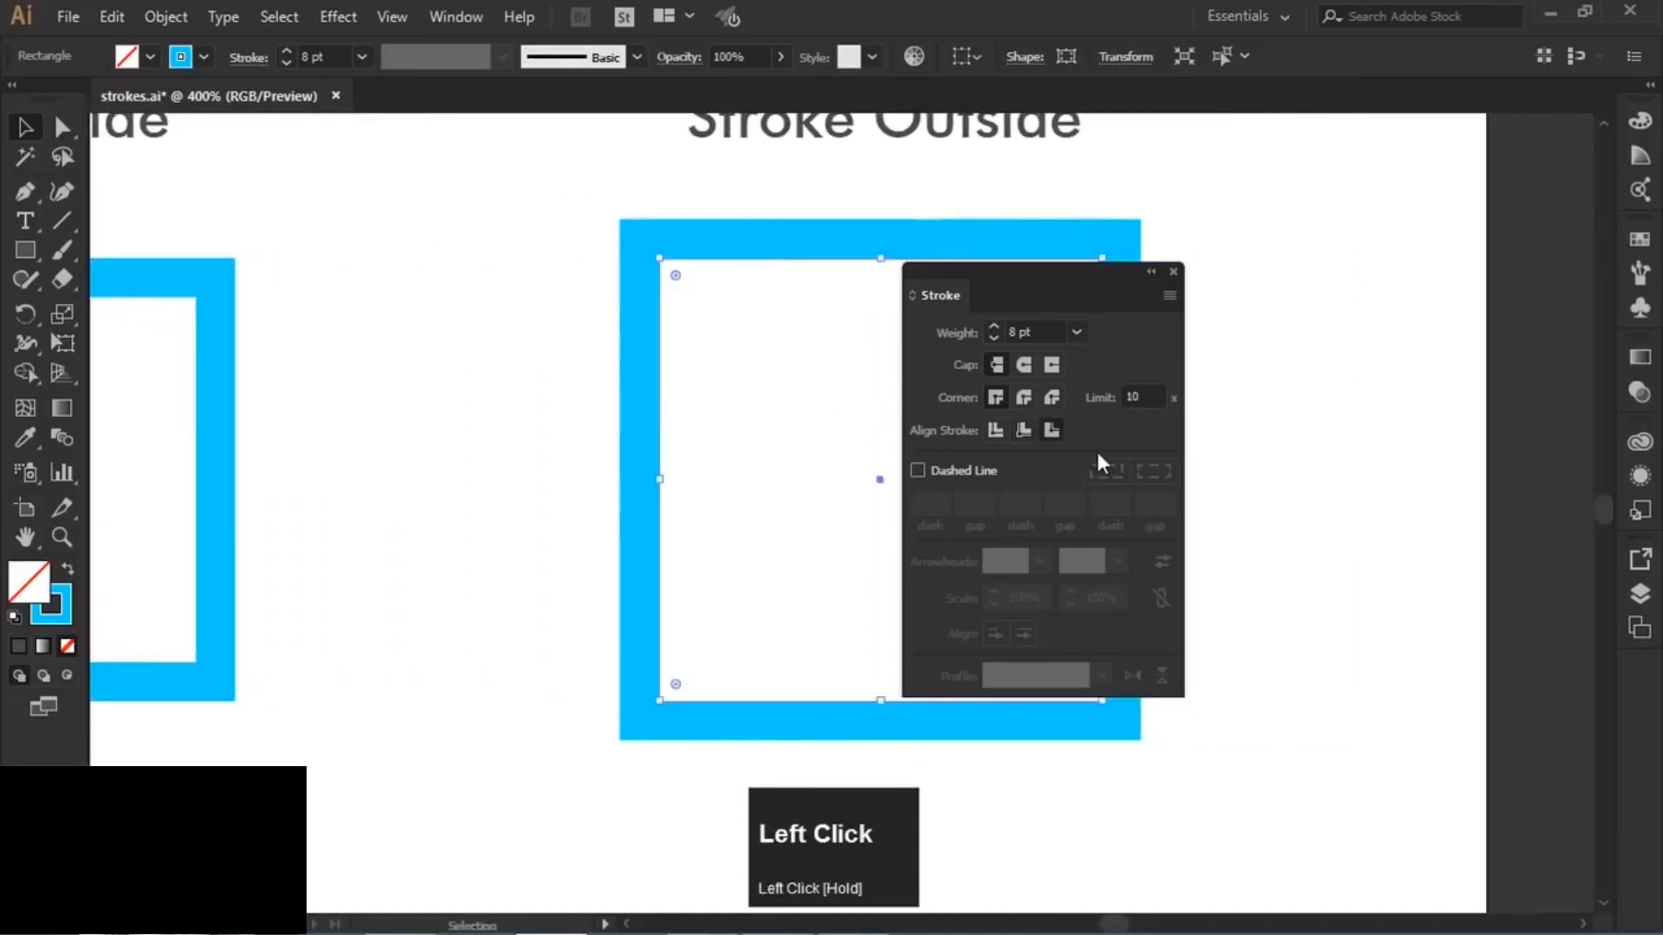
- Bring the three stroke alignment squares into view, move the floating Stroke window clear of them, and deselect everything
{"action": "scroll", "coordinate": [586, 386], "scroll_direction": "down", "scroll_amount": 3, "text": "alt"}
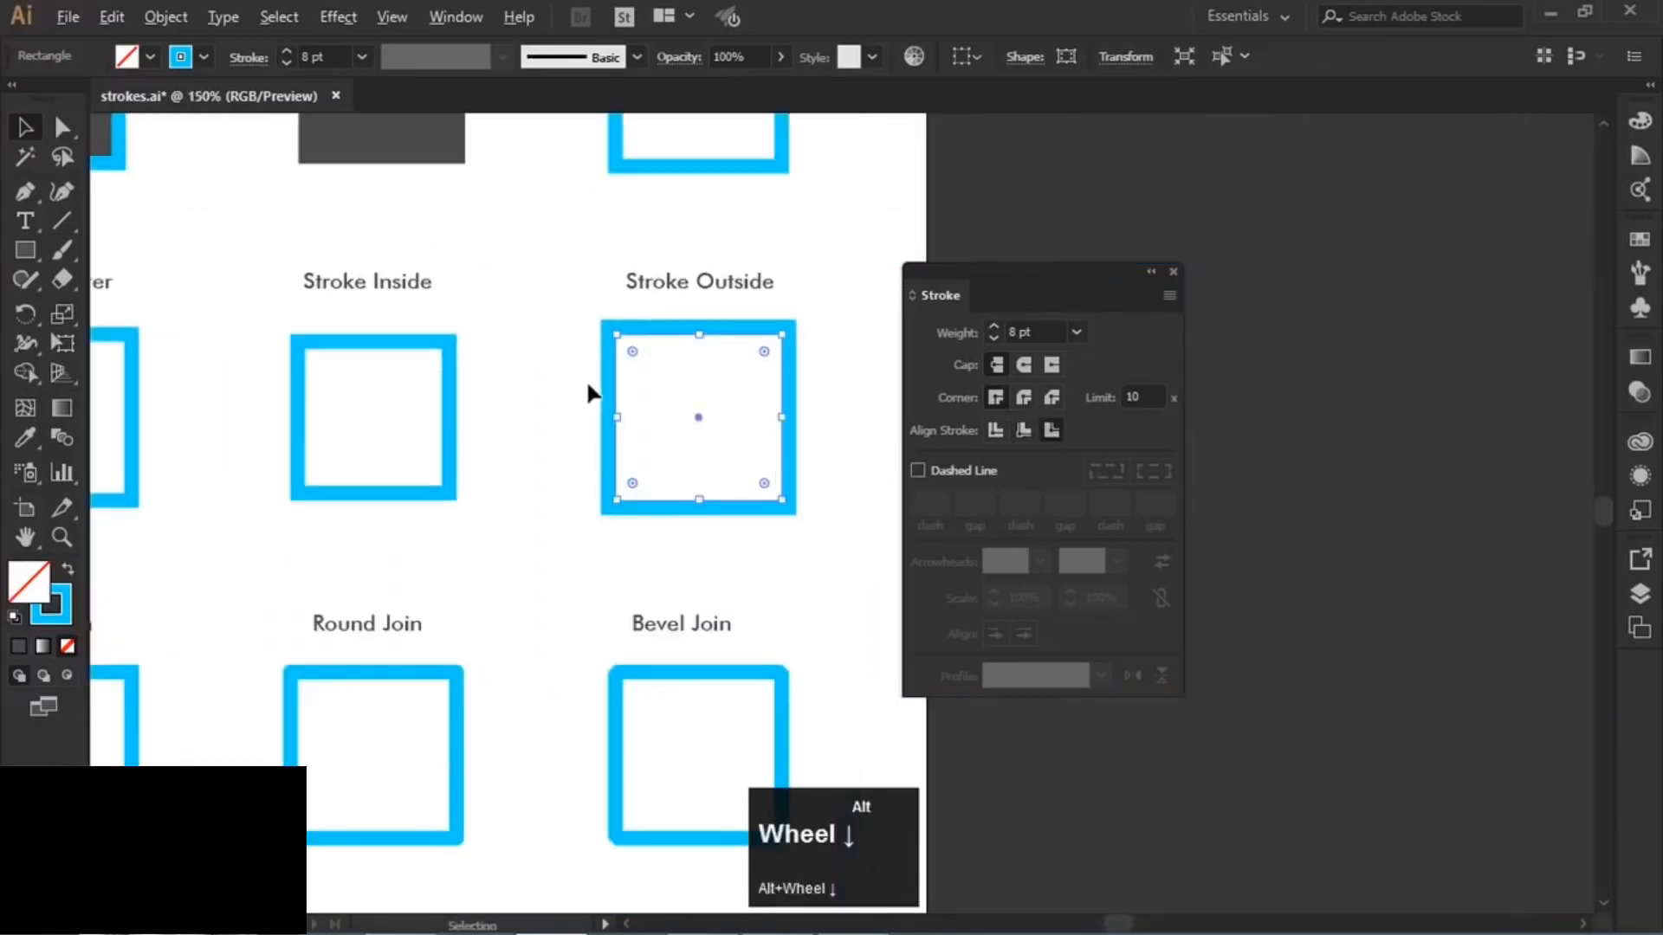
{"action": "key", "text": "space"}
{"action": "left_click_drag", "start_coordinate": [472, 421], "coordinate": [748, 373]}
{"action": "left_click_drag", "start_coordinate": [984, 271], "coordinate": [1201, 331]}
{"action": "left_click", "coordinate": [1079, 276]}
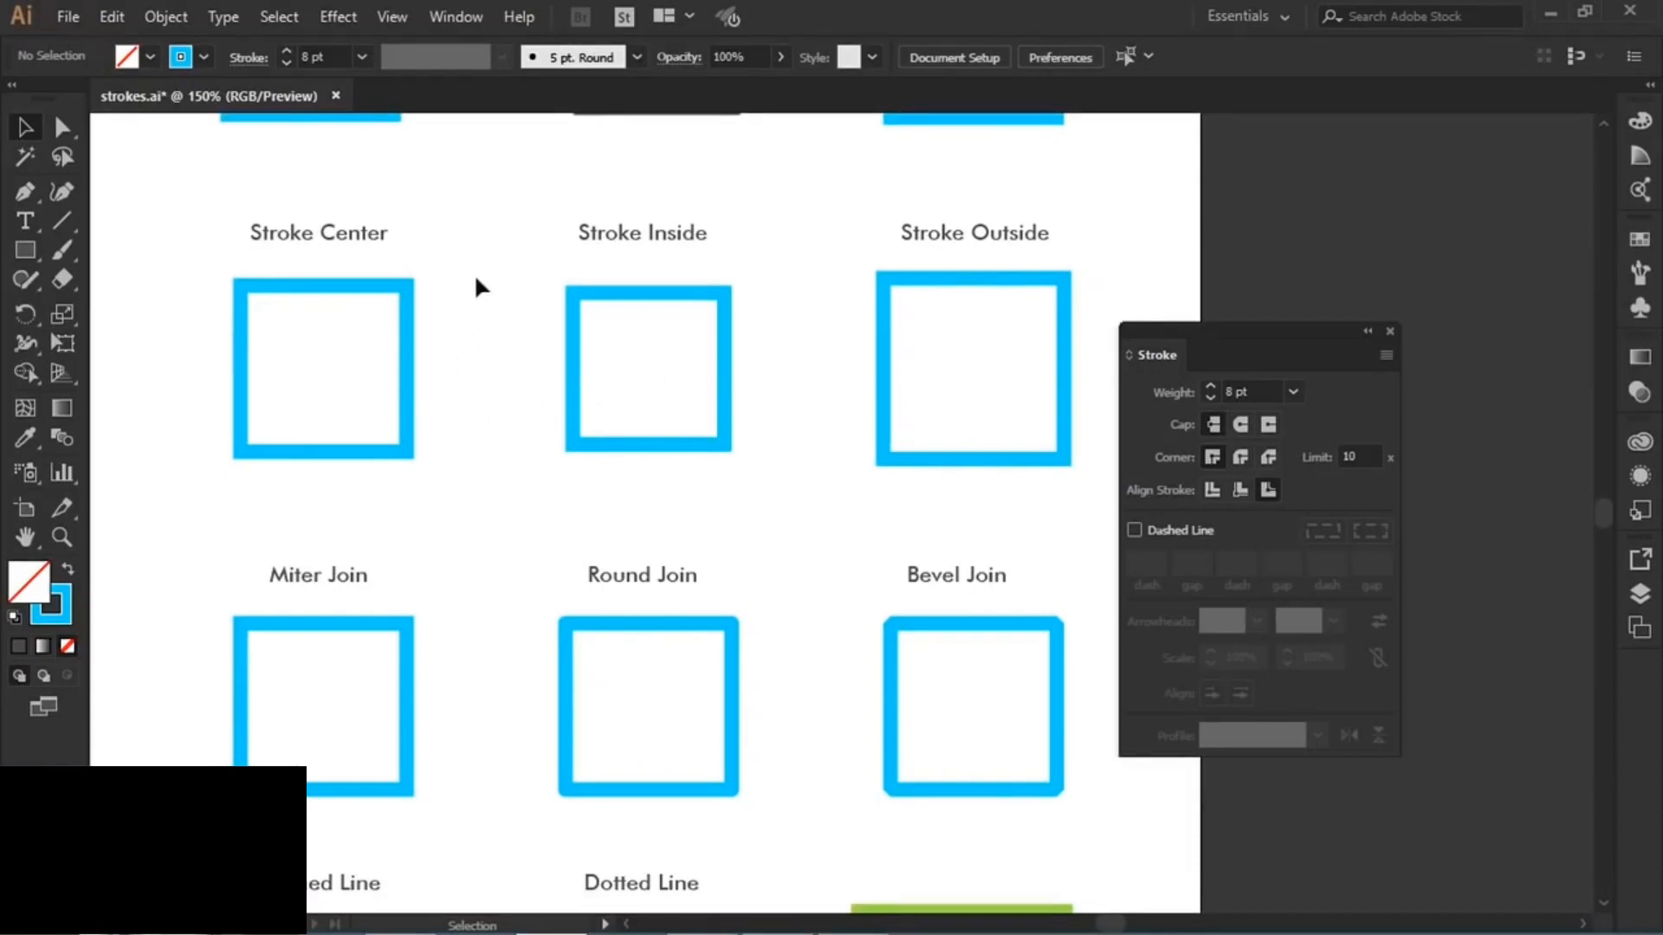
- Select the Stroke Center, Stroke Inside and Stroke Outside squares individually to compare their path sizes and alignments
{"action": "left_click_drag", "start_coordinate": [473, 277], "coordinate": [342, 428]}
{"action": "left_click_drag", "start_coordinate": [537, 297], "coordinate": [626, 395]}
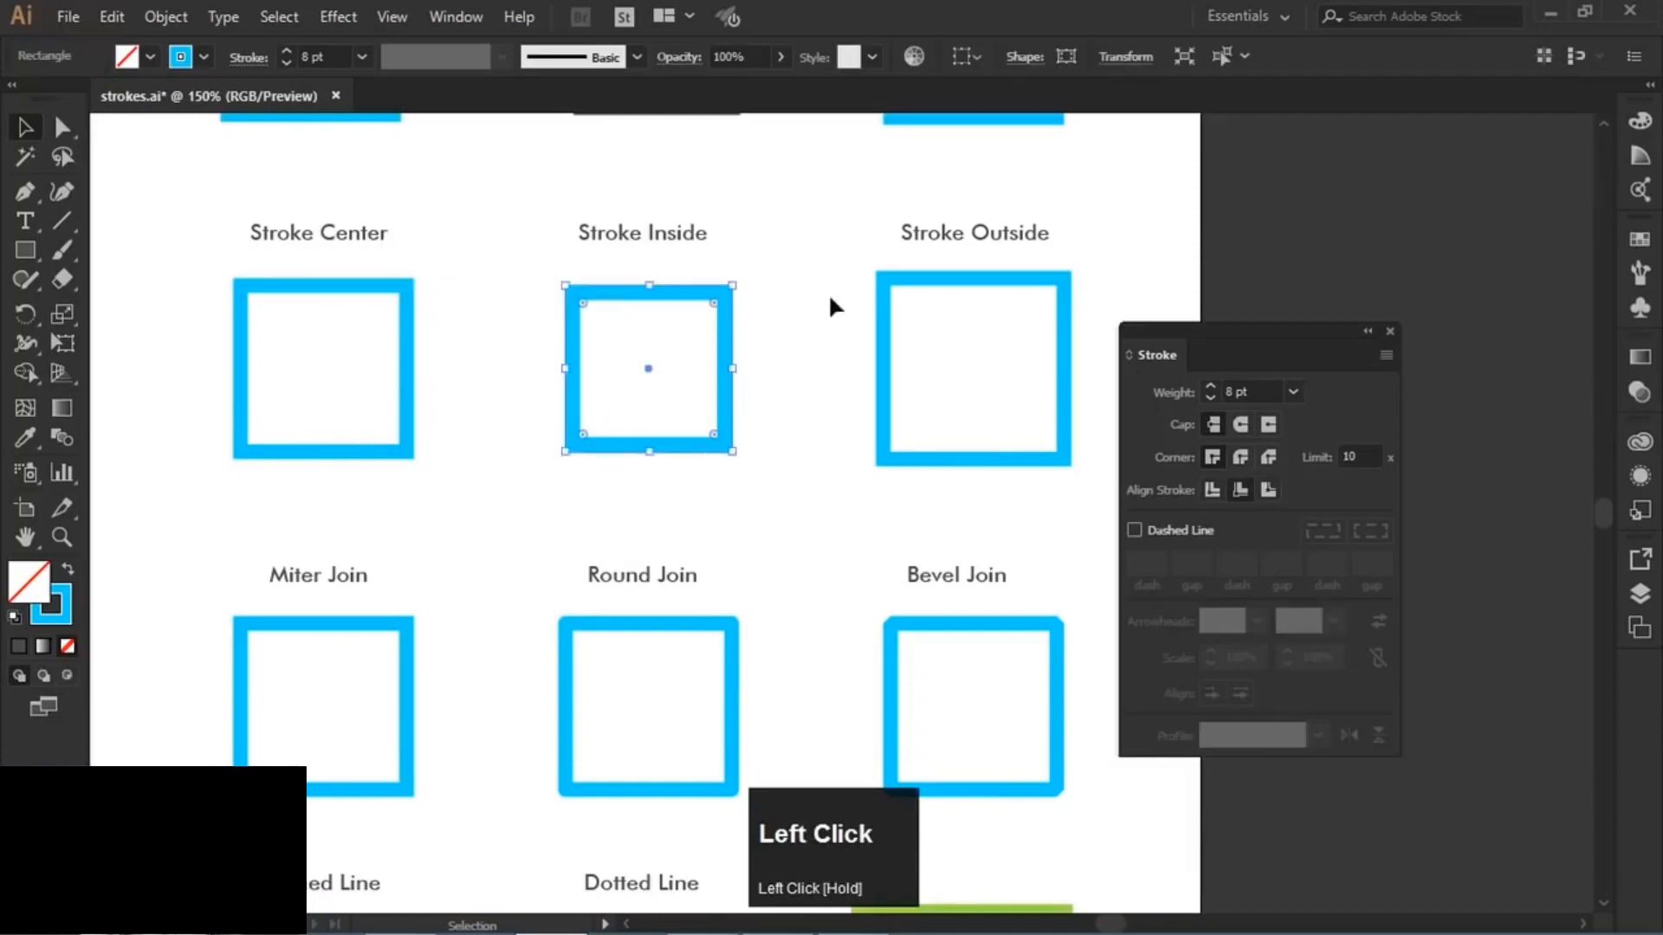
{"action": "left_click_drag", "start_coordinate": [835, 286], "coordinate": [970, 417]}
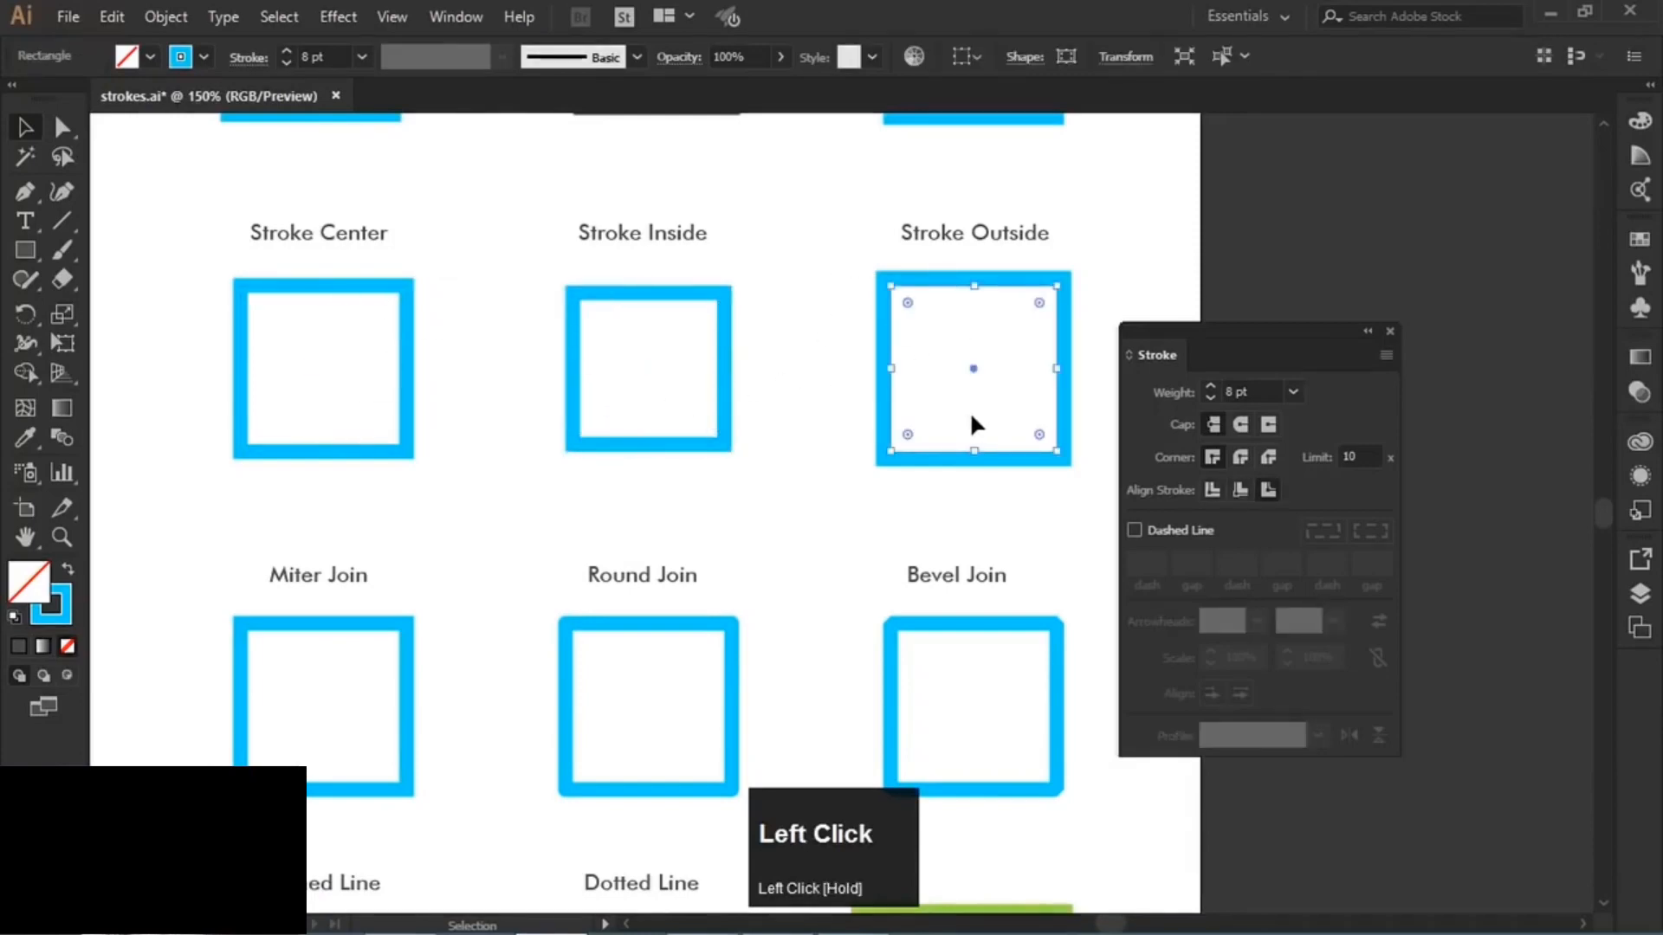
{"action": "left_click_drag", "start_coordinate": [735, 272], "coordinate": [637, 378]}
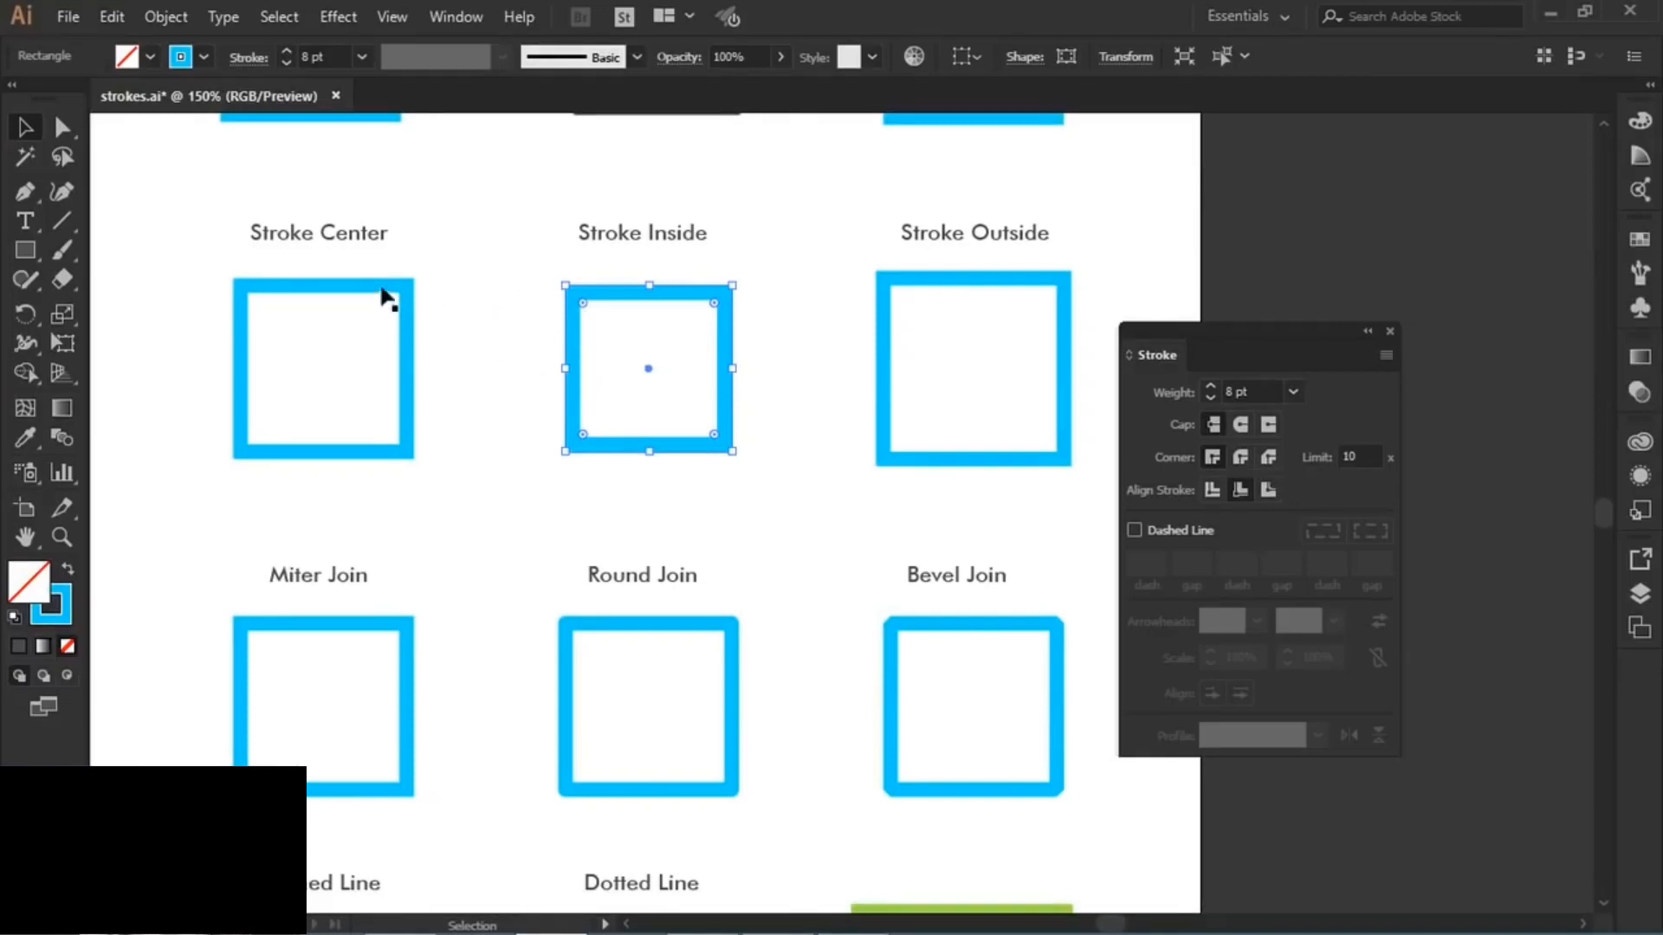
- Set the Stroke Center square's stroke weight to 18 pt
{"action": "mouse_move", "coordinate": [400, 265]}
{"action": "left_mouse_down"}
{"action": "mouse_move", "coordinate": [356, 360]}
{"action": "mouse_move", "coordinate": [357, 295]}
{"action": "left_mouse_up"}
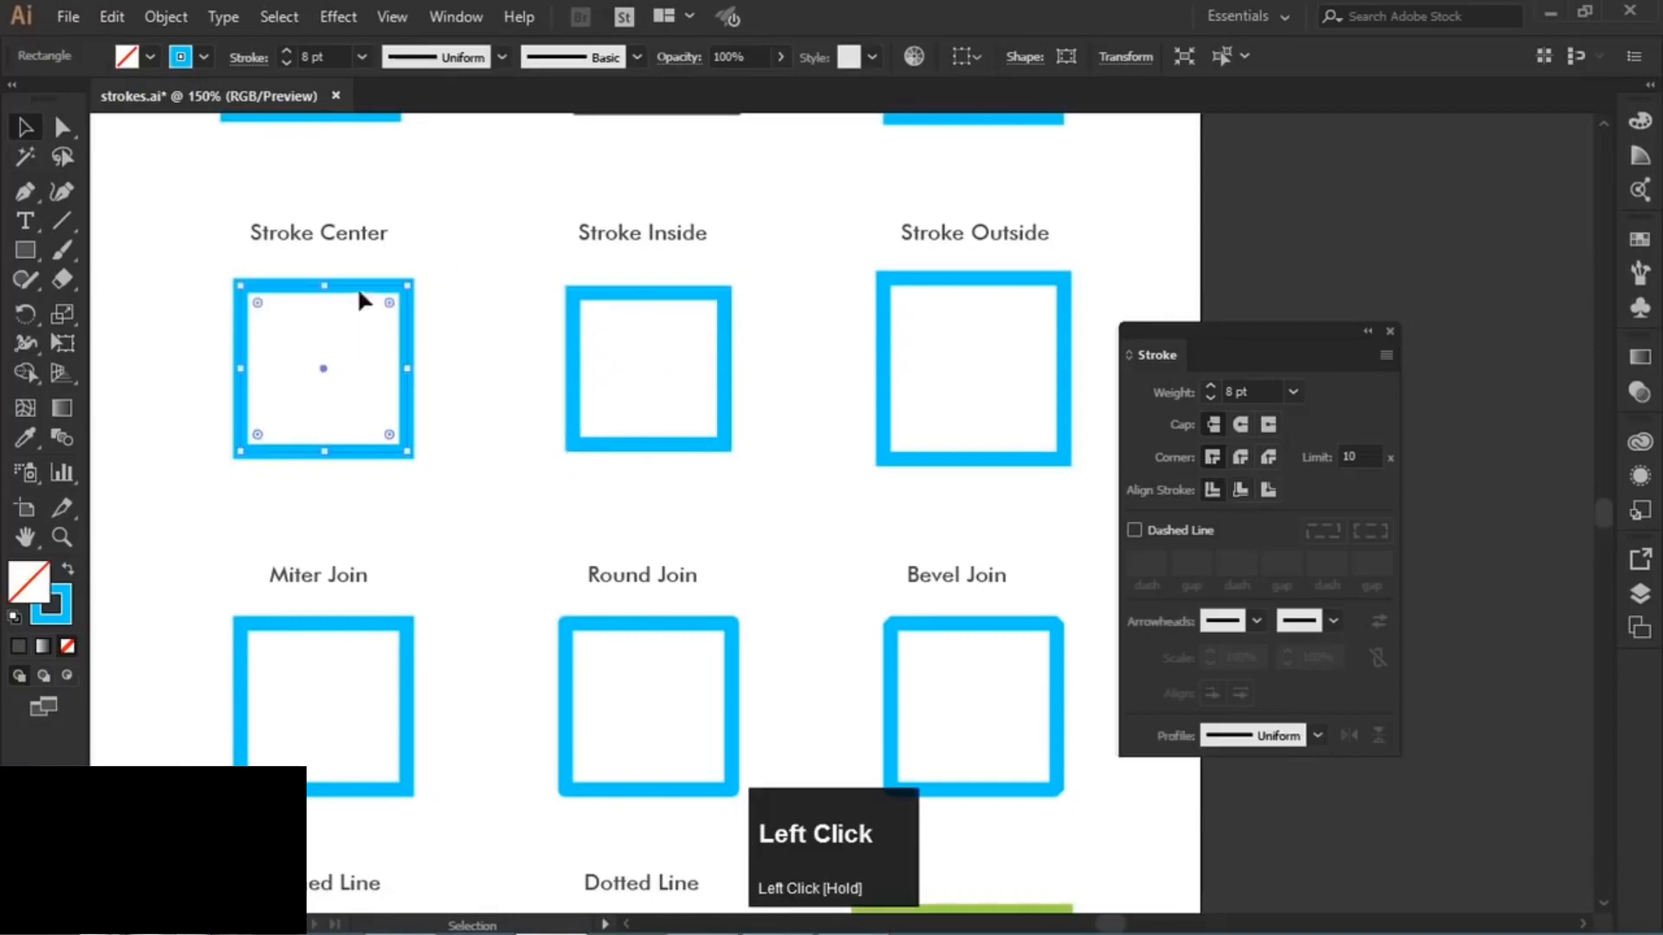
{"action": "left_click", "coordinate": [1293, 393]}
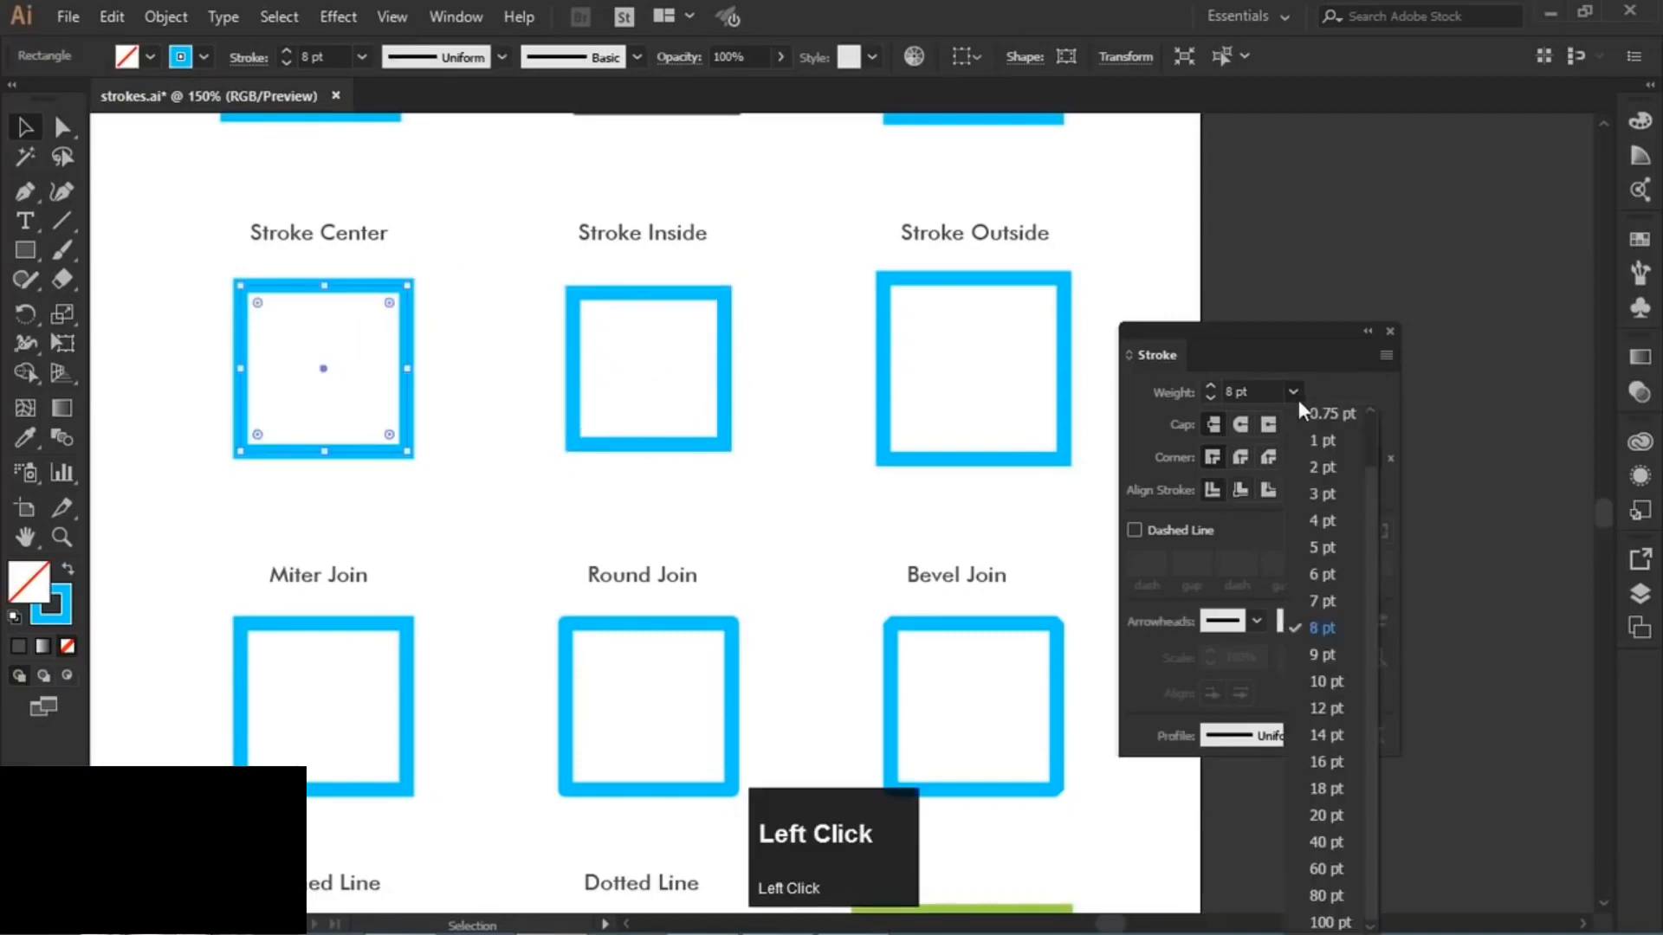
{"action": "left_click", "coordinate": [1333, 792]}
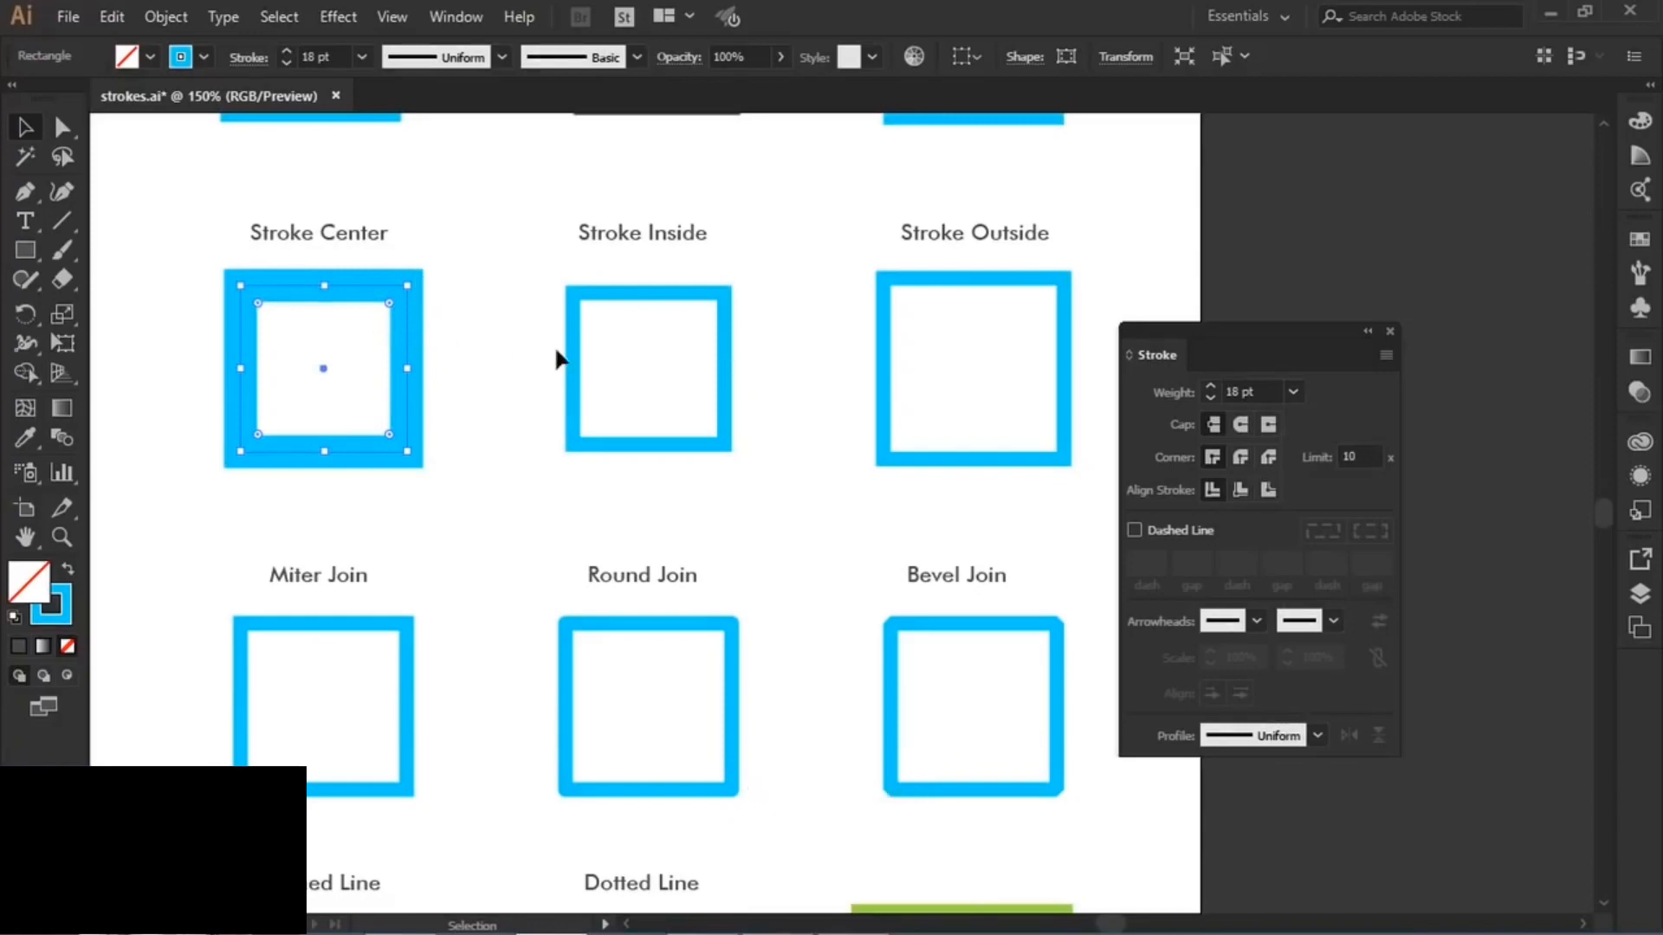
- Set the Stroke Inside square's stroke weight to 18 pt
{"action": "left_click_drag", "start_coordinate": [526, 279], "coordinate": [701, 442]}
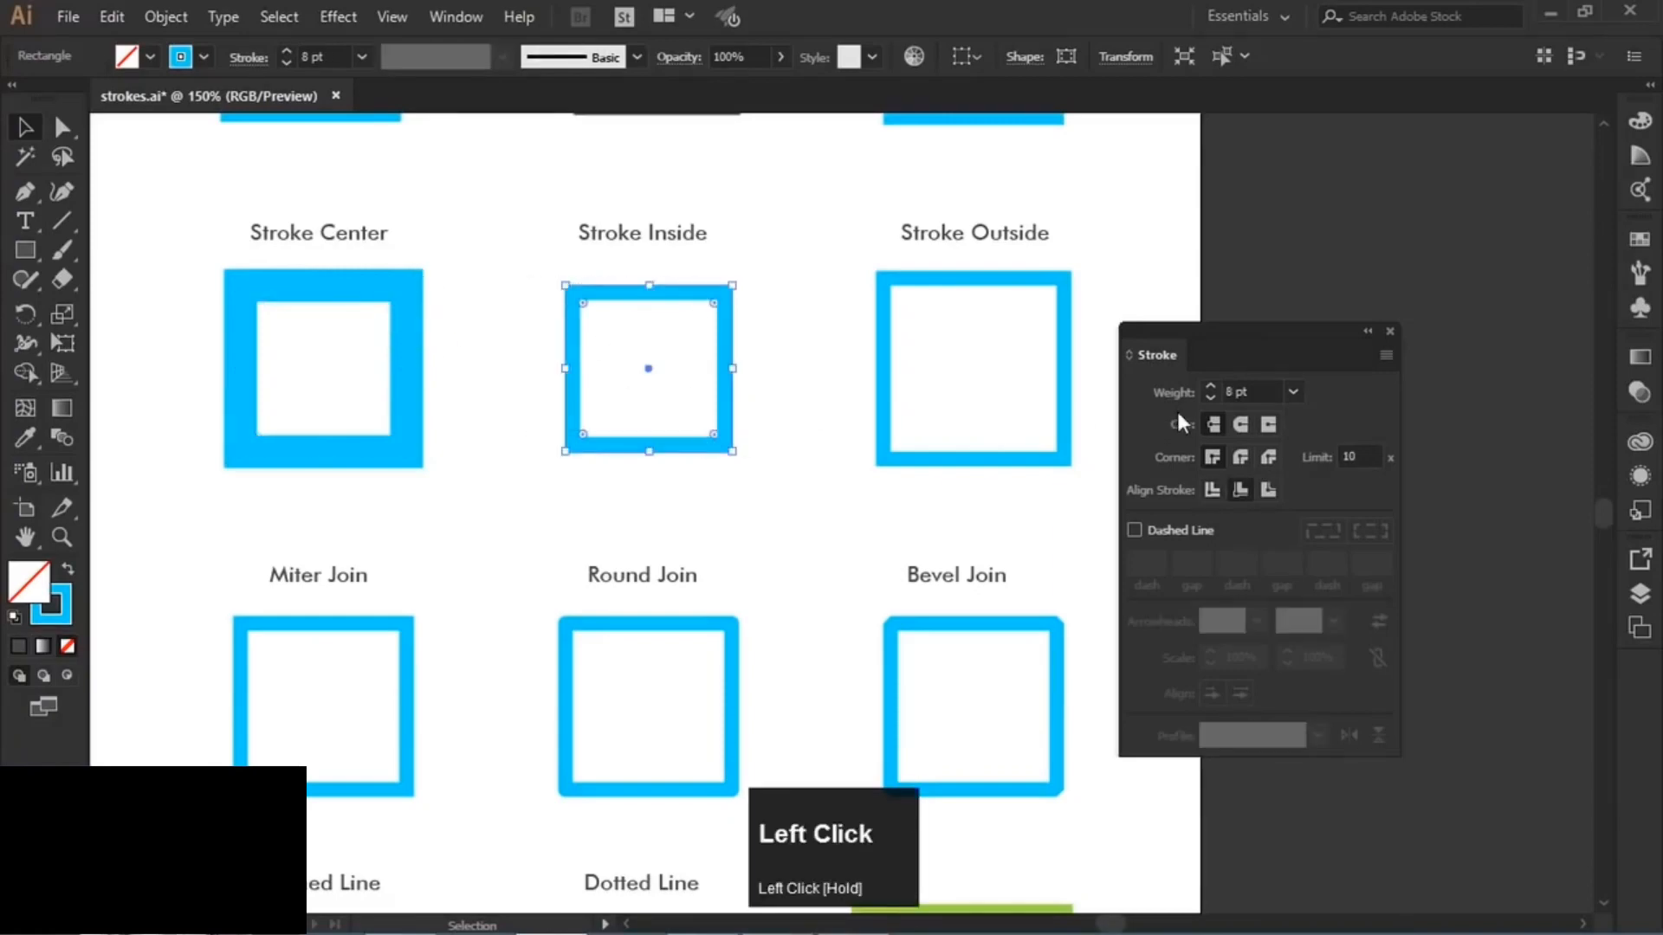
{"action": "left_click", "coordinate": [1292, 392]}
{"action": "left_click", "coordinate": [1325, 788]}
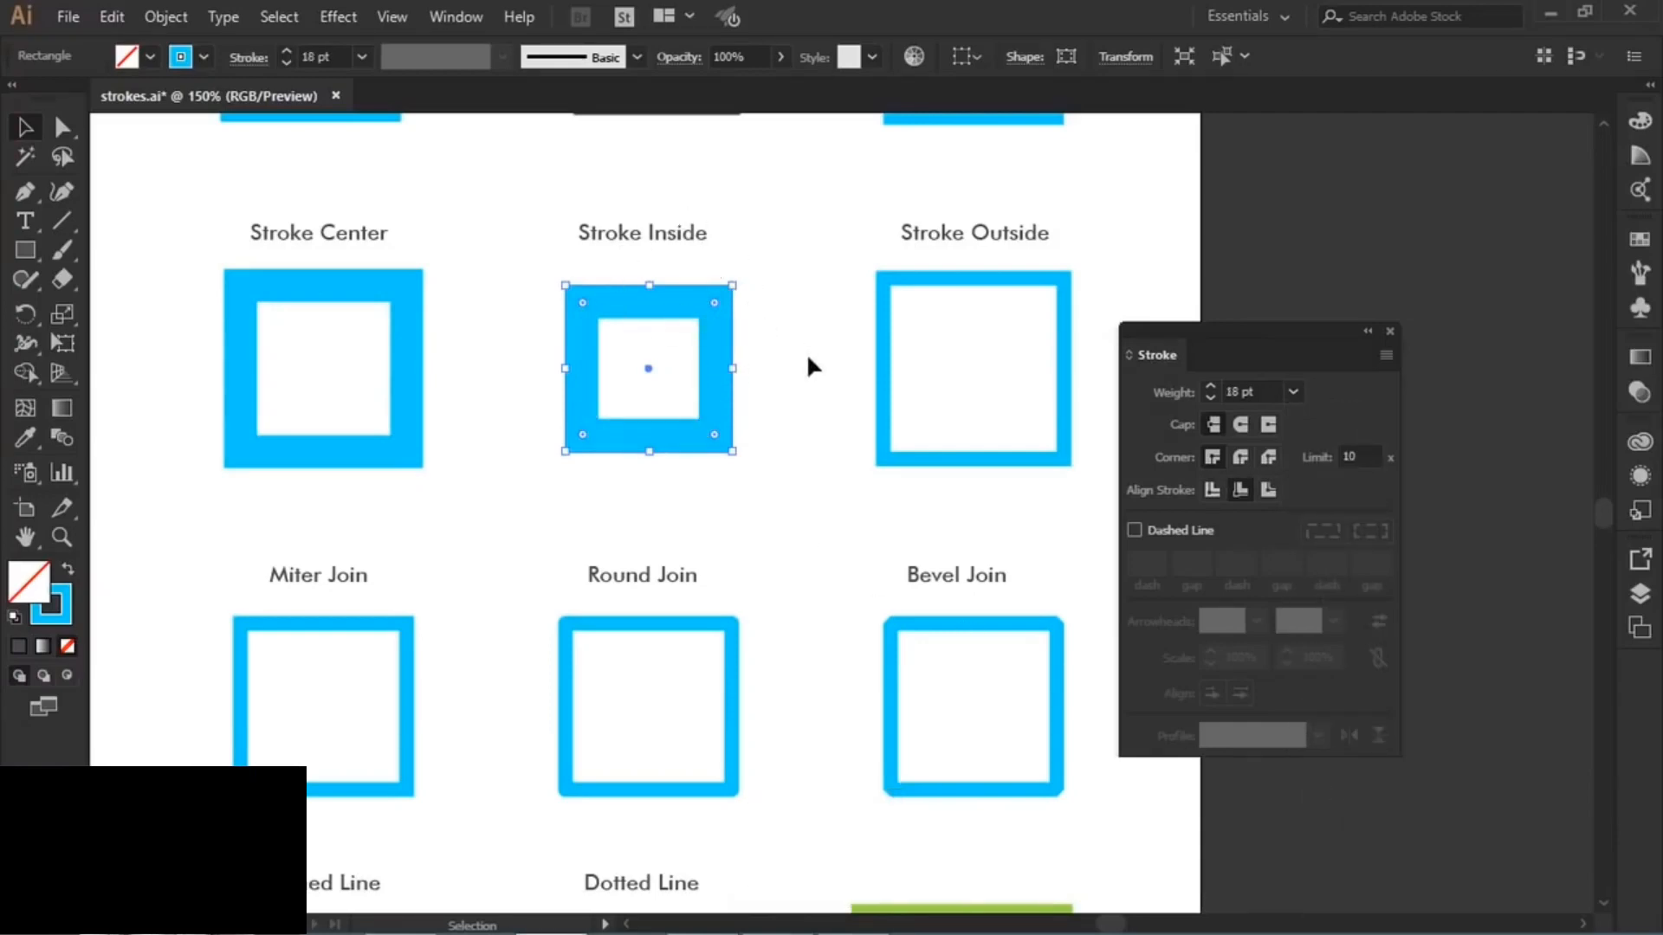
- Set the Stroke Outside square's stroke weight to 18 pt
{"action": "left_click_drag", "start_coordinate": [829, 267], "coordinate": [1005, 459]}
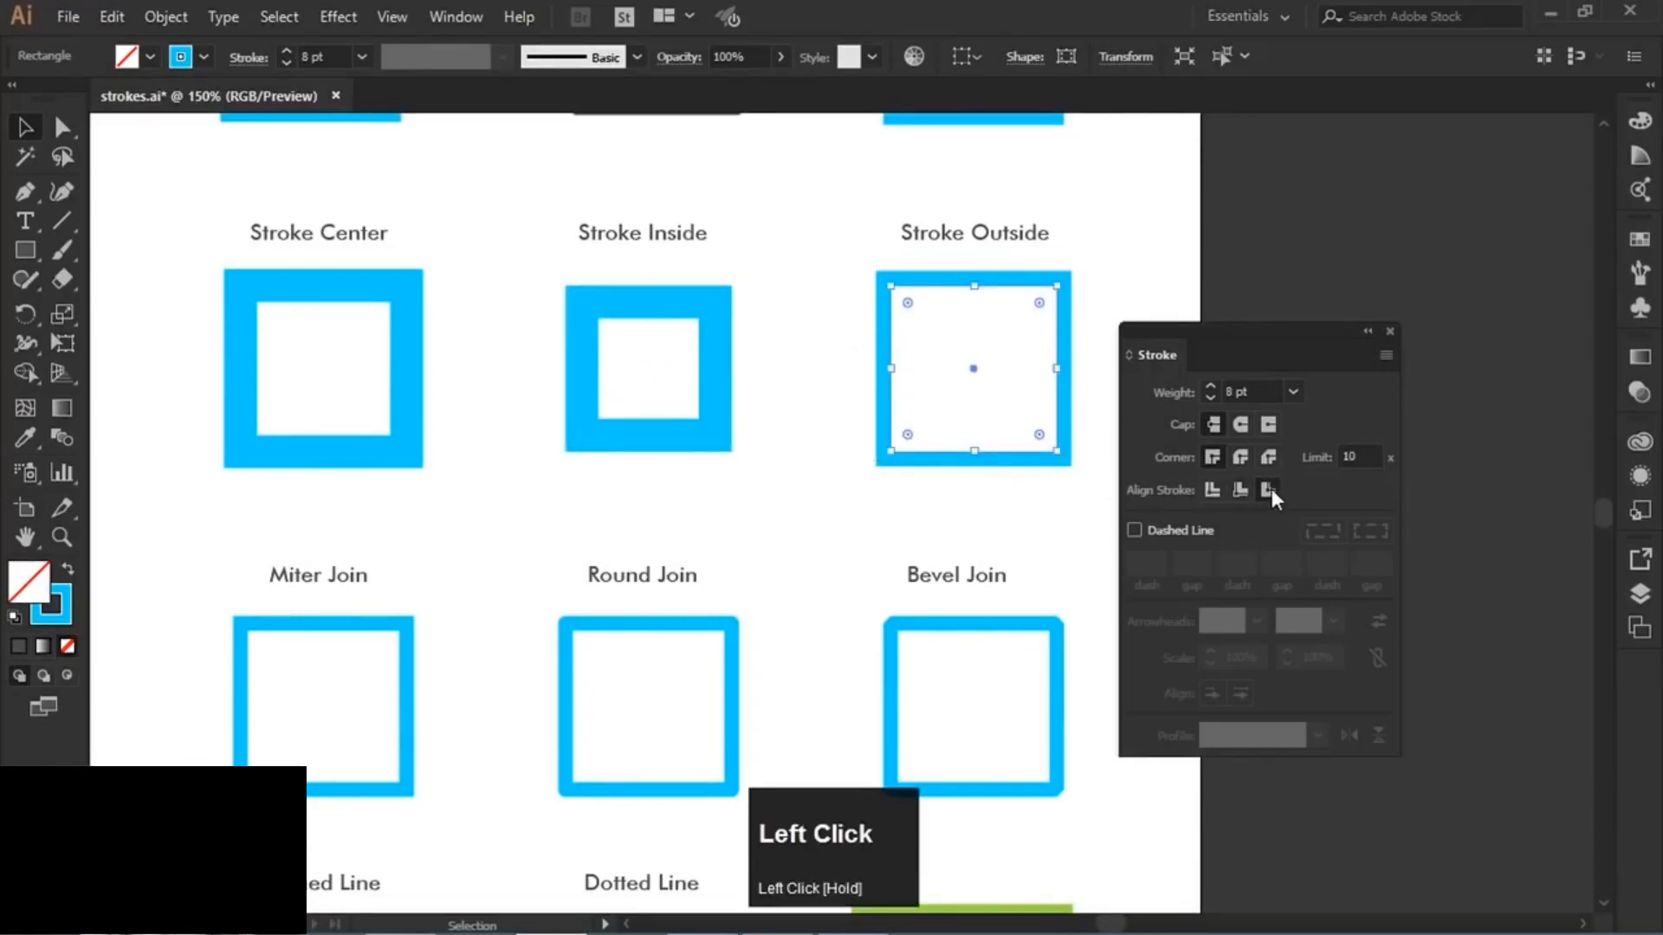
{"action": "left_click", "coordinate": [1293, 392]}
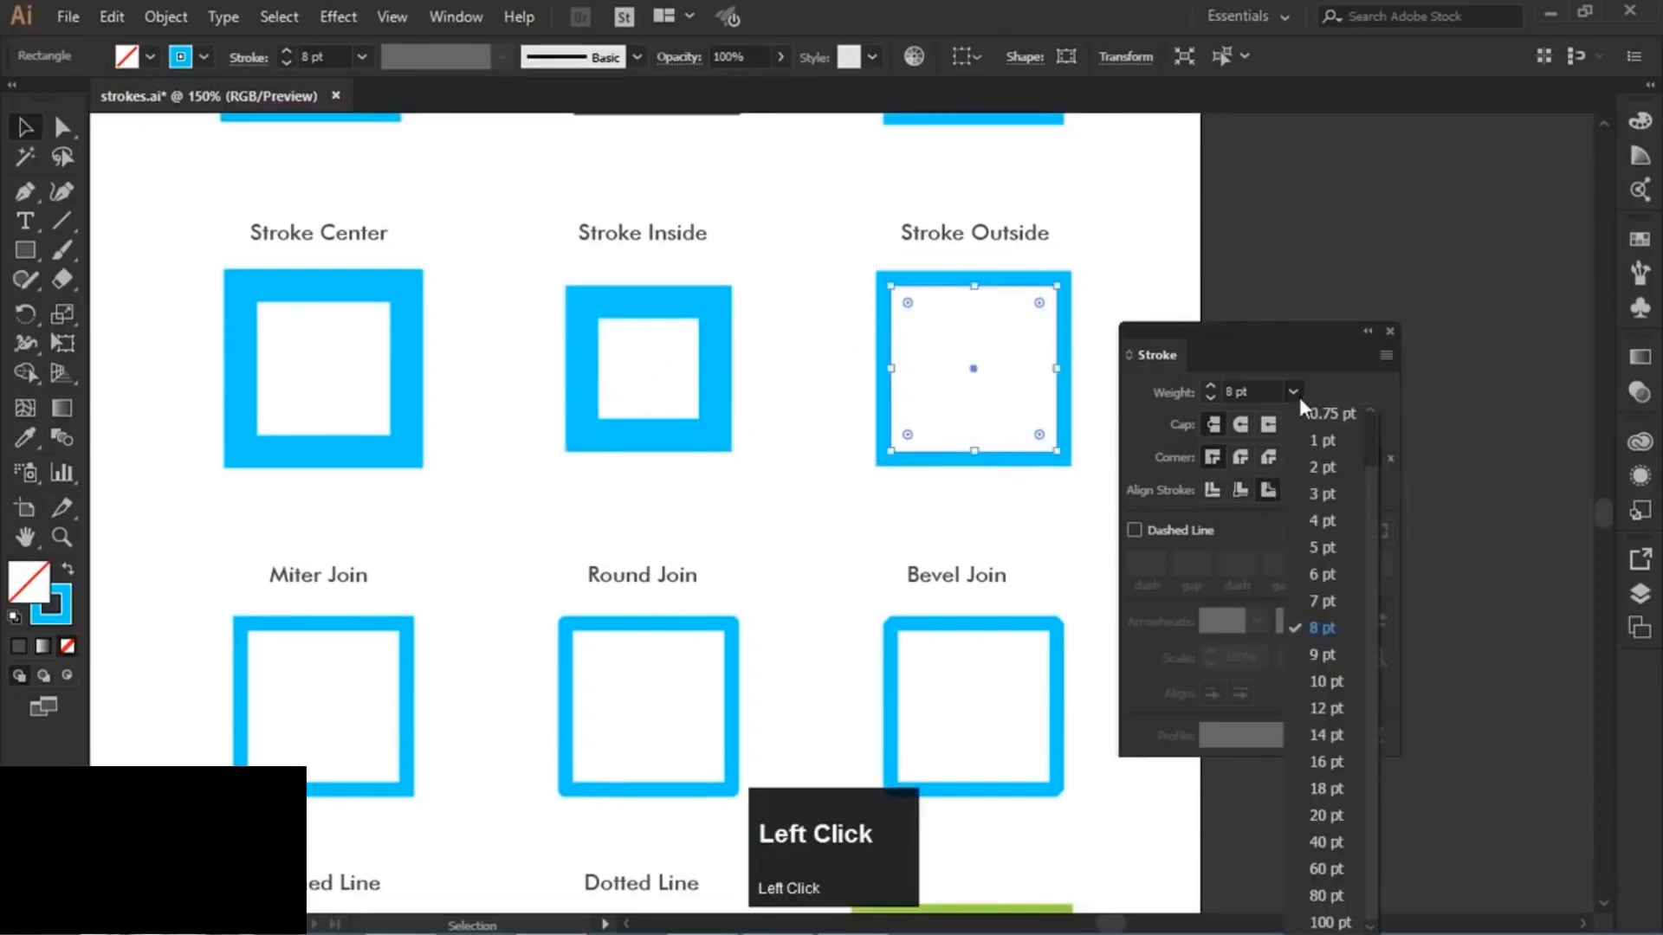
{"action": "left_click", "coordinate": [1325, 788]}
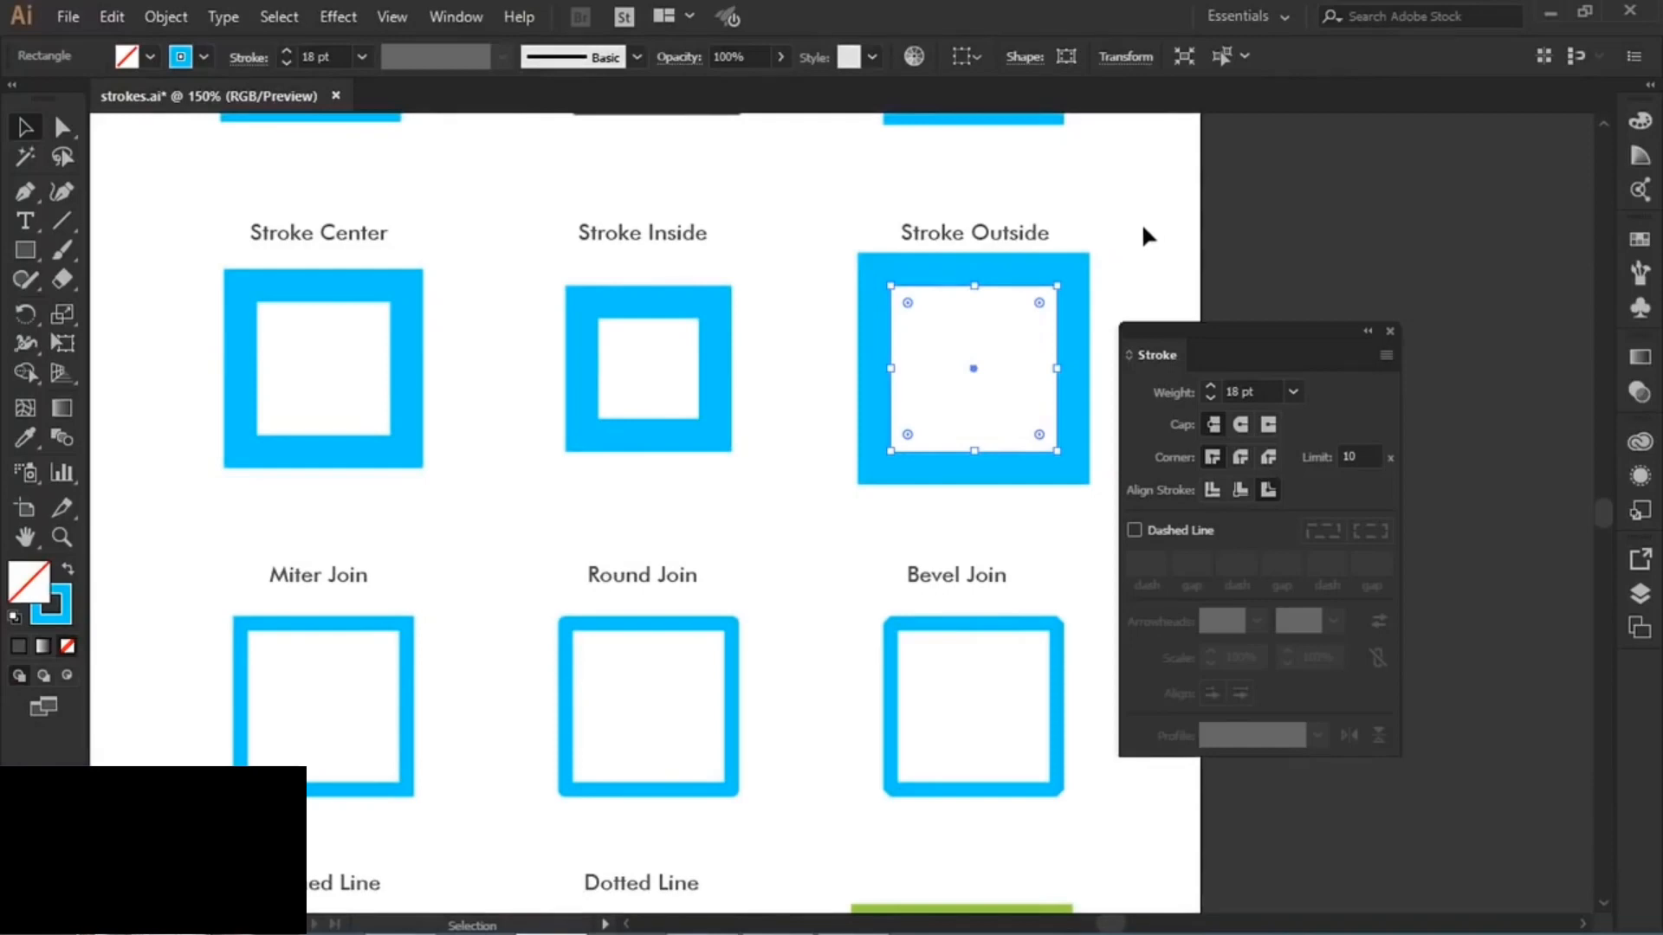
- Select the Miter Join square and examine its corners and corner setting up close
{"action": "key", "text": "space"}
{"action": "left_click_drag", "start_coordinate": [513, 569], "coordinate": [653, 360]}
{"action": "scroll", "coordinate": [382, 394], "scroll_direction": "up", "scroll_amount": 4}
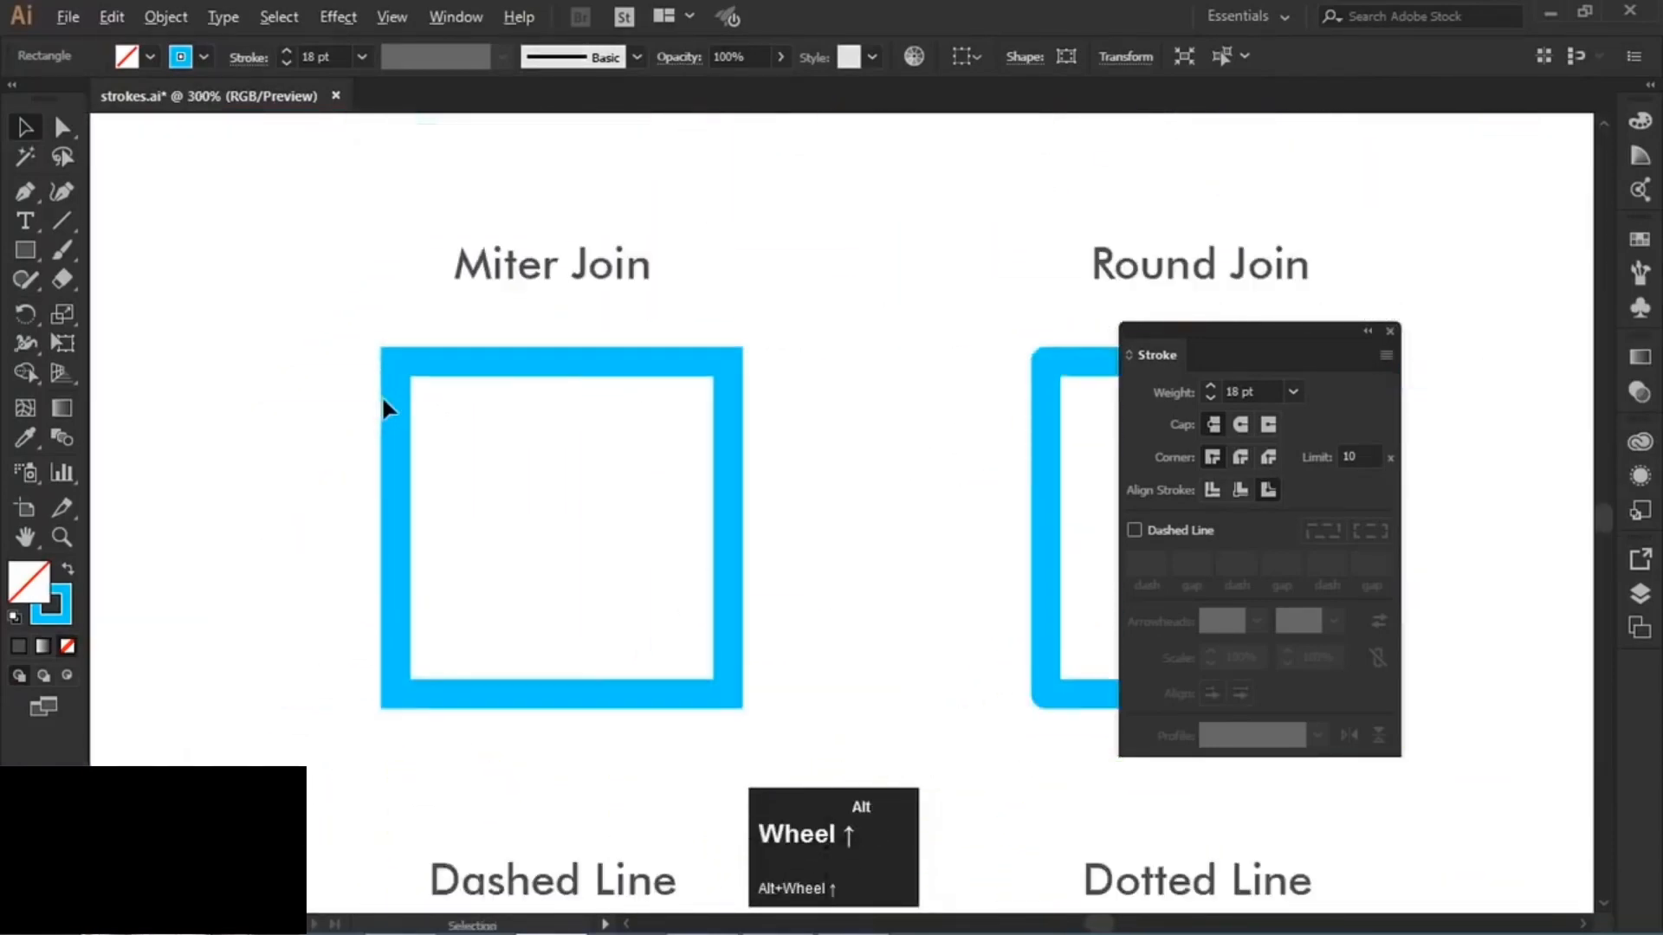
{"action": "left_click_drag", "start_coordinate": [344, 289], "coordinate": [498, 425]}
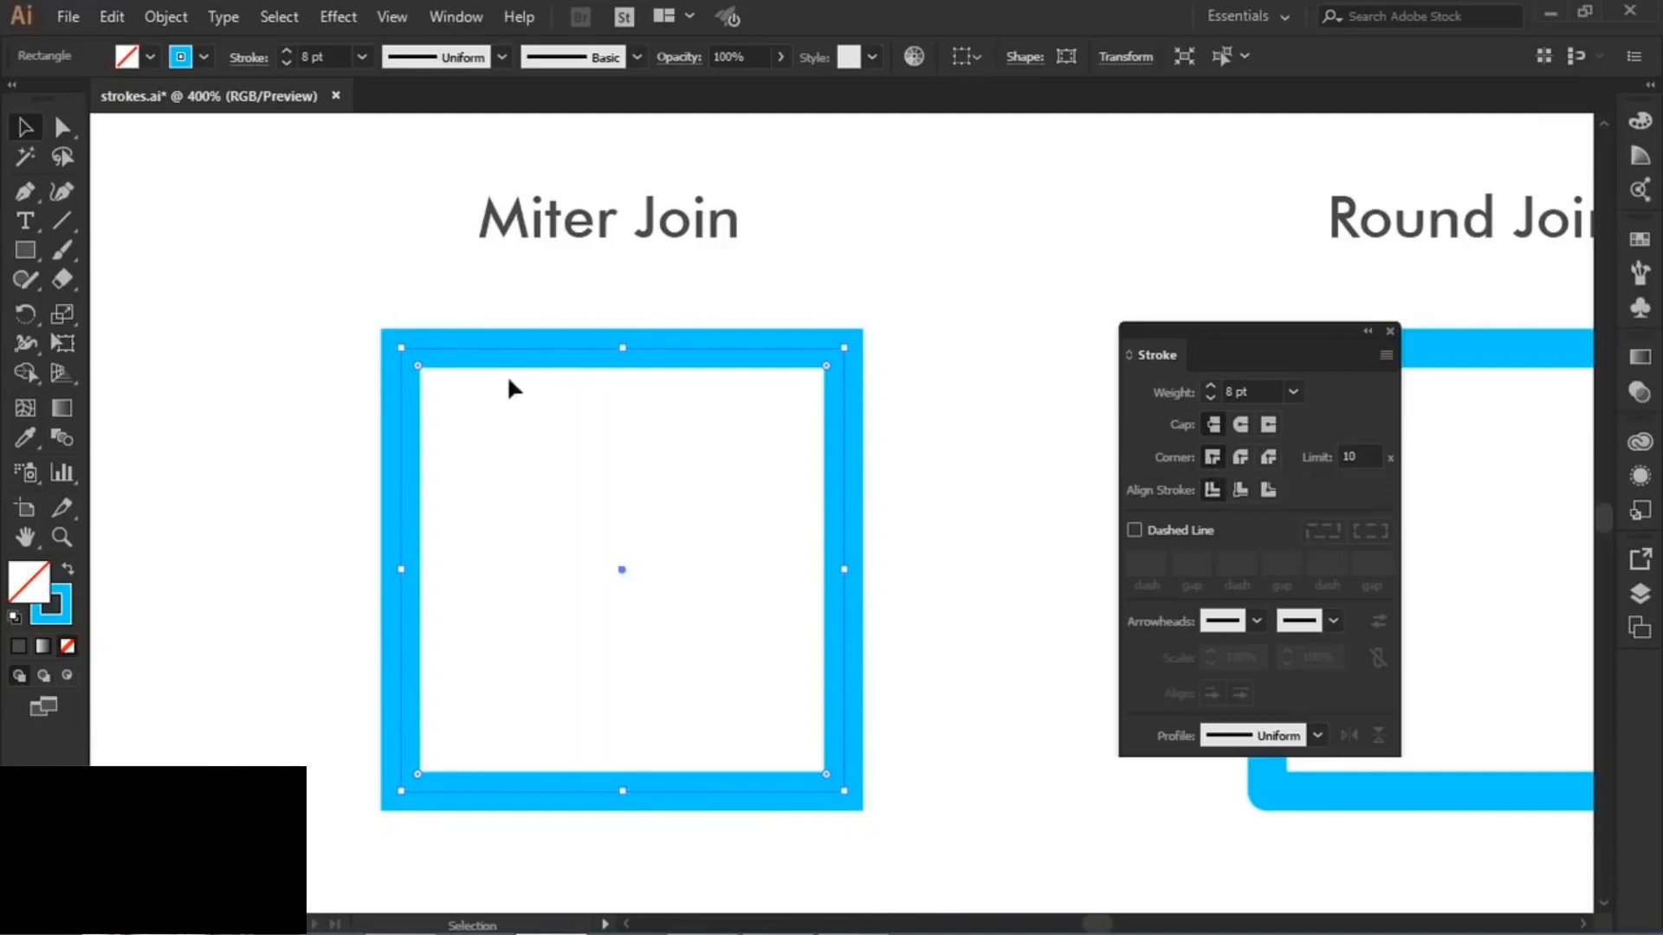
- Select the Round Join square, check its round corner option, and examine its upper-left corner up close
{"action": "key", "text": "space"}
{"action": "left_click_drag", "start_coordinate": [1047, 453], "coordinate": [468, 378]}
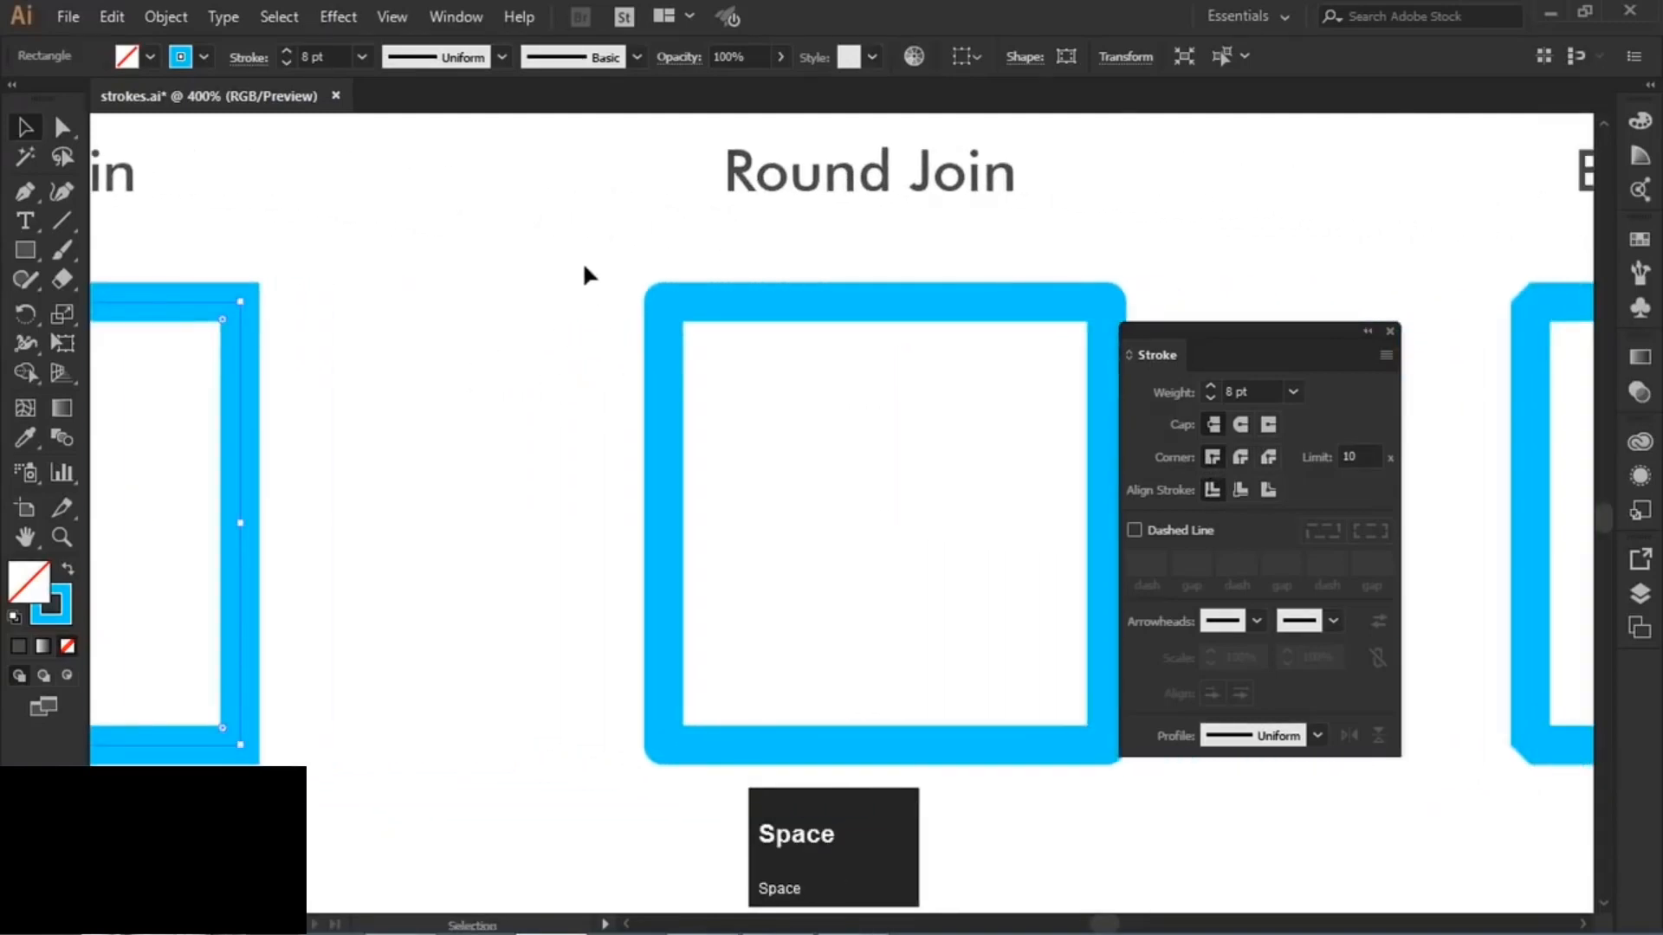
{"action": "left_click_drag", "start_coordinate": [586, 249], "coordinate": [789, 391]}
{"action": "left_click", "coordinate": [1241, 458]}
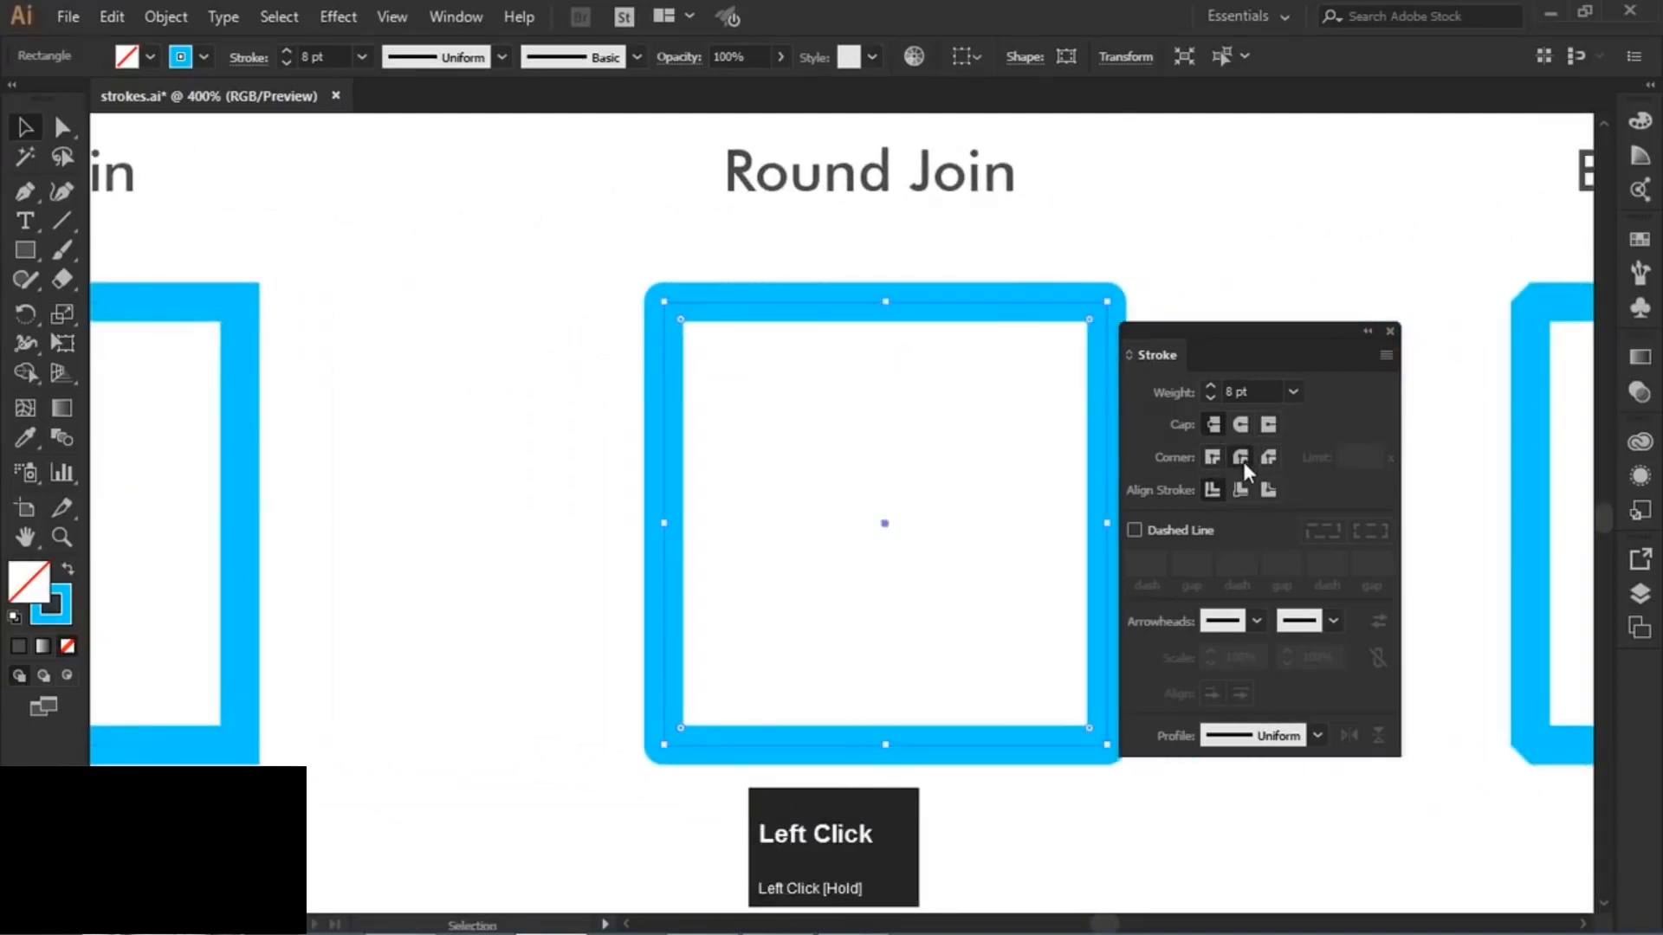
{"action": "scroll", "coordinate": [642, 297], "scroll_direction": "up", "scroll_amount": 4}
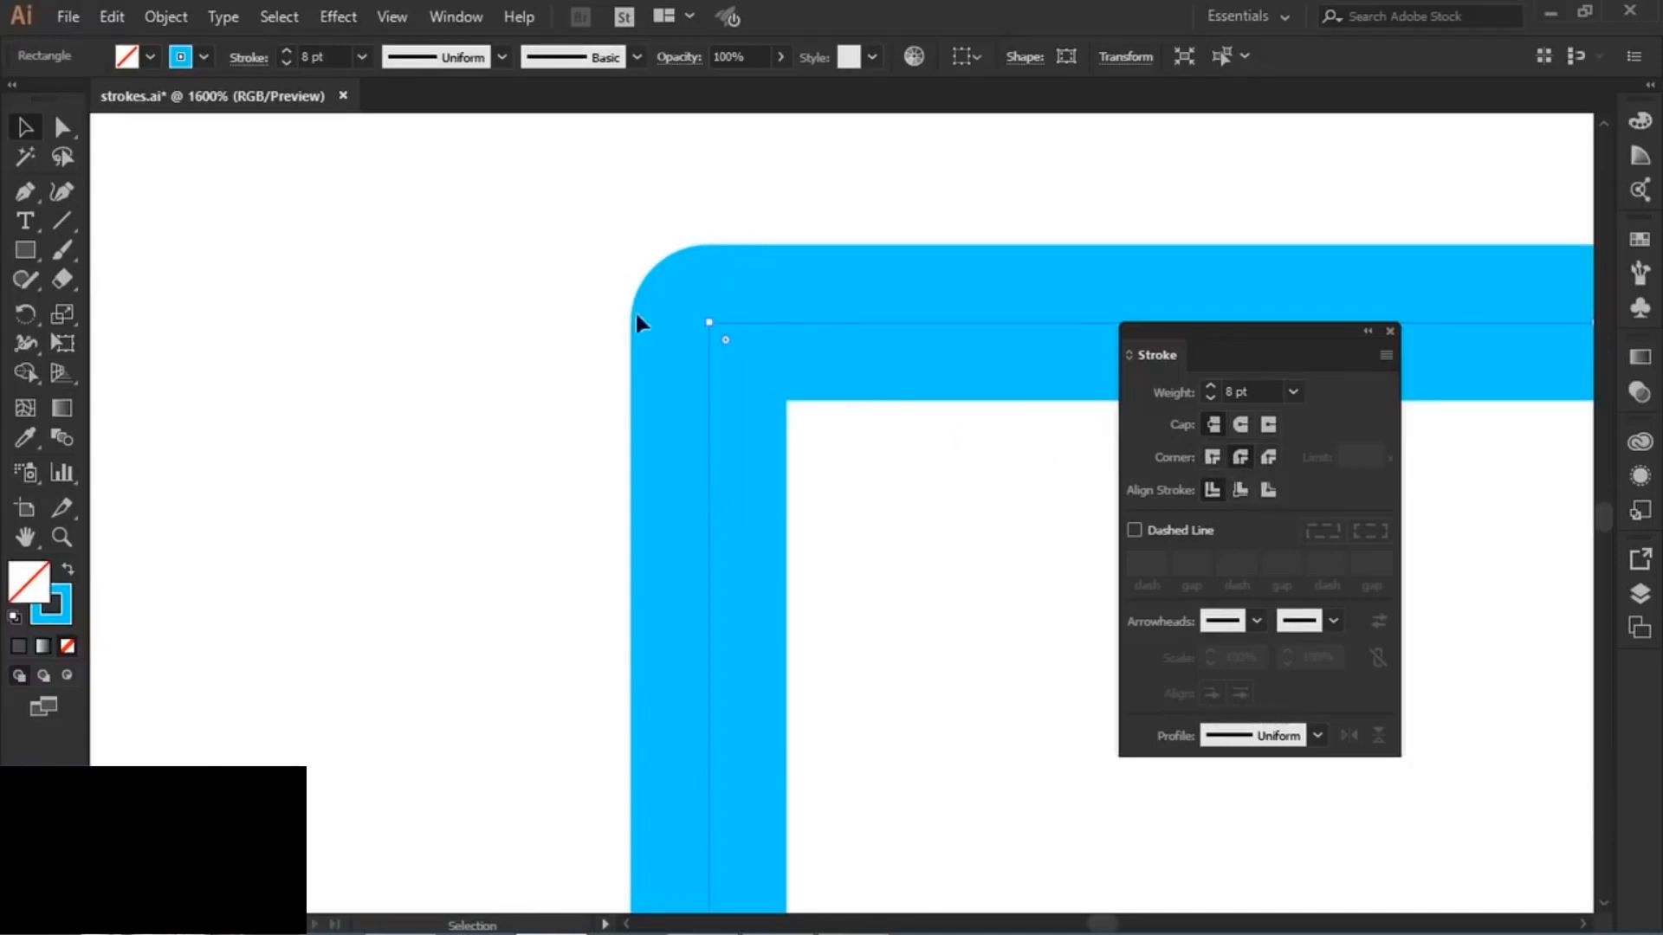
{"action": "scroll", "coordinate": [657, 399], "scroll_direction": "down", "scroll_amount": 2, "text": "alt"}
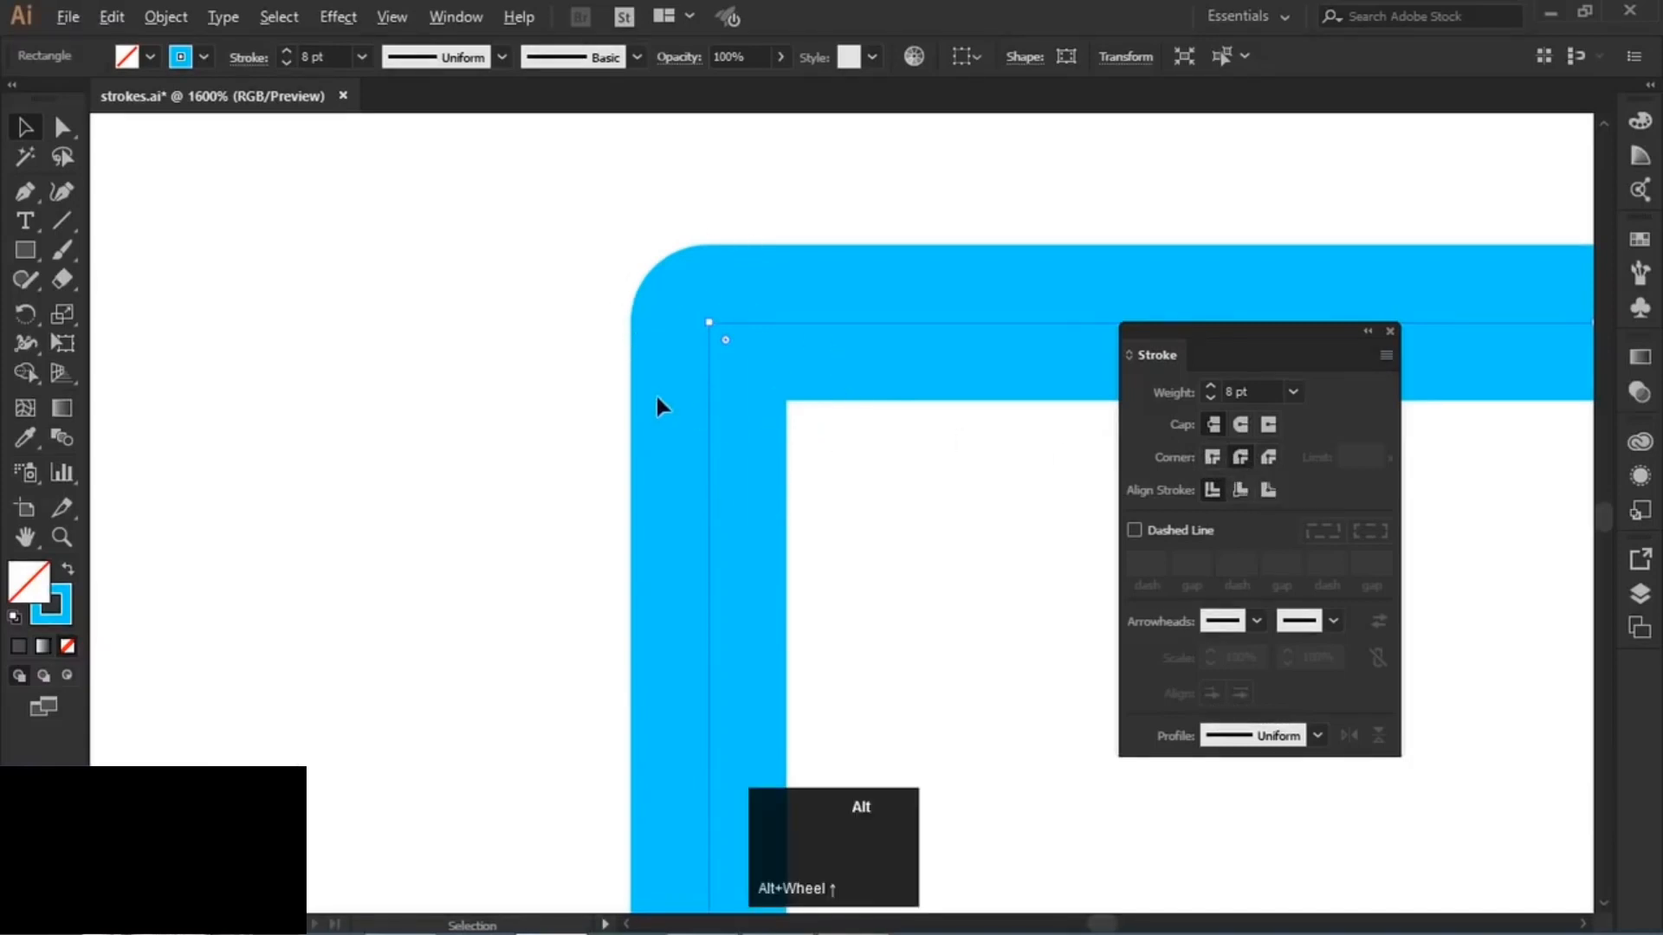
{"action": "scroll", "coordinate": [653, 393], "scroll_direction": "down", "scroll_amount": 3, "text": "alt"}
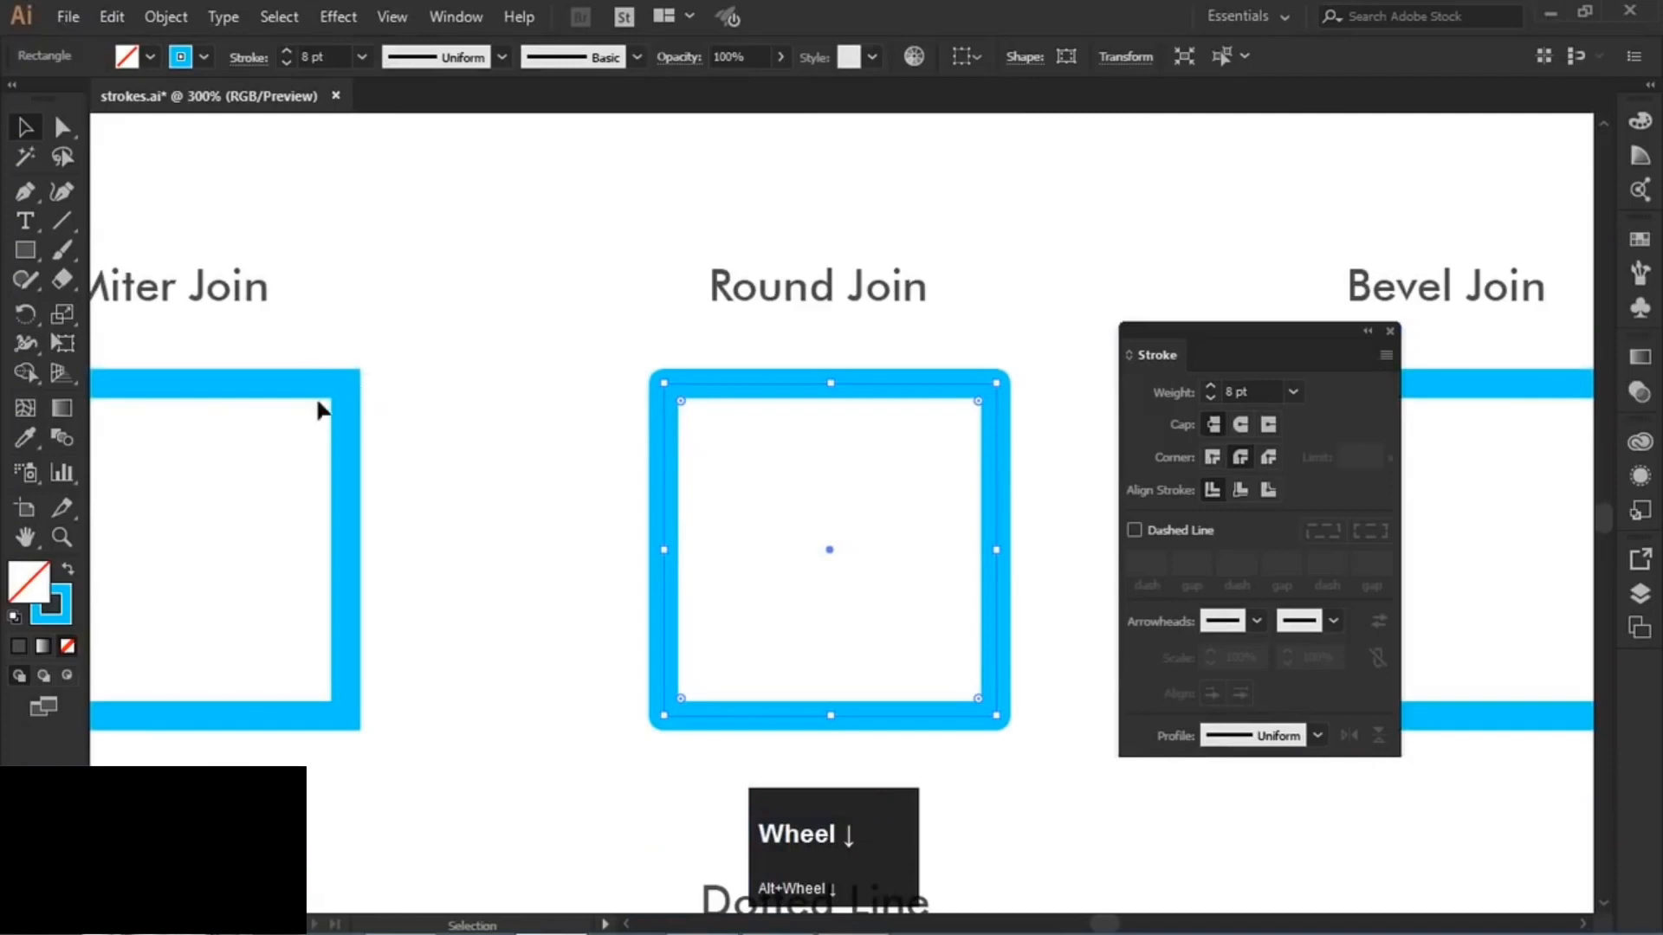
- Select the Bevel Join square and examine its cut upper-left corner and corner setting up close
{"action": "key", "text": "space"}
{"action": "left_click_drag", "start_coordinate": [1010, 419], "coordinate": [410, 345]}
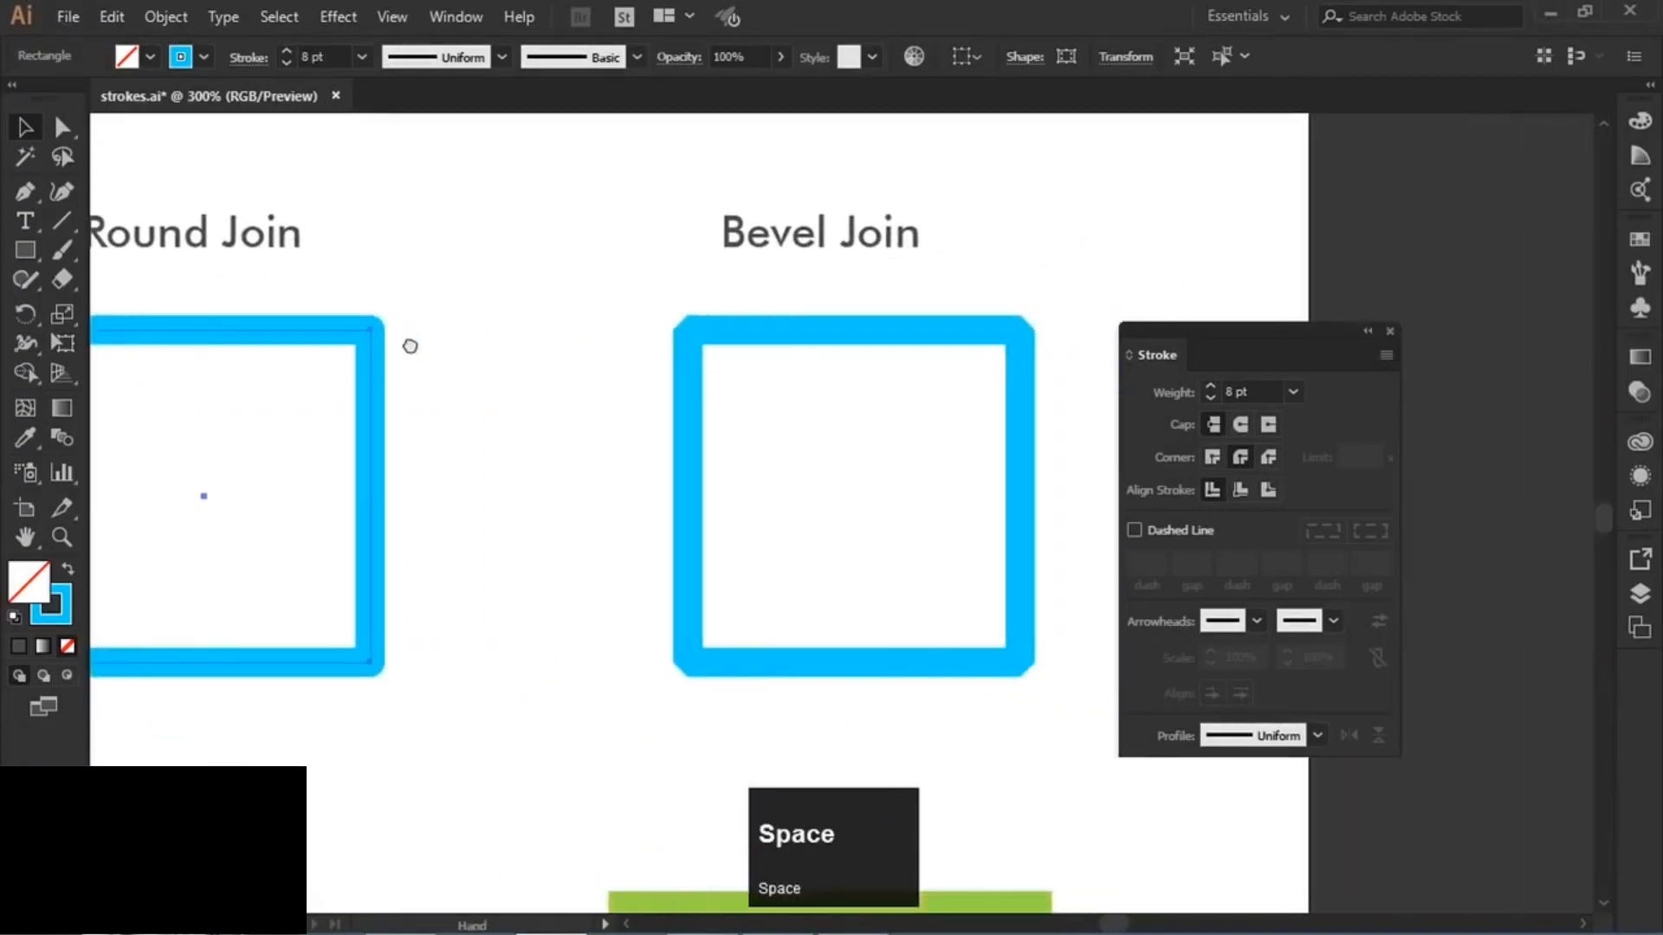
{"action": "scroll", "coordinate": [680, 317], "scroll_direction": "up", "scroll_amount": 3, "text": "alt"}
{"action": "left_click_drag", "start_coordinate": [571, 278], "coordinate": [804, 479]}
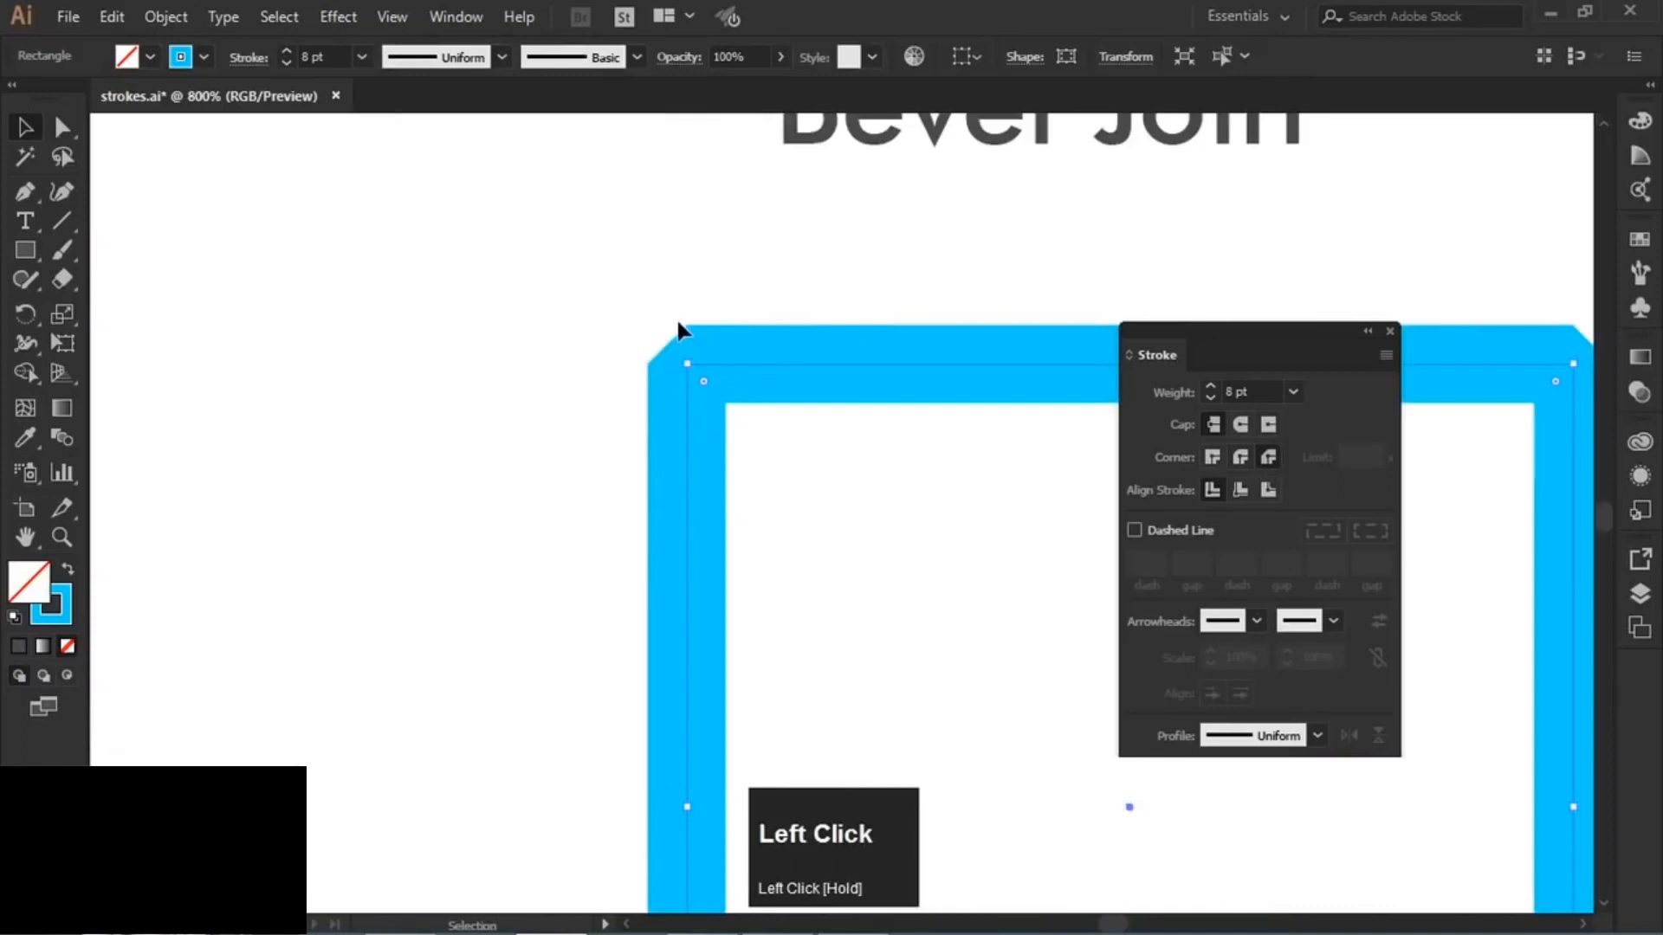
- Select the three join squares together and the Bevel Join and Round Join squares individually to compare their corner settings
{"action": "scroll", "coordinate": [675, 347], "scroll_direction": "down", "scroll_amount": 5, "text": "alt"}
{"action": "key", "text": "space"}
{"action": "left_click_drag", "start_coordinate": [575, 464], "coordinate": [721, 448]}
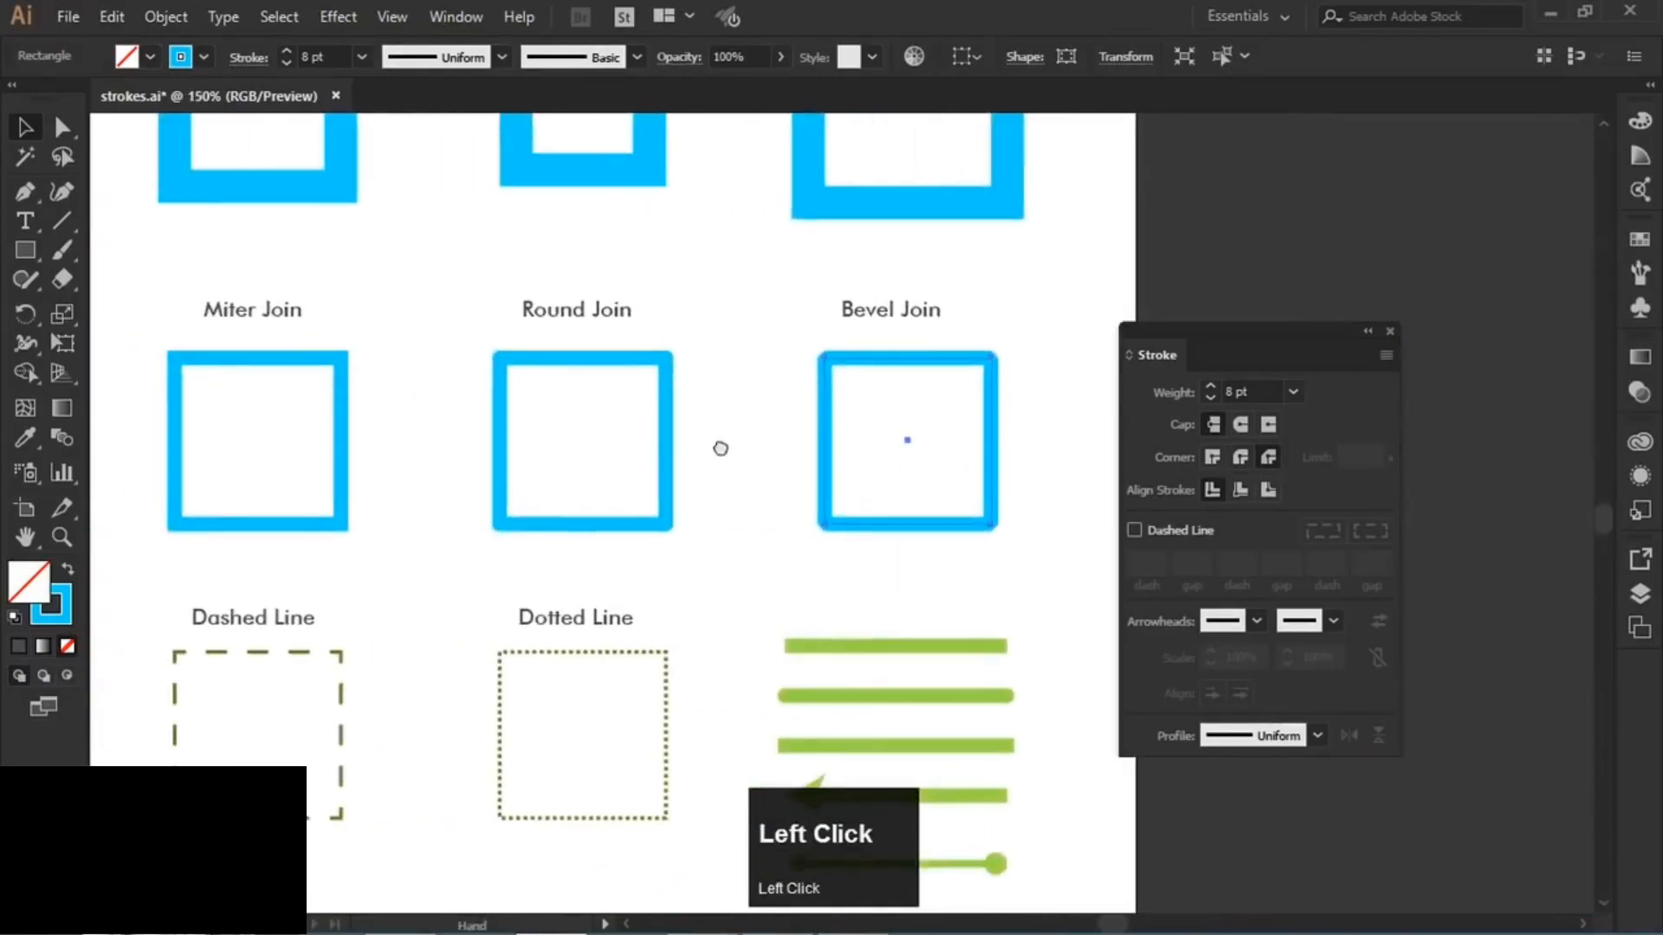
{"action": "left_click_drag", "start_coordinate": [1031, 405], "coordinate": [278, 465]}
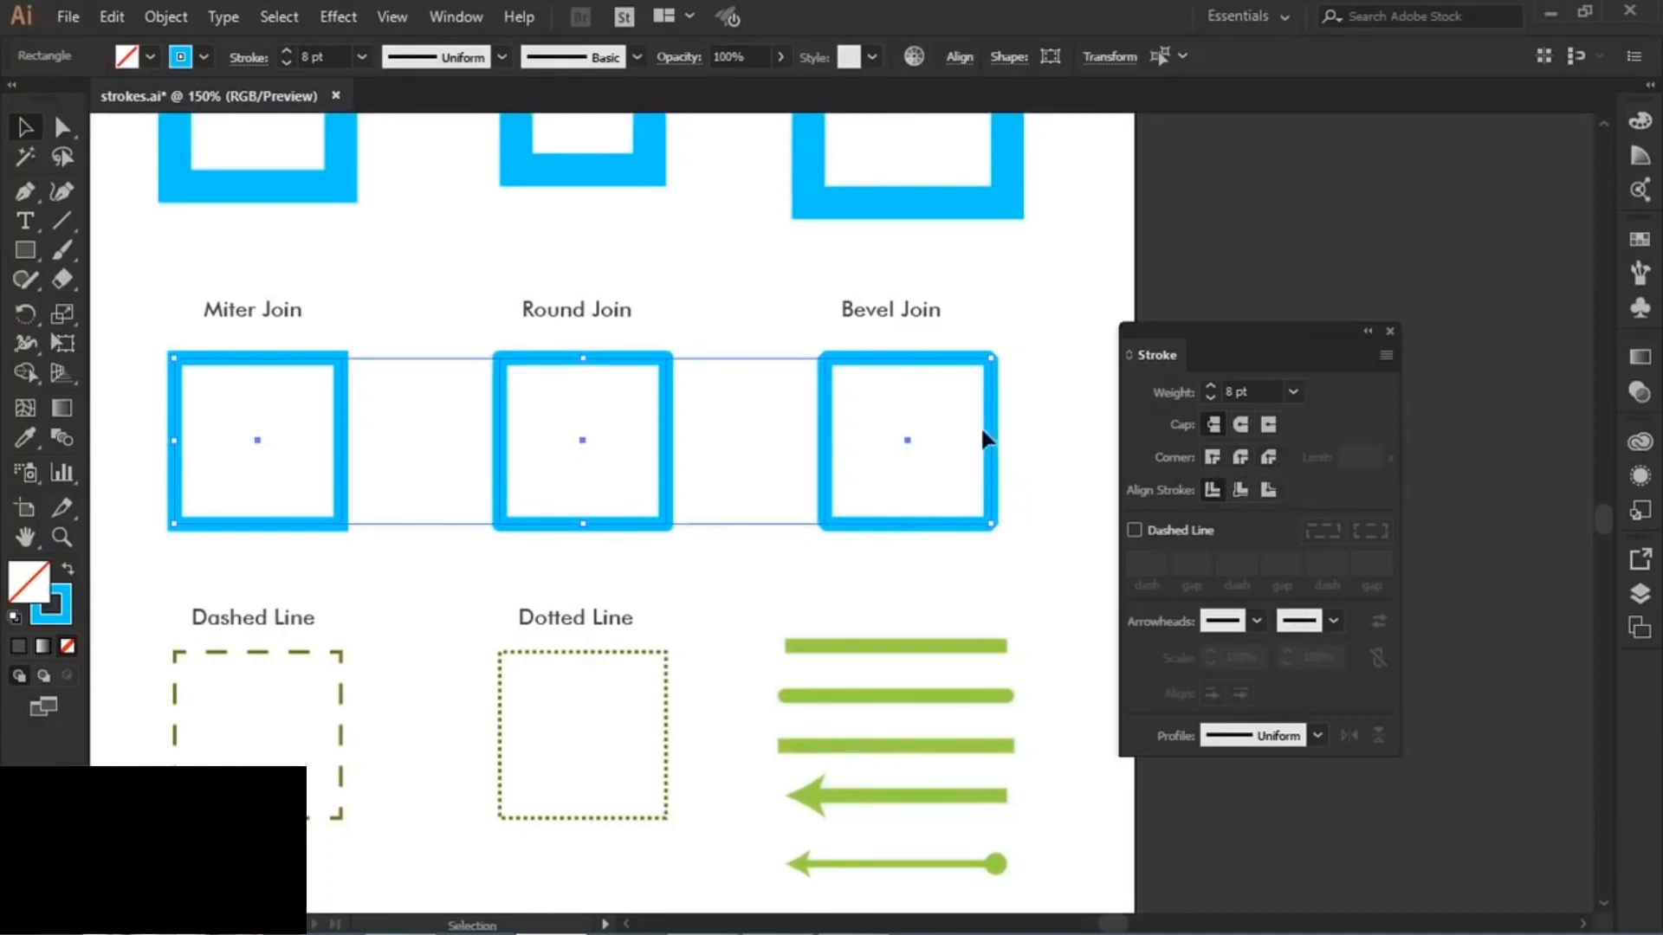
{"action": "left_click_drag", "start_coordinate": [1034, 341], "coordinate": [924, 480]}
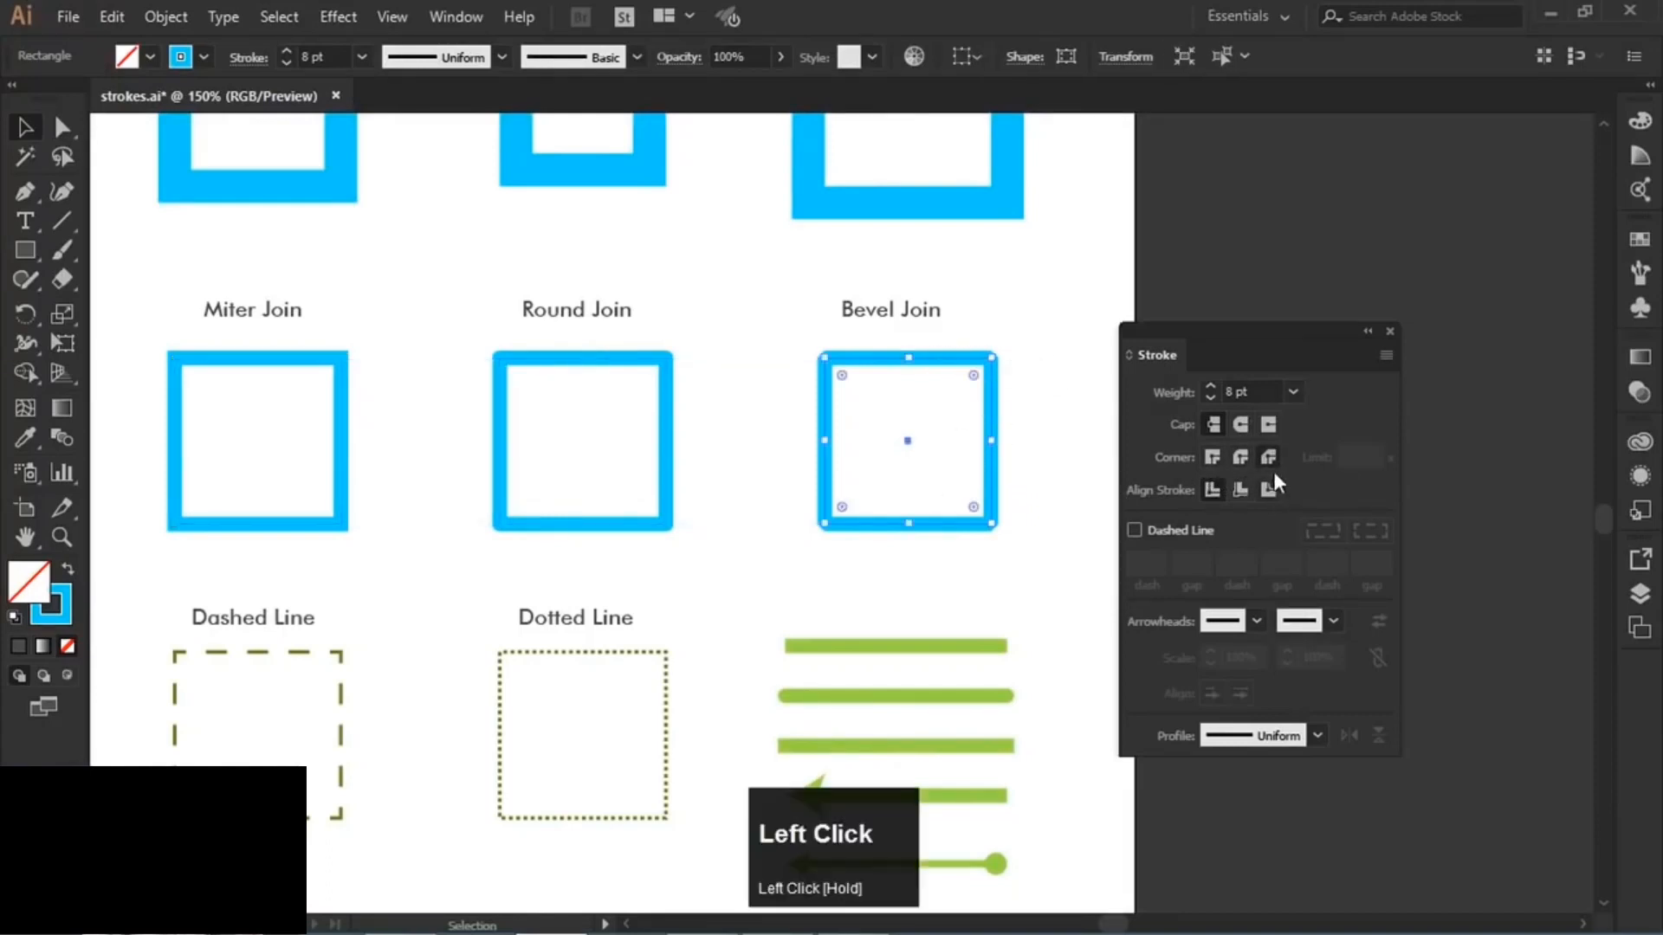
{"action": "left_click", "coordinate": [662, 439]}
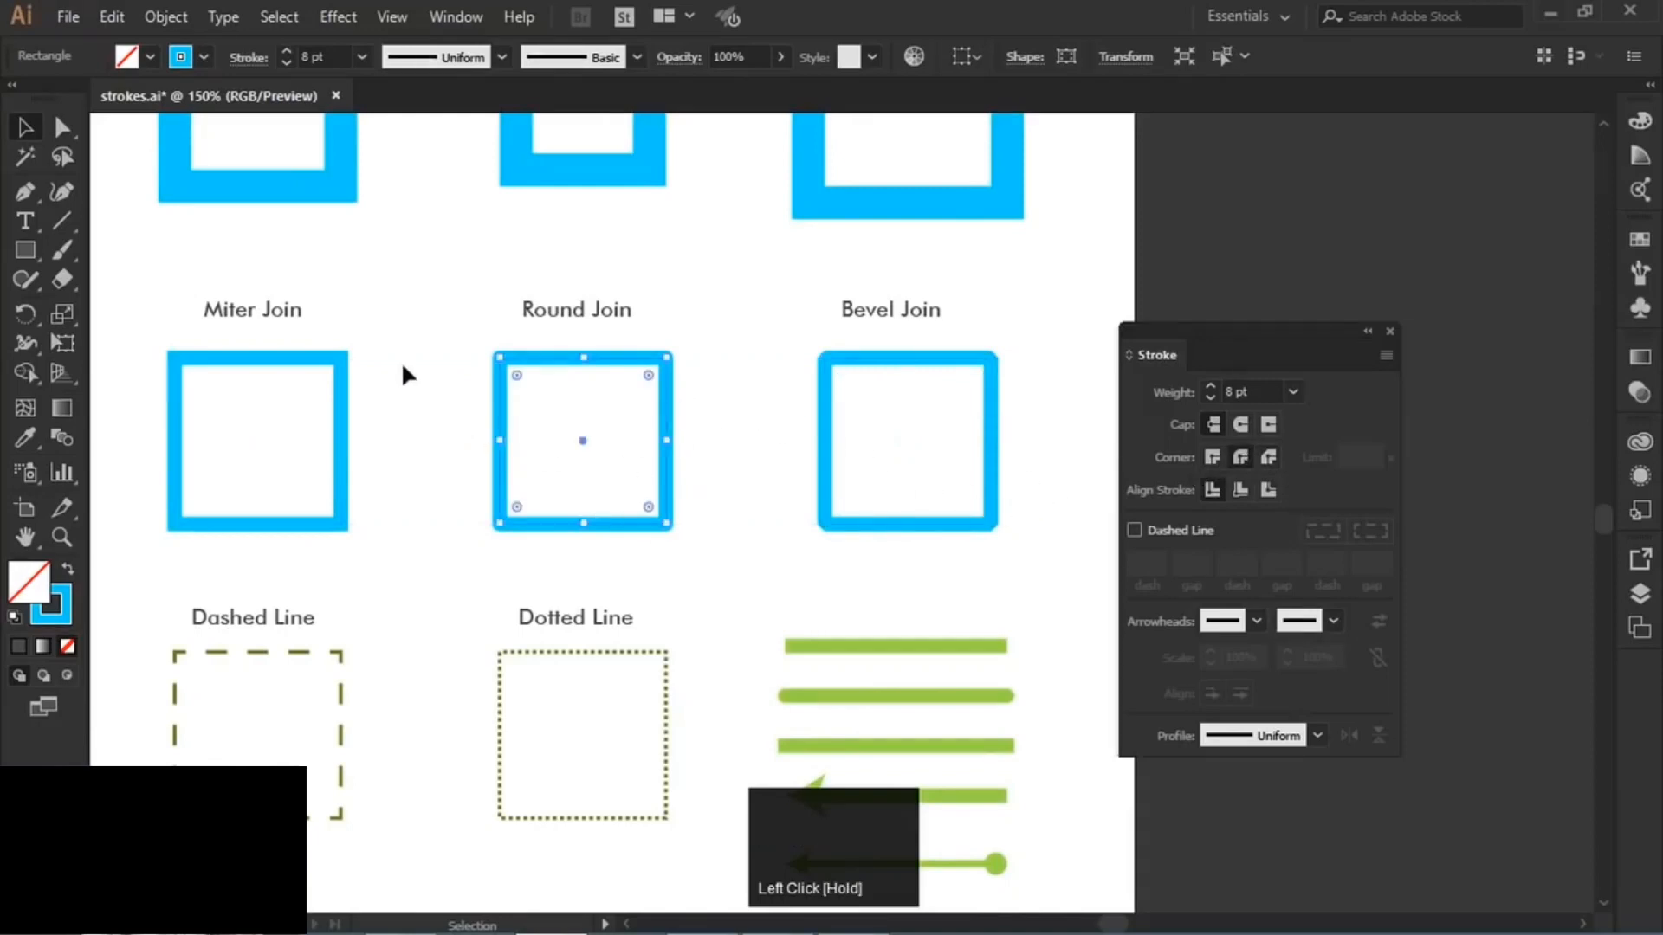
- Check the Miter Join square's corner setting, and switch the Dashed Line square's dashed stroke off and on again to compare
{"action": "left_click_drag", "start_coordinate": [402, 361], "coordinate": [296, 485]}
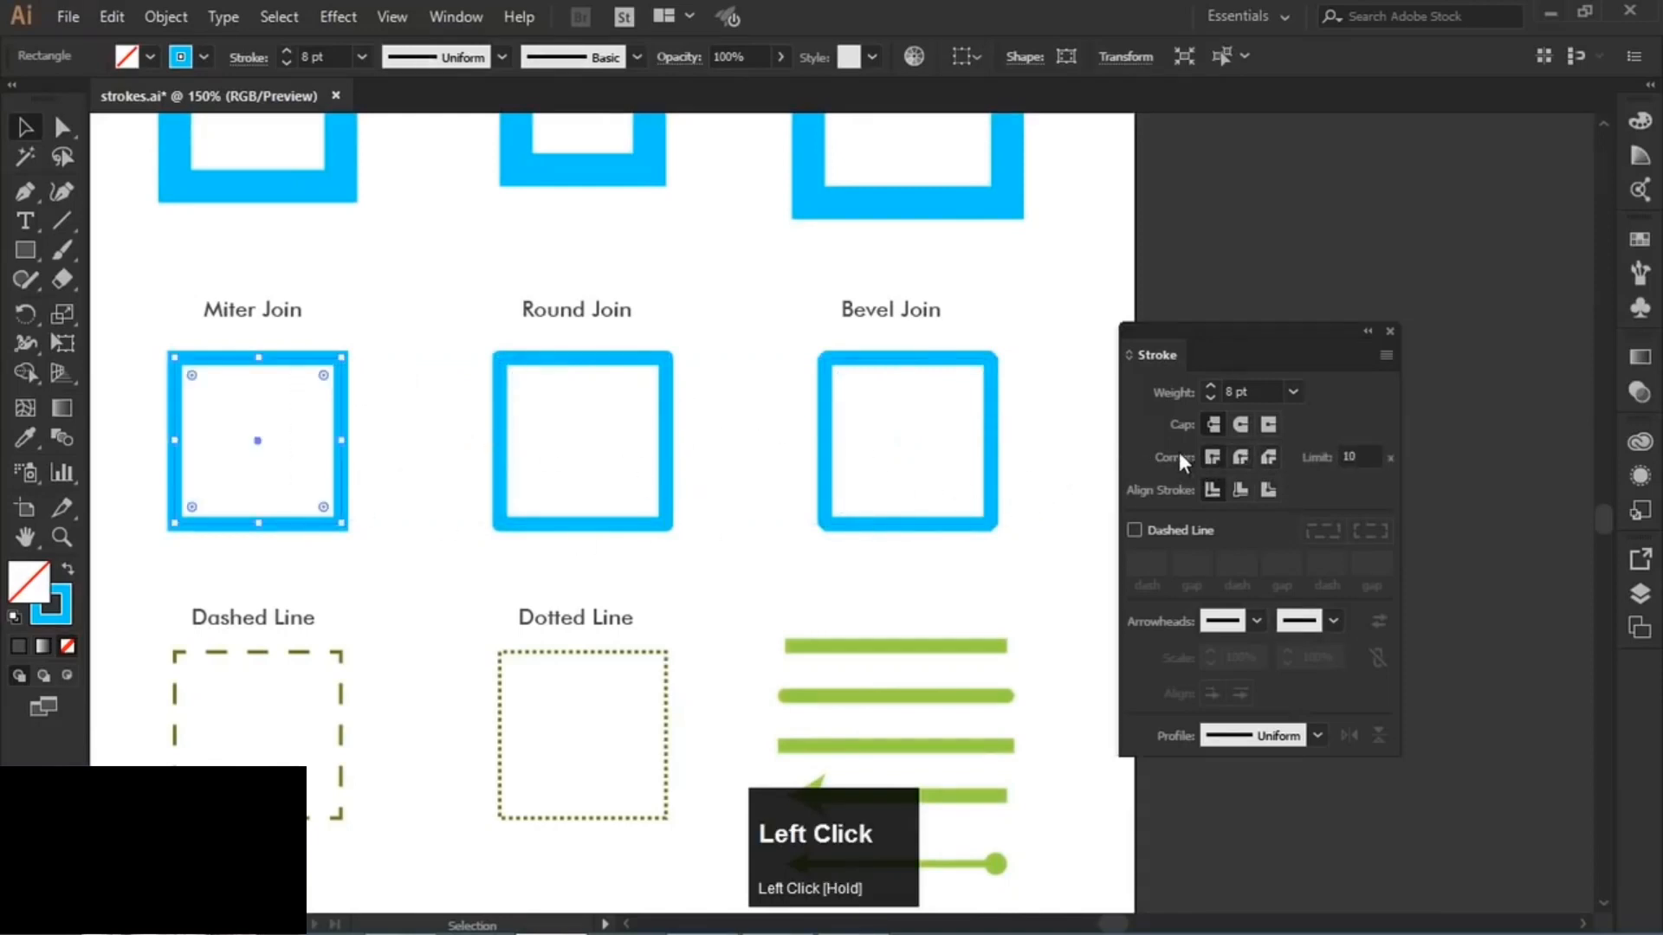
{"action": "key", "text": "space"}
{"action": "left_click_drag", "start_coordinate": [571, 620], "coordinate": [844, 330]}
{"action": "scroll", "coordinate": [575, 421], "scroll_direction": "up", "scroll_amount": 1}
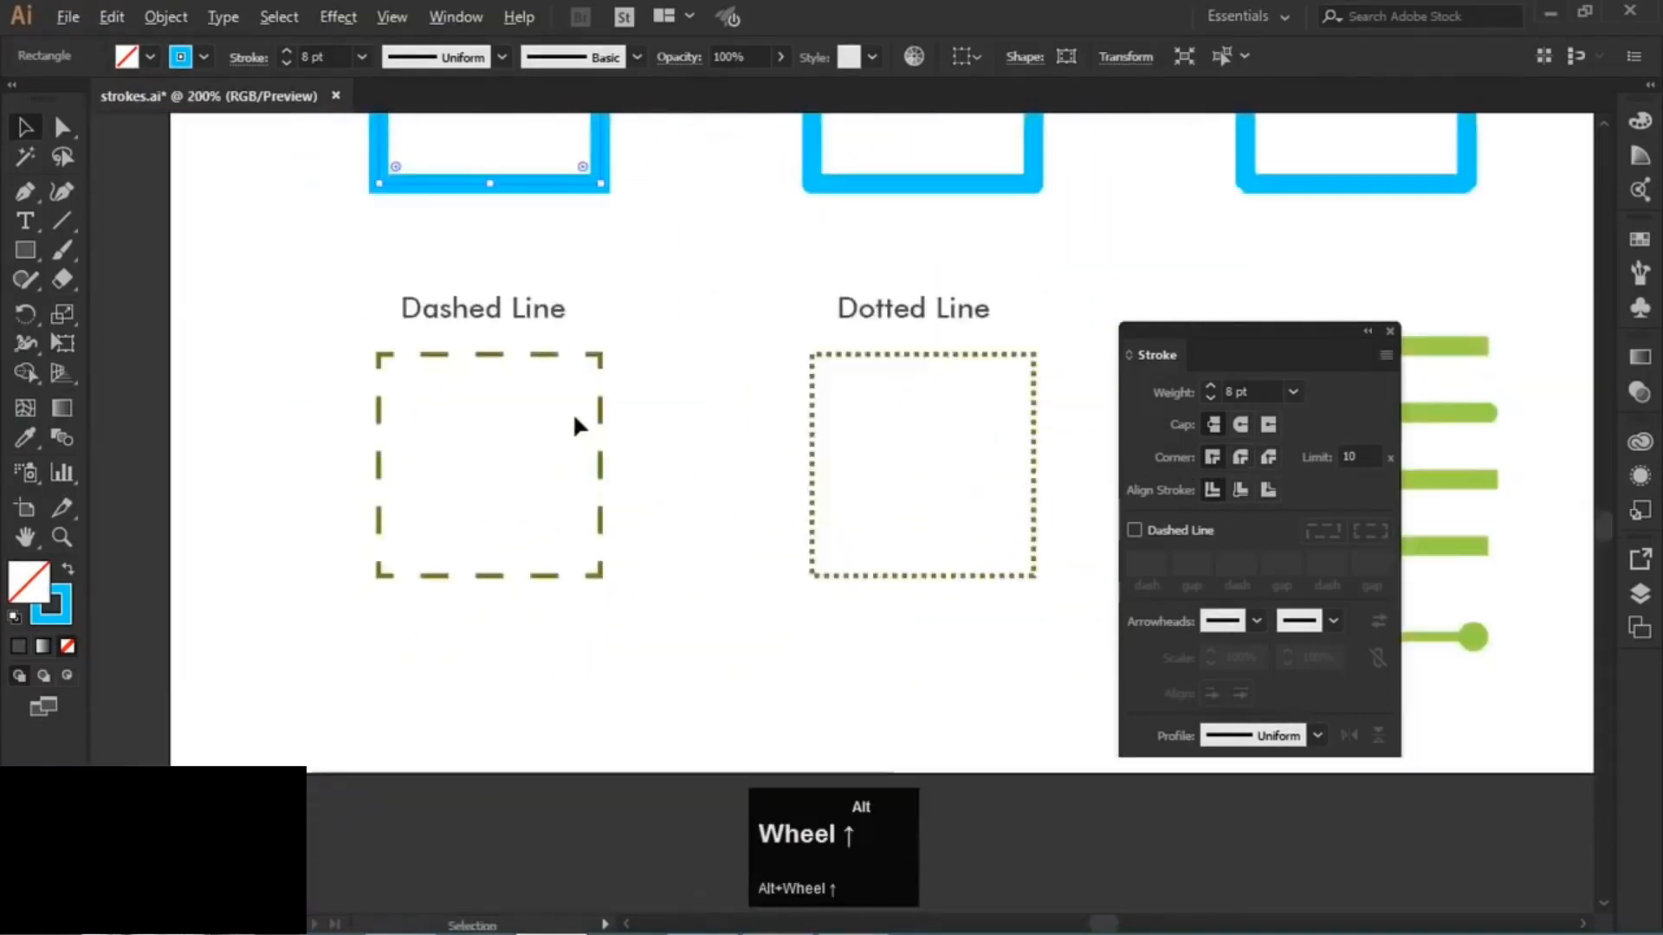
{"action": "scroll", "coordinate": [574, 424], "scroll_direction": "up", "scroll_amount": 1}
{"action": "left_click_drag", "start_coordinate": [659, 314], "coordinate": [505, 478]}
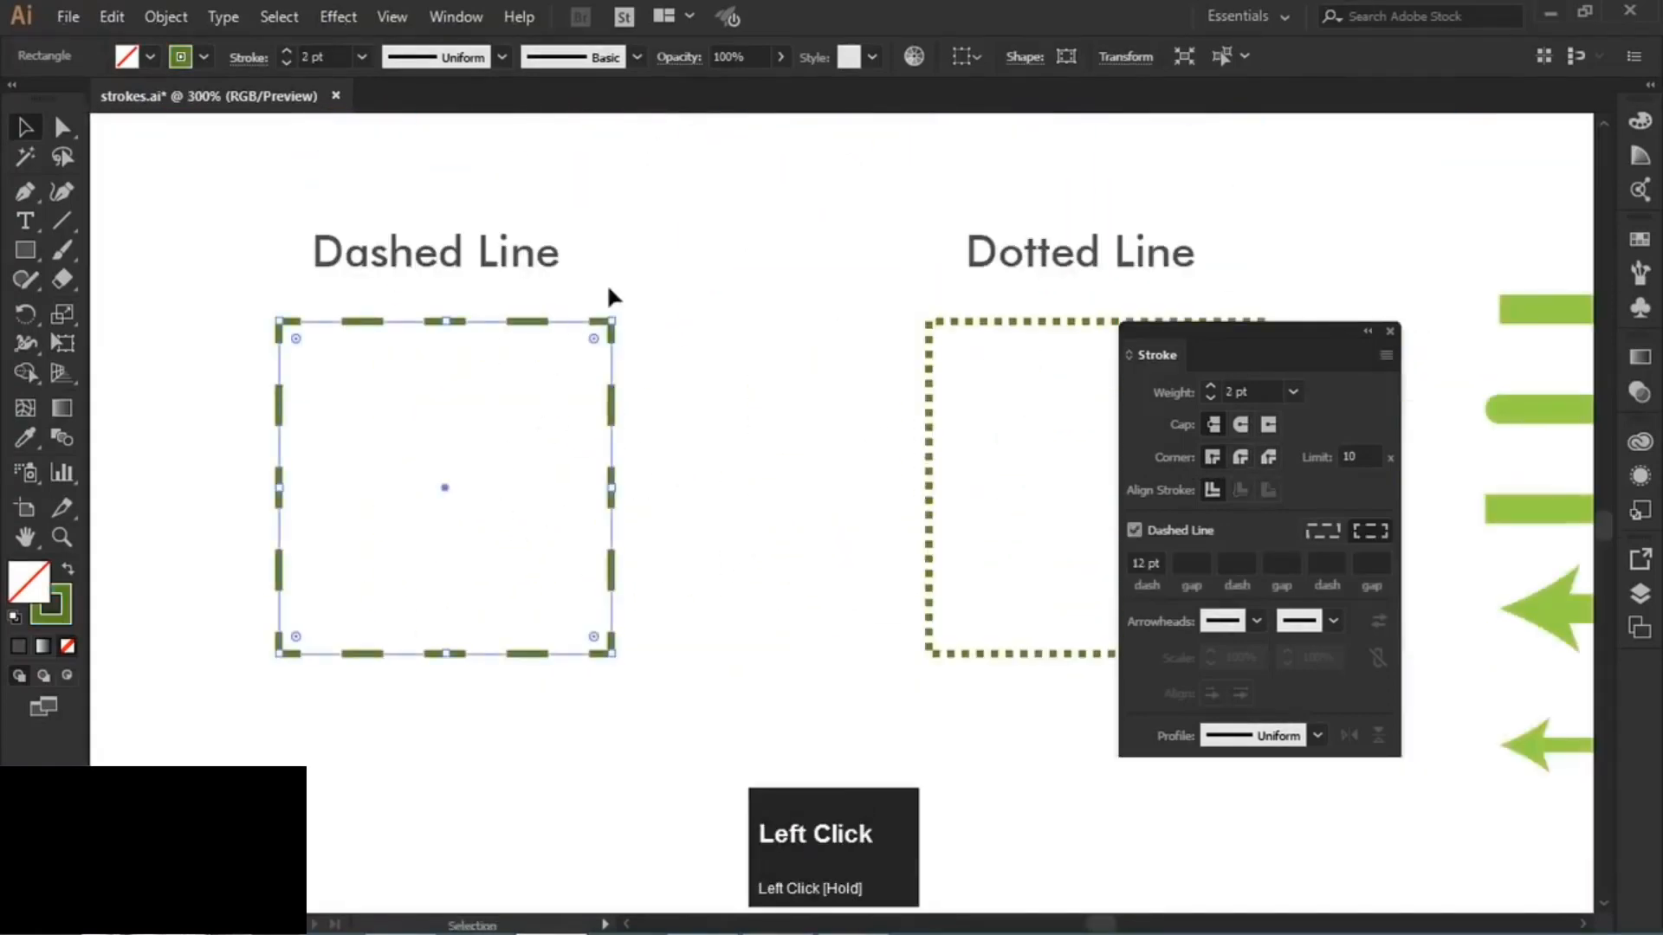
{"action": "left_click", "coordinate": [1135, 532]}
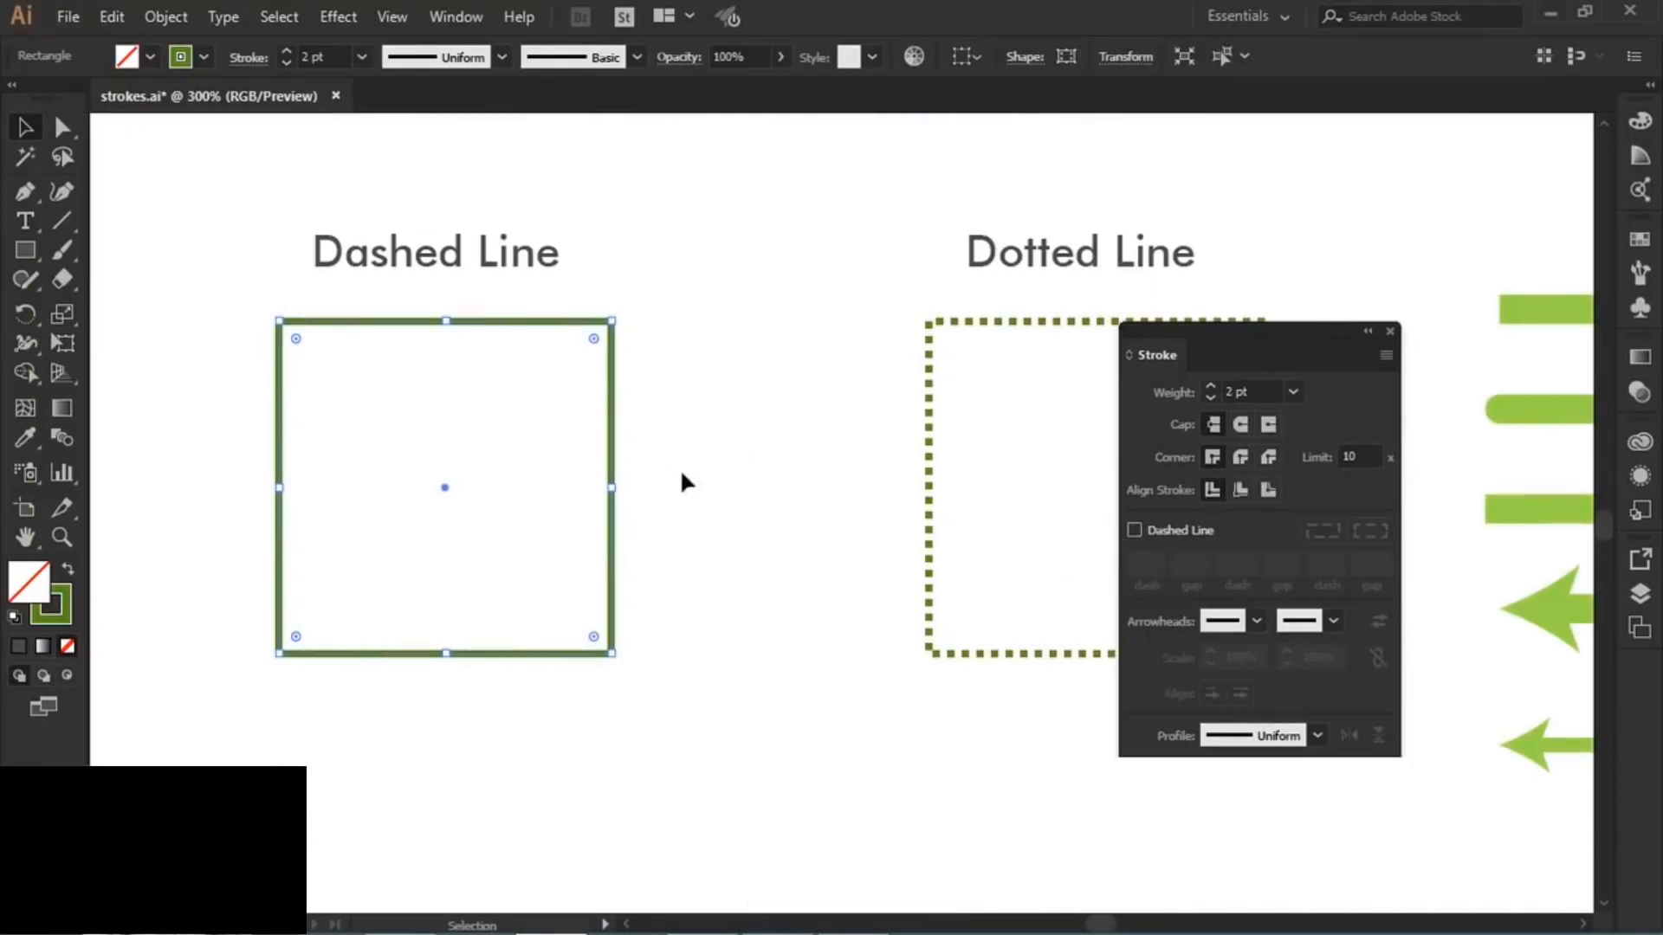
{"action": "left_click", "coordinate": [1134, 531]}
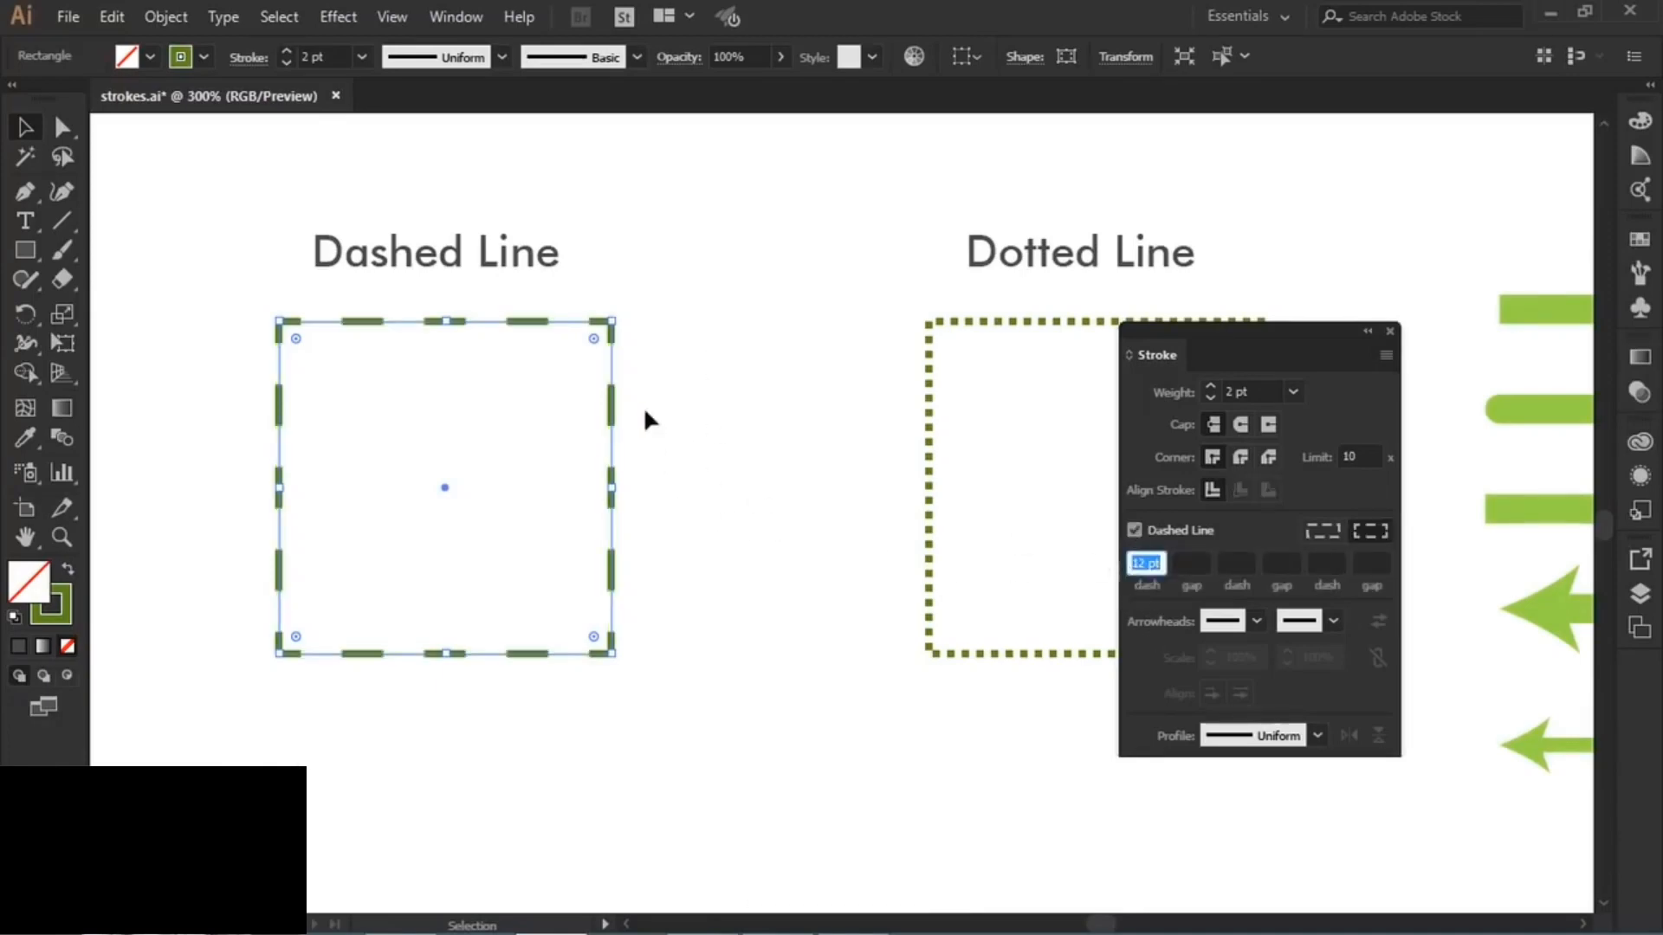
- Set the Dashed Line square's pattern to a 4 pt dash, 2 pt gap and 2 pt dash, and inspect it up close
{"action": "left_click", "coordinate": [1155, 567]}
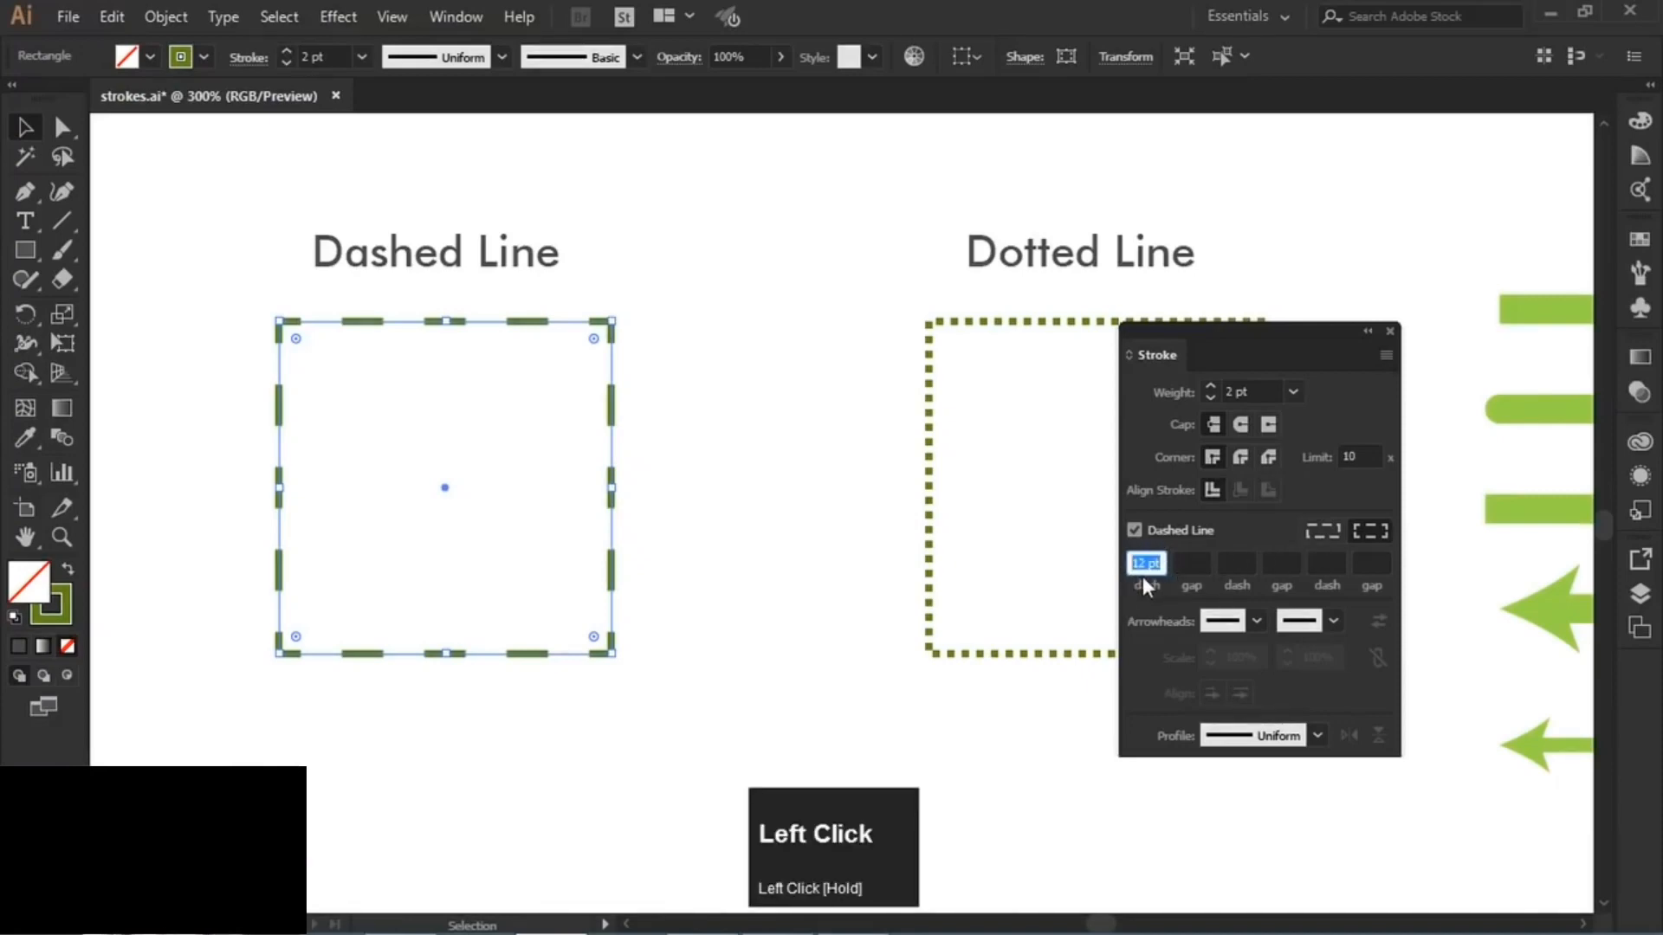
{"action": "type", "text": "4"}
{"action": "left_click", "coordinate": [1178, 567]}
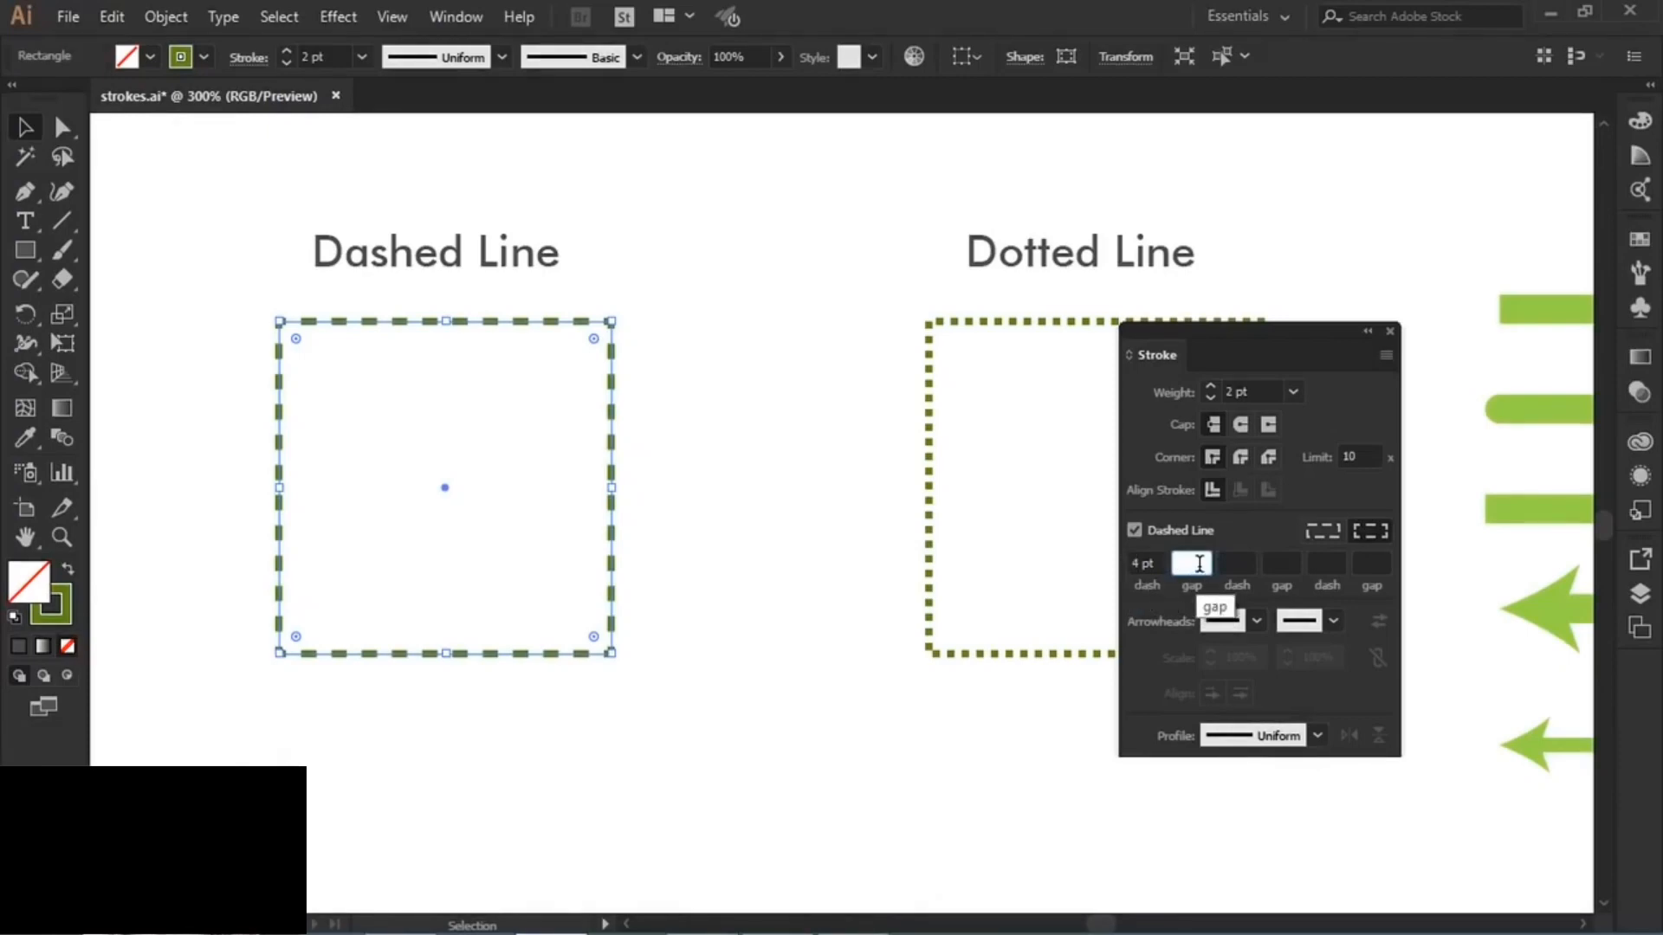
{"action": "type", "text": "2"}
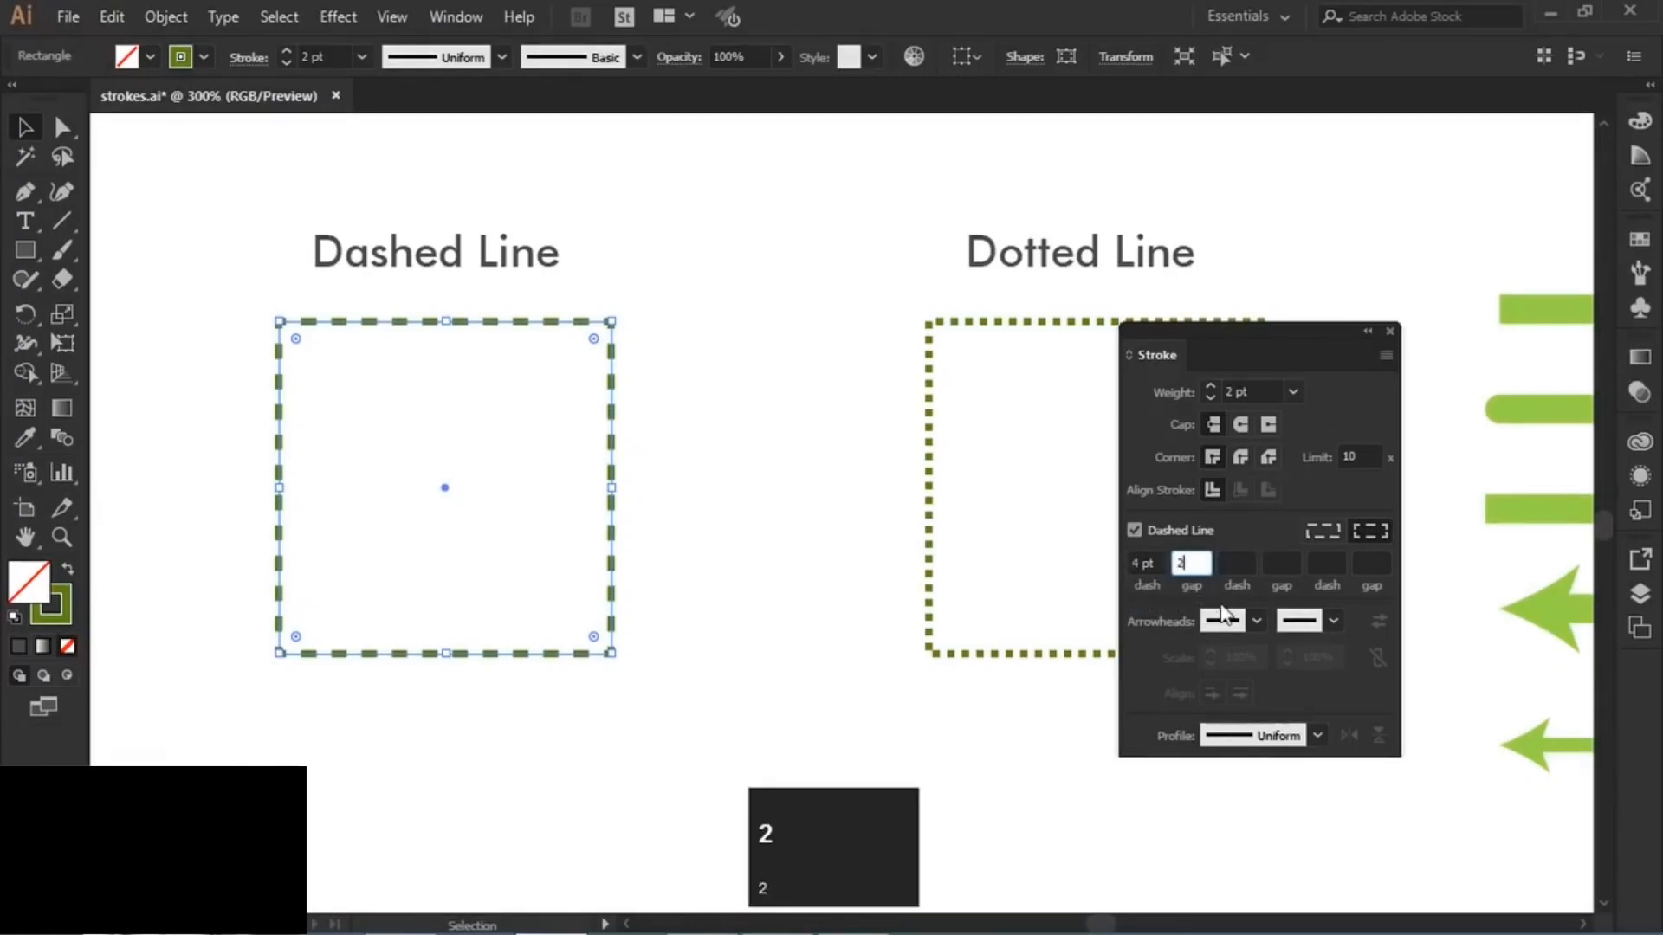
{"action": "left_click", "coordinate": [1236, 561]}
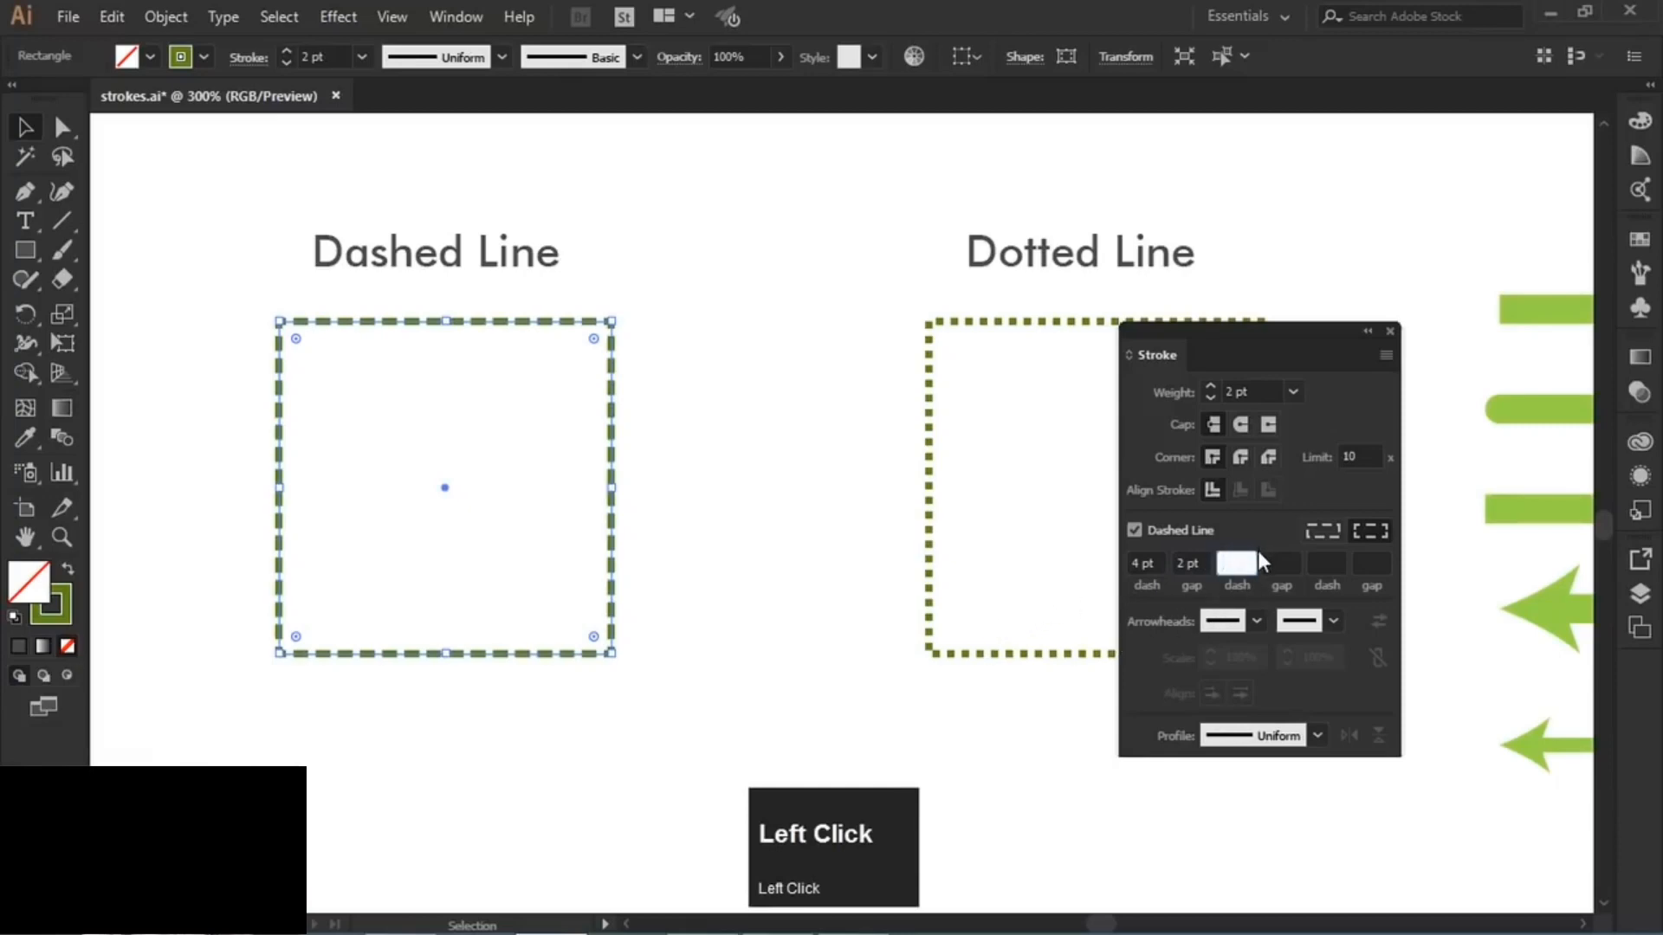
{"action": "type", "text": "2"}
{"action": "left_click", "coordinate": [1289, 562]}
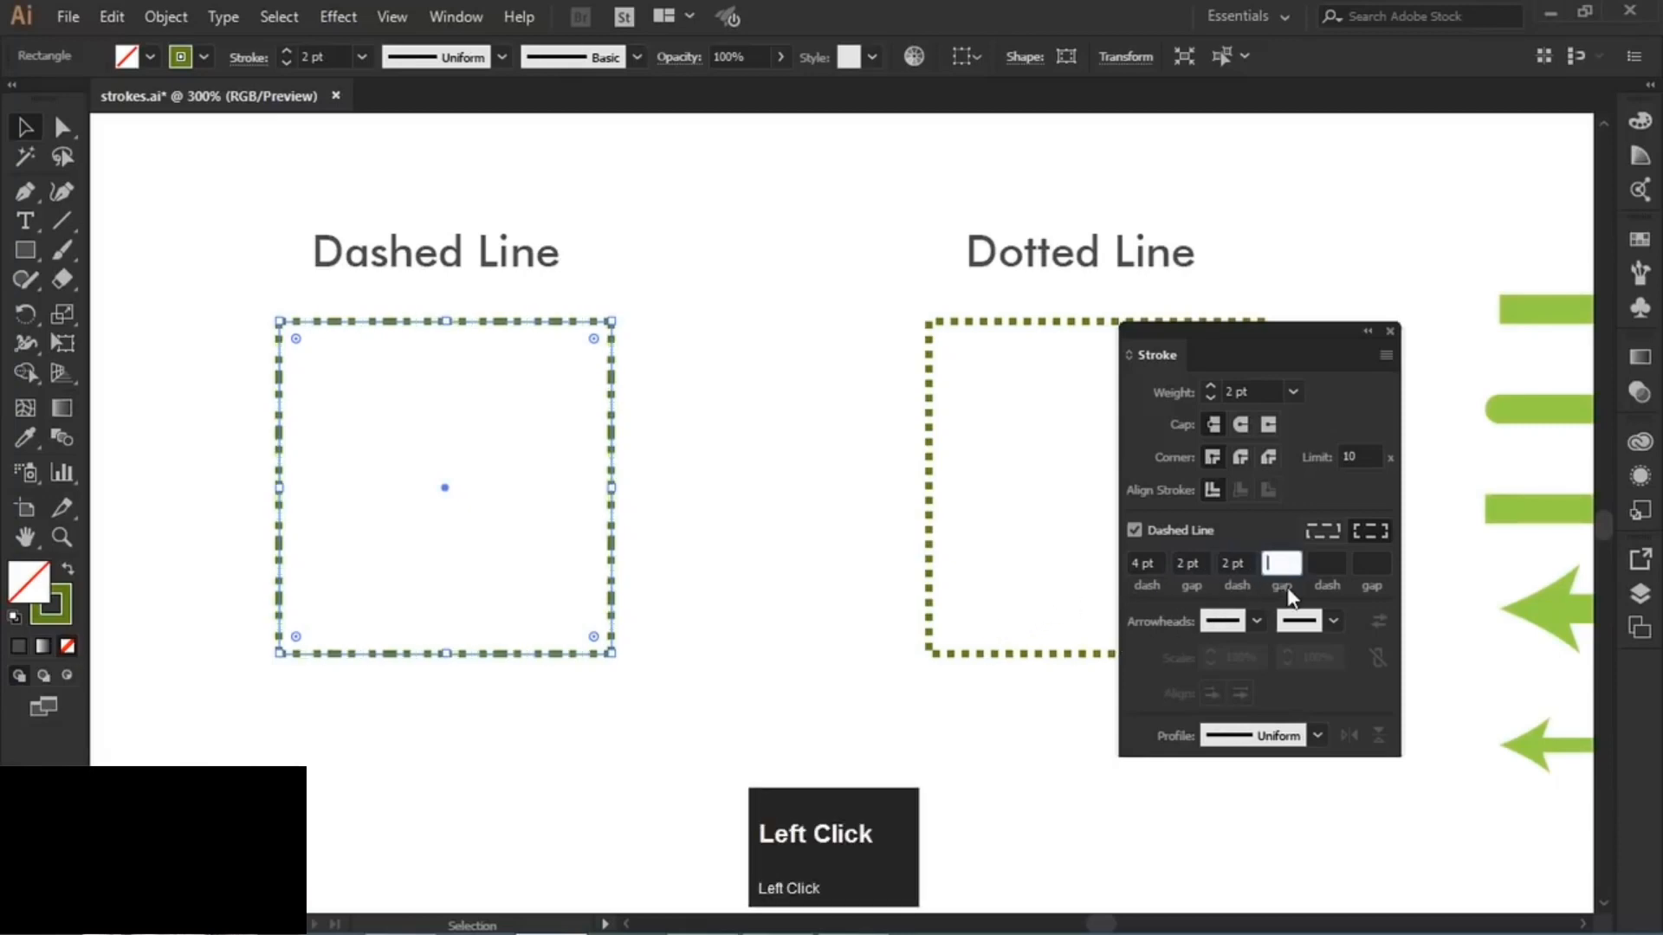
{"action": "left_click", "coordinate": [741, 488]}
{"action": "scroll", "coordinate": [612, 404], "scroll_direction": "up", "scroll_amount": 4}
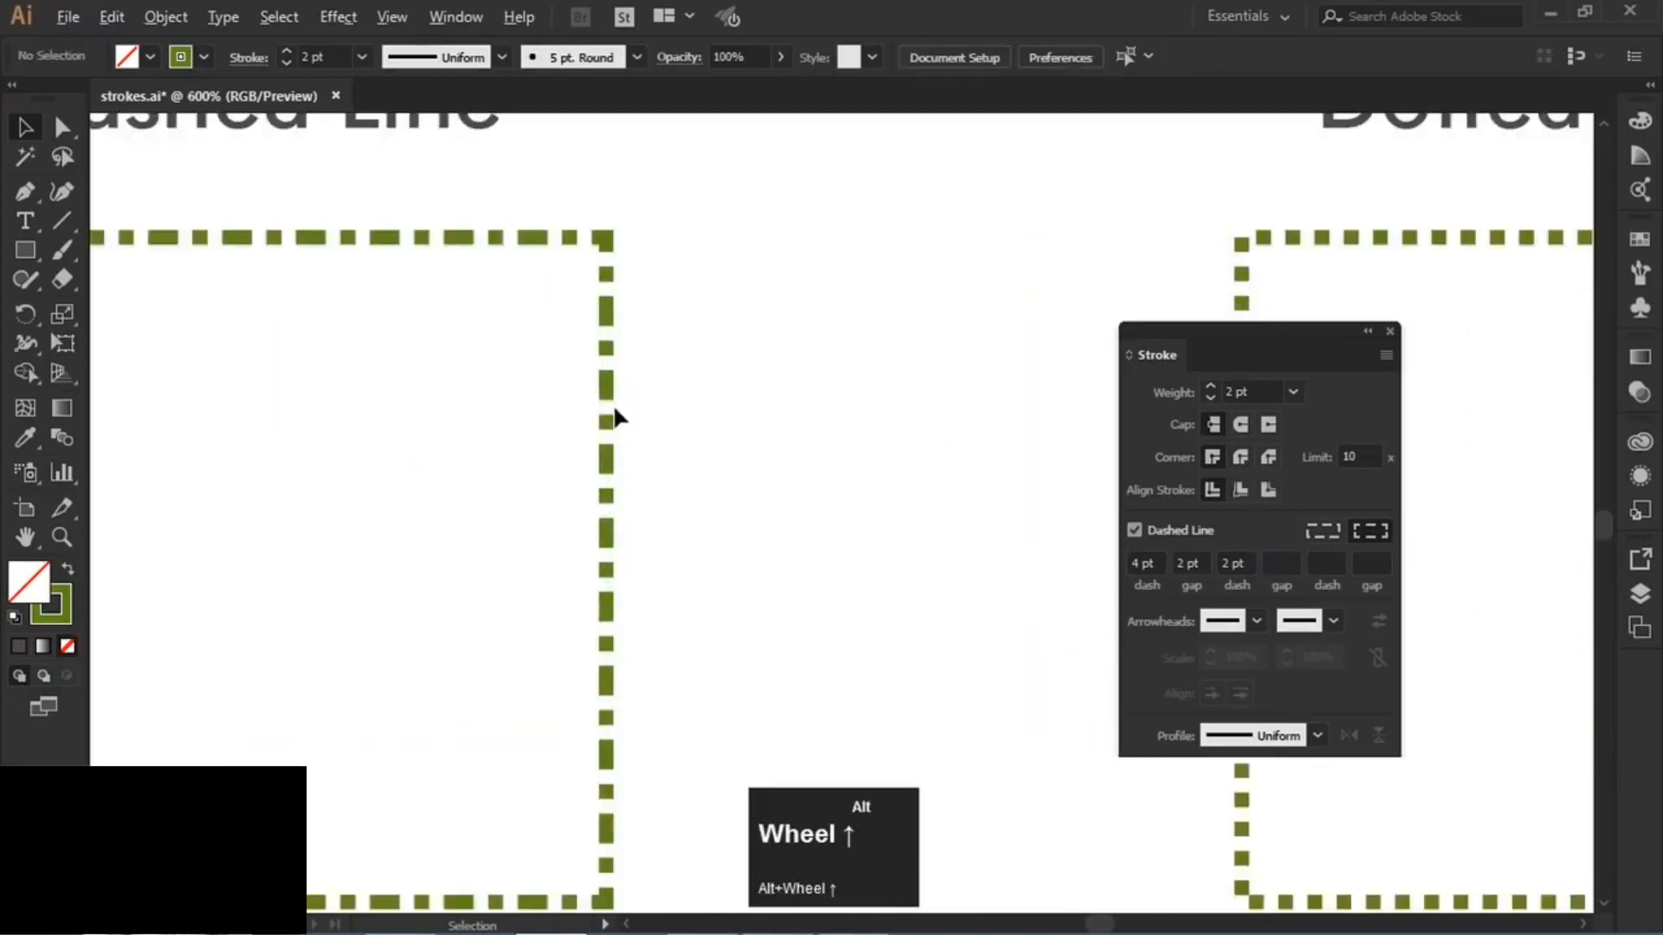
{"action": "scroll", "coordinate": [614, 404], "scroll_direction": "down", "scroll_amount": 2}
{"action": "scroll", "coordinate": [614, 411], "scroll_direction": "down", "scroll_amount": 1}
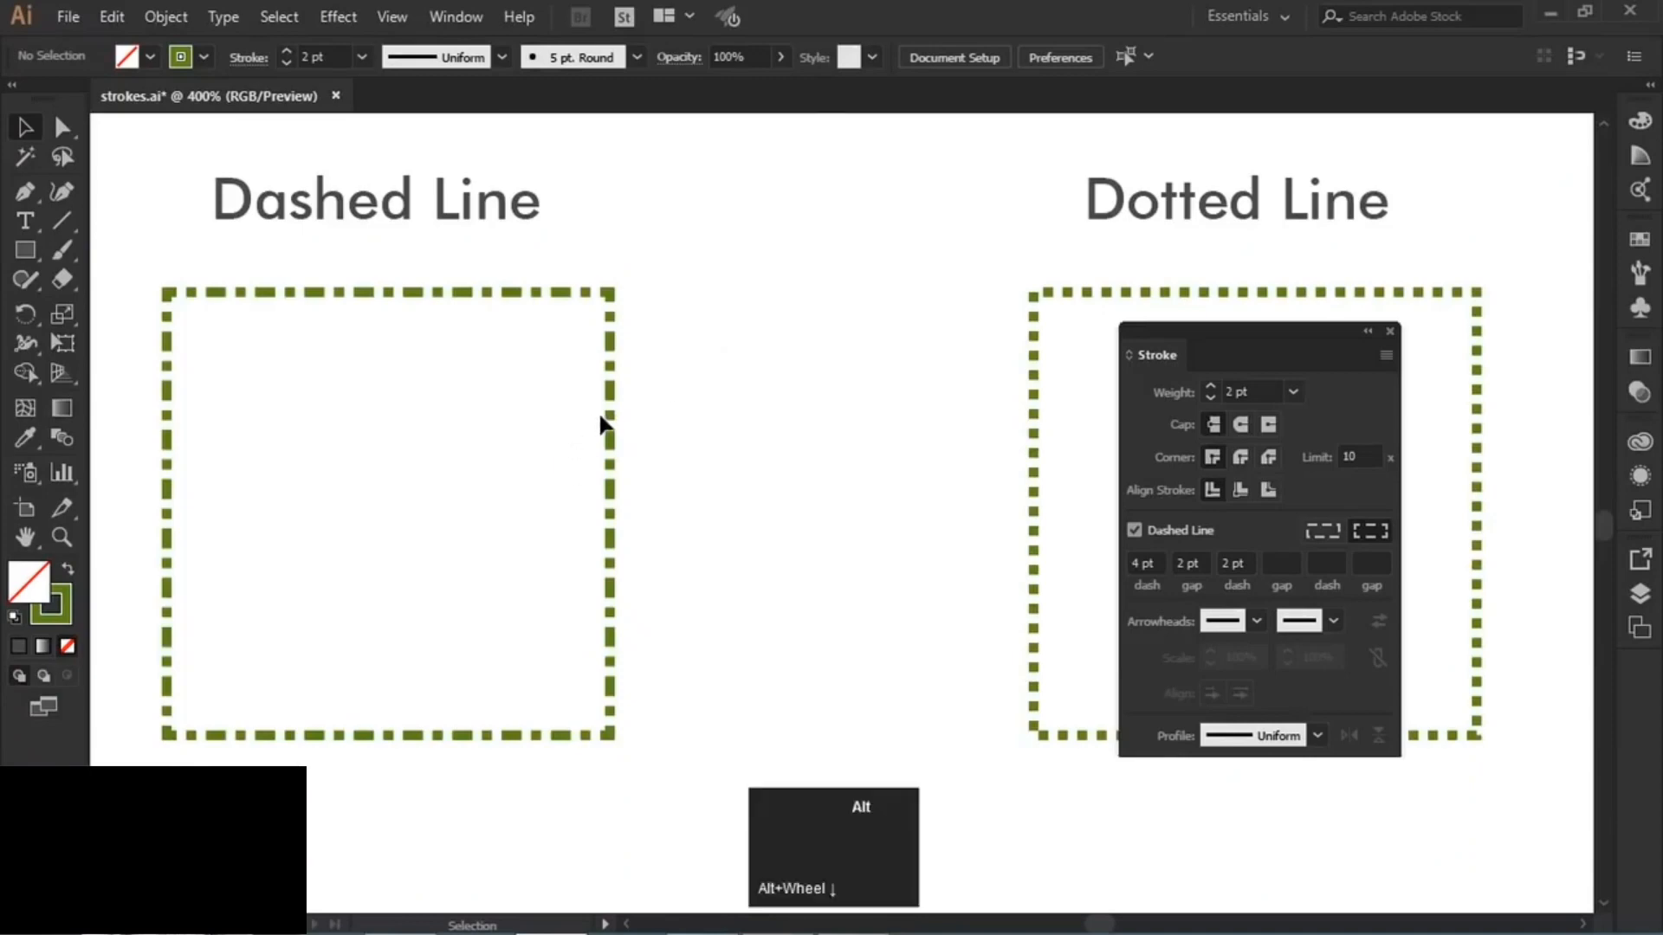
- Set the Dotted Line square's stroke weight to 1 pt and examine its dashes up close
{"action": "scroll", "coordinate": [601, 424], "scroll_direction": "down", "scroll_amount": 2}
{"action": "mouse_move", "coordinate": [787, 497]}
{"action": "left_mouse_down"}
{"action": "mouse_move", "coordinate": [854, 408]}
{"action": "mouse_move", "coordinate": [628, 337]}
{"action": "mouse_move", "coordinate": [753, 479]}
{"action": "left_mouse_up"}
{"action": "scroll", "coordinate": [720, 293], "scroll_direction": "up", "scroll_amount": 3}
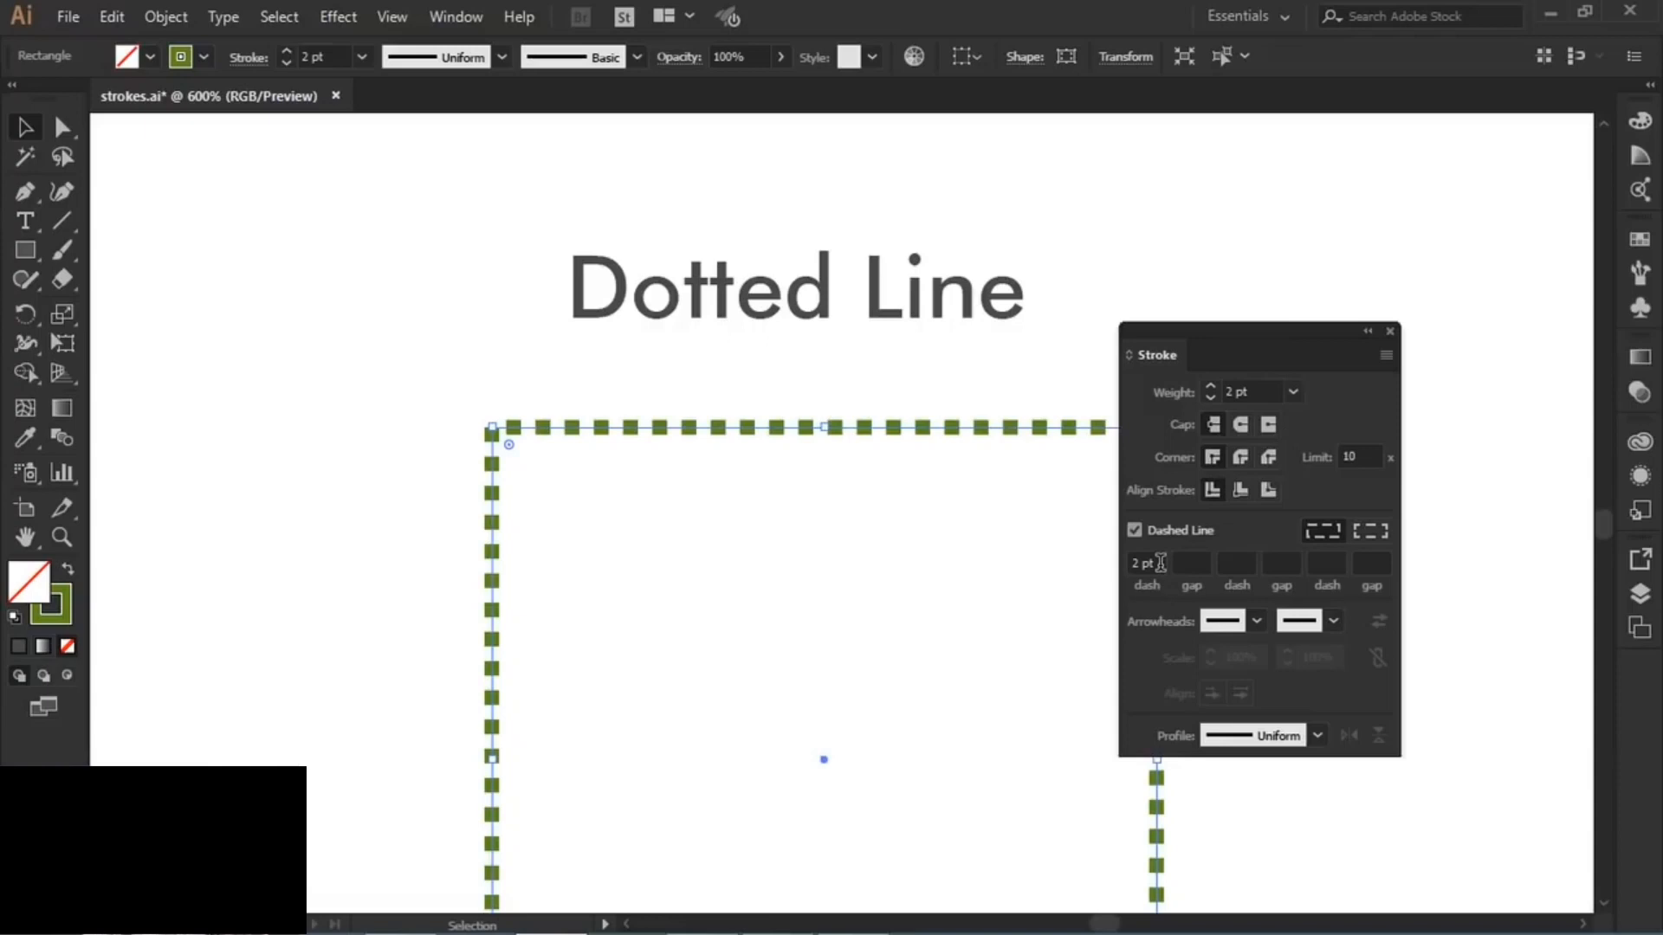
{"action": "left_click", "coordinate": [1294, 391]}
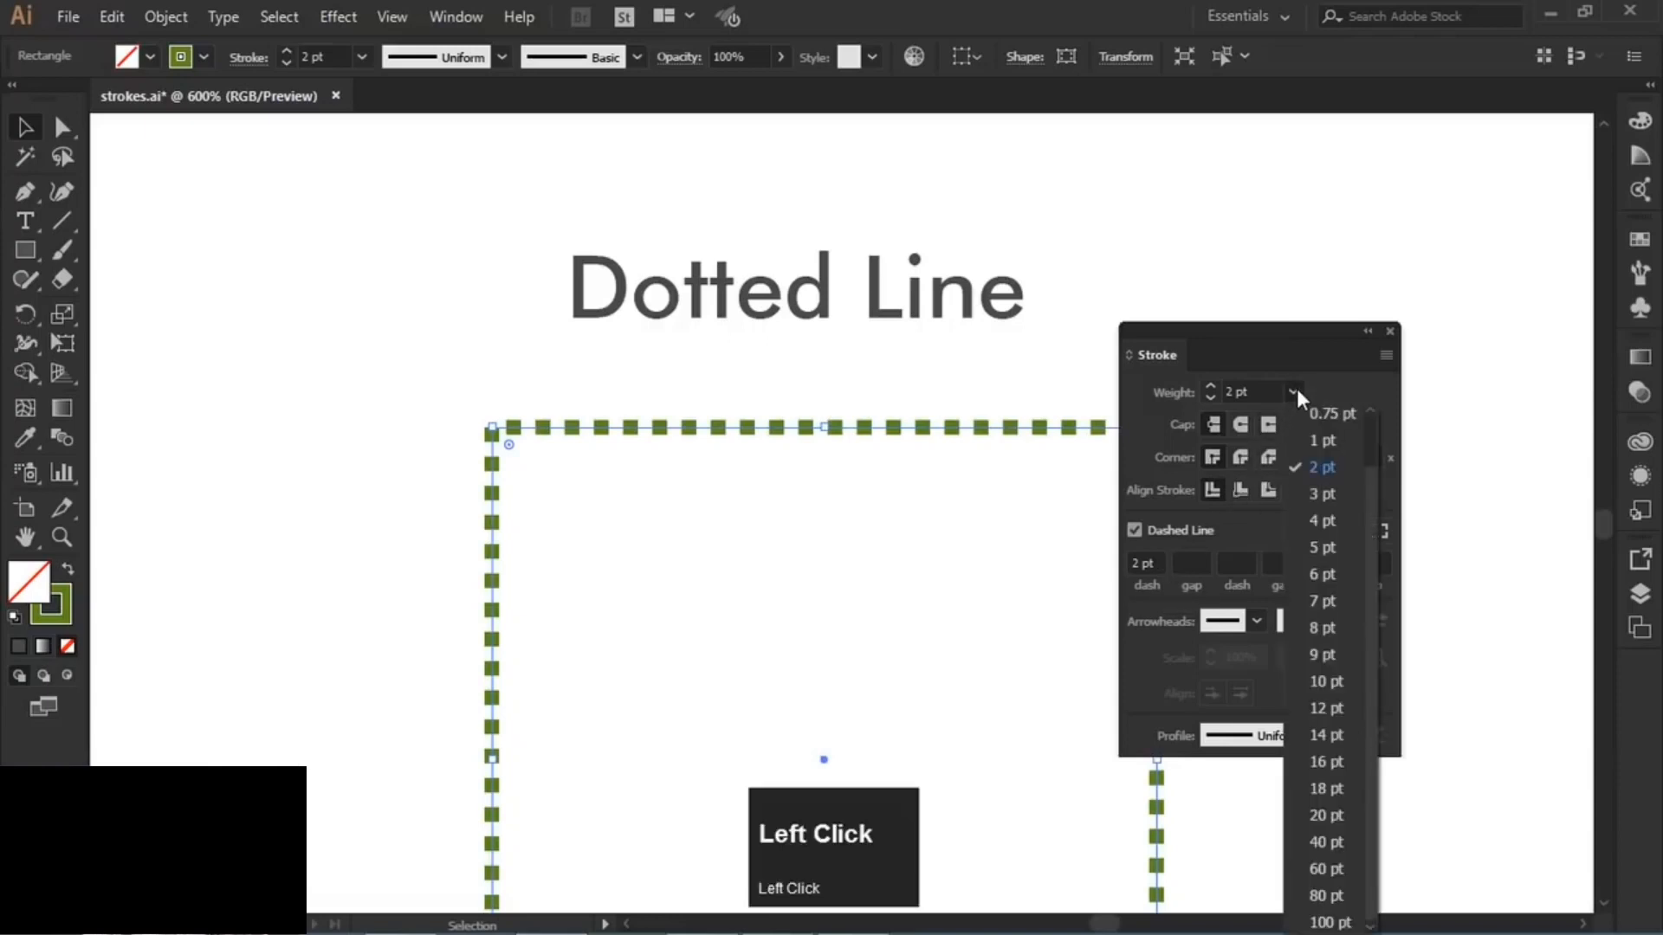
{"action": "left_click", "coordinate": [1328, 440]}
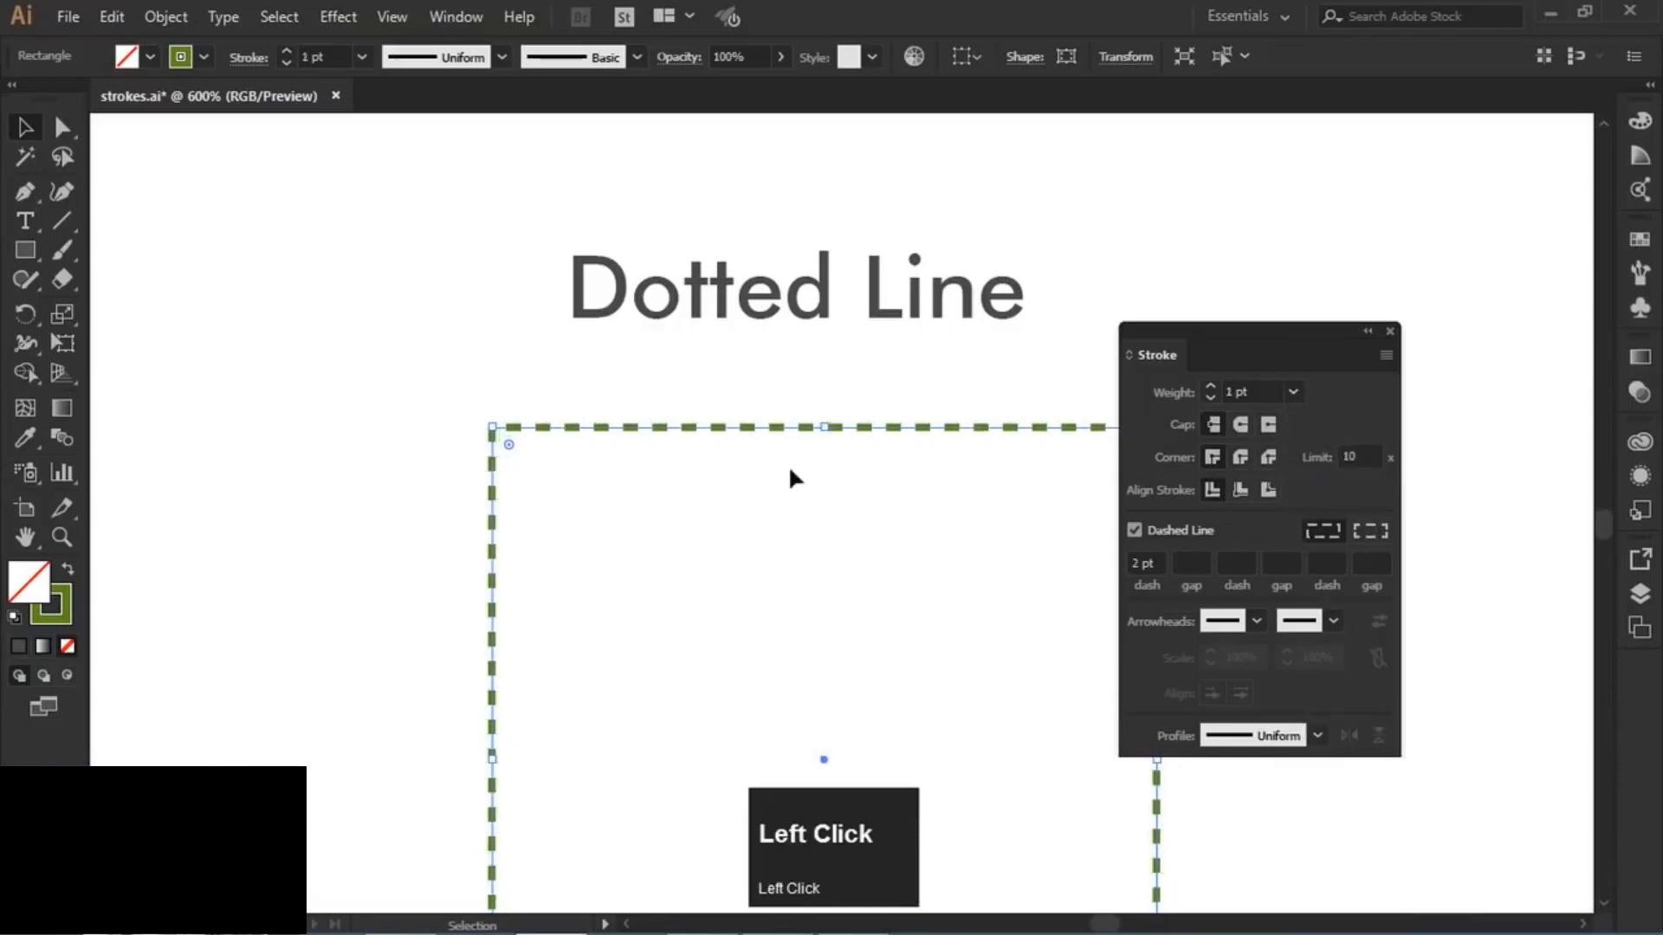
{"action": "scroll", "coordinate": [713, 448], "scroll_direction": "up", "scroll_amount": 5, "text": "alt"}
{"action": "scroll", "coordinate": [714, 448], "scroll_direction": "down", "scroll_amount": 1, "text": "alt"}
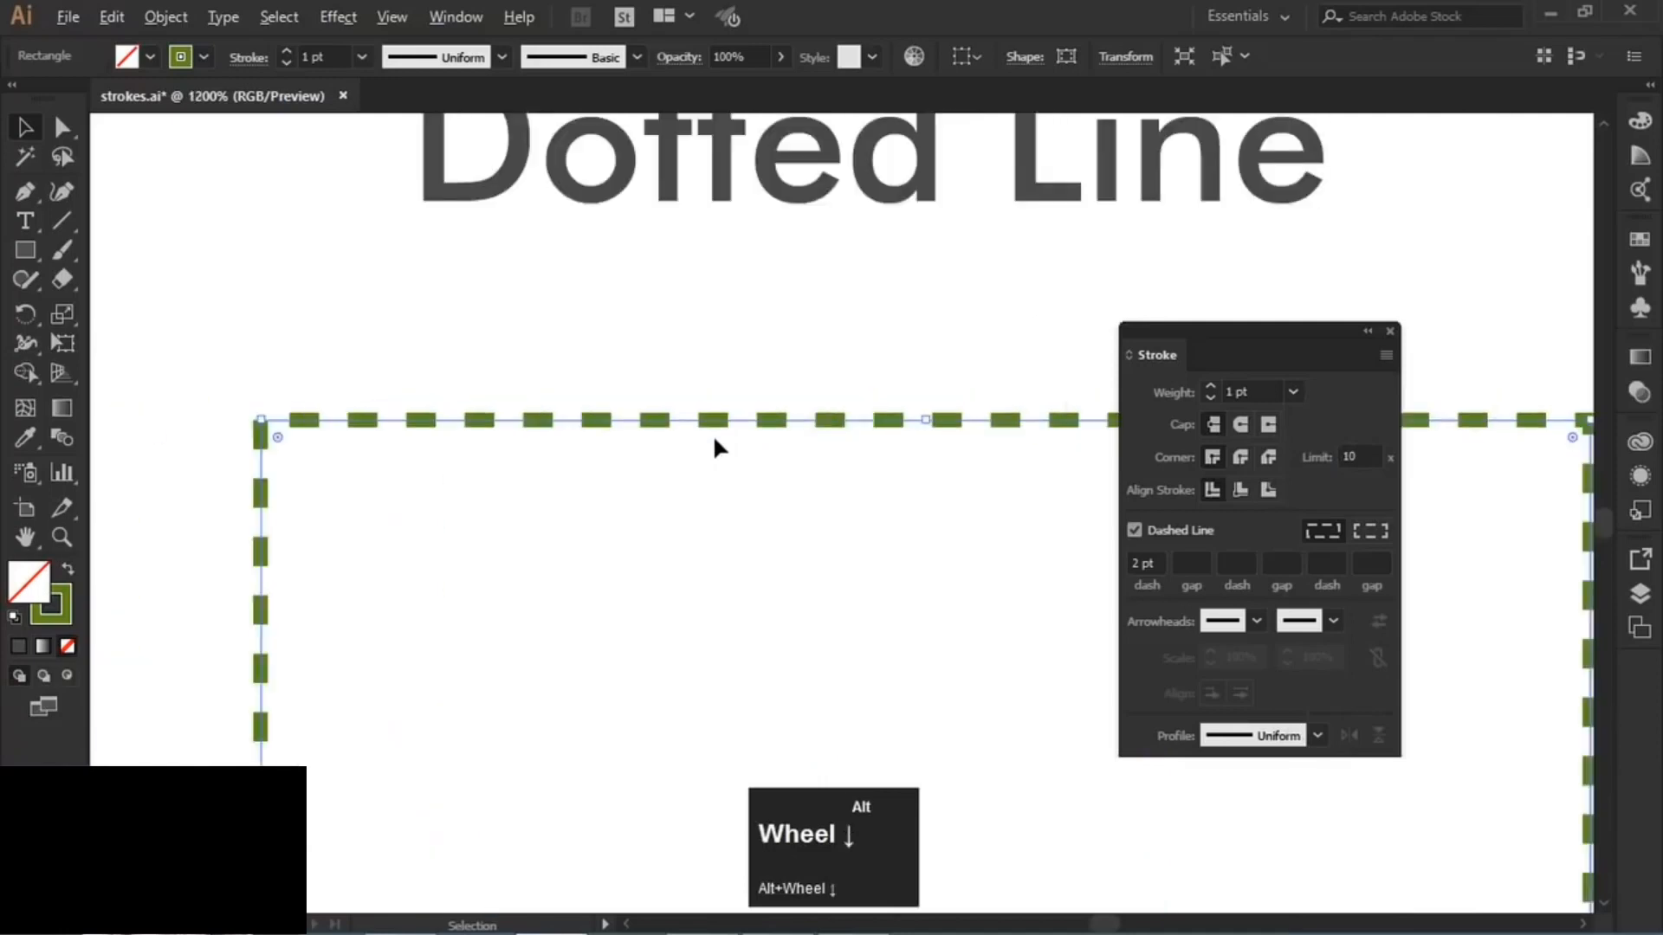
- Set the Dotted Line square's dash length to 1 pt, leave the gap empty, and deselect the square
{"action": "left_click", "coordinate": [1147, 563]}
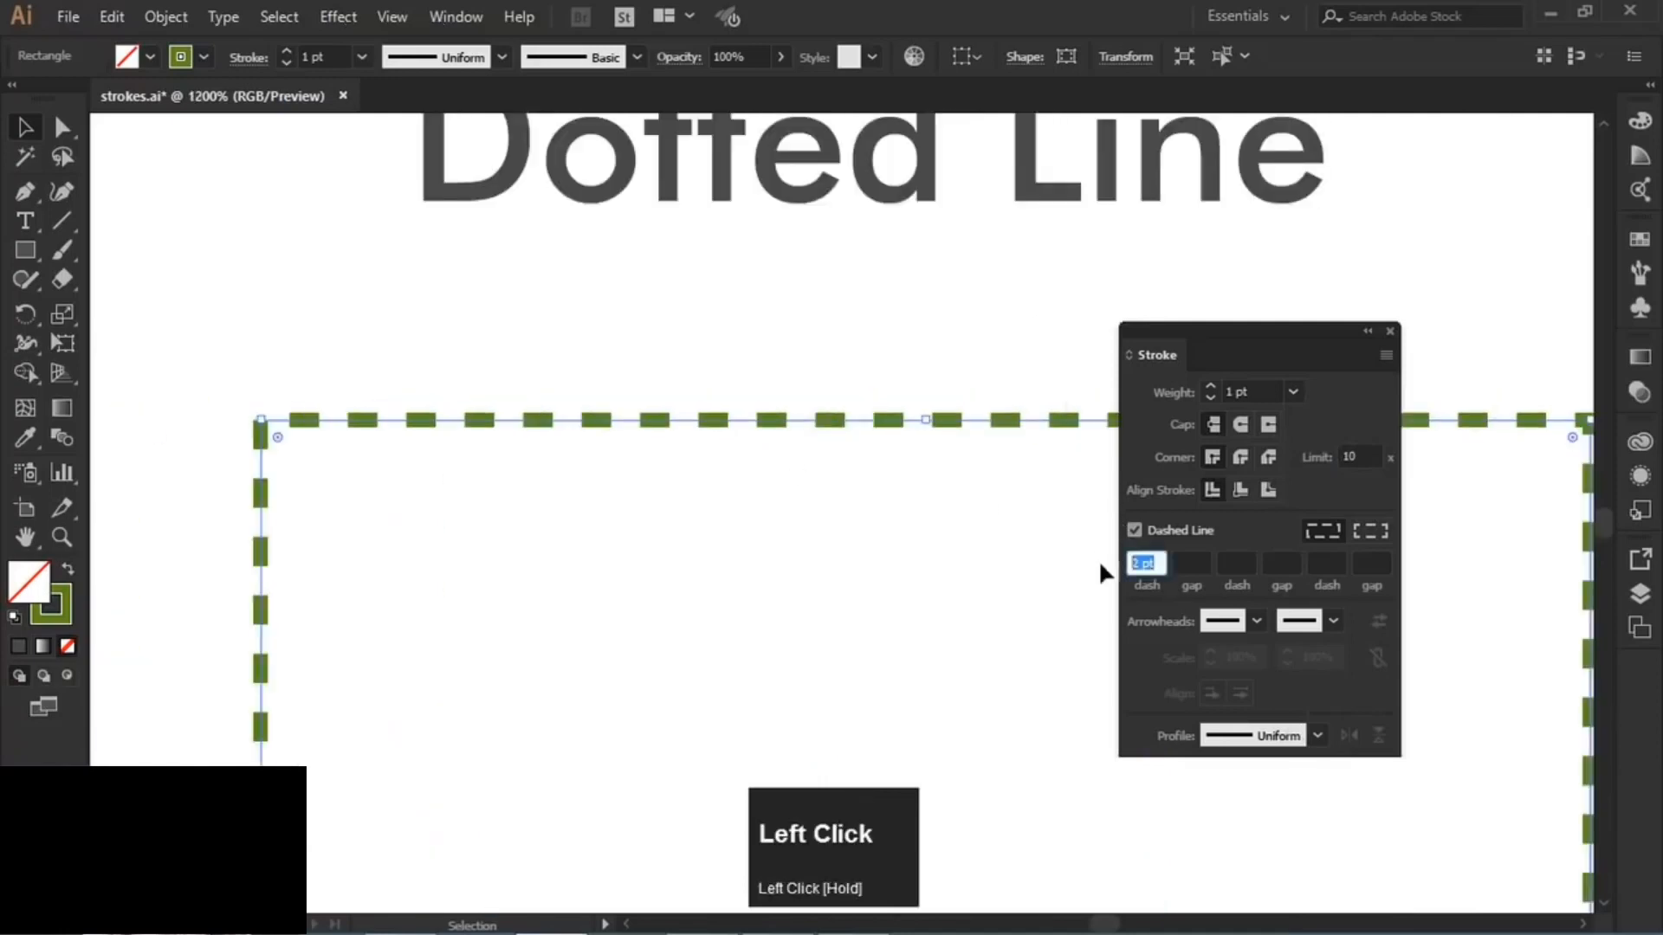
{"action": "type", "text": "1"}
{"action": "left_click", "coordinate": [1178, 561]}
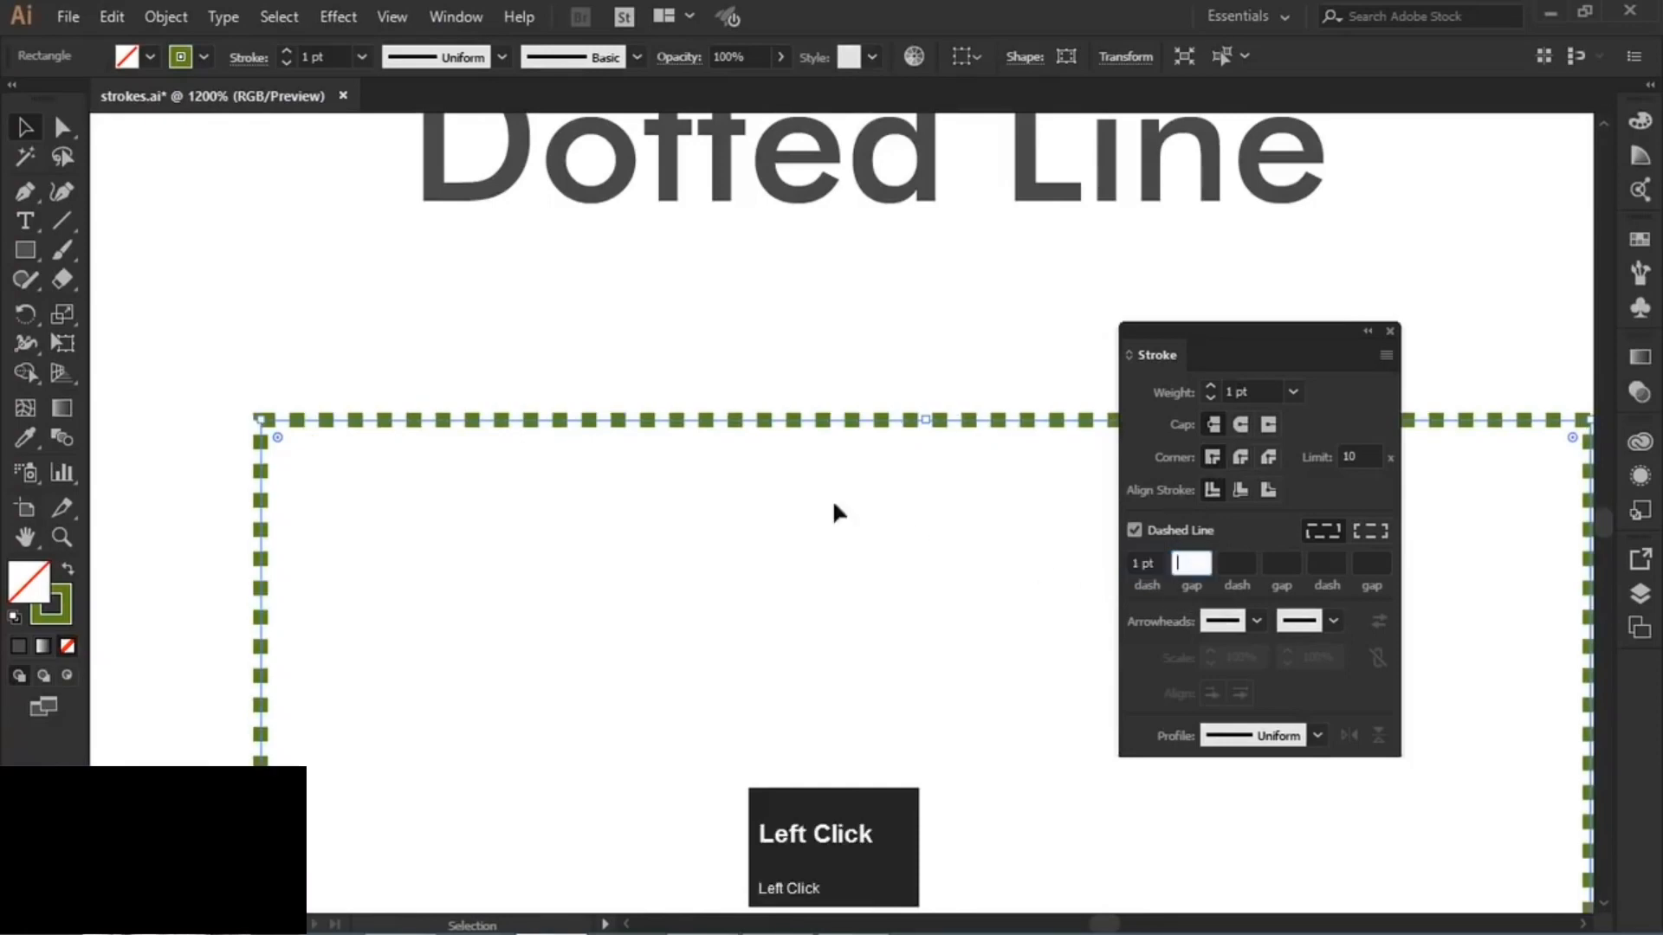
{"action": "left_click", "coordinate": [714, 378]}
{"action": "scroll", "coordinate": [587, 429], "scroll_direction": "down", "scroll_amount": 2, "text": "alt"}
{"action": "scroll", "coordinate": [588, 430], "scroll_direction": "down", "scroll_amount": 3, "text": "alt"}
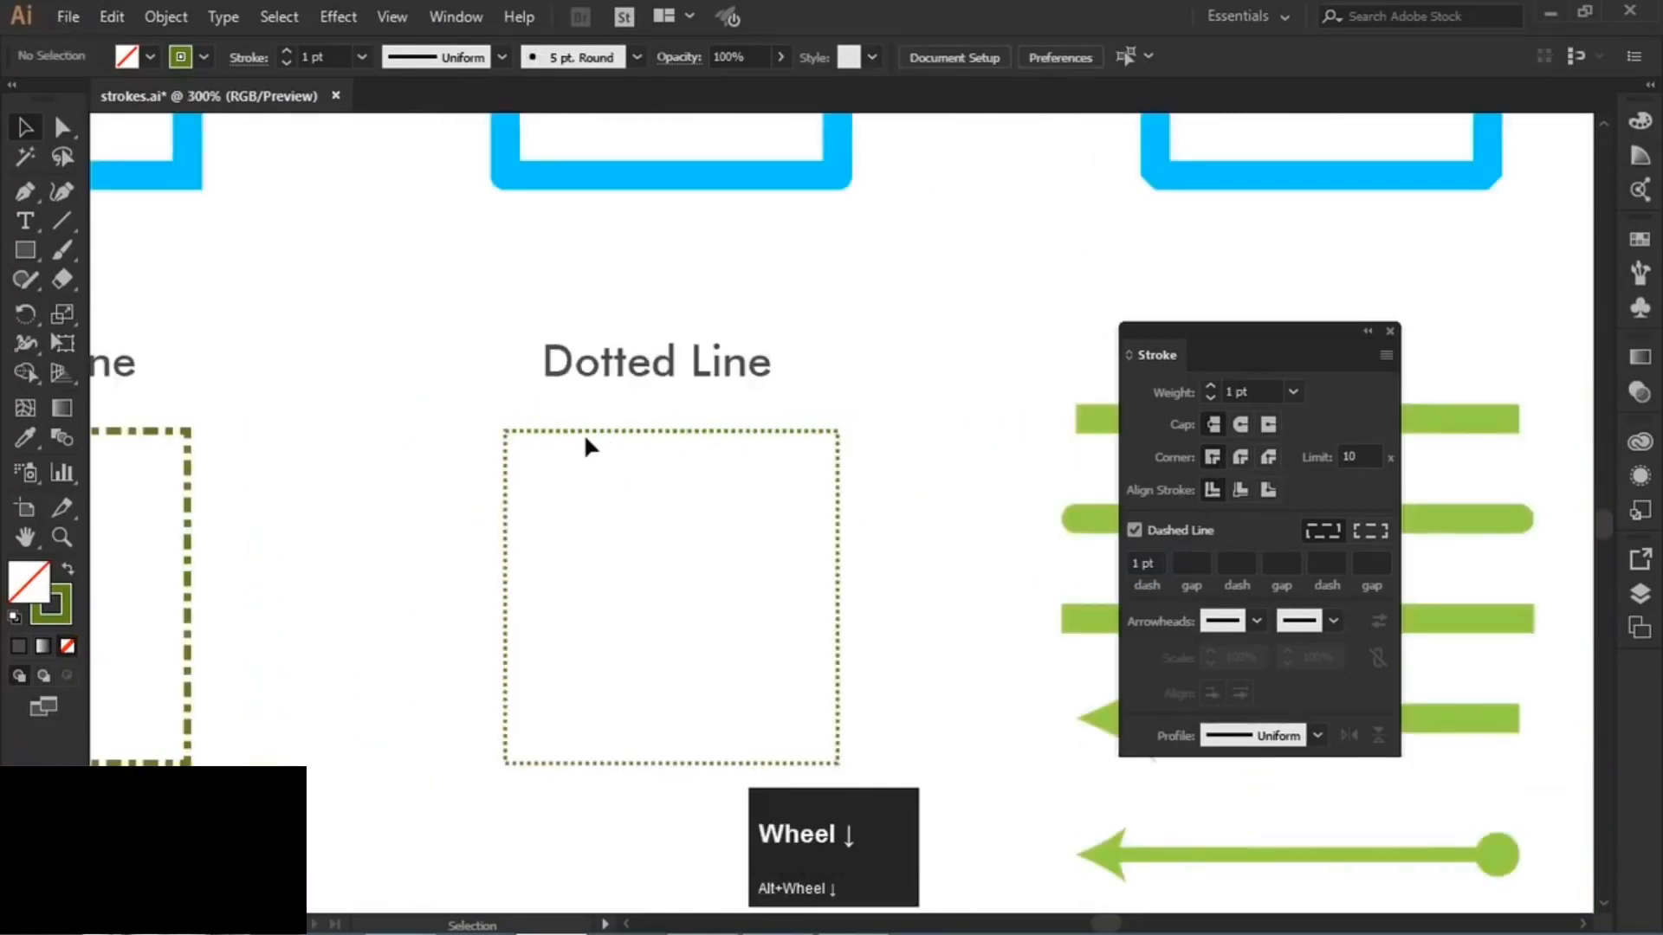
- Select the first green line, check its cap setting, and examine its flat end up close
{"action": "left_click_drag", "start_coordinate": [713, 531], "coordinate": [709, 400]}
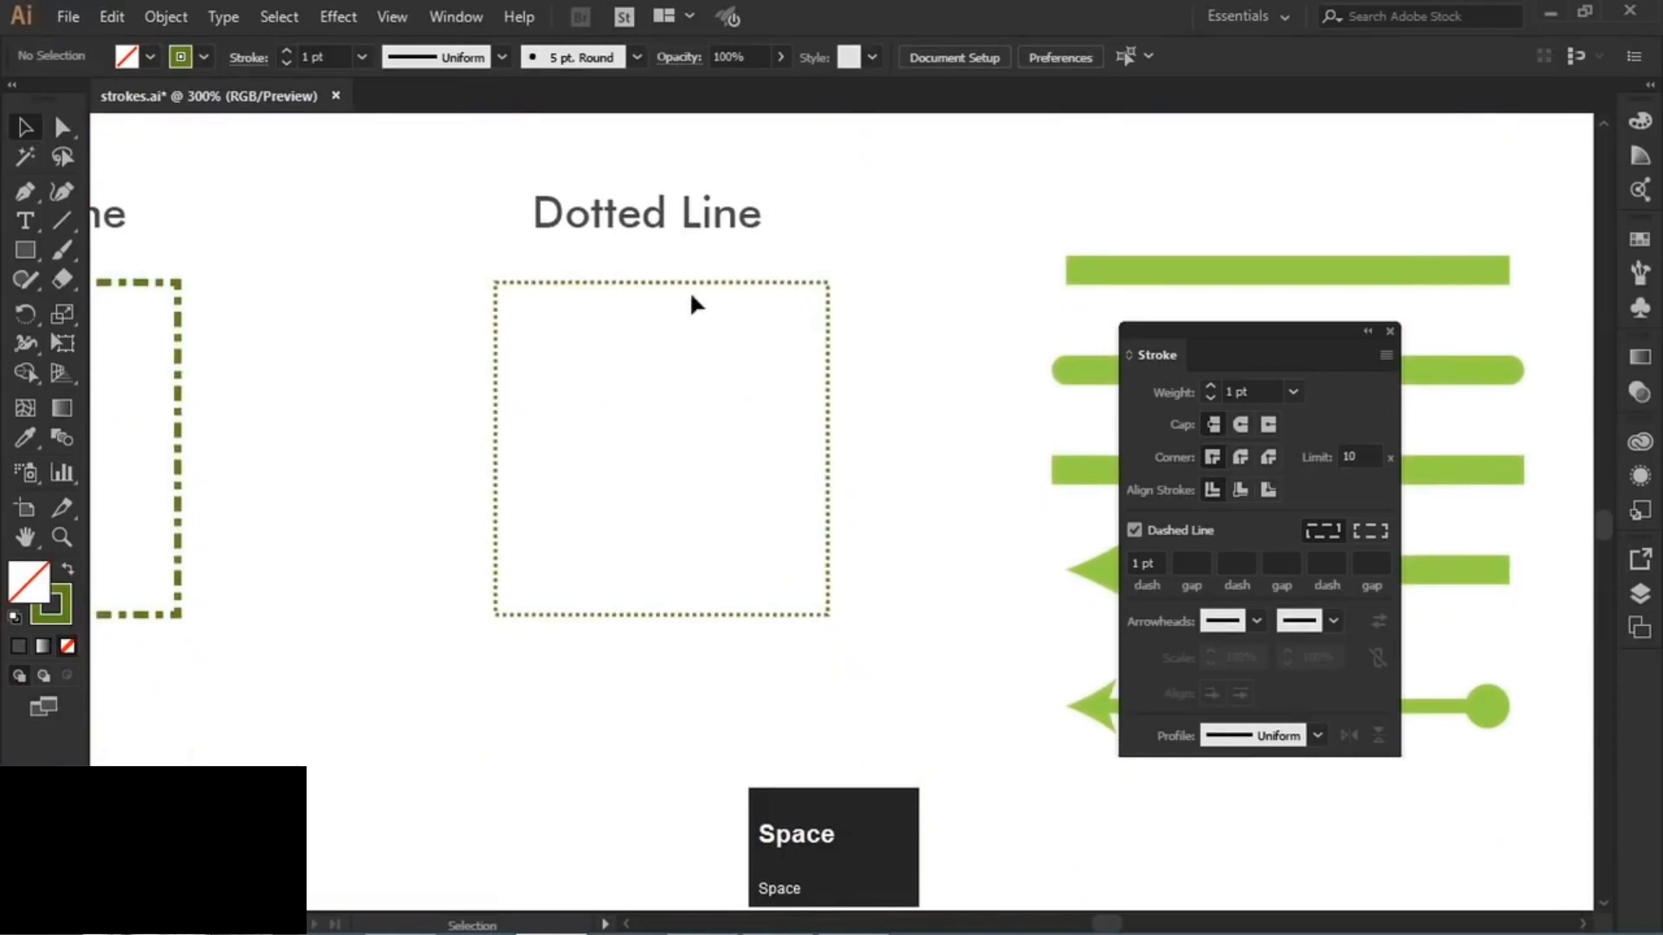
{"action": "left_click_drag", "start_coordinate": [991, 468], "coordinate": [592, 378]}
{"action": "left_click", "coordinate": [811, 277]}
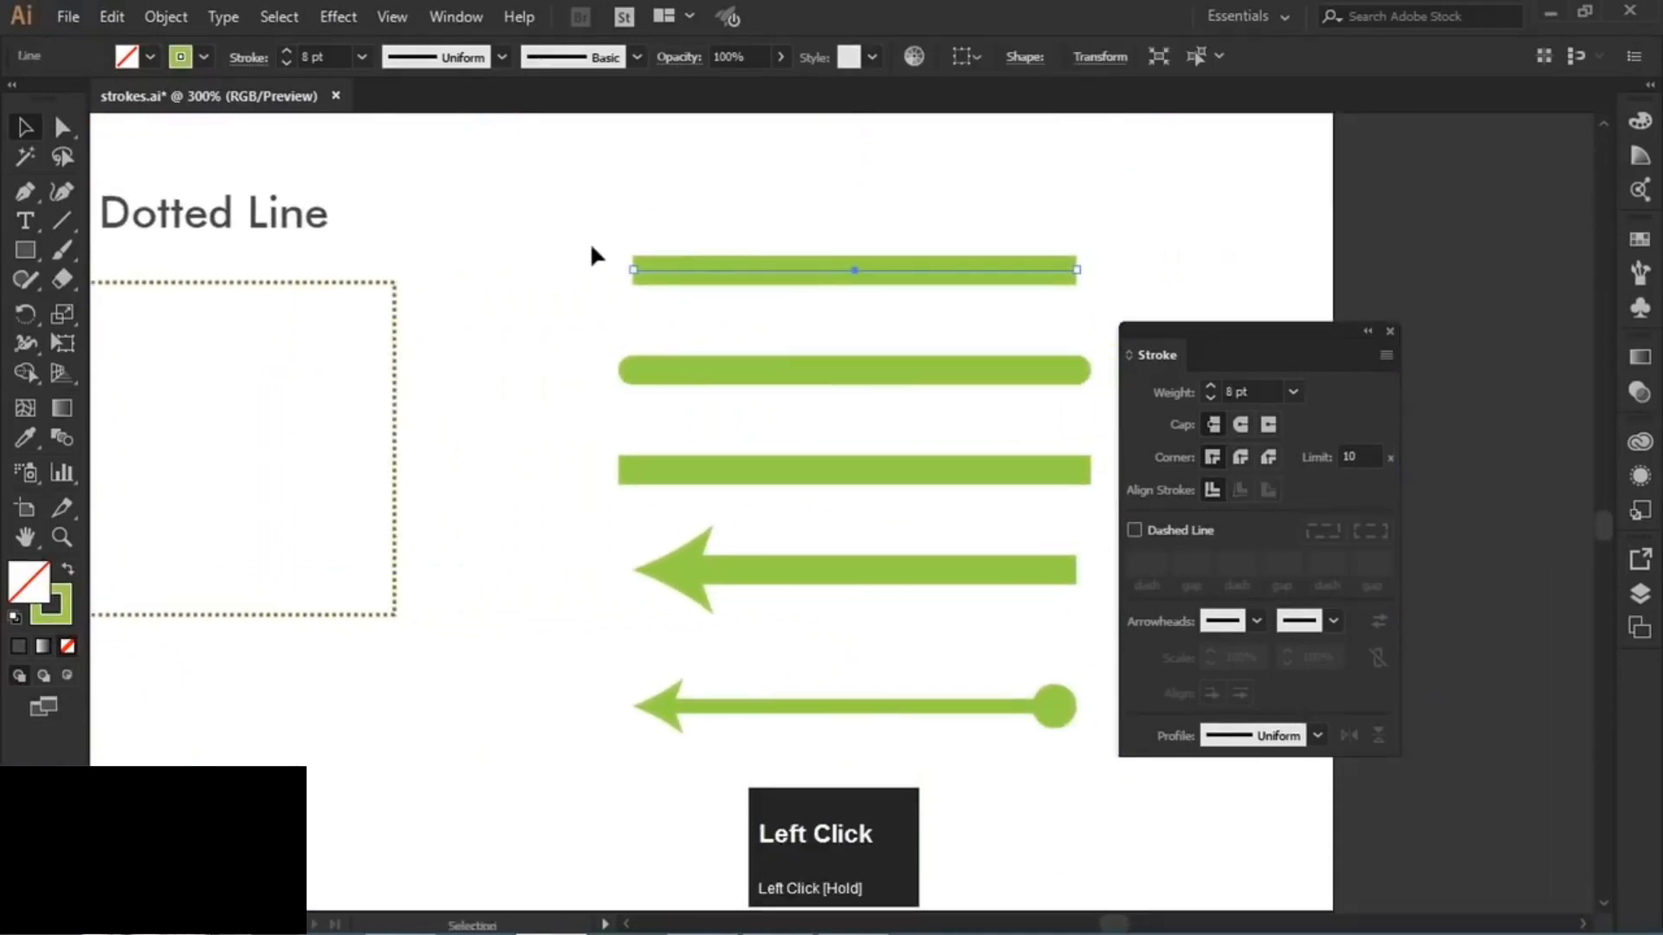
{"action": "scroll", "coordinate": [630, 305], "scroll_direction": "up", "scroll_amount": 4}
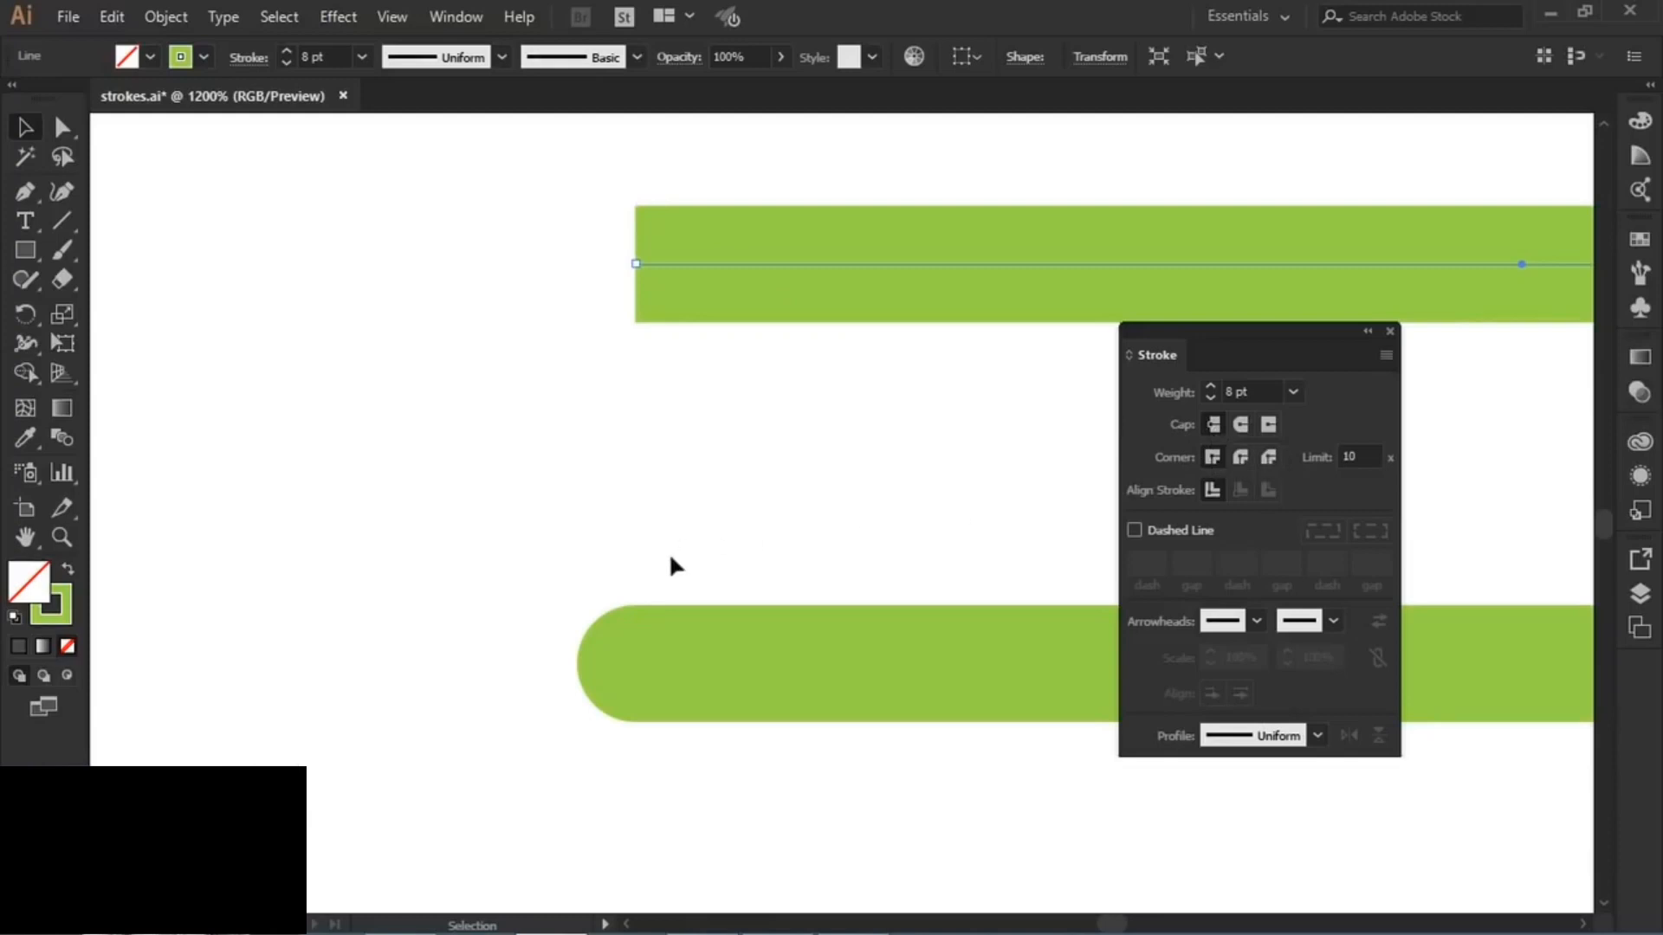
- Select the round-ended second green line and the square-ended third one in turn to check their cap settings
{"action": "left_click_drag", "start_coordinate": [545, 537], "coordinate": [922, 719]}
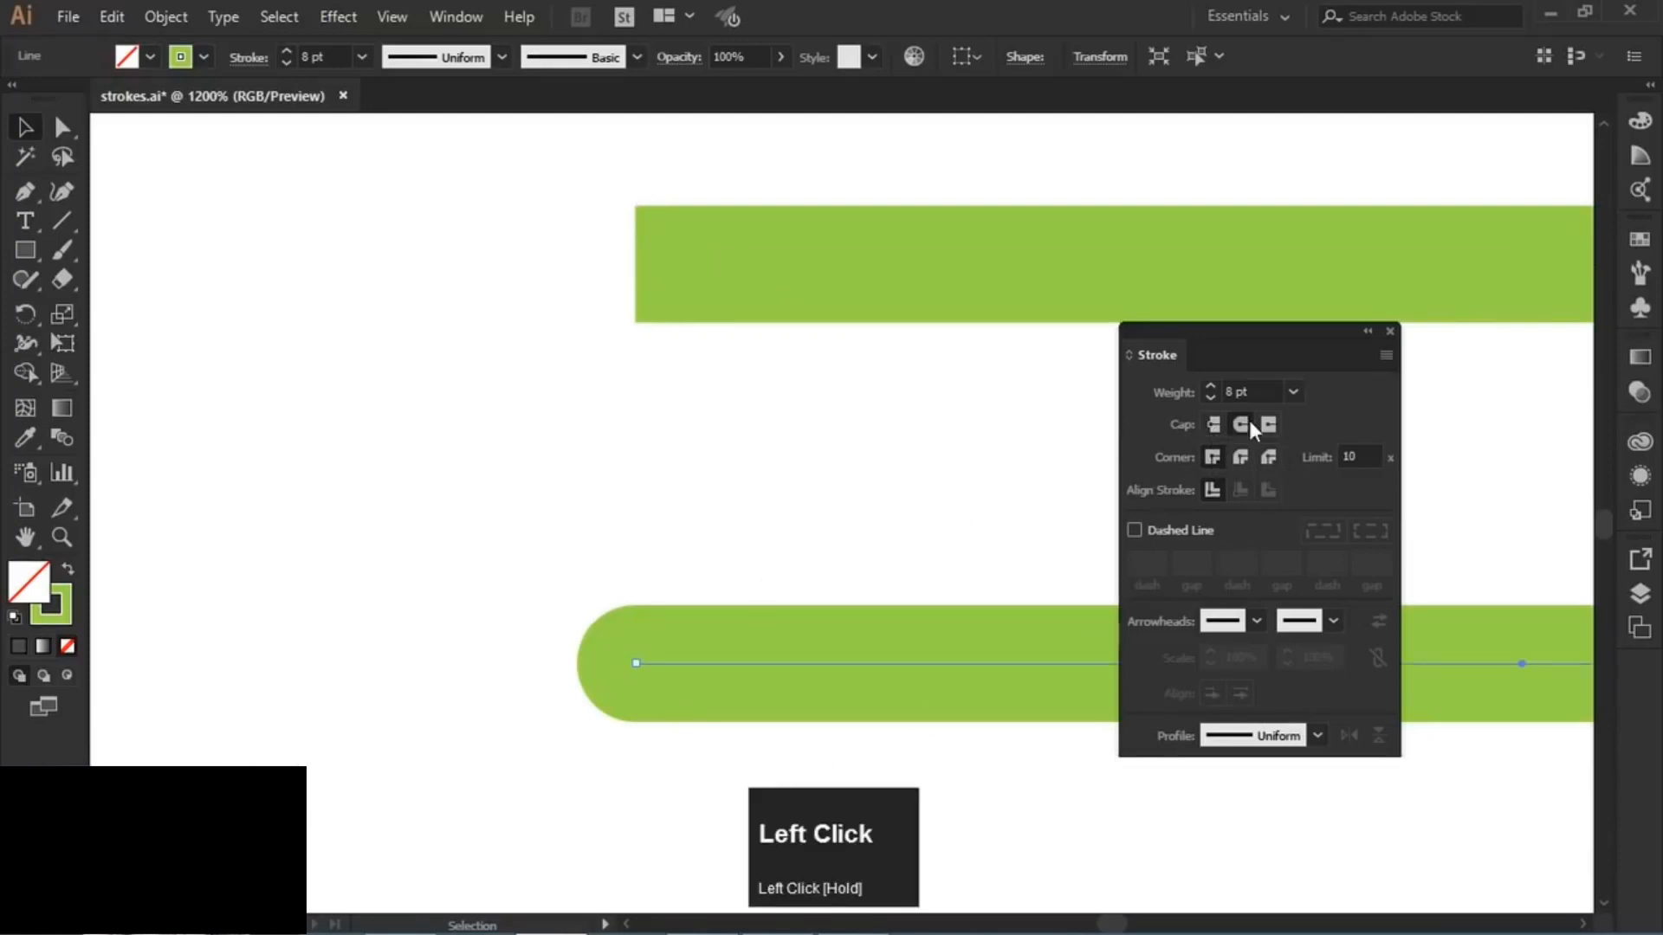
{"action": "key", "text": "space"}
{"action": "left_click_drag", "start_coordinate": [921, 600], "coordinate": [797, 164]}
{"action": "left_click_drag", "start_coordinate": [473, 492], "coordinate": [681, 725]}
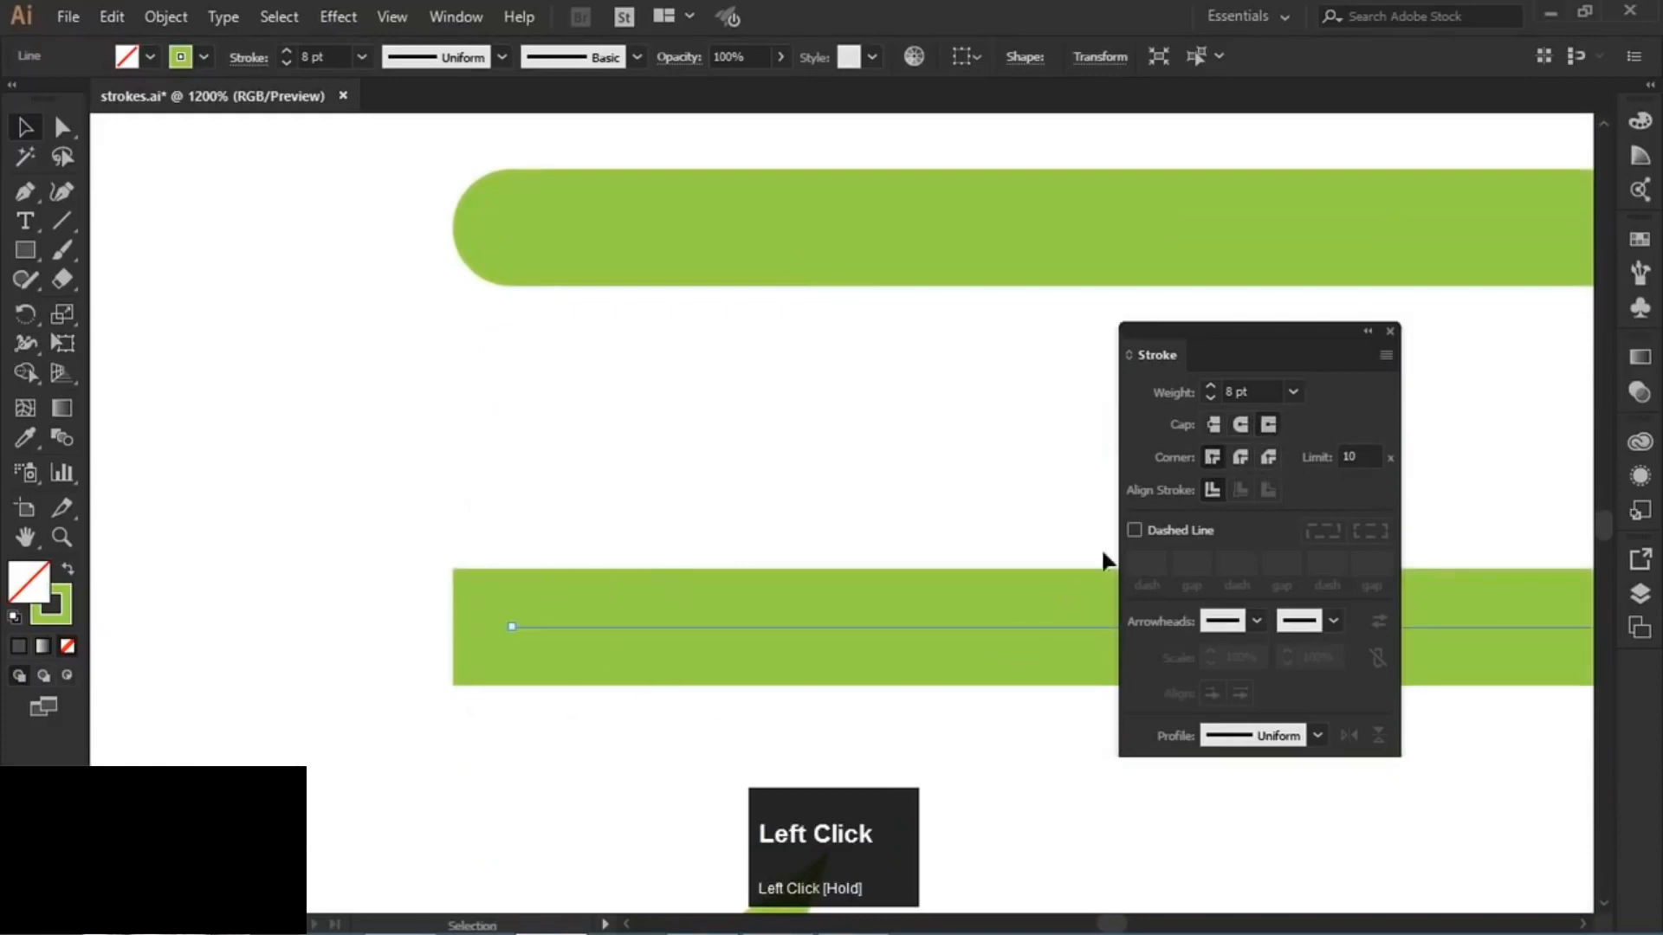
- Select the first three green lines together to compare how far their caps extend past the path ends
{"action": "scroll", "coordinate": [667, 441], "scroll_direction": "down", "scroll_amount": 3}
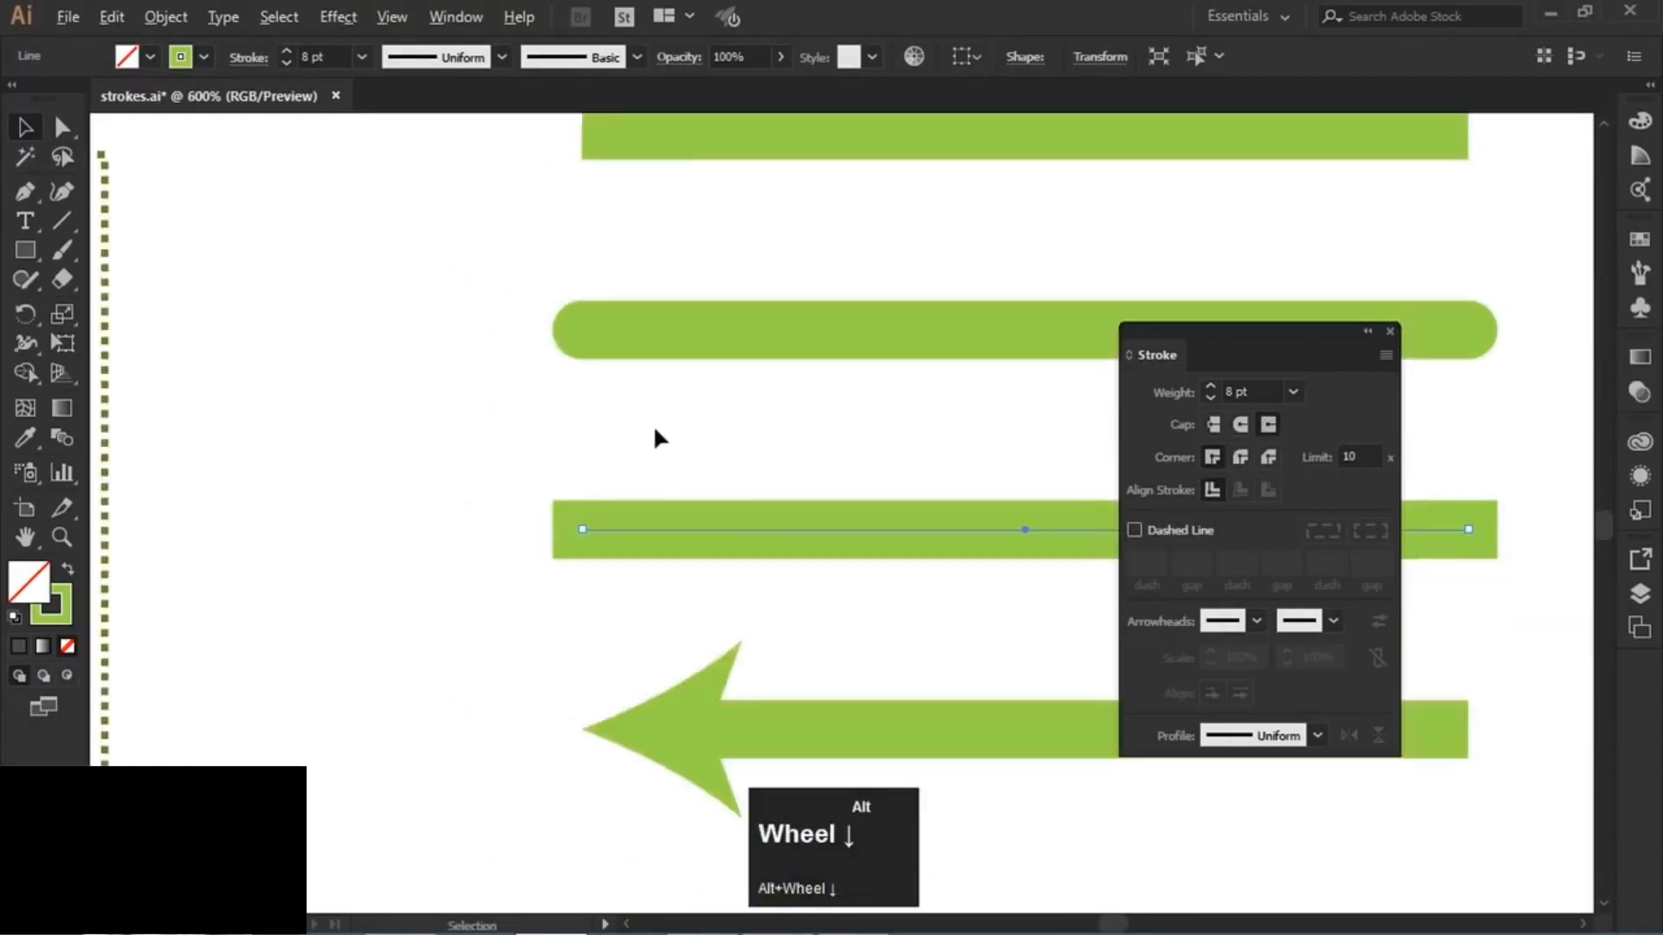
{"action": "key", "text": "space"}
{"action": "left_click_drag", "start_coordinate": [639, 212], "coordinate": [642, 289]}
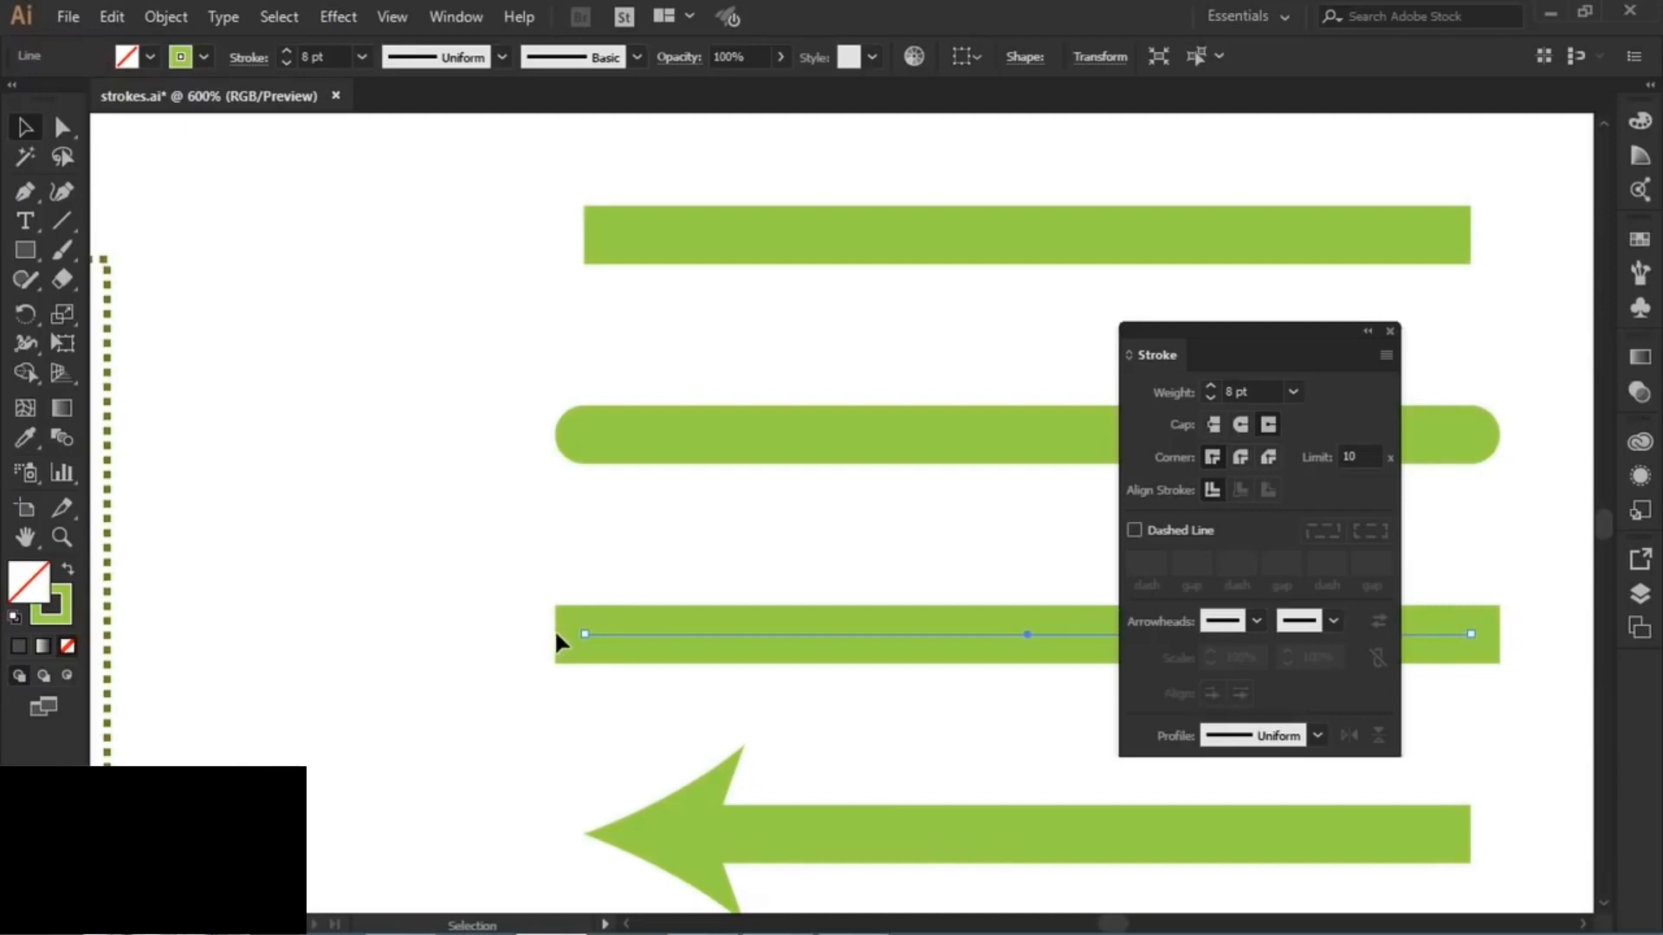
{"action": "left_click_drag", "start_coordinate": [658, 170], "coordinate": [808, 646]}
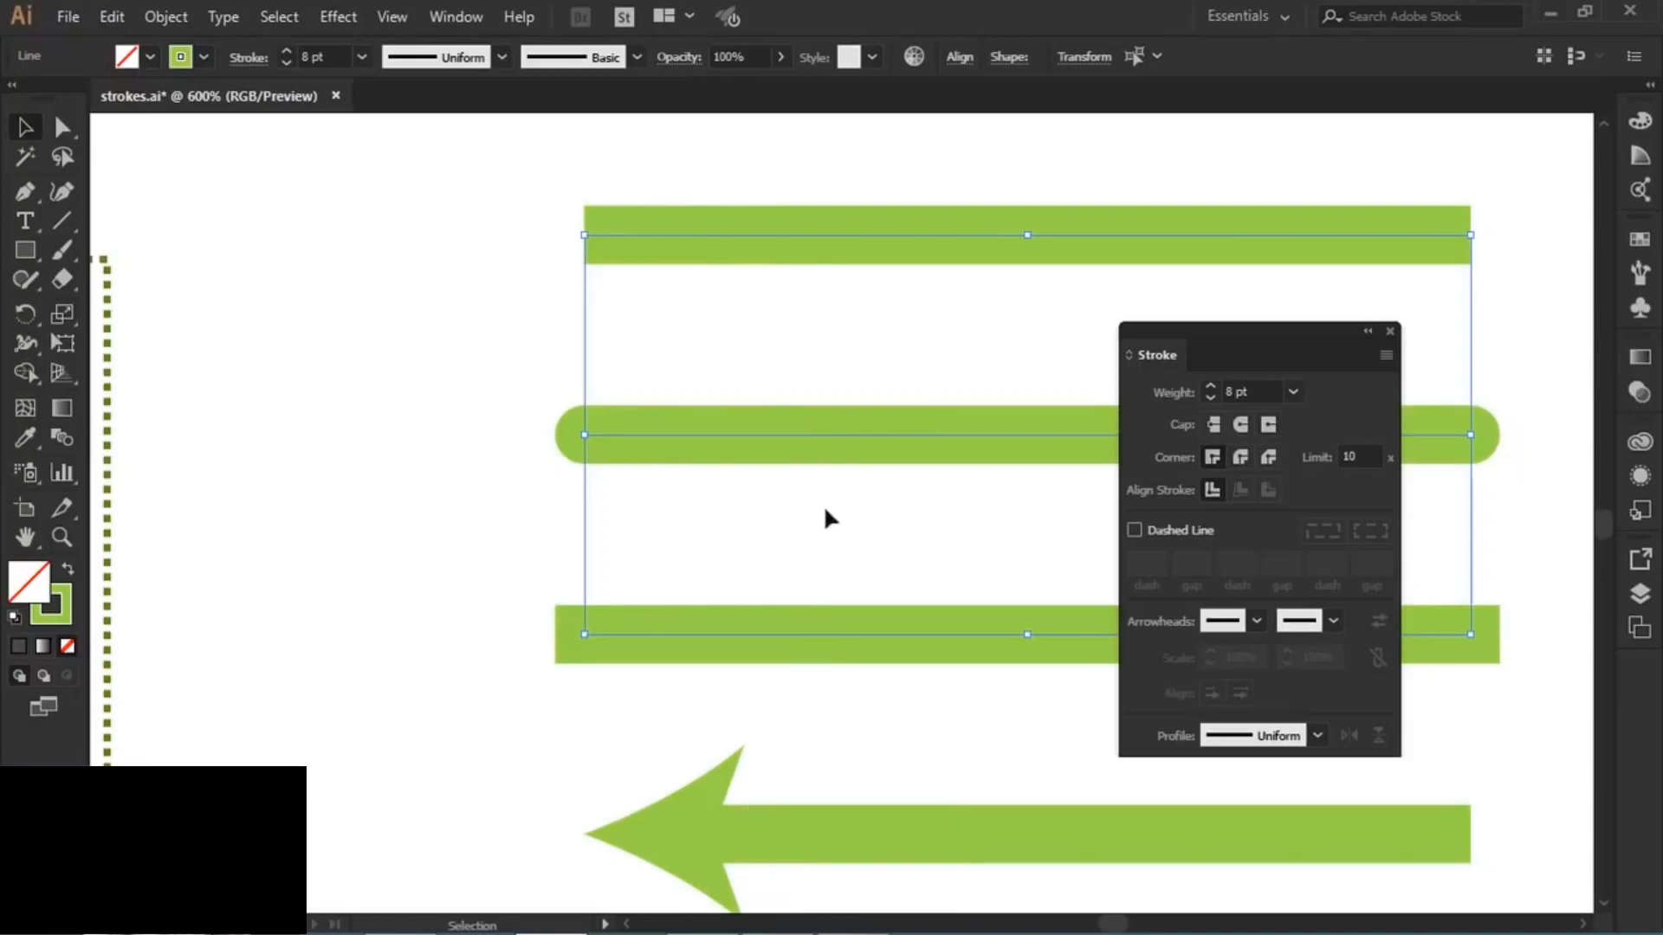
- Select the two green arrow lines in turn to examine their start and end arrowheads and scale settings
{"action": "key", "text": "space"}
{"action": "left_click_drag", "start_coordinate": [932, 675], "coordinate": [555, 255]}
{"action": "left_click_drag", "start_coordinate": [393, 275], "coordinate": [642, 511]}
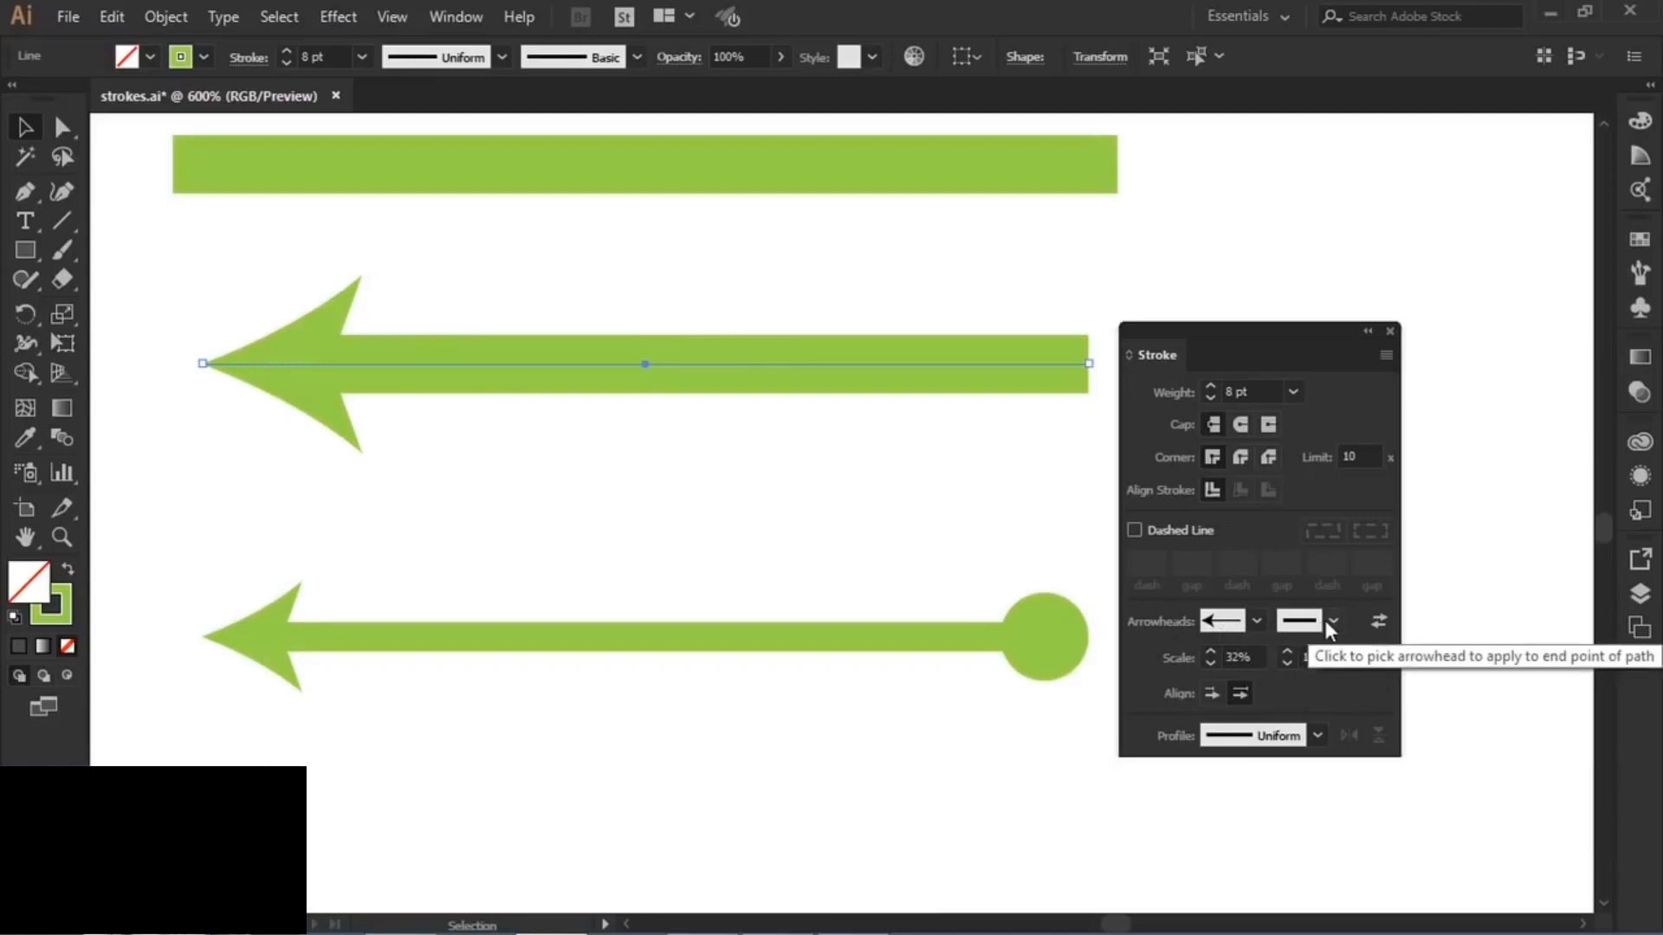
{"action": "left_click_drag", "start_coordinate": [876, 570], "coordinate": [1046, 782]}
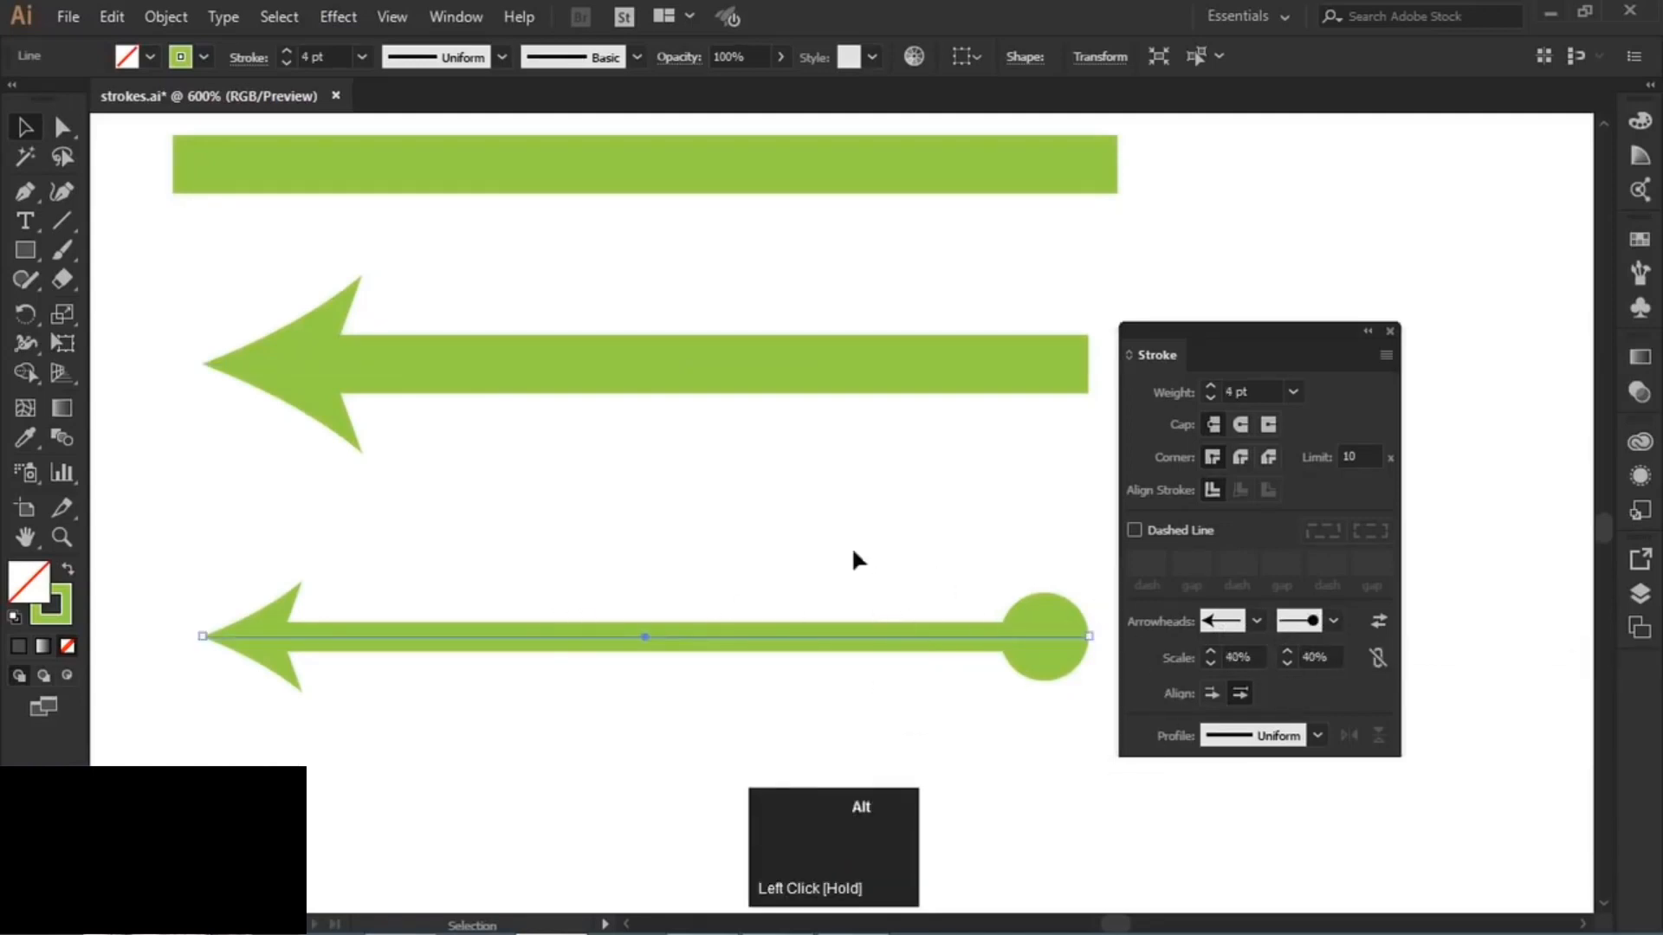
- Draw an open S-shaped curve with the Pen tool, rising from below the Dotted Line square to its lower-right side
{"action": "scroll", "coordinate": [793, 494], "scroll_direction": "down", "scroll_amount": 4}
{"action": "left_click_drag", "start_coordinate": [527, 527], "coordinate": [667, 422]}
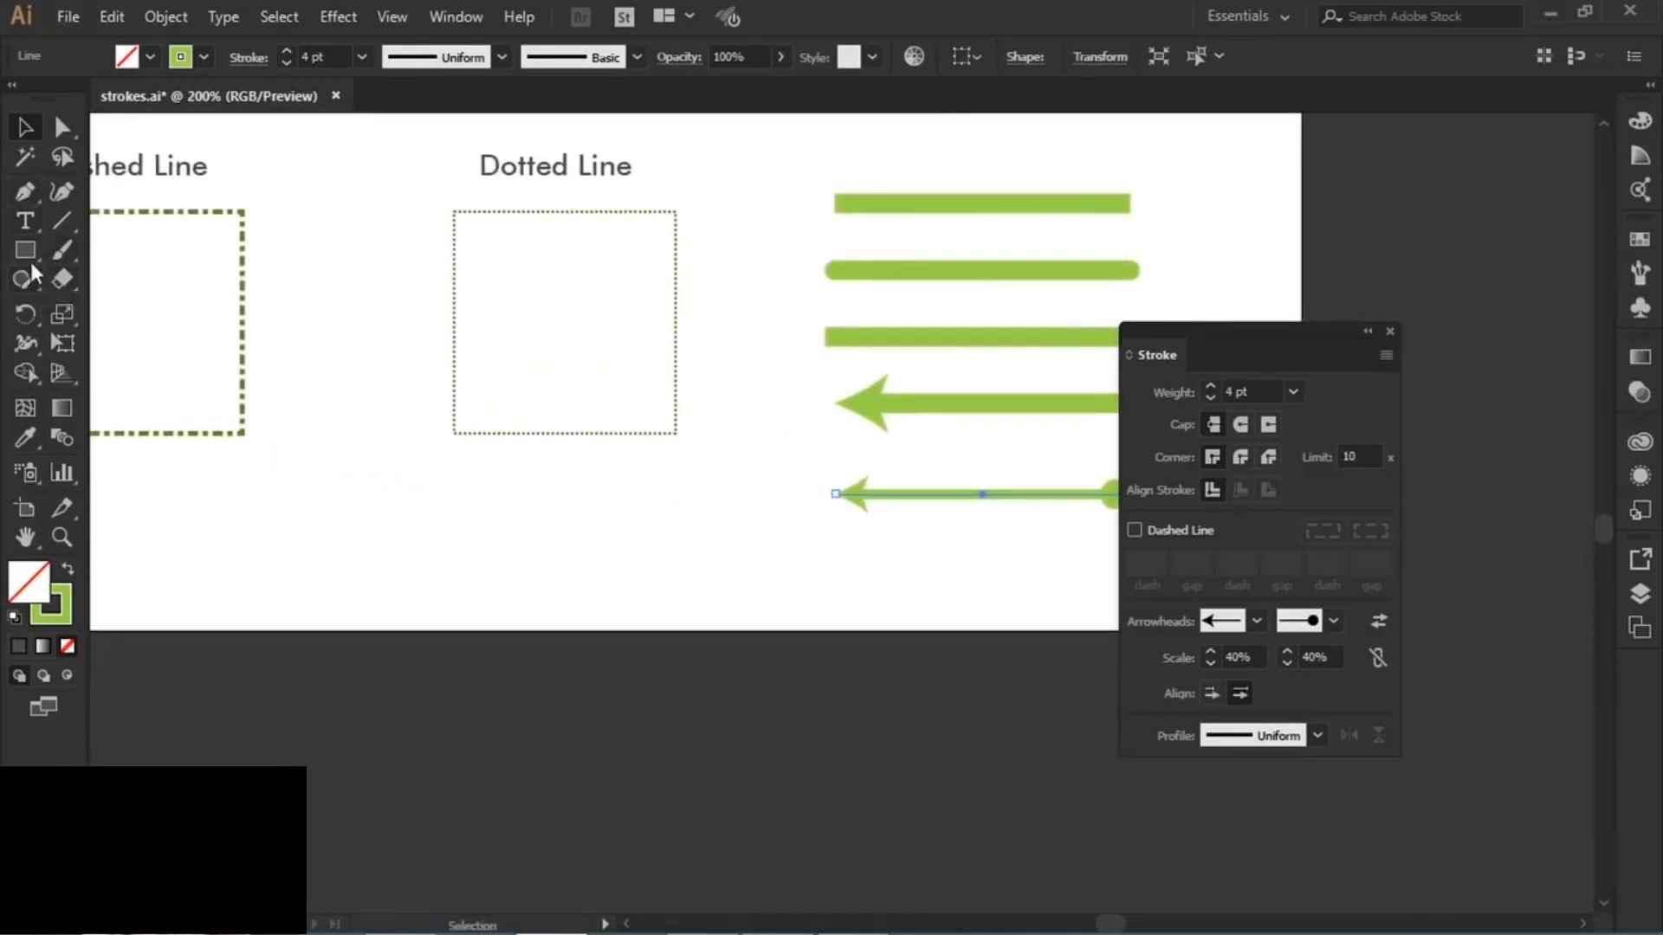
{"action": "left_click", "coordinate": [24, 198]}
{"action": "left_click", "coordinate": [311, 575]}
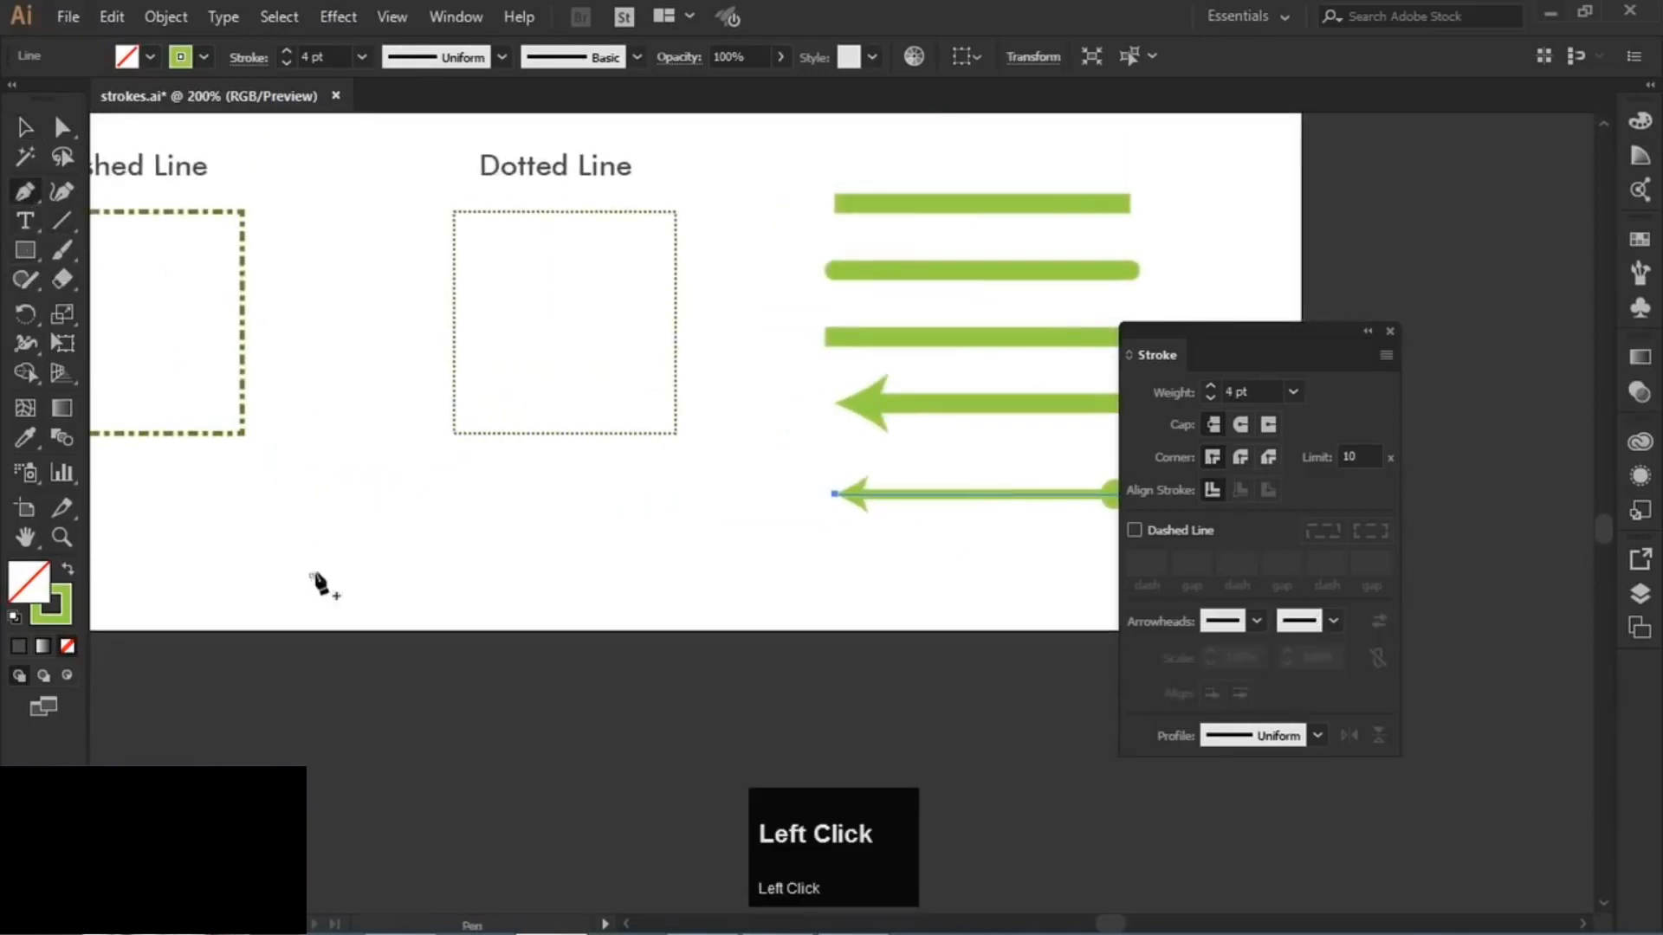
{"action": "left_click_drag", "start_coordinate": [578, 499], "coordinate": [754, 512]}
{"action": "left_click_drag", "start_coordinate": [764, 348], "coordinate": [54, 130]}
{"action": "left_click", "coordinate": [24, 127]}
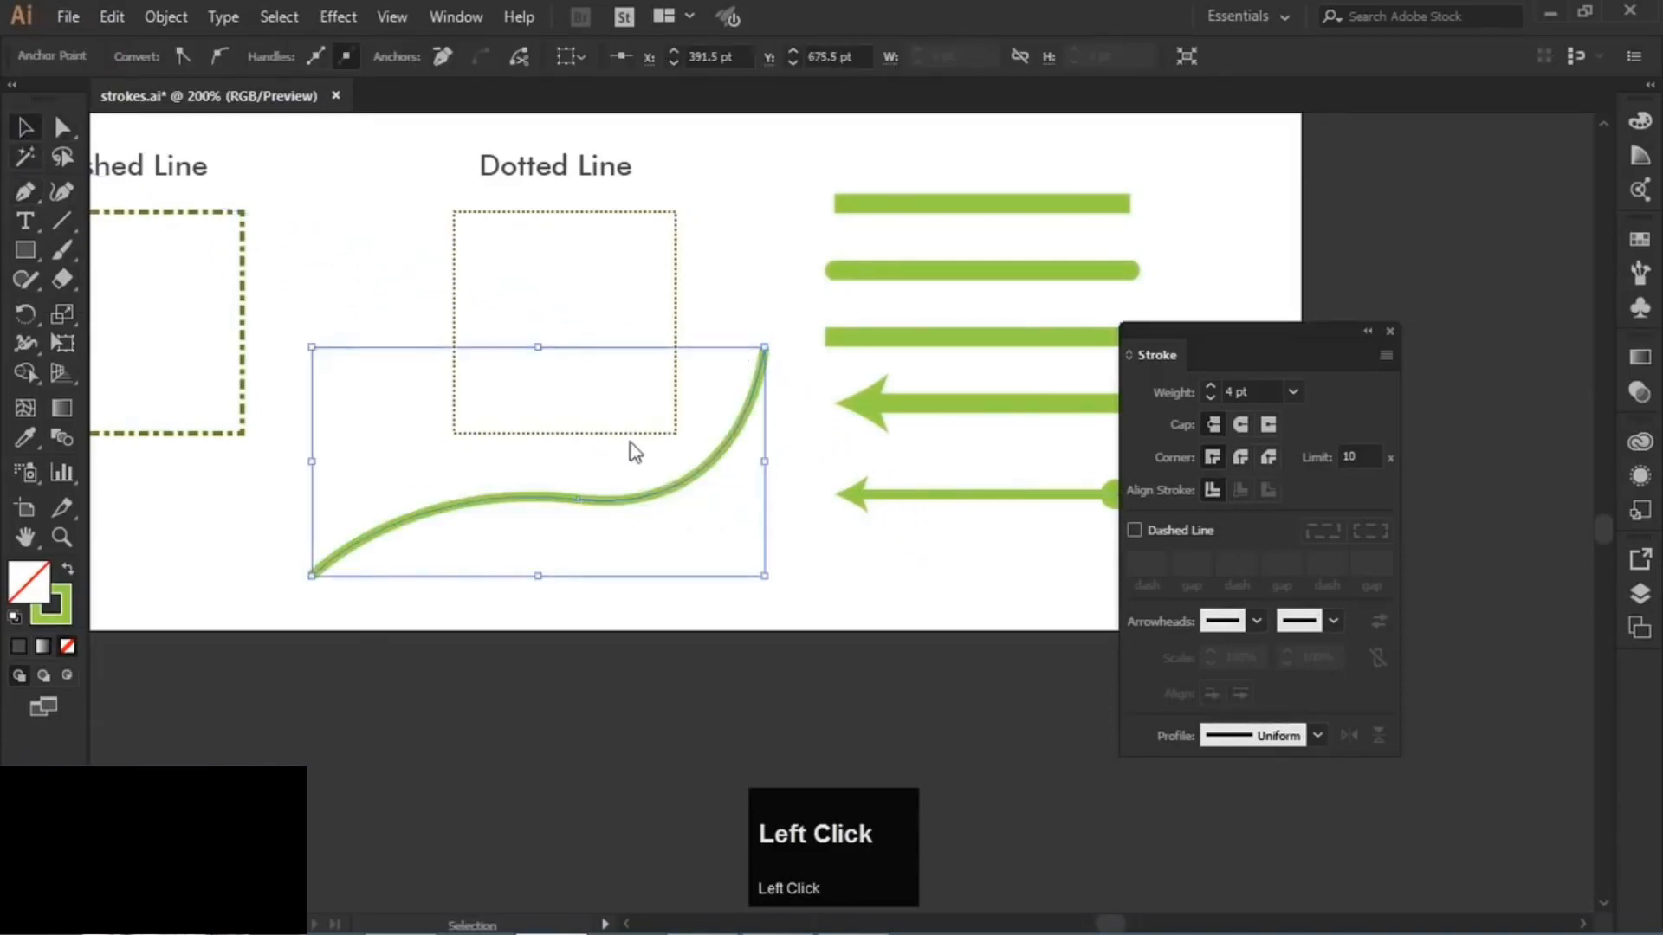
- Give the curved path a feathered arrow tail at its start point and a pointed arrowhead at its end point
{"action": "left_click_drag", "start_coordinate": [641, 555], "coordinate": [539, 473]}
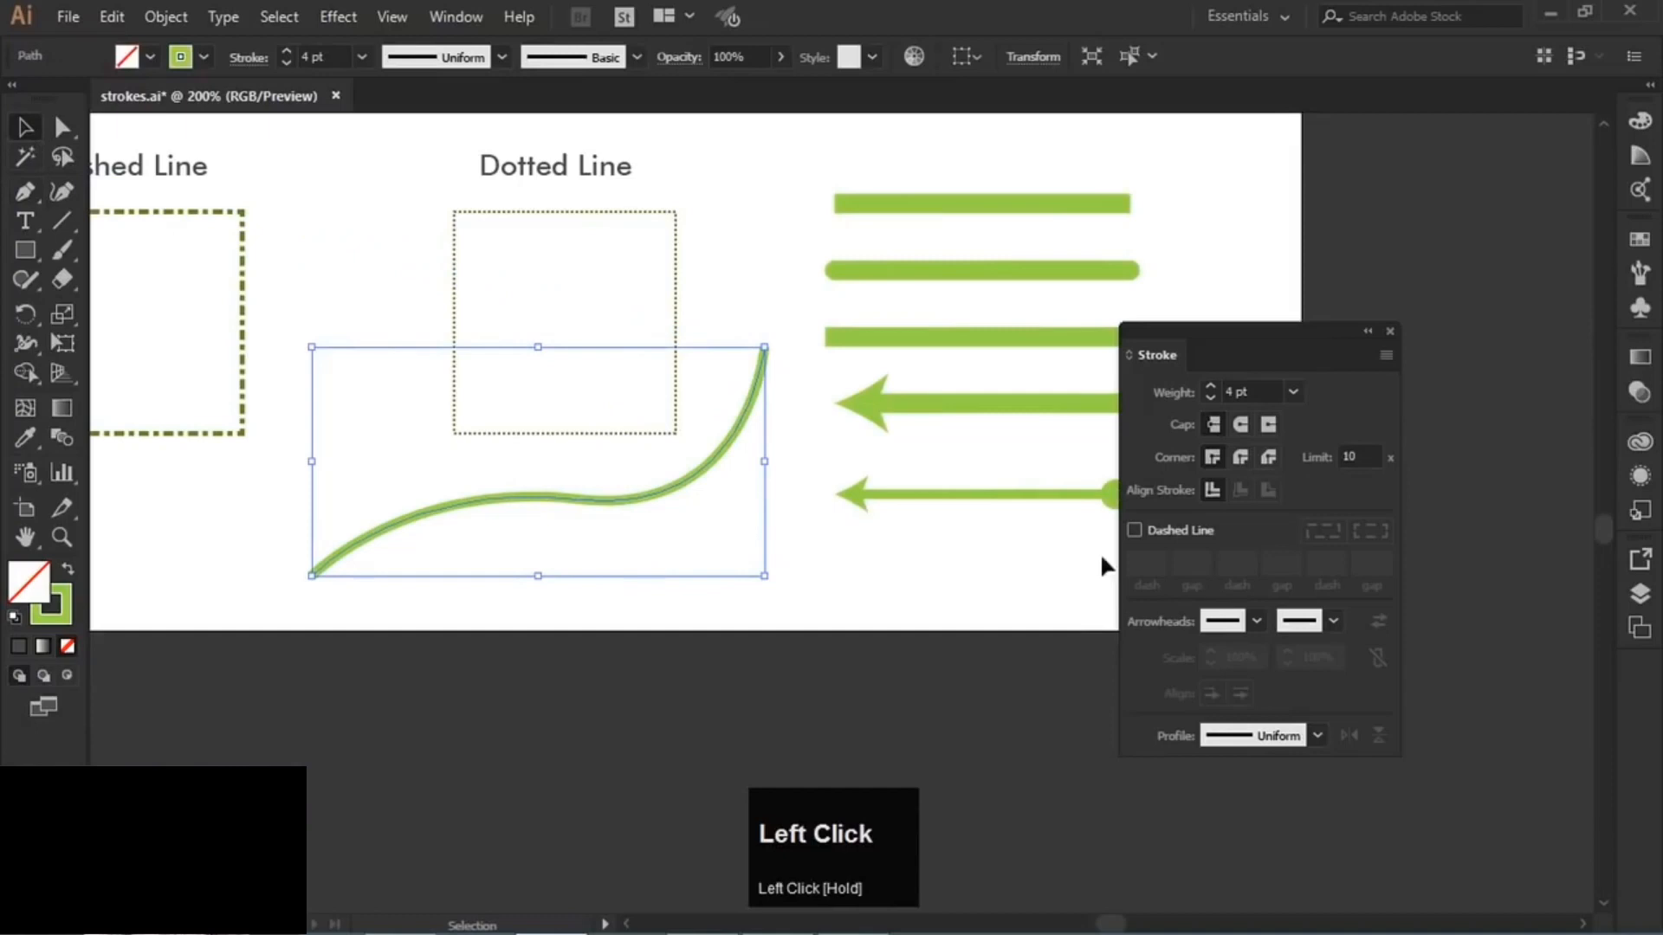
{"action": "left_click", "coordinate": [1247, 622]}
{"action": "left_click_drag", "start_coordinate": [1253, 295], "coordinate": [1081, 420]}
{"action": "left_click", "coordinate": [1080, 422]}
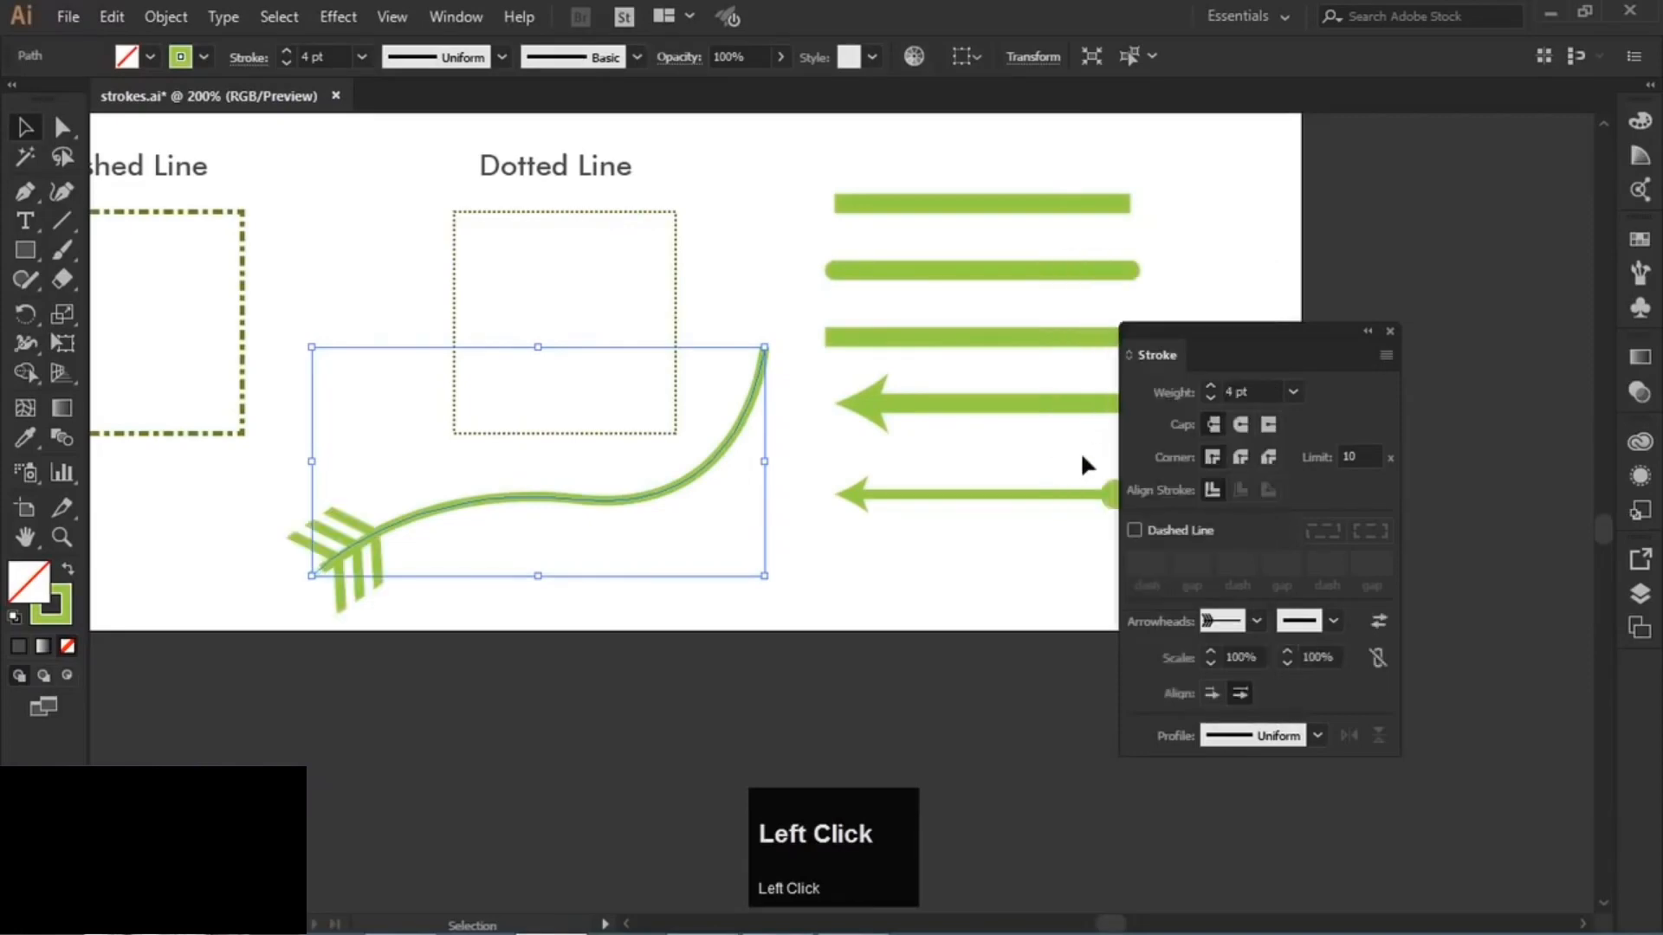
{"action": "left_click", "coordinate": [1334, 620]}
{"action": "left_click", "coordinate": [1219, 387]}
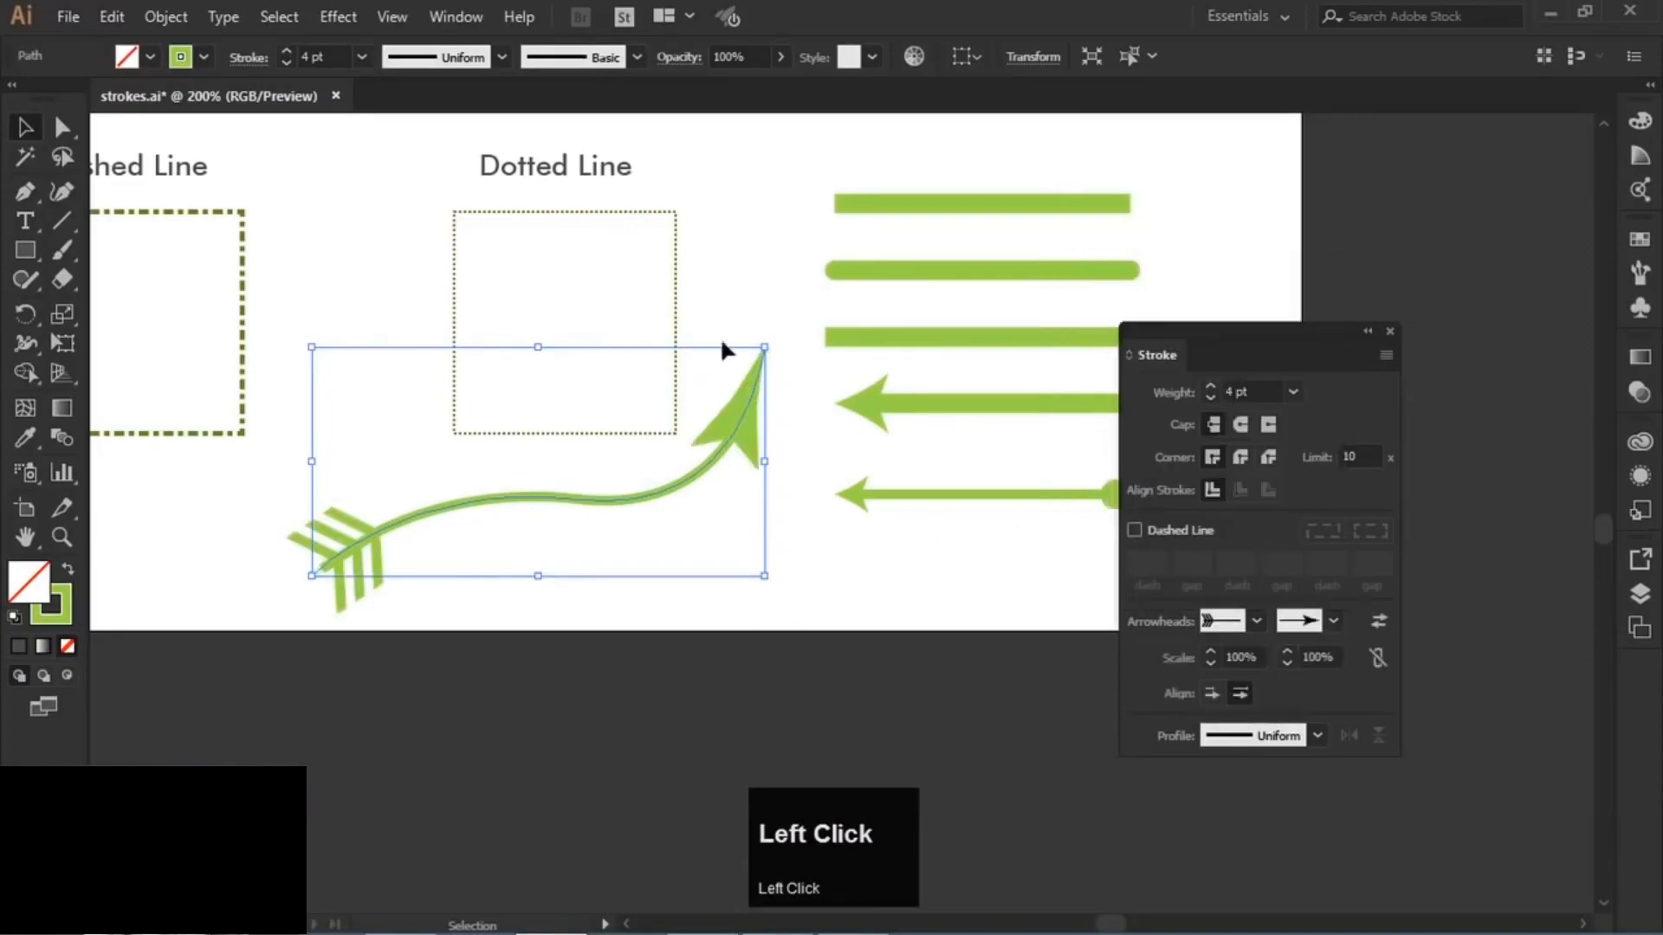
- Set both the start and end arrowhead scales of the curved arrow to 50%
{"action": "left_click", "coordinate": [946, 617]}
{"action": "left_click_drag", "start_coordinate": [740, 526], "coordinate": [705, 364]}
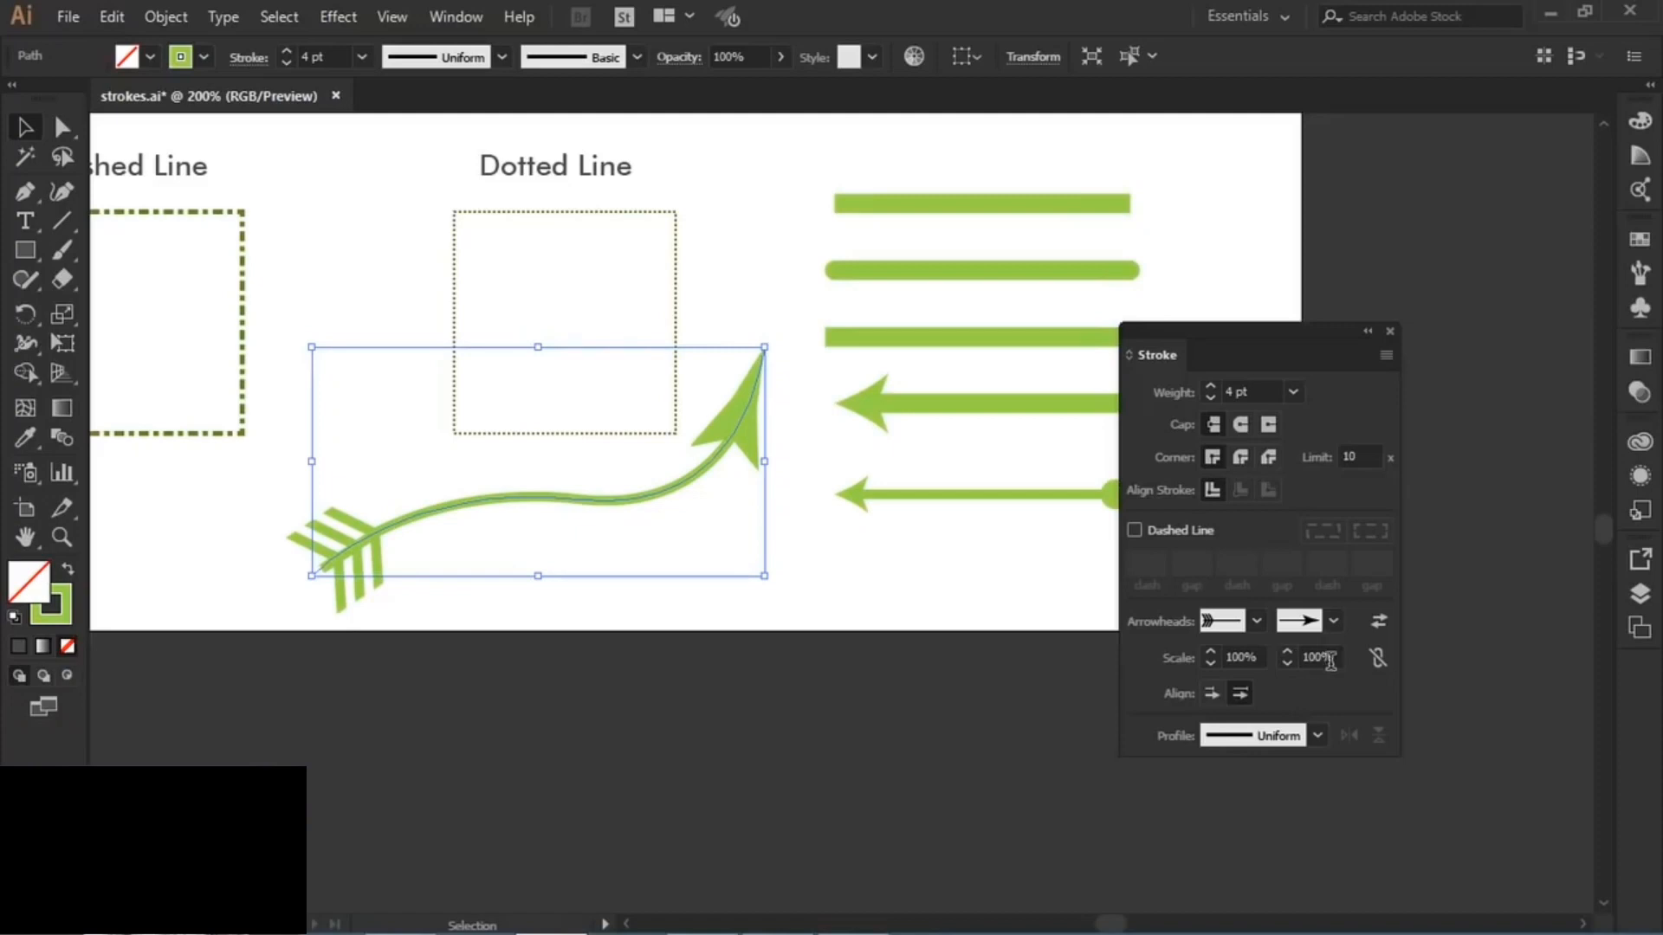
{"action": "left_click_drag", "start_coordinate": [1331, 661], "coordinate": [1271, 671]}
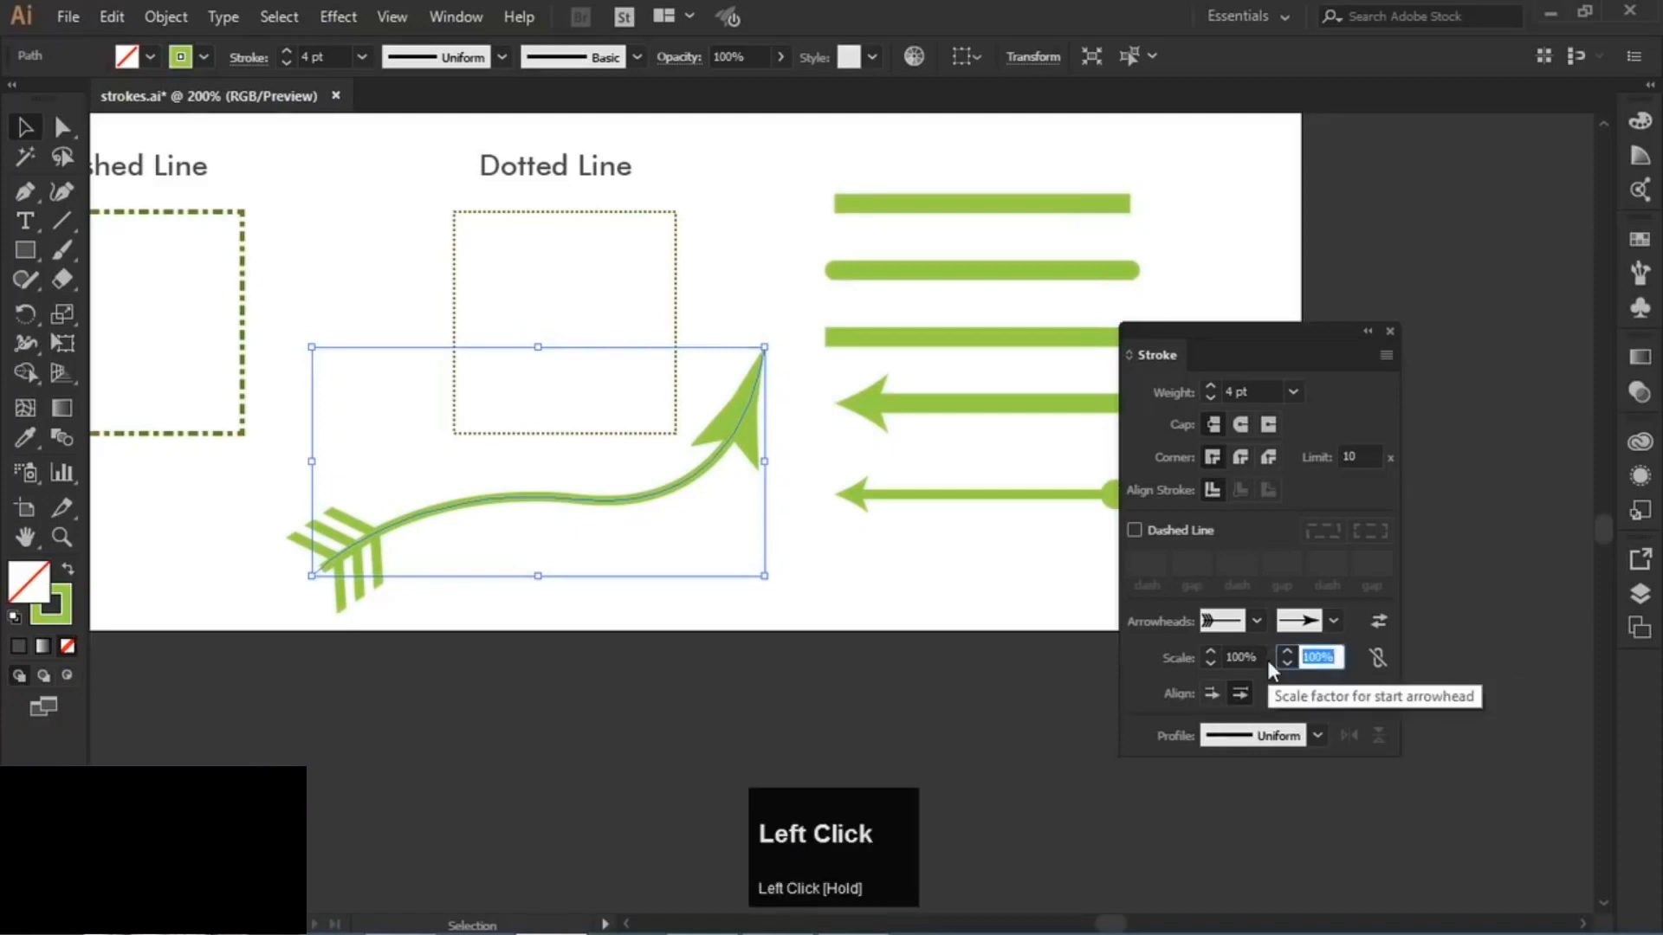
{"action": "type", "text": "50"}
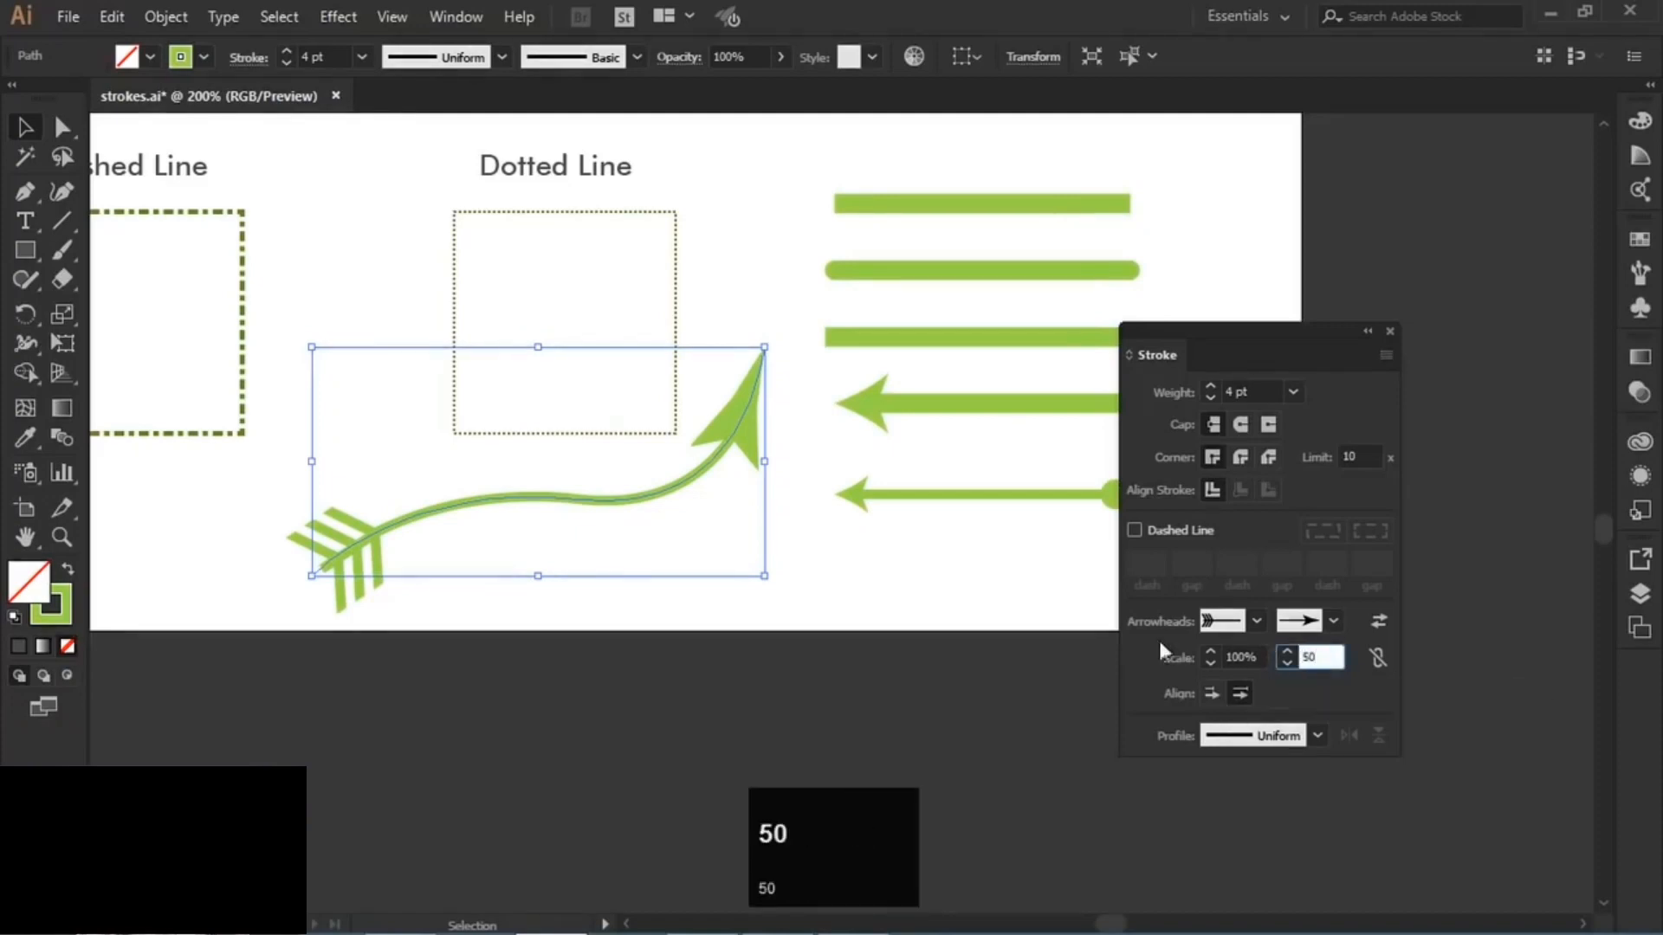
{"action": "left_click", "coordinate": [1254, 658]}
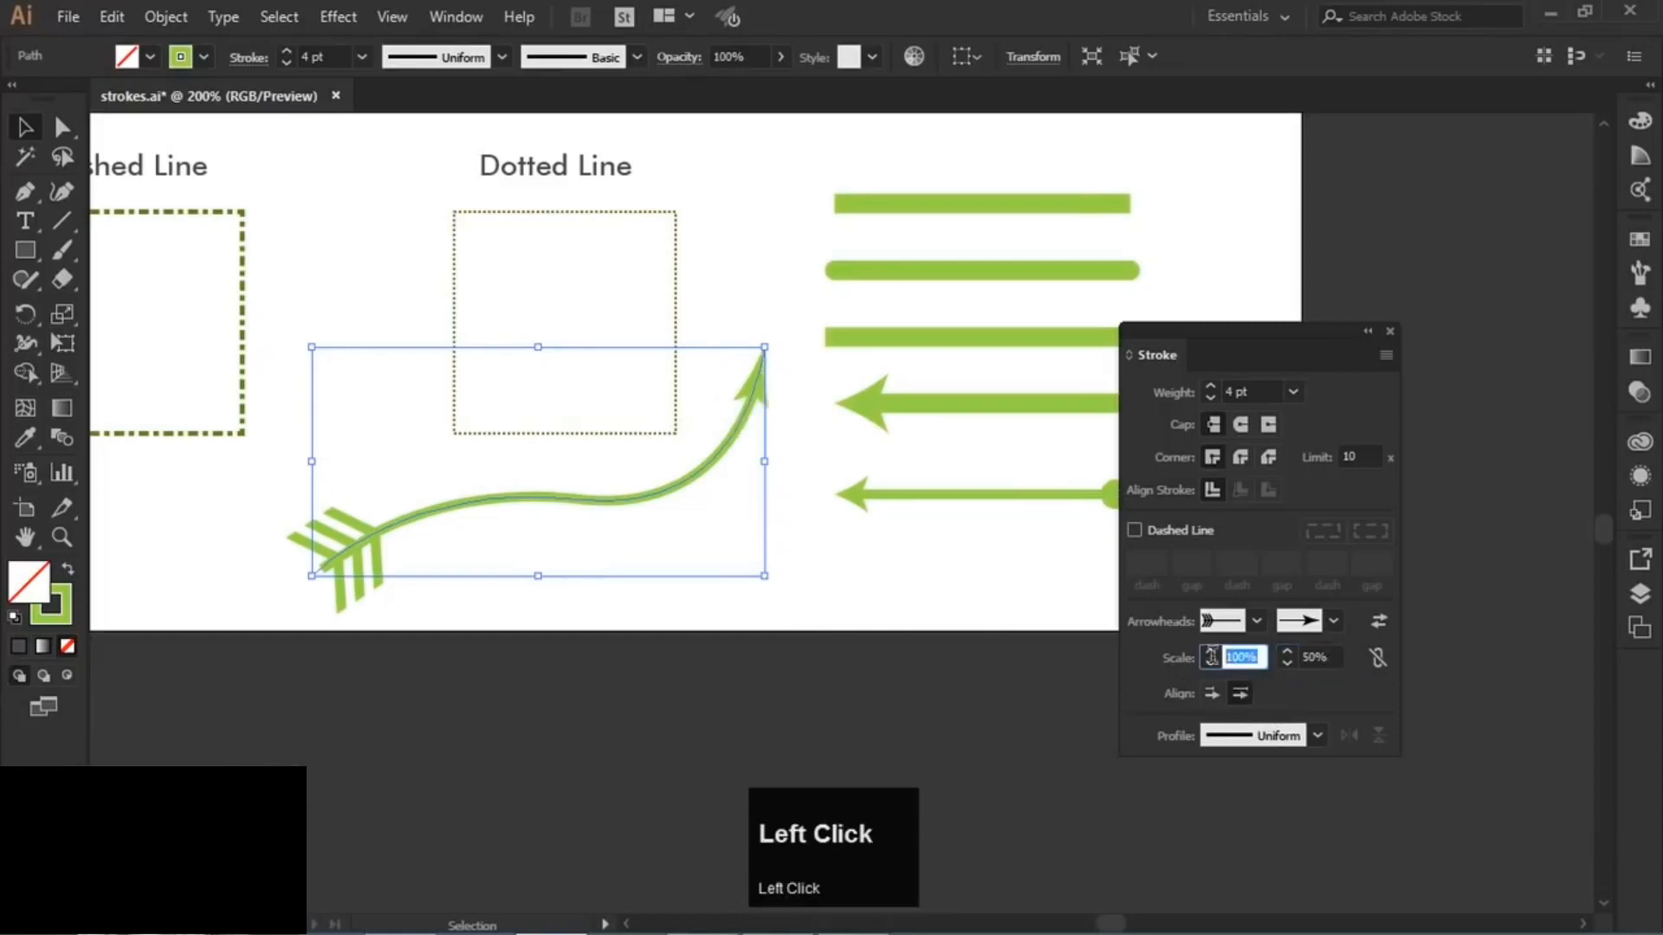
{"action": "left_click_drag", "start_coordinate": [1213, 657], "coordinate": [1198, 661]}
{"action": "type", "text": "50"}
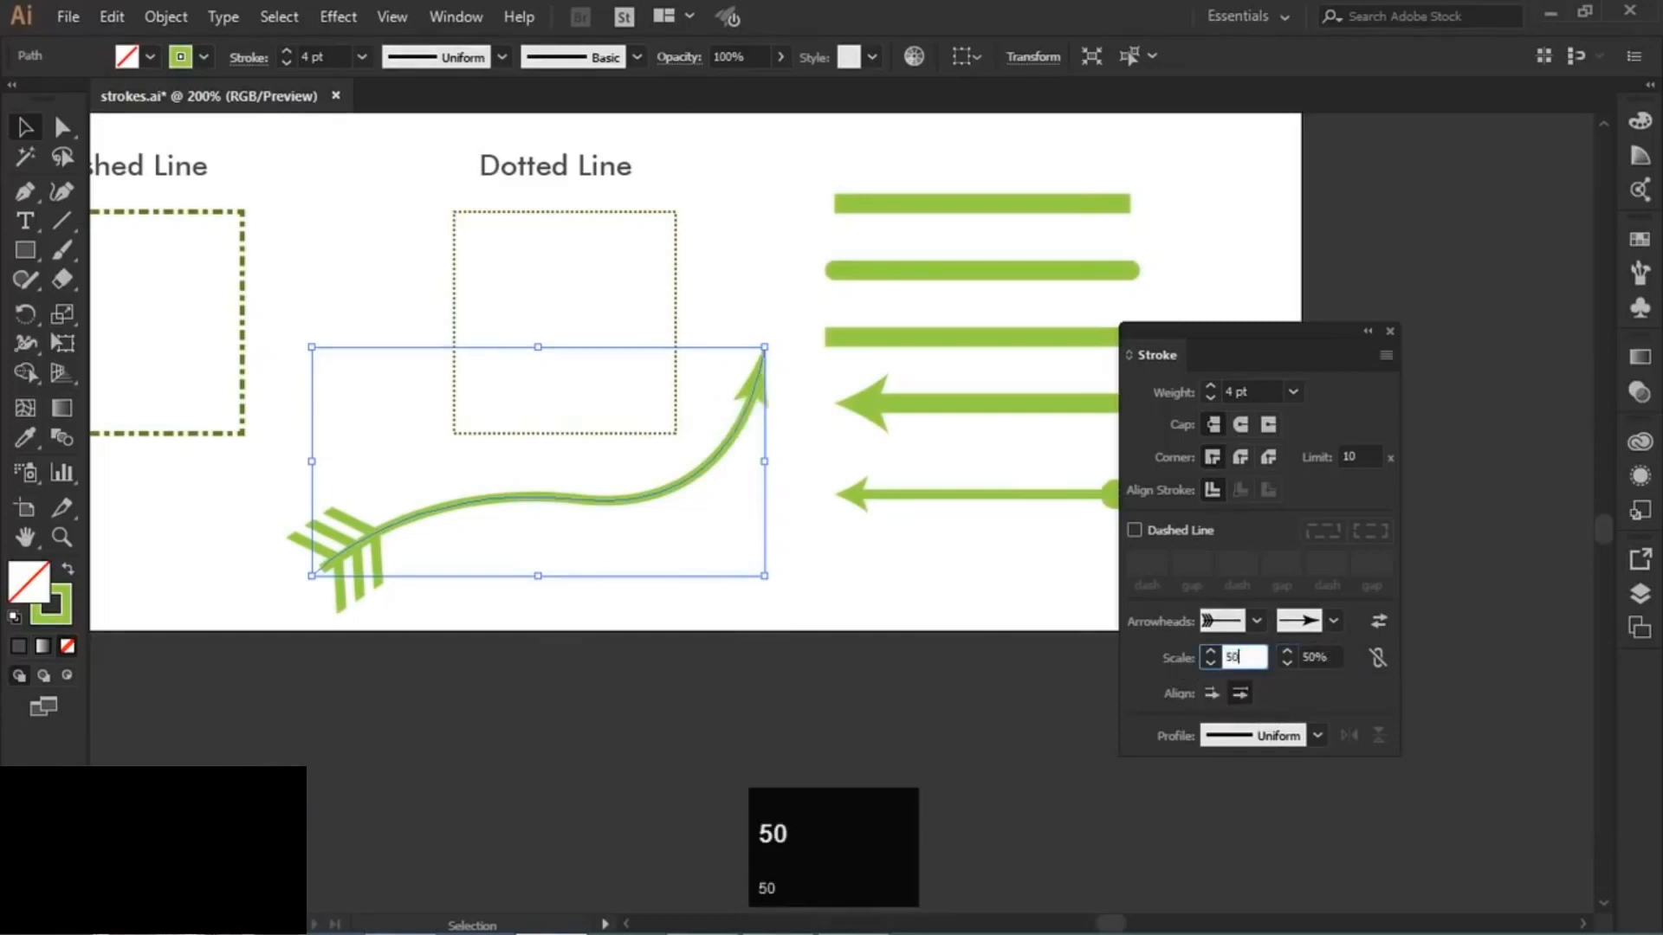
{"action": "key", "text": "Return"}
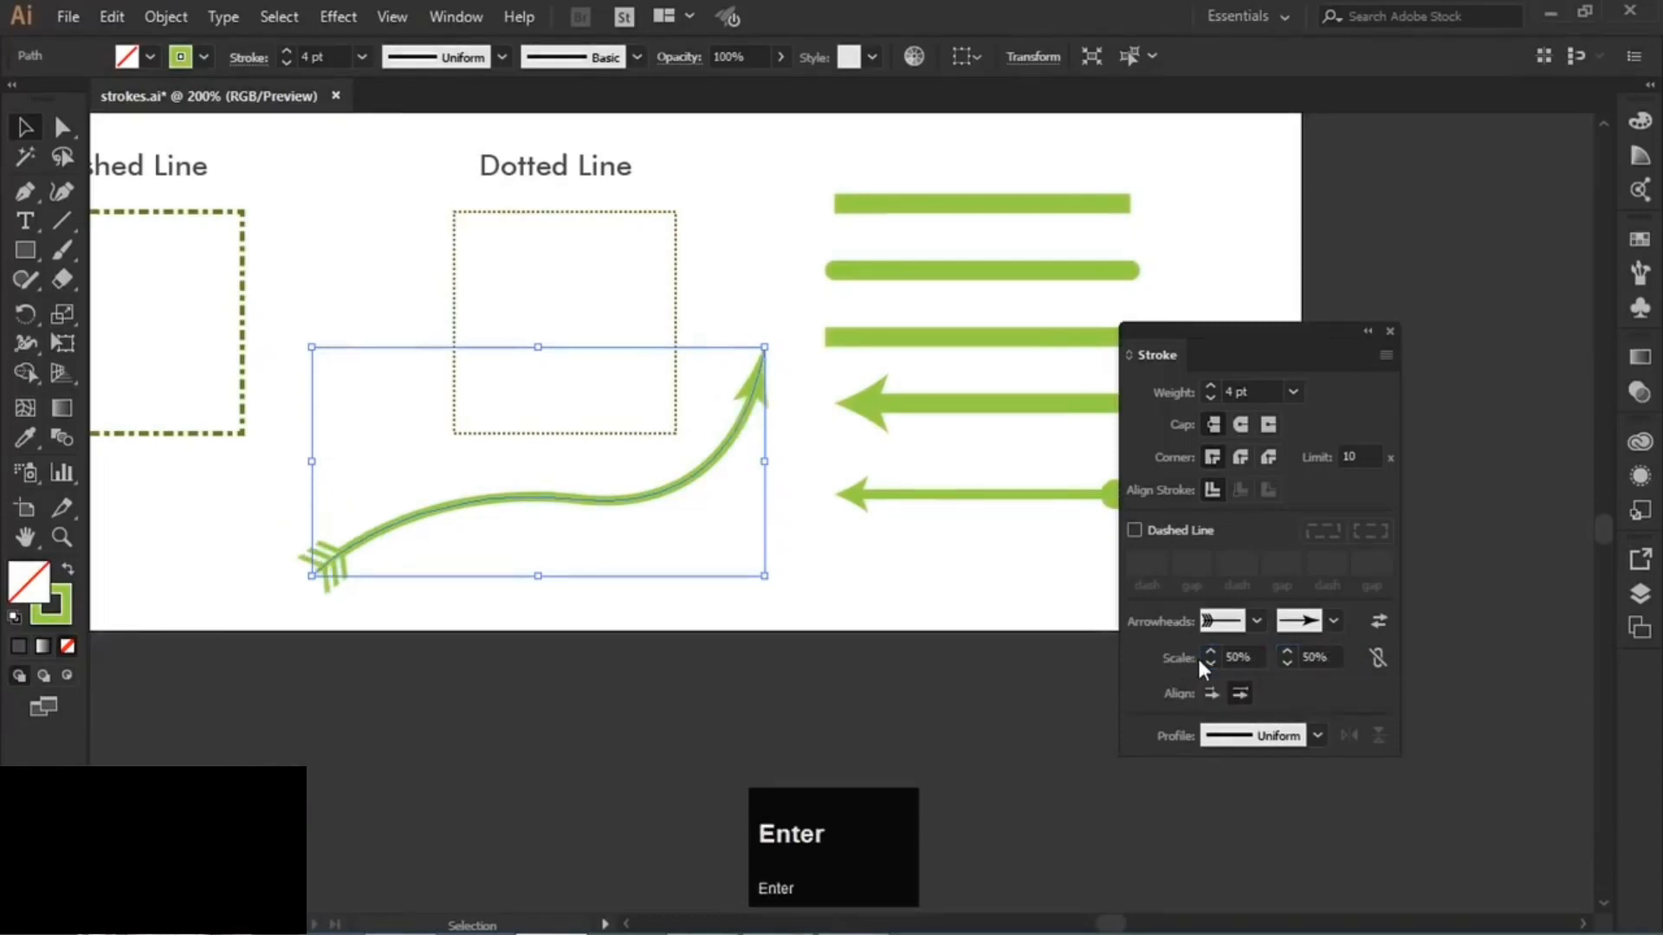
- Align the curved path's arrowheads so that their tips extend beyond the ends of the path
{"action": "left_click", "coordinate": [866, 597]}
{"action": "scroll", "coordinate": [524, 482], "scroll_direction": "down", "scroll_amount": 1, "text": "alt"}
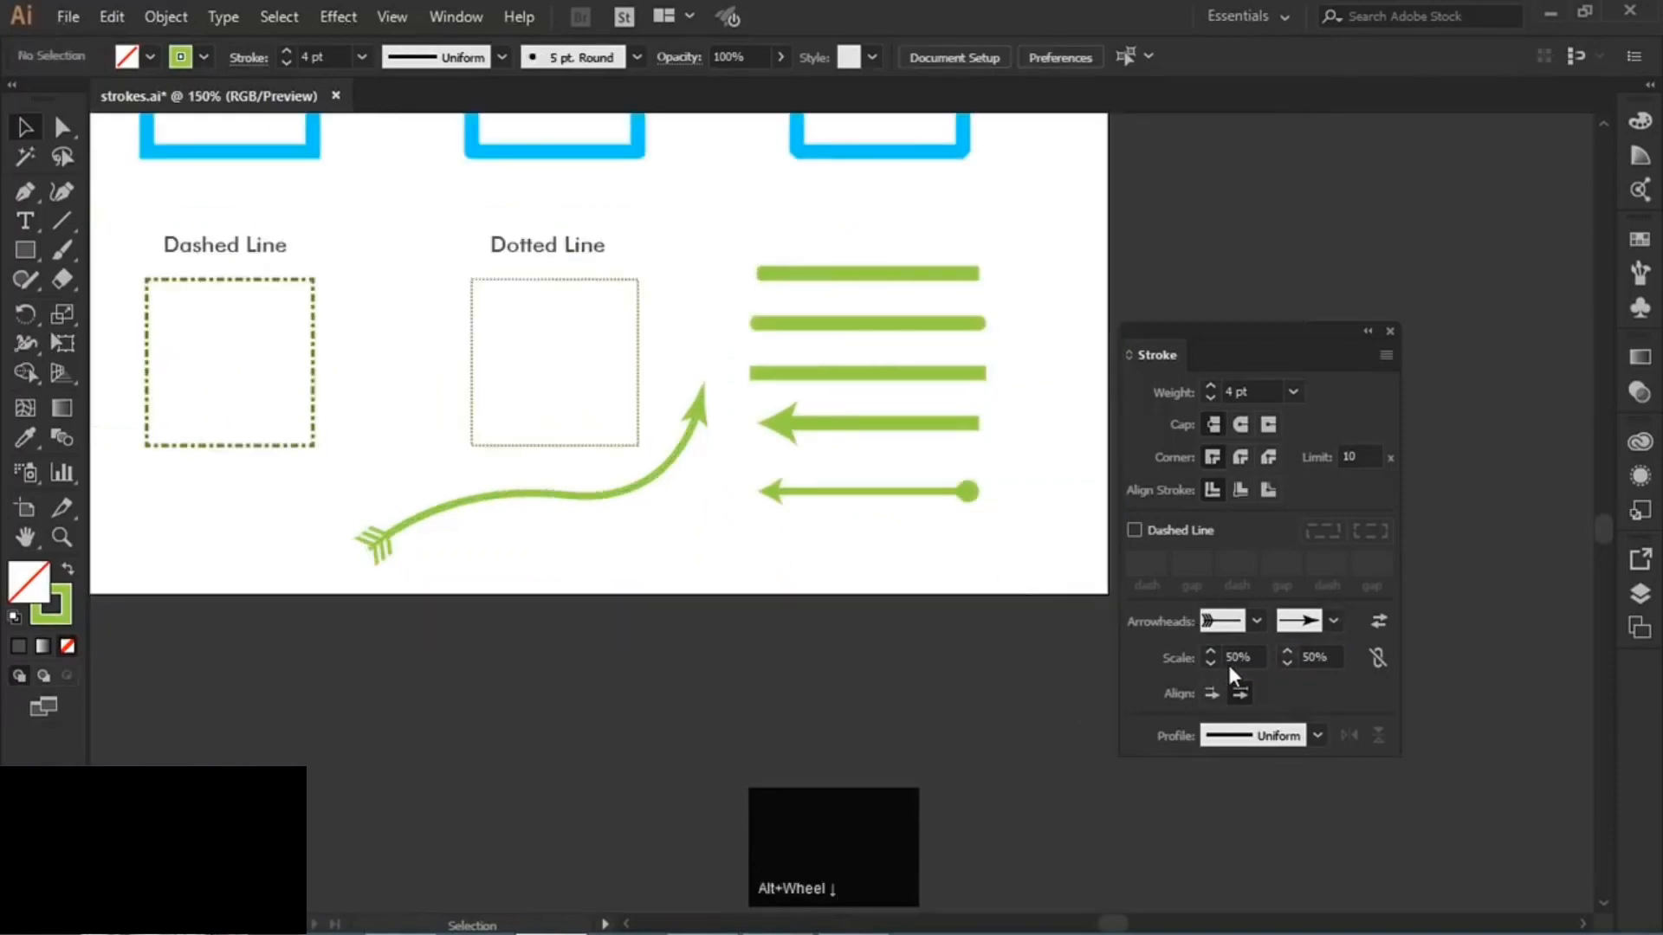
{"action": "scroll", "coordinate": [695, 405], "scroll_direction": "up", "scroll_amount": 6, "text": "alt"}
{"action": "scroll", "coordinate": [698, 401], "scroll_direction": "up", "scroll_amount": 1, "text": "alt"}
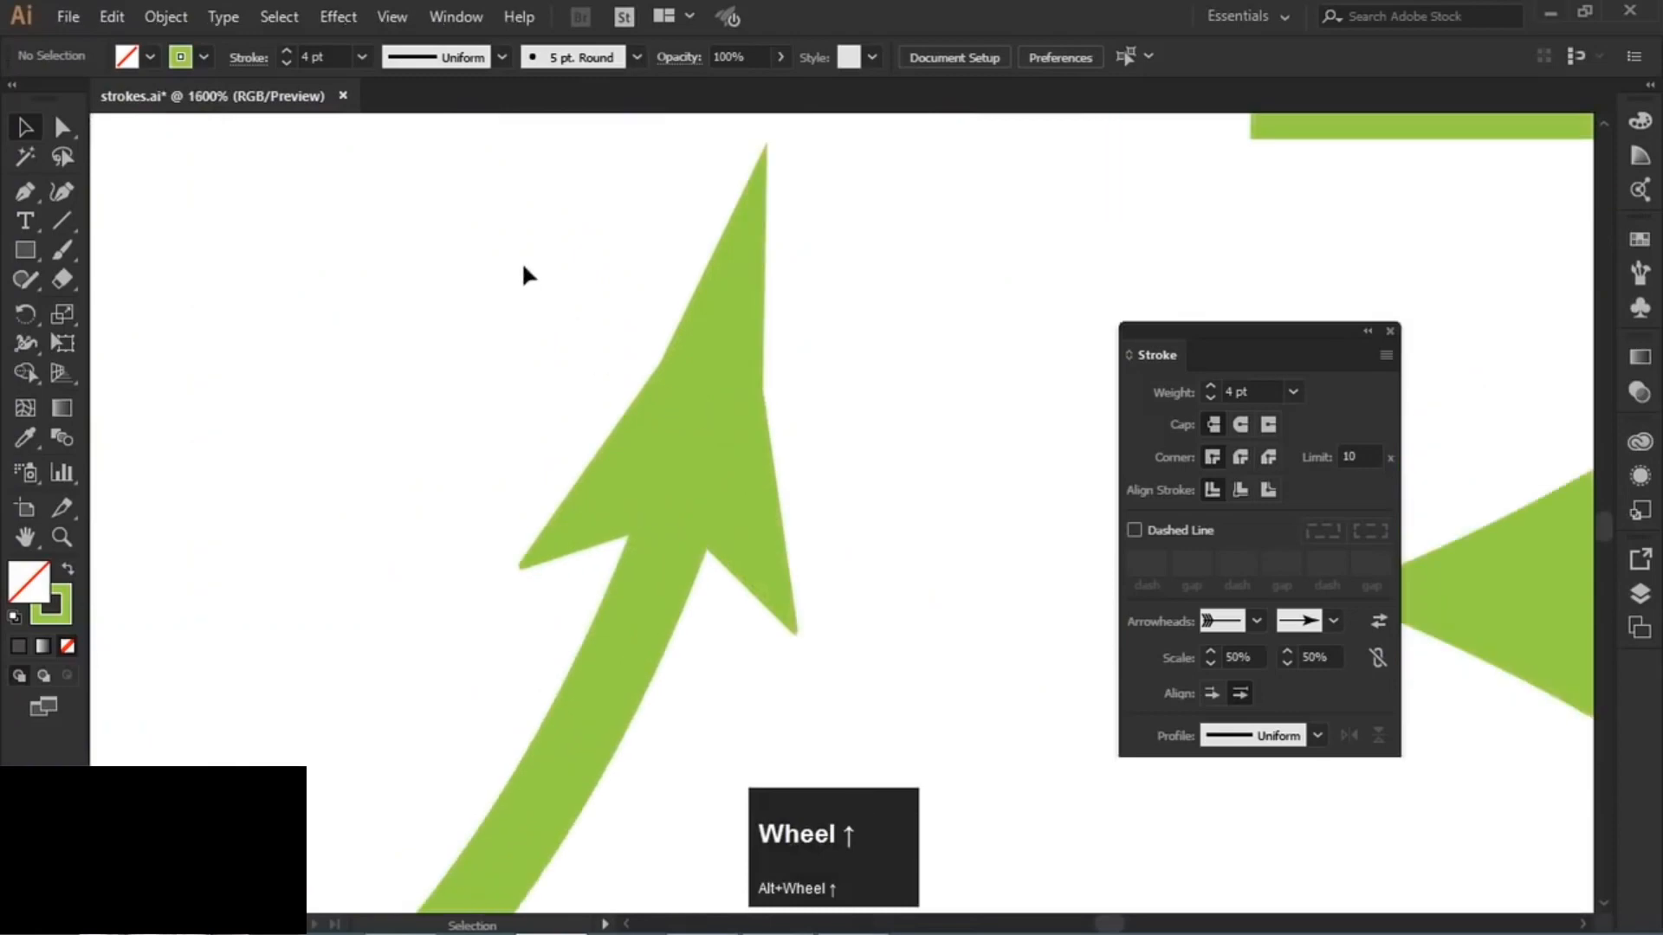
{"action": "left_click_drag", "start_coordinate": [522, 263], "coordinate": [837, 537]}
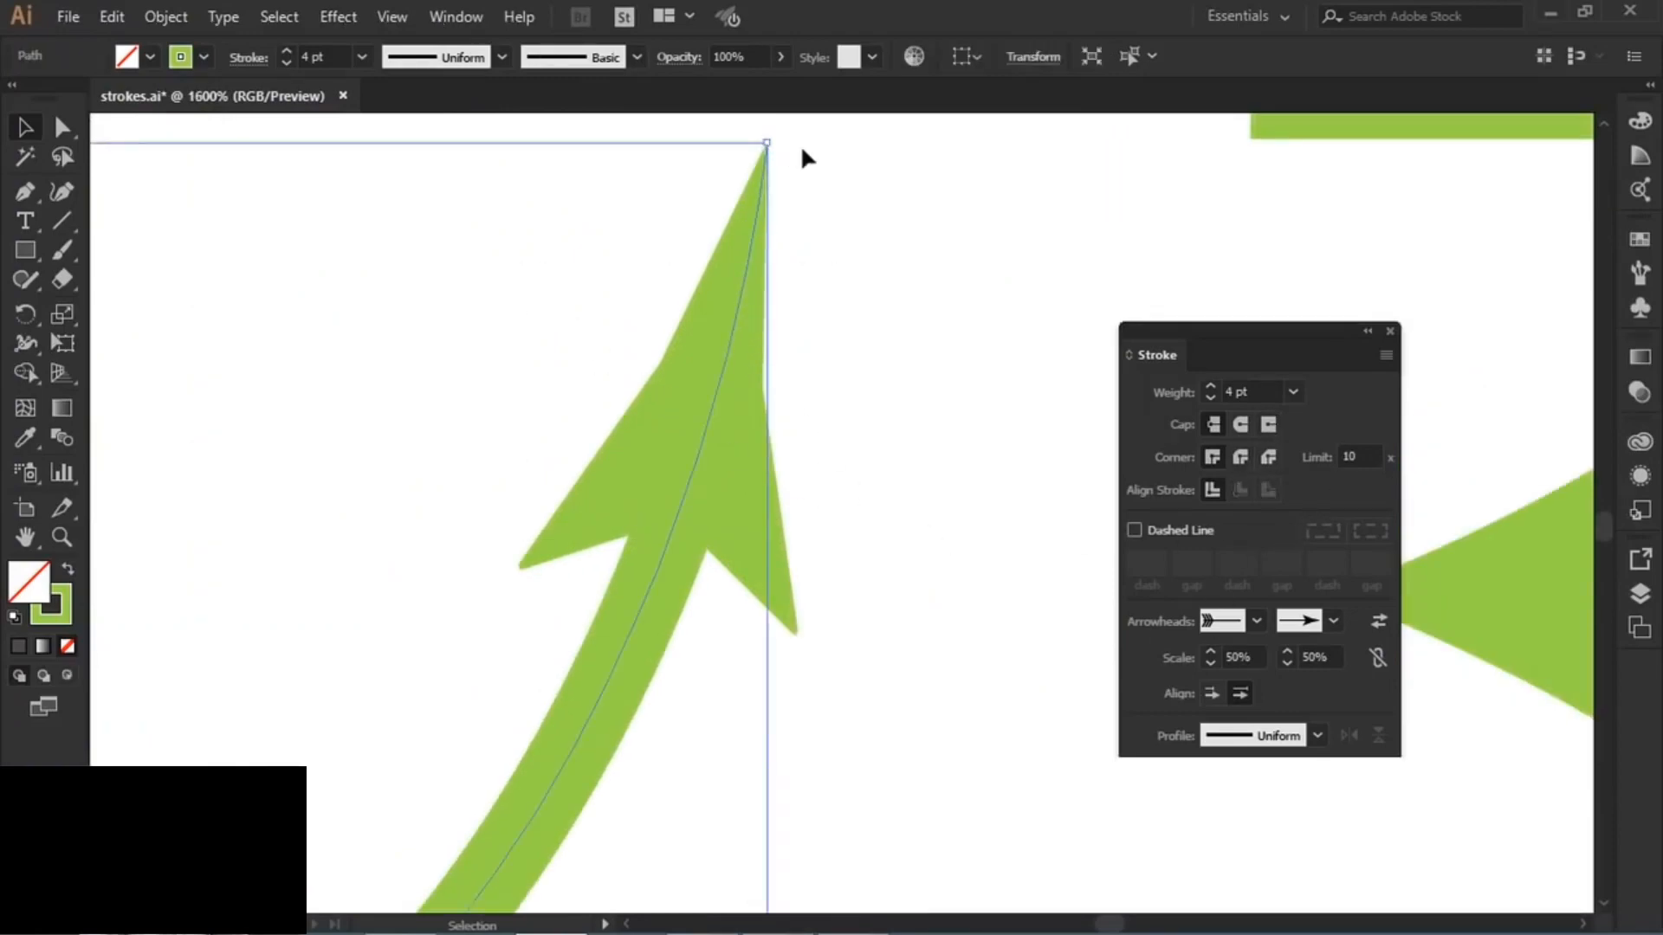
{"action": "key", "text": "a"}
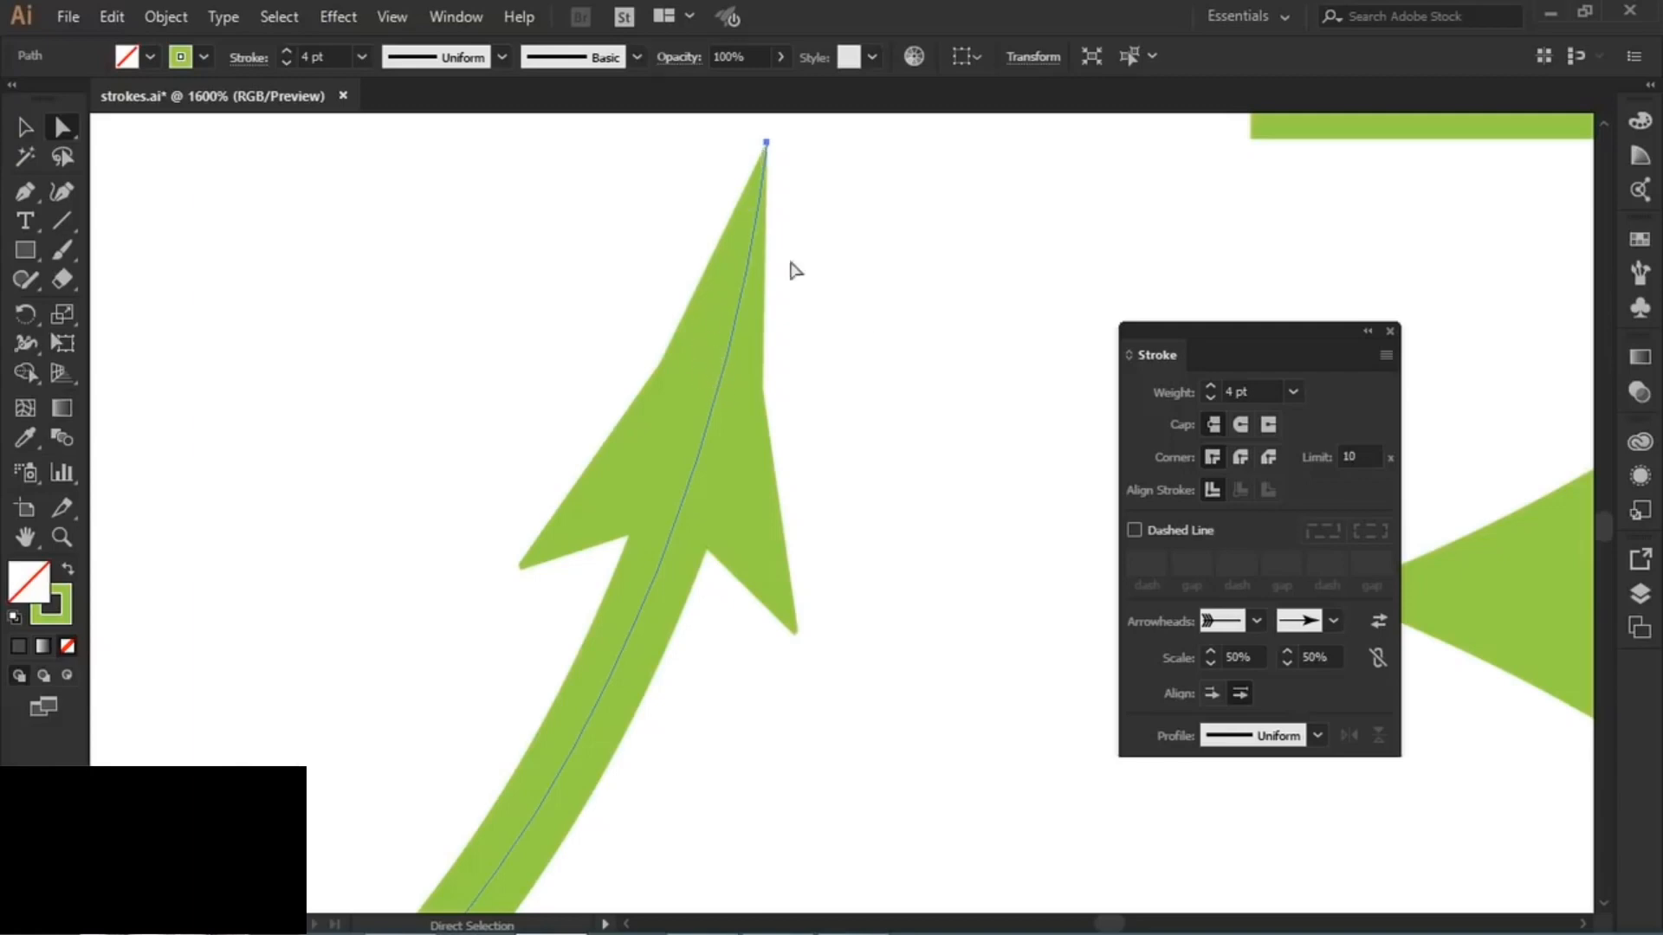
{"action": "left_click", "coordinate": [1208, 694]}
{"action": "scroll", "coordinate": [798, 376], "scroll_direction": "down", "scroll_amount": 2}
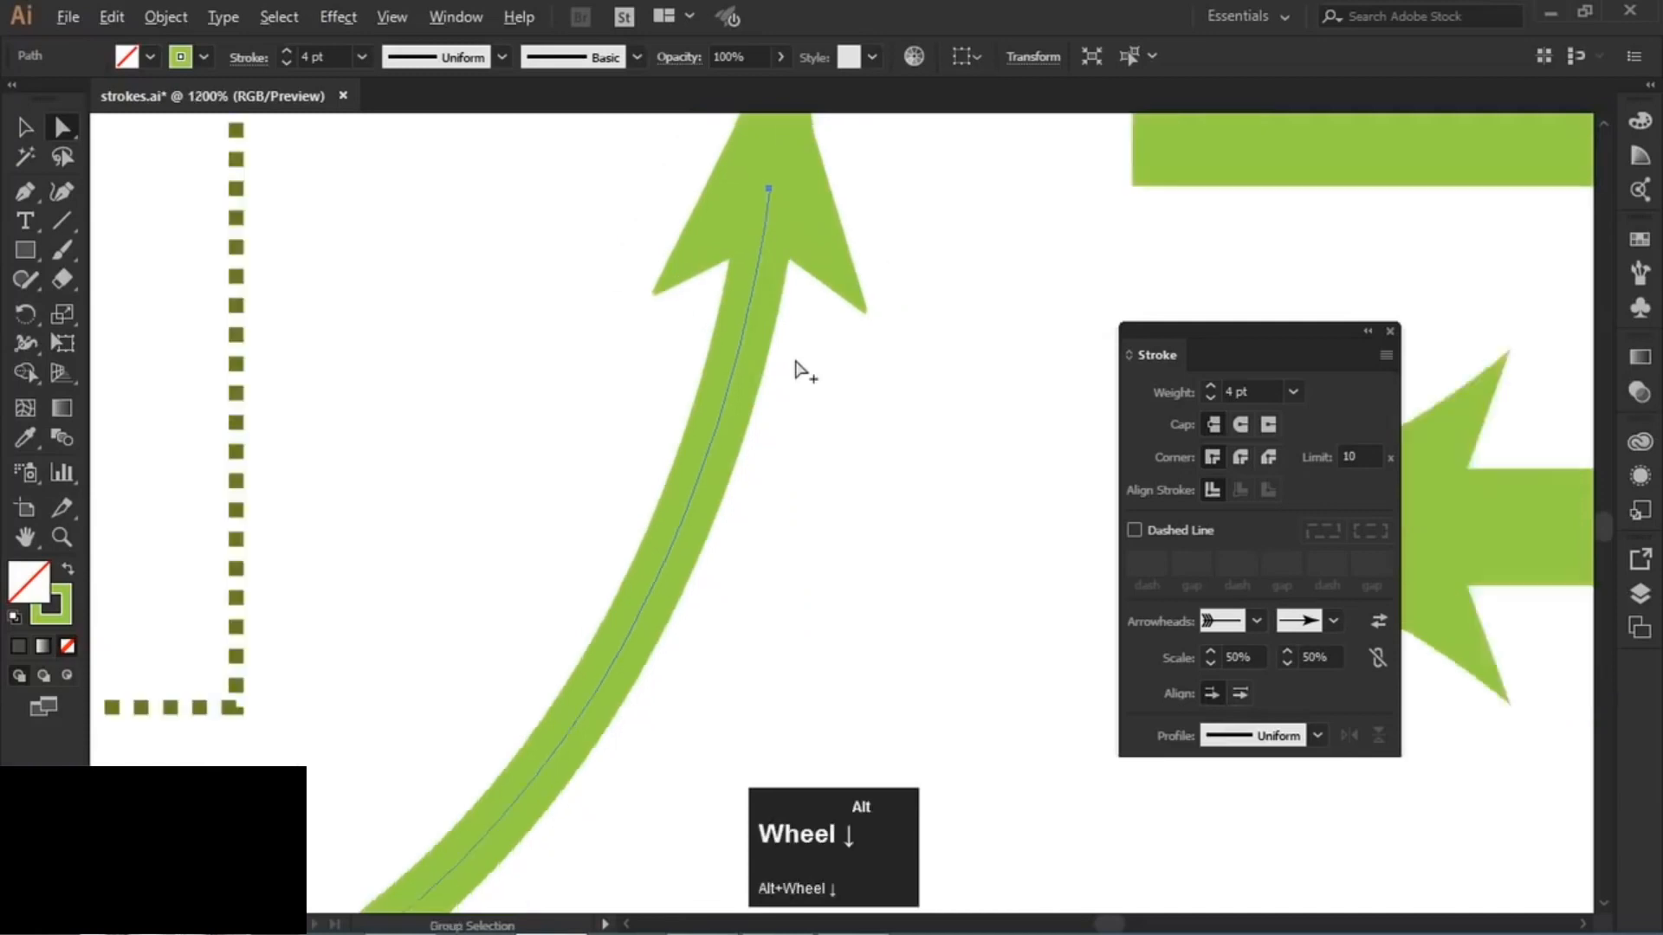
{"action": "left_click_drag", "start_coordinate": [892, 253], "coordinate": [859, 425]}
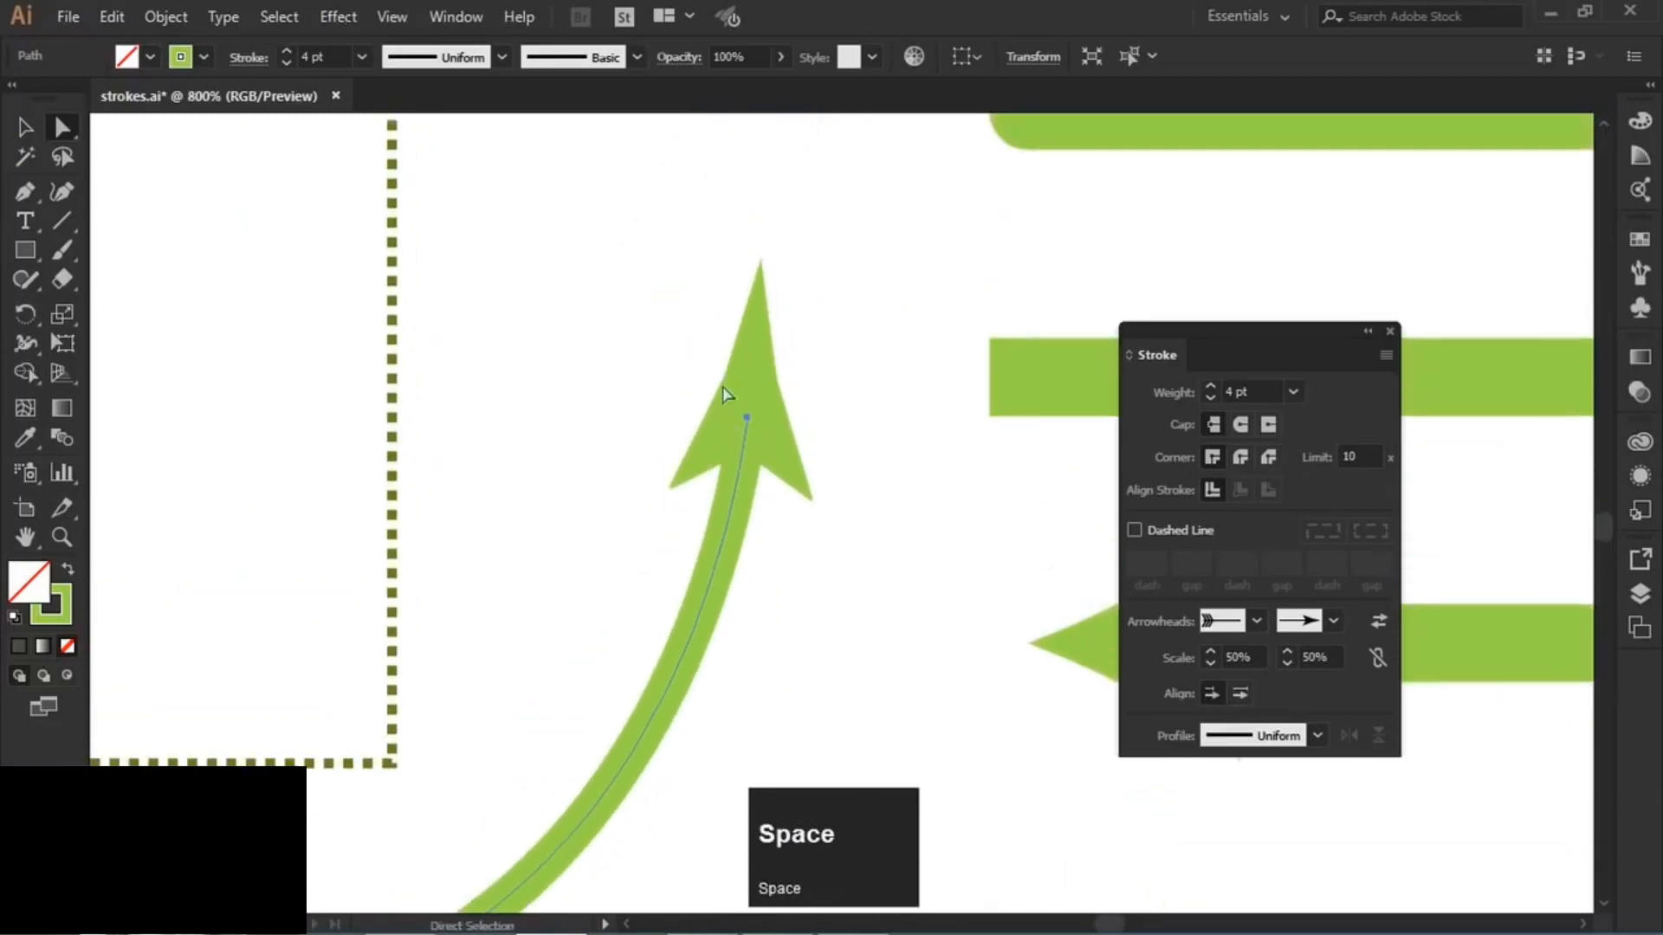
- Try Arrow 8 and Arrow 13 in turn as the curved path's end arrowhead
{"action": "left_click", "coordinate": [1323, 619]}
{"action": "left_click", "coordinate": [1220, 464]}
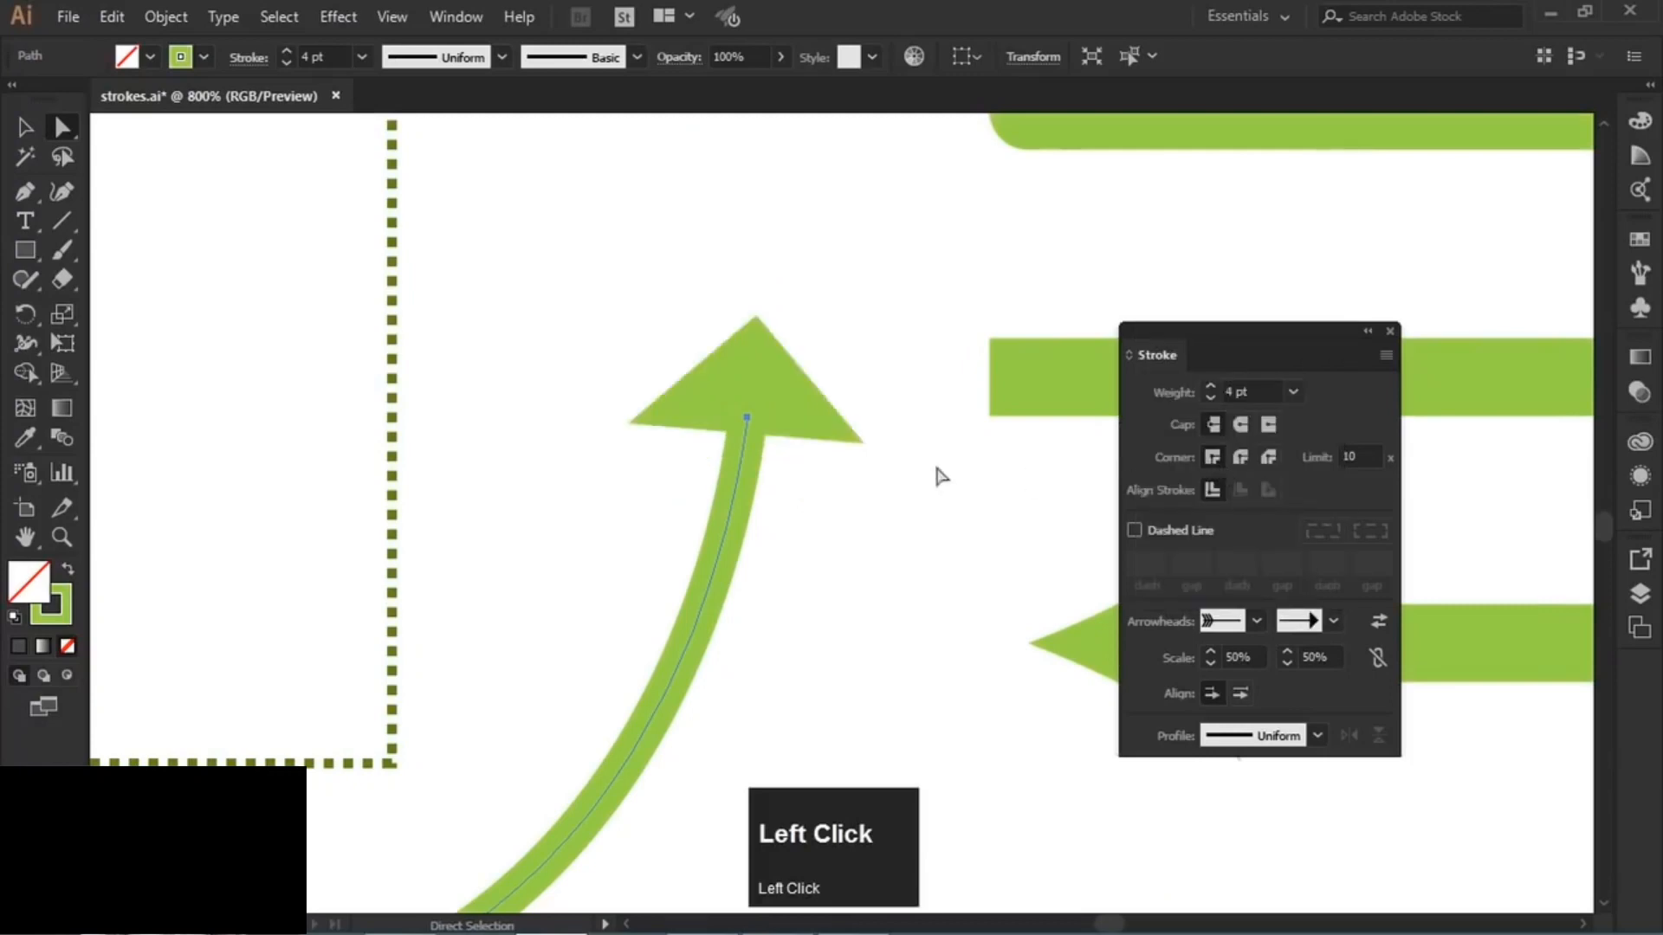
{"action": "left_click", "coordinate": [1332, 621]}
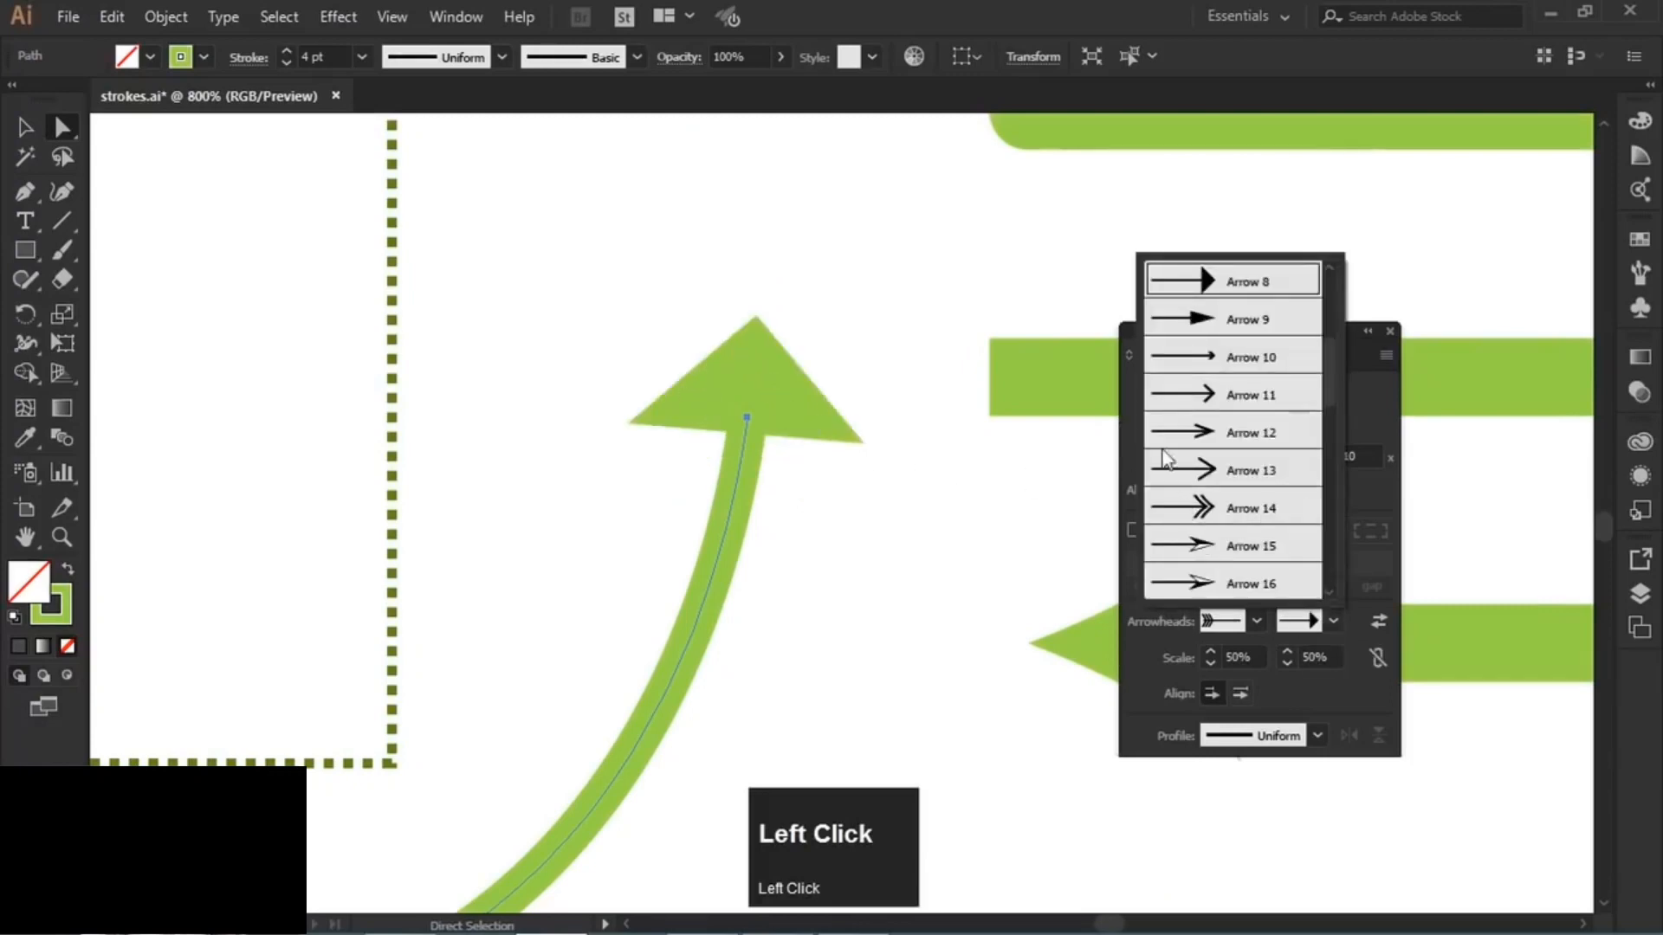
{"action": "left_click", "coordinate": [1187, 466]}
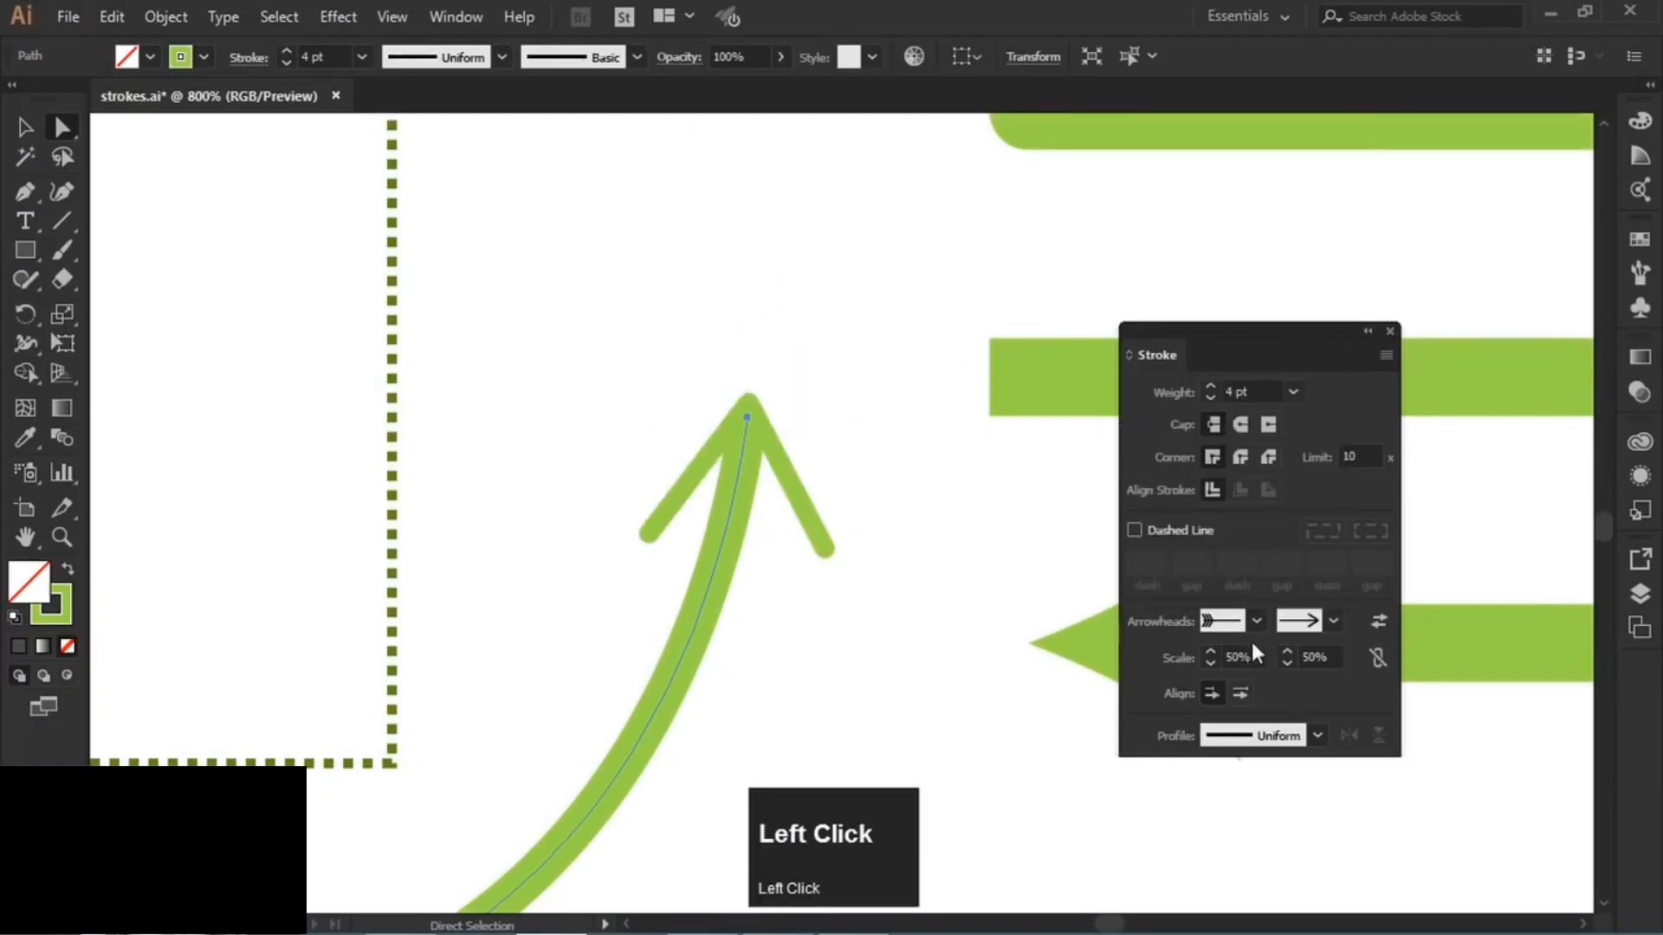
- Switch the arrow alignment between tip at the path end and tip beyond the path end to compare both placements
{"action": "left_click", "coordinate": [1235, 693]}
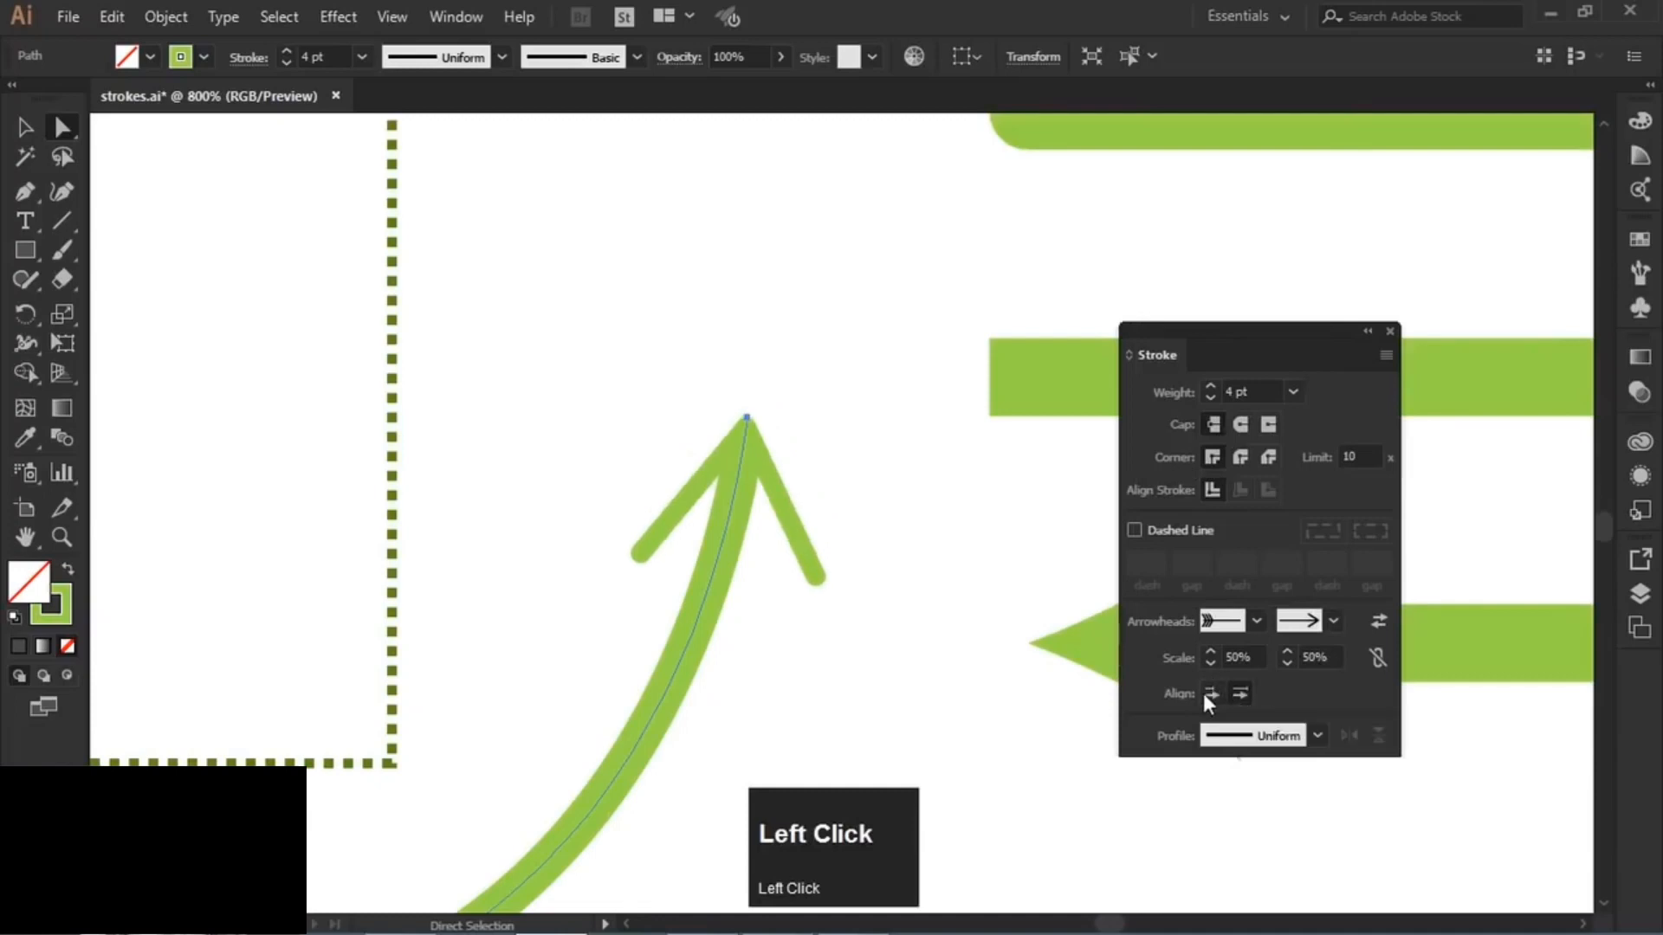
{"action": "left_click", "coordinate": [1210, 693]}
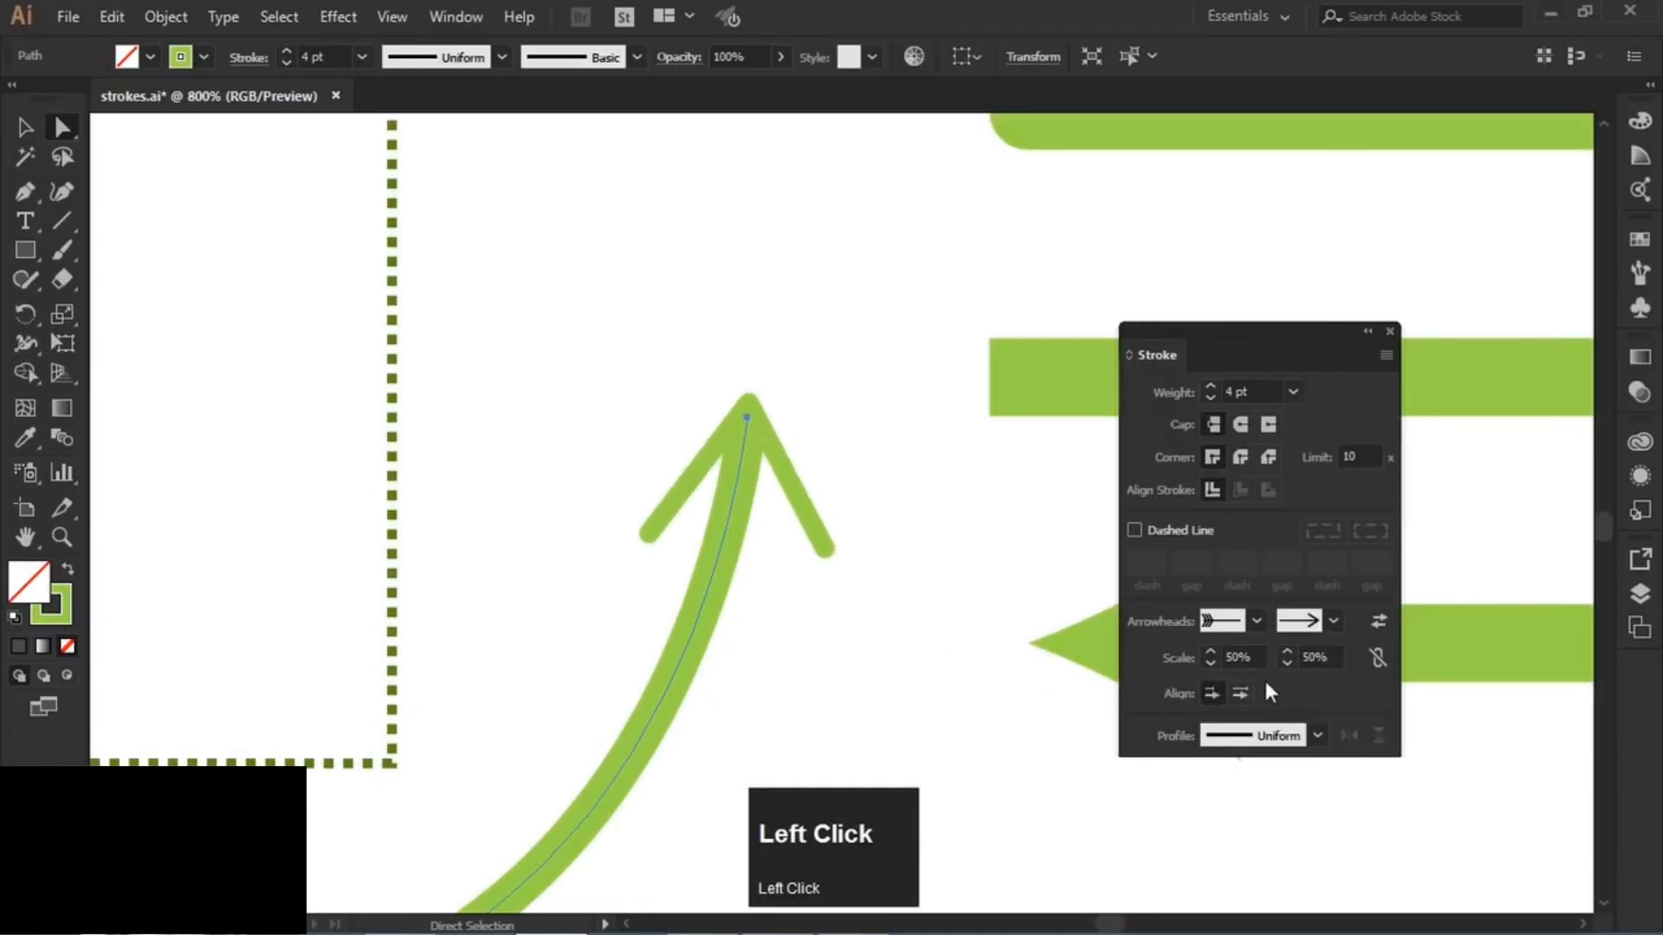
{"action": "left_click", "coordinate": [1333, 620]}
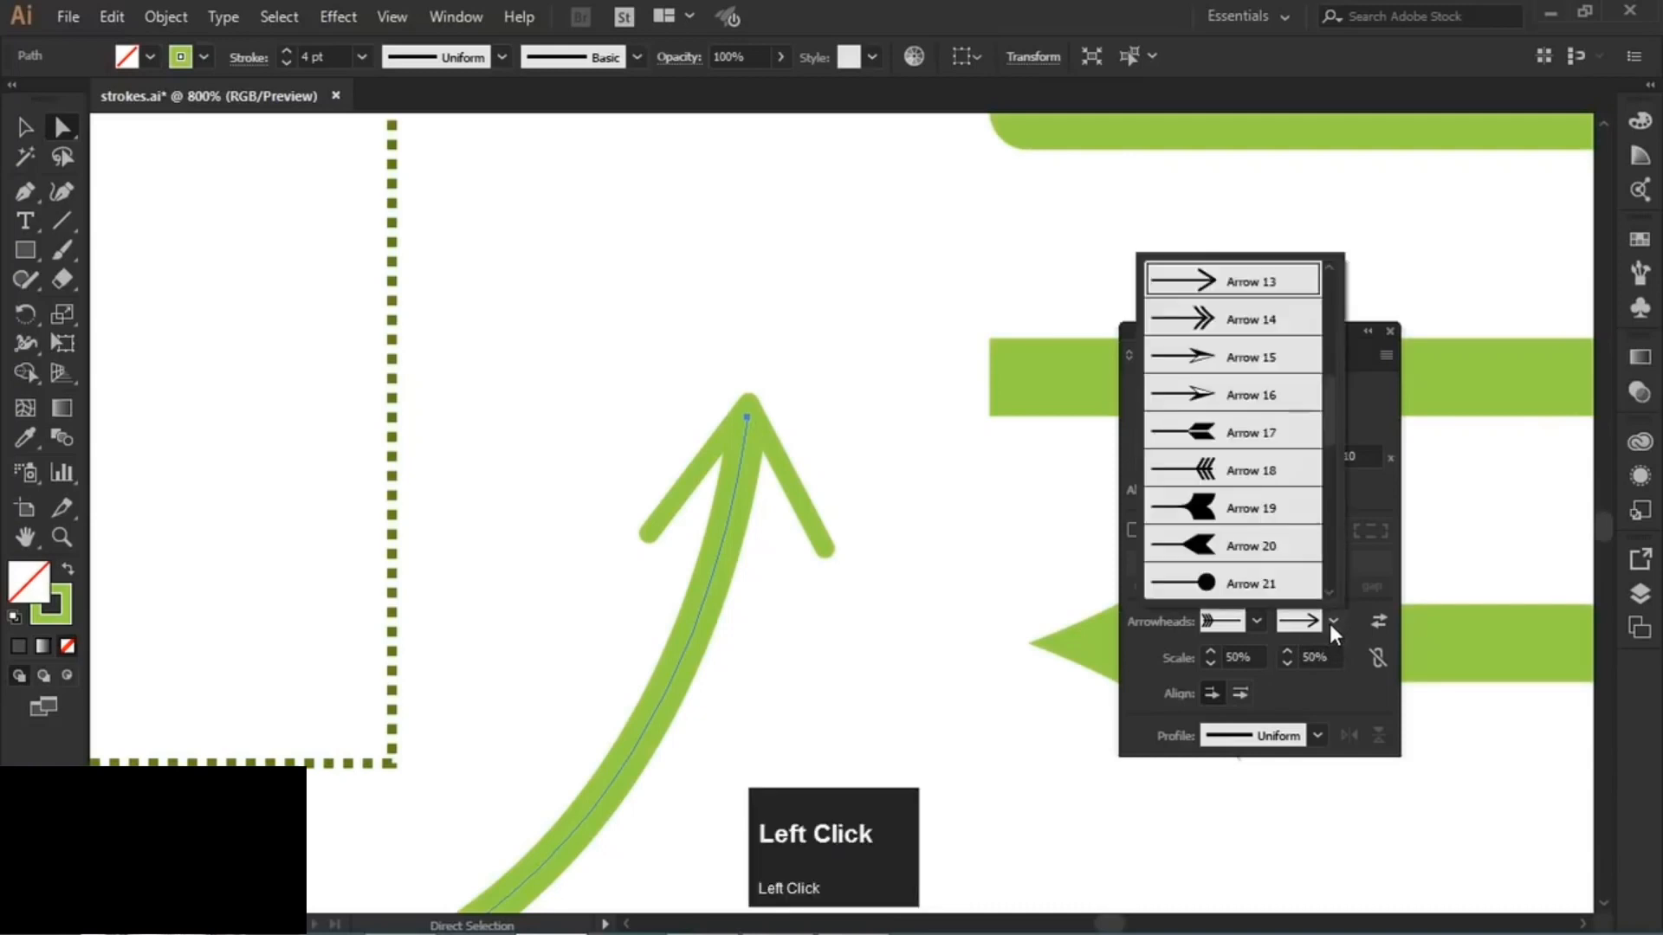
{"action": "scroll", "coordinate": [1249, 365], "scroll_direction": "up", "scroll_amount": 3}
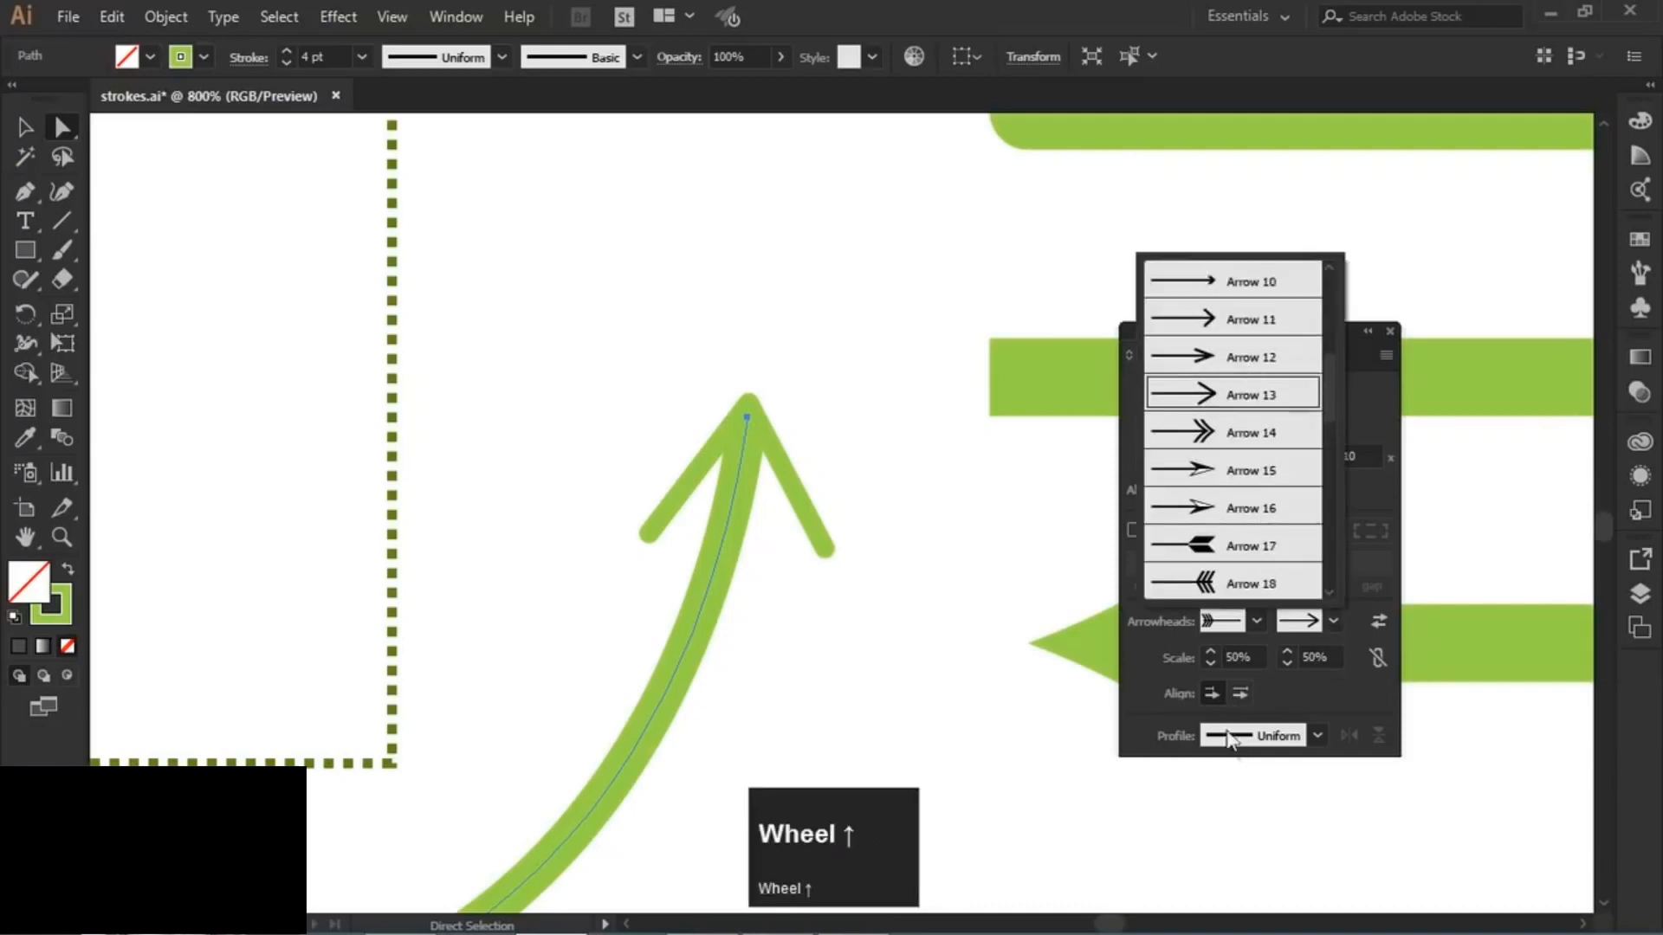
{"action": "left_click", "coordinate": [1237, 693]}
{"action": "left_click", "coordinate": [1236, 692]}
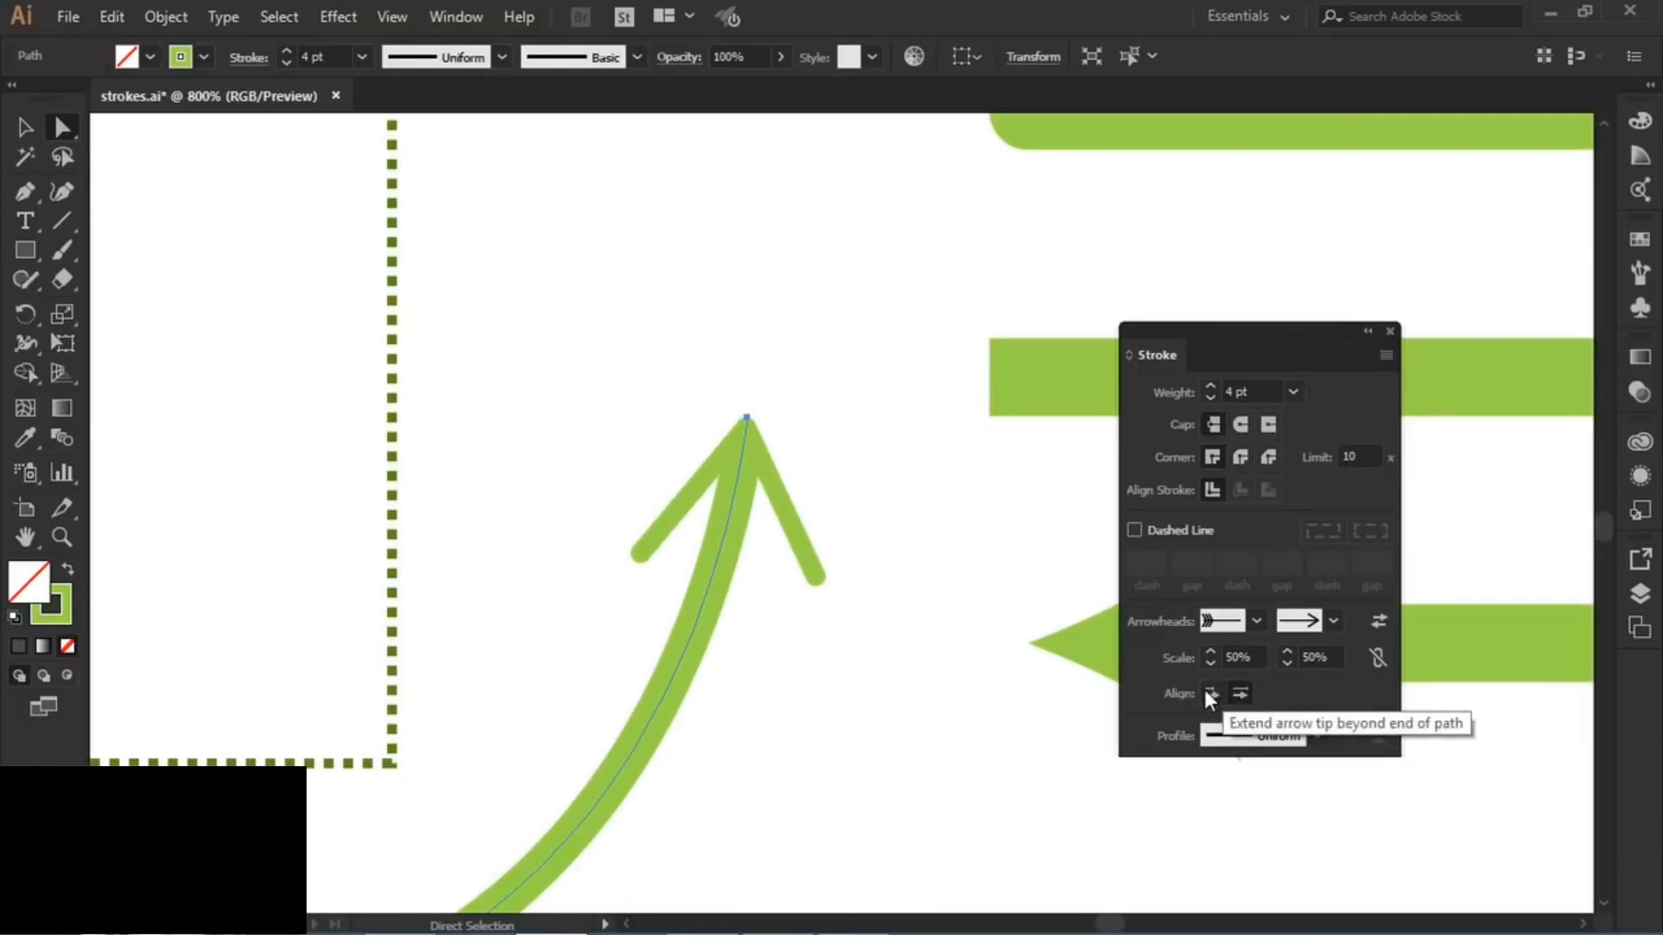
{"action": "left_click", "coordinate": [1204, 690]}
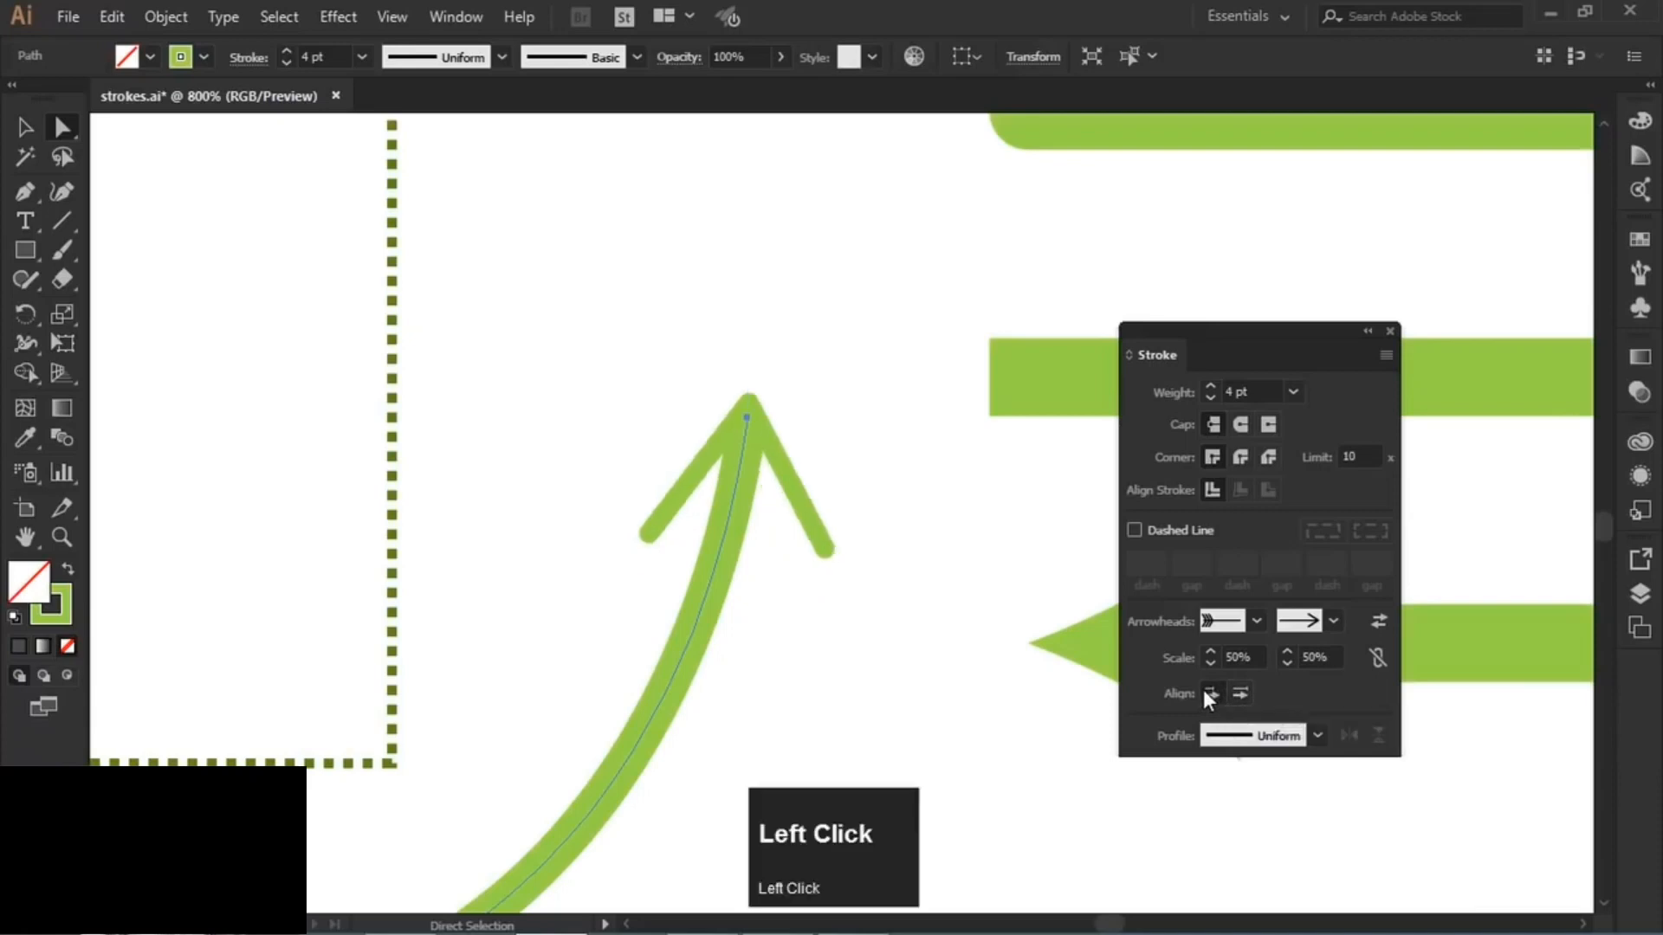
- Change the curved path's end arrowhead to a slender solid triangle and deselect the path
{"action": "left_click", "coordinate": [1332, 621]}
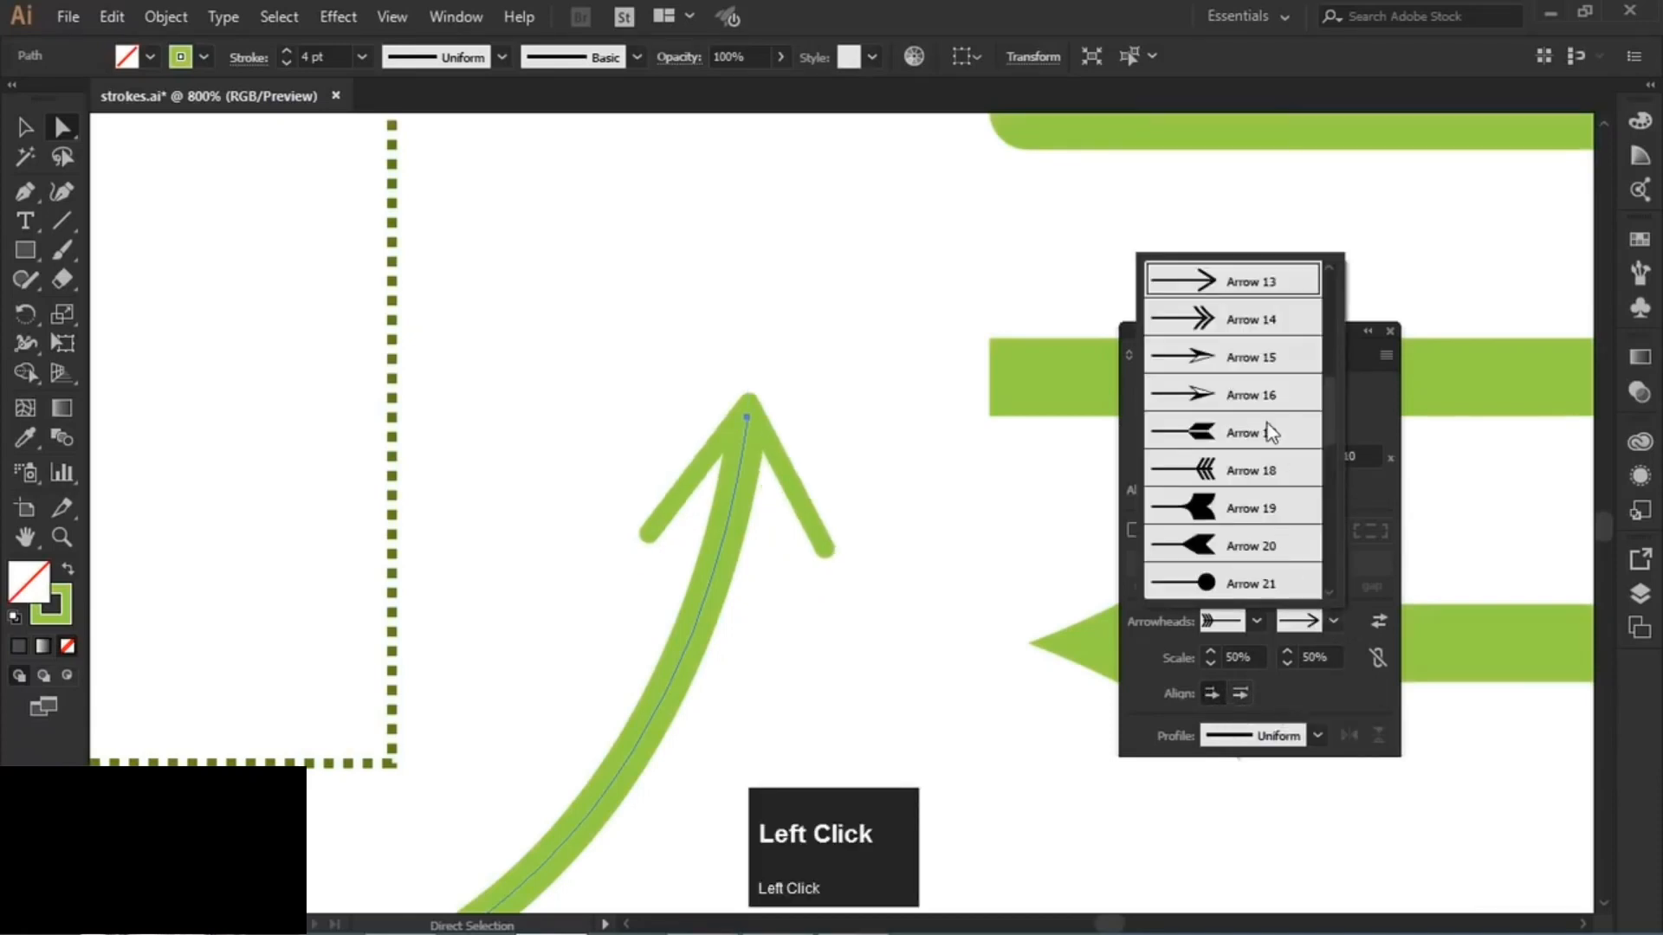
{"action": "scroll", "coordinate": [1266, 544], "scroll_direction": "up", "scroll_amount": 2}
{"action": "left_click", "coordinate": [1198, 322]}
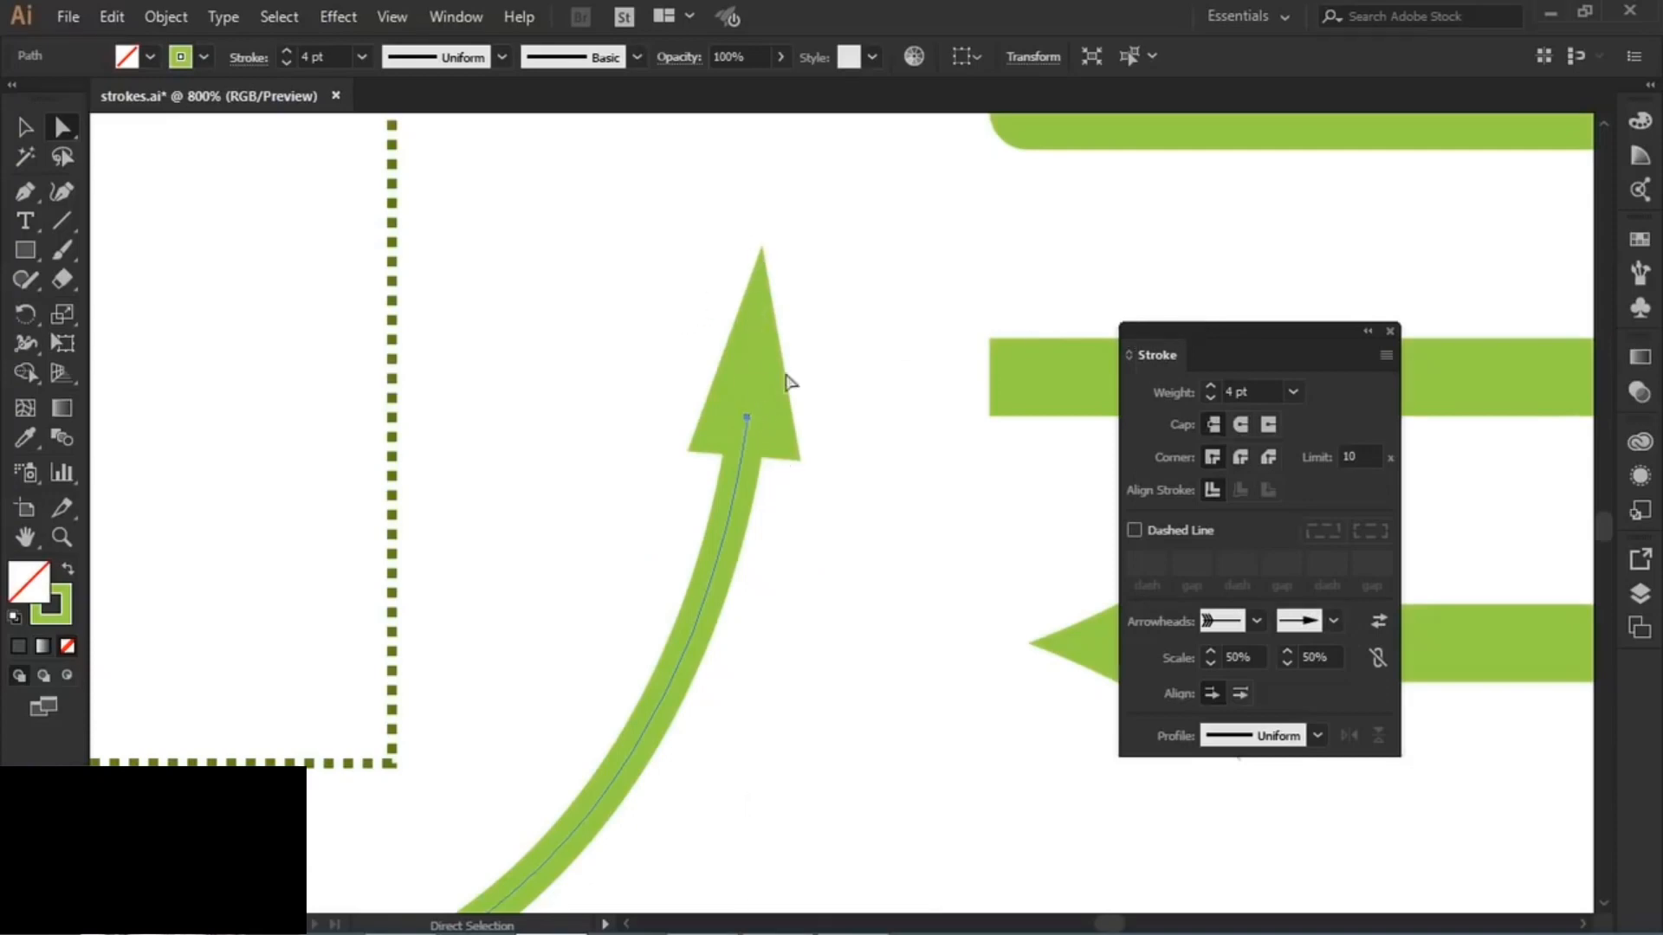
{"action": "left_click", "coordinate": [859, 544]}
{"action": "scroll", "coordinate": [837, 518], "scroll_direction": "down", "scroll_amount": 5, "text": "alt"}
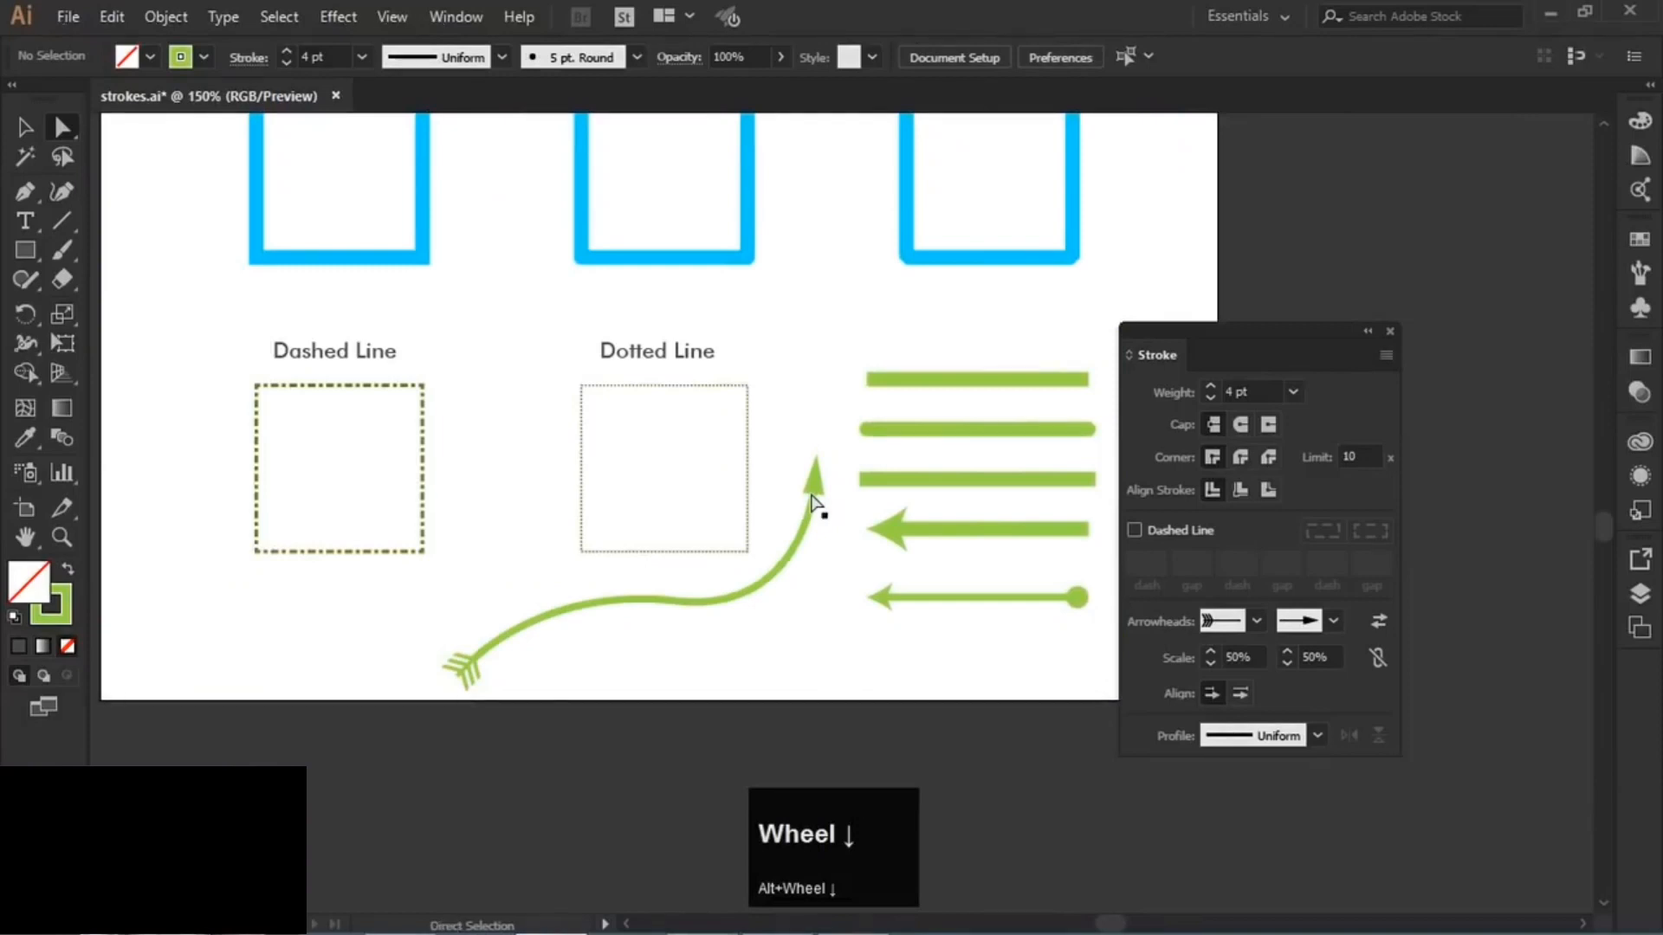
{"action": "scroll", "coordinate": [712, 450], "scroll_direction": "down", "scroll_amount": 1, "text": "alt"}
{"action": "key", "text": "space"}
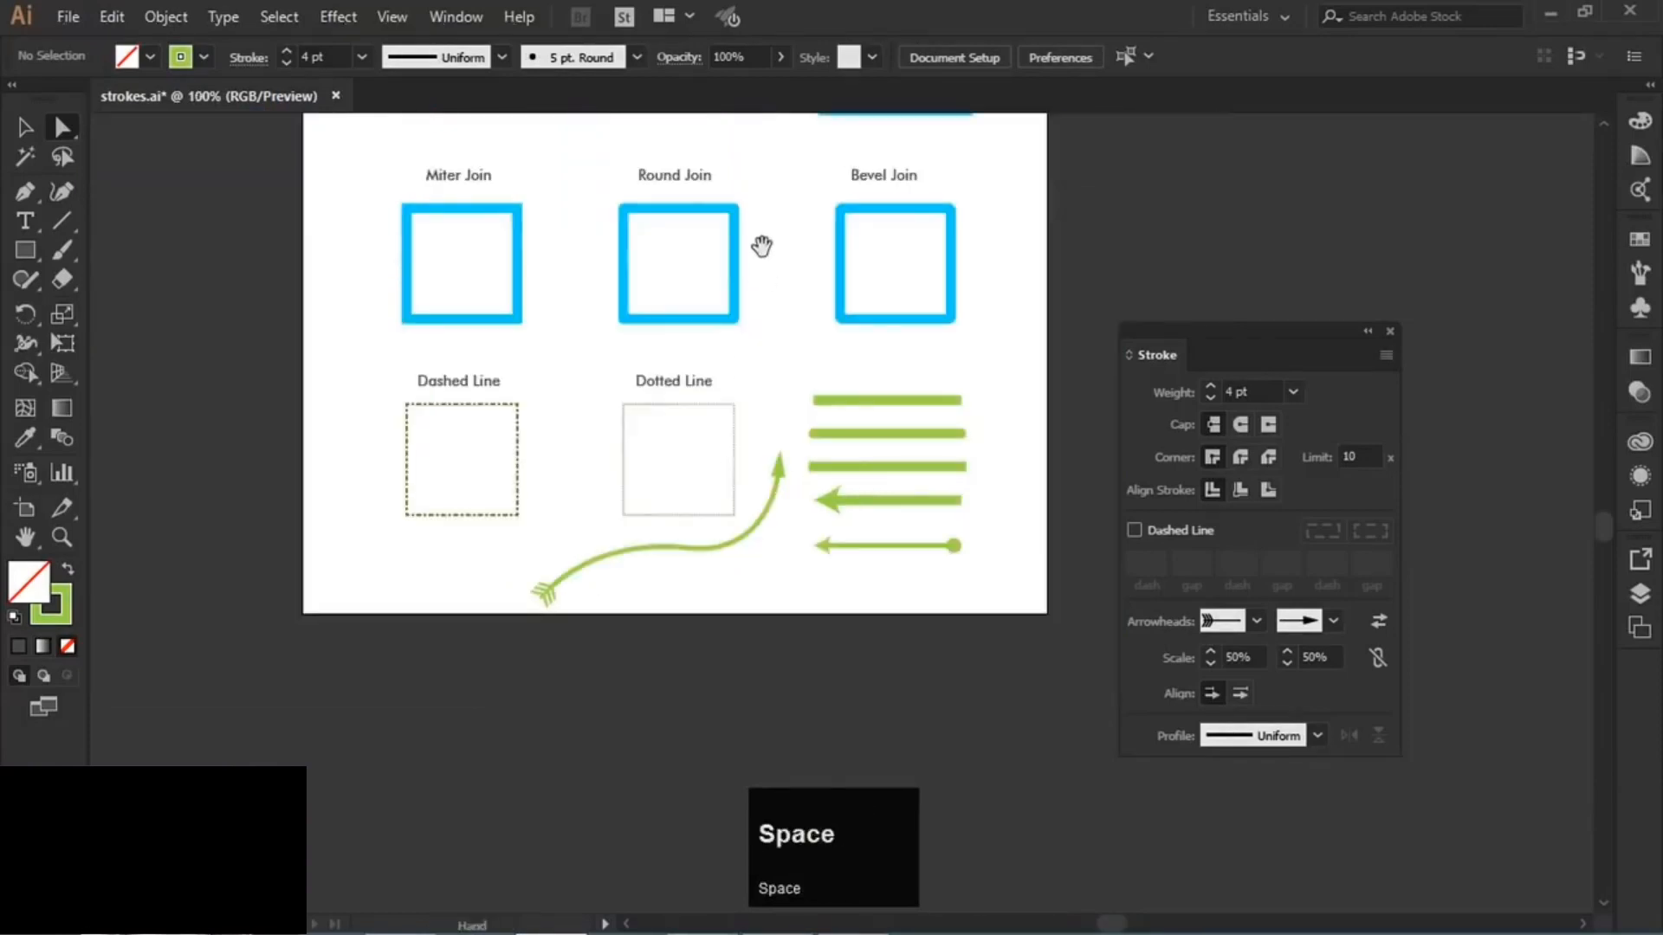
{"action": "left_click_drag", "start_coordinate": [761, 249], "coordinate": [739, 451]}
{"action": "left_click_drag", "start_coordinate": [792, 276], "coordinate": [745, 463]}
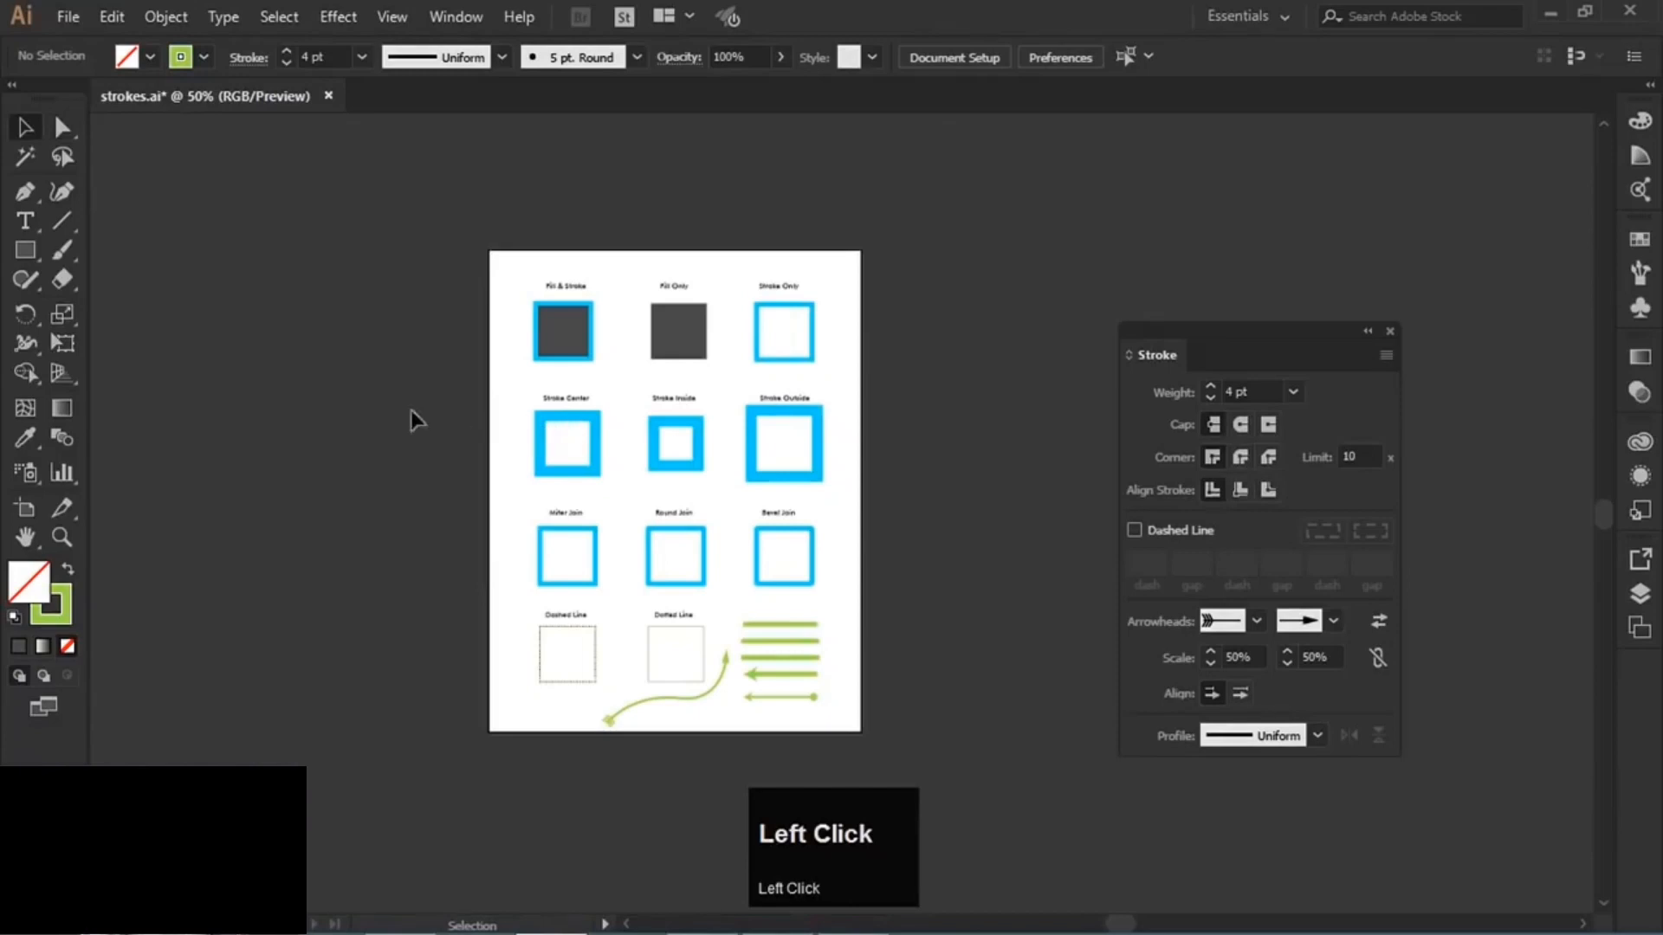
- Switch to the Paintbrush tool and create a new blank document
{"action": "left_click", "coordinate": [64, 223]}
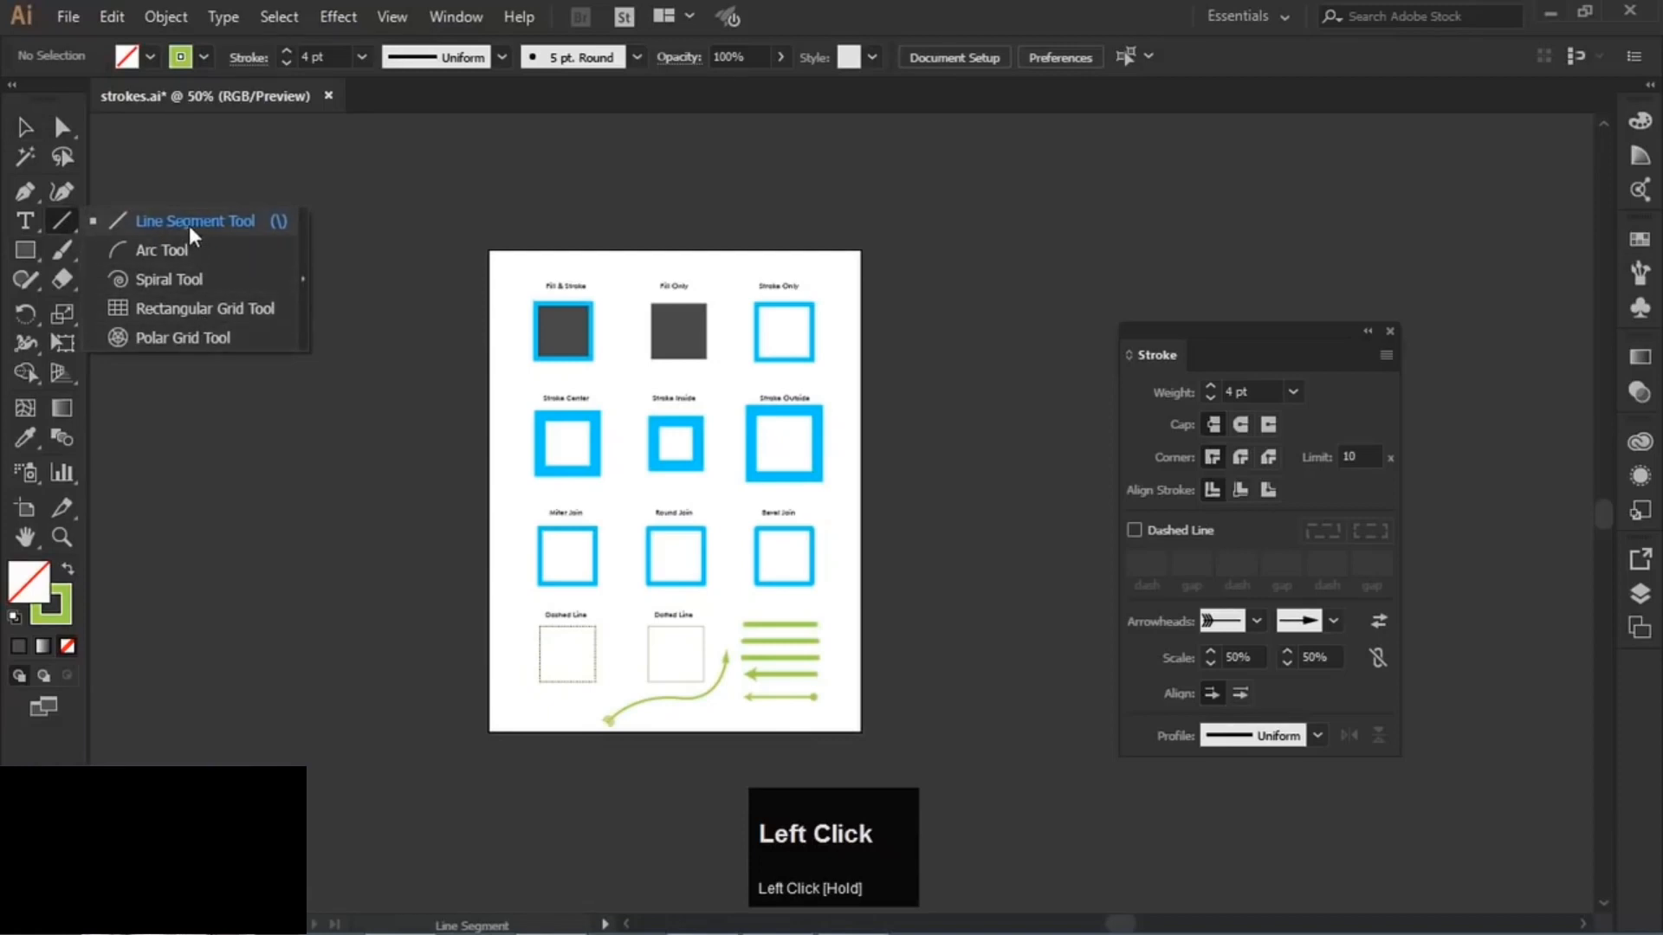
{"action": "left_click", "coordinate": [165, 220]}
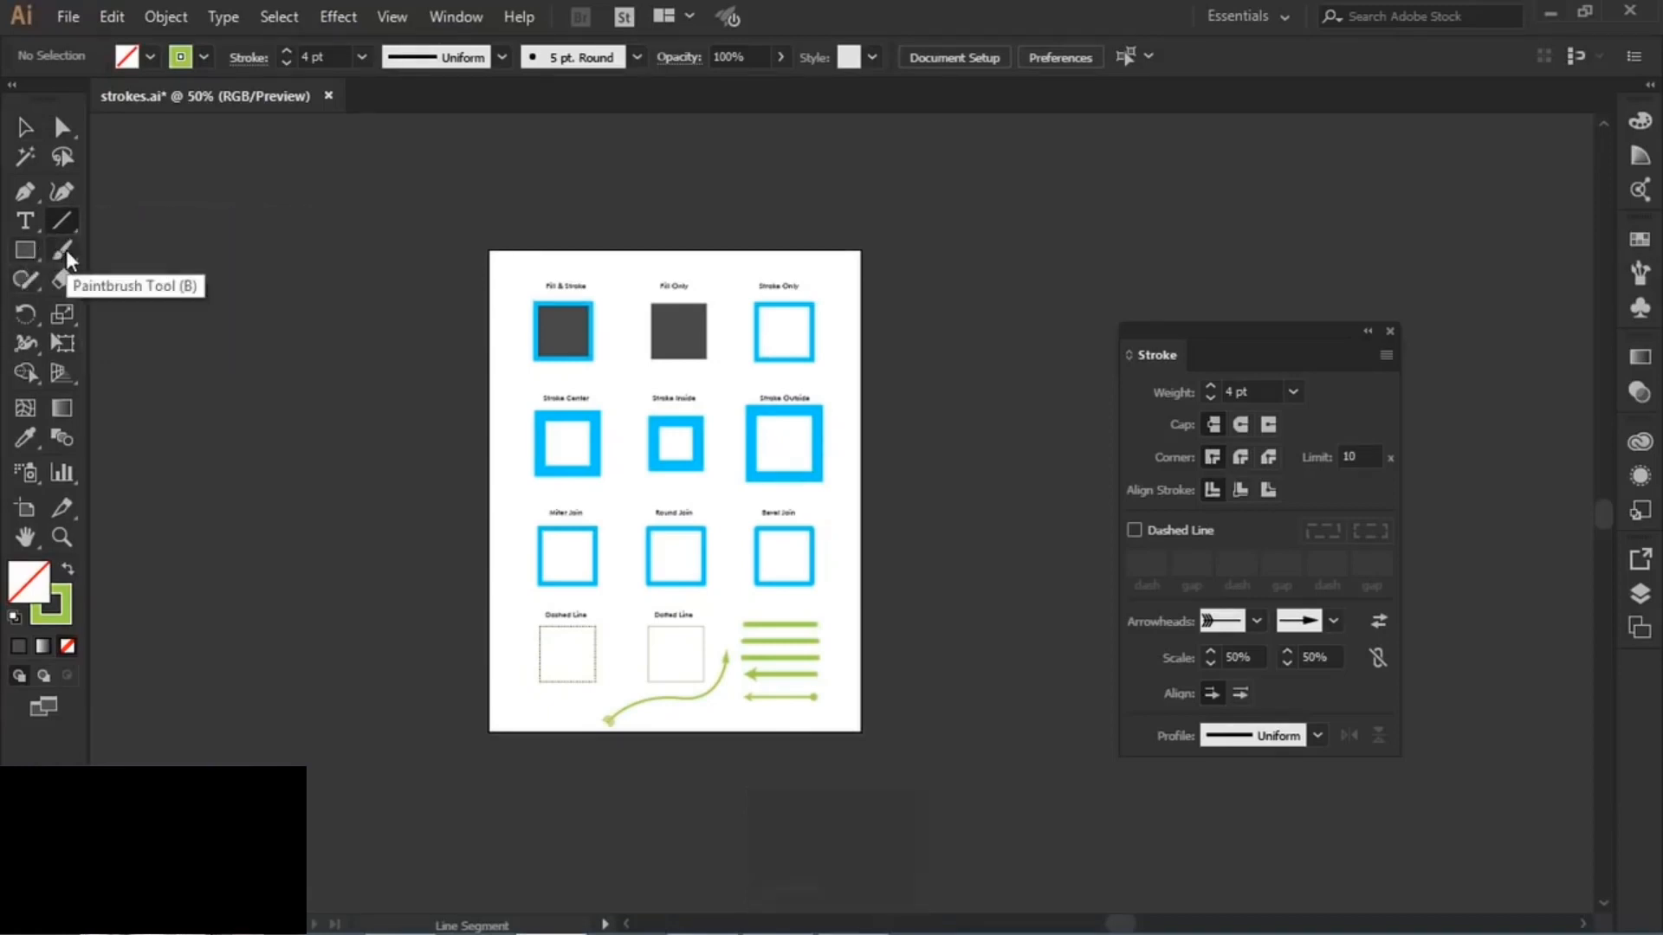
{"action": "left_click", "coordinate": [60, 253]}
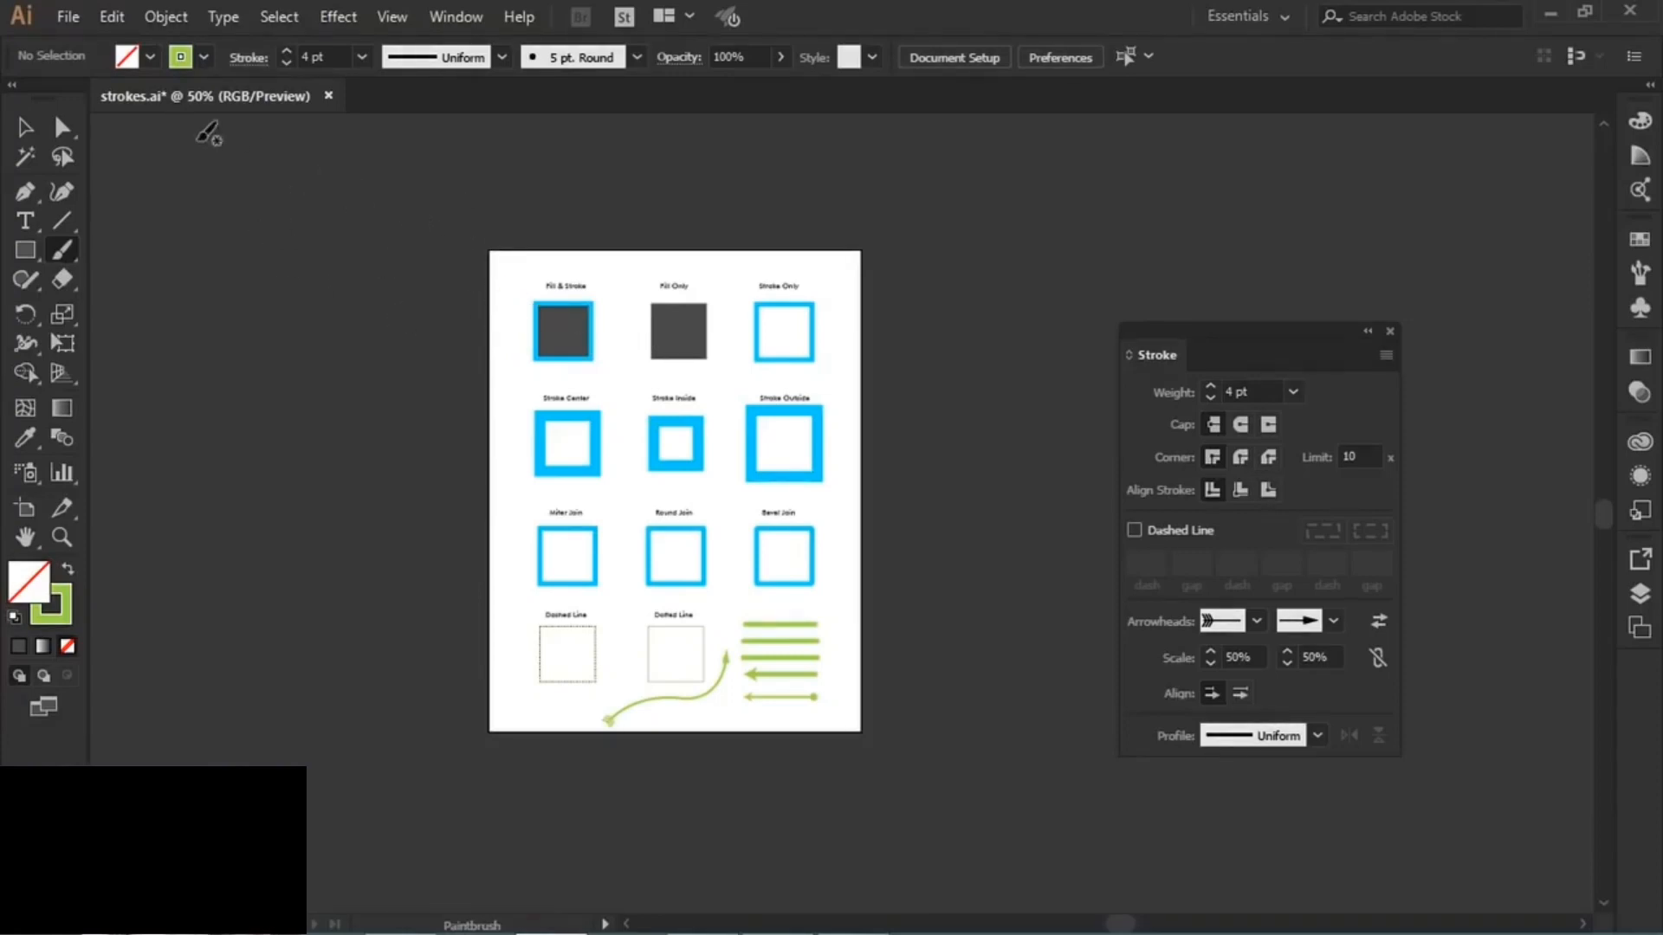
{"action": "left_click", "coordinate": [64, 16]}
{"action": "left_click", "coordinate": [76, 52]}
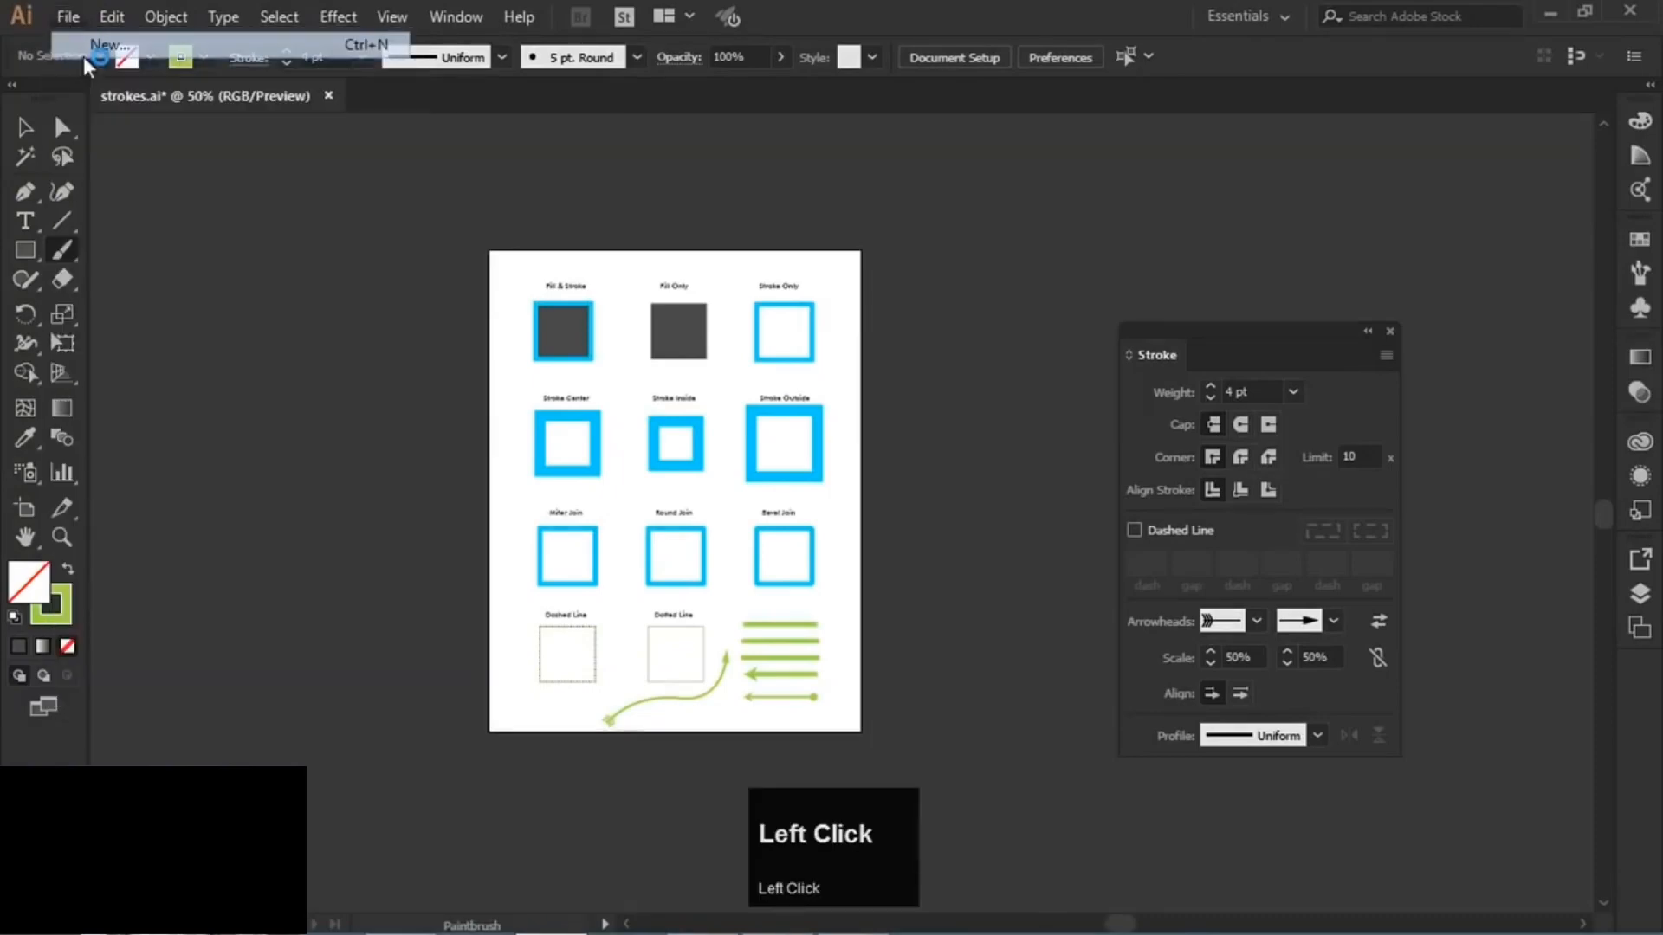
{"action": "left_click", "coordinate": [1407, 835]}
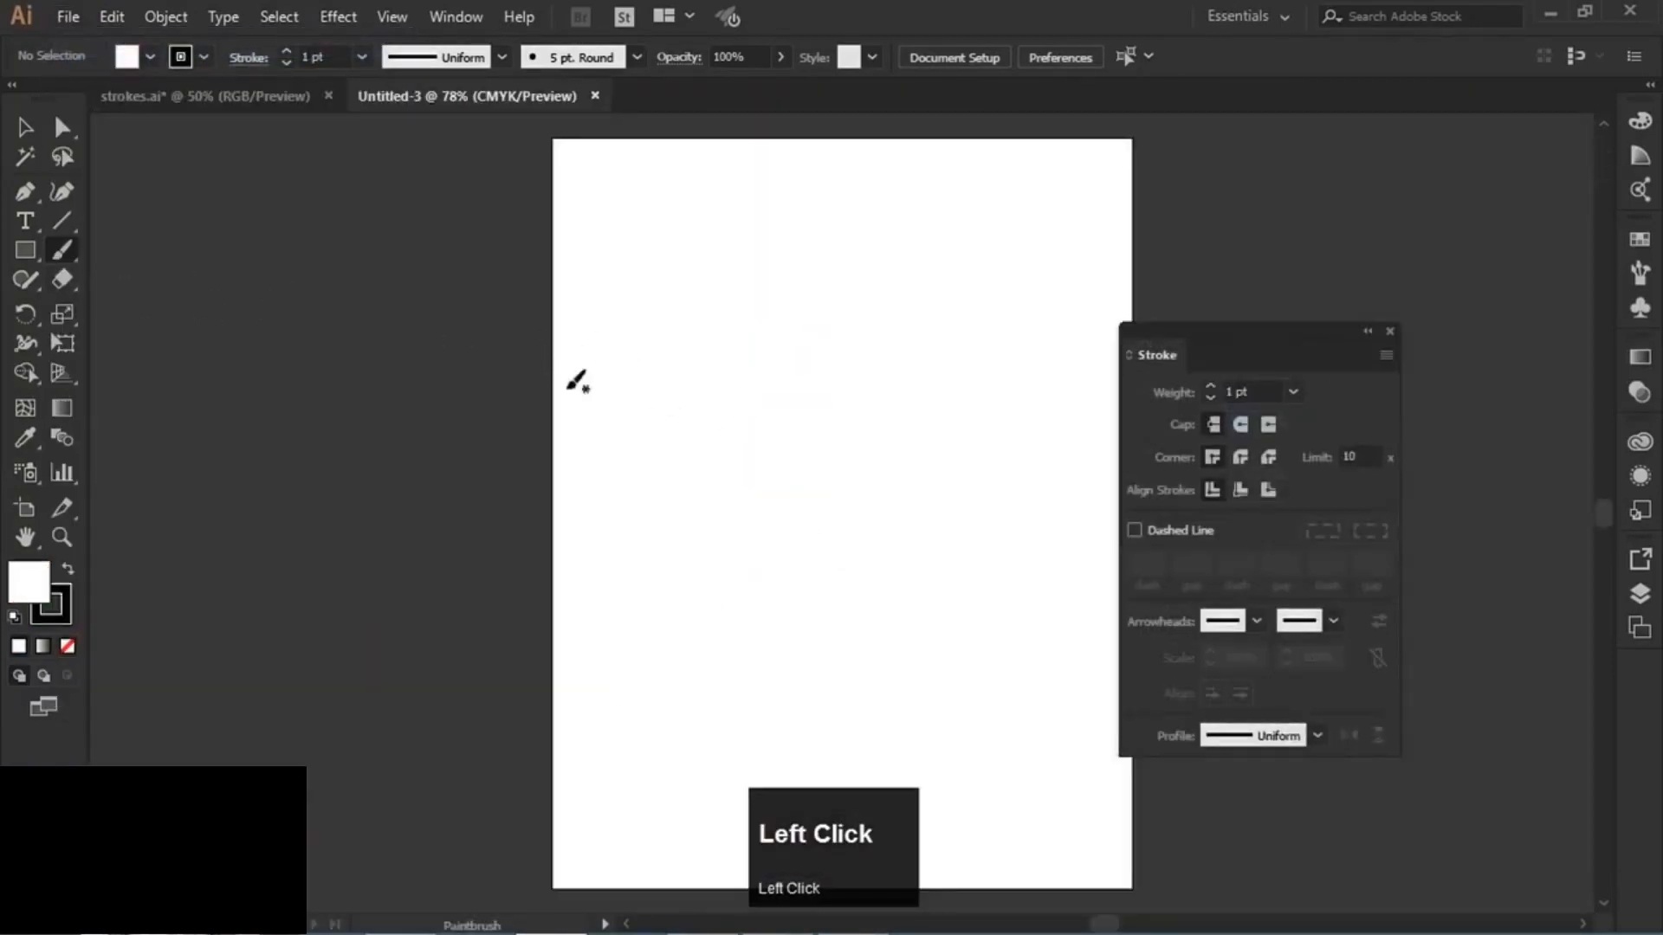
- Paint a few curved freehand trial strokes on the blank artboard and undo them all
{"action": "left_click_drag", "start_coordinate": [628, 472], "coordinate": [732, 232]}
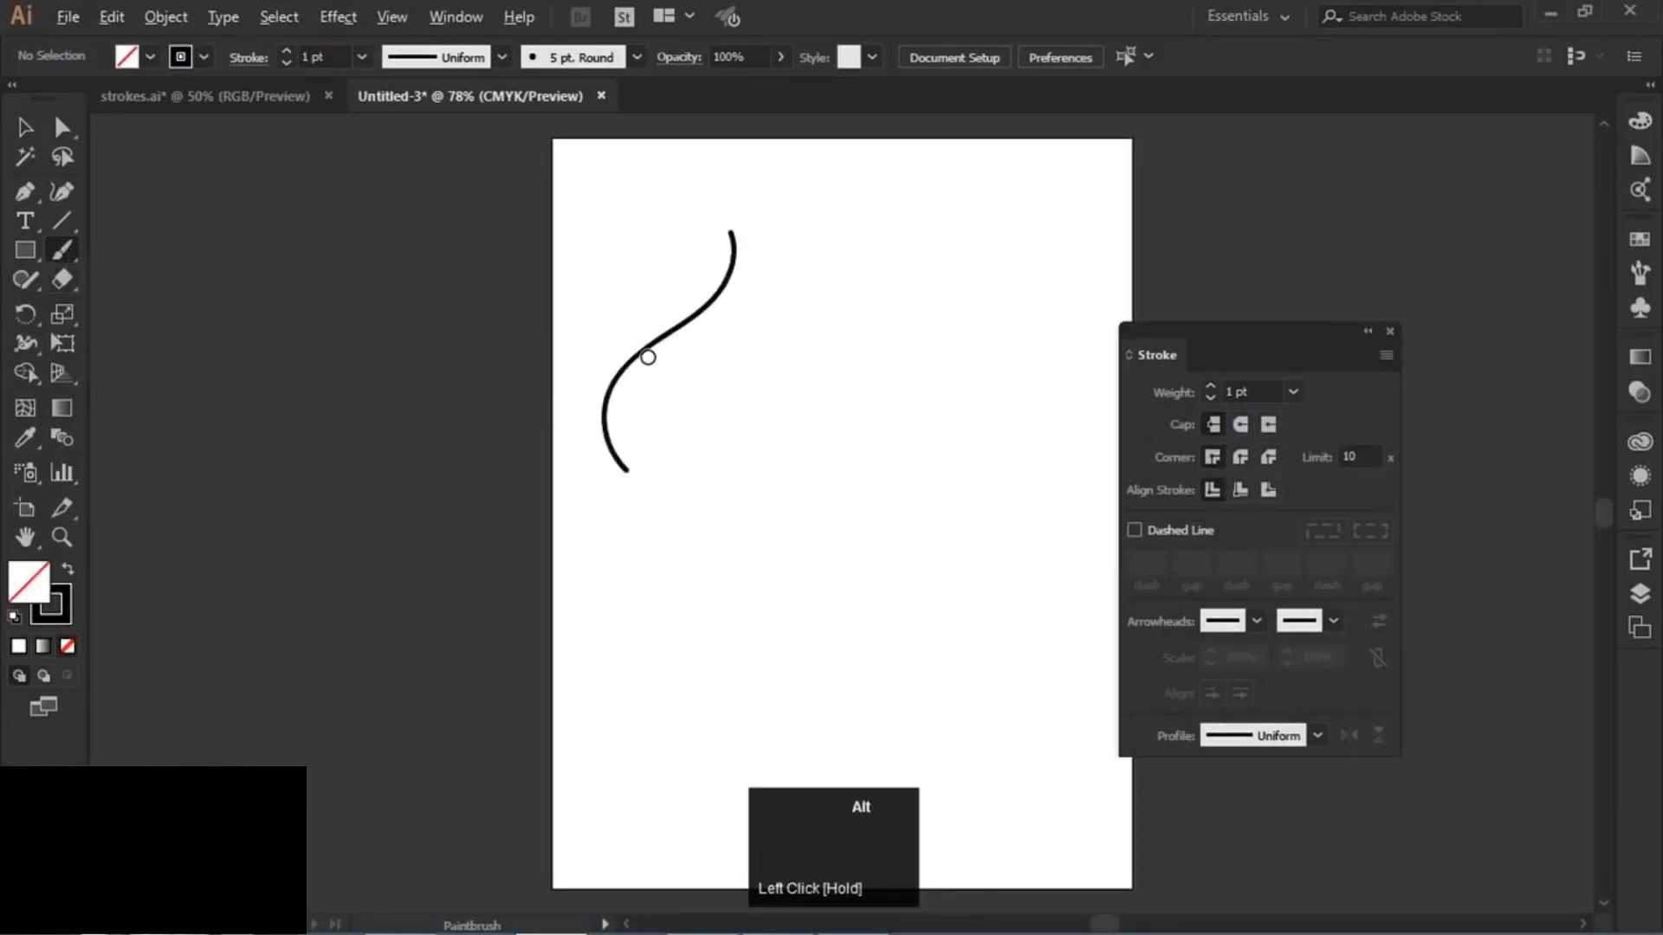
{"action": "scroll", "coordinate": [646, 352], "scroll_direction": "up", "scroll_amount": 2, "text": "alt"}
{"action": "key", "text": "space"}
{"action": "left_click_drag", "start_coordinate": [920, 330], "coordinate": [710, 405]}
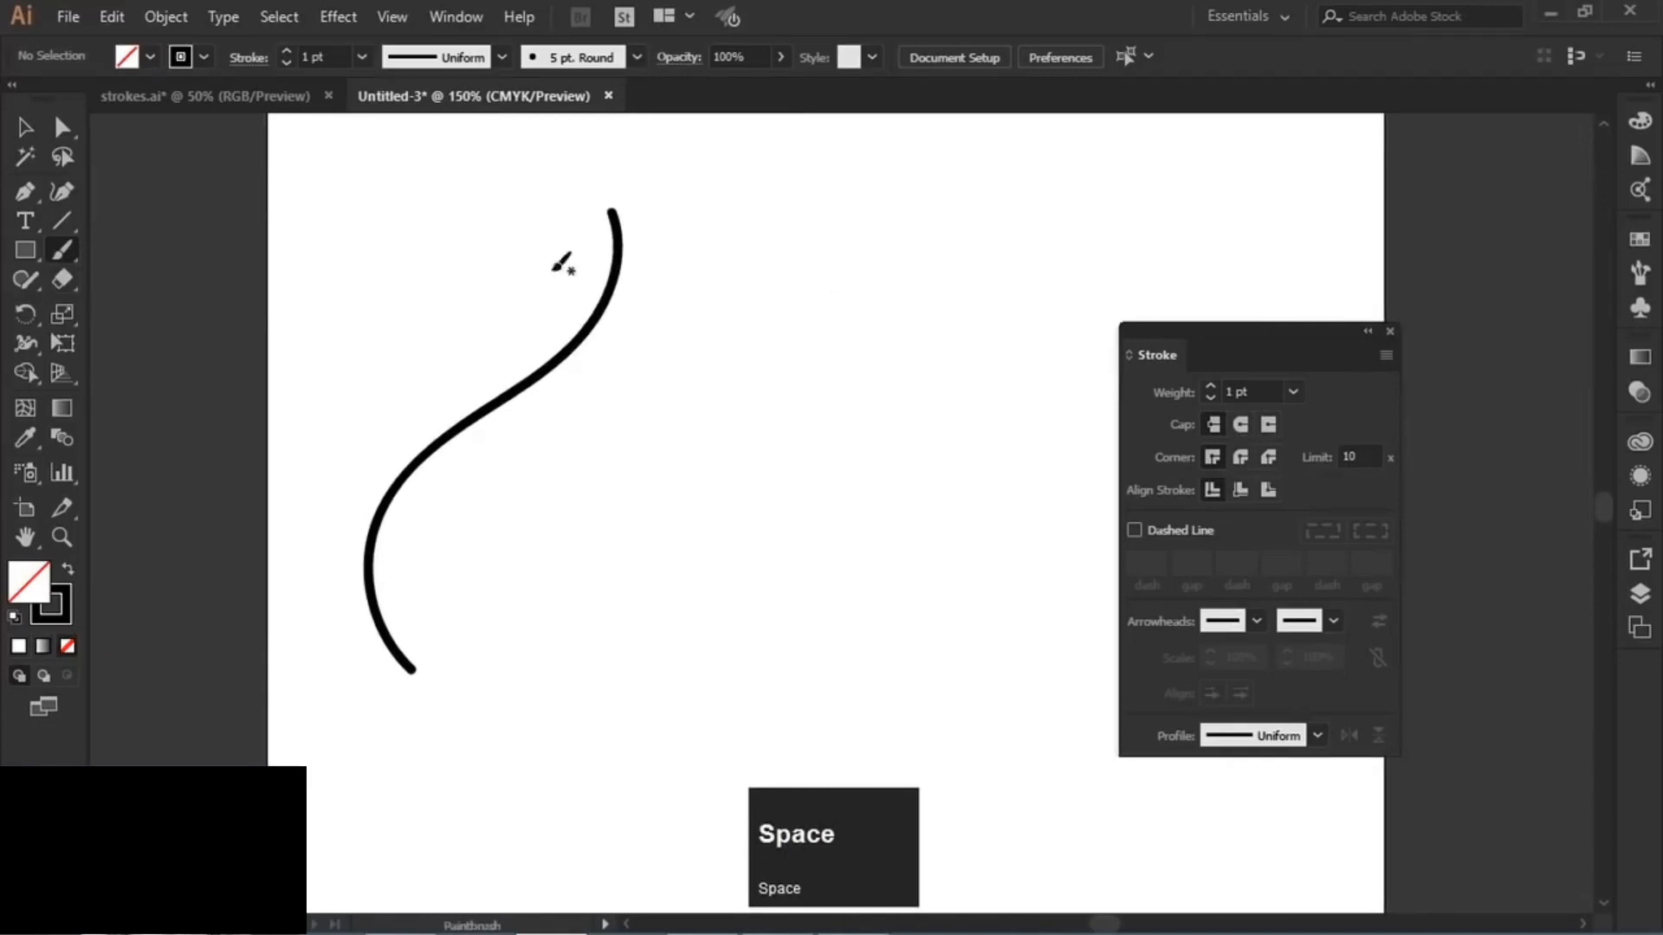
{"action": "mouse_move", "coordinate": [914, 188]}
{"action": "left_mouse_down"}
{"action": "mouse_move", "coordinate": [815, 260]}
{"action": "mouse_move", "coordinate": [587, 522]}
{"action": "left_mouse_up"}
{"action": "mouse_move", "coordinate": [685, 261]}
{"action": "left_mouse_down"}
{"action": "mouse_move", "coordinate": [732, 247]}
{"action": "mouse_move", "coordinate": [901, 461]}
{"action": "mouse_move", "coordinate": [1024, 574]}
{"action": "left_mouse_up"}
{"action": "key", "text": "ctrl+z"}
{"action": "key", "text": "ctrl+z"}
{"action": "key", "text": "ctrl+z"}
{"action": "key", "text": "ctrl+z"}
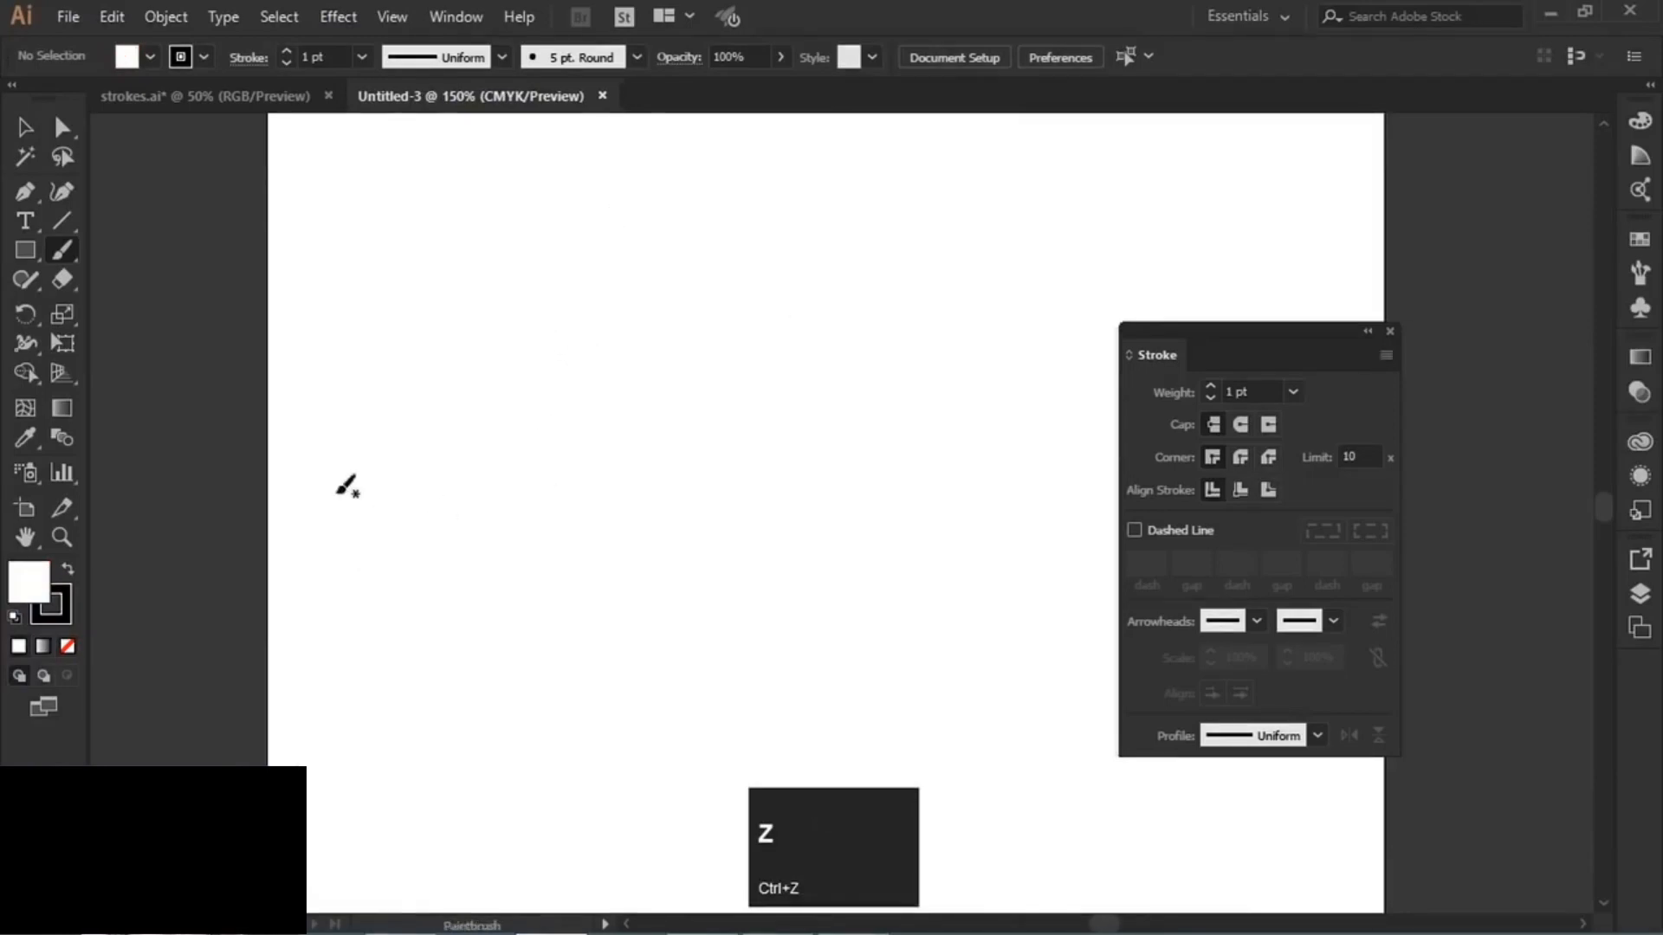
- Paint one open, looping figure-eight stroke with the Paintbrush tool on the empty artboard
{"action": "mouse_move", "coordinate": [57, 250]}
{"action": "left_mouse_down"}
{"action": "mouse_move", "coordinate": [108, 247]}
{"action": "mouse_move", "coordinate": [165, 279]}
{"action": "mouse_move", "coordinate": [174, 248]}
{"action": "left_mouse_up"}
{"action": "mouse_move", "coordinate": [533, 578]}
{"action": "left_mouse_down"}
{"action": "mouse_move", "coordinate": [494, 535]}
{"action": "mouse_move", "coordinate": [769, 165]}
{"action": "mouse_move", "coordinate": [645, 182]}
{"action": "mouse_move", "coordinate": [770, 596]}
{"action": "mouse_move", "coordinate": [660, 621]}
{"action": "left_mouse_up"}
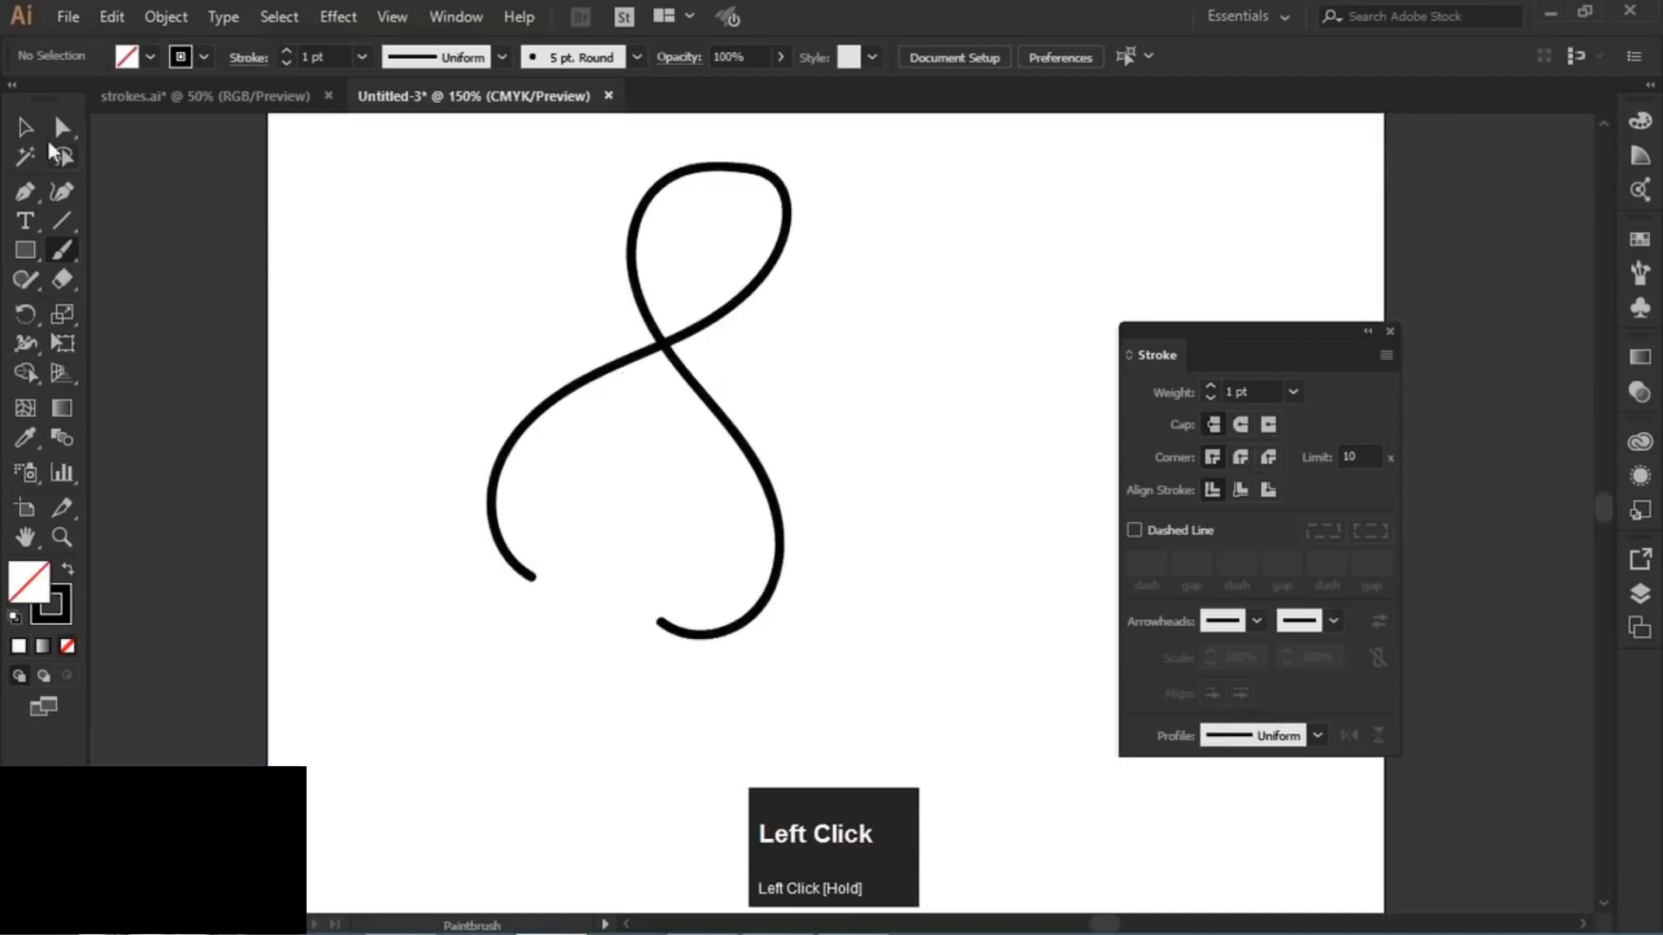
- Select the figure-eight stroke, set its stroke colour to pinkish red #ea1b56, and deselect it
{"action": "left_click", "coordinate": [25, 127]}
{"action": "mouse_move", "coordinate": [560, 257]}
{"action": "left_mouse_down"}
{"action": "mouse_move", "coordinate": [771, 438]}
{"action": "mouse_move", "coordinate": [566, 468]}
{"action": "left_mouse_up"}
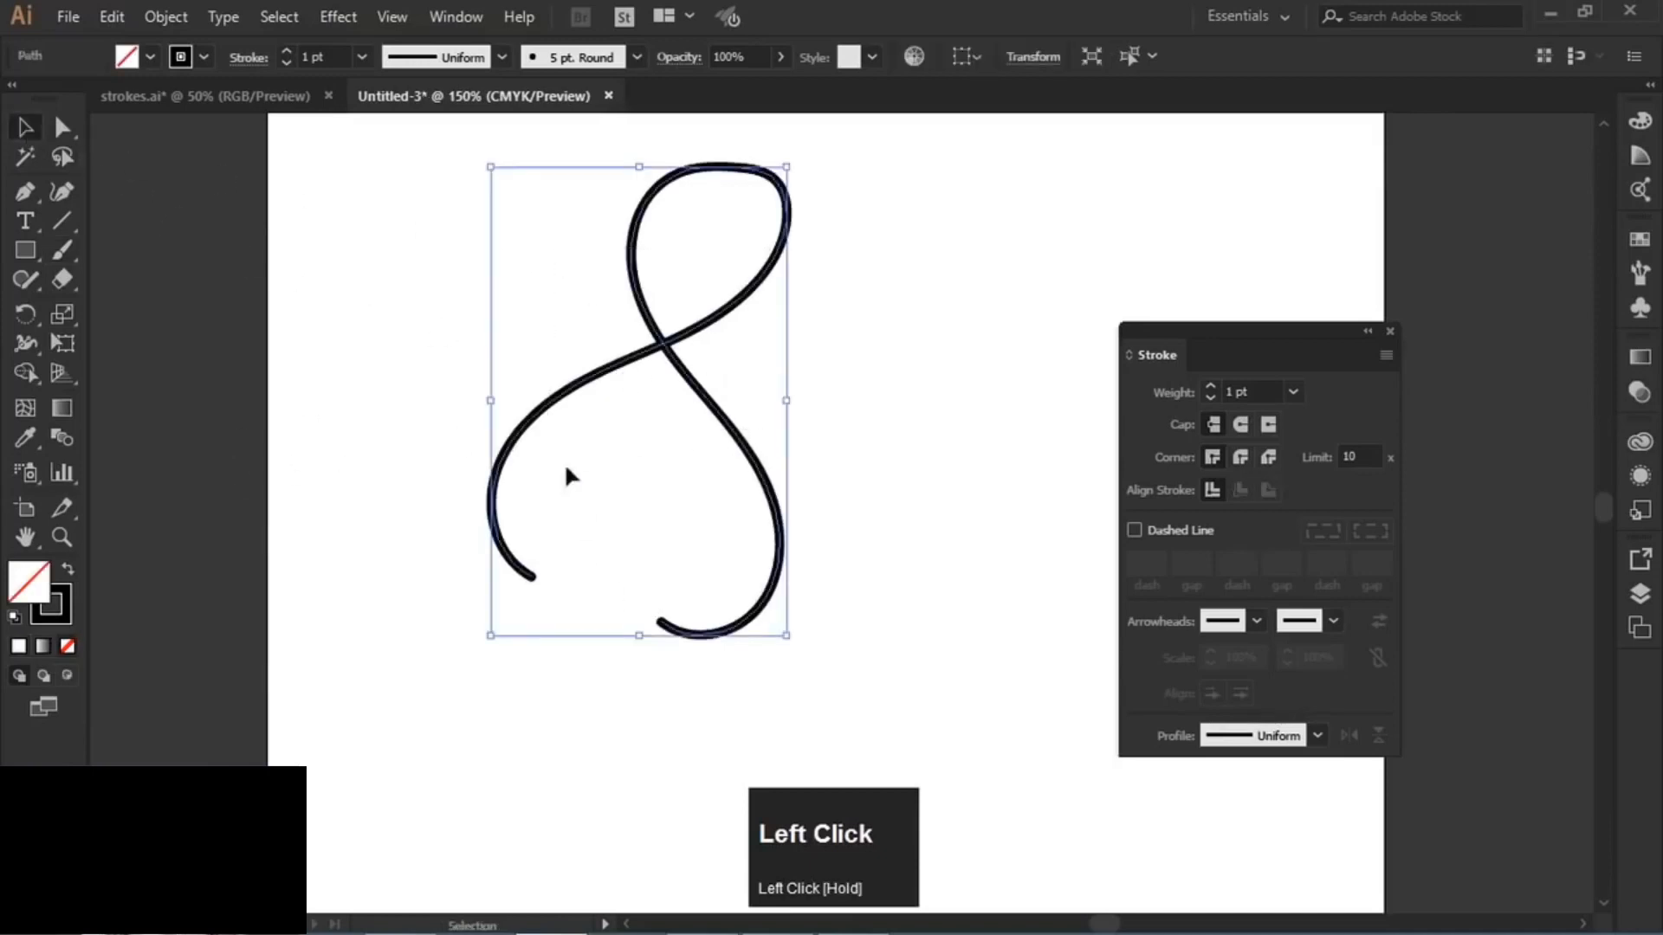
{"action": "left_click", "coordinate": [63, 629]}
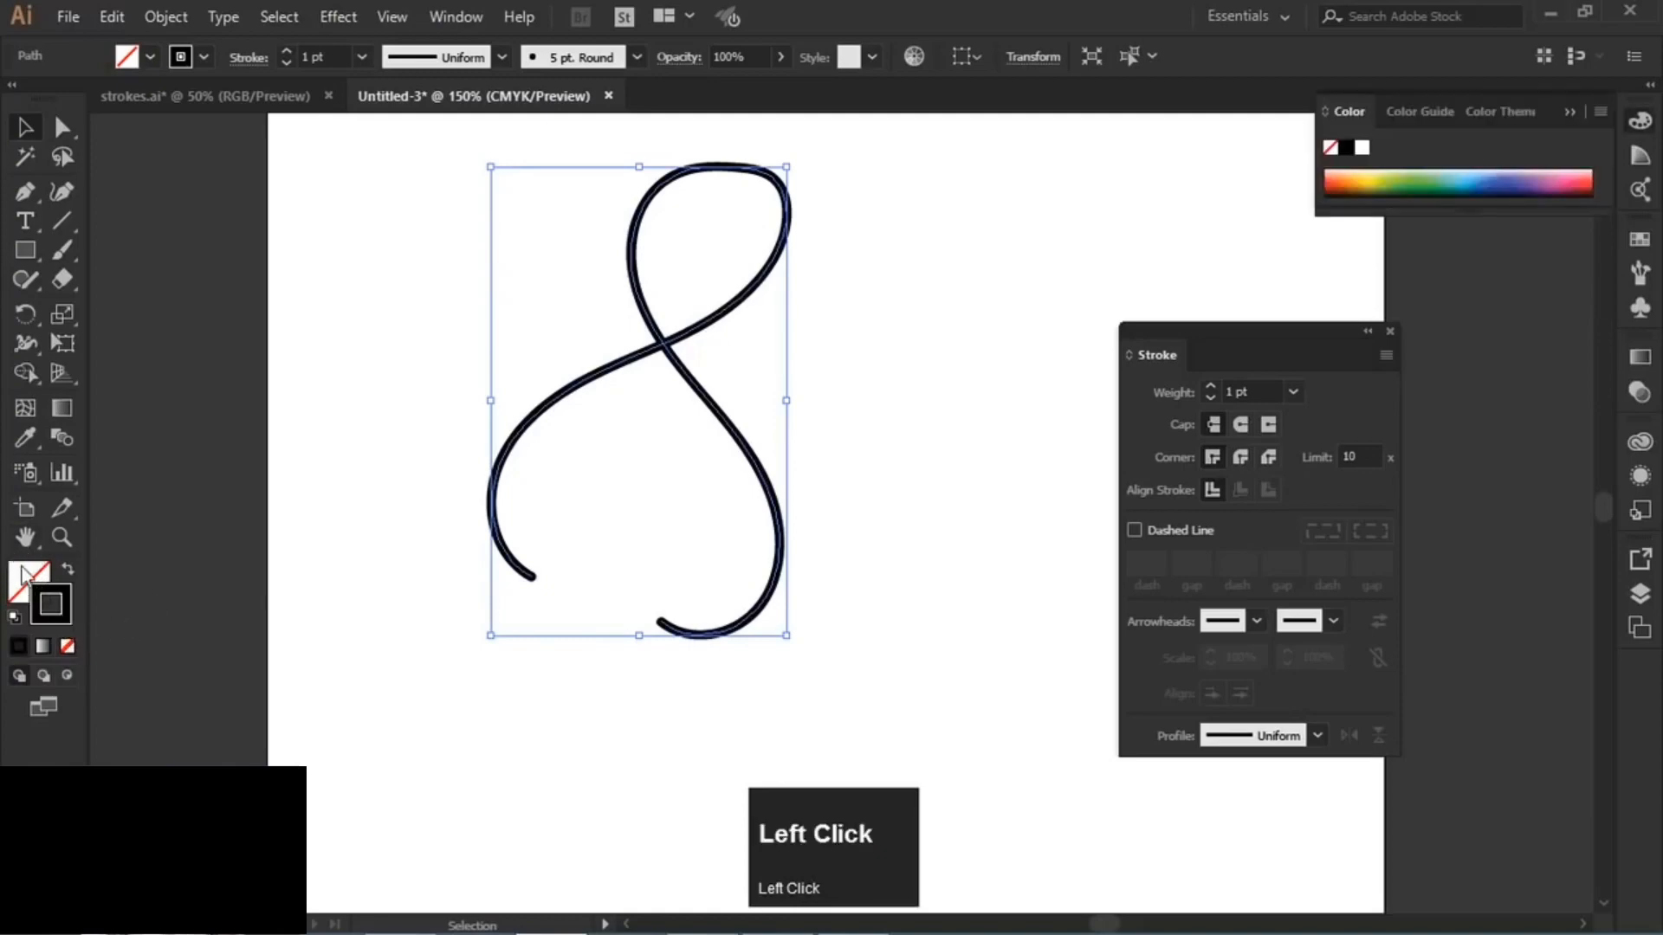
{"action": "double_click", "coordinate": [54, 598]}
{"action": "left_click", "coordinate": [933, 344]}
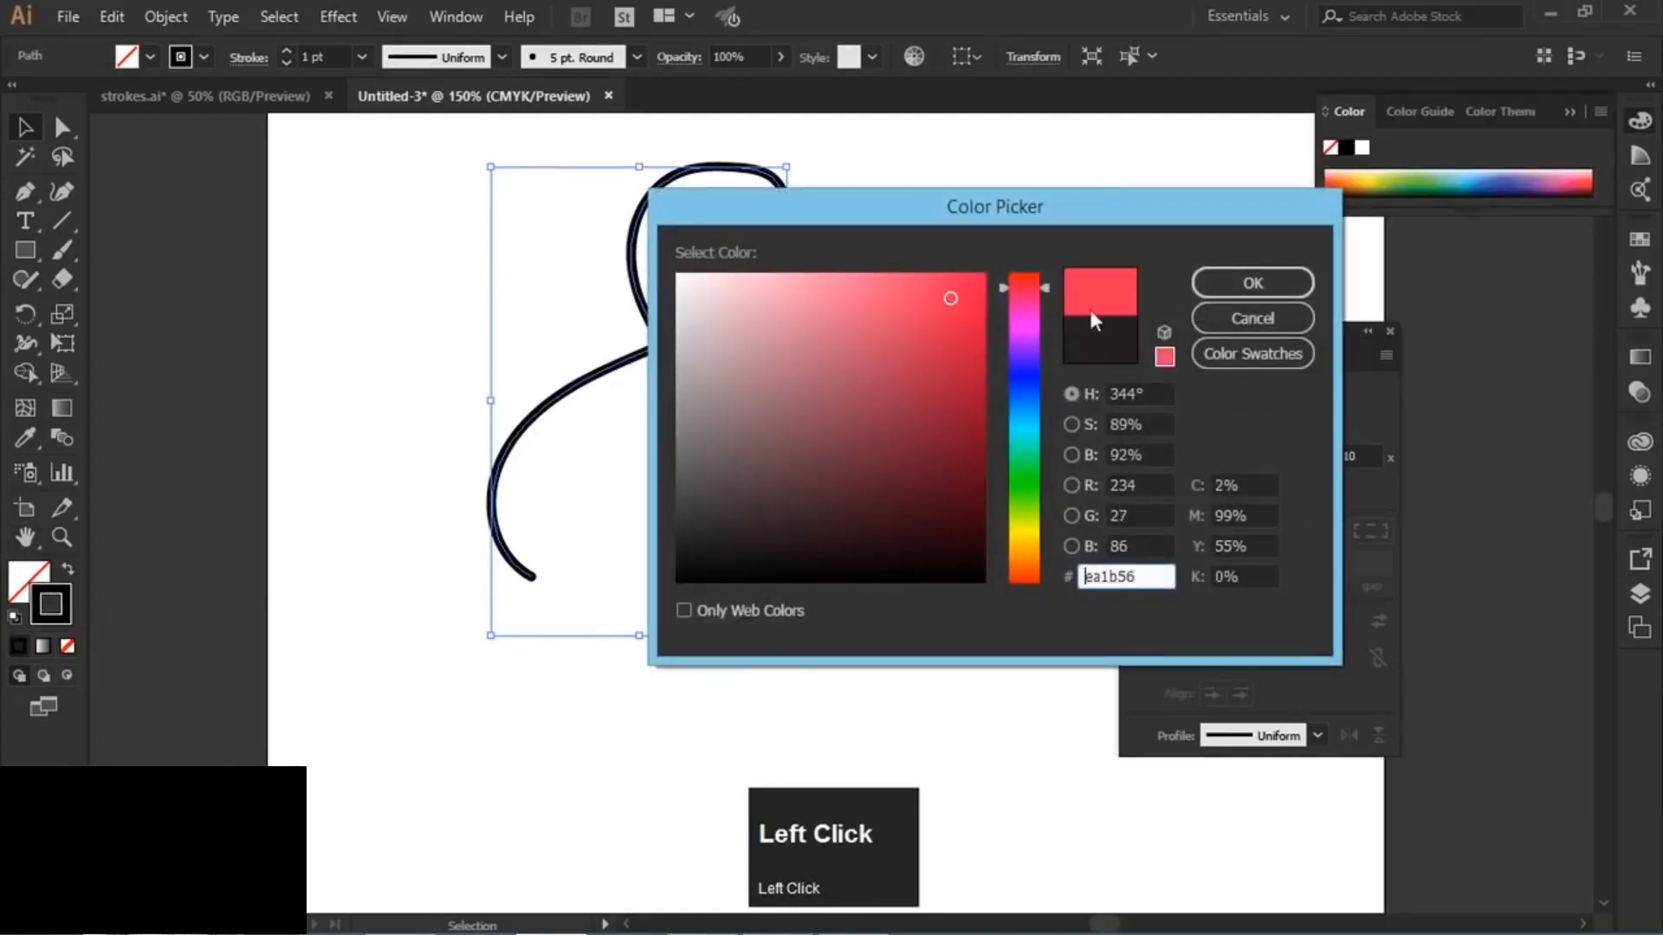
{"action": "left_click", "coordinate": [1230, 286]}
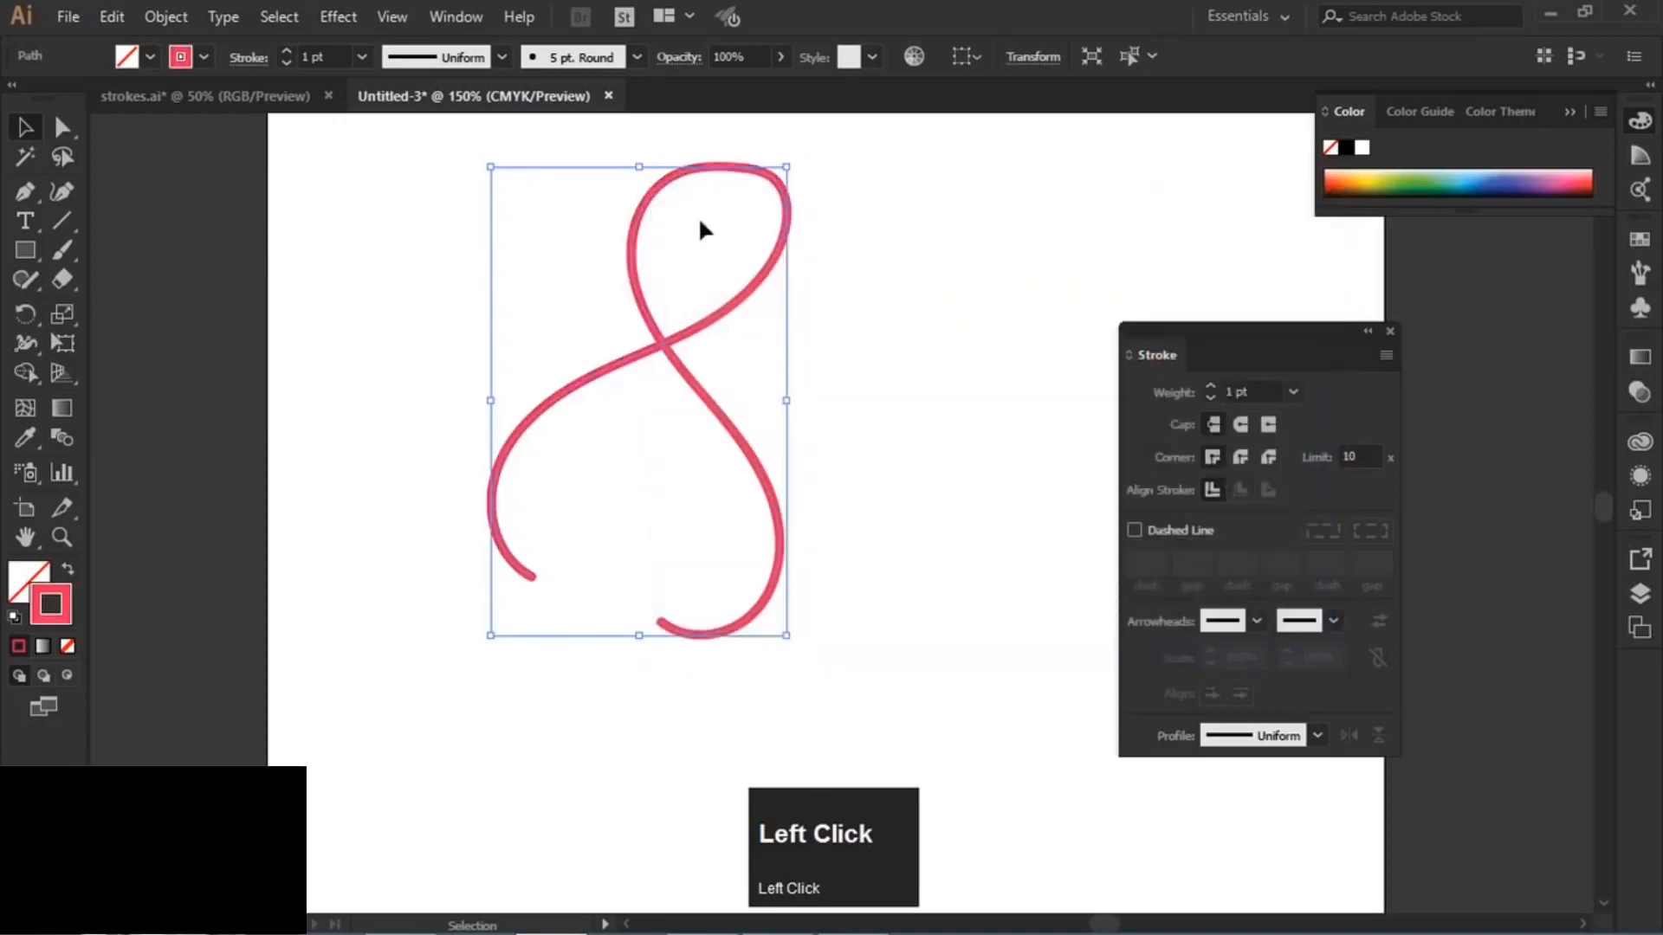
{"action": "left_click", "coordinate": [880, 305]}
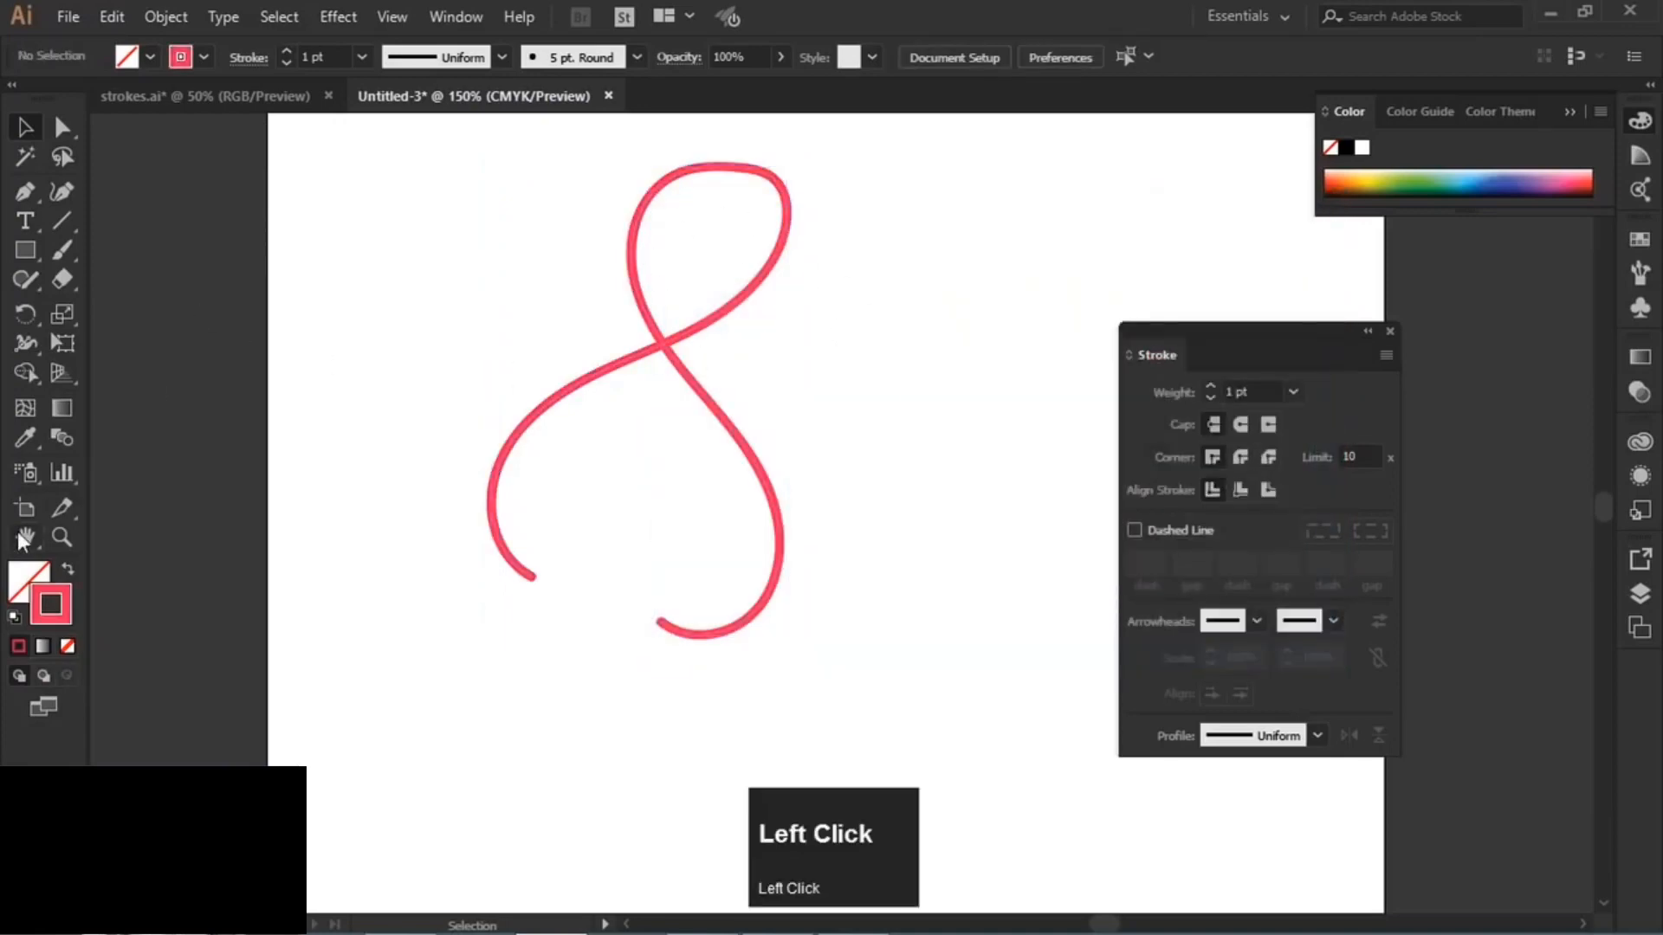
- Paint two wavy freehand strokes in the current red with the Paintbrush tool, across and beside the figure-eight
{"action": "left_click", "coordinate": [61, 250]}
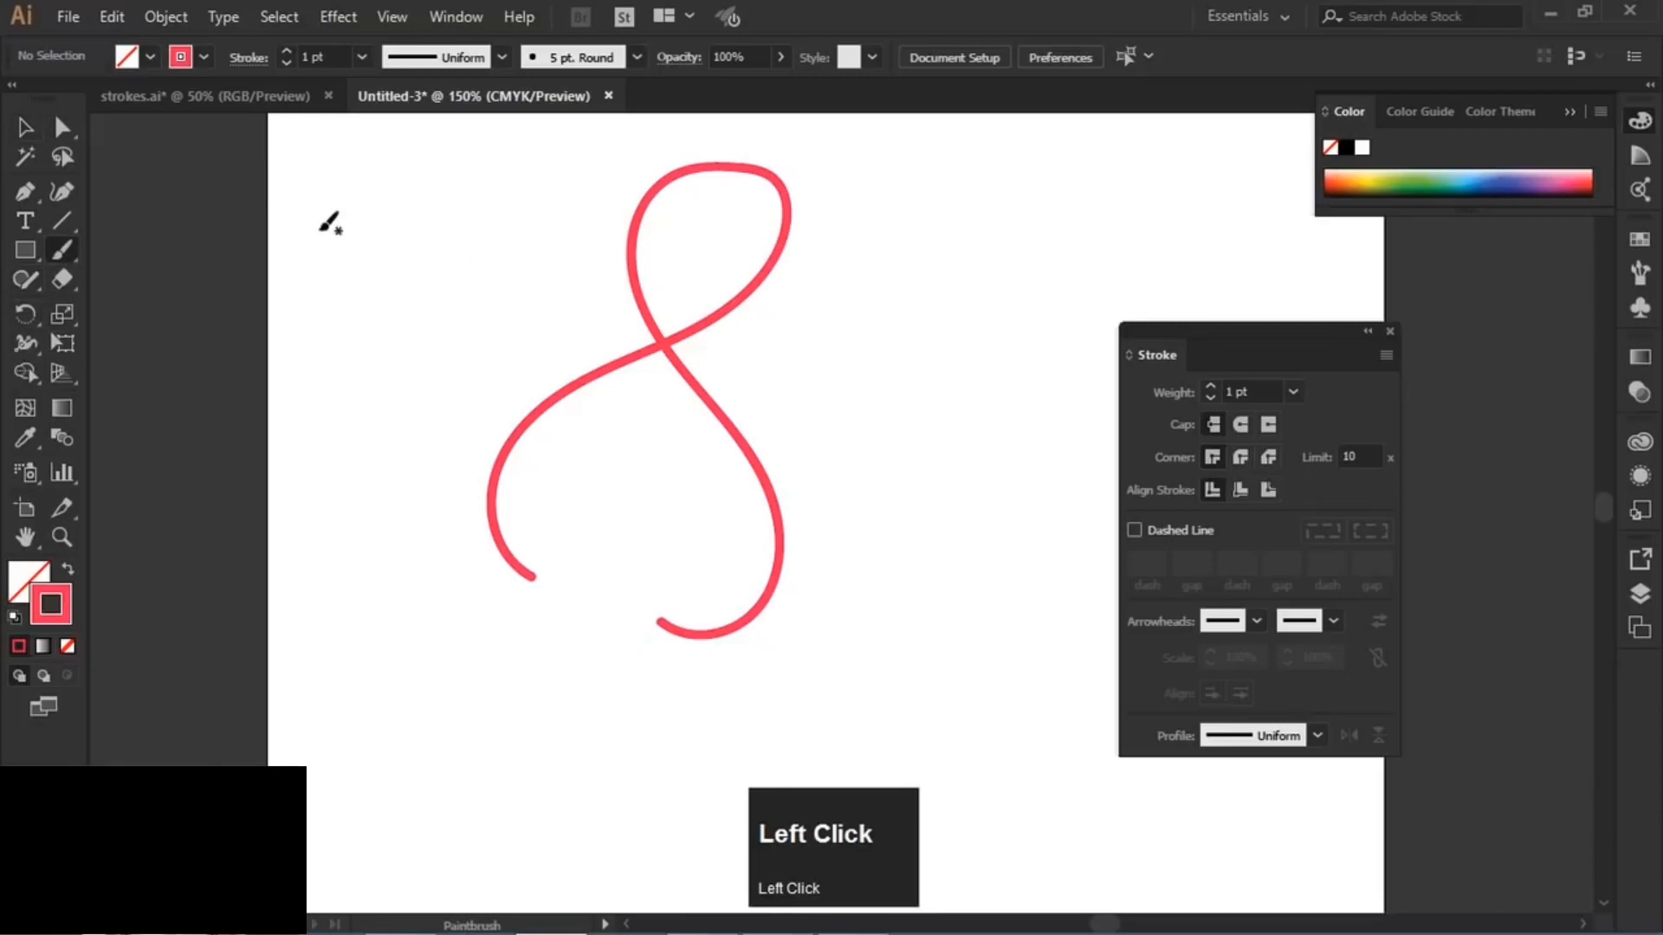
{"action": "mouse_move", "coordinate": [316, 225]}
{"action": "left_mouse_down"}
{"action": "mouse_move", "coordinate": [639, 327]}
{"action": "mouse_move", "coordinate": [888, 435]}
{"action": "left_mouse_up"}
{"action": "left_click_drag", "start_coordinate": [1049, 213], "coordinate": [744, 549]}
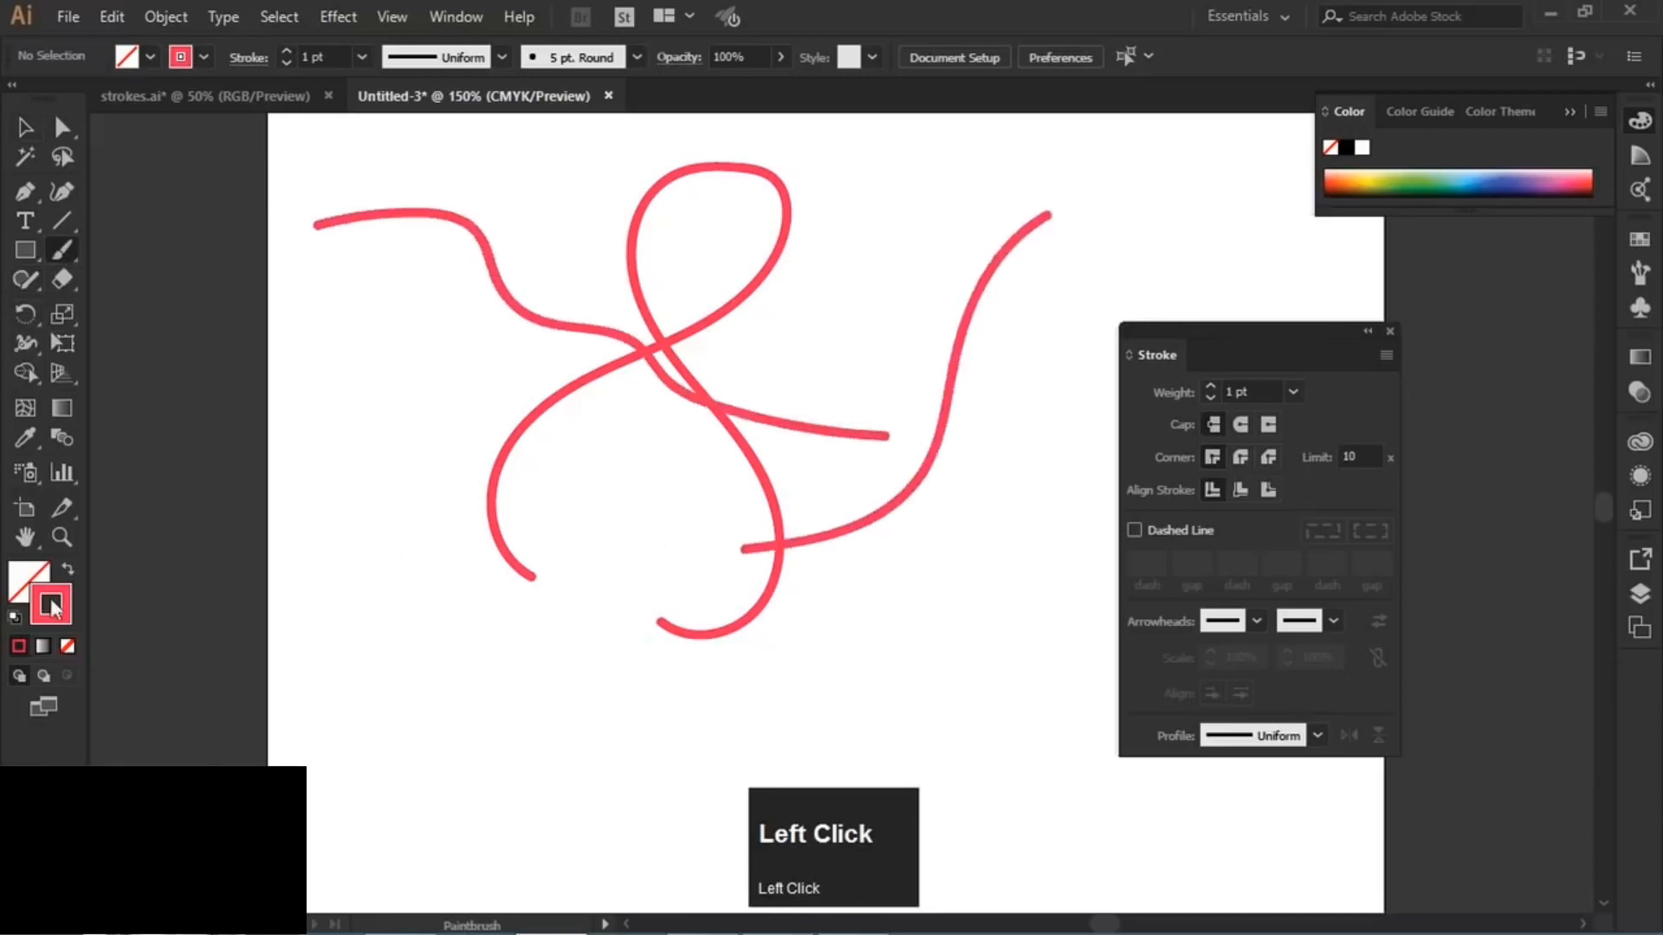
- Set the stroke colour to green and paint four freehand diagonal strokes over the red ones
{"action": "double_click", "coordinate": [61, 617]}
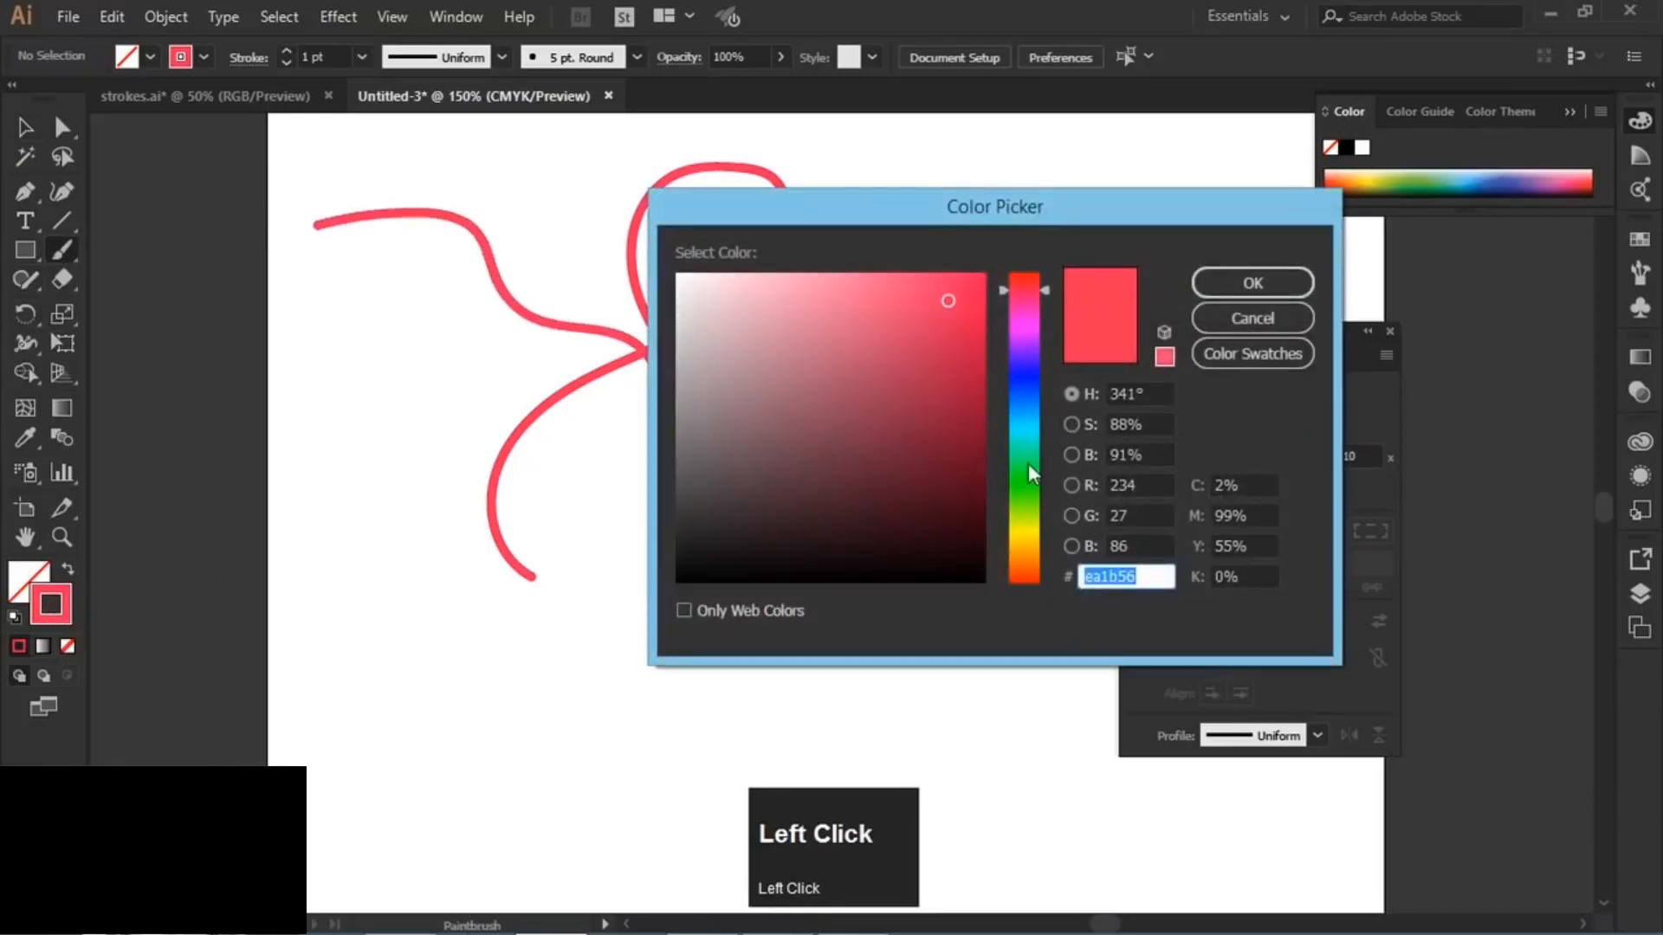
{"action": "left_click", "coordinate": [1027, 465]}
{"action": "left_click", "coordinate": [1261, 284]}
{"action": "mouse_move", "coordinate": [1024, 165]}
{"action": "left_mouse_down"}
{"action": "mouse_move", "coordinate": [846, 367]}
{"action": "mouse_move", "coordinate": [719, 452]}
{"action": "left_mouse_up"}
{"action": "left_click_drag", "start_coordinate": [987, 237], "coordinate": [650, 479]}
{"action": "left_click_drag", "start_coordinate": [999, 309], "coordinate": [500, 554]}
{"action": "mouse_move", "coordinate": [944, 393]}
{"action": "left_mouse_down"}
{"action": "mouse_move", "coordinate": [569, 564]}
{"action": "mouse_move", "coordinate": [516, 569]}
{"action": "left_mouse_up"}
- Undo the green strokes, the green colour change and the last red stroke
{"action": "key", "text": "ctrl+z"}
{"action": "key", "text": "ctrl+z"}
{"action": "key", "text": "ctrl+z"}
{"action": "key", "text": "ctrl+z"}
{"action": "key", "text": "ctrl+z"}
{"action": "key", "text": "ctrl+z"}
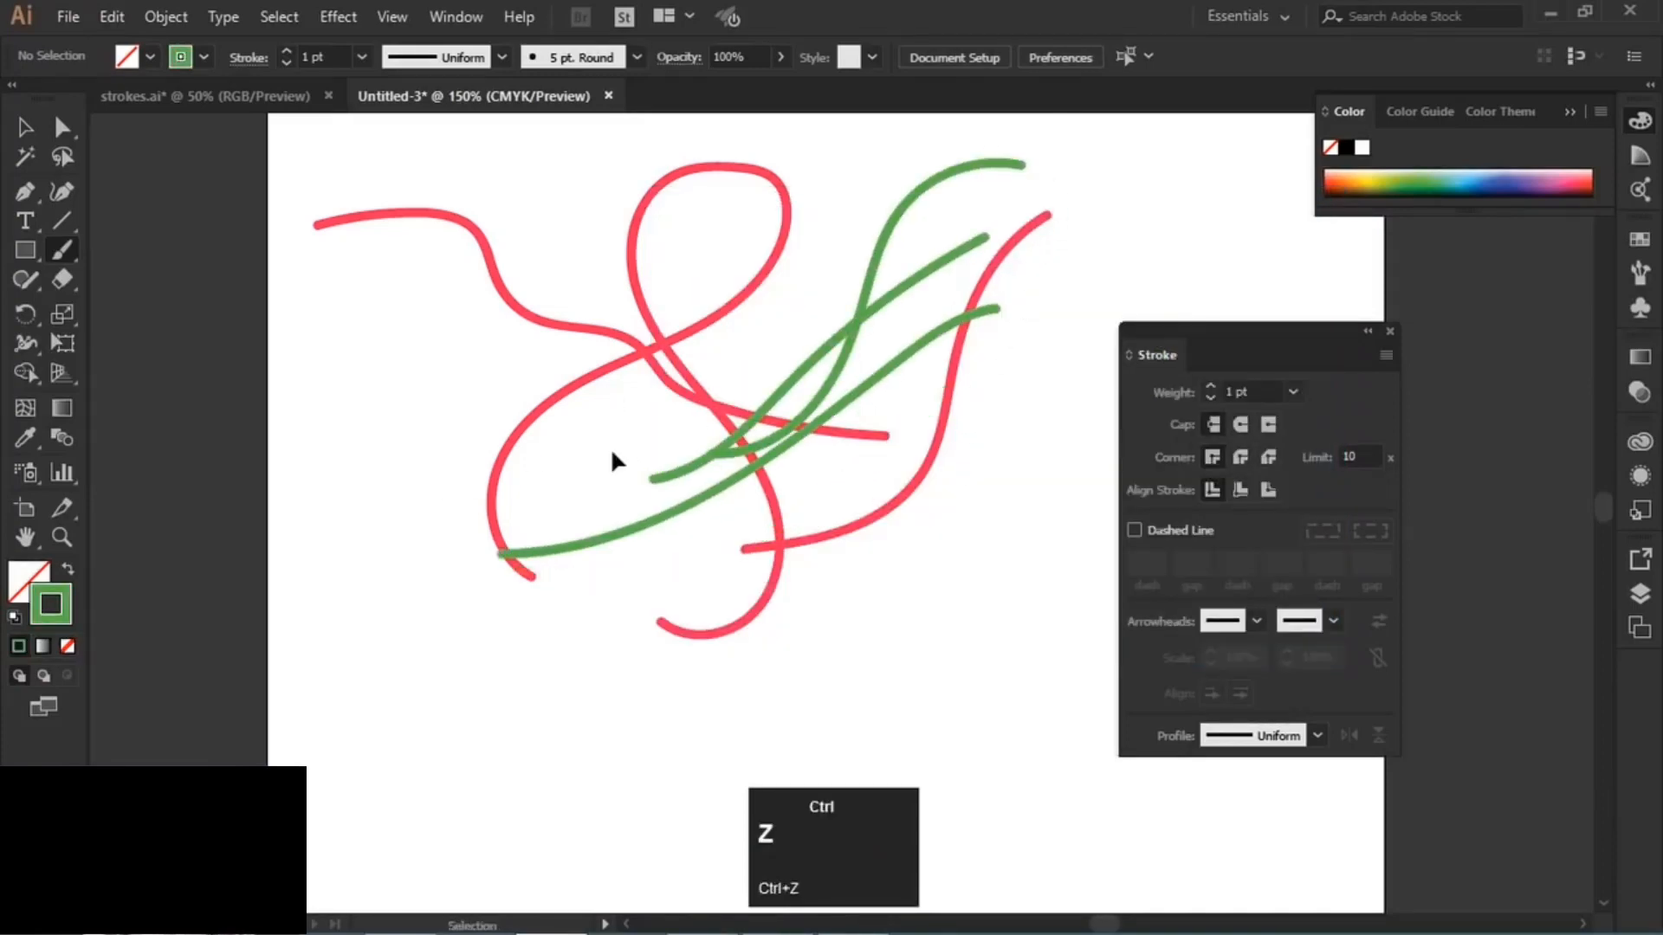
- Delete all remaining strokes from the artboard and collapse the Color panel
{"action": "key", "text": "ctrl+a"}
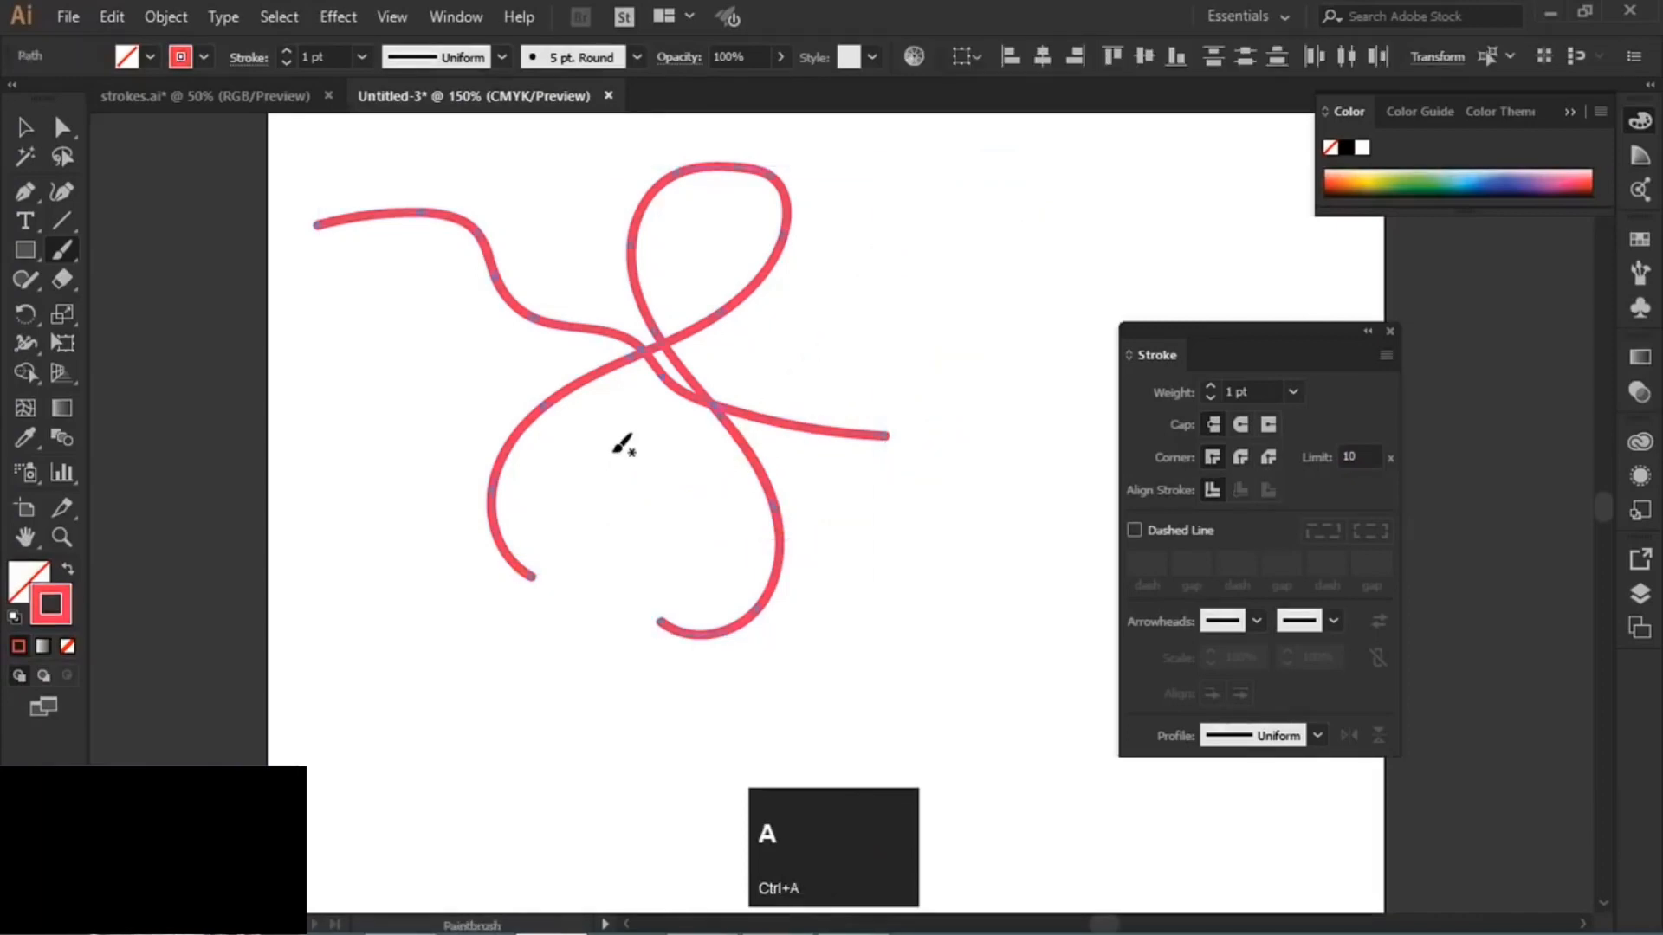
{"action": "key", "text": "Delete"}
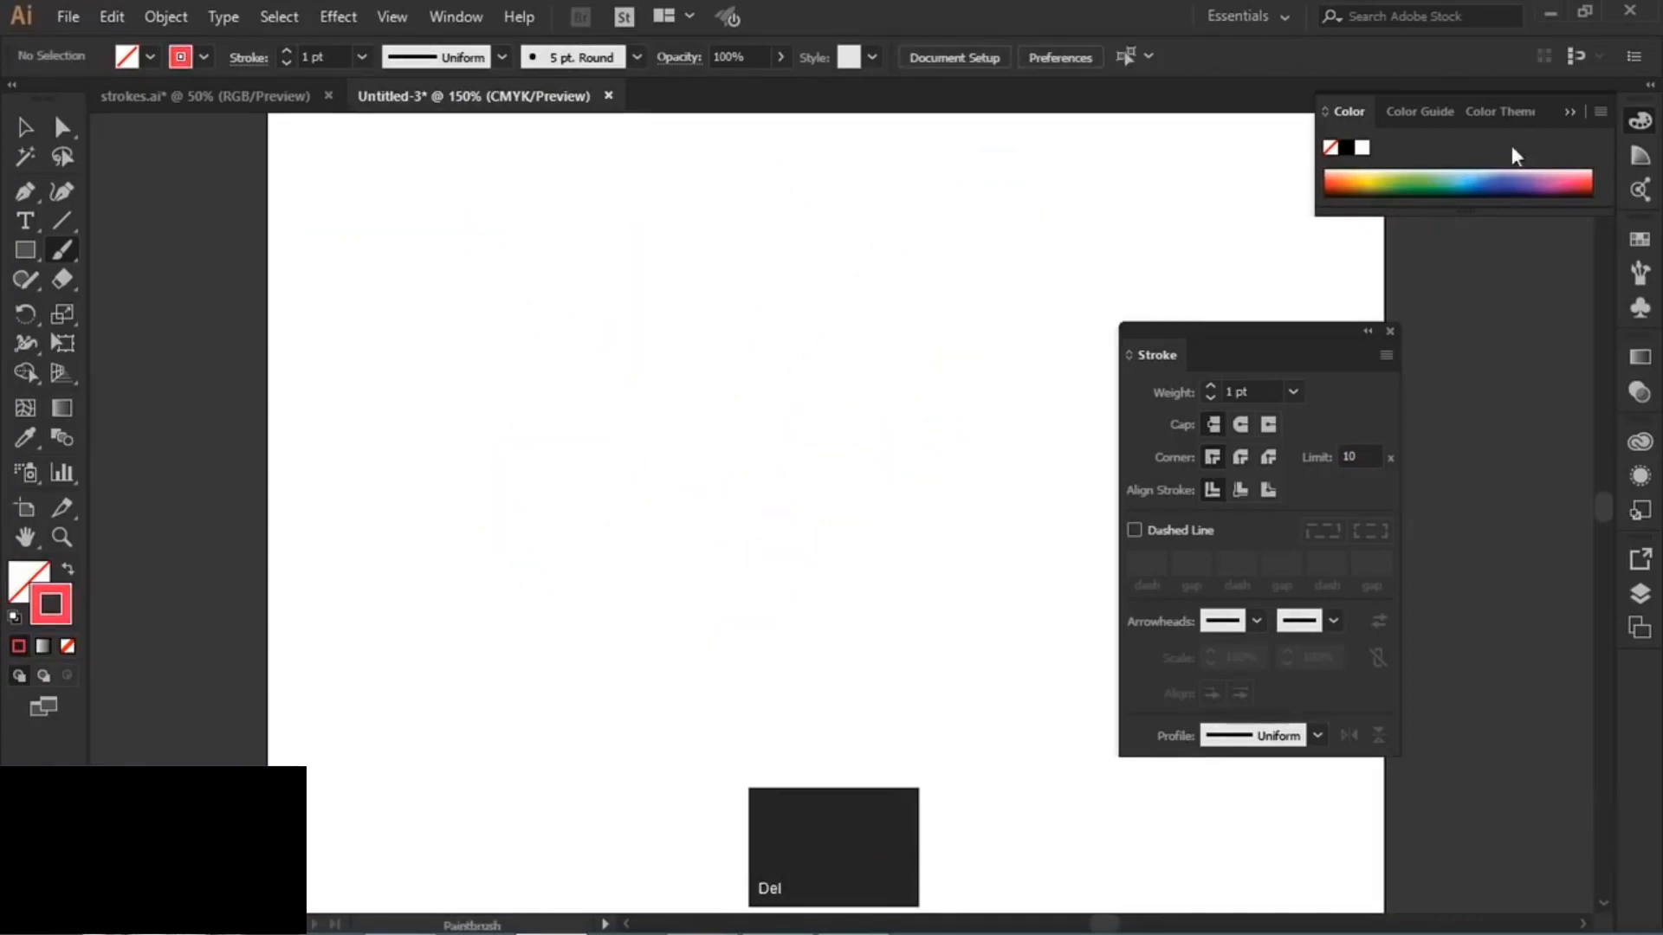
{"action": "left_click", "coordinate": [1569, 112]}
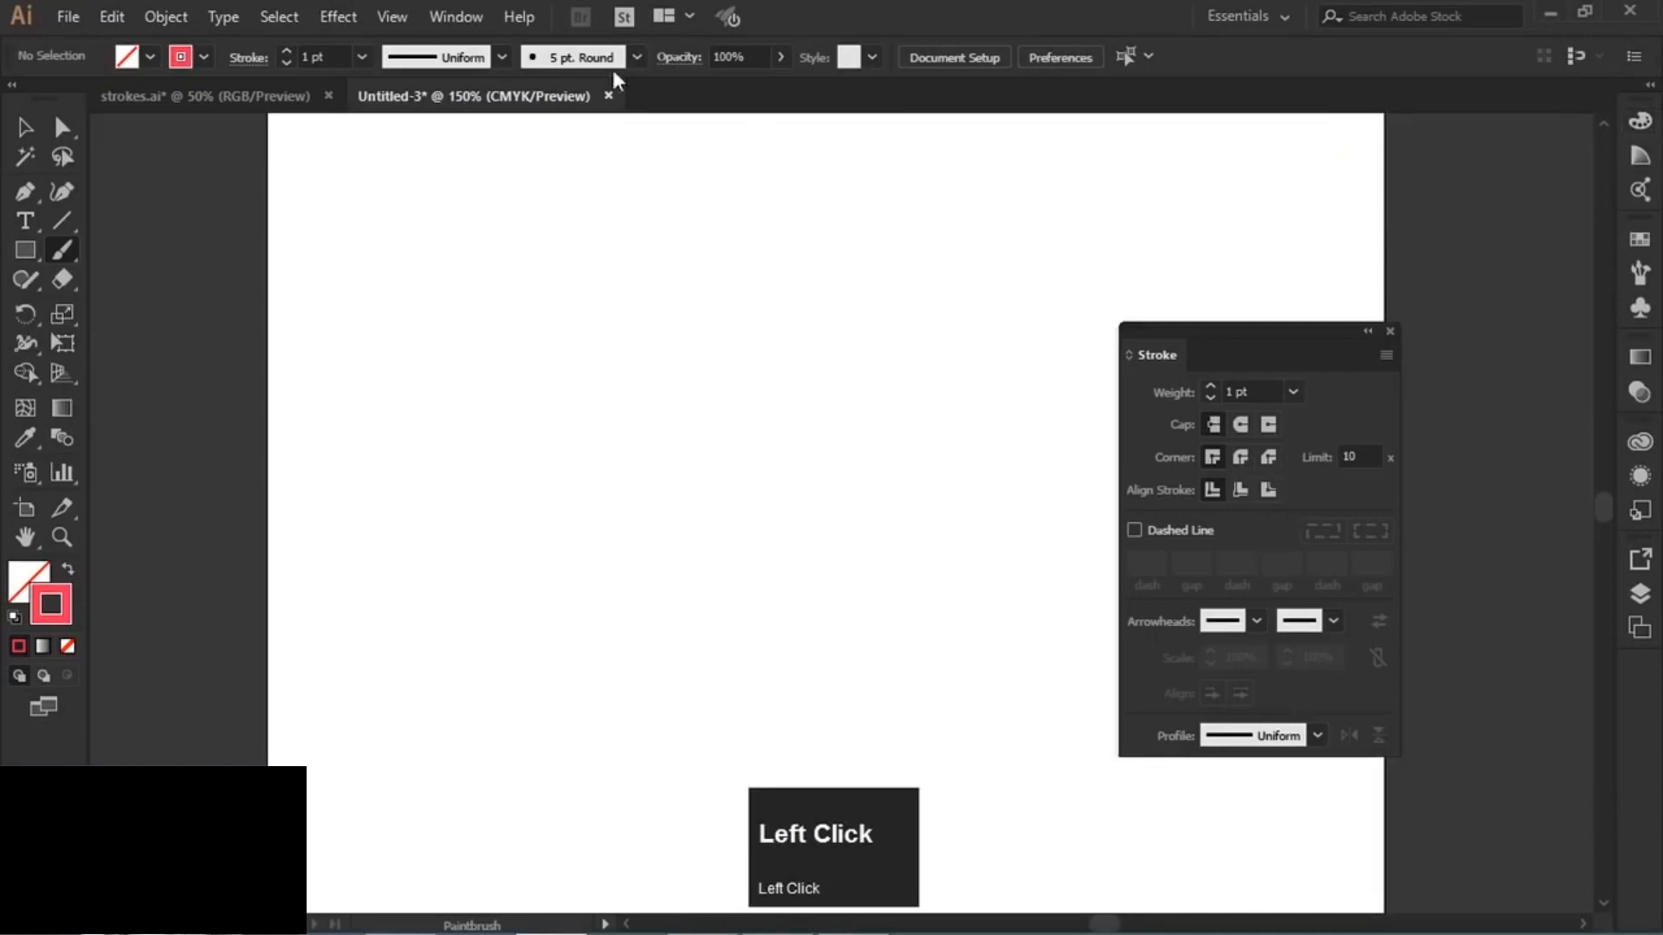
- Show the Brushes panel, detach it as a floating panel and enlarge it to list all the brushes
{"action": "left_click", "coordinate": [476, 16]}
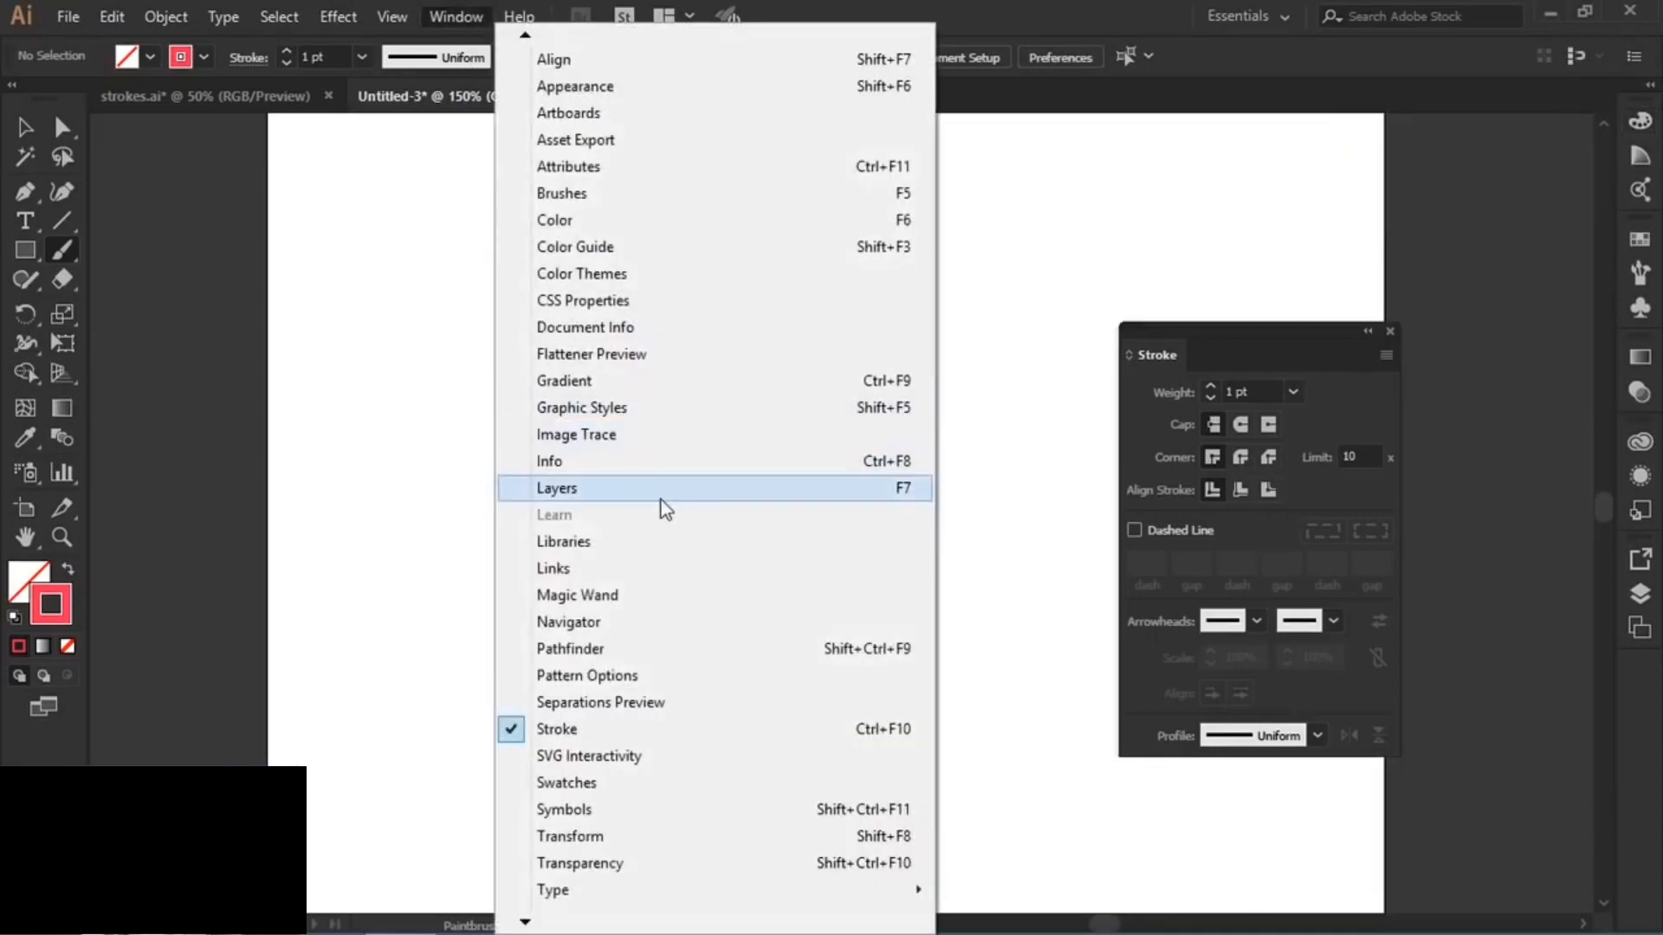
{"action": "left_click", "coordinate": [579, 204]}
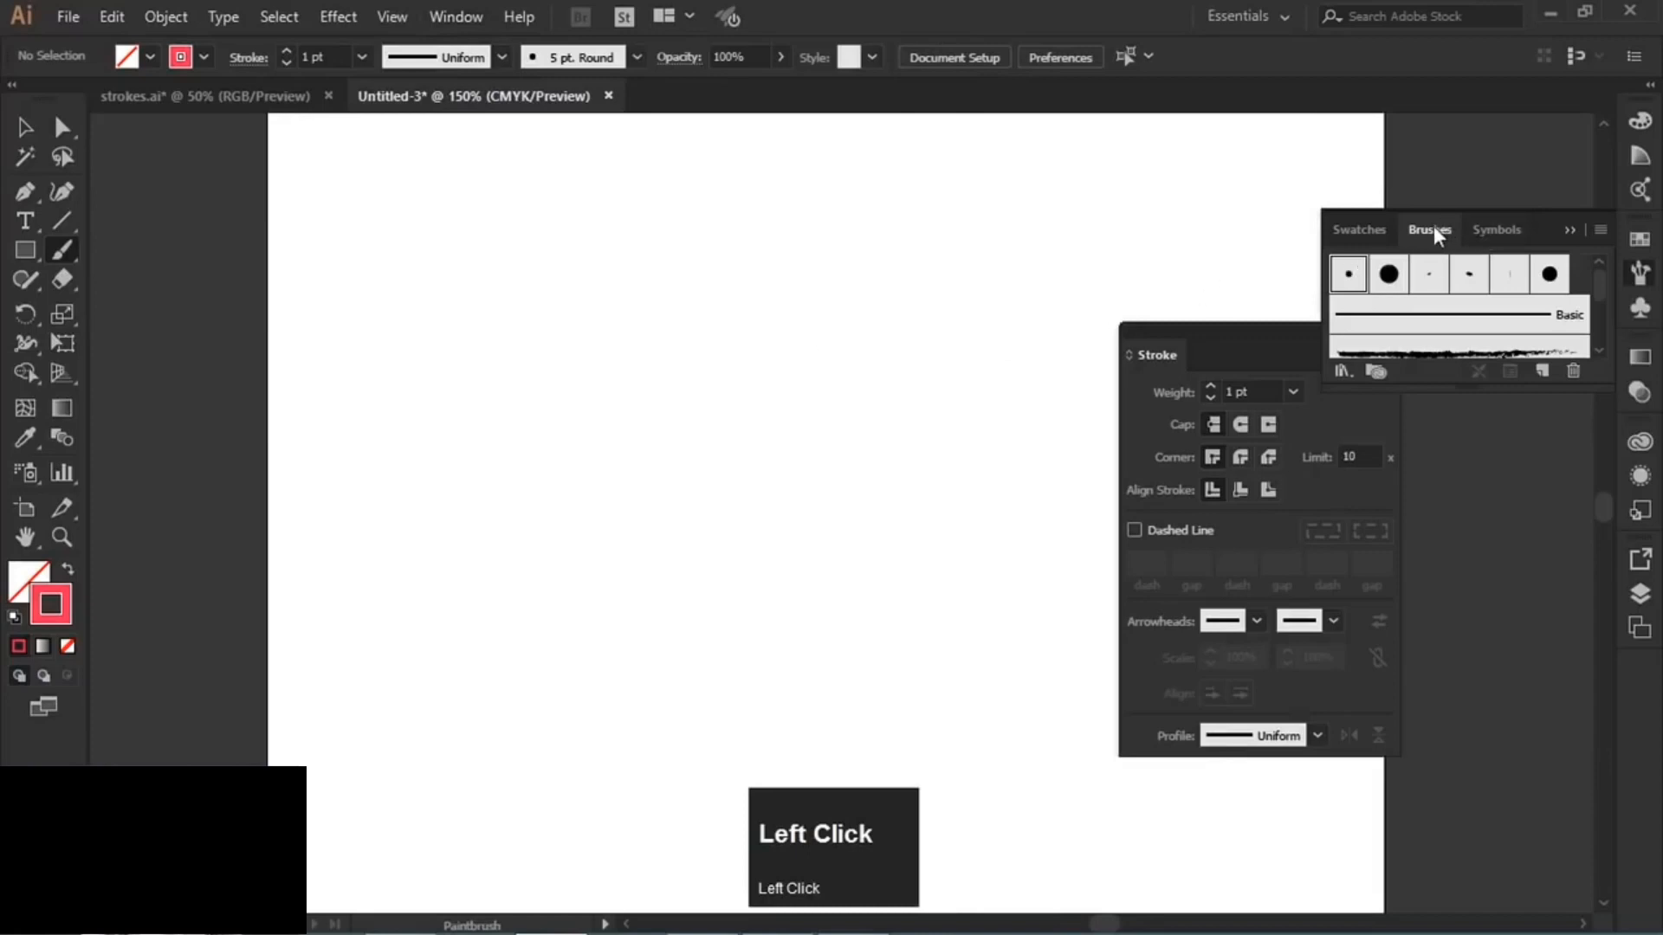
{"action": "left_click_drag", "start_coordinate": [1432, 232], "coordinate": [864, 275]}
{"action": "mouse_move", "coordinate": [1055, 353]}
{"action": "left_mouse_down"}
{"action": "mouse_move", "coordinate": [1050, 542]}
{"action": "mouse_move", "coordinate": [1082, 627]}
{"action": "left_mouse_up"}
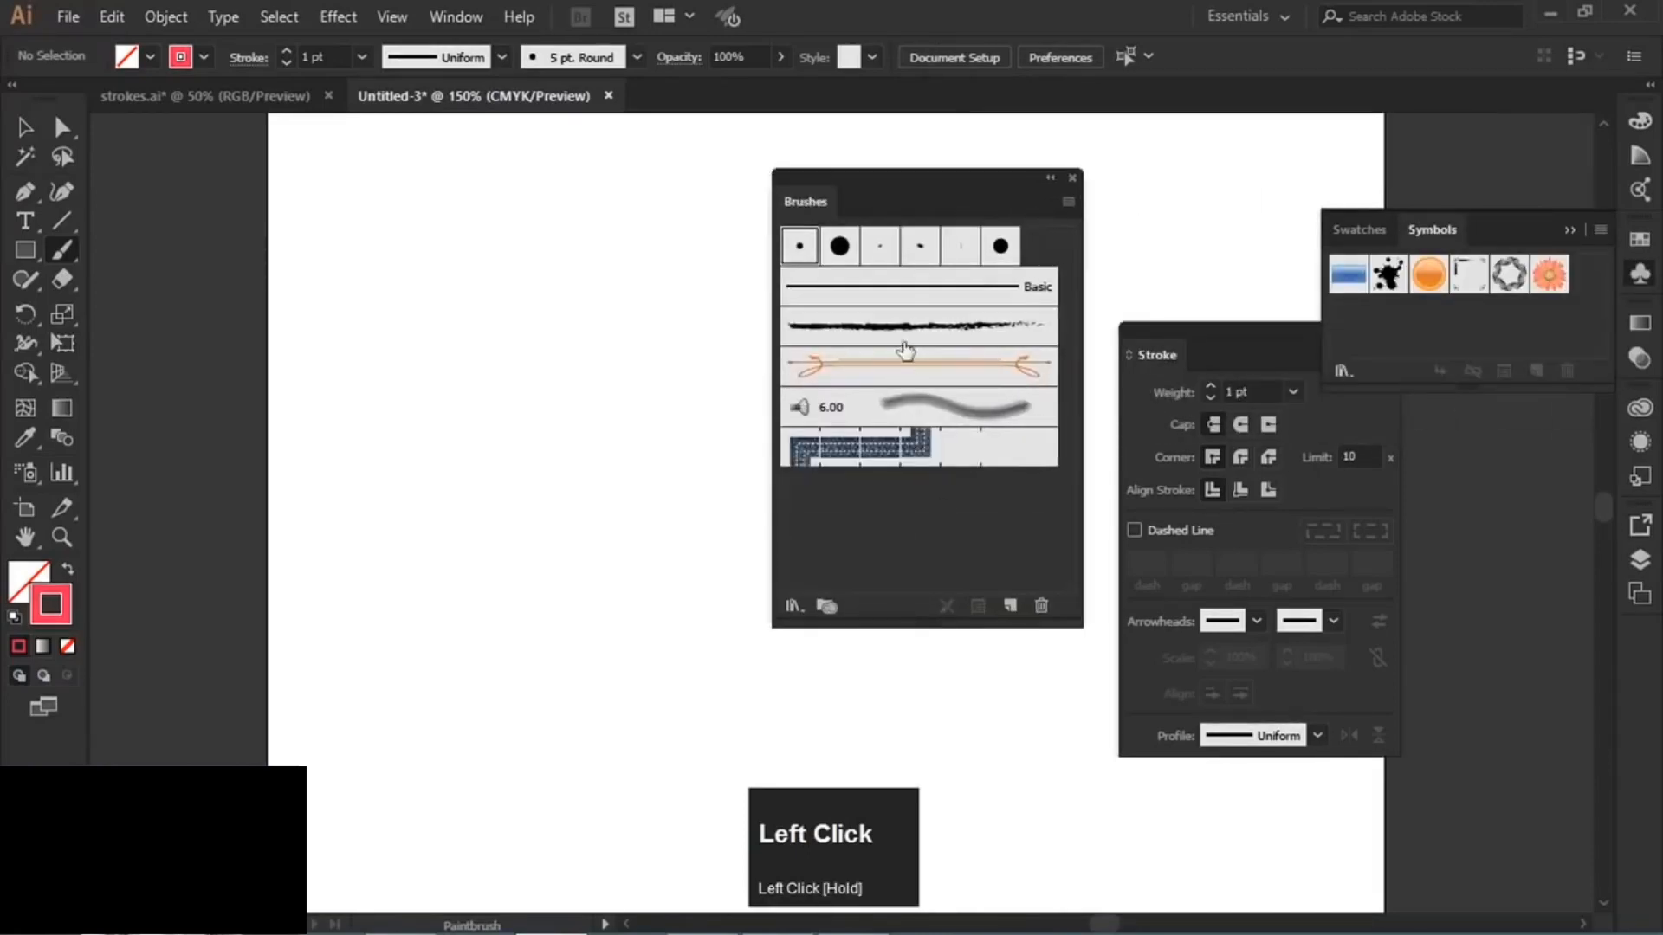
- Paint two thick S-shaped strokes side by side with the 15 pt. Round brush
{"action": "left_click", "coordinate": [832, 259]}
{"action": "mouse_move", "coordinate": [526, 227]}
{"action": "left_mouse_down"}
{"action": "mouse_move", "coordinate": [401, 252]}
{"action": "mouse_move", "coordinate": [372, 564]}
{"action": "left_mouse_up"}
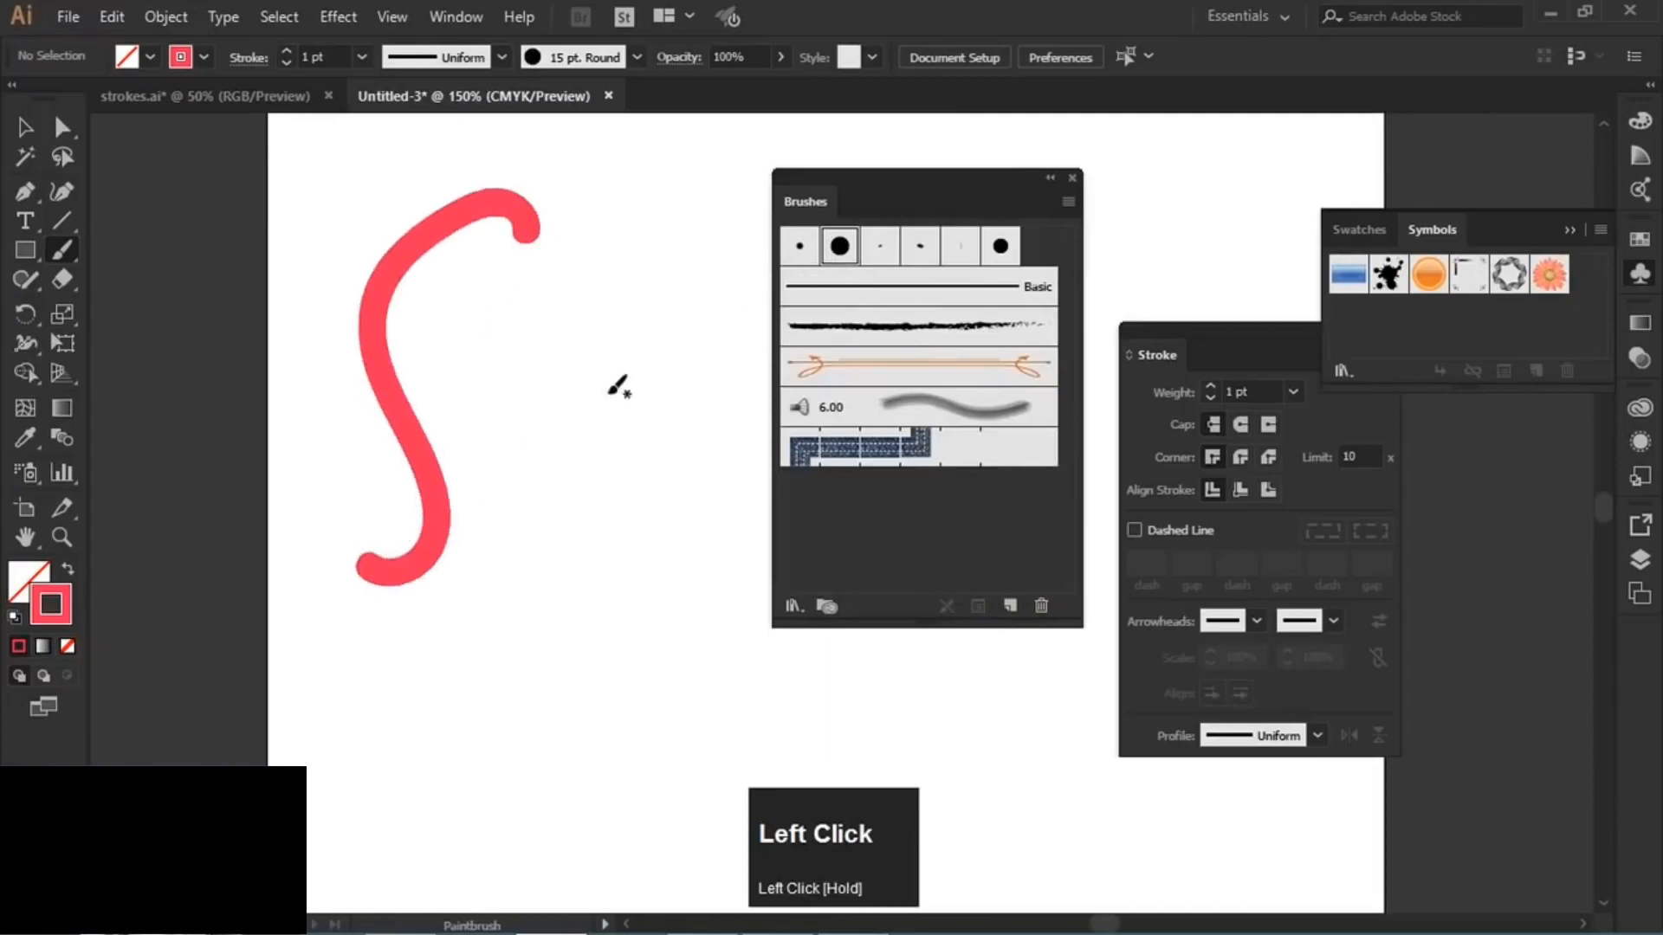
{"action": "mouse_move", "coordinate": [671, 252]}
{"action": "left_mouse_down"}
{"action": "mouse_move", "coordinate": [616, 257]}
{"action": "mouse_move", "coordinate": [523, 552]}
{"action": "mouse_move", "coordinate": [500, 561]}
{"action": "left_mouse_up"}
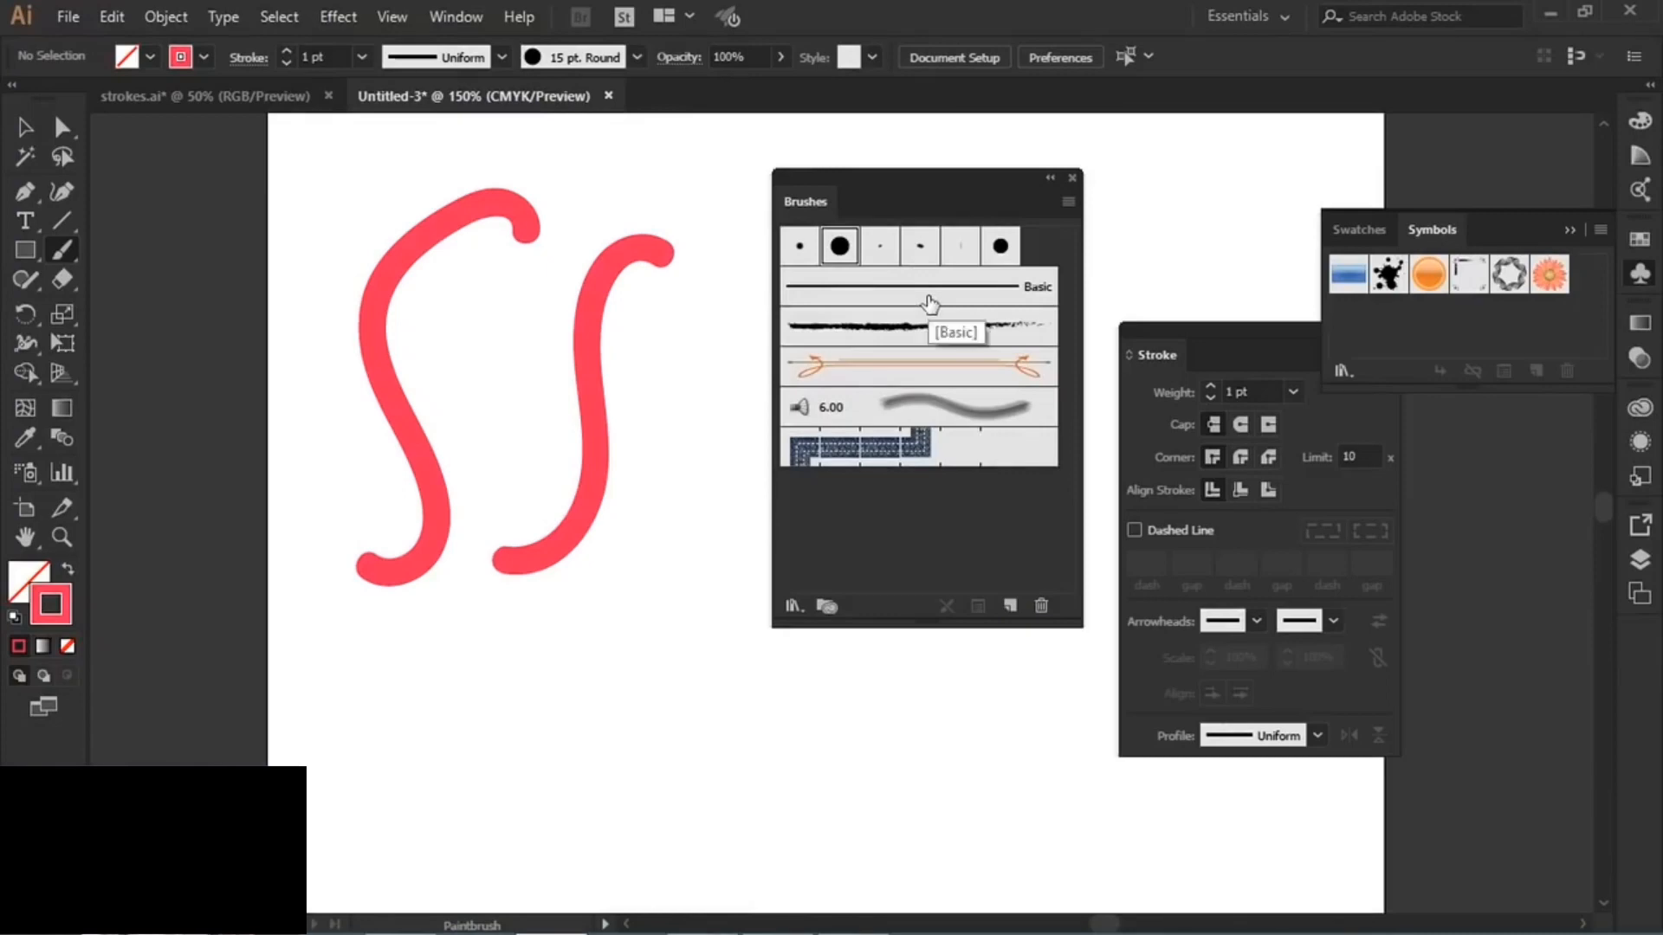
- Paint three strokes with the rough charcoal-style art brush, one beside the S-shapes and two crossing below them
{"action": "left_click", "coordinate": [909, 326]}
{"action": "mouse_move", "coordinate": [726, 251]}
{"action": "left_mouse_down"}
{"action": "mouse_move", "coordinate": [698, 536]}
{"action": "mouse_move", "coordinate": [615, 639]}
{"action": "left_mouse_up"}
{"action": "mouse_move", "coordinate": [397, 715]}
{"action": "left_mouse_down"}
{"action": "mouse_move", "coordinate": [821, 739]}
{"action": "mouse_move", "coordinate": [899, 721]}
{"action": "left_mouse_up"}
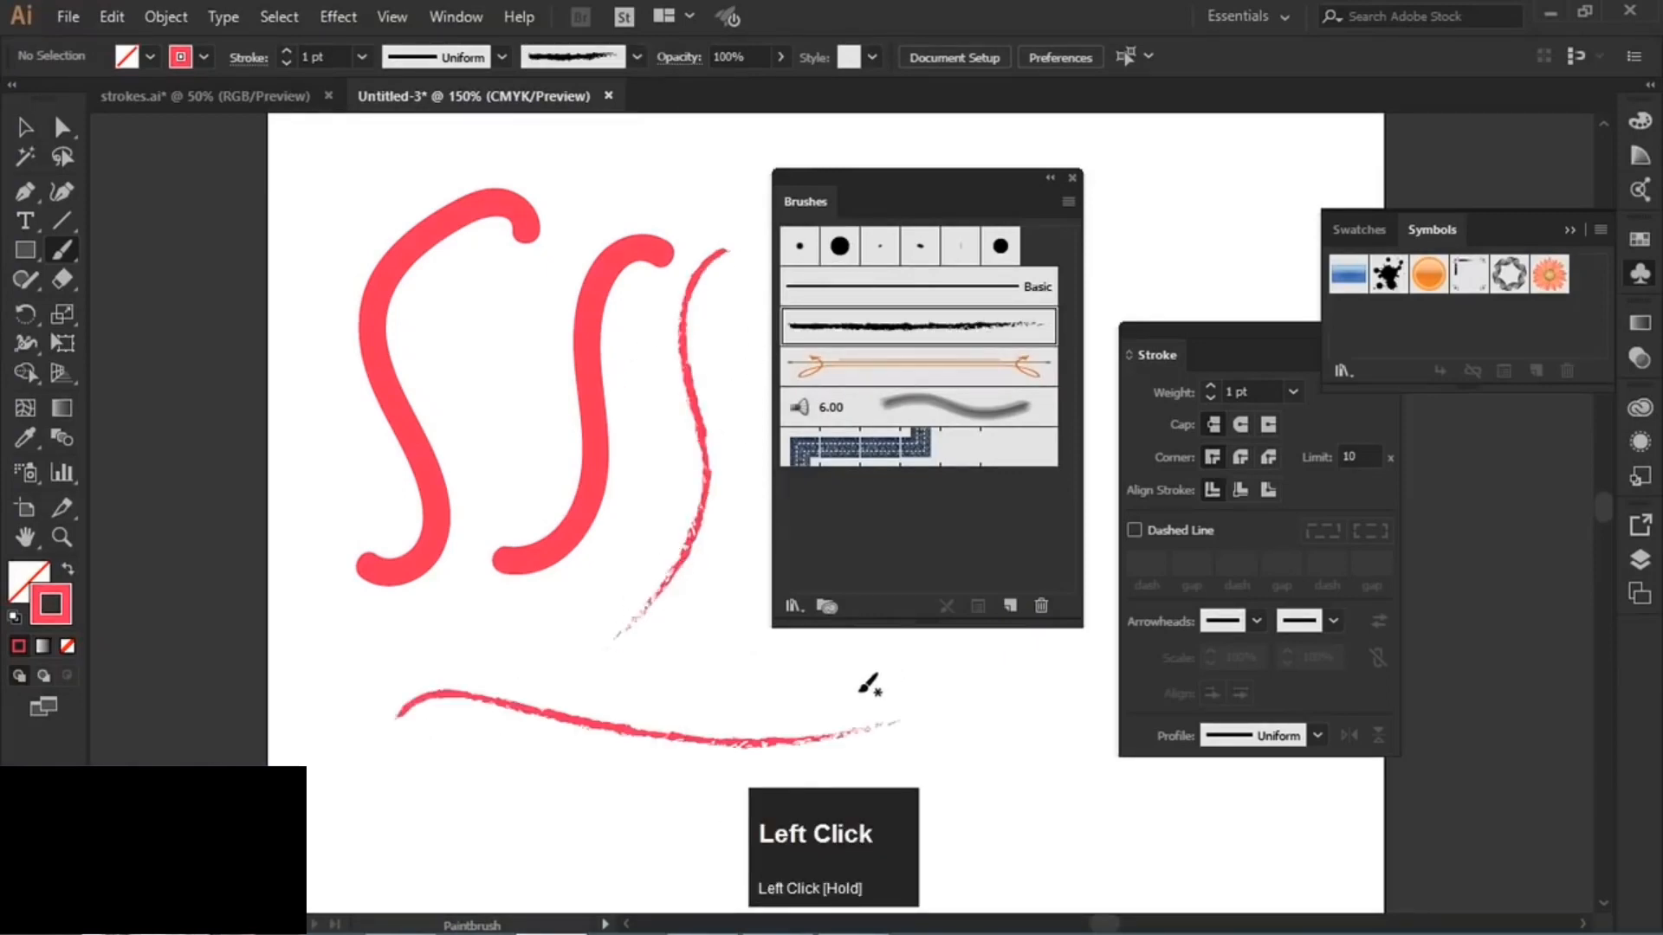
{"action": "mouse_move", "coordinate": [740, 660]}
{"action": "left_mouse_down"}
{"action": "mouse_move", "coordinate": [516, 702]}
{"action": "mouse_move", "coordinate": [293, 688]}
{"action": "left_mouse_up"}
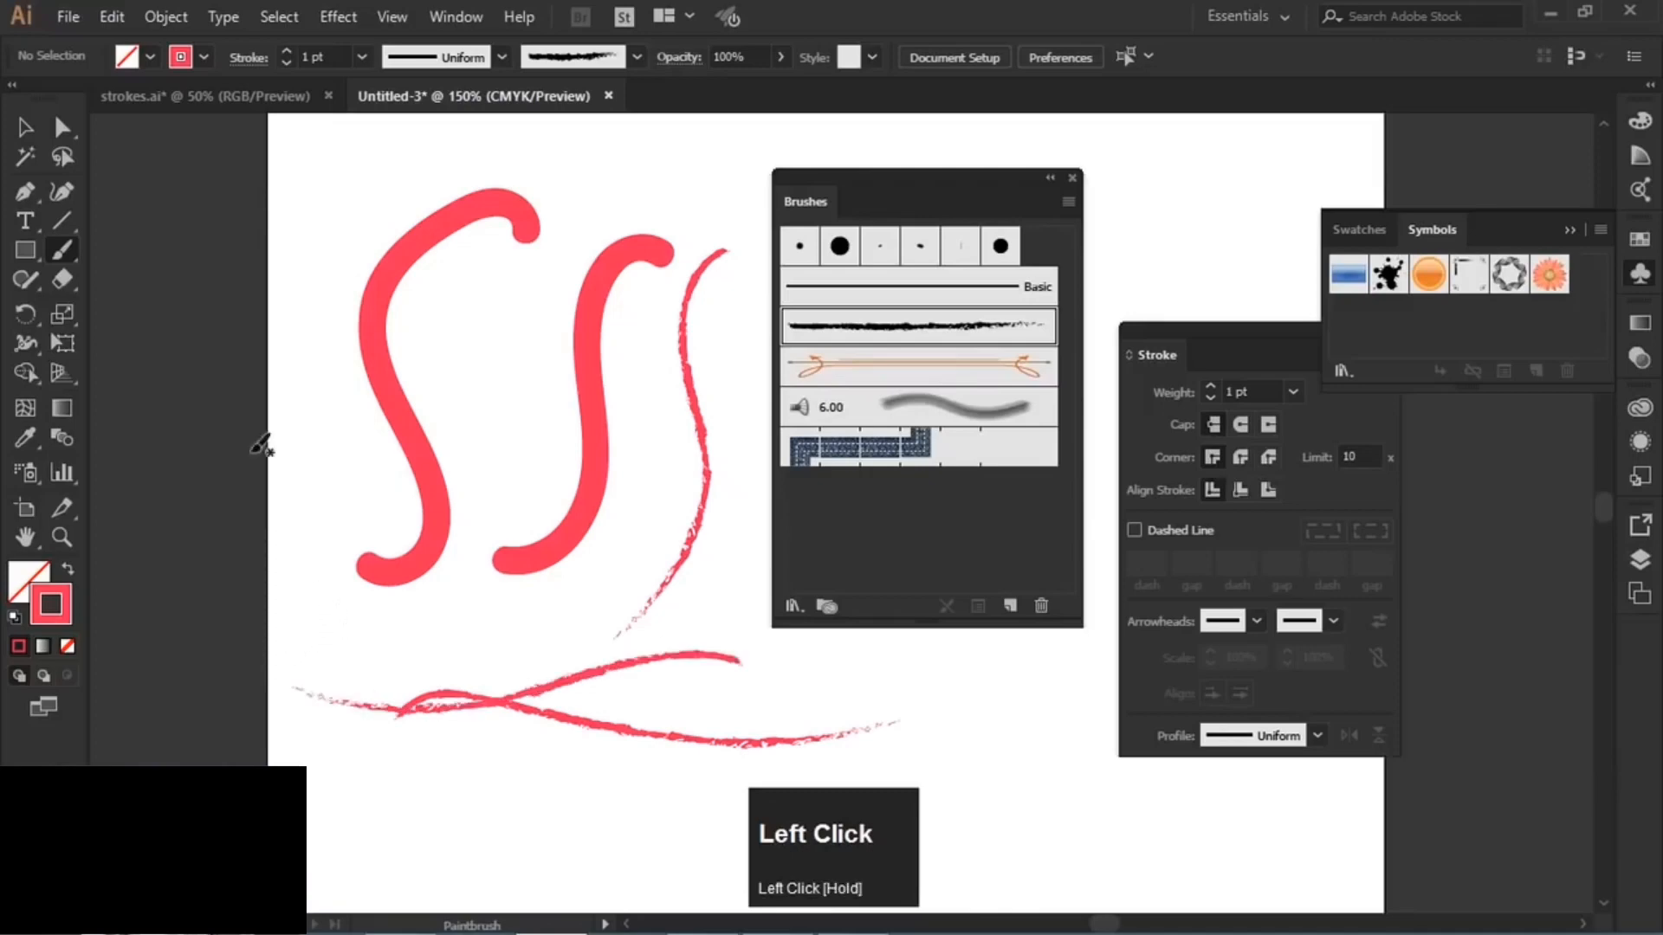
- Move the Brushes panel clear of the artwork, then select and delete all the painted strokes
{"action": "left_click", "coordinate": [26, 129]}
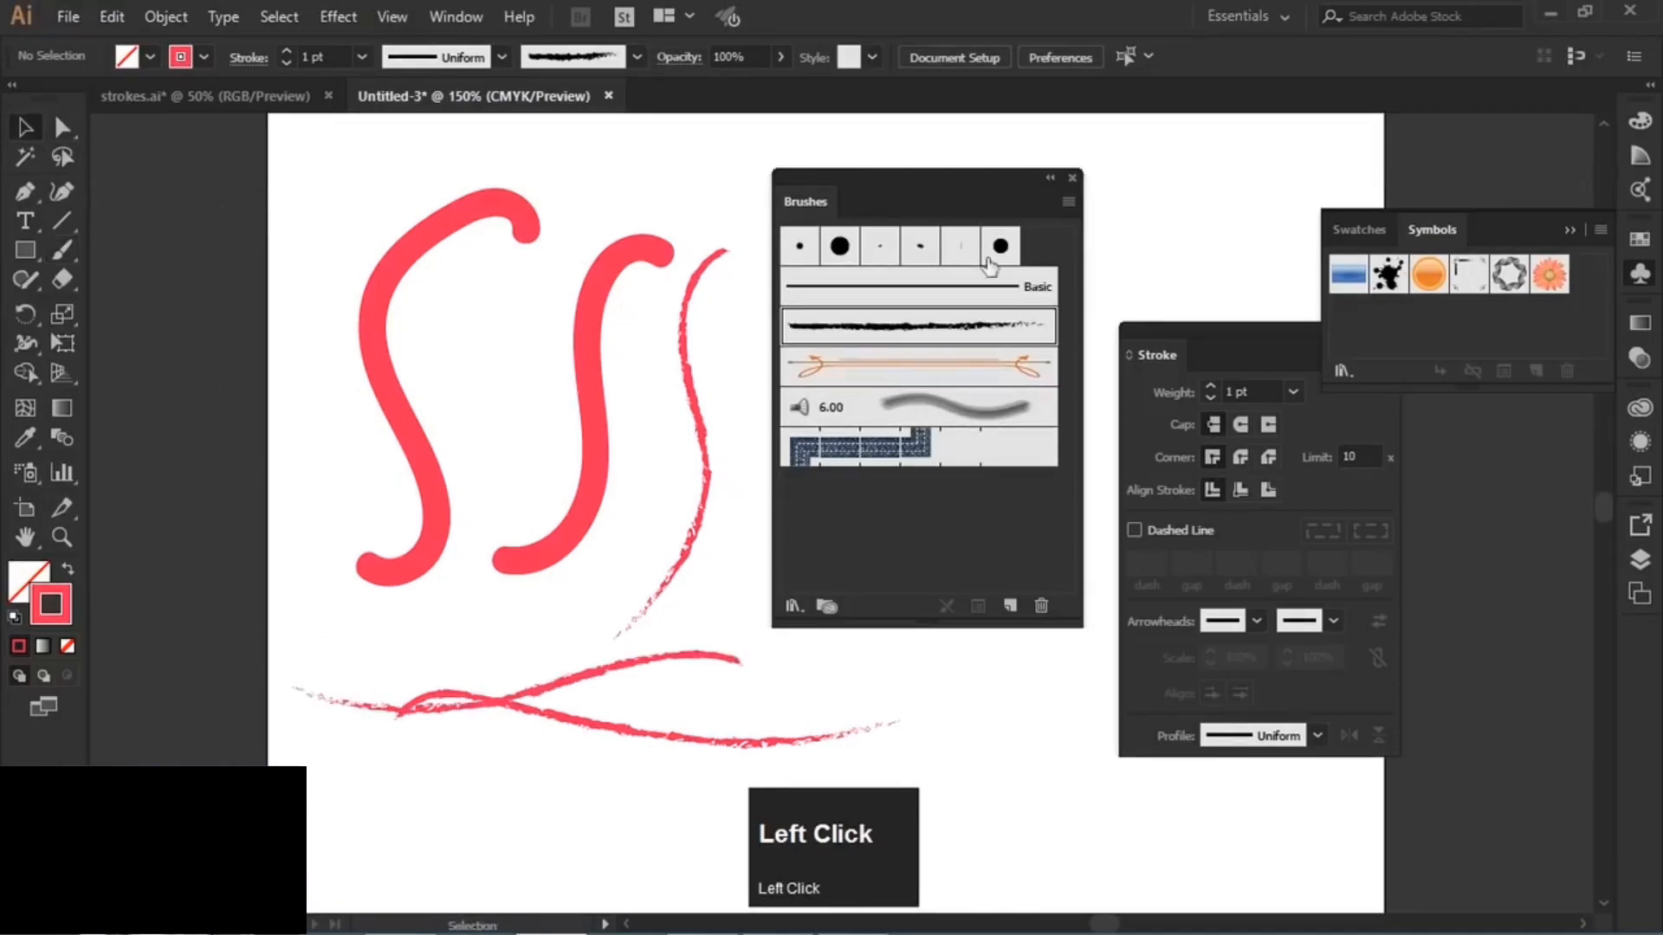
{"action": "left_click_drag", "start_coordinate": [888, 165], "coordinate": [1038, 151]}
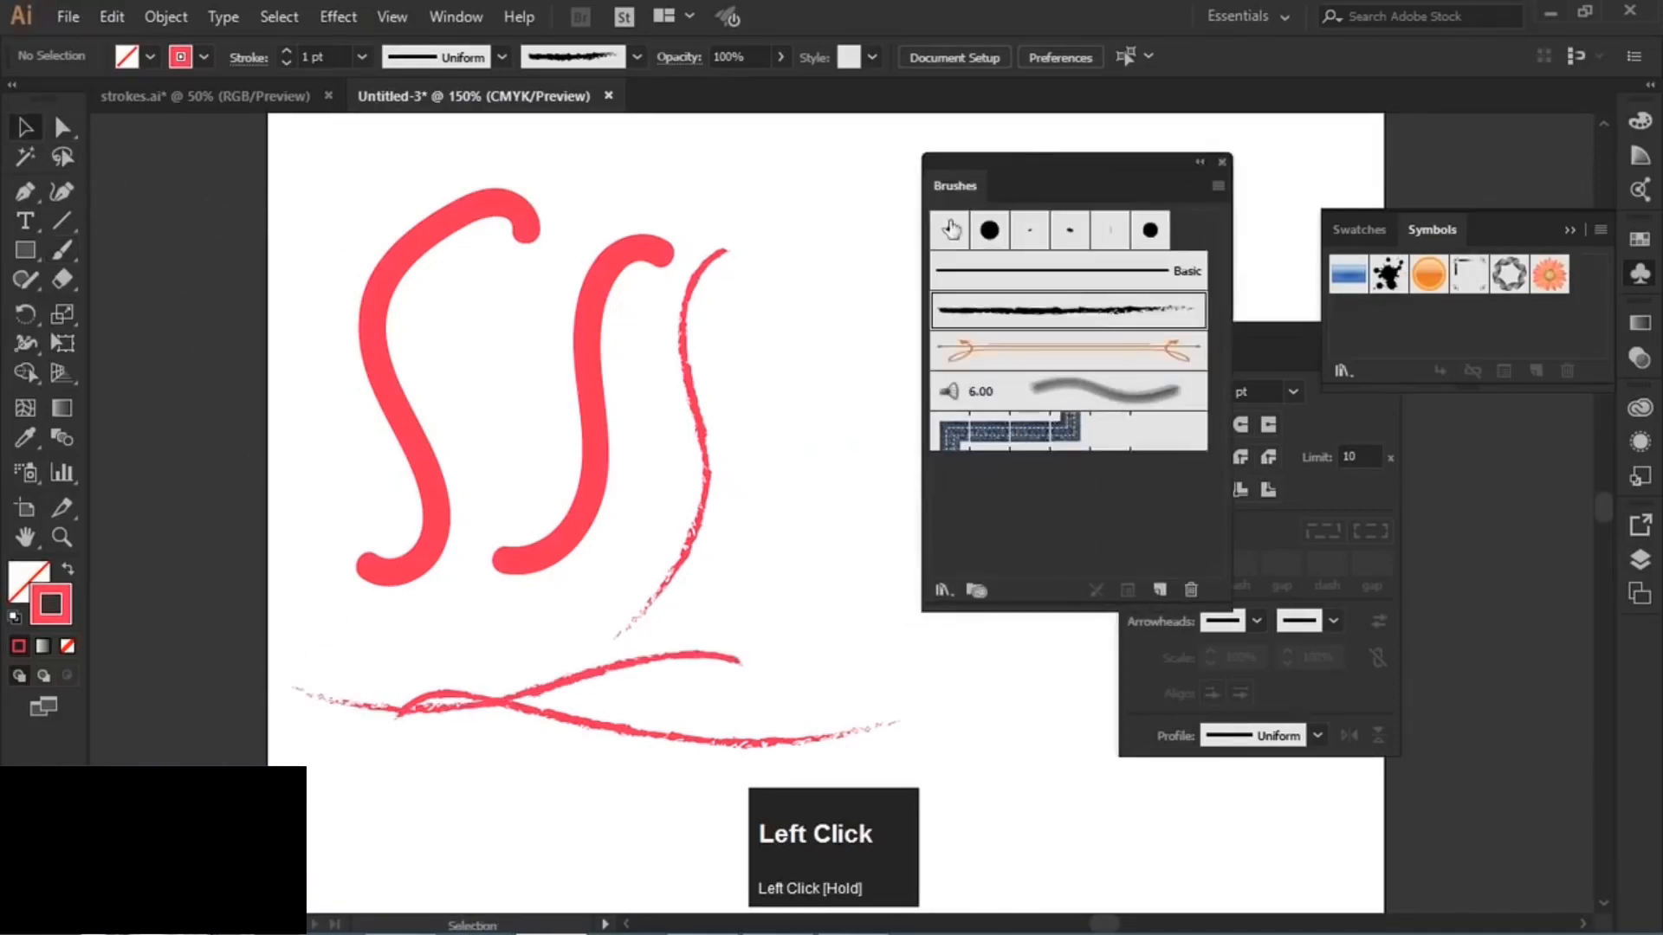
{"action": "left_click_drag", "start_coordinate": [308, 240], "coordinate": [840, 734]}
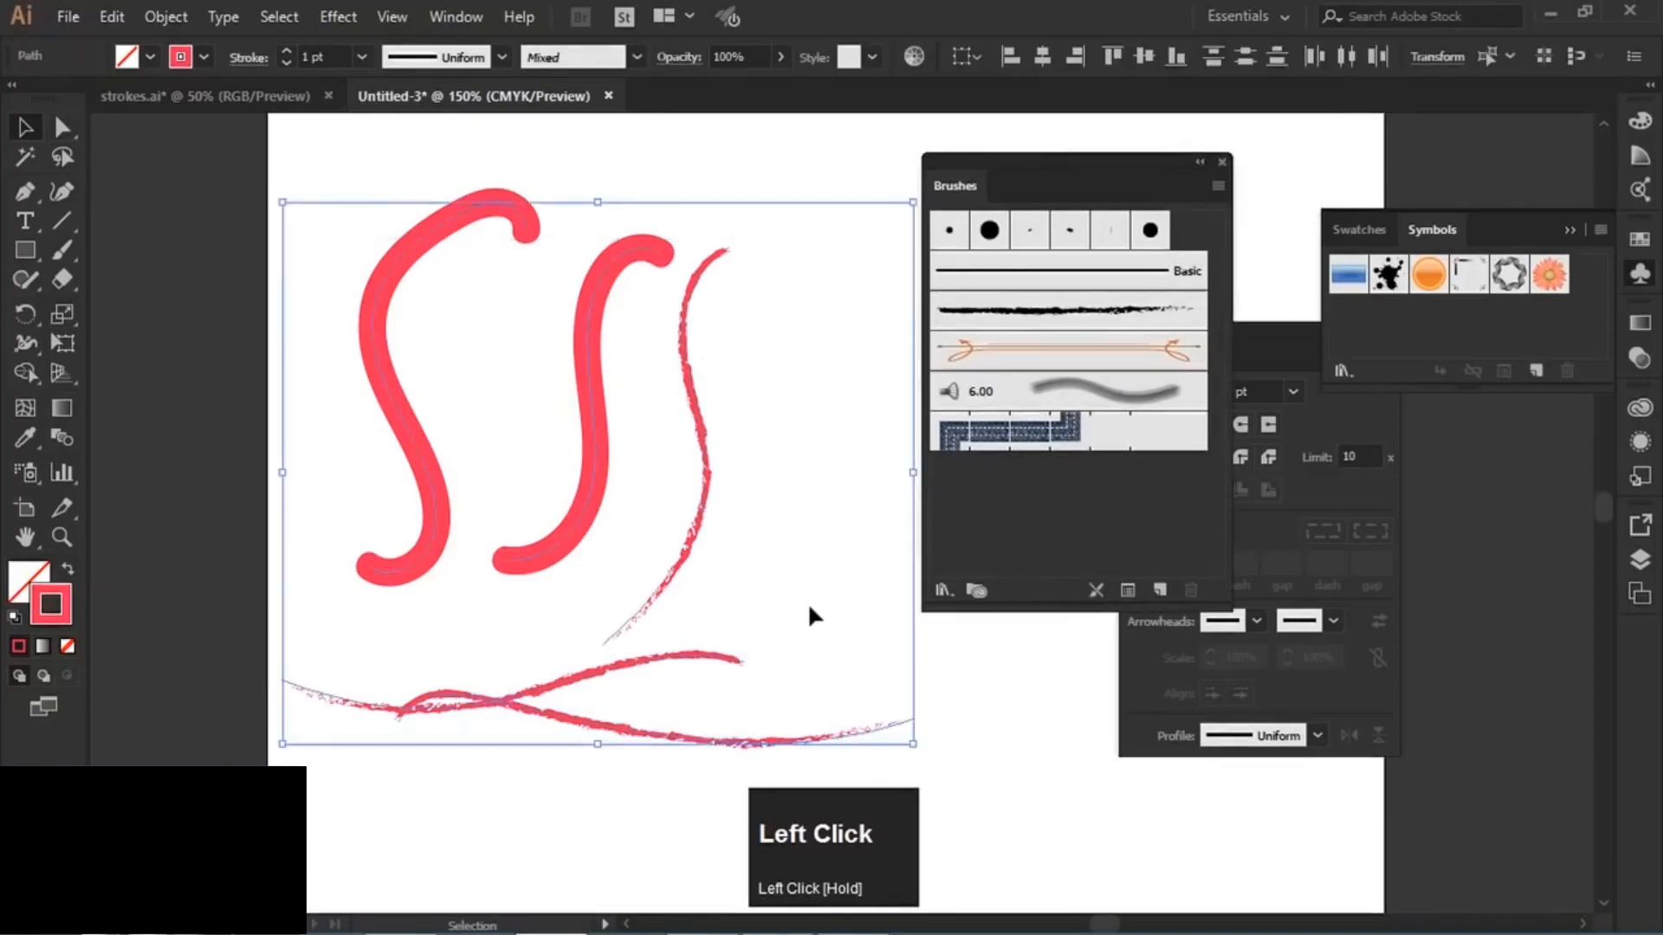
{"action": "key", "text": "Delete"}
- Draw an open, S-curved path with three anchor points on the empty artboard using the Pen tool
{"action": "left_click", "coordinate": [24, 193]}
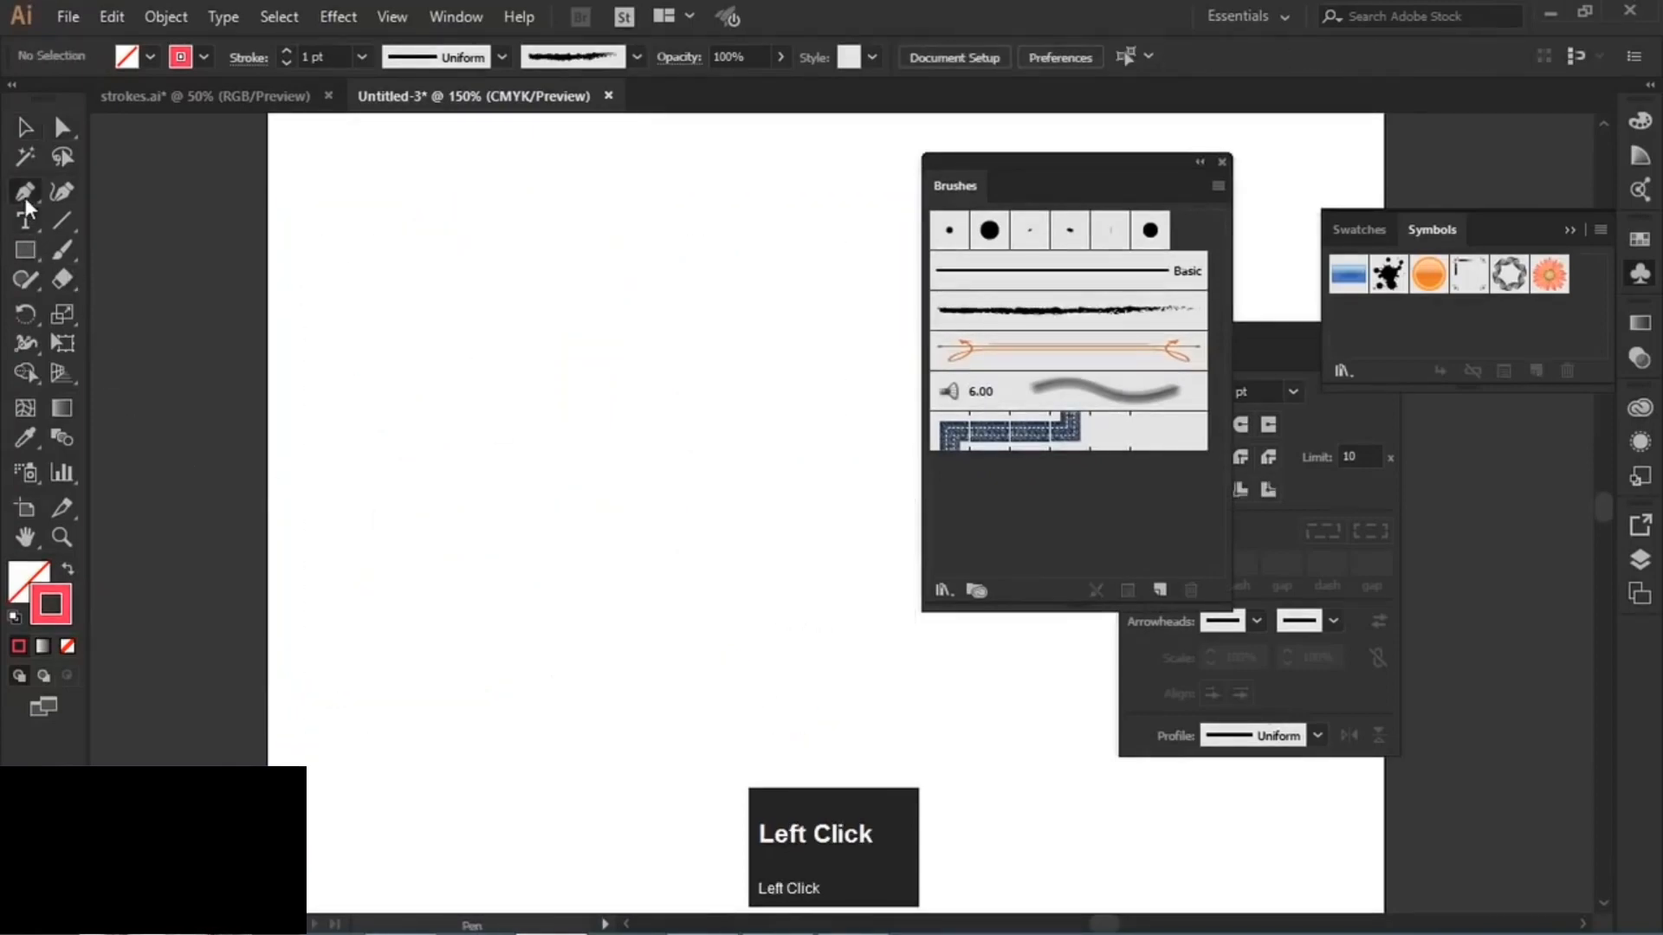
{"action": "left_click", "coordinate": [383, 485]}
{"action": "left_click_drag", "start_coordinate": [654, 310], "coordinate": [891, 269]}
{"action": "left_click", "coordinate": [784, 144]}
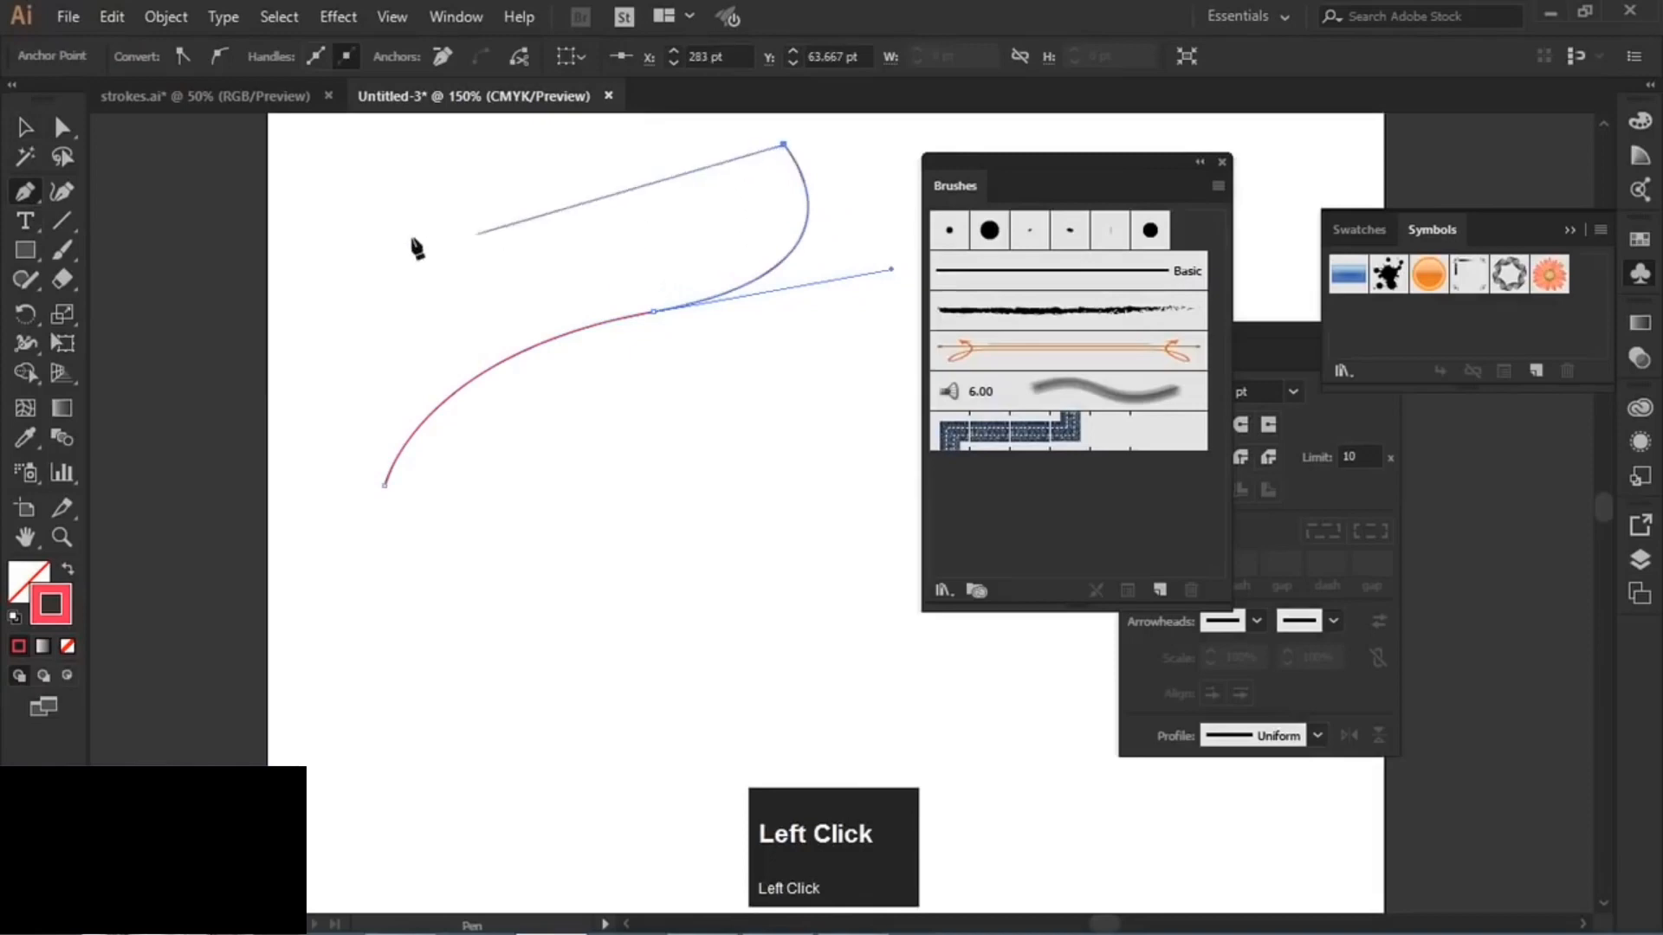
- Apply the rough charcoal-style art brush to the selected pen path, followed by the 15 pt. Round brush
{"action": "left_click", "coordinate": [29, 128]}
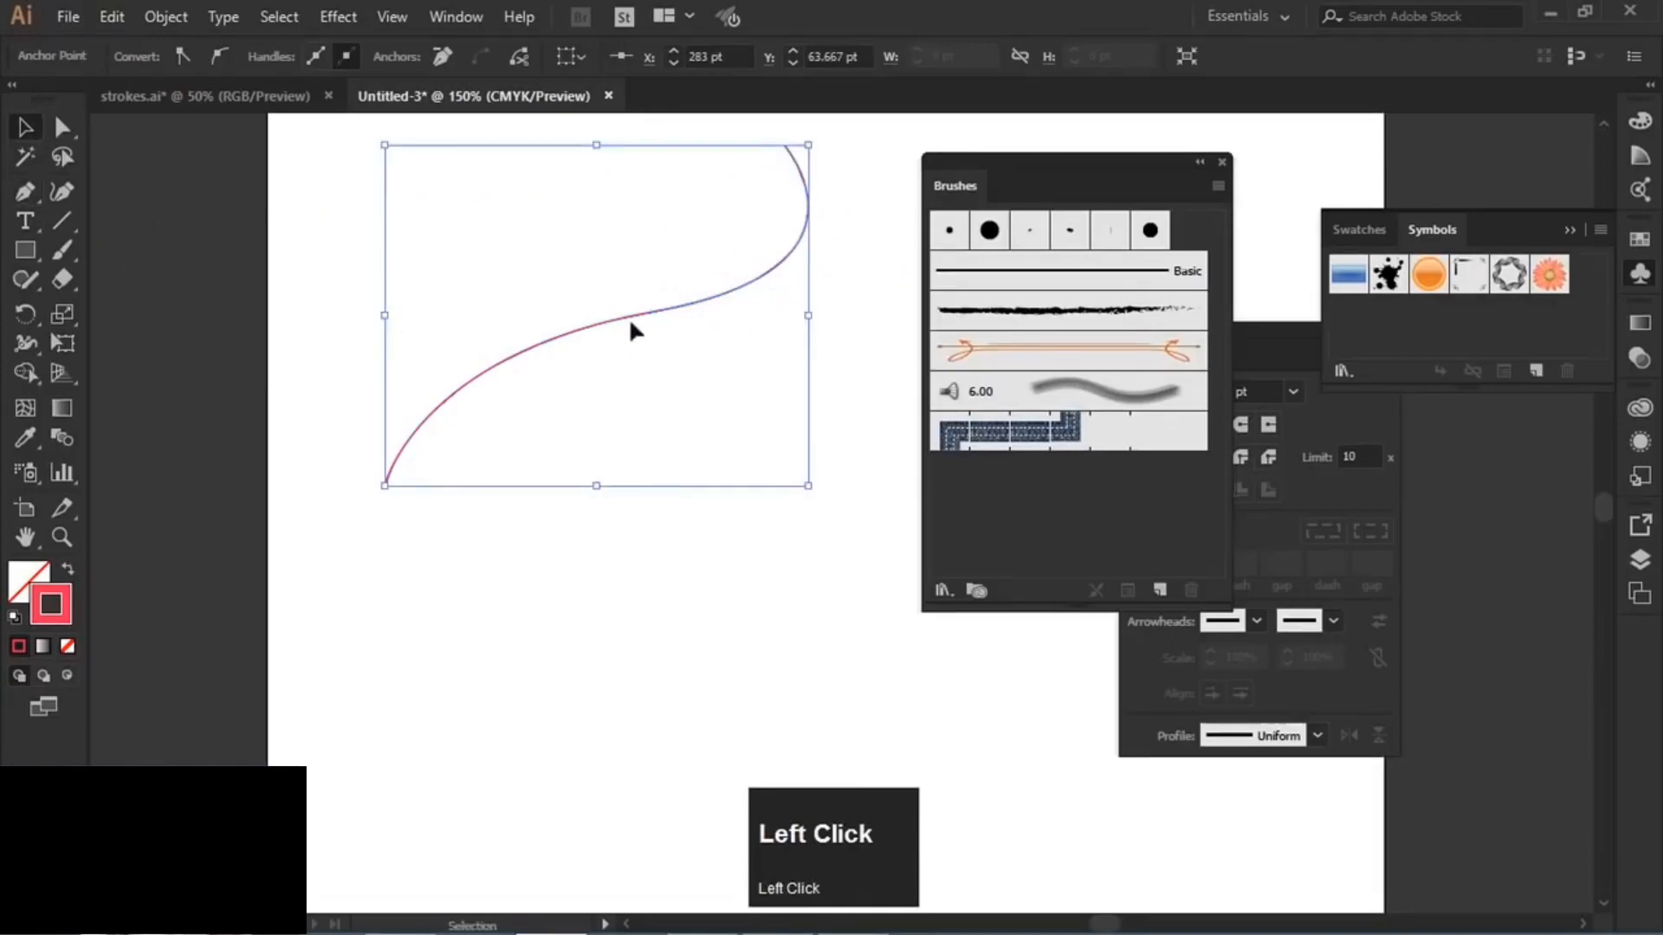
{"action": "left_click", "coordinate": [1083, 307]}
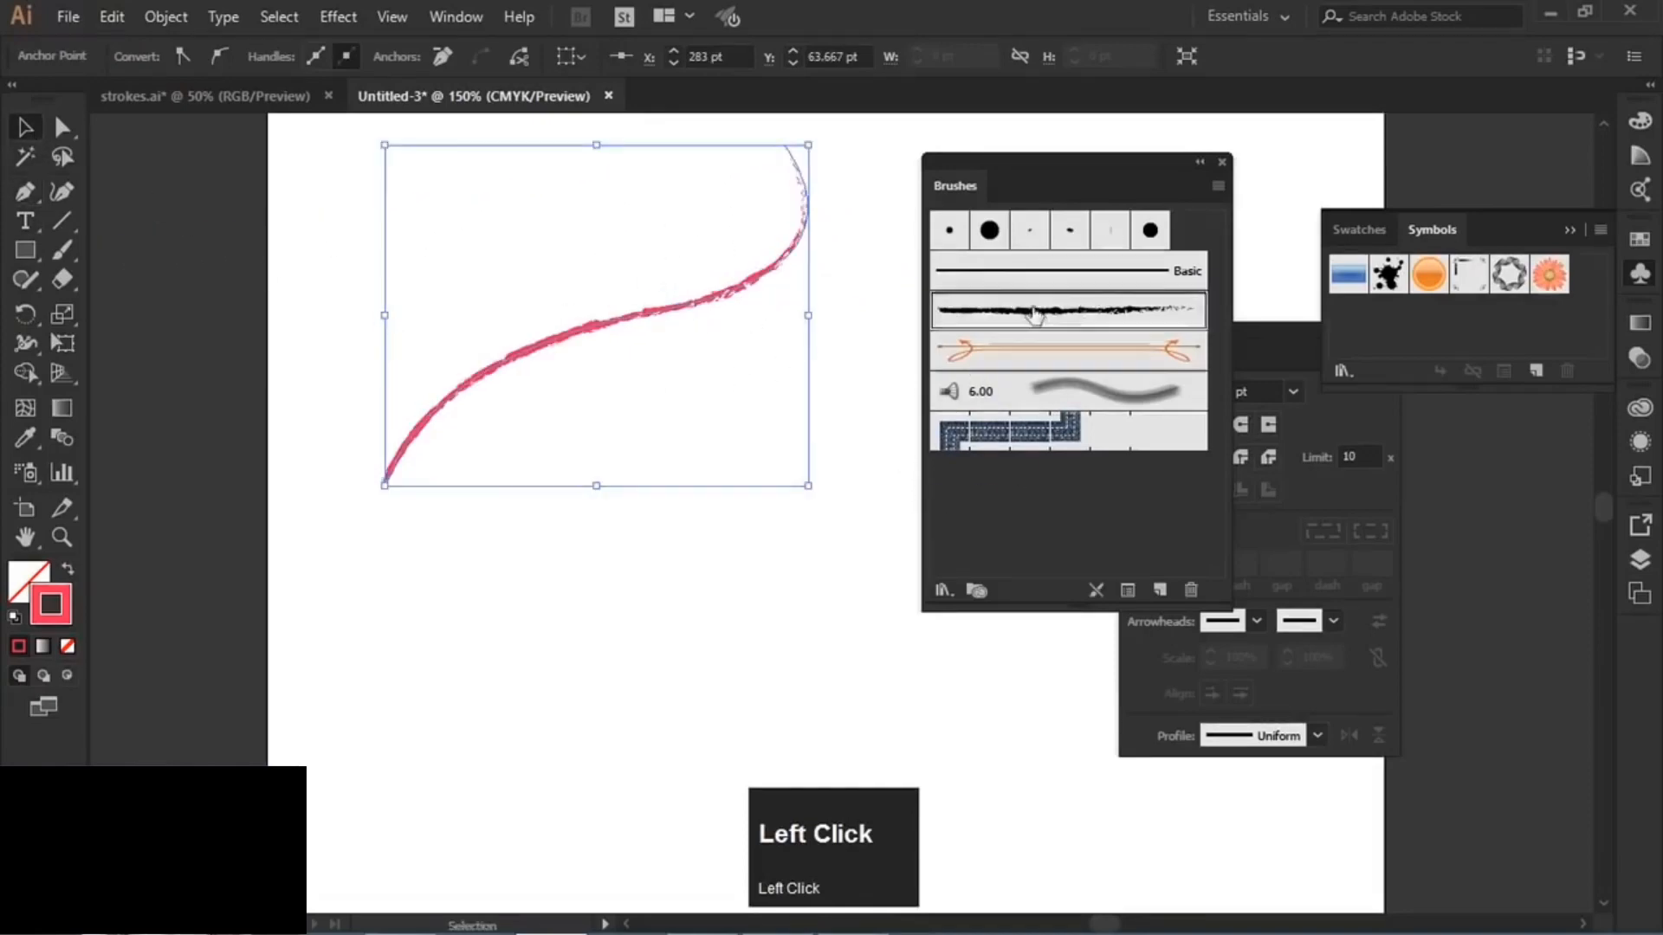
{"action": "left_click", "coordinate": [989, 229]}
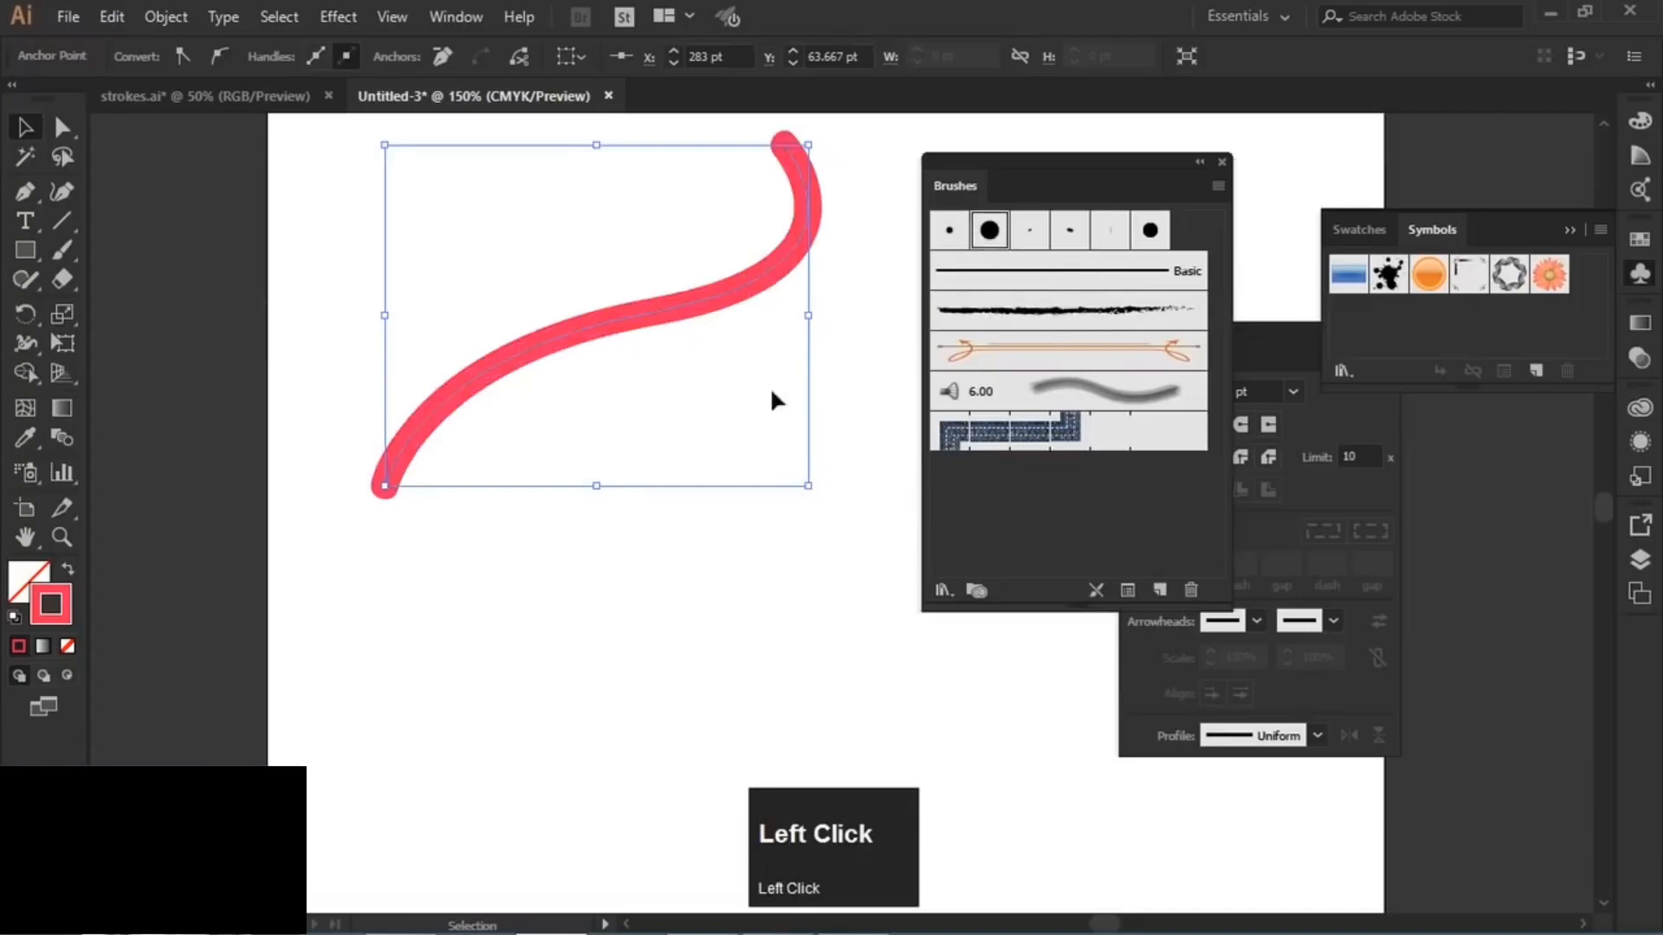
- Undo the brush changes on the pen path and delete the path
{"action": "key", "text": "ctrl+z"}
{"action": "key", "text": "ctrl+z"}
{"action": "key", "text": "ctrl+z"}
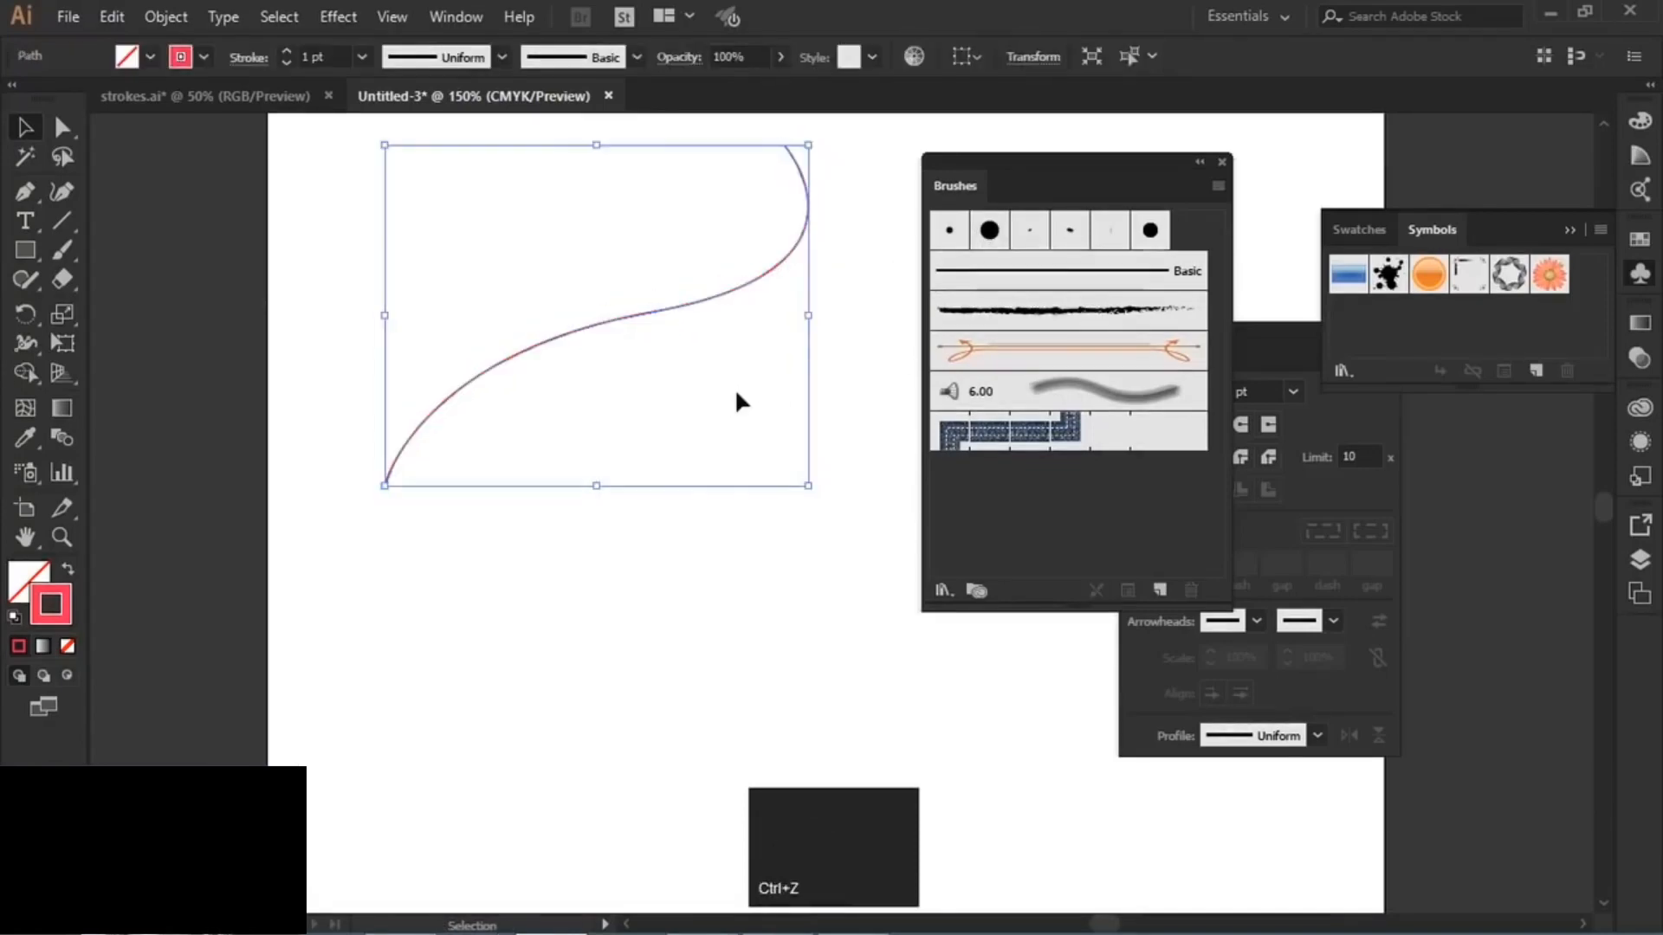
{"action": "key", "text": "Delete"}
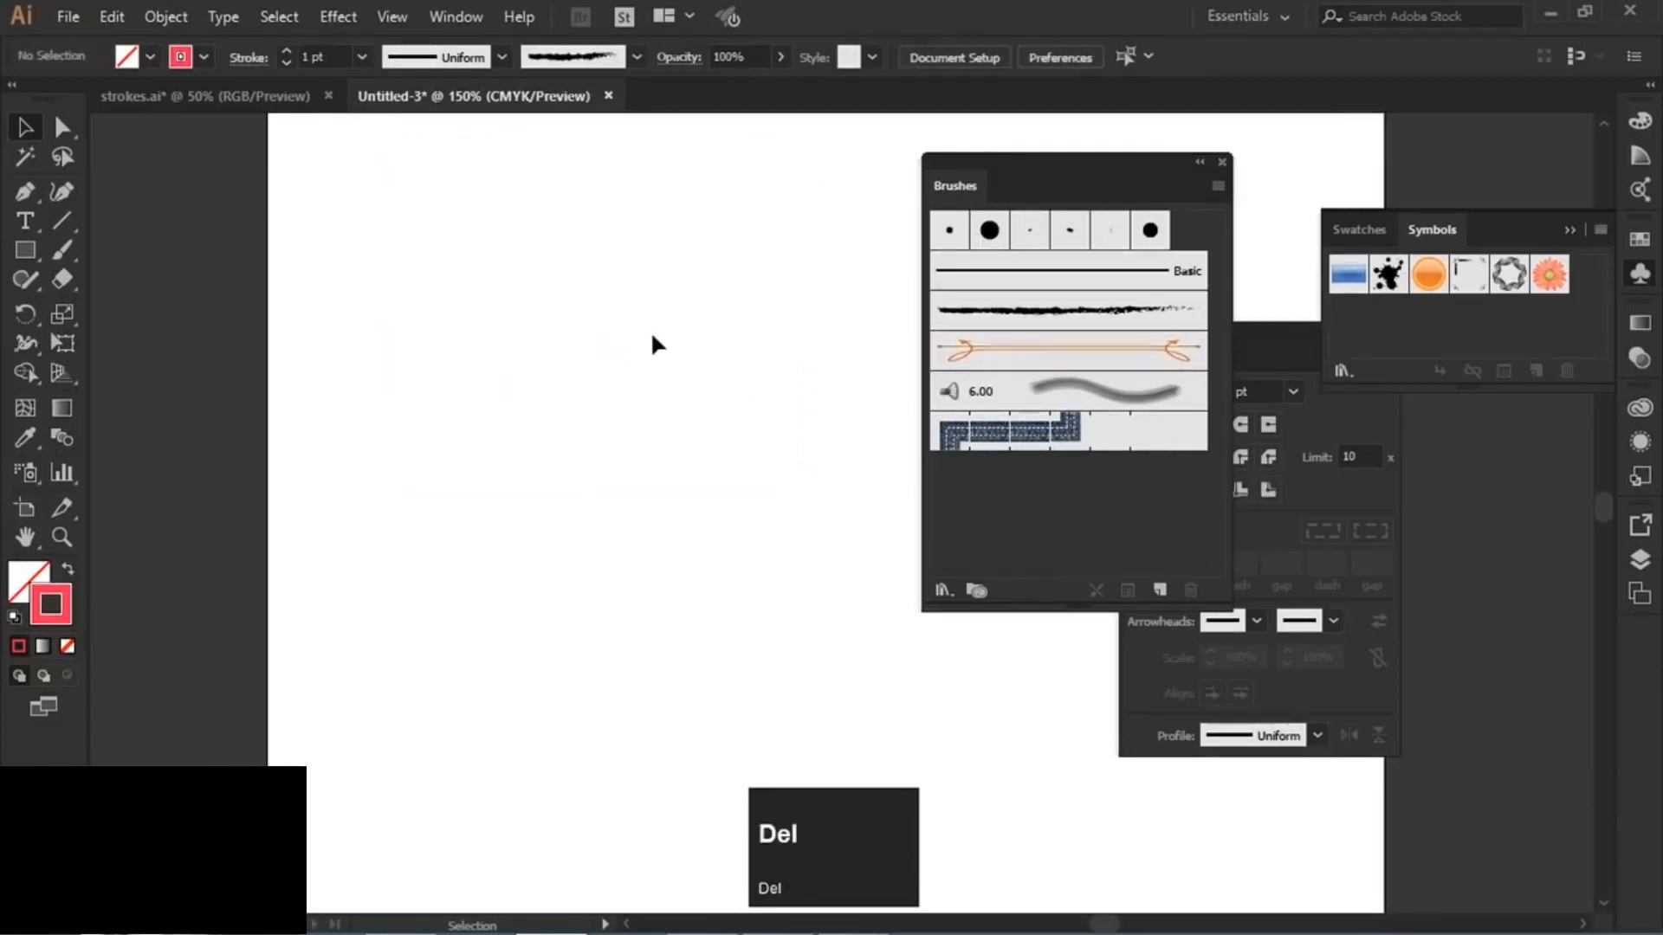
- Switch to the Blob Brush tool and paint a short, thick zigzag mark on the artboard
{"action": "left_click", "coordinate": [61, 250]}
{"action": "mouse_move", "coordinate": [59, 243]}
{"action": "left_mouse_down"}
{"action": "mouse_move", "coordinate": [145, 242]}
{"action": "mouse_move", "coordinate": [195, 282]}
{"action": "mouse_move", "coordinate": [204, 242]}
{"action": "mouse_move", "coordinate": [200, 276]}
{"action": "mouse_move", "coordinate": [208, 250]}
{"action": "mouse_move", "coordinate": [214, 275]}
{"action": "left_mouse_up"}
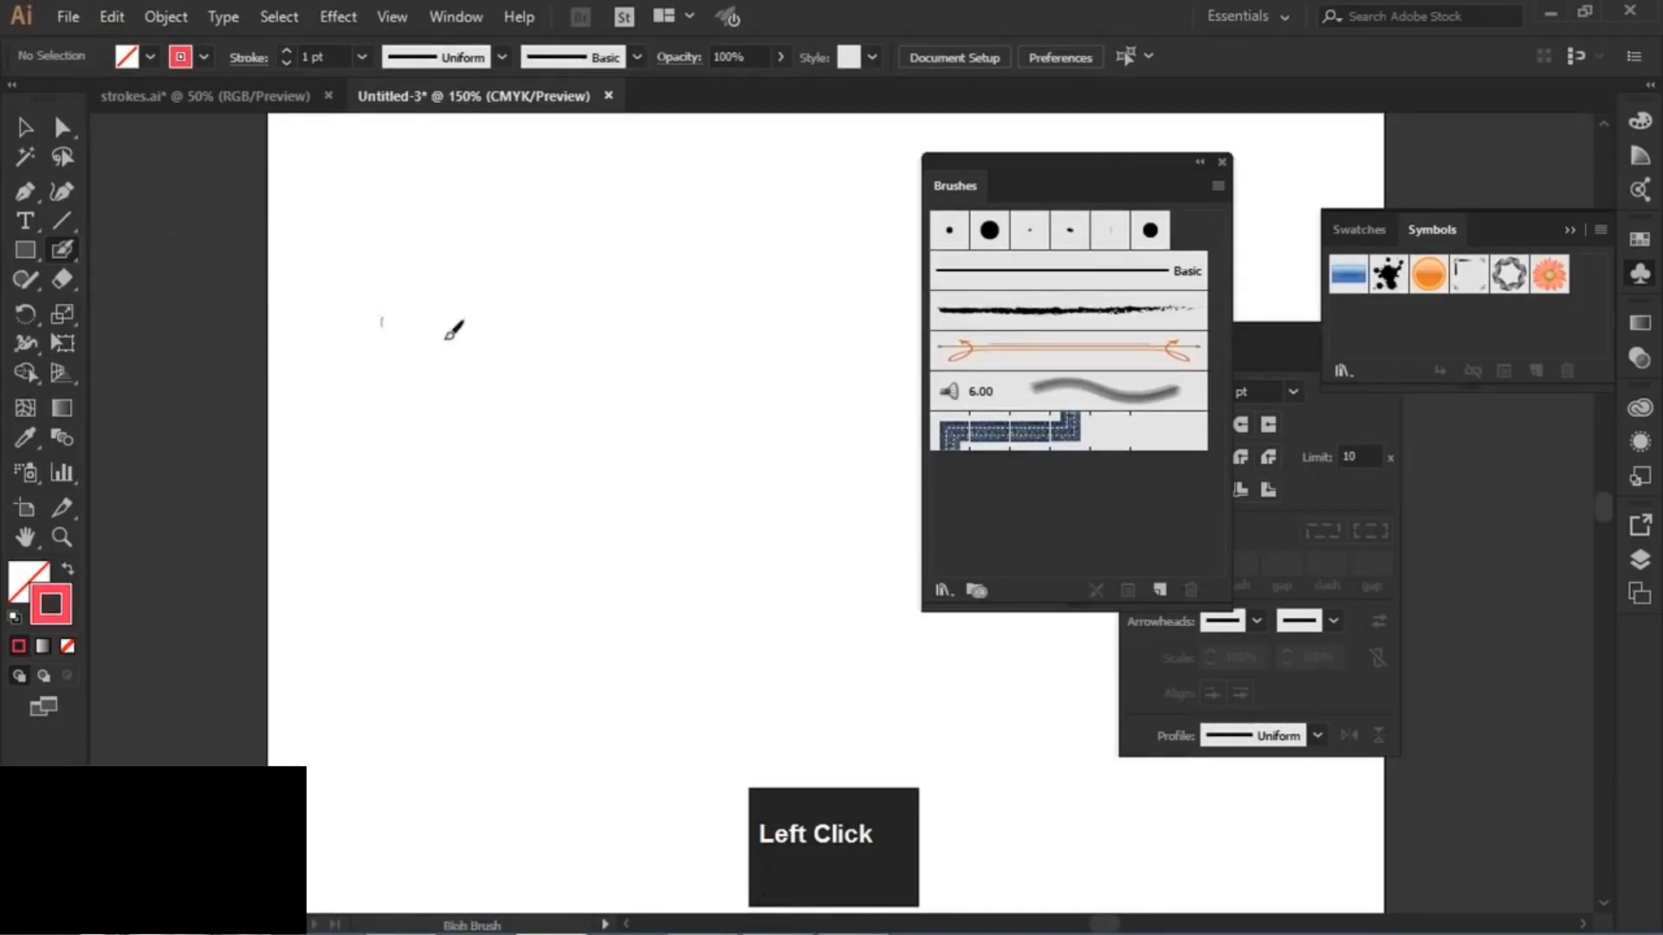
{"action": "left_click_drag", "start_coordinate": [475, 263], "coordinate": [542, 346]}
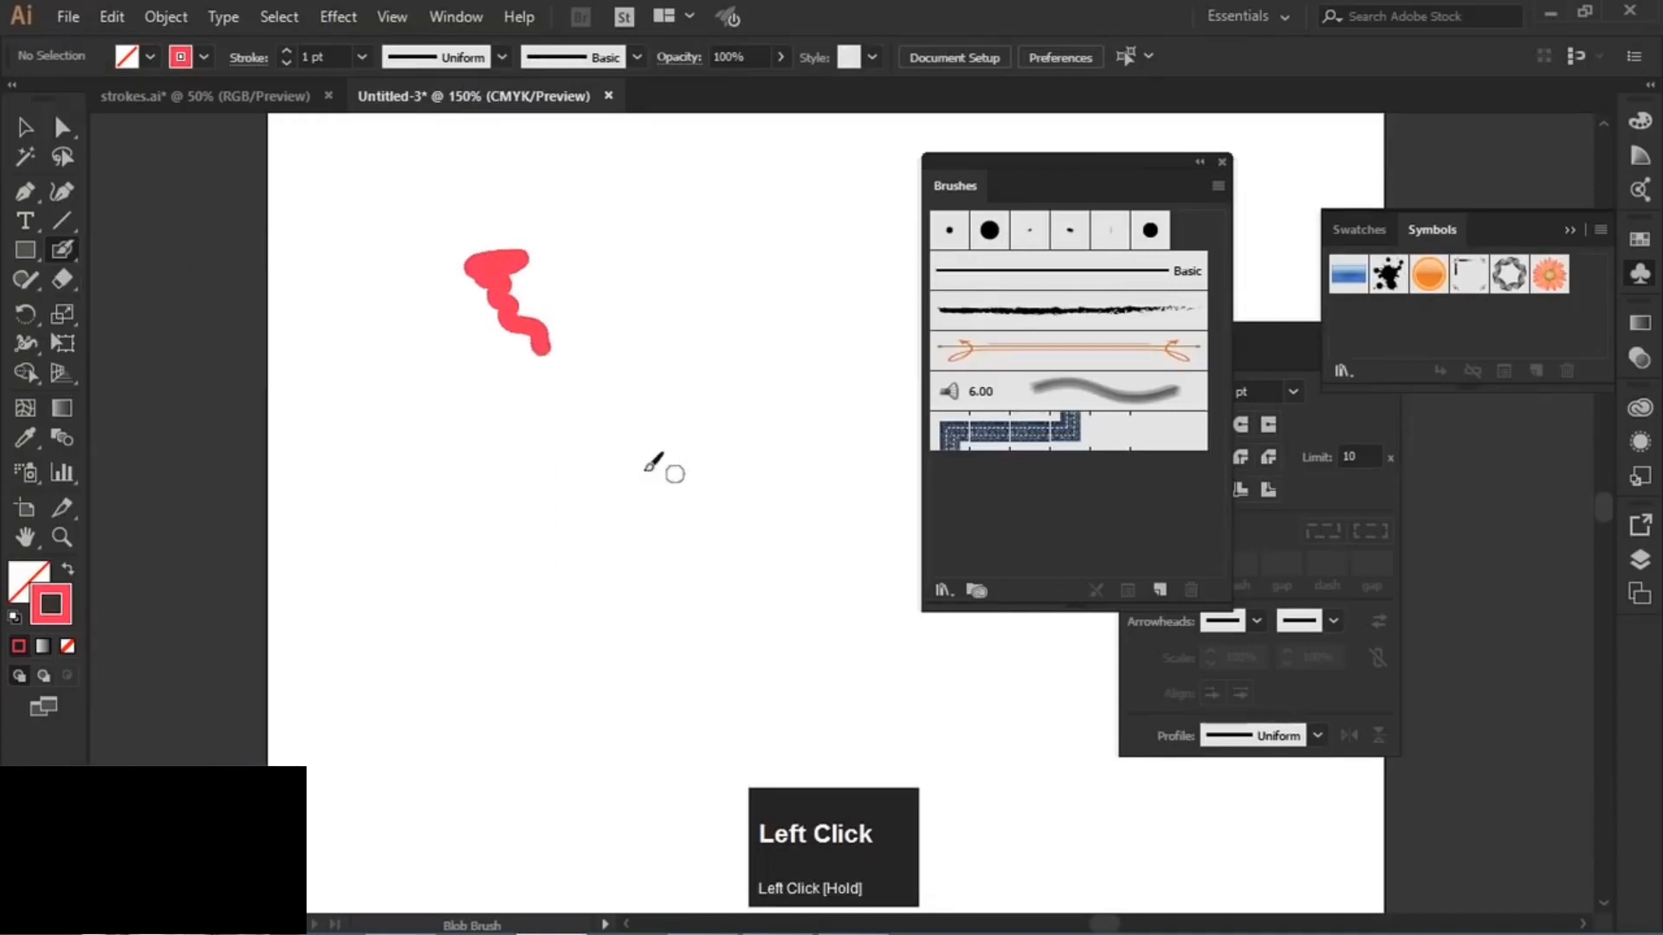
- Select the Blob Brush mark and make its fill the active colour attribute
{"action": "left_click", "coordinate": [25, 127]}
{"action": "left_click", "coordinate": [503, 309]}
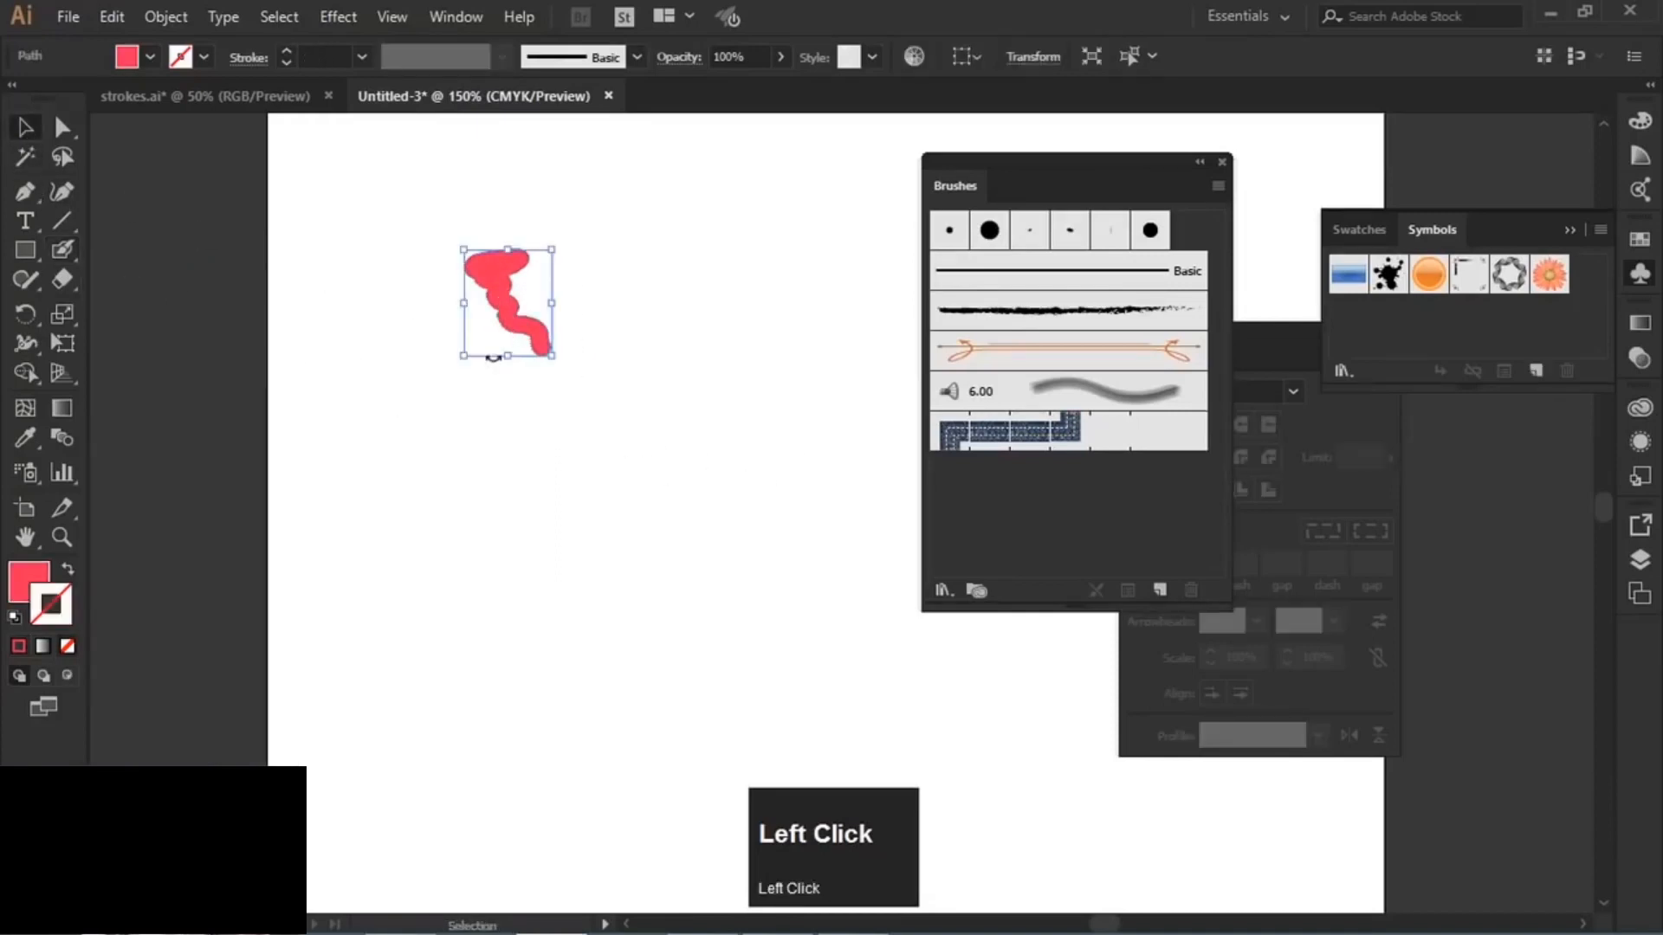
{"action": "left_click", "coordinate": [24, 596]}
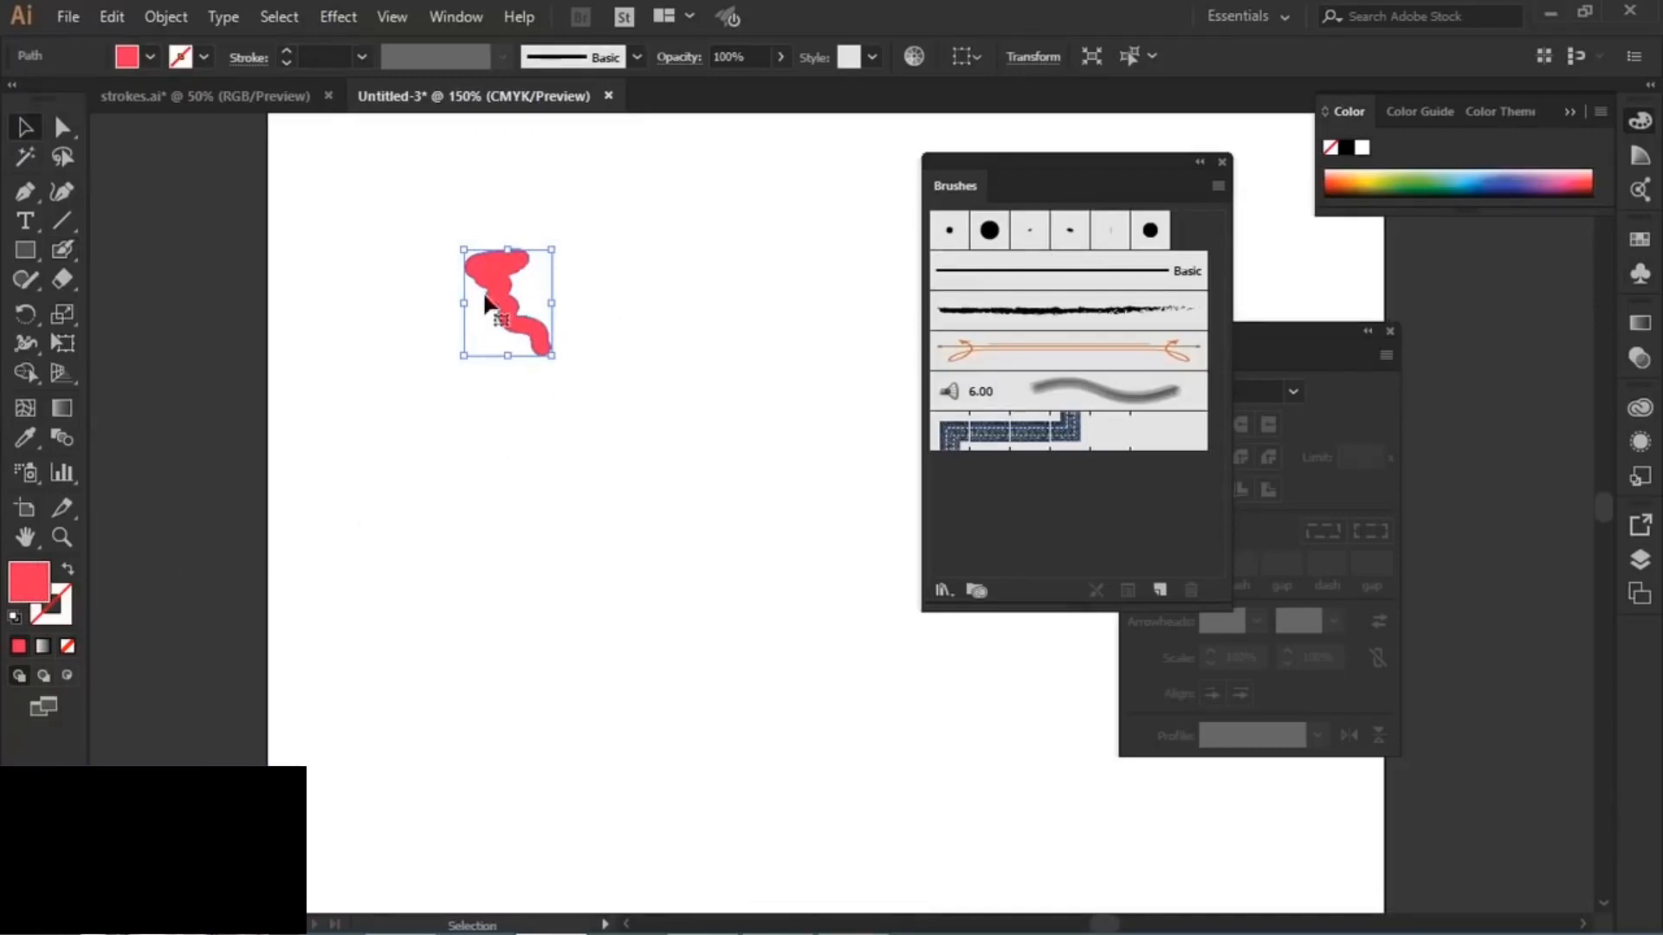
- Return to the Blob Brush tool and increase its brush size by several increments
{"action": "mouse_move", "coordinate": [67, 251]}
{"action": "left_mouse_down"}
{"action": "mouse_move", "coordinate": [104, 243]}
{"action": "mouse_move", "coordinate": [149, 279]}
{"action": "left_mouse_up"}
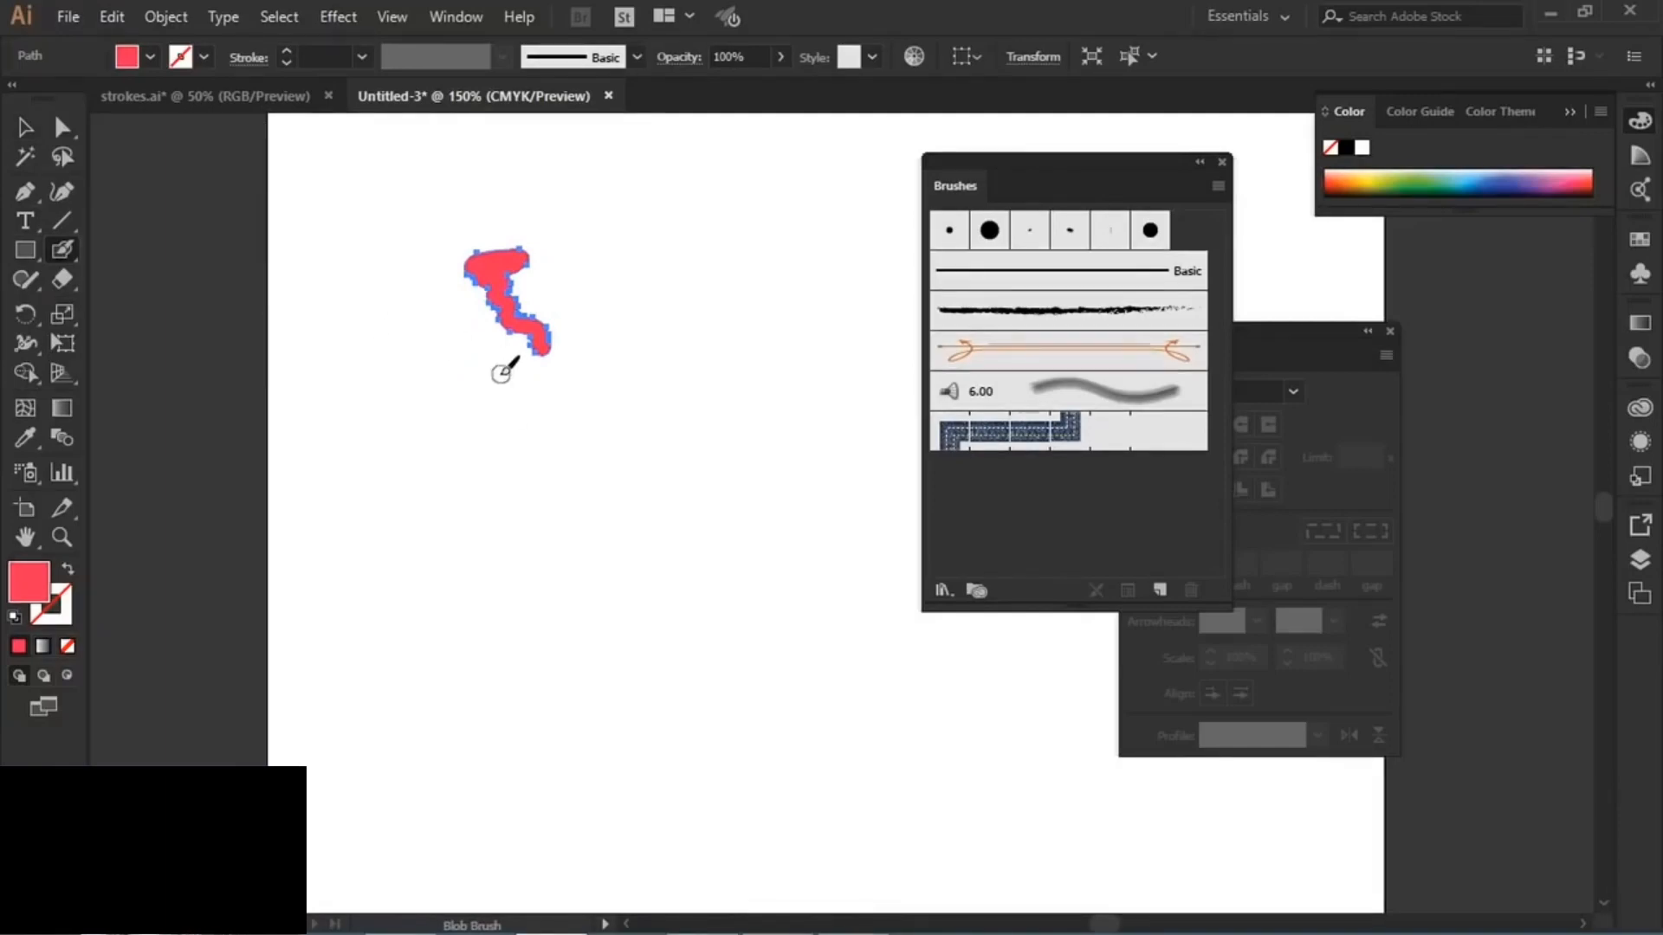
{"action": "key", "text": "bracketright"}
{"action": "key", "text": "bracketright"}
{"action": "key", "text": "bracketright"}
{"action": "key", "text": "bracketright"}
{"action": "key", "text": "bracketright"}
{"action": "key", "text": "bracketright"}
{"action": "key", "text": "bracketright"}
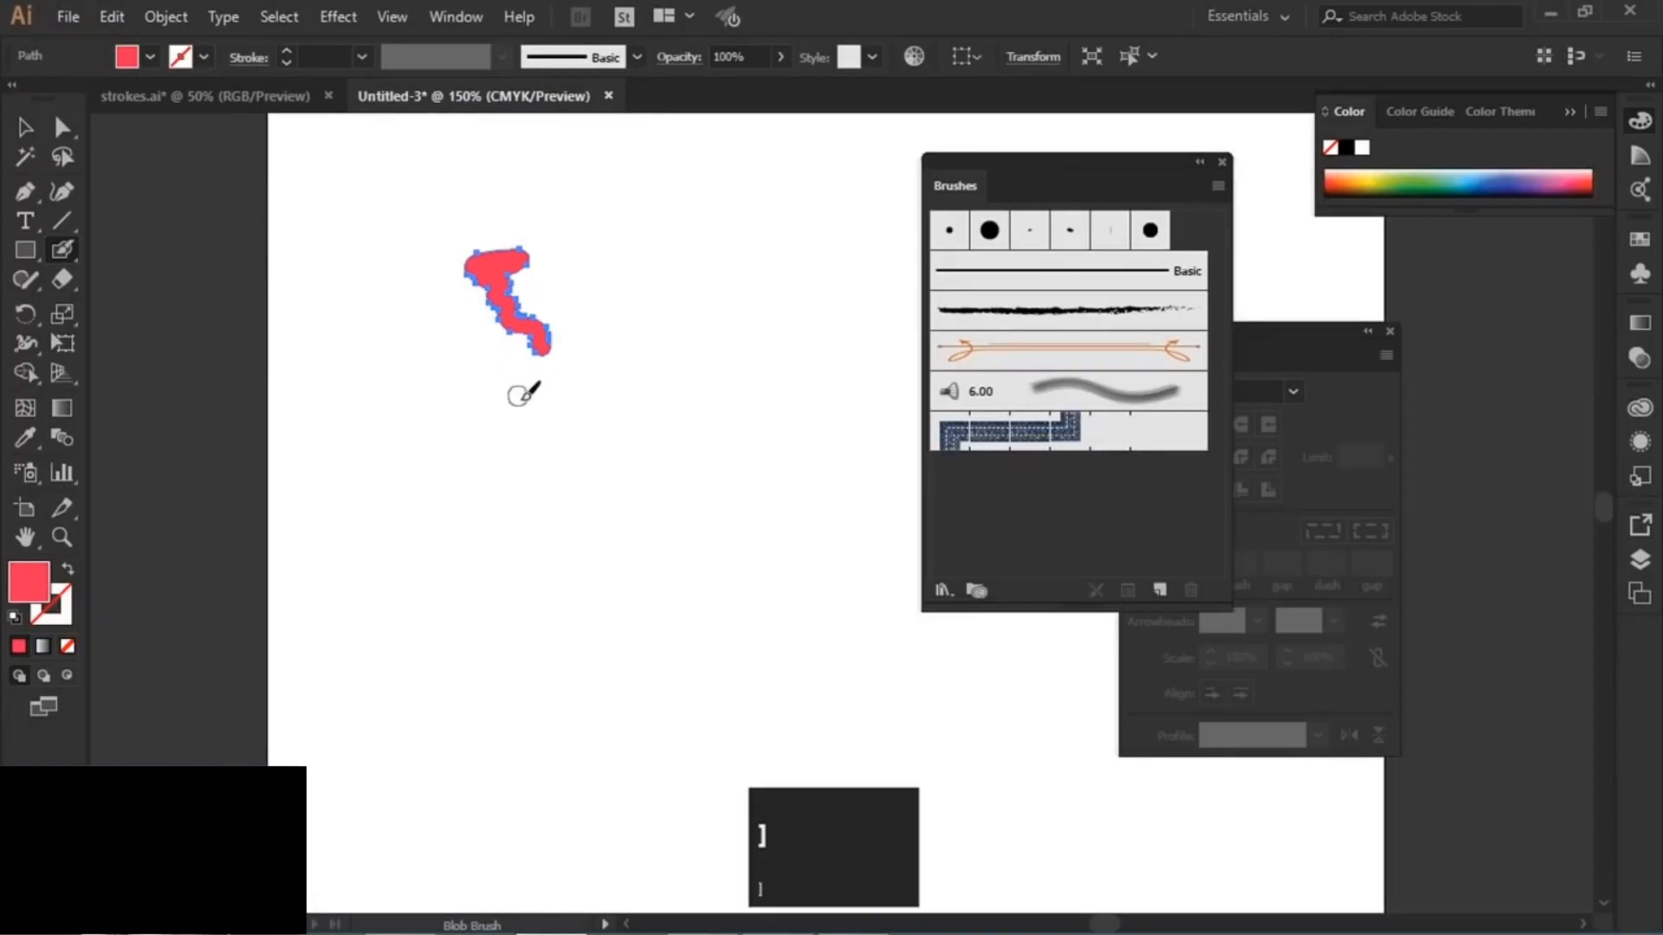
- Enlarge the Blob Brush tip by ten more increments
{"action": "key", "text": "bracketright"}
{"action": "key", "text": "bracketright"}
{"action": "key", "text": "bracketright"}
{"action": "key", "text": "bracketright"}
{"action": "key", "text": "bracketright"}
{"action": "key", "text": "bracketright"}
{"action": "key", "text": "bracketright"}
{"action": "key", "text": "bracketright"}
{"action": "key", "text": "bracketright"}
{"action": "key", "text": "bracketright"}
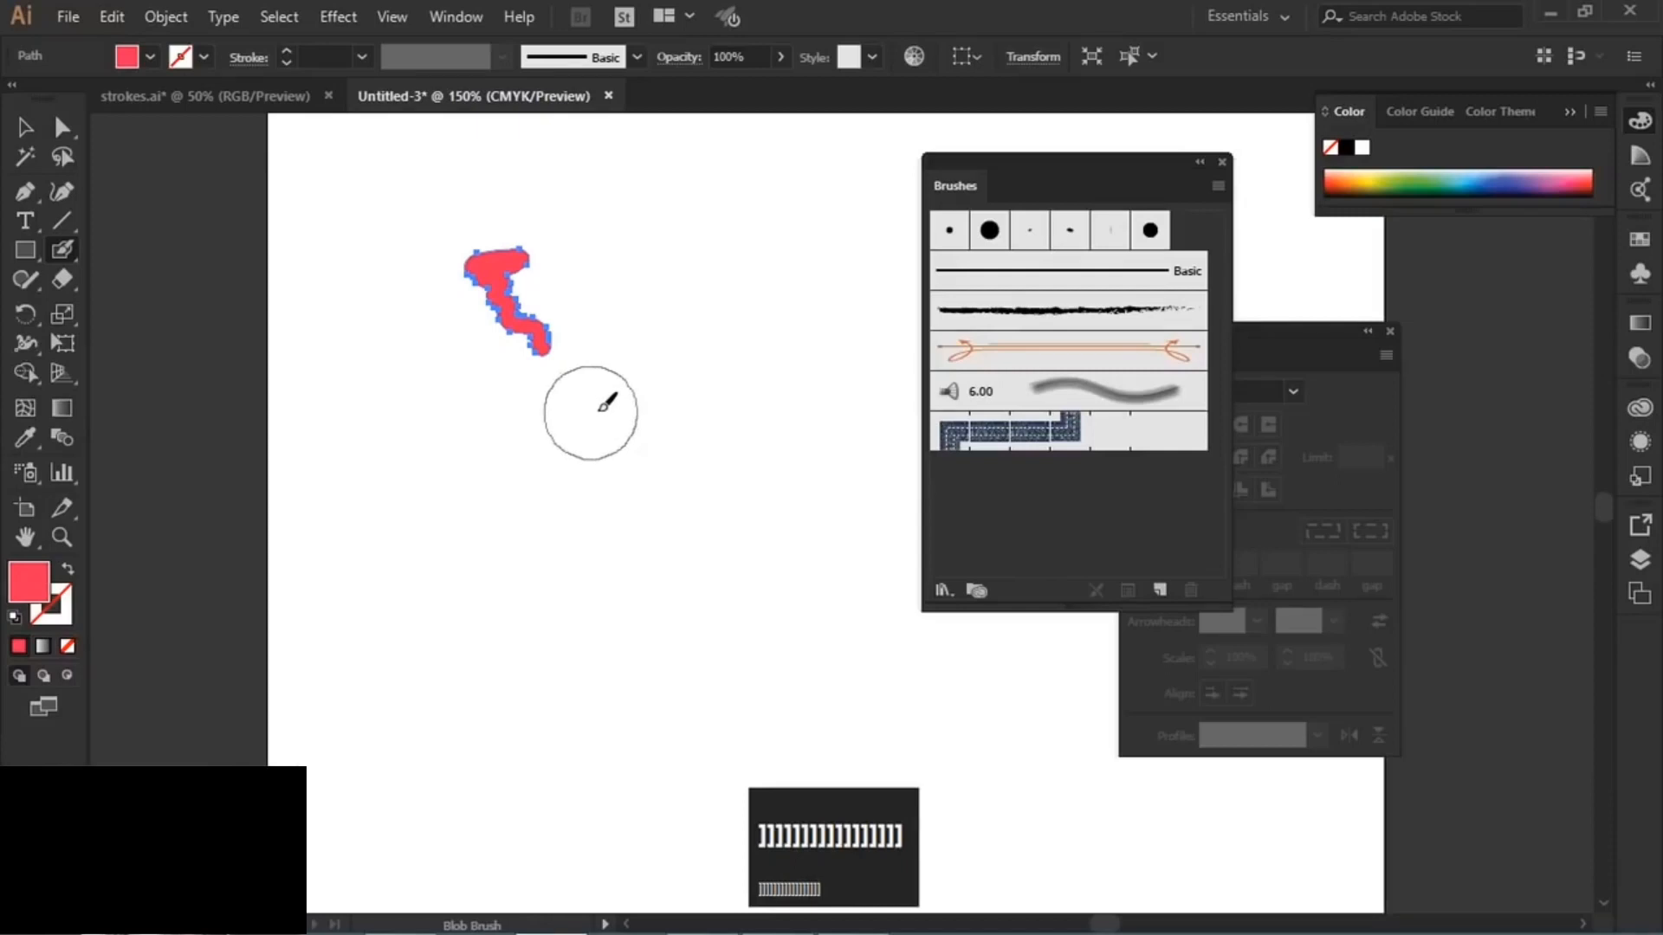
- Paint overlapping Blob Brush strokes over the zigzag mark to build one large, solid filled shape
{"action": "mouse_move", "coordinate": [732, 286]}
{"action": "left_mouse_down"}
{"action": "mouse_move", "coordinate": [668, 260]}
{"action": "mouse_move", "coordinate": [672, 286]}
{"action": "mouse_move", "coordinate": [620, 368]}
{"action": "mouse_move", "coordinate": [559, 271]}
{"action": "mouse_move", "coordinate": [689, 290]}
{"action": "mouse_move", "coordinate": [551, 232]}
{"action": "mouse_move", "coordinate": [646, 297]}
{"action": "mouse_move", "coordinate": [646, 375]}
{"action": "mouse_move", "coordinate": [575, 397]}
{"action": "mouse_move", "coordinate": [659, 436]}
{"action": "mouse_move", "coordinate": [554, 360]}
{"action": "mouse_move", "coordinate": [449, 249]}
{"action": "mouse_move", "coordinate": [569, 239]}
{"action": "left_mouse_up"}
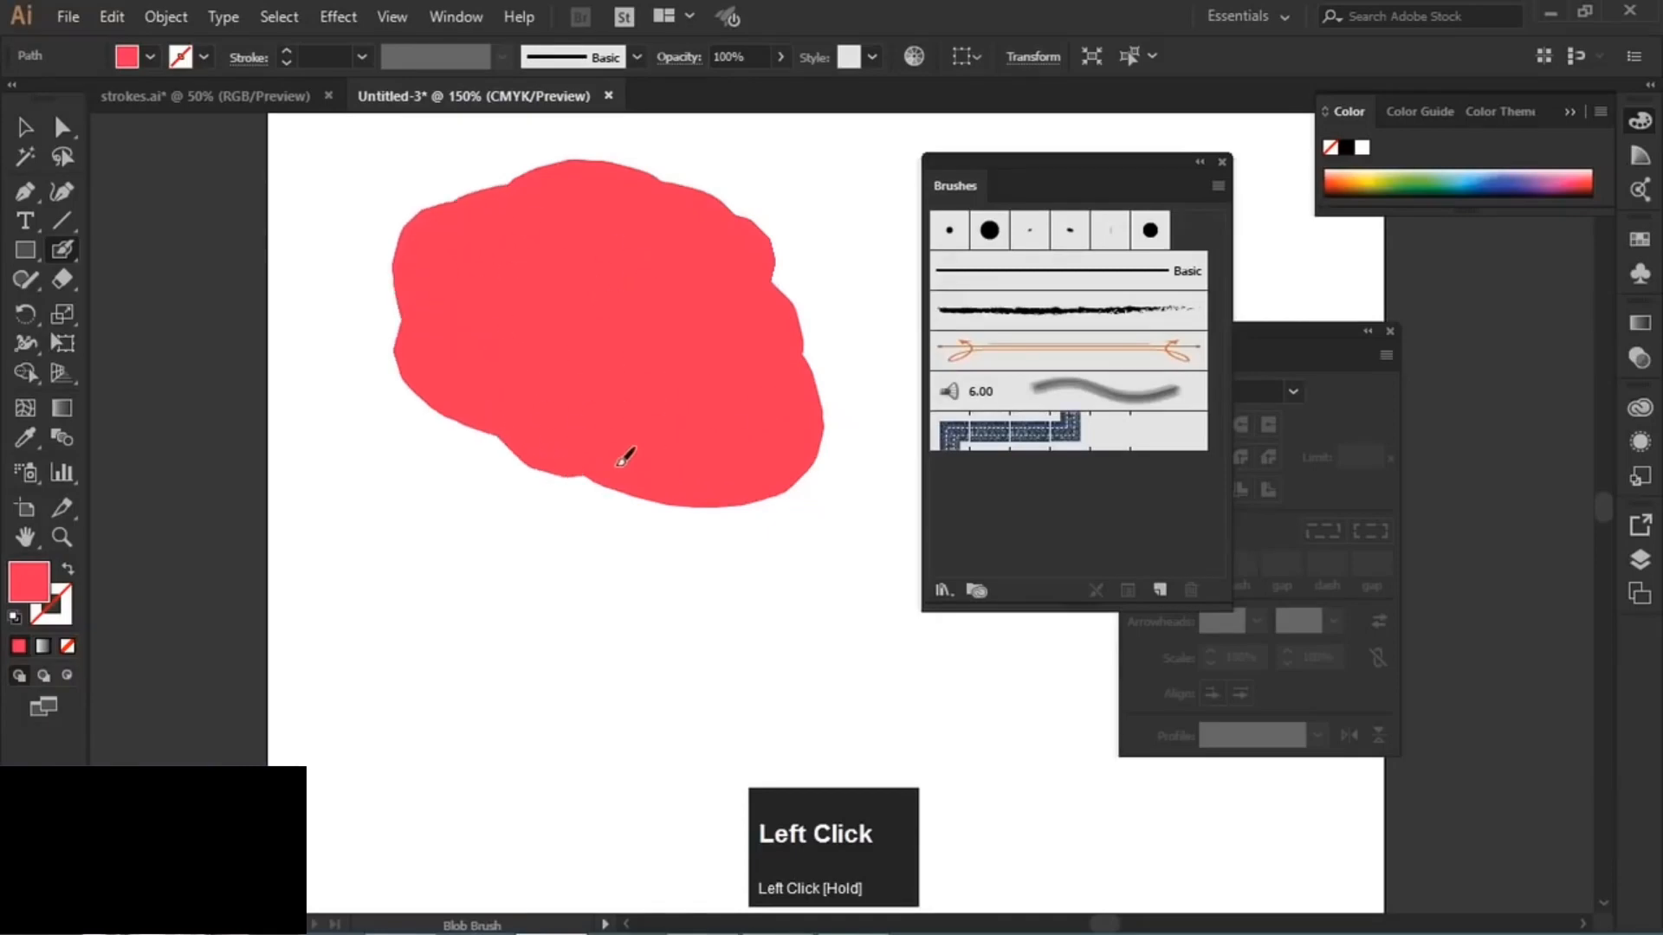
{"action": "mouse_move", "coordinate": [461, 391]}
{"action": "left_mouse_down"}
{"action": "mouse_move", "coordinate": [572, 498]}
{"action": "mouse_move", "coordinate": [625, 472]}
{"action": "mouse_move", "coordinate": [500, 390]}
{"action": "mouse_move", "coordinate": [721, 539]}
{"action": "mouse_move", "coordinate": [755, 517]}
{"action": "left_mouse_up"}
{"action": "mouse_move", "coordinate": [754, 400]}
{"action": "left_mouse_down"}
{"action": "mouse_move", "coordinate": [760, 538]}
{"action": "mouse_move", "coordinate": [518, 491]}
{"action": "left_mouse_up"}
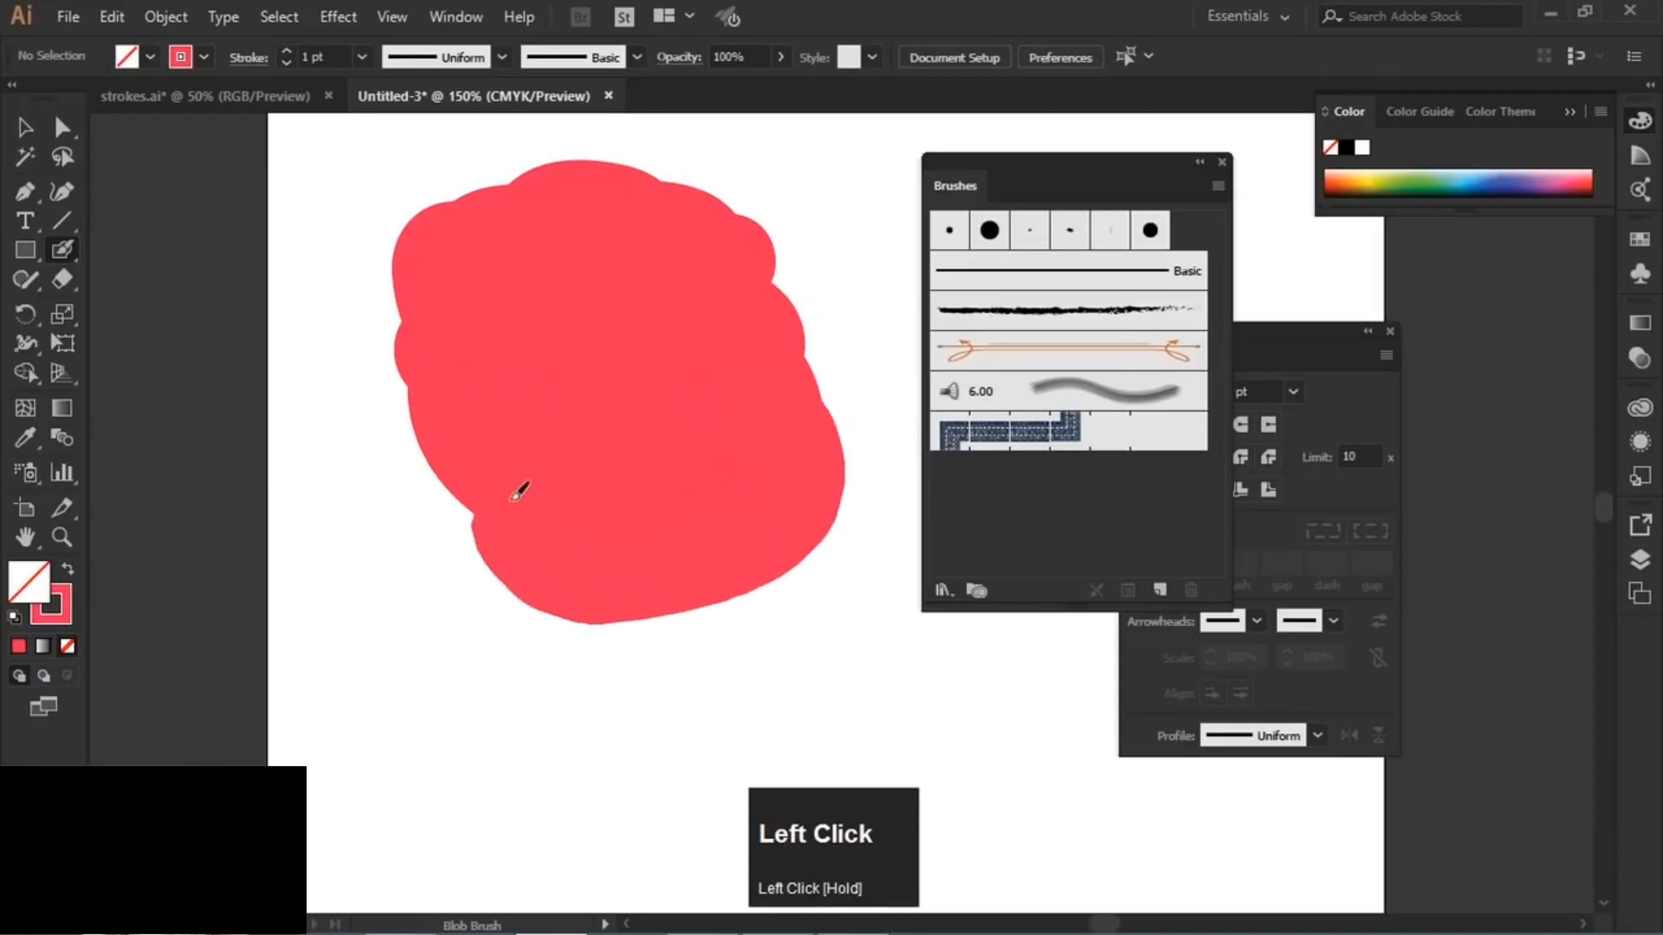
{"action": "left_click_drag", "start_coordinate": [708, 485], "coordinate": [686, 474]}
{"action": "mouse_move", "coordinate": [405, 266]}
{"action": "left_mouse_down"}
{"action": "mouse_move", "coordinate": [392, 291]}
{"action": "mouse_move", "coordinate": [504, 472]}
{"action": "left_mouse_up"}
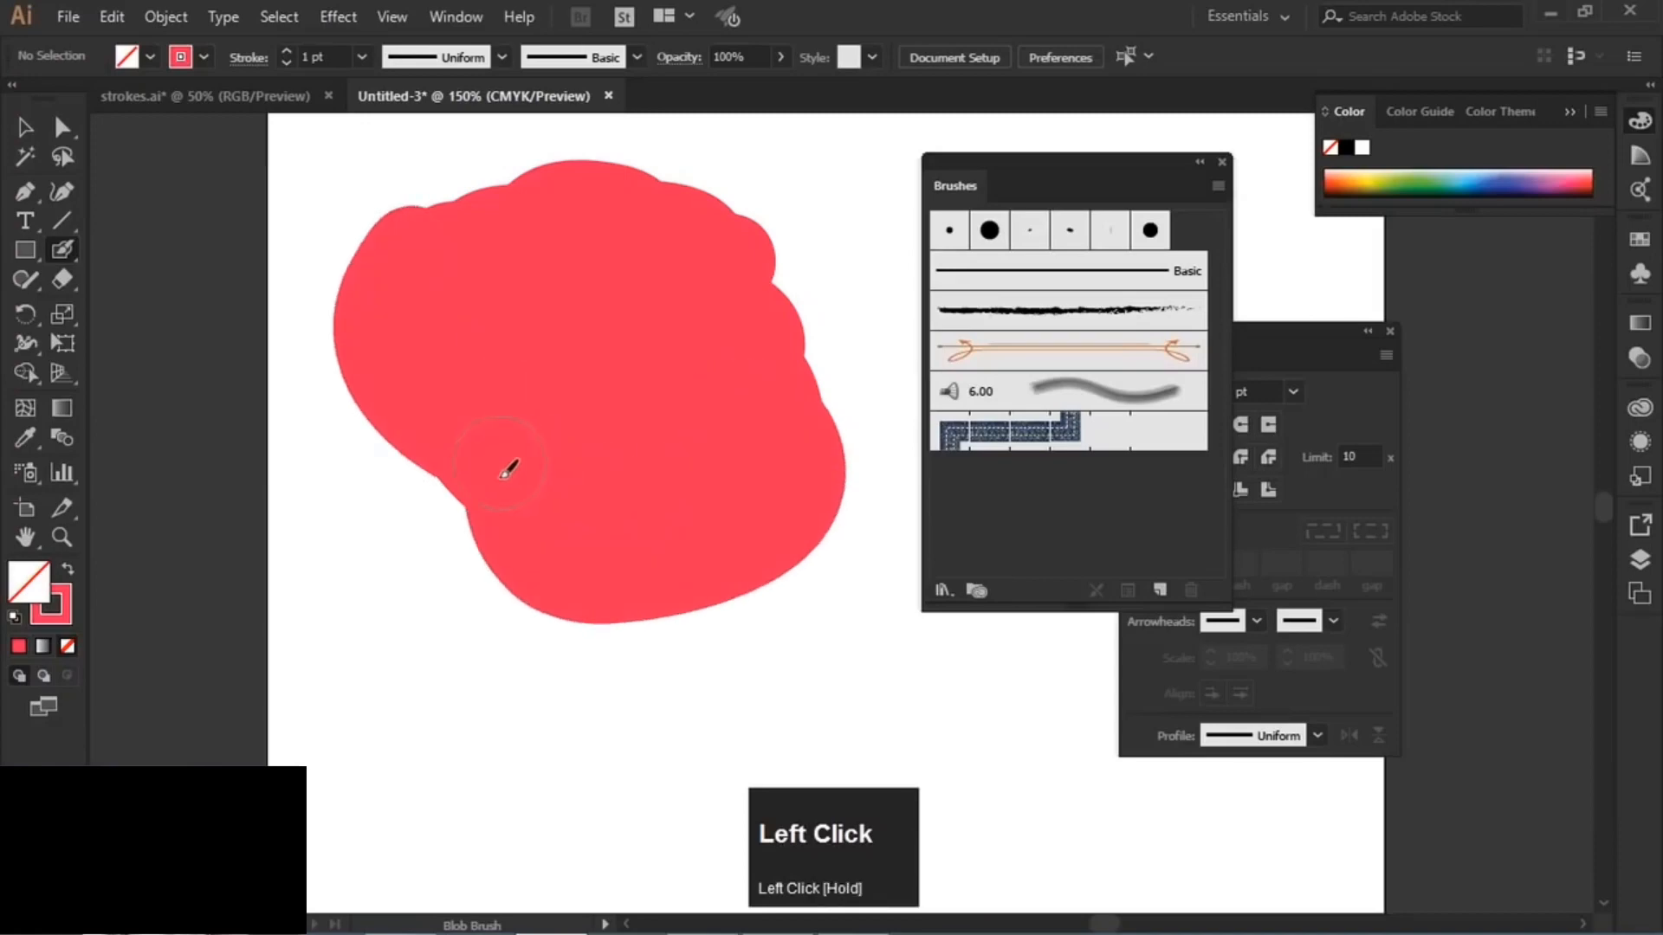
- Move the large blob slightly with the Selection tool and swap its fill and stroke colours
{"action": "left_click", "coordinate": [24, 128]}
{"action": "left_click_drag", "start_coordinate": [527, 299], "coordinate": [456, 375]}
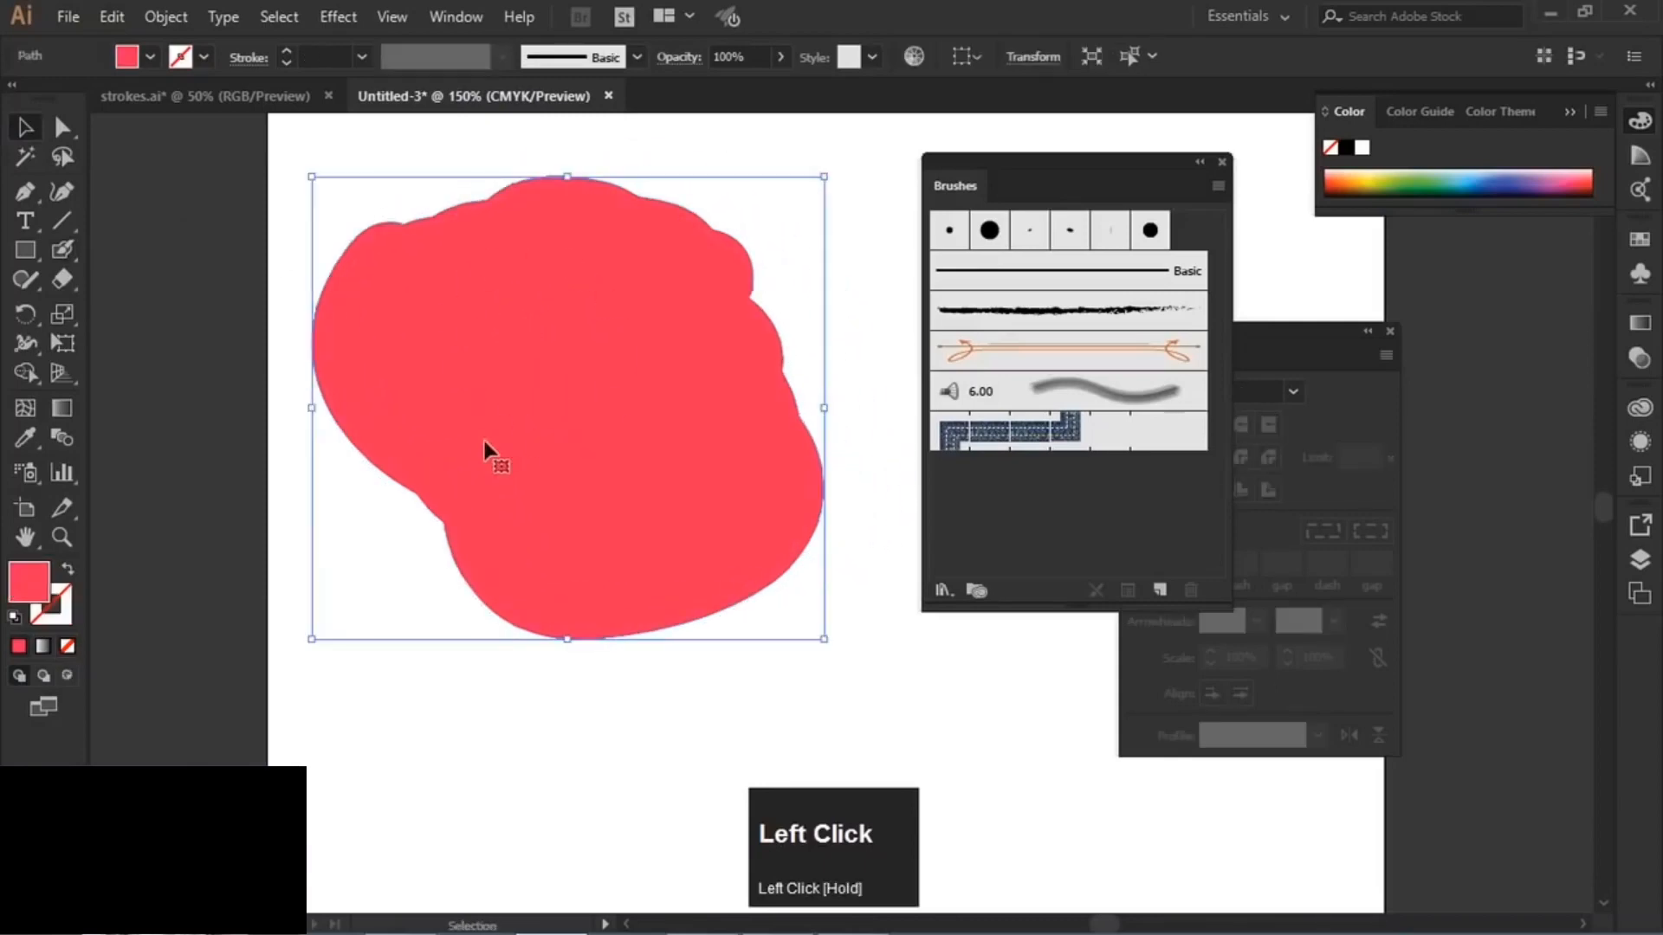
{"action": "left_click", "coordinate": [69, 571]}
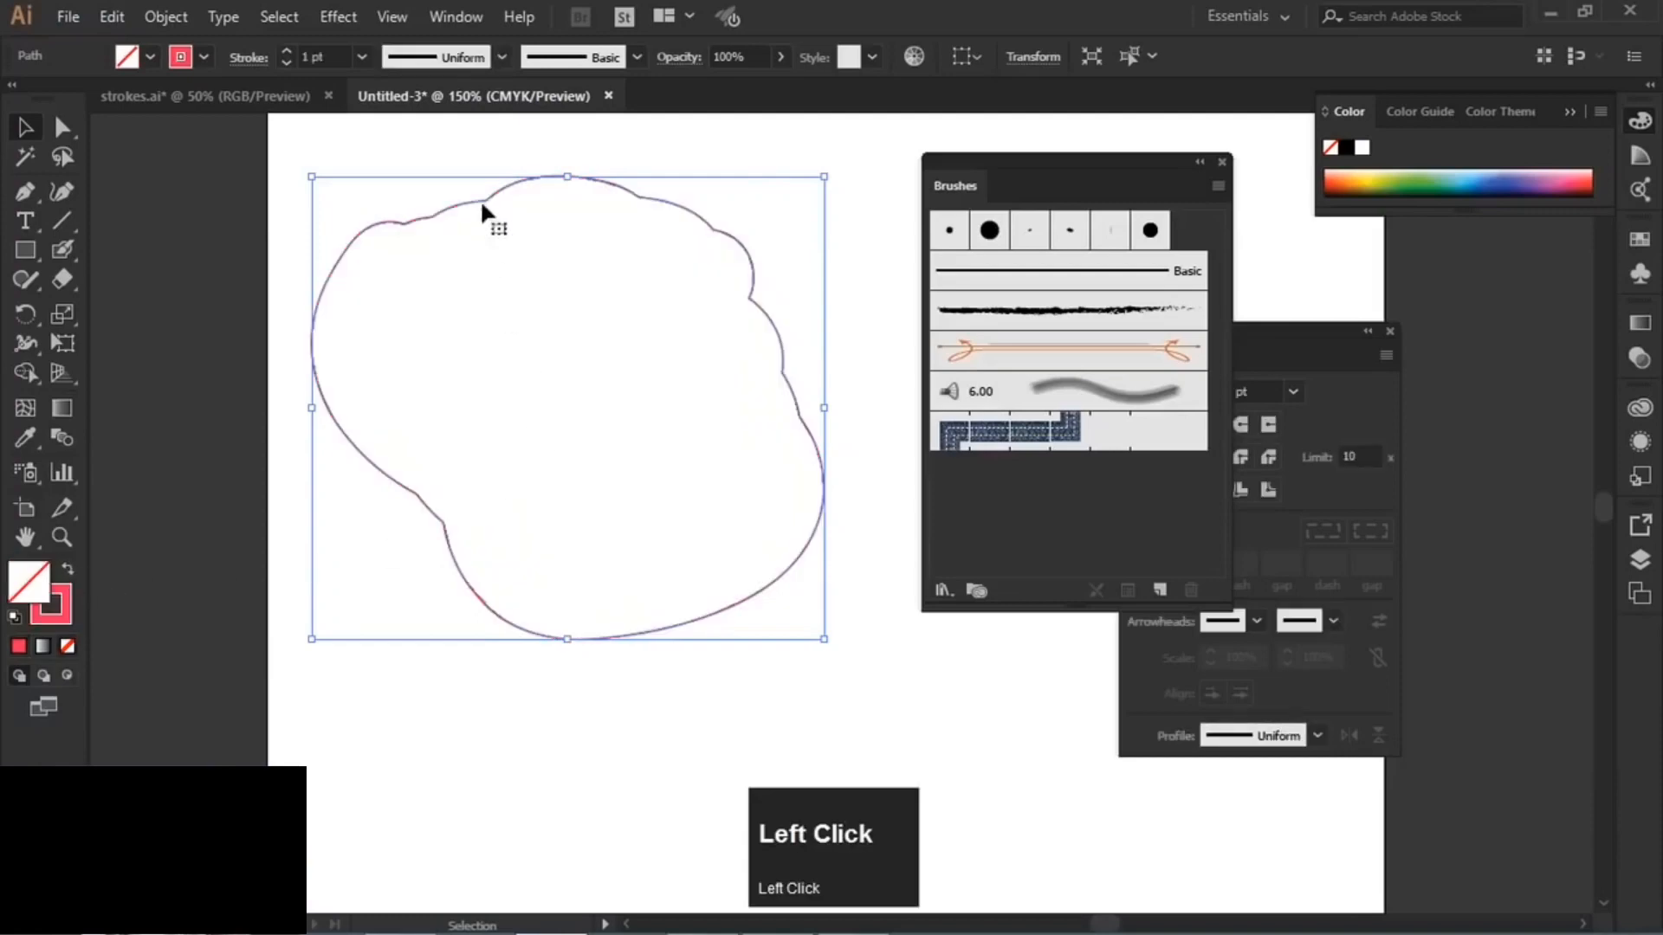
- Deselect the outlined blob, select it again with a marquee and delete it from the artboard
{"action": "left_click", "coordinate": [395, 194]}
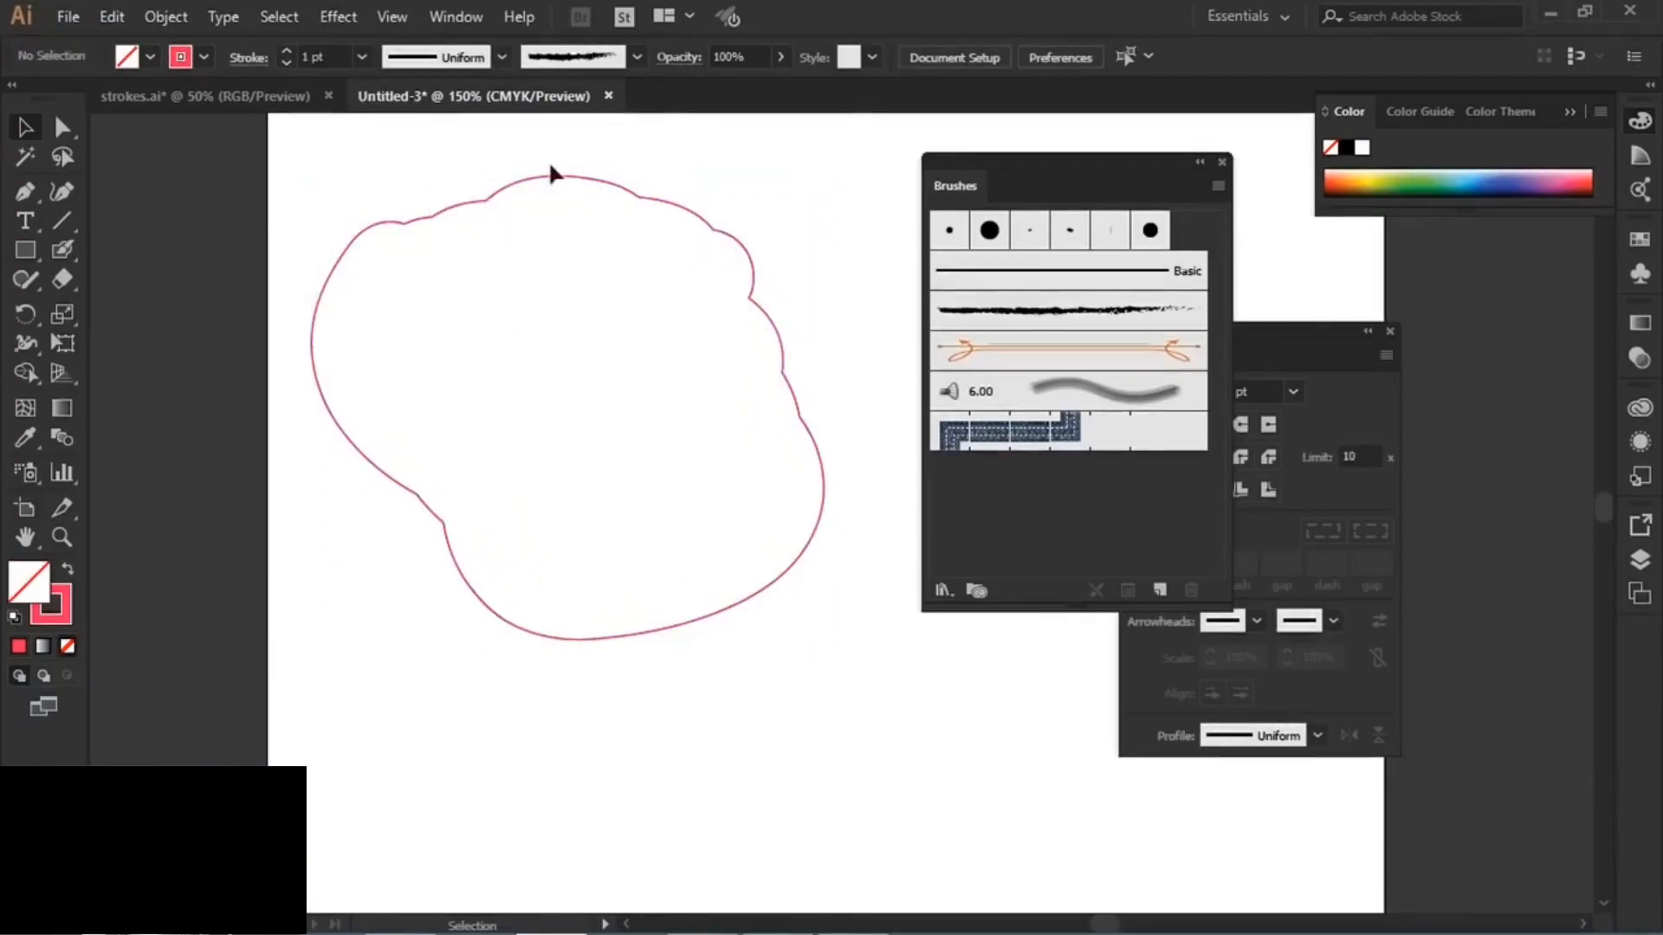
{"action": "left_click_drag", "start_coordinate": [435, 170], "coordinate": [641, 345]}
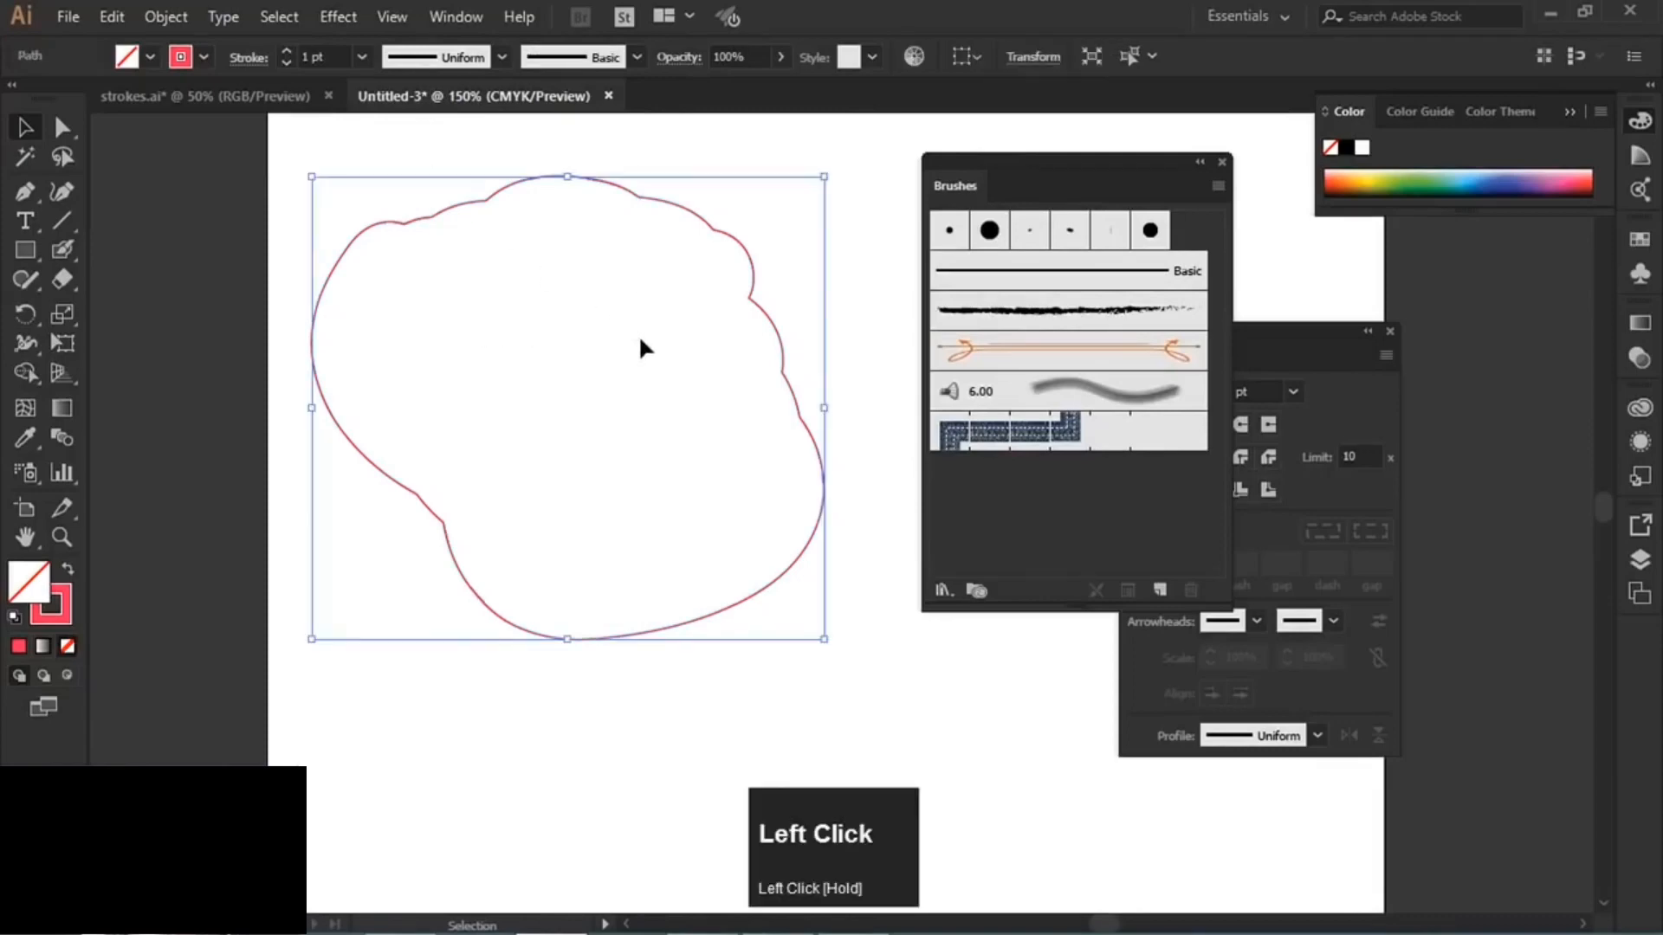
{"action": "key", "text": "Delete"}
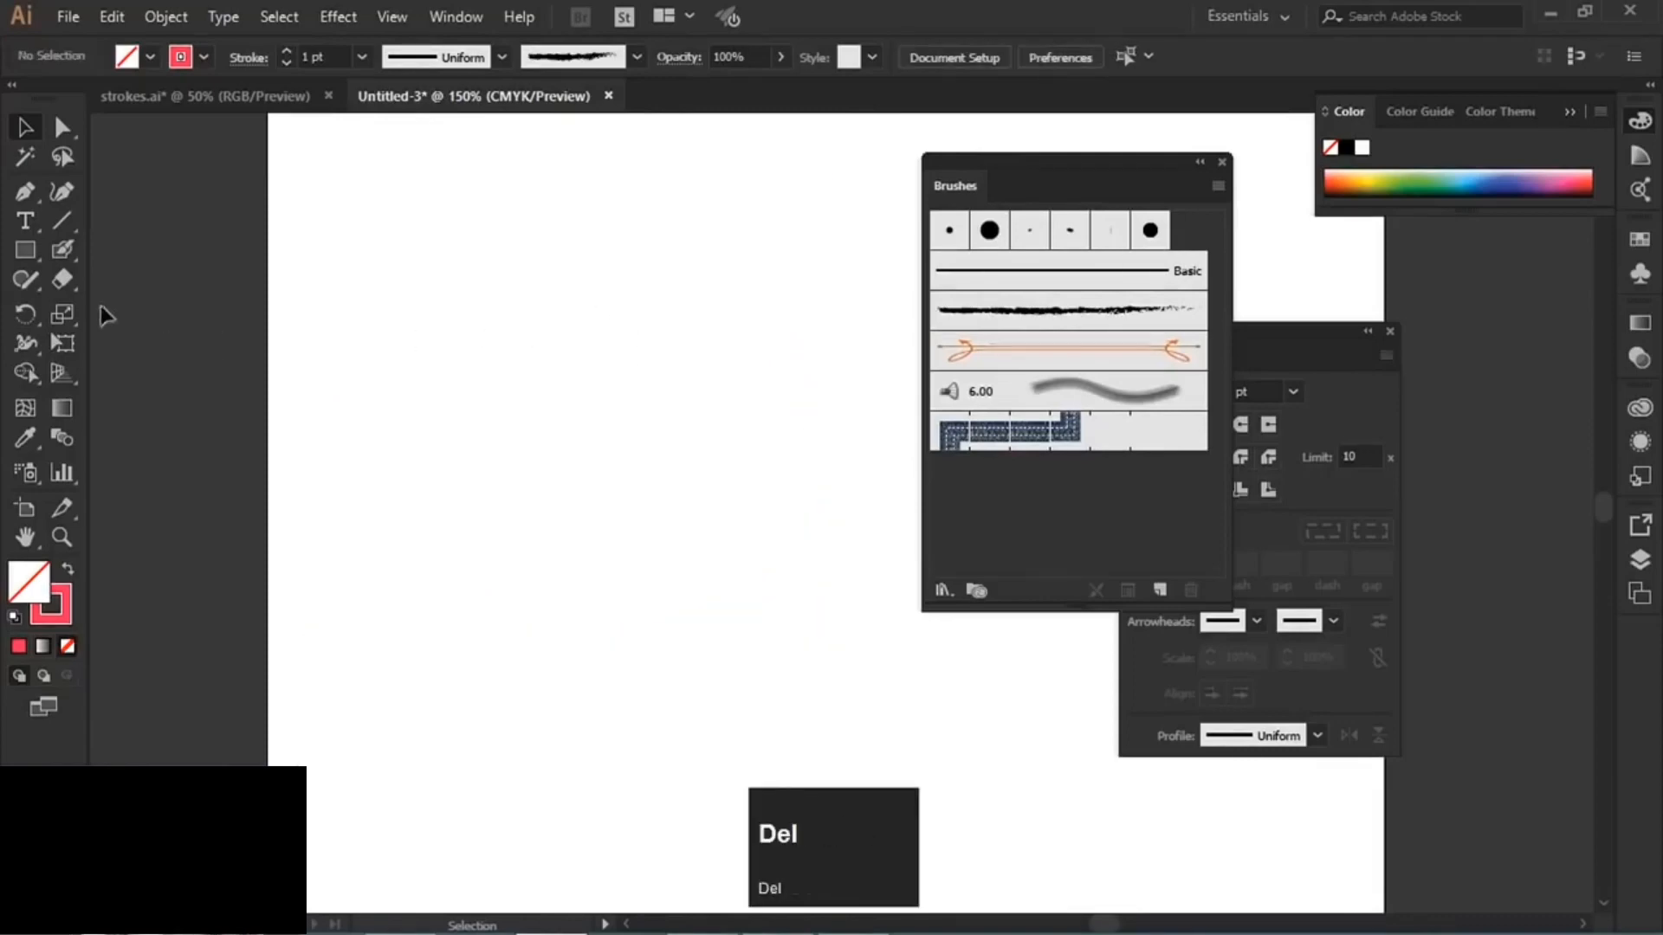
- Switch to the Paintbrush tool and paint two crossing S-curves with the rough charcoal-style brush
{"action": "left_click", "coordinate": [57, 251]}
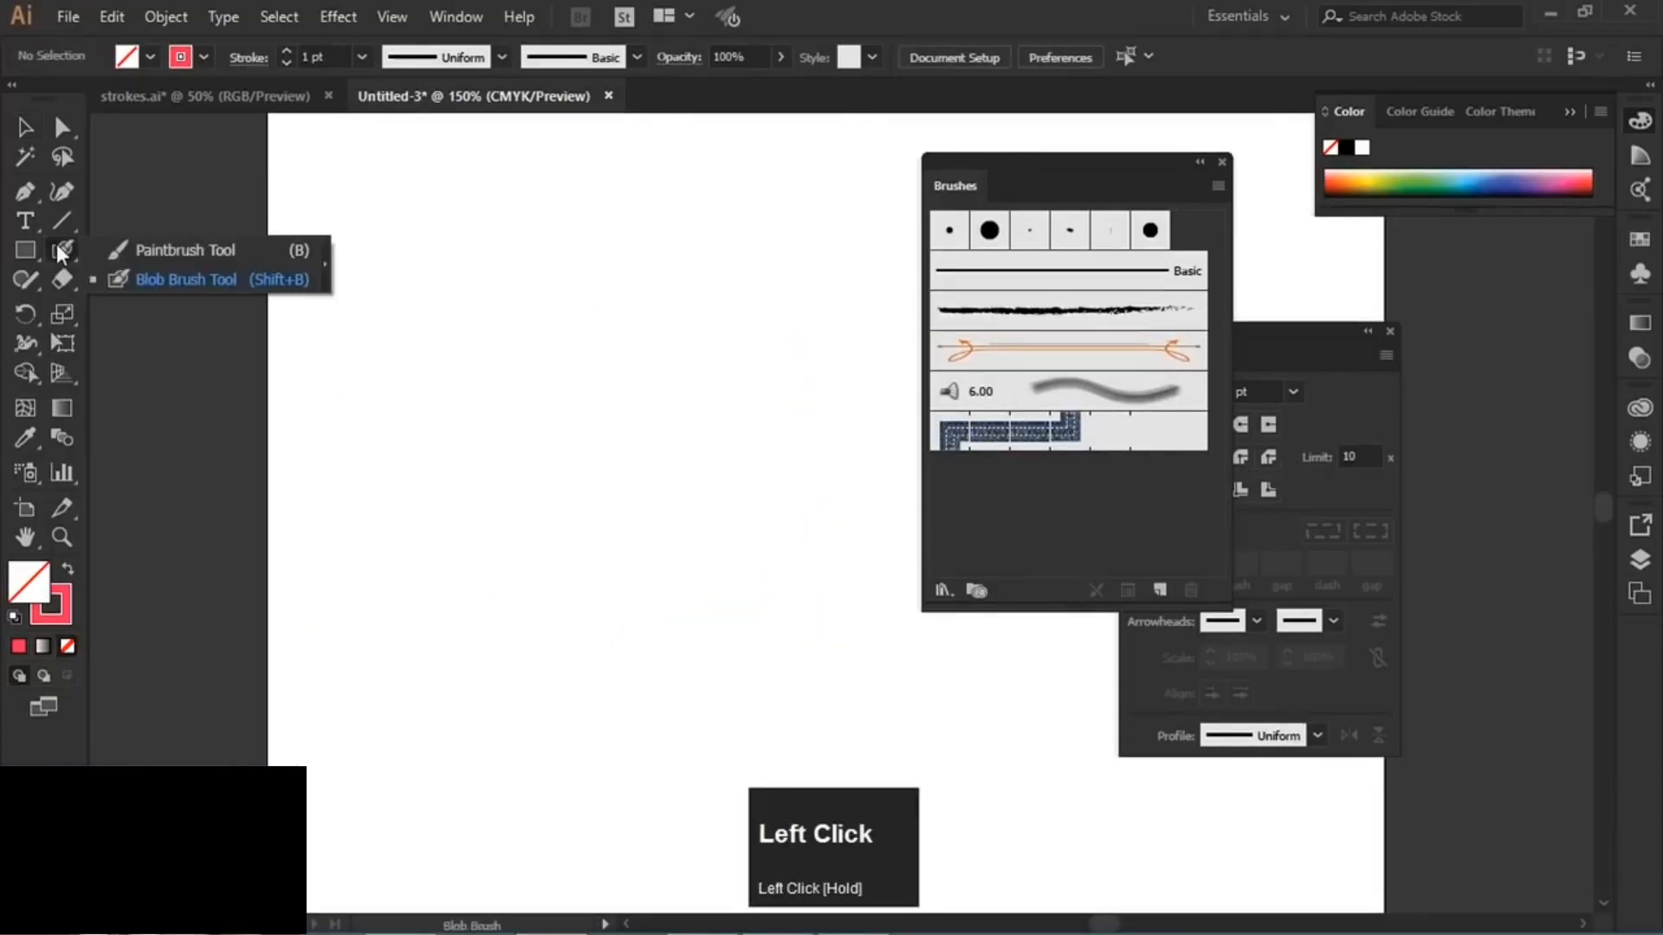
{"action": "left_click", "coordinate": [159, 251]}
{"action": "mouse_move", "coordinate": [717, 224]}
{"action": "left_mouse_down"}
{"action": "mouse_move", "coordinate": [305, 452]}
{"action": "mouse_move", "coordinate": [310, 472]}
{"action": "left_mouse_up"}
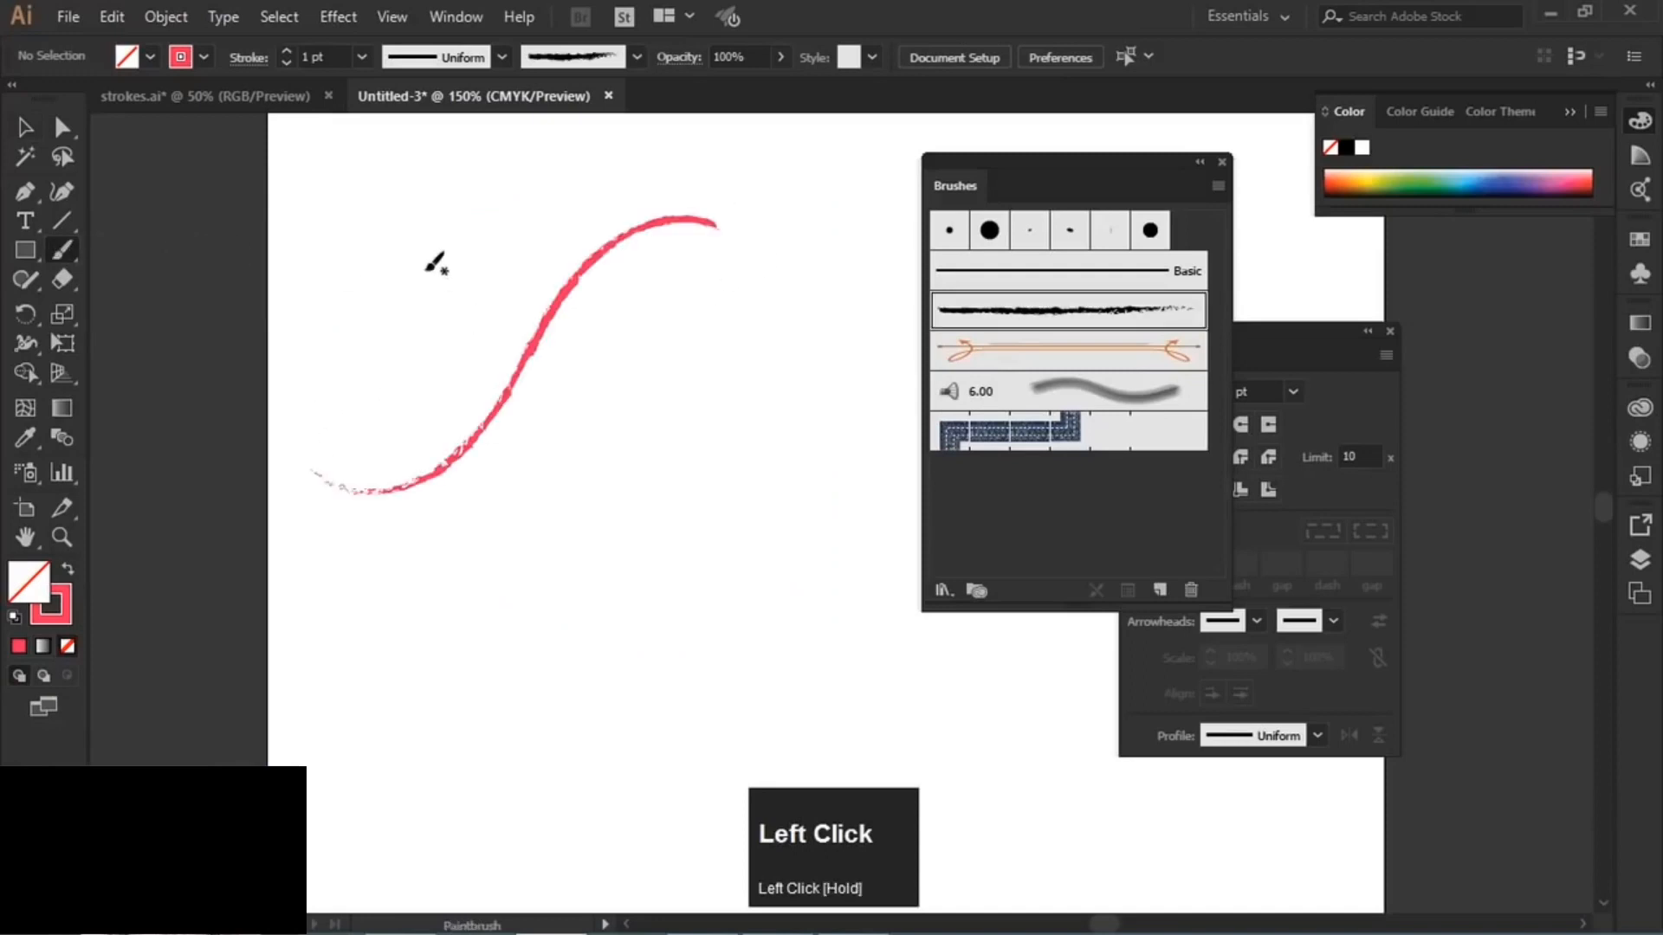
{"action": "left_click_drag", "start_coordinate": [427, 266], "coordinate": [795, 446]}
- Paint two more crossing curves with the 5 pt. Round brush and delete all strokes on the artboard
{"action": "left_click", "coordinate": [950, 232]}
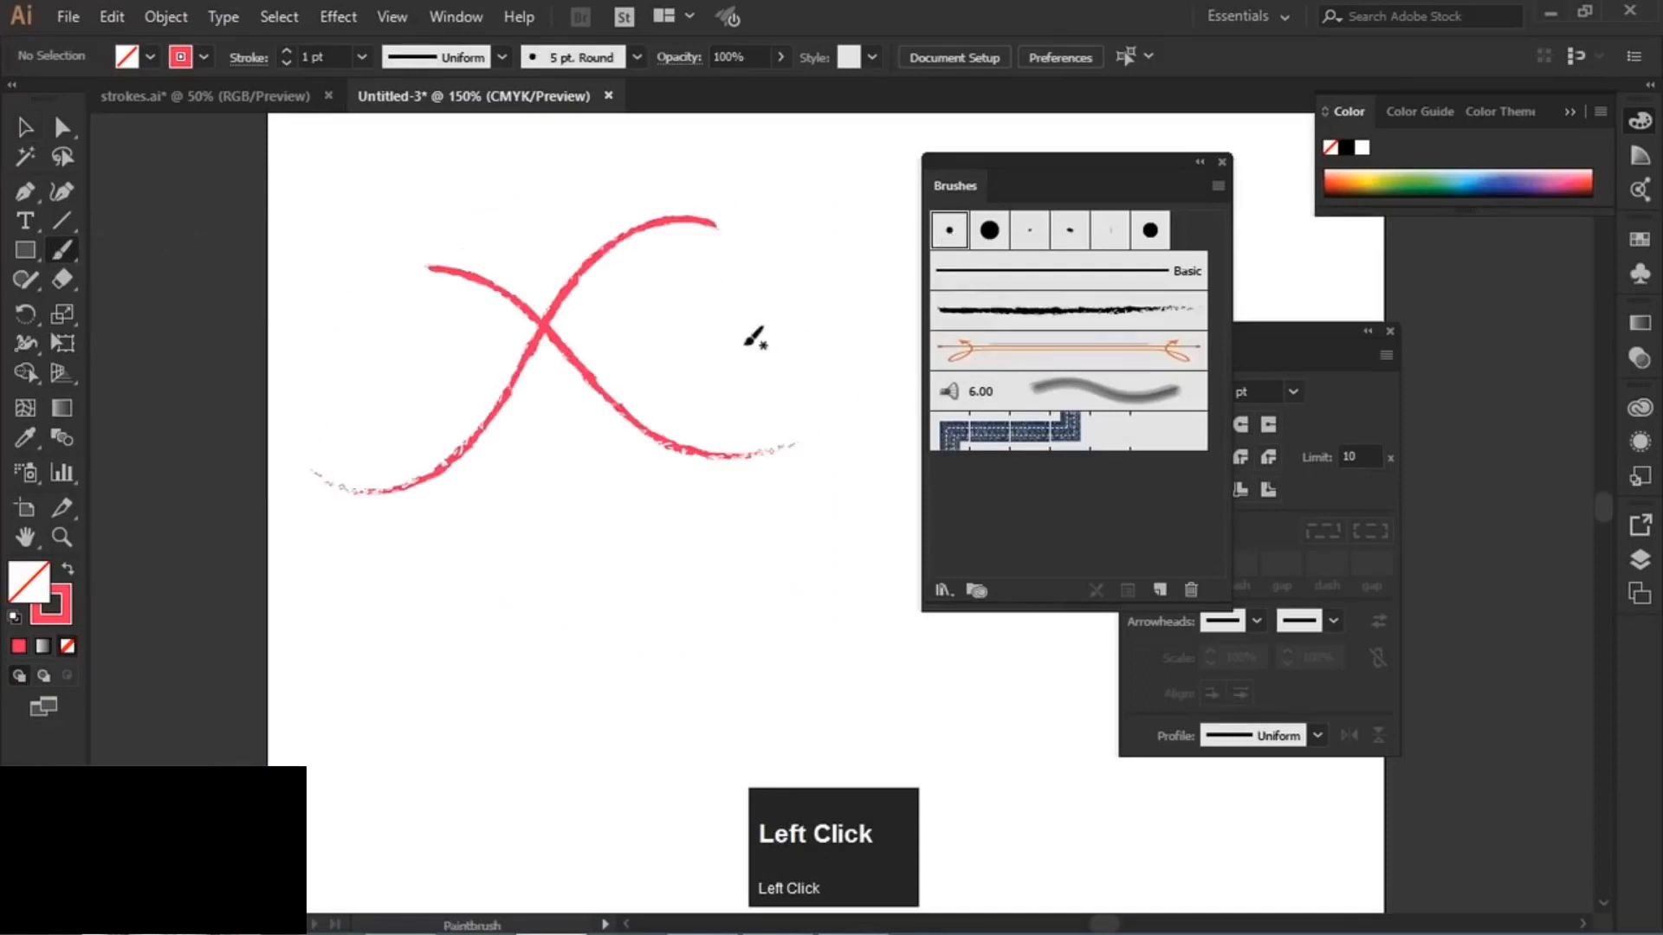
{"action": "mouse_move", "coordinate": [795, 257]}
{"action": "left_mouse_down"}
{"action": "mouse_move", "coordinate": [501, 549]}
{"action": "mouse_move", "coordinate": [442, 549]}
{"action": "left_mouse_up"}
{"action": "left_click_drag", "start_coordinate": [407, 301], "coordinate": [806, 502]}
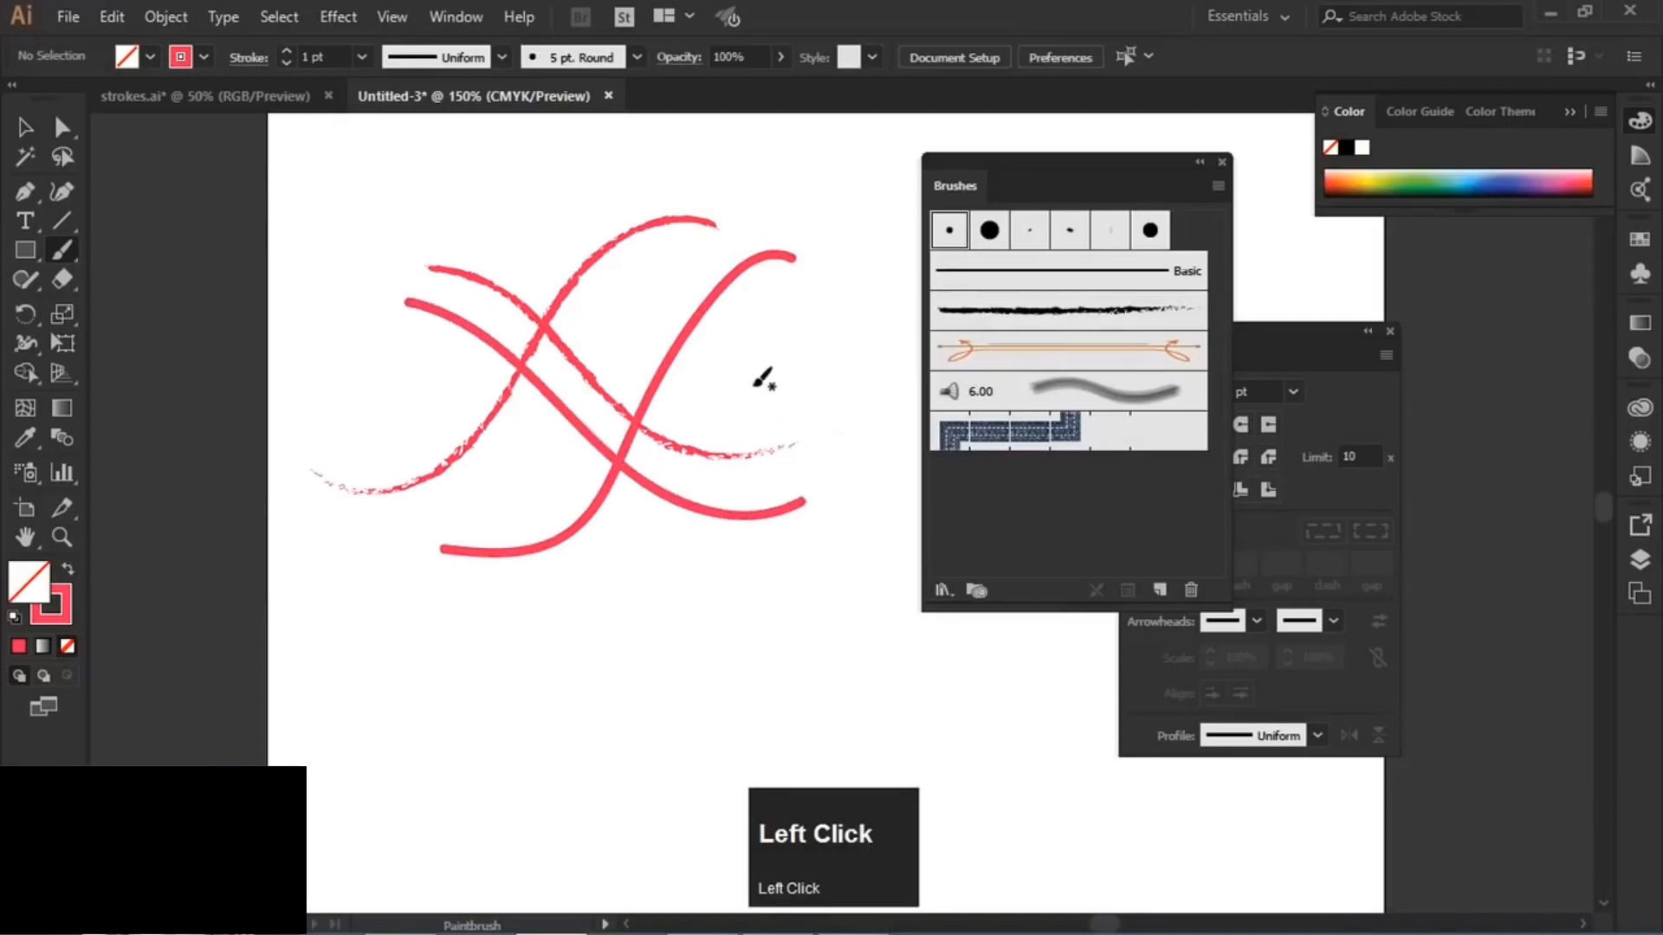
{"action": "key", "text": "ctrl+a"}
{"action": "key", "text": "Delete"}
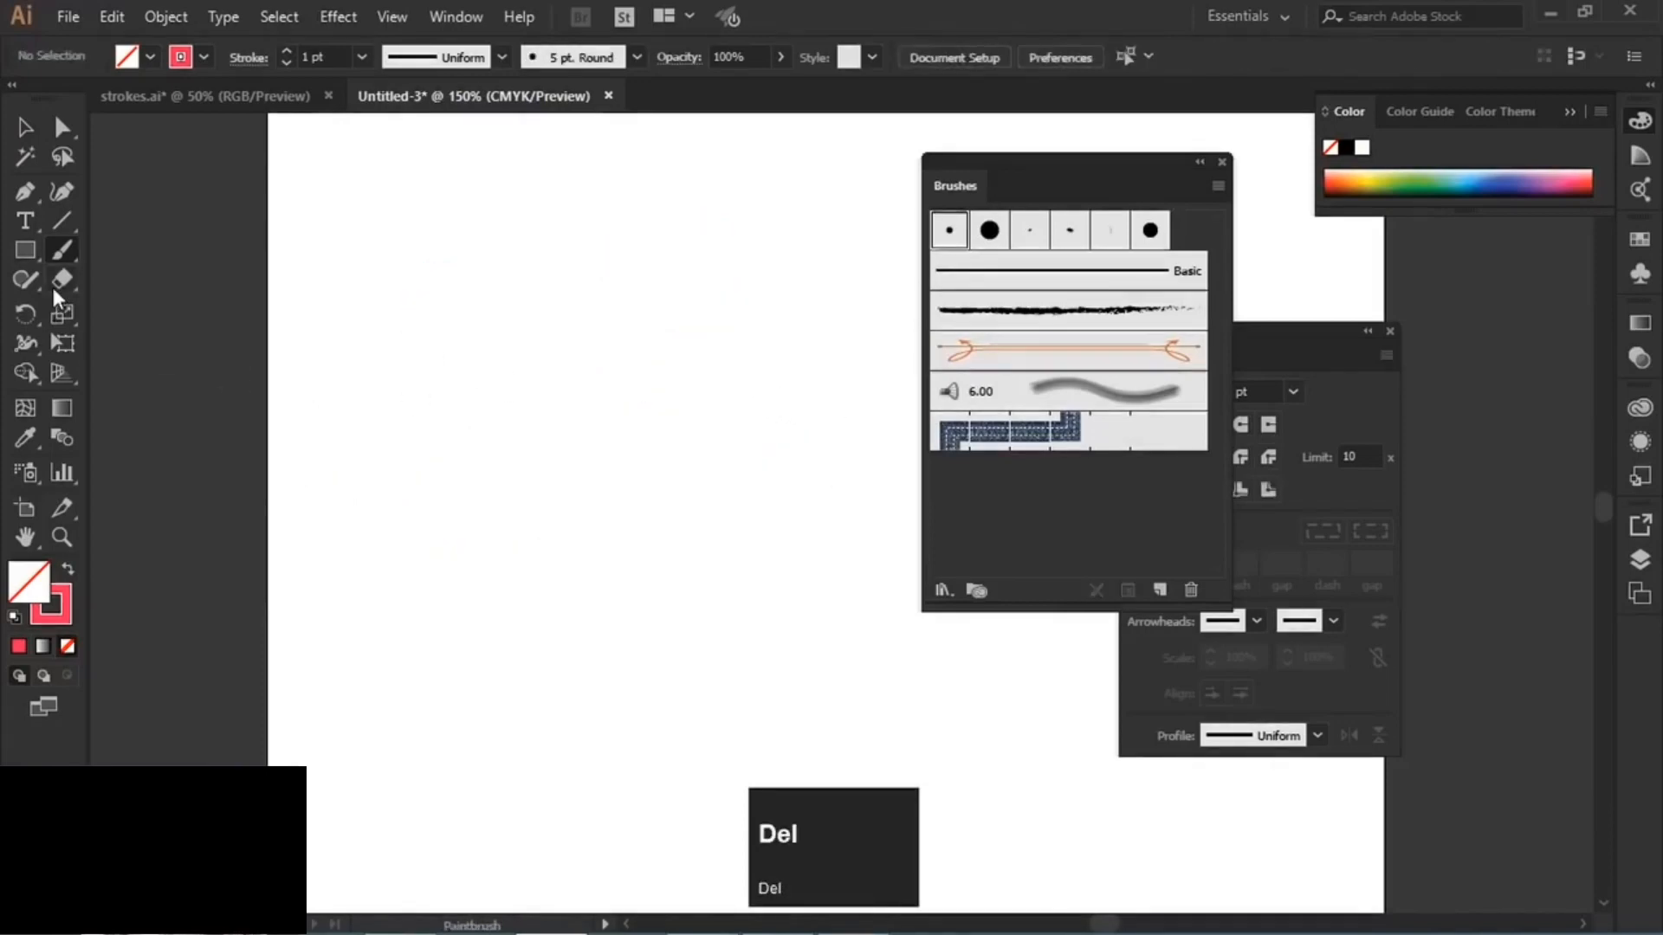
- Switch to the Pencil tool and draw four freehand curves, with the first two crossing each other
{"action": "mouse_move", "coordinate": [24, 275]}
{"action": "left_mouse_down"}
{"action": "mouse_move", "coordinate": [128, 309]}
{"action": "mouse_move", "coordinate": [132, 278]}
{"action": "mouse_move", "coordinate": [139, 313]}
{"action": "left_mouse_up"}
{"action": "mouse_move", "coordinate": [742, 221]}
{"action": "left_mouse_down"}
{"action": "mouse_move", "coordinate": [483, 456]}
{"action": "mouse_move", "coordinate": [427, 453]}
{"action": "left_mouse_up"}
{"action": "mouse_move", "coordinate": [463, 287]}
{"action": "left_mouse_down"}
{"action": "mouse_move", "coordinate": [787, 437]}
{"action": "mouse_move", "coordinate": [854, 362]}
{"action": "left_mouse_up"}
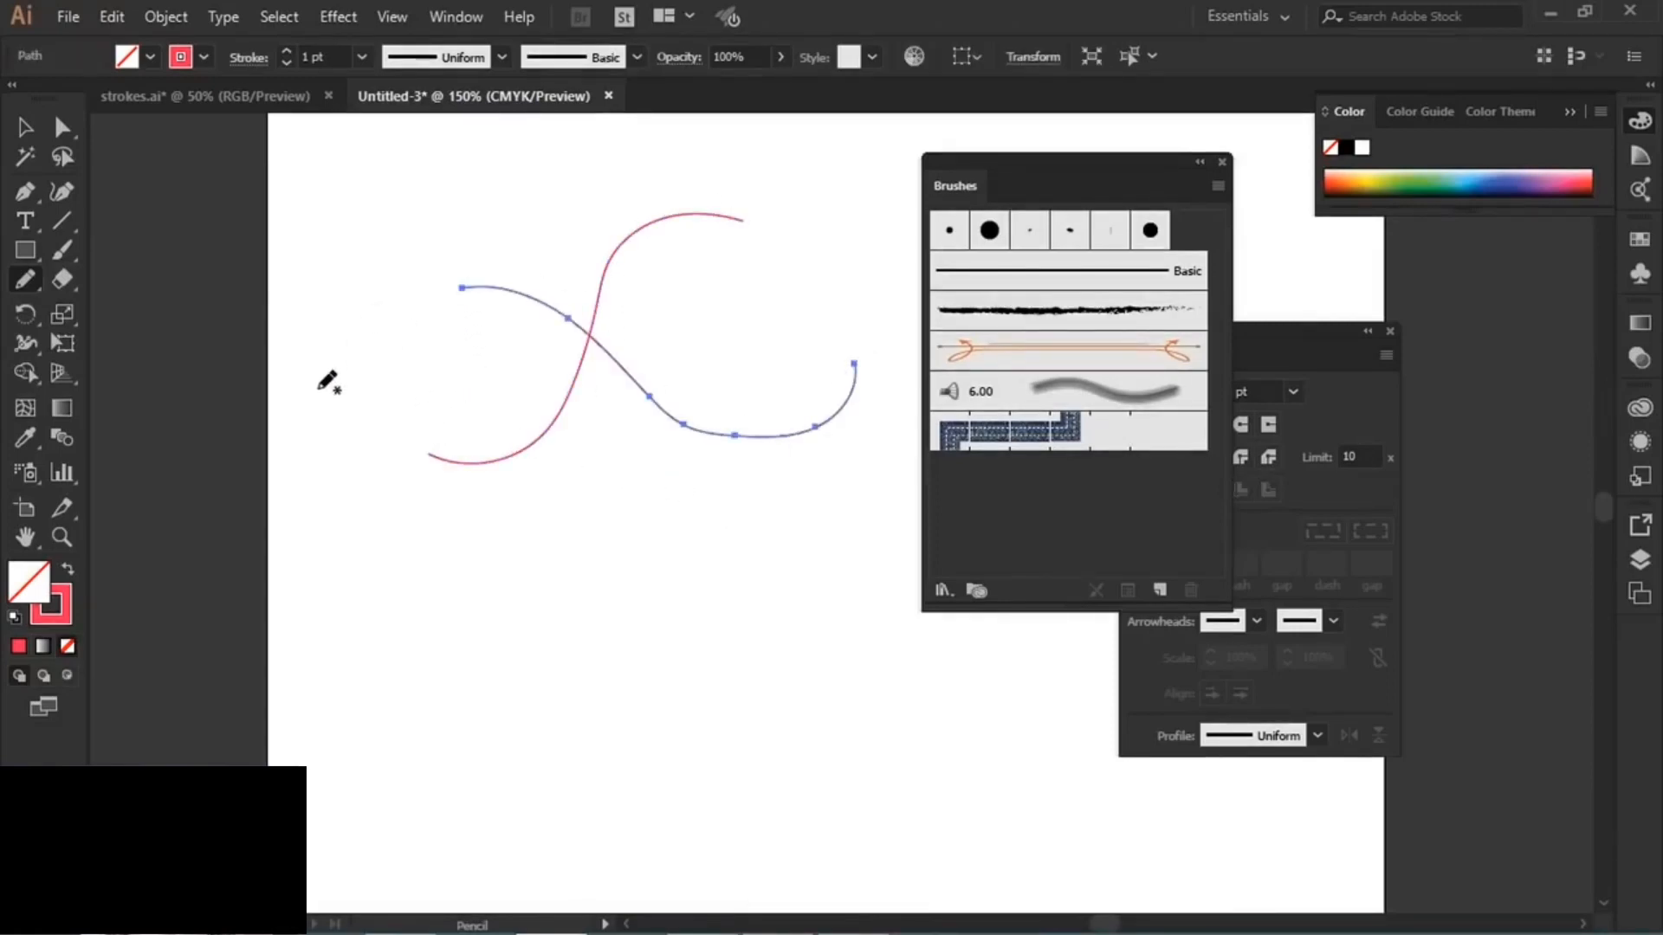
{"action": "left_click_drag", "start_coordinate": [318, 390], "coordinate": [651, 537]}
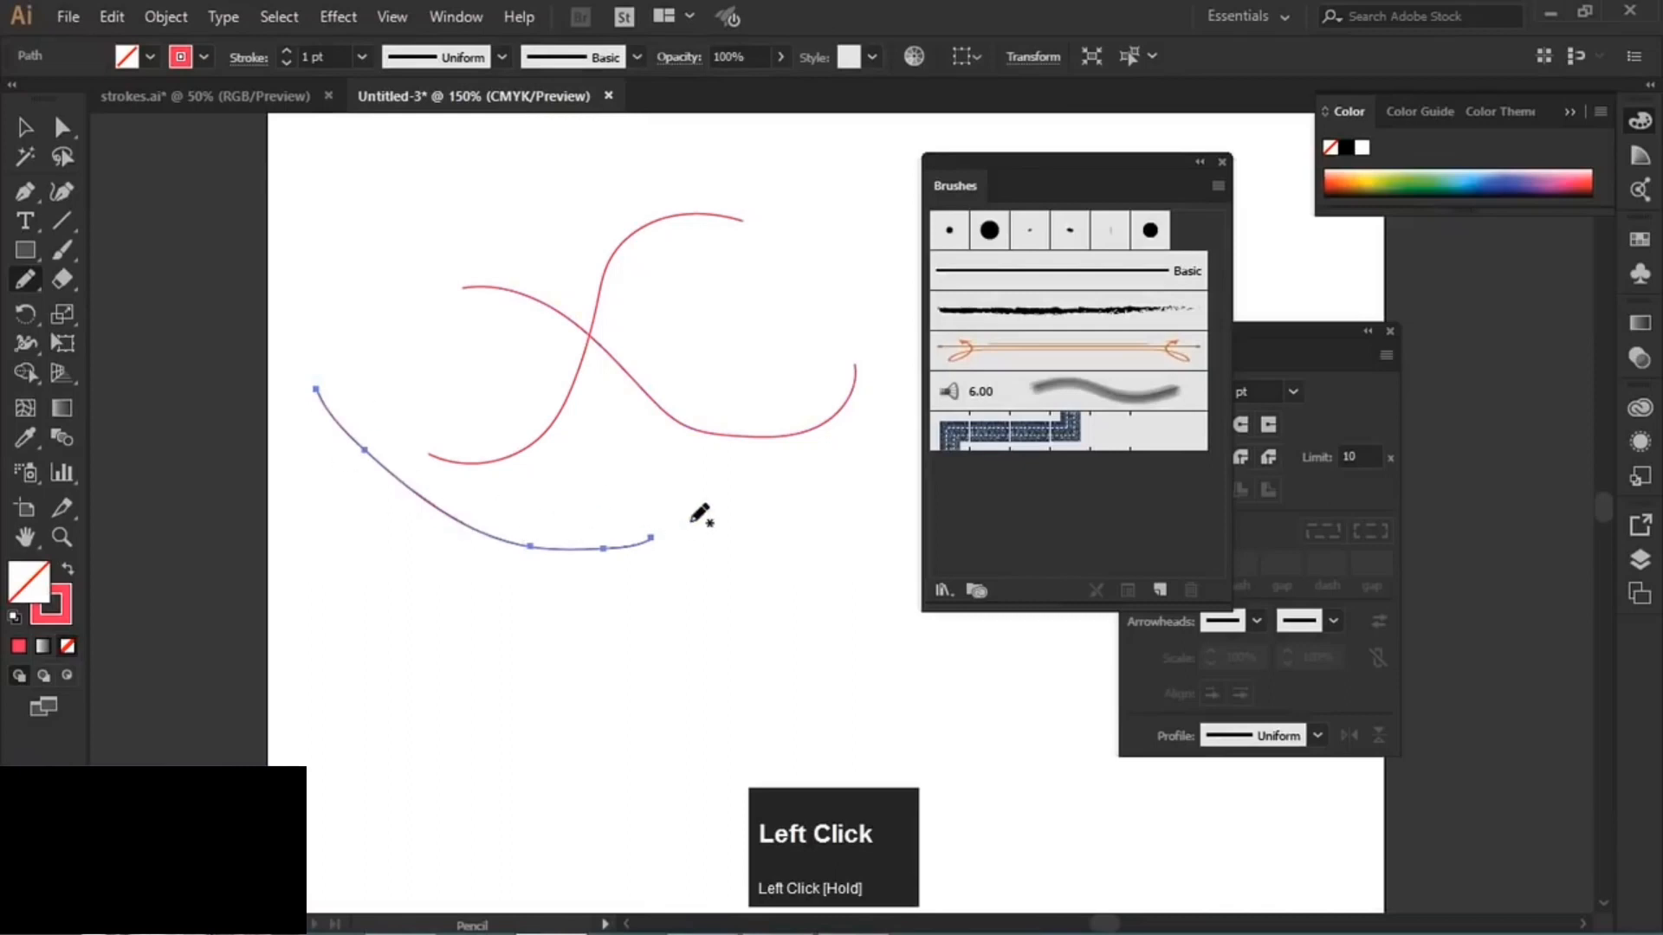
{"action": "left_click_drag", "start_coordinate": [798, 473], "coordinate": [430, 658]}
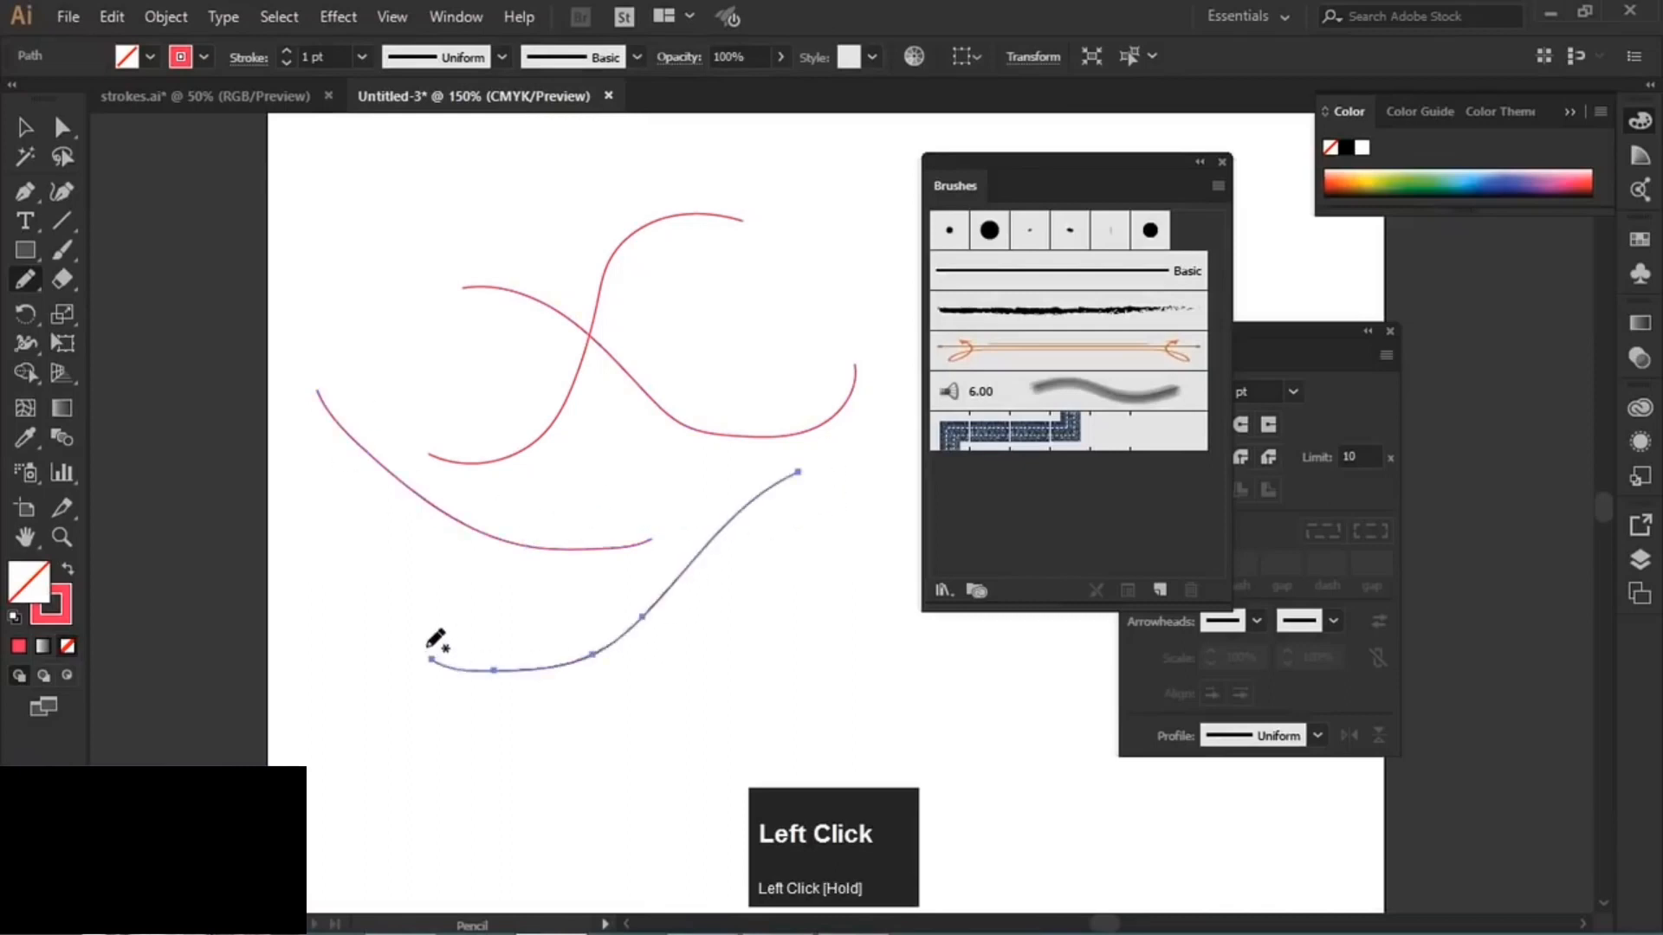
- Apply the 15 pt. Round brush to the lowest pencil curve and draw two more pencil curves above it
{"action": "left_click", "coordinate": [983, 244]}
{"action": "left_click_drag", "start_coordinate": [842, 250], "coordinate": [576, 466]}
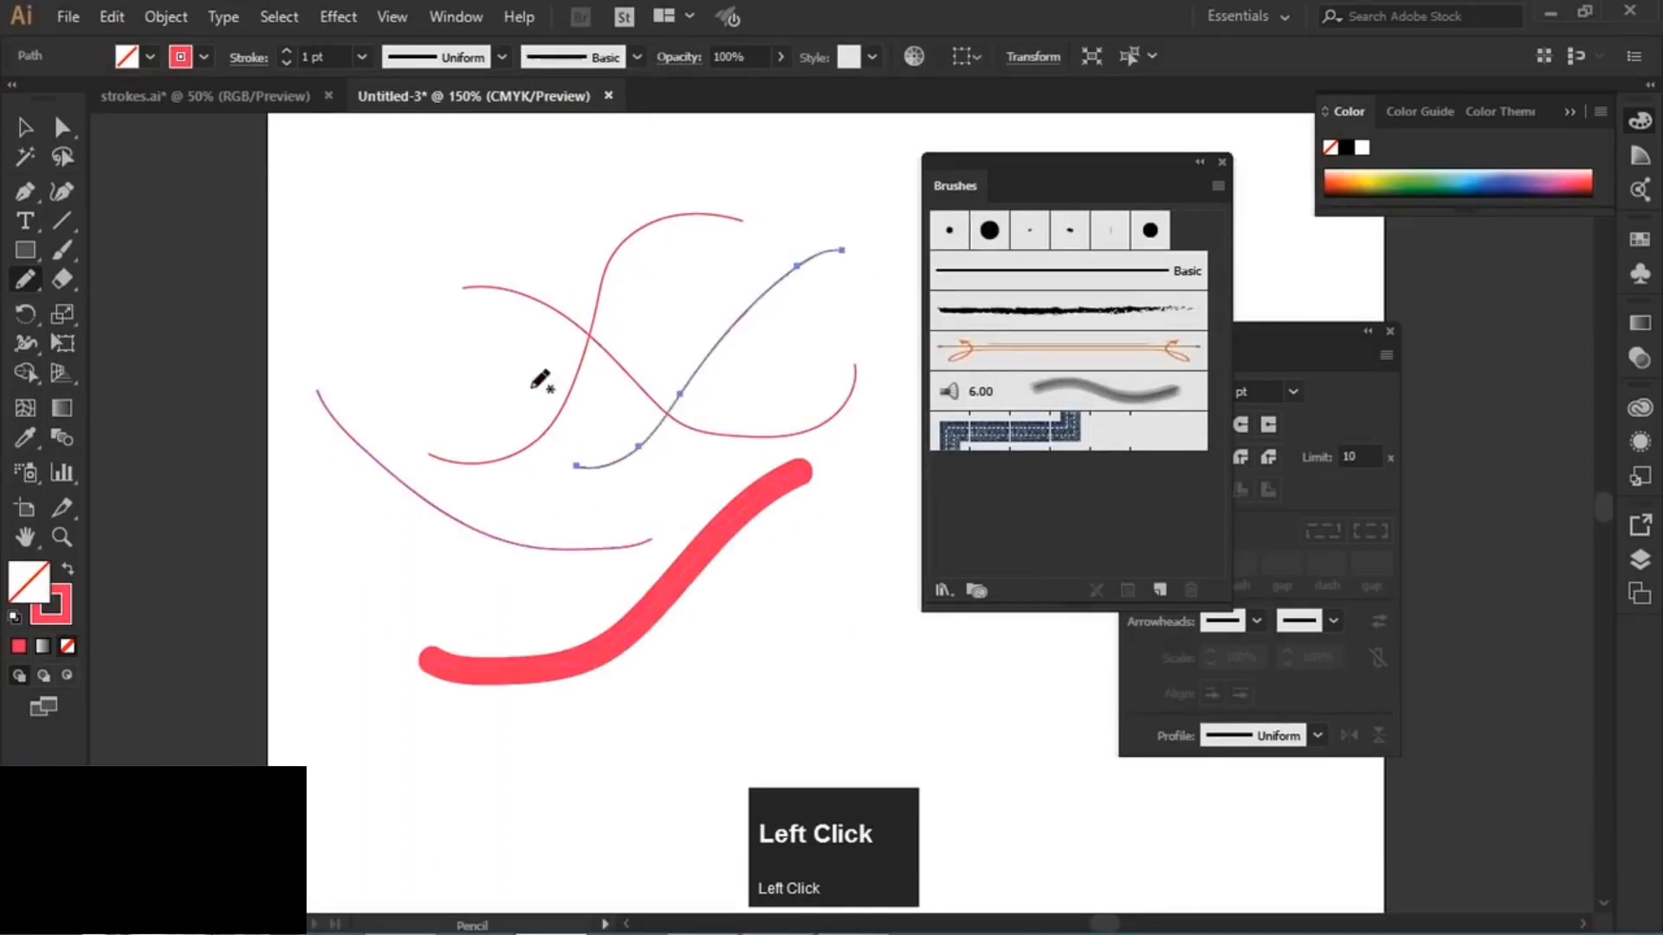
{"action": "left_click_drag", "start_coordinate": [873, 262], "coordinate": [634, 473]}
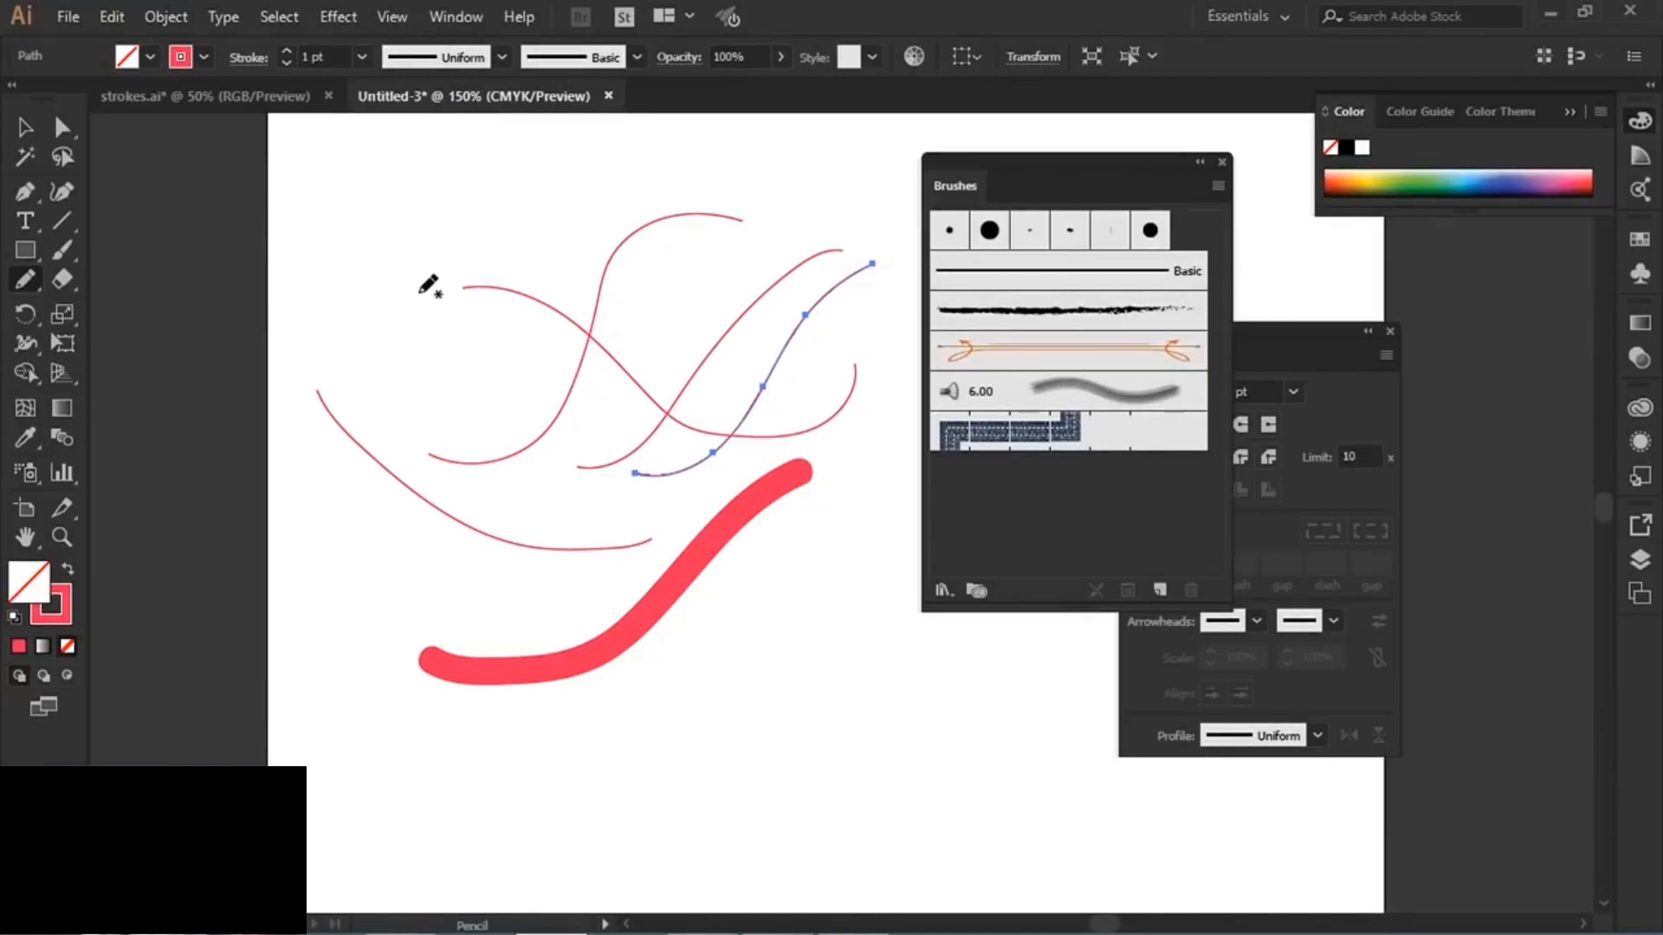
- Sketch four short pencil lines in the artboard's upper-left area and one long S-curve across the drawing
{"action": "left_click_drag", "start_coordinate": [345, 261], "coordinate": [538, 197]}
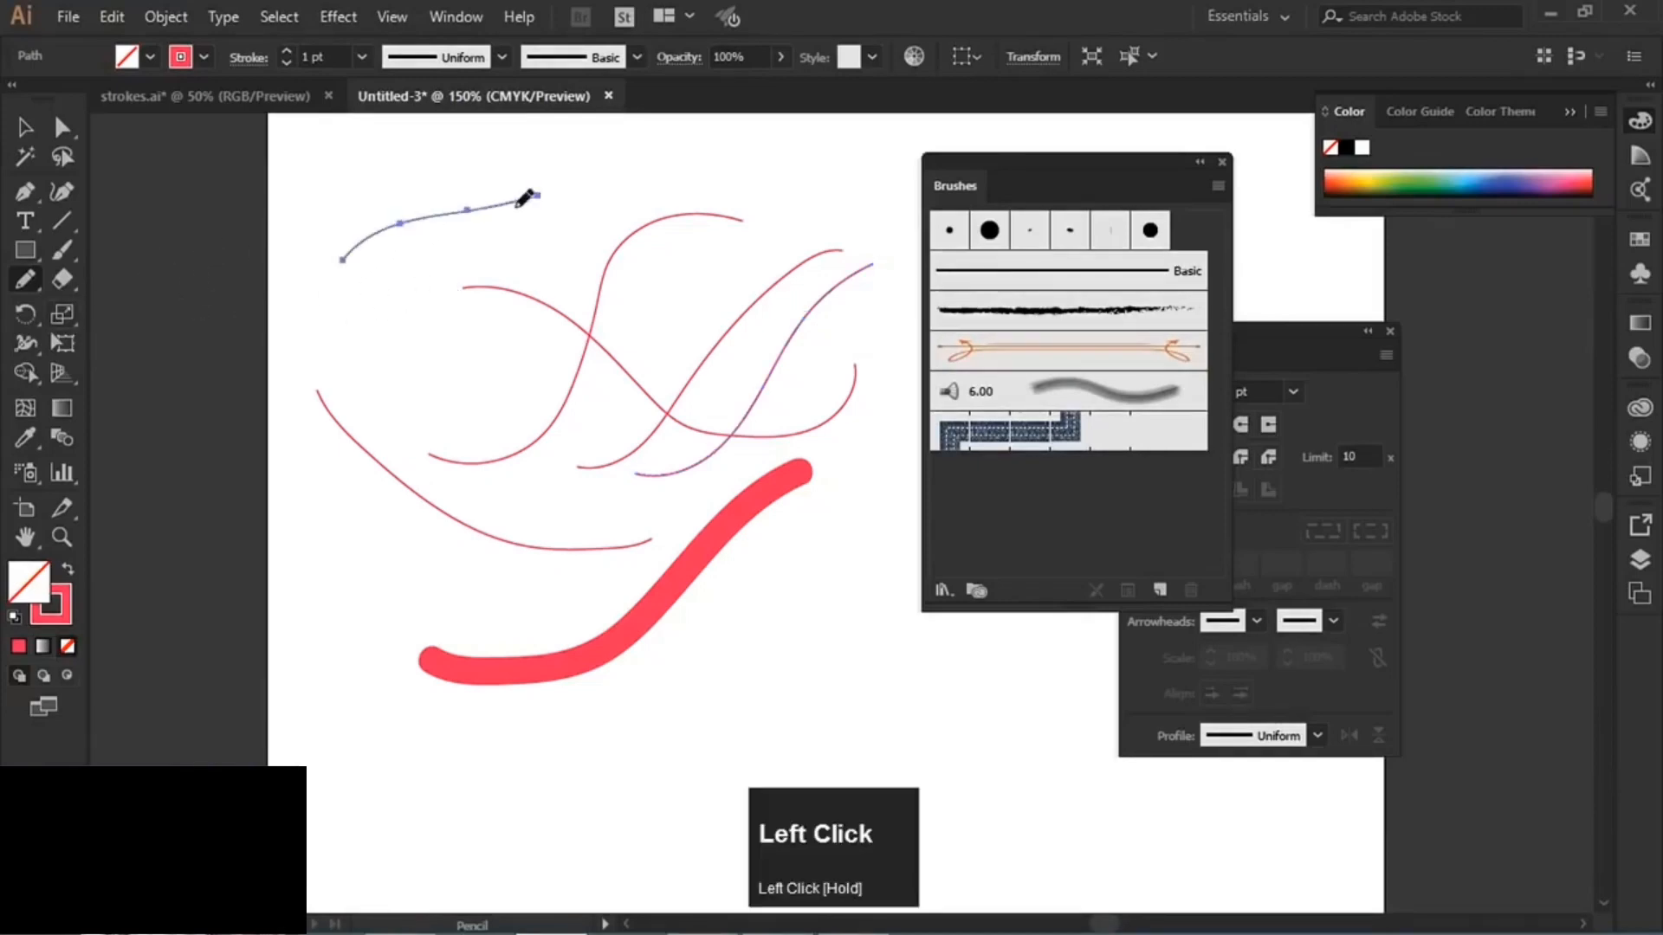
{"action": "left_click_drag", "start_coordinate": [424, 173], "coordinate": [424, 286]}
{"action": "left_click_drag", "start_coordinate": [345, 178], "coordinate": [433, 334]}
{"action": "left_click_drag", "start_coordinate": [337, 284], "coordinate": [547, 404]}
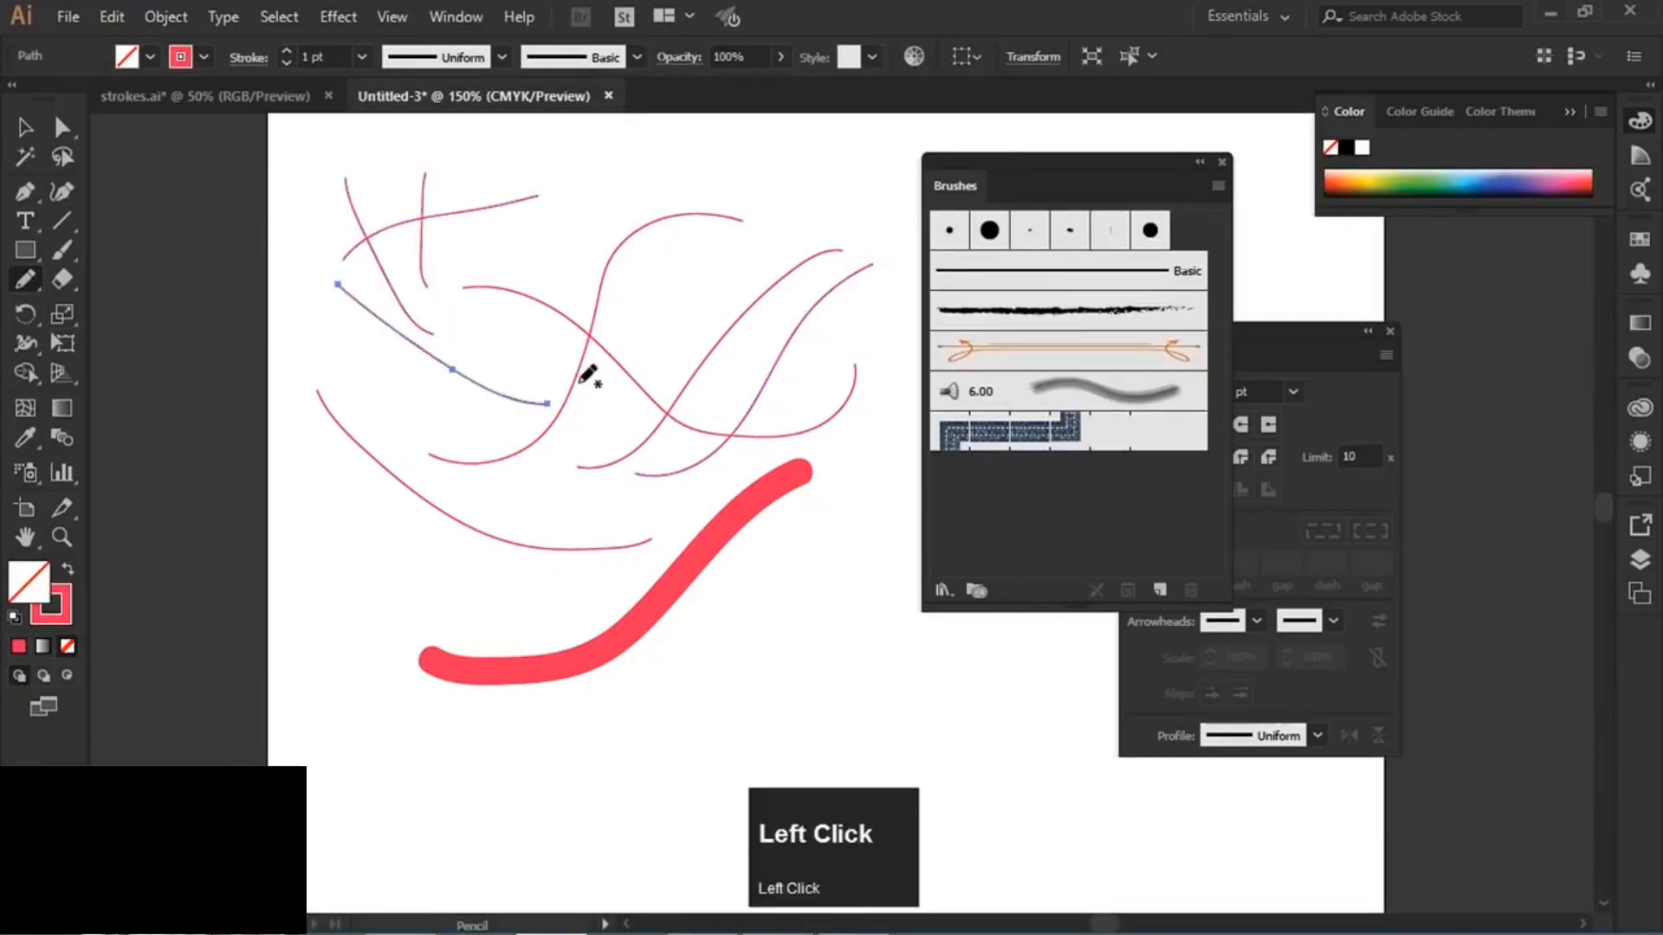
{"action": "mouse_move", "coordinate": [820, 206]}
{"action": "left_mouse_down"}
{"action": "mouse_move", "coordinate": [743, 183]}
{"action": "mouse_move", "coordinate": [337, 395]}
{"action": "left_mouse_up"}
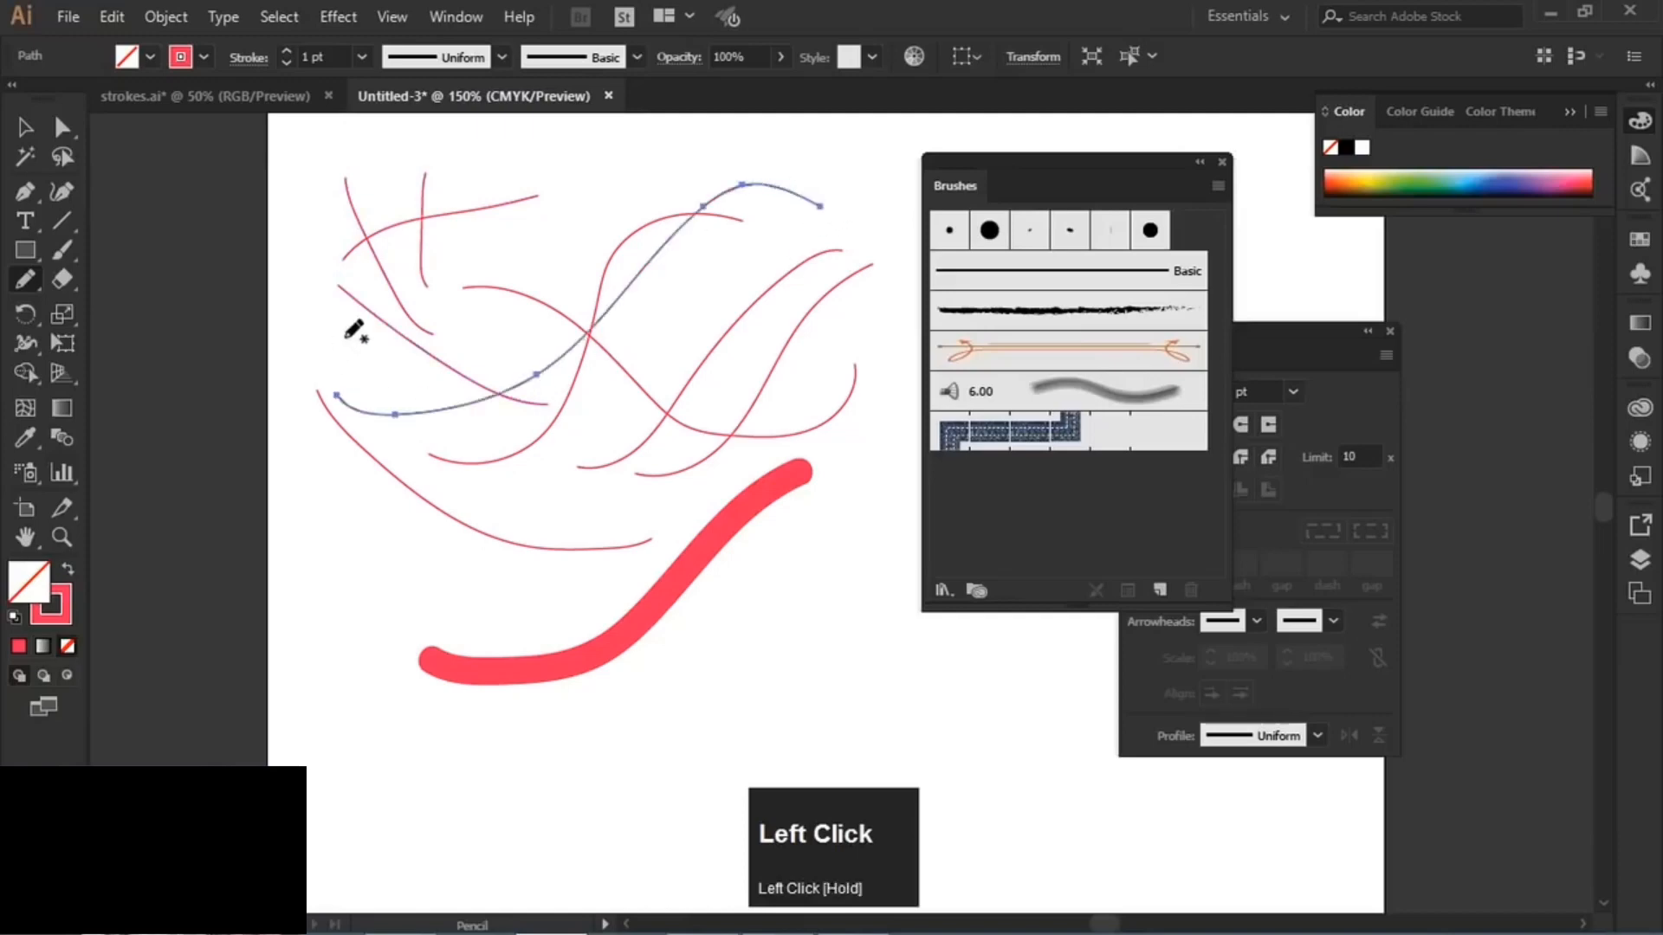
- Select all the pencil curves with a marquee and delete them
{"action": "left_click", "coordinate": [25, 128]}
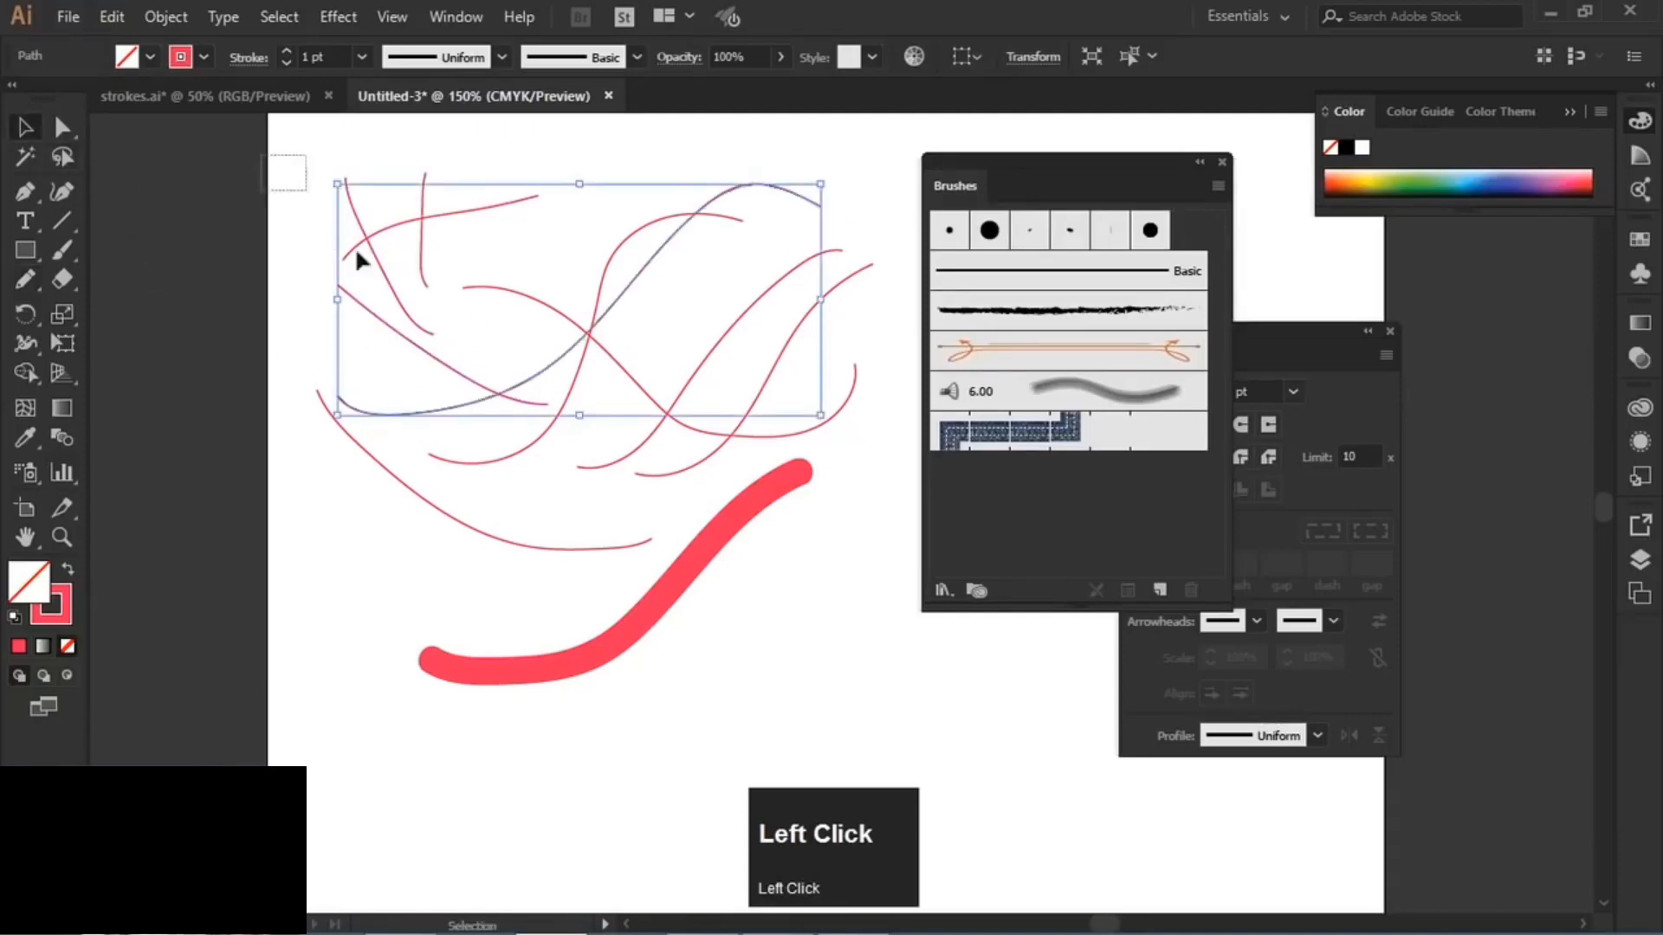
{"action": "left_click_drag", "start_coordinate": [273, 156], "coordinate": [830, 599]}
{"action": "key", "text": "Delete"}
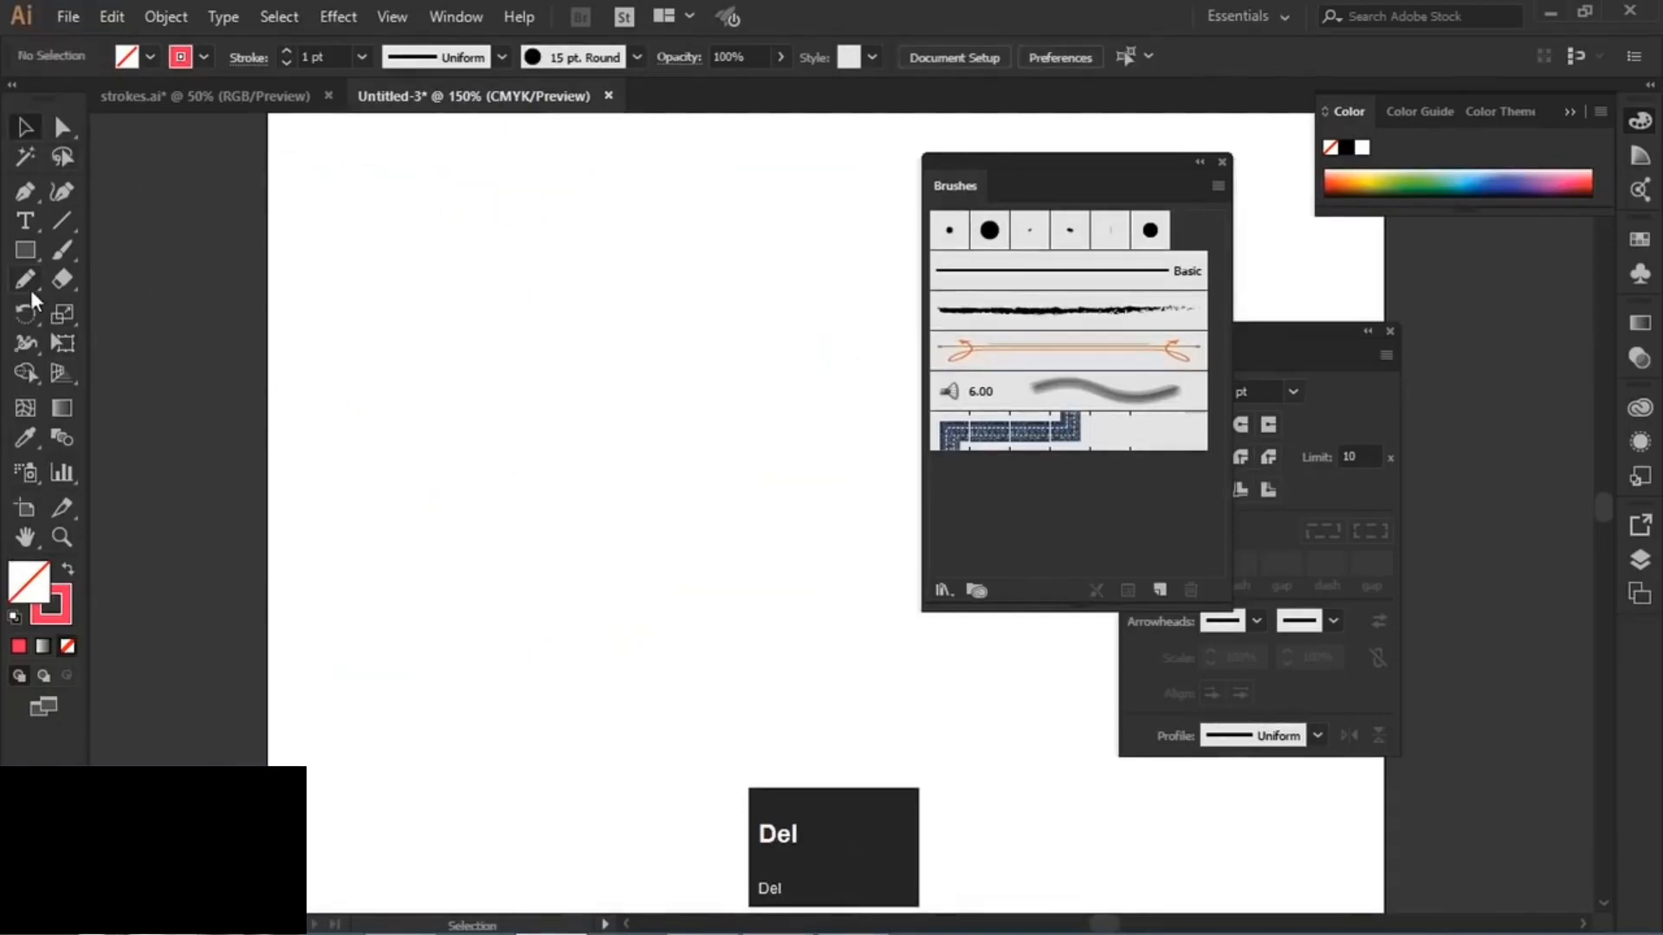
- Return to the Pencil tool and draw a smooth curve with a bumpy, roughly horizontal line below it
{"action": "mouse_move", "coordinate": [28, 282]}
{"action": "left_mouse_down"}
{"action": "mouse_move", "coordinate": [138, 288]}
{"action": "mouse_move", "coordinate": [201, 367]}
{"action": "mouse_move", "coordinate": [212, 302]}
{"action": "left_mouse_up"}
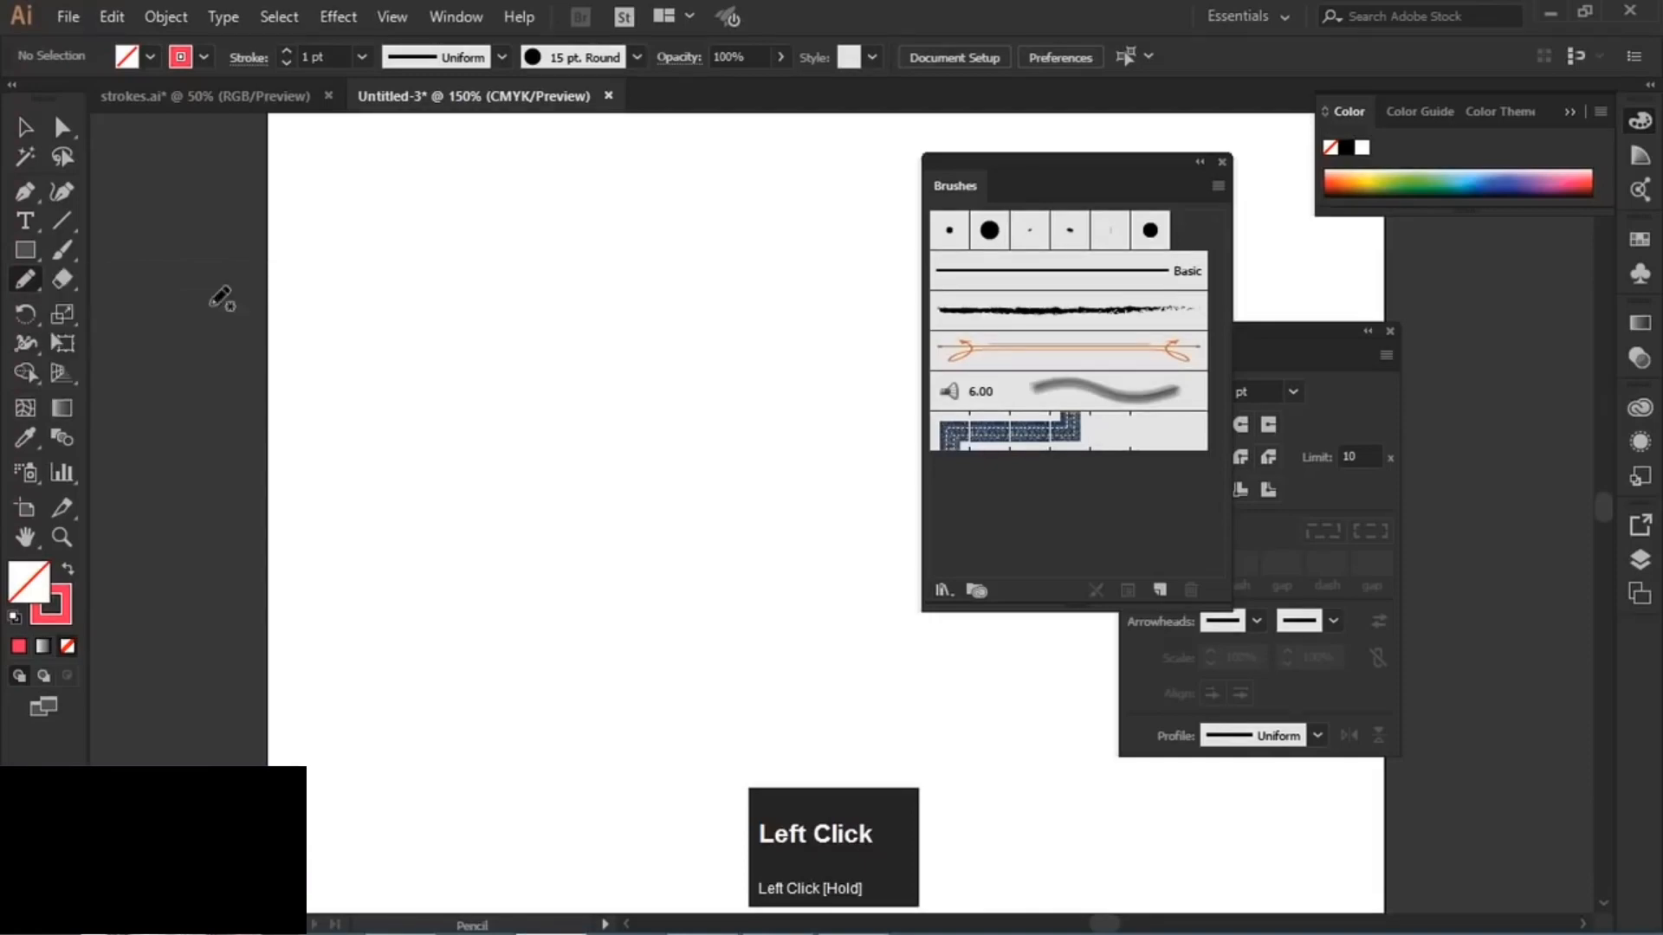
{"action": "left_click_drag", "start_coordinate": [808, 259], "coordinate": [348, 308]}
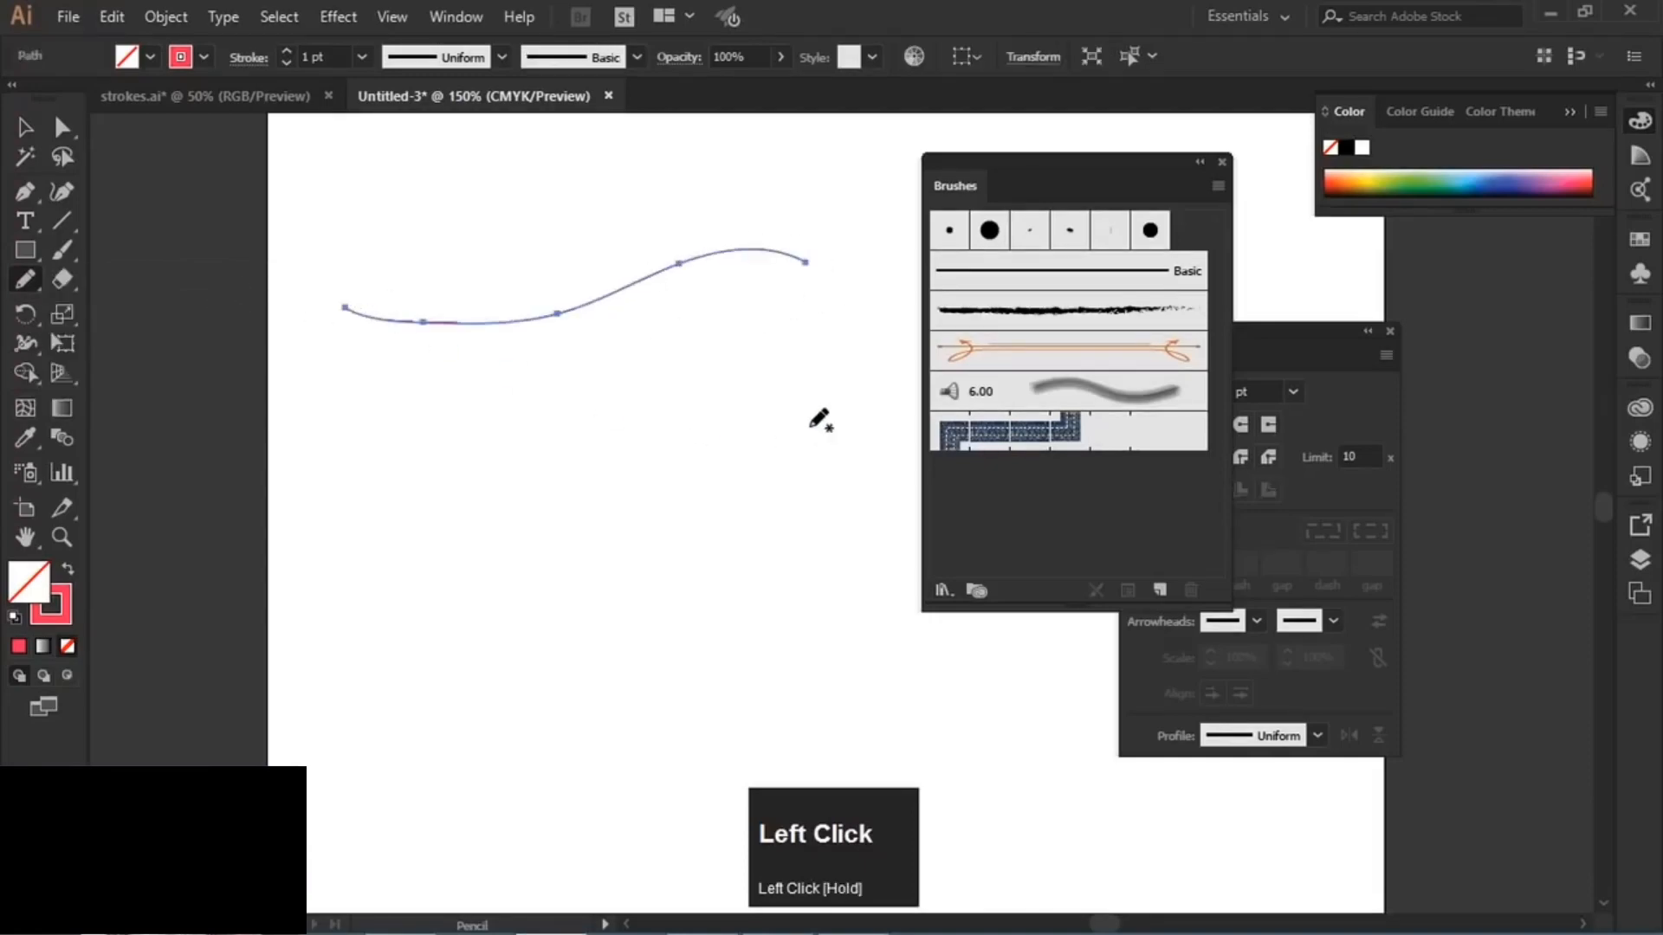
{"action": "left_click_drag", "start_coordinate": [303, 465], "coordinate": [869, 468]}
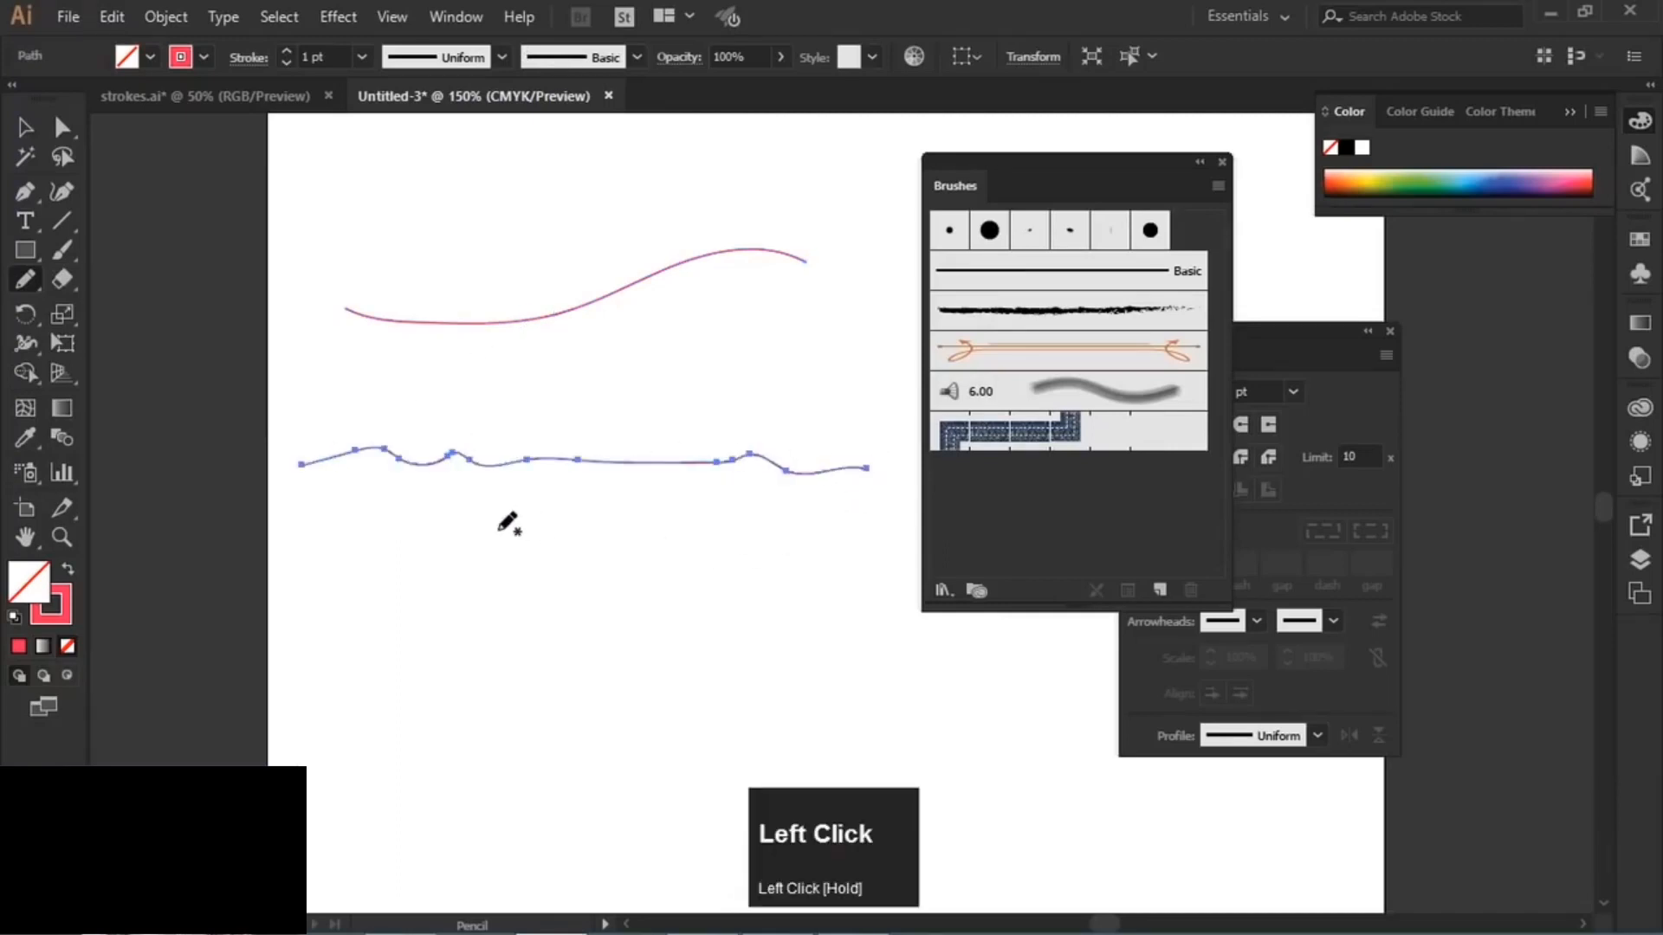
- Draw a peaked wavy line and a small sharp peak with the Pencil tool below the two existing lines
{"action": "scroll", "coordinate": [449, 461], "scroll_direction": "up", "scroll_amount": 5}
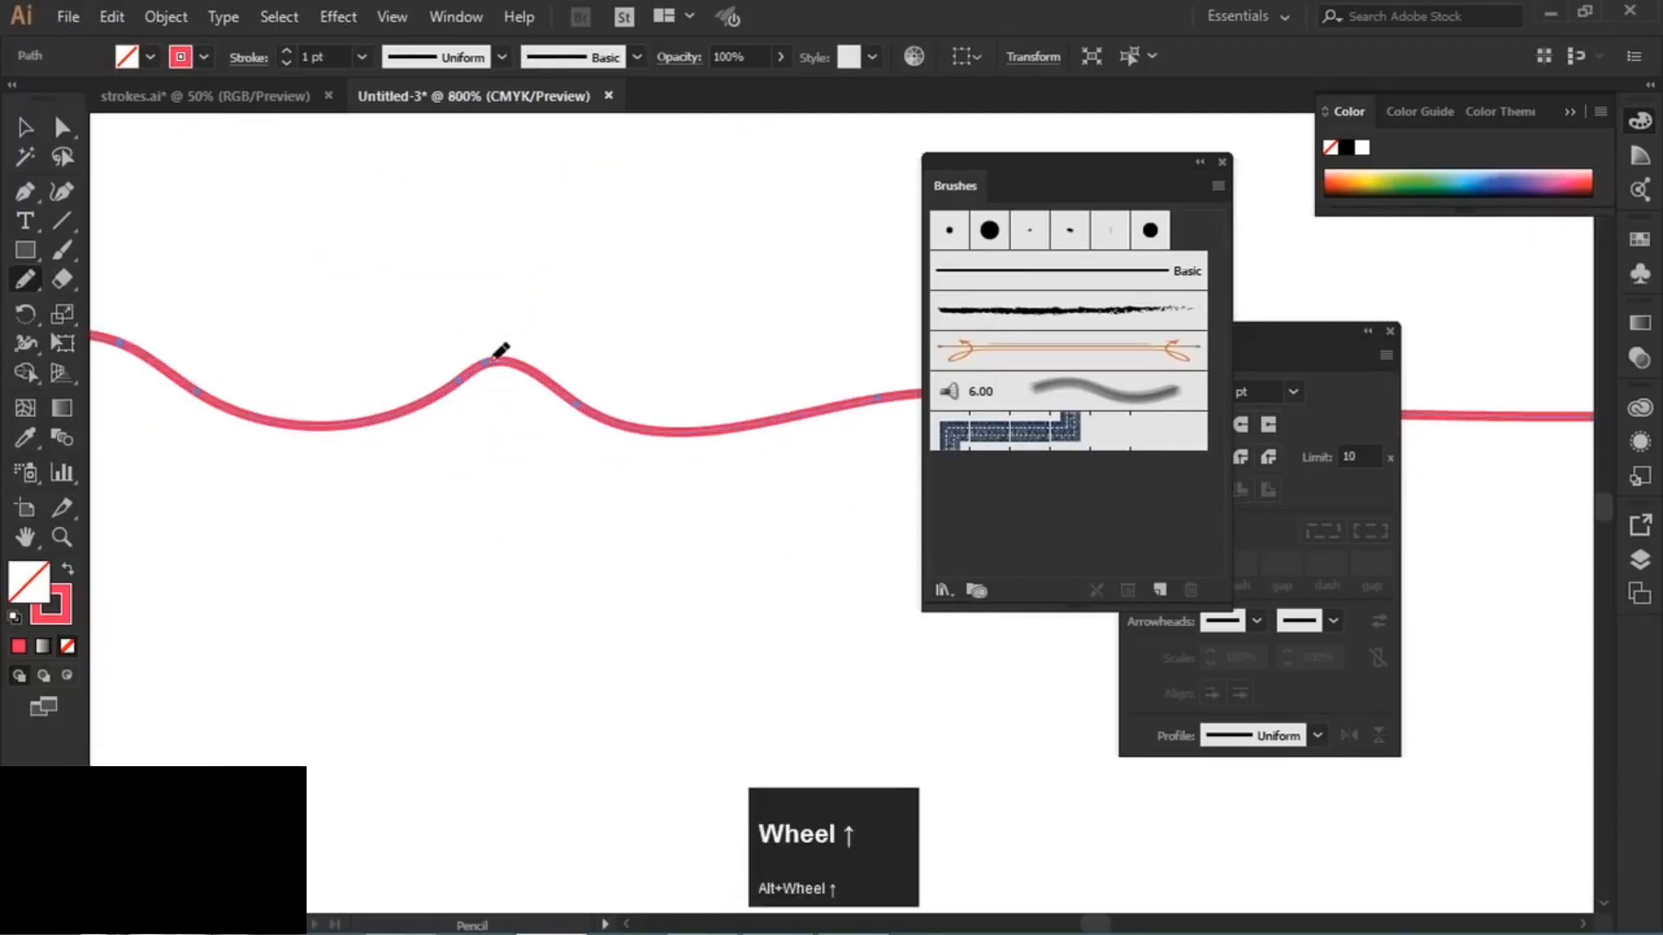
{"action": "scroll", "coordinate": [461, 371], "scroll_direction": "down", "scroll_amount": 5}
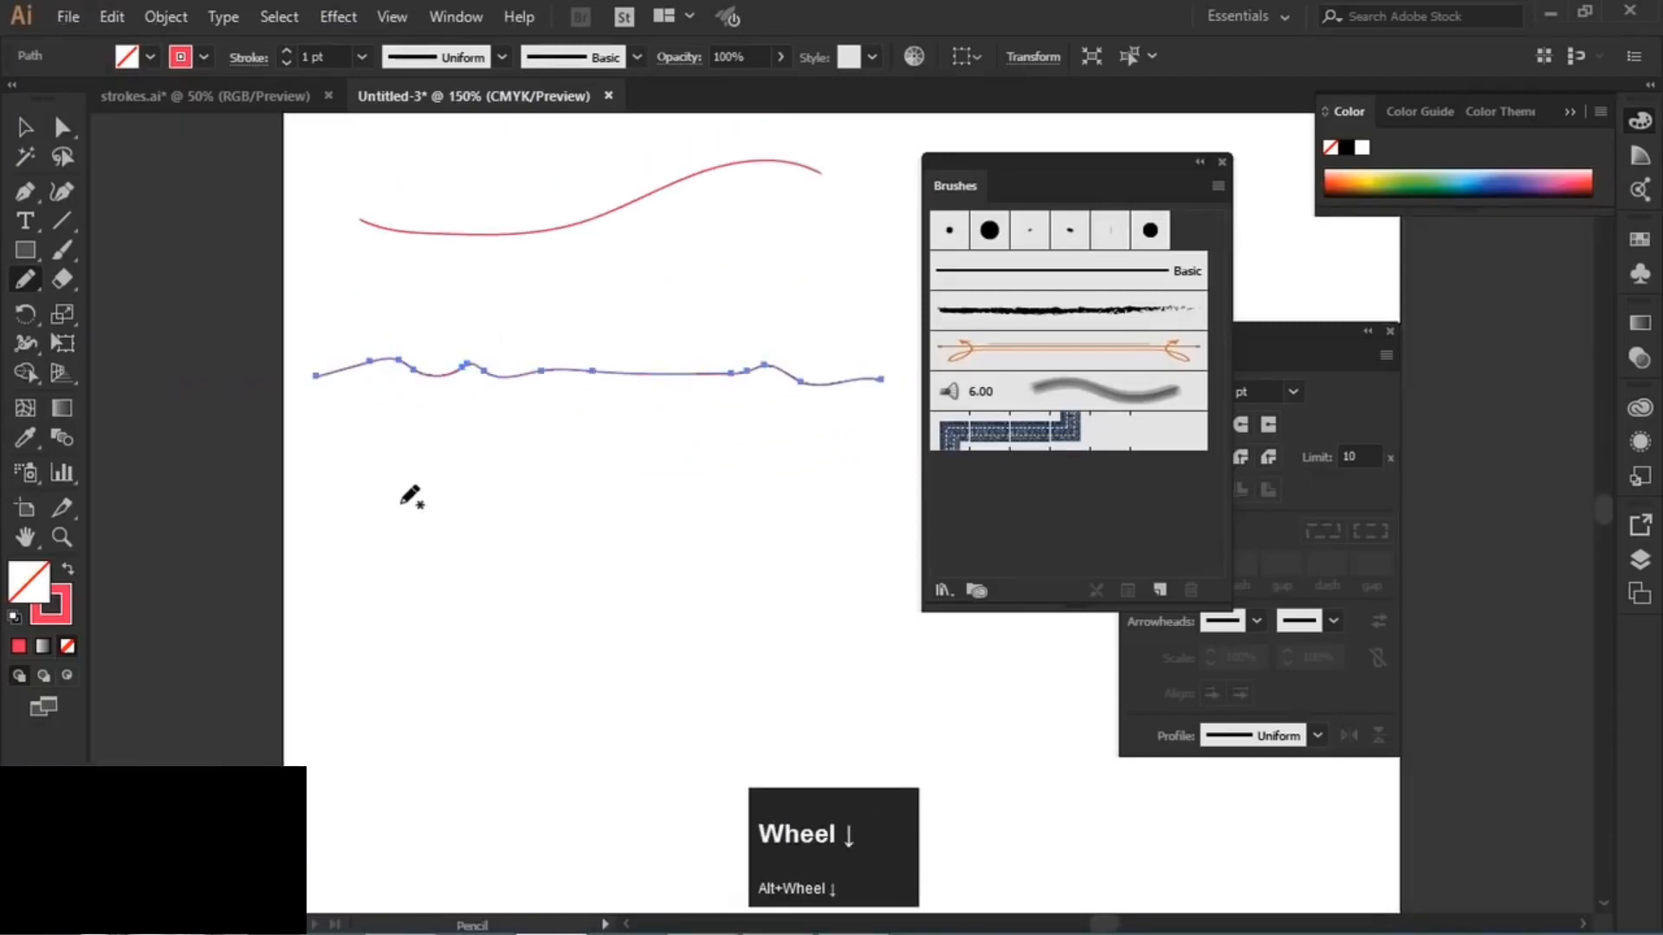
{"action": "mouse_move", "coordinate": [402, 503]}
{"action": "left_mouse_down"}
{"action": "mouse_move", "coordinate": [482, 468]}
{"action": "mouse_move", "coordinate": [579, 519]}
{"action": "mouse_move", "coordinate": [665, 529]}
{"action": "mouse_move", "coordinate": [640, 440]}
{"action": "mouse_move", "coordinate": [698, 475]}
{"action": "left_mouse_up"}
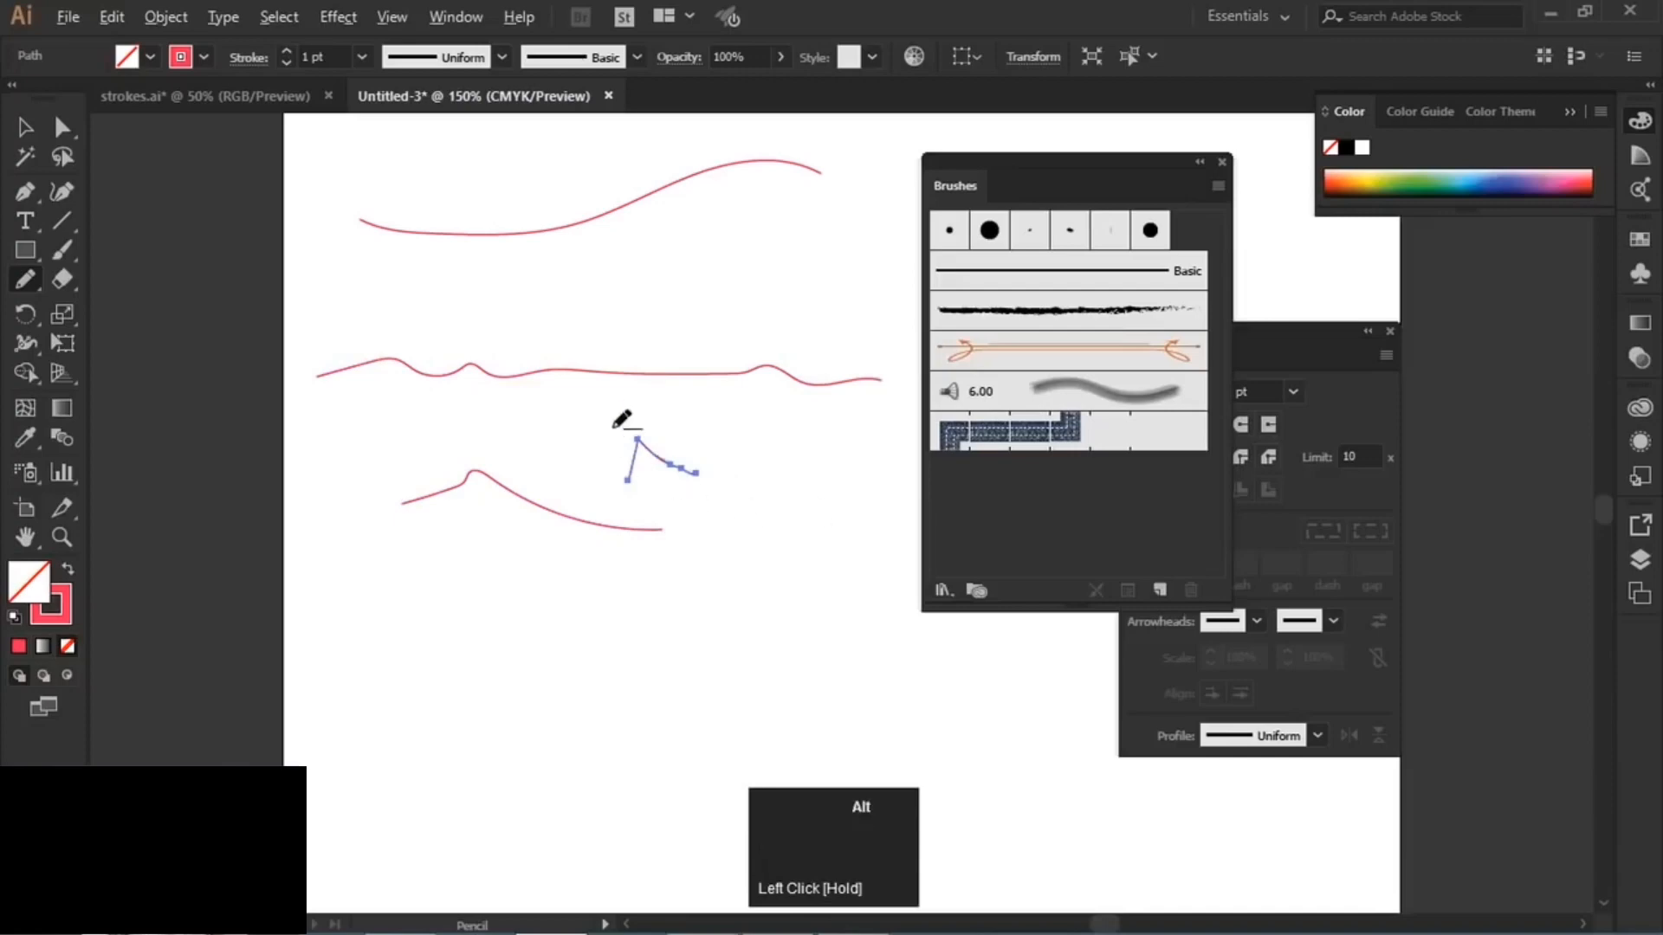
- Round off the sharp corner of the small peaked path with the Smooth tool
{"action": "scroll", "coordinate": [645, 437], "scroll_direction": "up", "scroll_amount": 4}
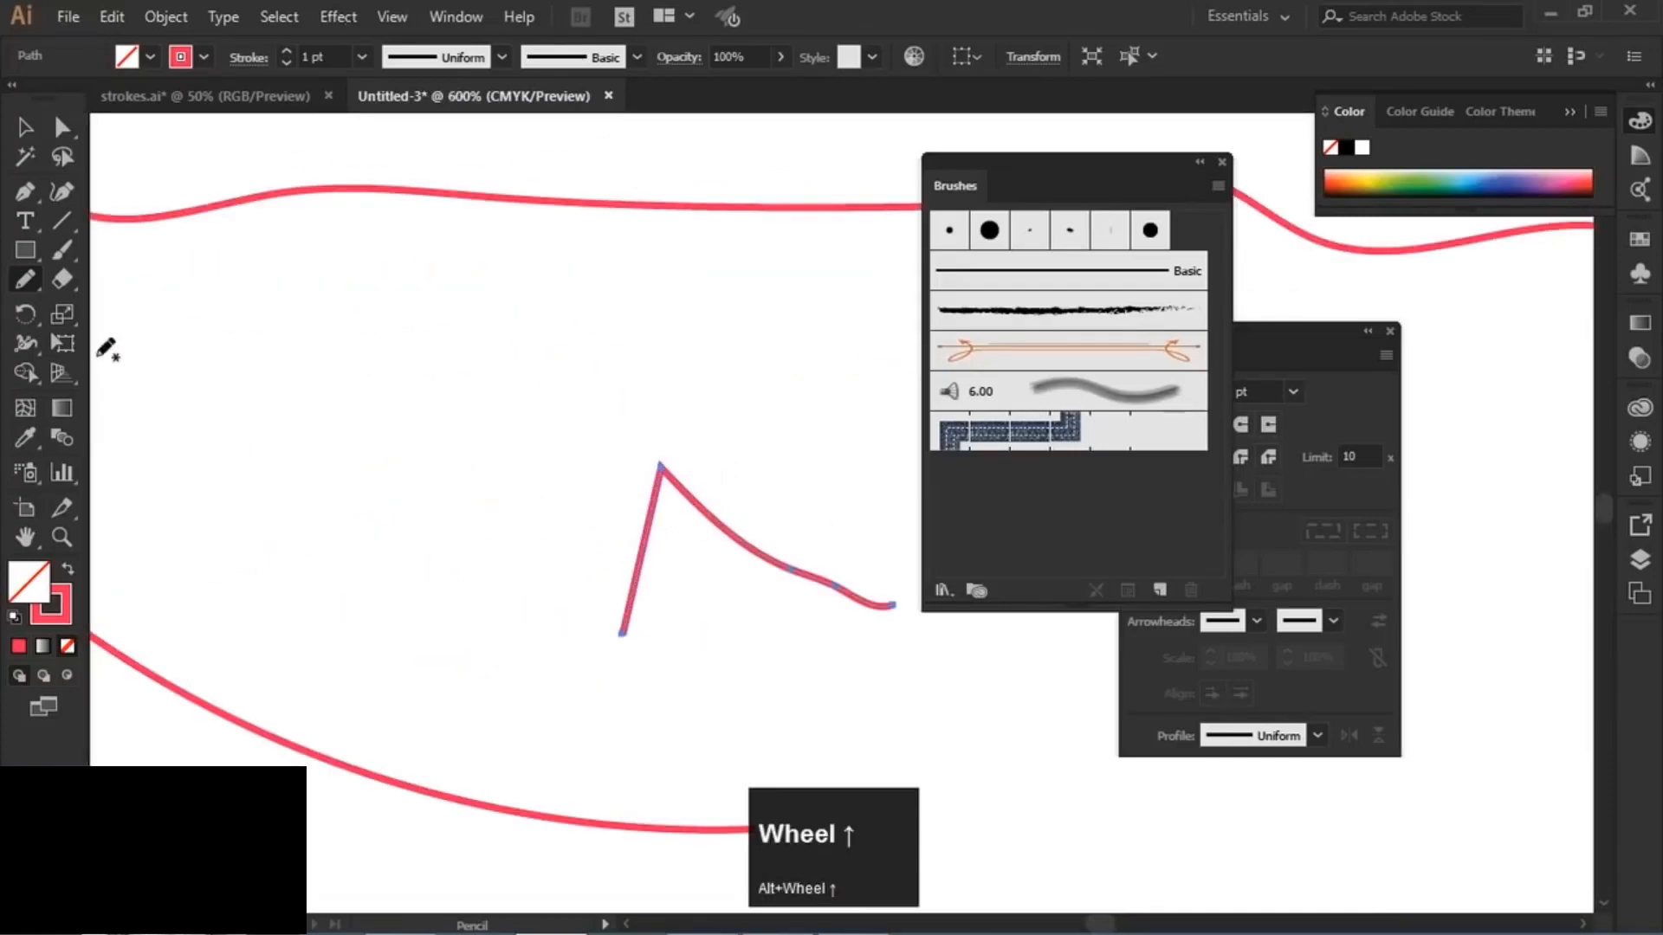
{"action": "mouse_move", "coordinate": [22, 278]}
{"action": "left_mouse_down"}
{"action": "mouse_move", "coordinate": [97, 282]}
{"action": "mouse_move", "coordinate": [149, 340]}
{"action": "left_mouse_up"}
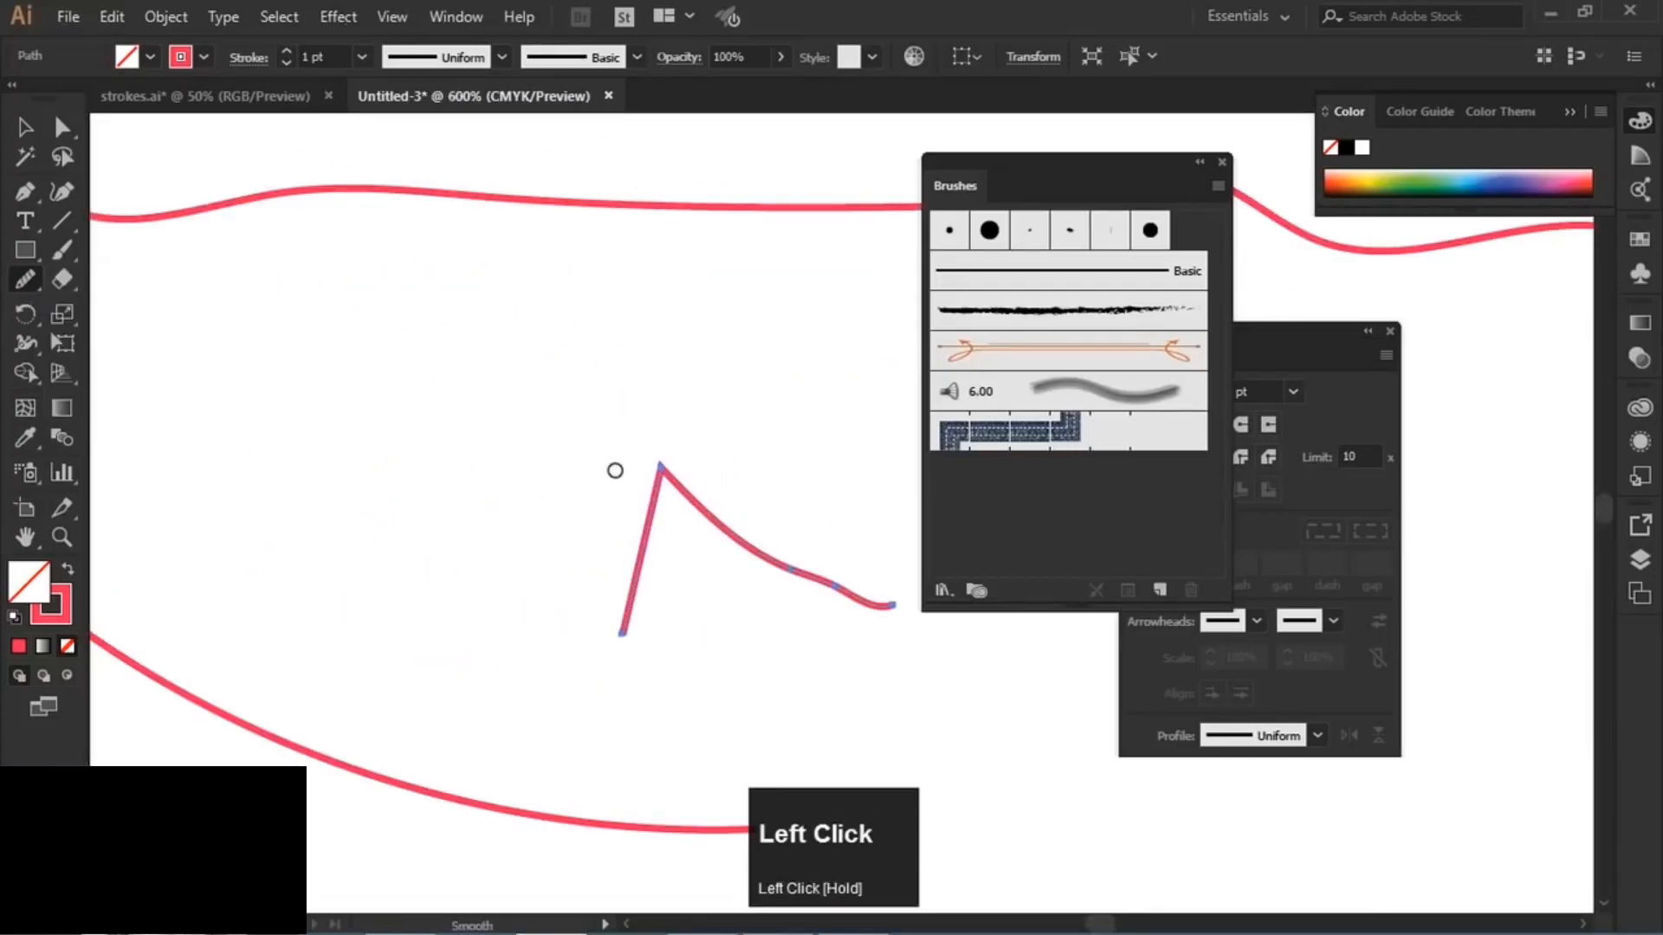
{"action": "mouse_move", "coordinate": [658, 471]}
{"action": "left_mouse_down"}
{"action": "mouse_move", "coordinate": [675, 508]}
{"action": "mouse_move", "coordinate": [657, 468]}
{"action": "mouse_move", "coordinate": [666, 477]}
{"action": "left_mouse_up"}
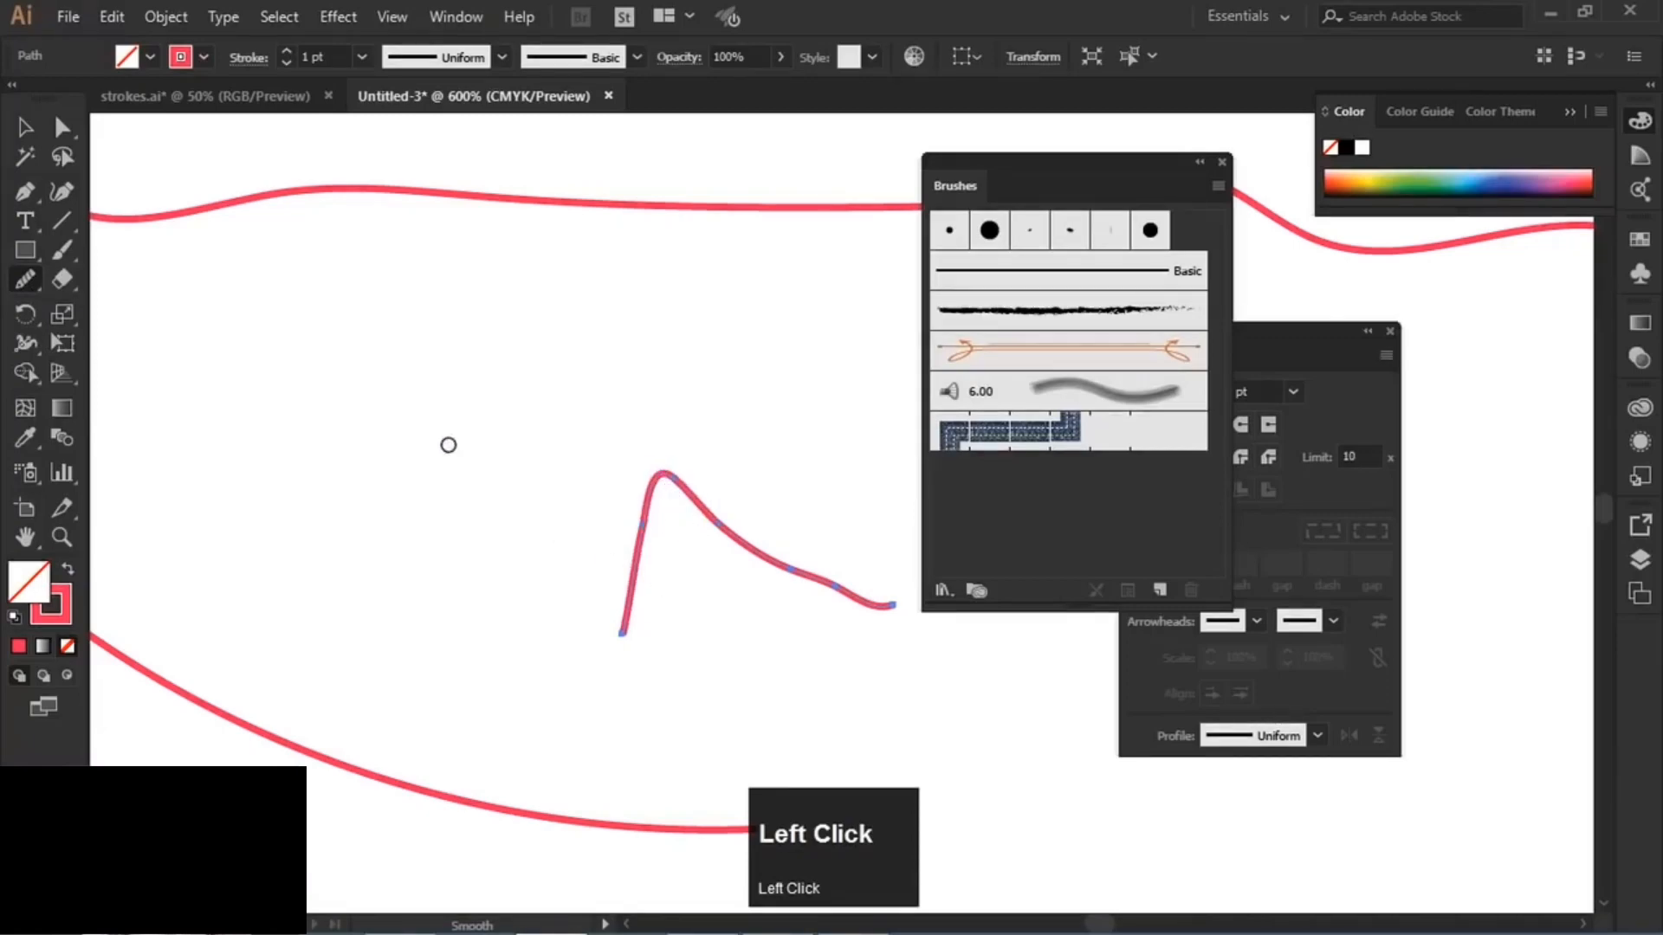
{"action": "scroll", "coordinate": [407, 372], "scroll_direction": "down", "scroll_amount": 5, "text": "alt"}
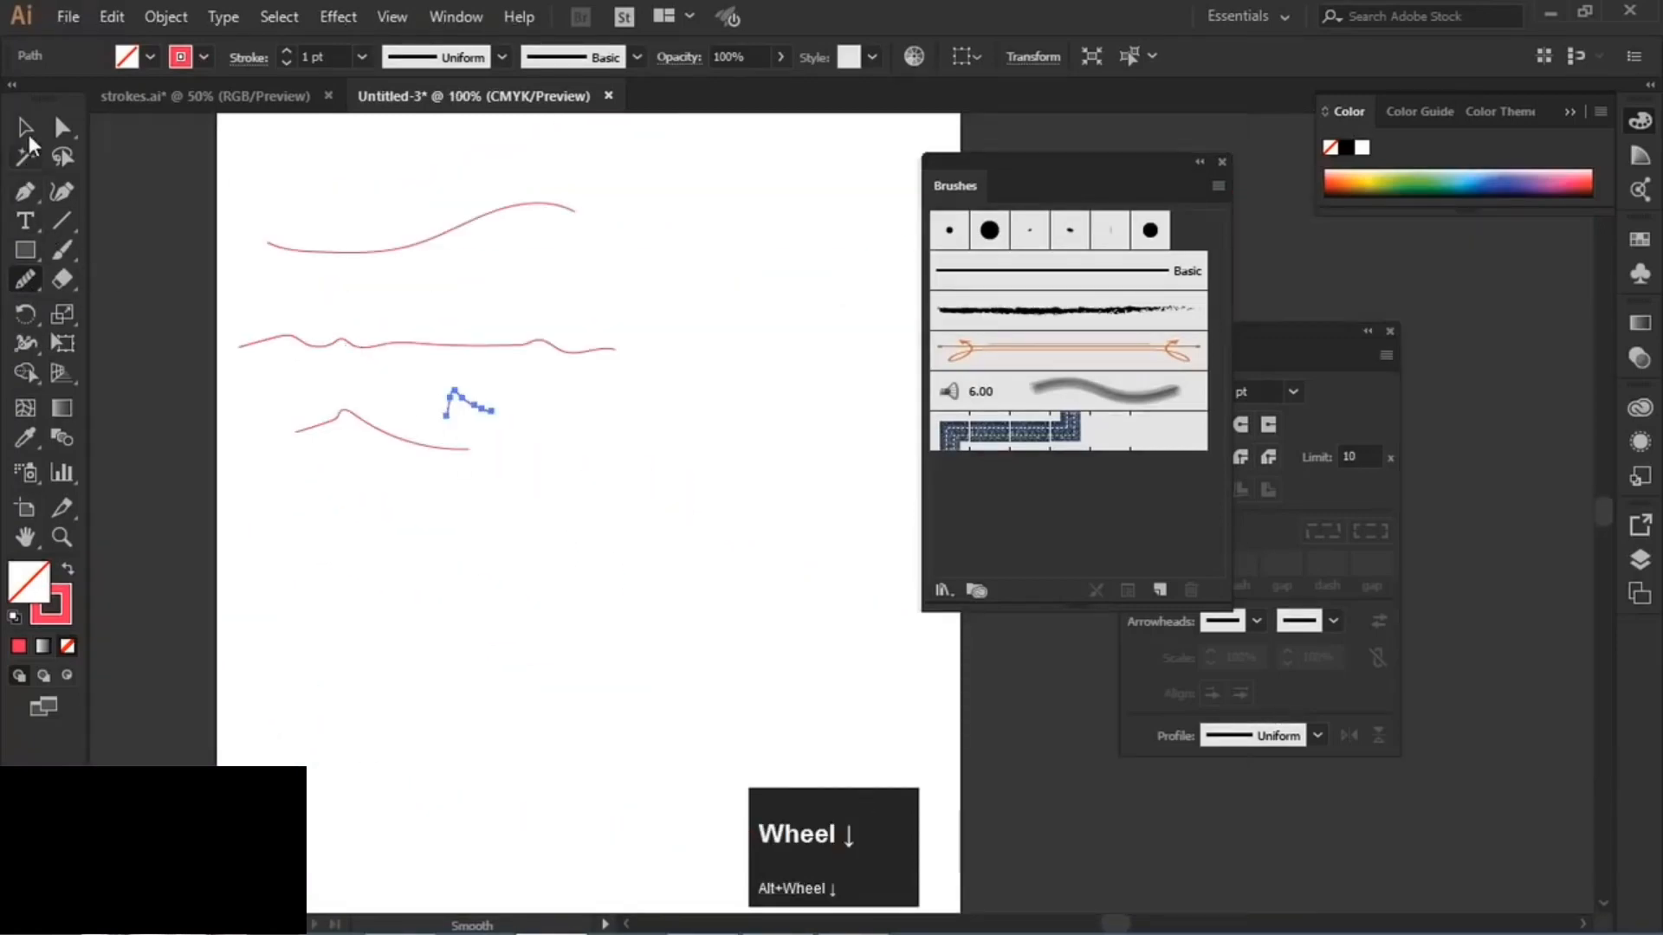
- Delete all the freehand lines from the artboard
{"action": "left_click", "coordinate": [26, 130]}
{"action": "mouse_move", "coordinate": [240, 160]}
{"action": "left_mouse_down"}
{"action": "mouse_move", "coordinate": [616, 511]}
{"action": "mouse_move", "coordinate": [620, 477]}
{"action": "left_mouse_up"}
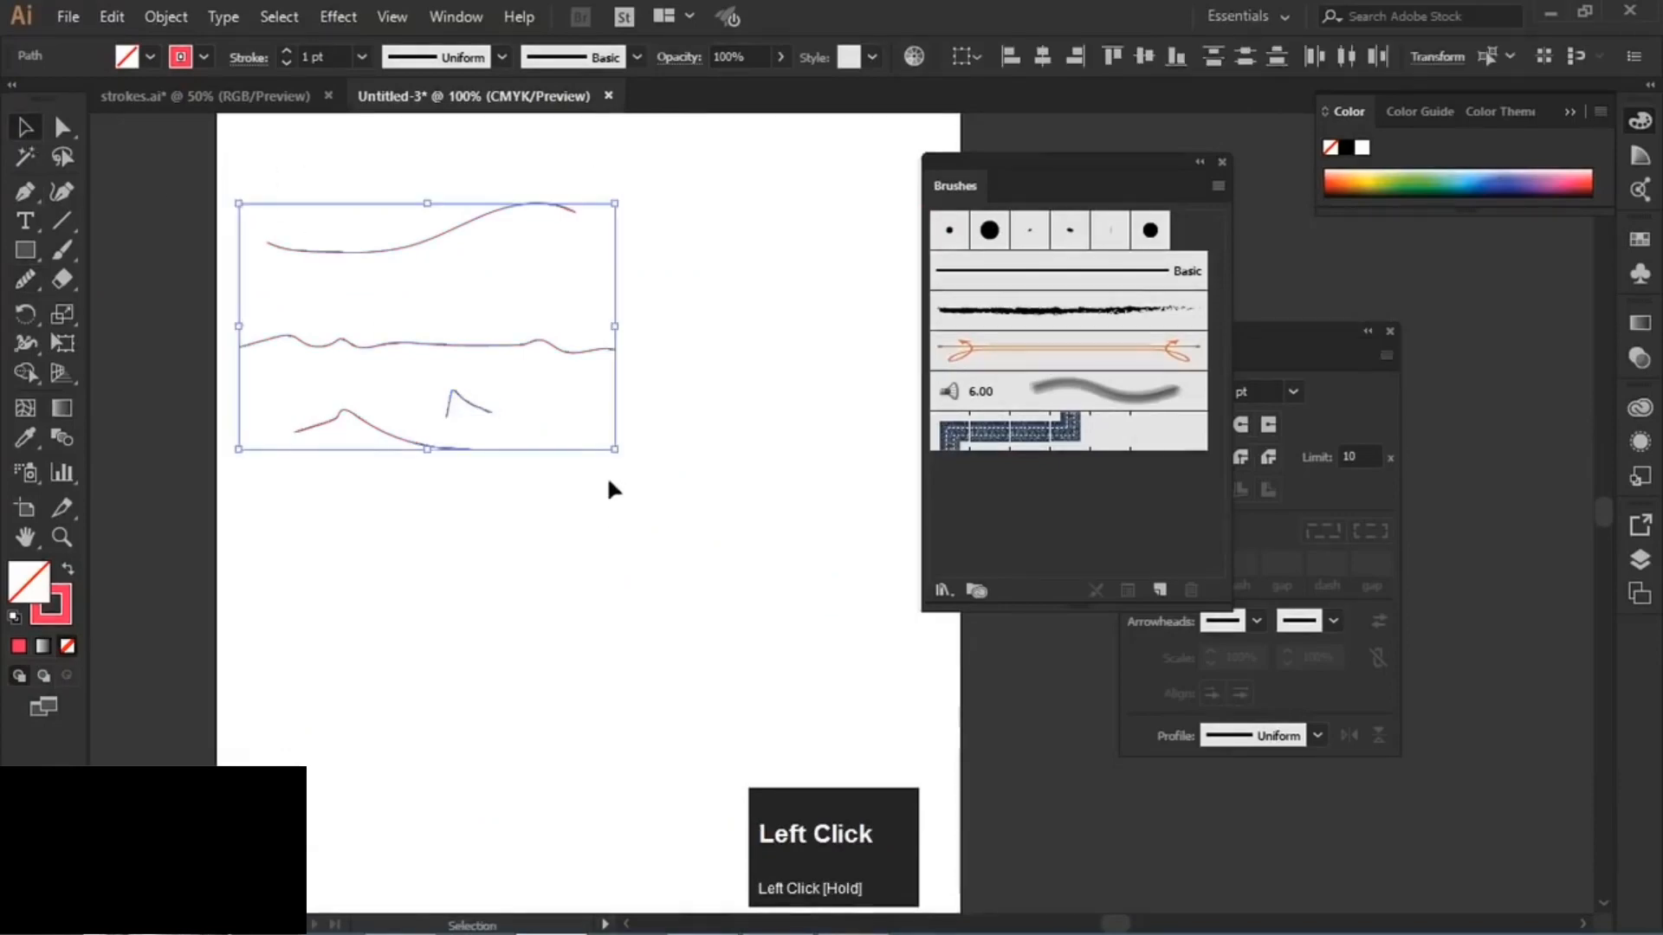
{"action": "key", "text": "Delete"}
- Draw an uneven, wavy open path with the Pen tool across the upper part of the artboard and deselect it
{"action": "left_click", "coordinate": [26, 192]}
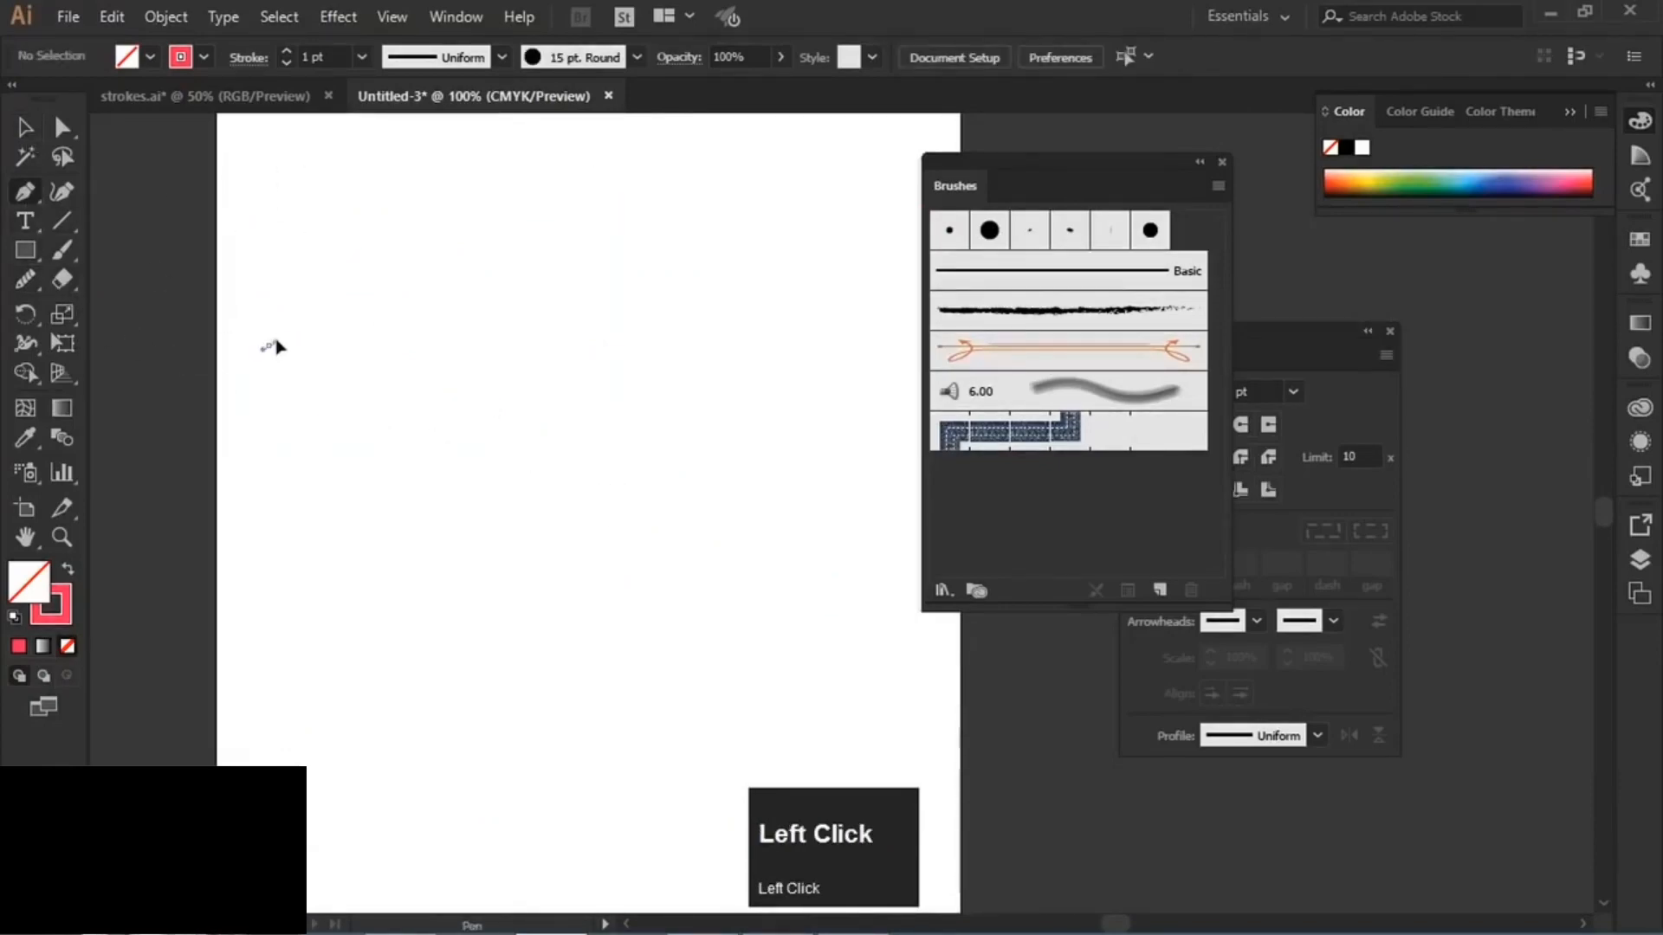
{"action": "left_click_drag", "start_coordinate": [269, 345], "coordinate": [276, 342]}
{"action": "left_click_drag", "start_coordinate": [315, 324], "coordinate": [406, 322]}
{"action": "left_click_drag", "start_coordinate": [429, 309], "coordinate": [486, 300]}
{"action": "left_click_drag", "start_coordinate": [511, 307], "coordinate": [556, 313]}
{"action": "left_click_drag", "start_coordinate": [603, 304], "coordinate": [627, 296]}
{"action": "left_click_drag", "start_coordinate": [645, 296], "coordinate": [717, 305]}
{"action": "left_click_drag", "start_coordinate": [732, 301], "coordinate": [880, 390]}
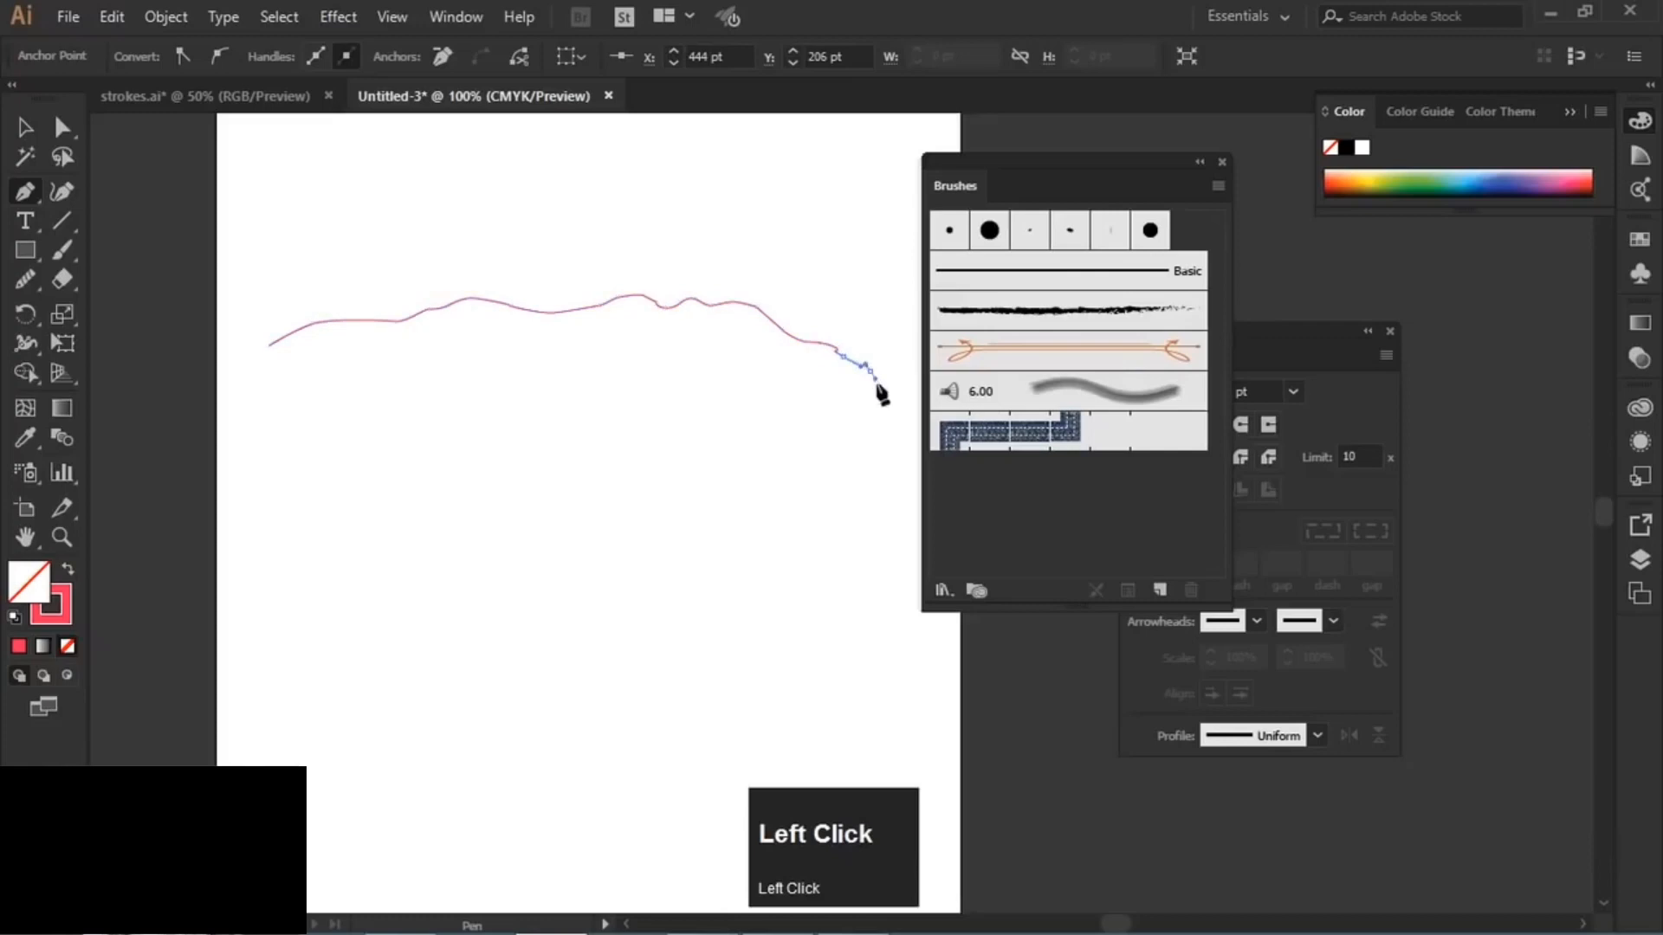
{"action": "left_click", "coordinate": [25, 128]}
{"action": "left_click", "coordinate": [537, 355]}
- Select the wavy path and smooth its middle bends with the Smooth tool
{"action": "scroll", "coordinate": [667, 300], "scroll_direction": "up", "scroll_amount": 3}
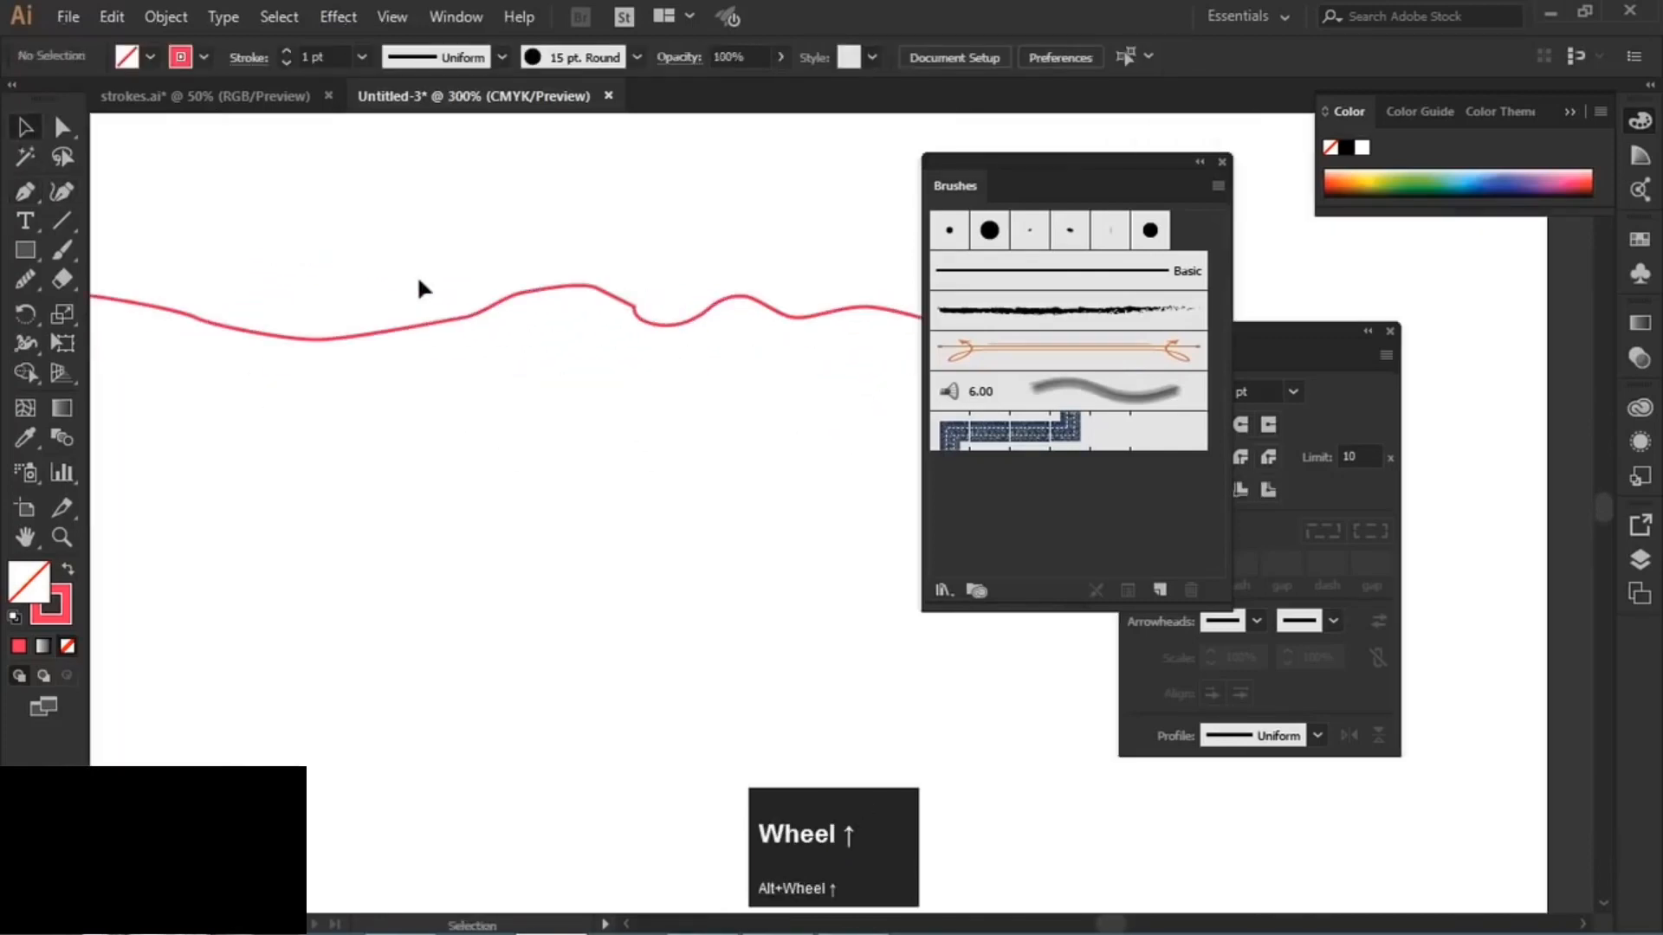
{"action": "left_click_drag", "start_coordinate": [417, 274], "coordinate": [683, 484]}
{"action": "left_click", "coordinate": [26, 282]}
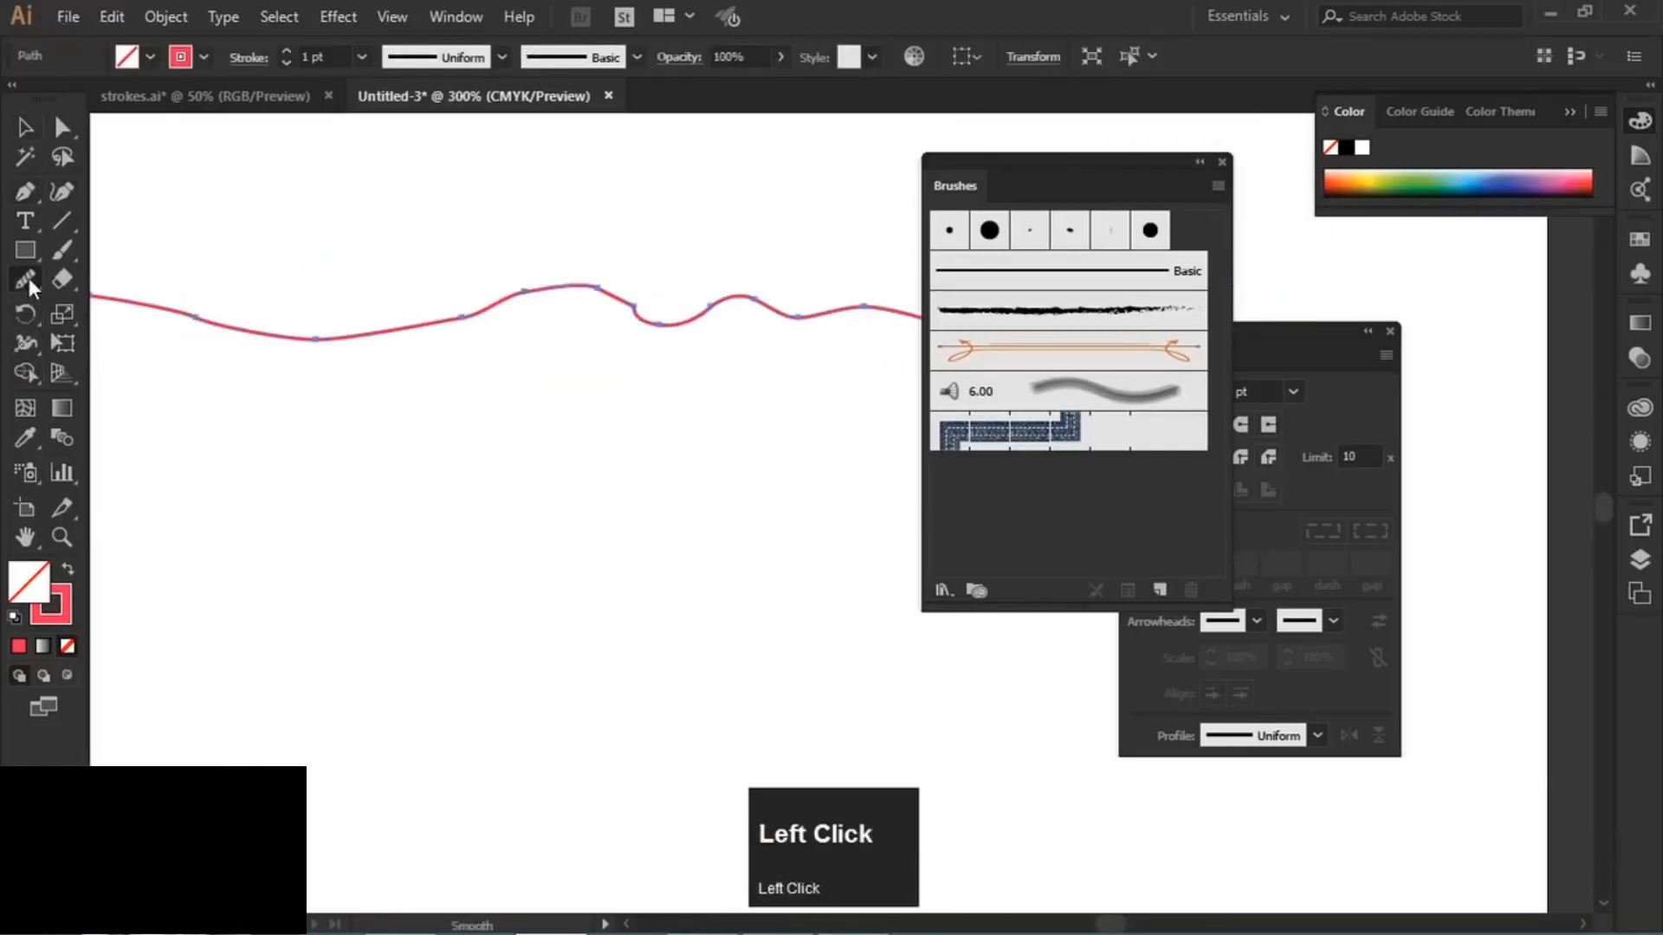
{"action": "mouse_move", "coordinate": [514, 299]}
{"action": "left_mouse_down"}
{"action": "mouse_move", "coordinate": [687, 297]}
{"action": "mouse_move", "coordinate": [624, 323]}
{"action": "mouse_move", "coordinate": [865, 311]}
{"action": "mouse_move", "coordinate": [408, 330]}
{"action": "left_mouse_up"}
- Hide the panels and smooth the bends and the kink along the right half of the wavy path
{"action": "key", "text": "Tab"}
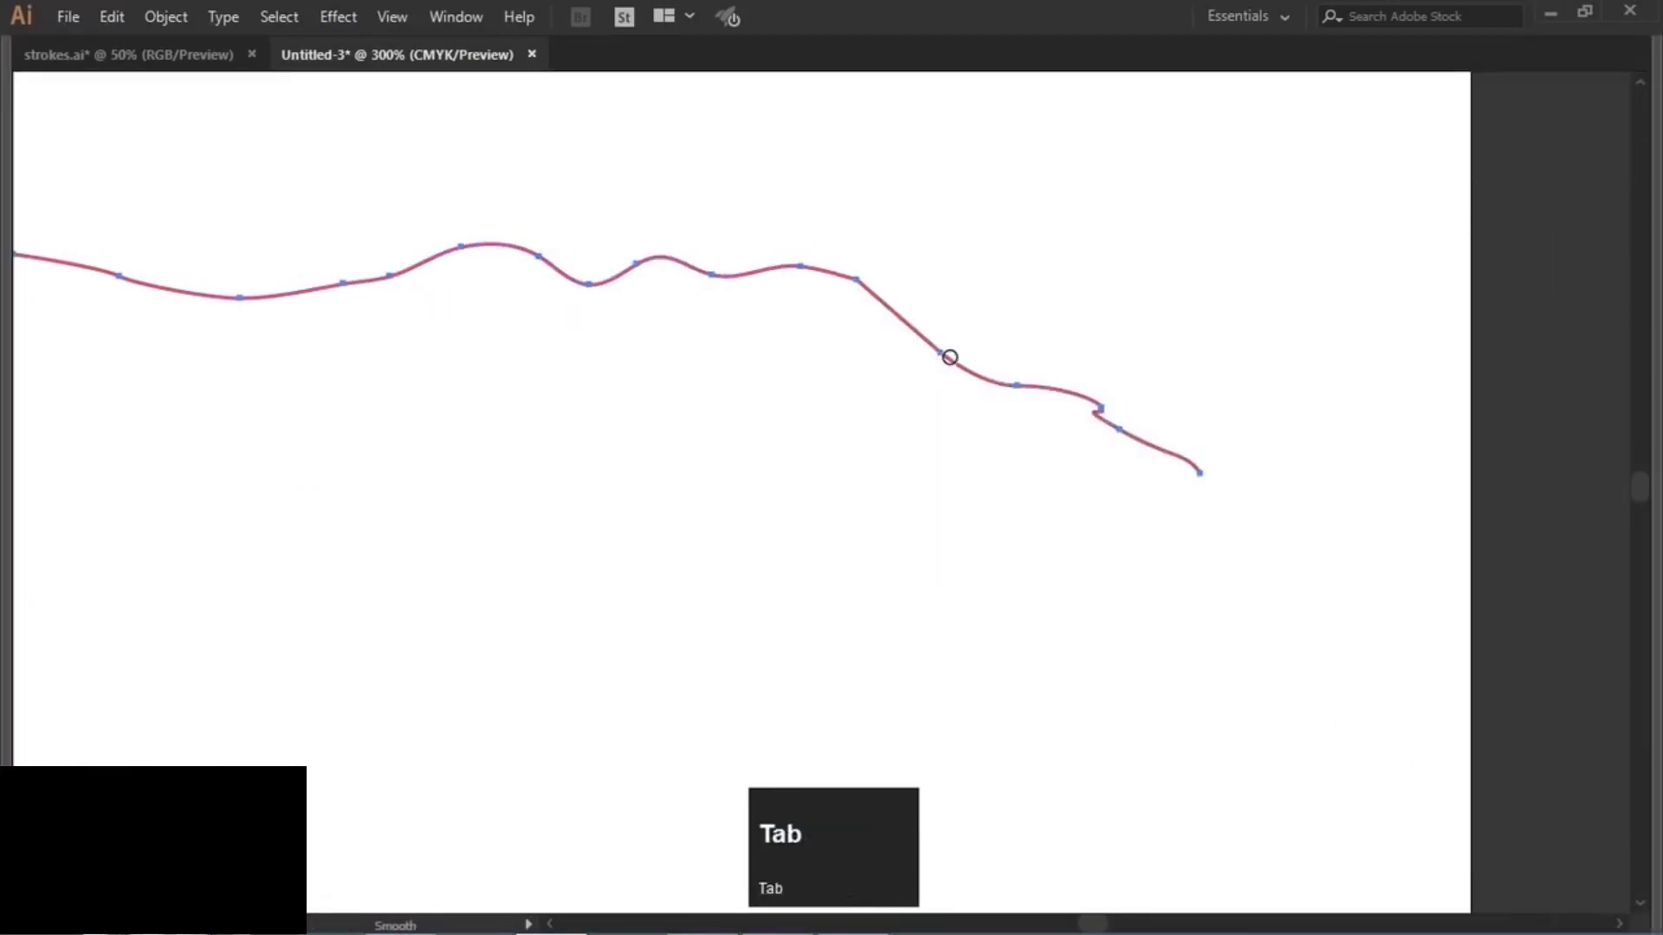
{"action": "left_click_drag", "start_coordinate": [950, 358], "coordinate": [744, 248]}
{"action": "mouse_move", "coordinate": [1139, 416]}
{"action": "left_mouse_down"}
{"action": "mouse_move", "coordinate": [1172, 442]}
{"action": "mouse_move", "coordinate": [1069, 402]}
{"action": "mouse_move", "coordinate": [1174, 454]}
{"action": "mouse_move", "coordinate": [672, 263]}
{"action": "mouse_move", "coordinate": [548, 258]}
{"action": "left_mouse_up"}
{"action": "mouse_move", "coordinate": [1142, 447]}
{"action": "left_mouse_down"}
{"action": "mouse_move", "coordinate": [932, 361]}
{"action": "mouse_move", "coordinate": [525, 253]}
{"action": "left_mouse_up"}
- Smooth the left half of the wavy path and show the hidden panels again
{"action": "scroll", "coordinate": [600, 421], "scroll_direction": "down", "scroll_amount": 3}
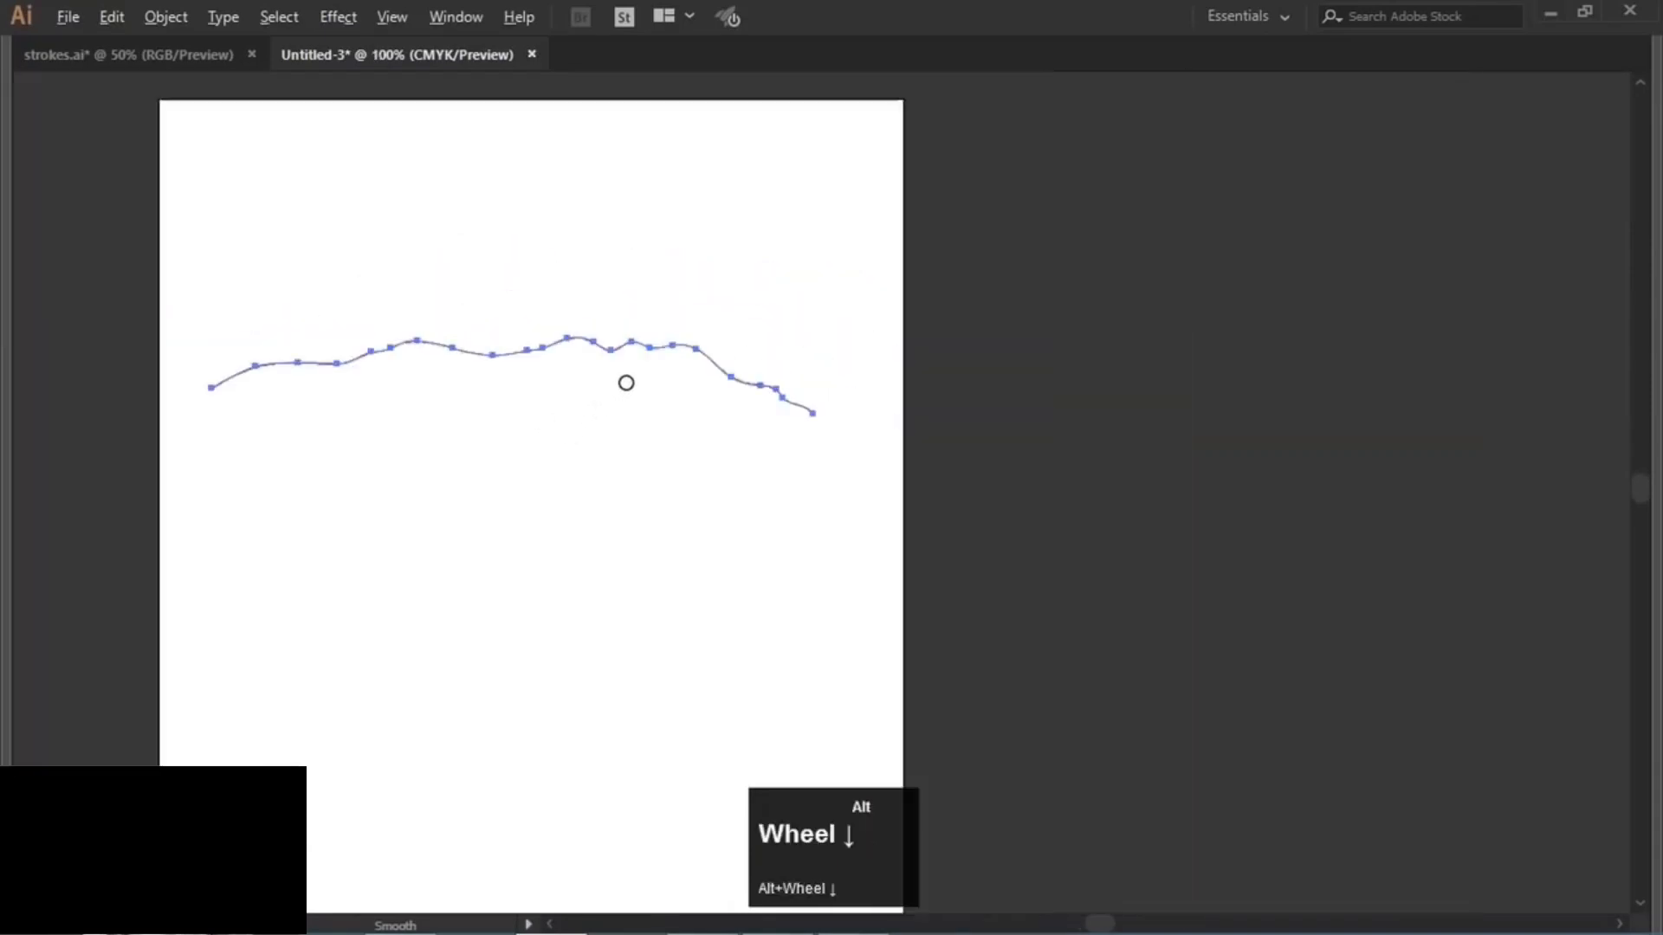
{"action": "mouse_move", "coordinate": [294, 371]}
{"action": "left_mouse_down"}
{"action": "mouse_move", "coordinate": [522, 331]}
{"action": "mouse_move", "coordinate": [356, 368]}
{"action": "left_mouse_up"}
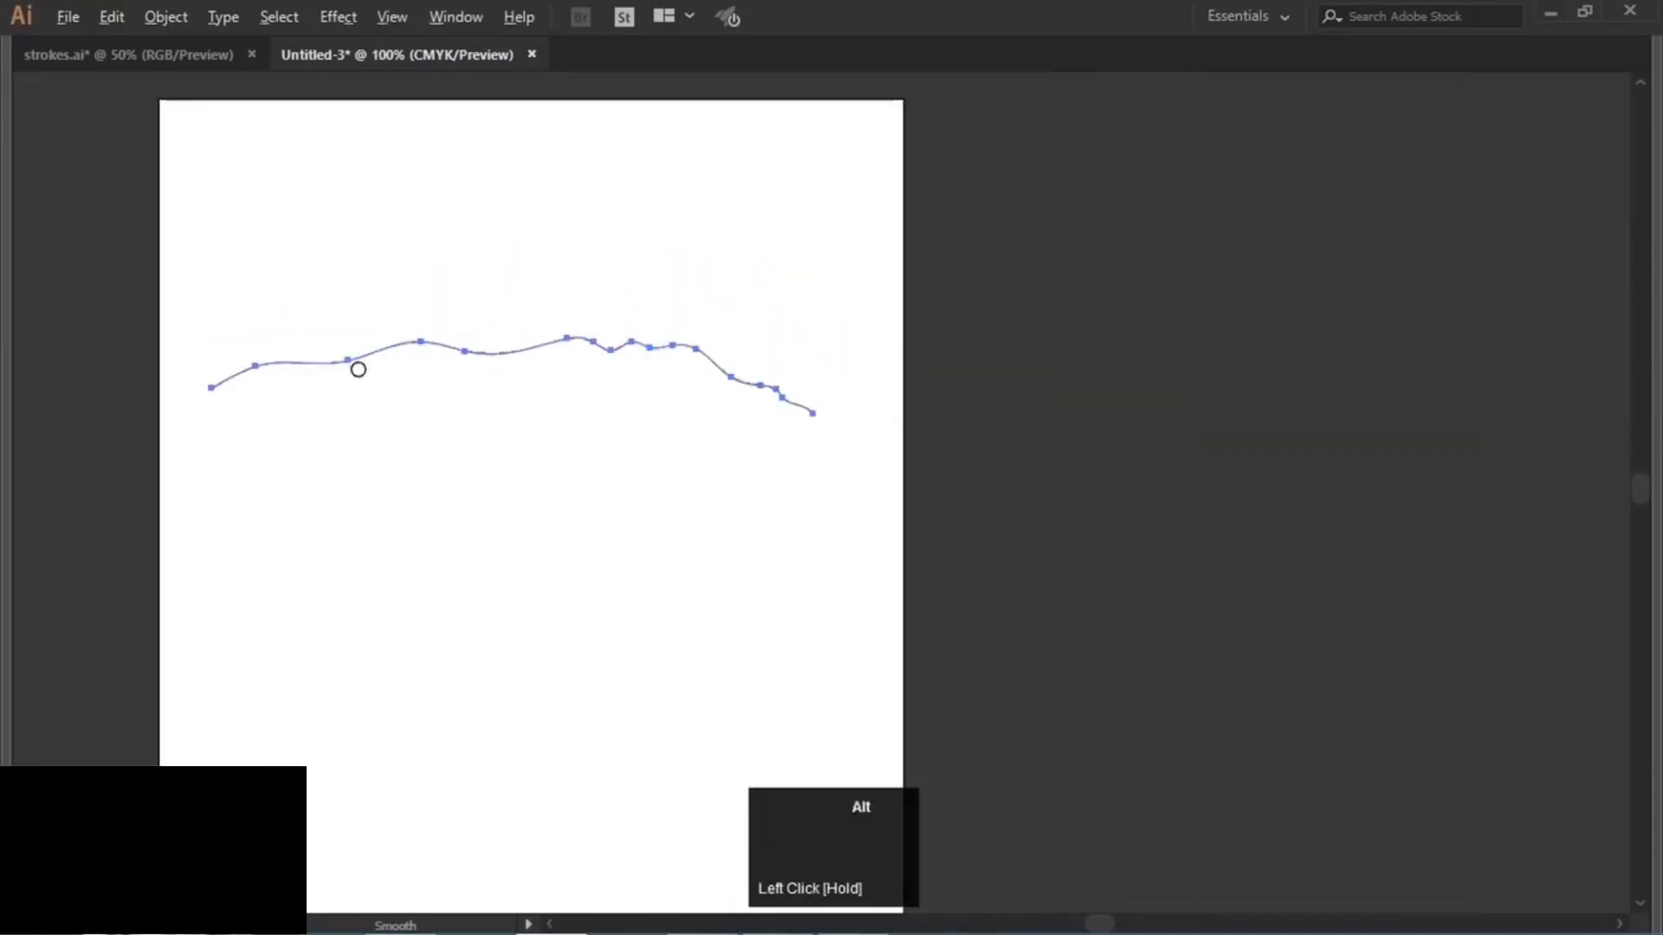
{"action": "scroll", "coordinate": [356, 368], "scroll_direction": "up", "scroll_amount": 3}
{"action": "scroll", "coordinate": [356, 364], "scroll_direction": "down", "scroll_amount": 1}
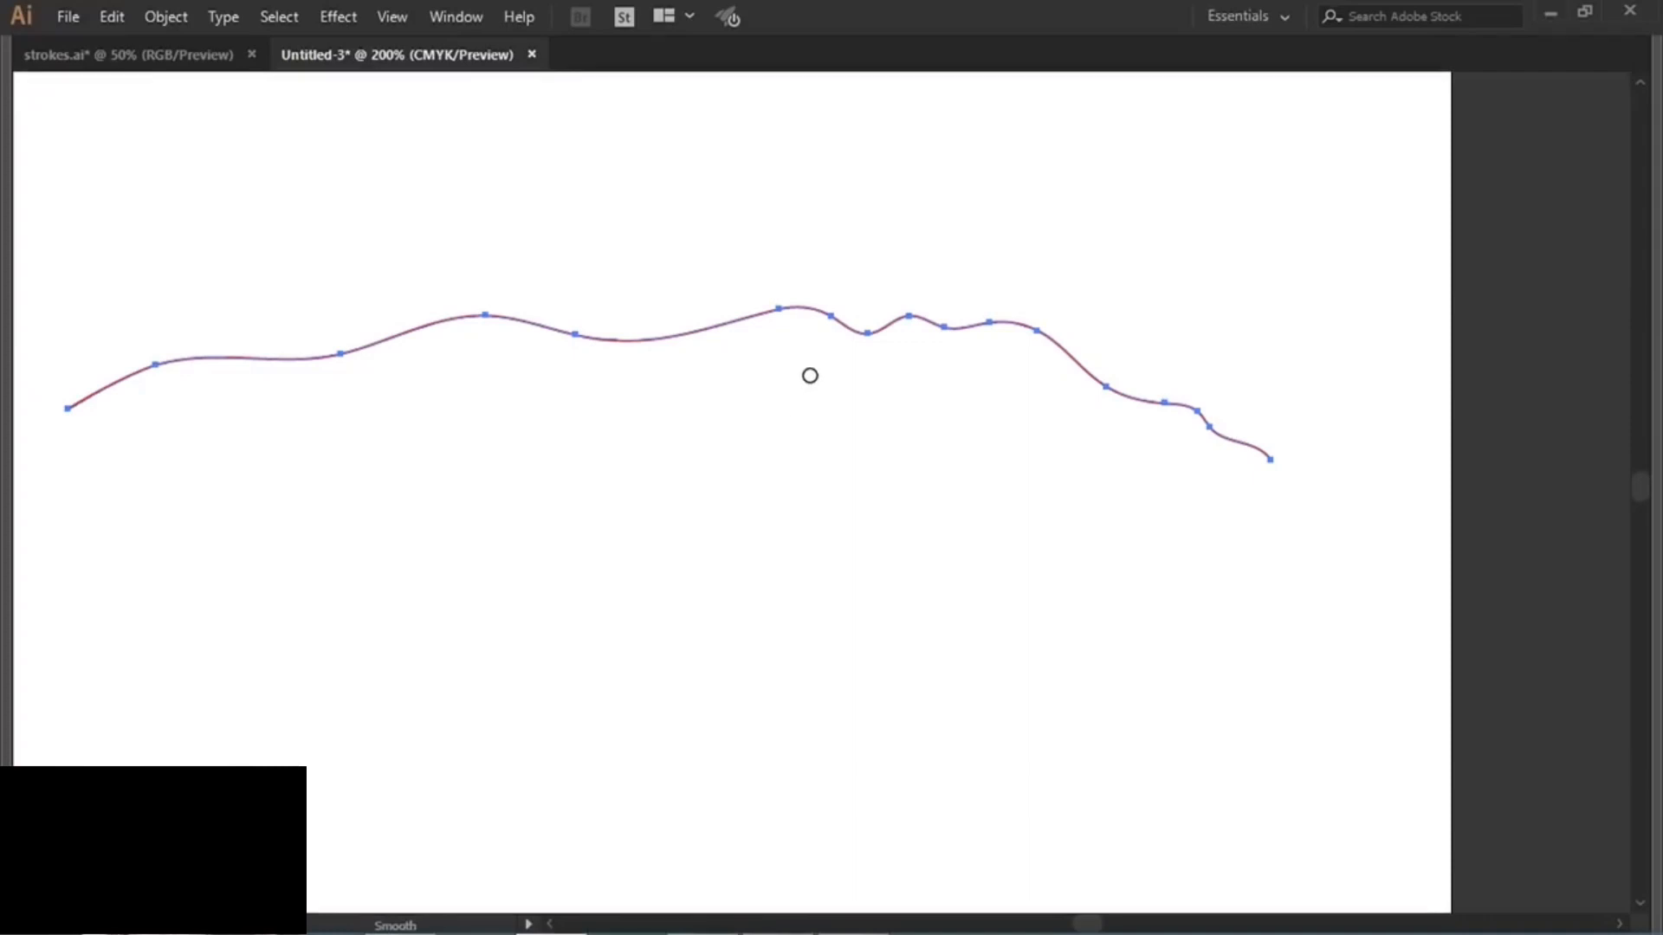
{"action": "key", "text": "Tab"}
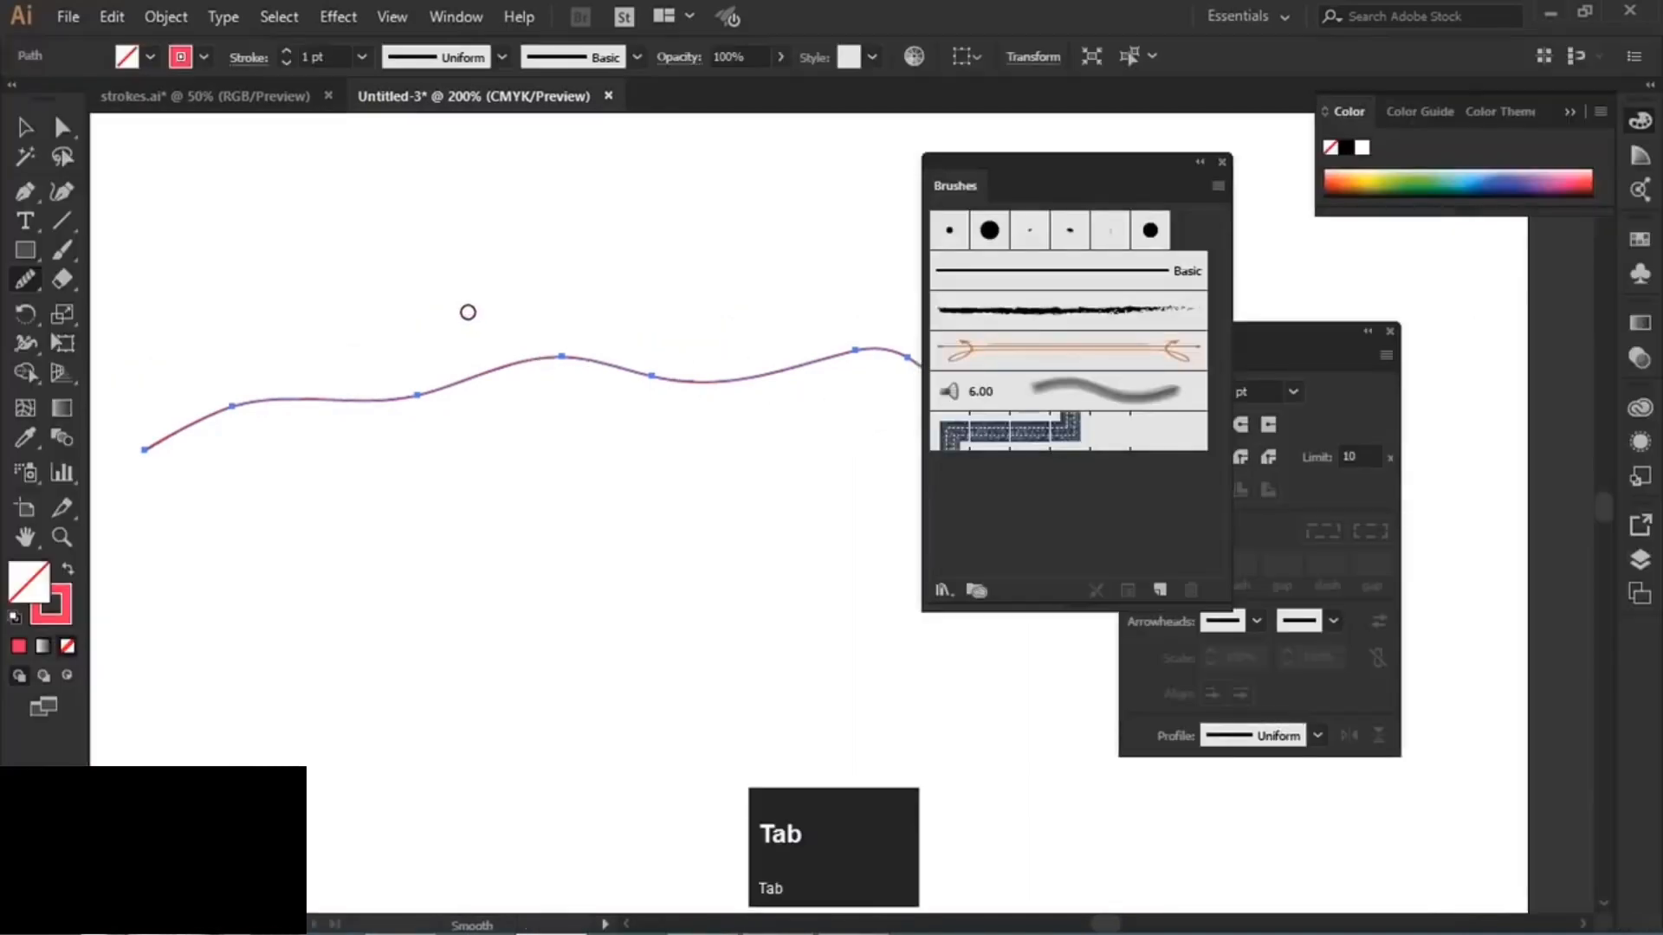
- Erase three short gaps along the wavy path with the Path Eraser tool
{"action": "mouse_move", "coordinate": [28, 283]}
{"action": "left_mouse_down"}
{"action": "mouse_move", "coordinate": [111, 278]}
{"action": "mouse_move", "coordinate": [185, 365]}
{"action": "left_mouse_up"}
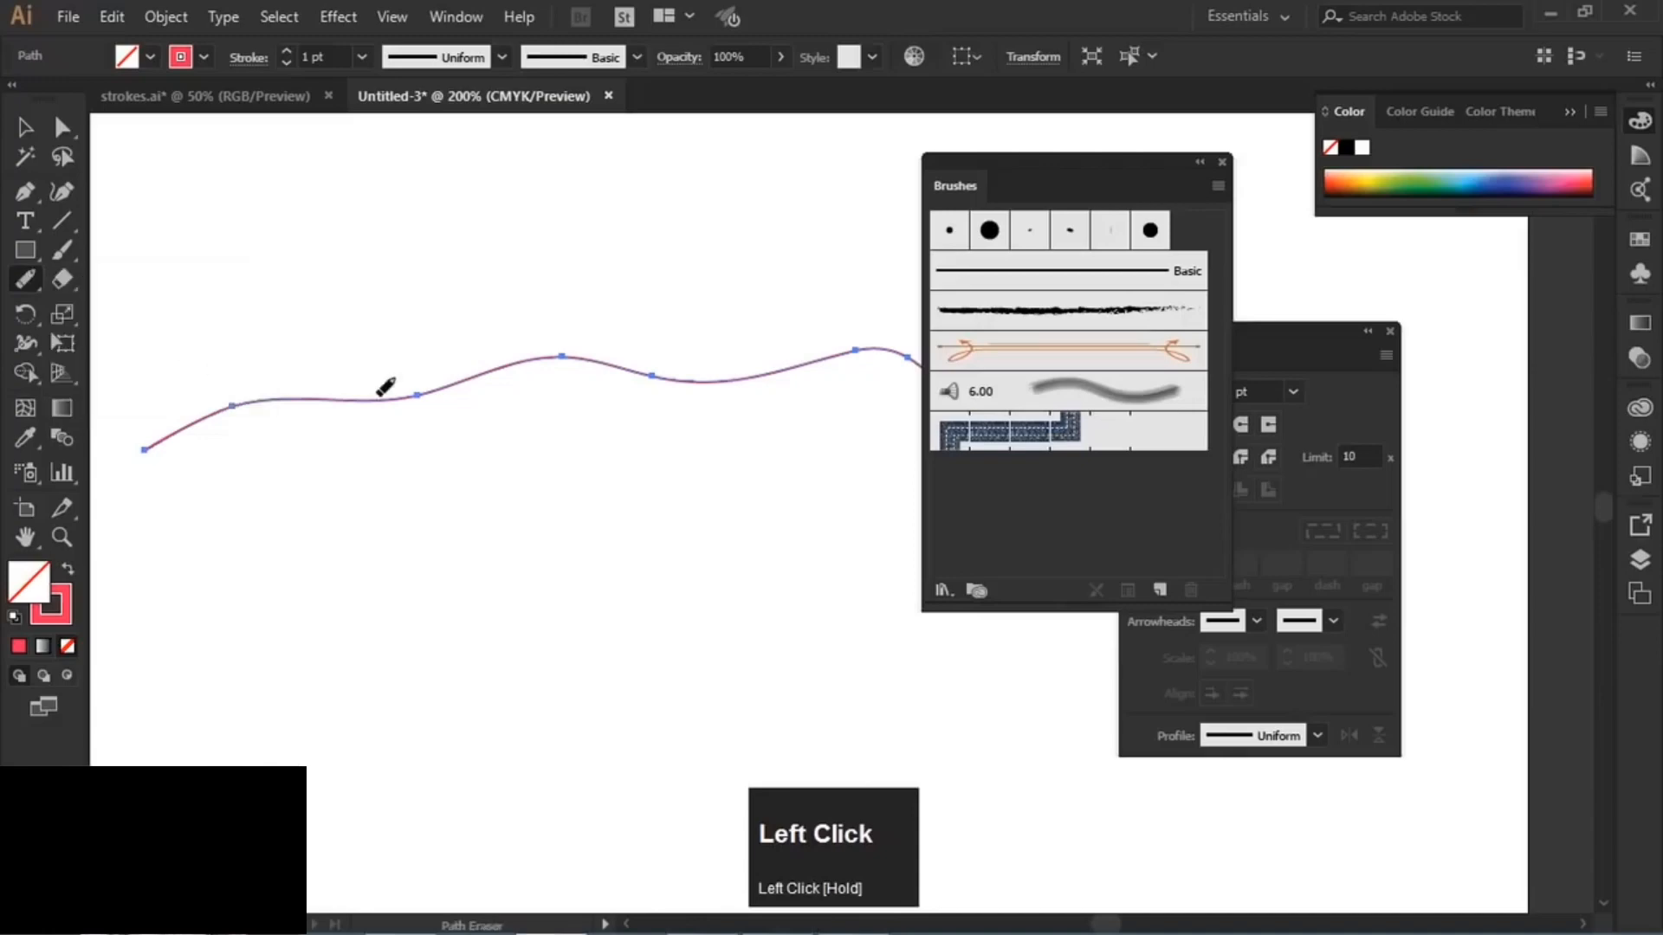
{"action": "left_click_drag", "start_coordinate": [450, 382], "coordinate": [511, 364]}
{"action": "left_click_drag", "start_coordinate": [650, 371], "coordinate": [684, 367]}
{"action": "mouse_move", "coordinate": [839, 398]}
{"action": "left_mouse_down"}
{"action": "mouse_move", "coordinate": [766, 378]}
{"action": "mouse_move", "coordinate": [824, 359]}
{"action": "left_mouse_up"}
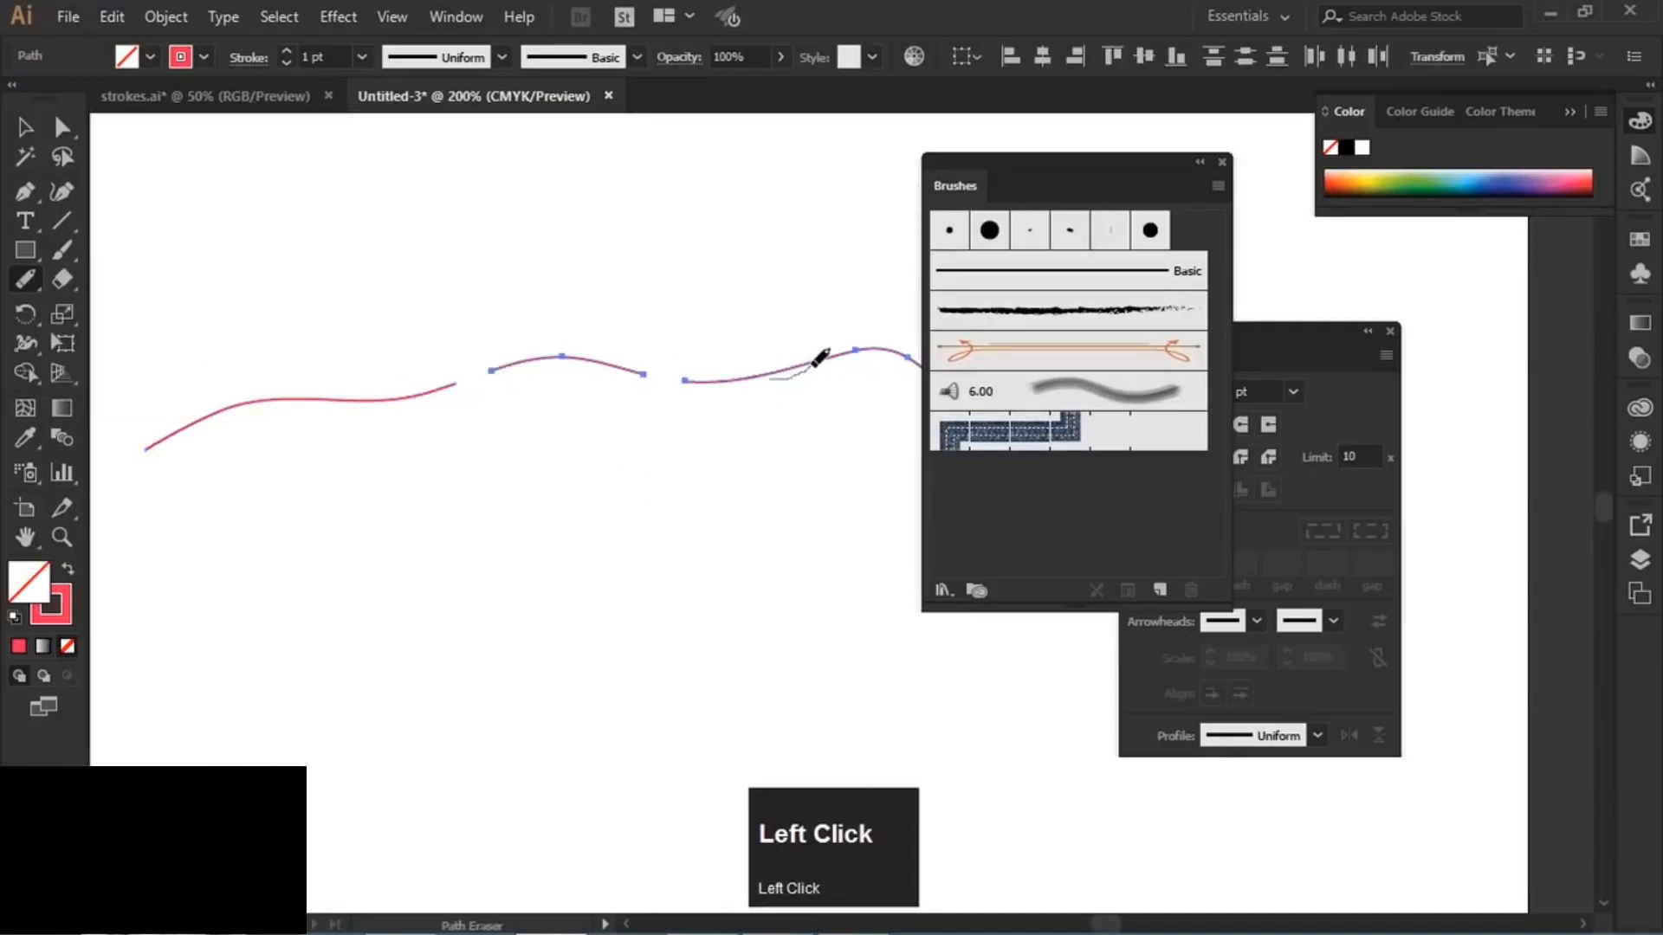
- Move one of the two middle path pieces above the line and the other below it
{"action": "left_click", "coordinate": [26, 129]}
{"action": "left_click", "coordinate": [610, 387]}
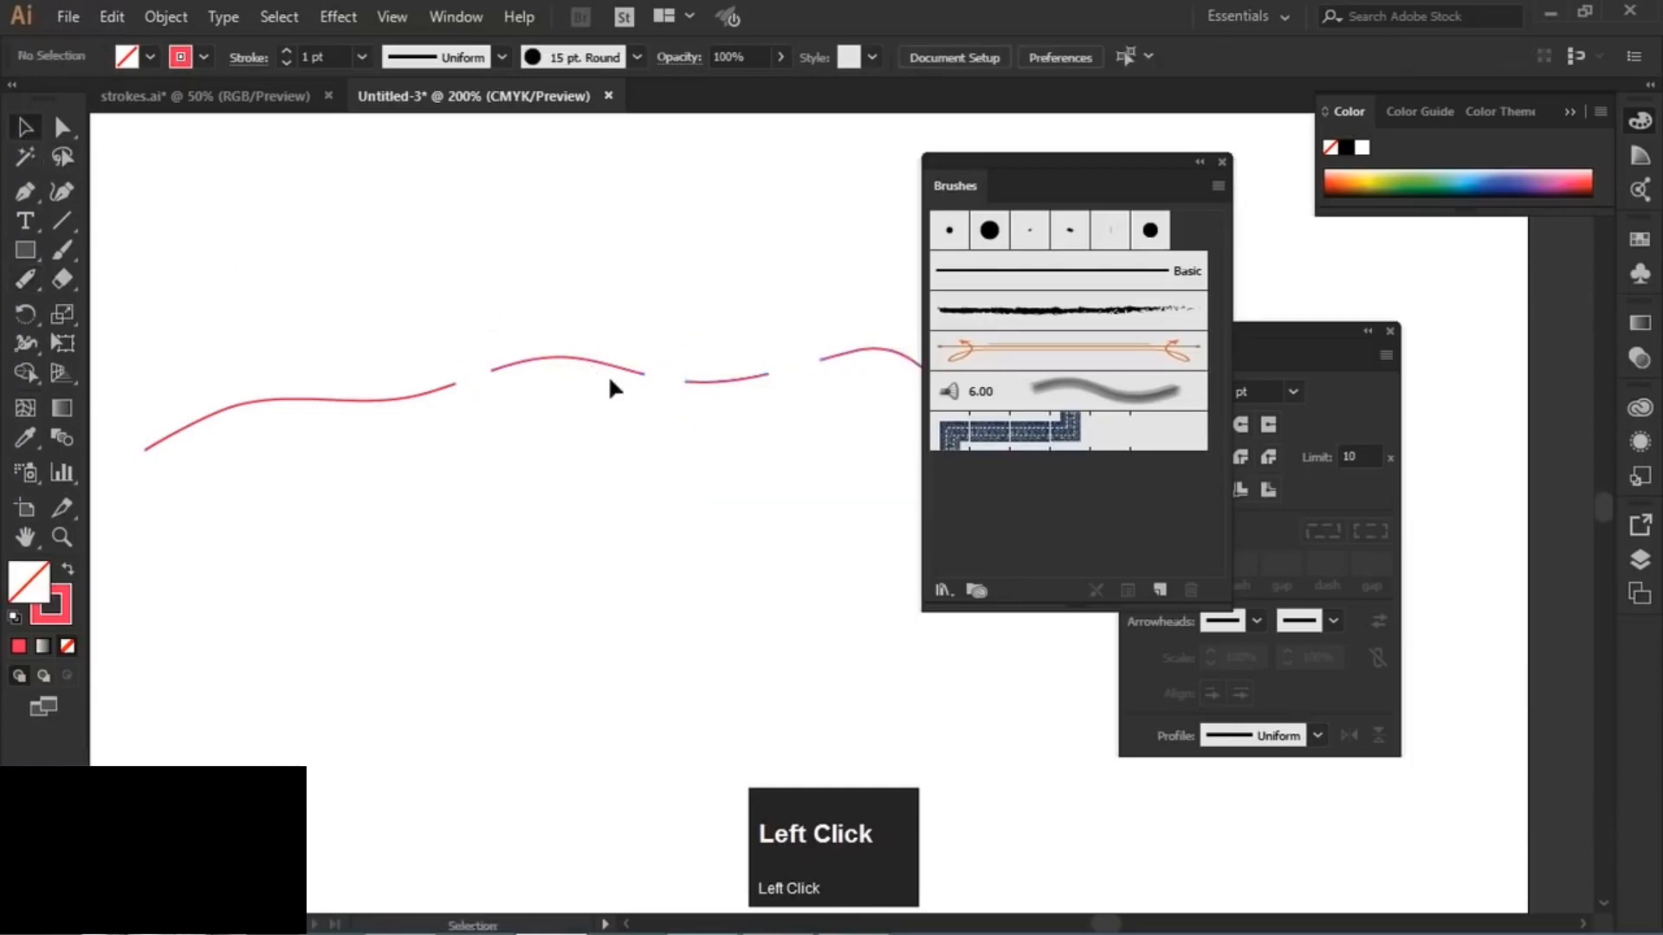
{"action": "left_click_drag", "start_coordinate": [600, 372], "coordinate": [568, 281]}
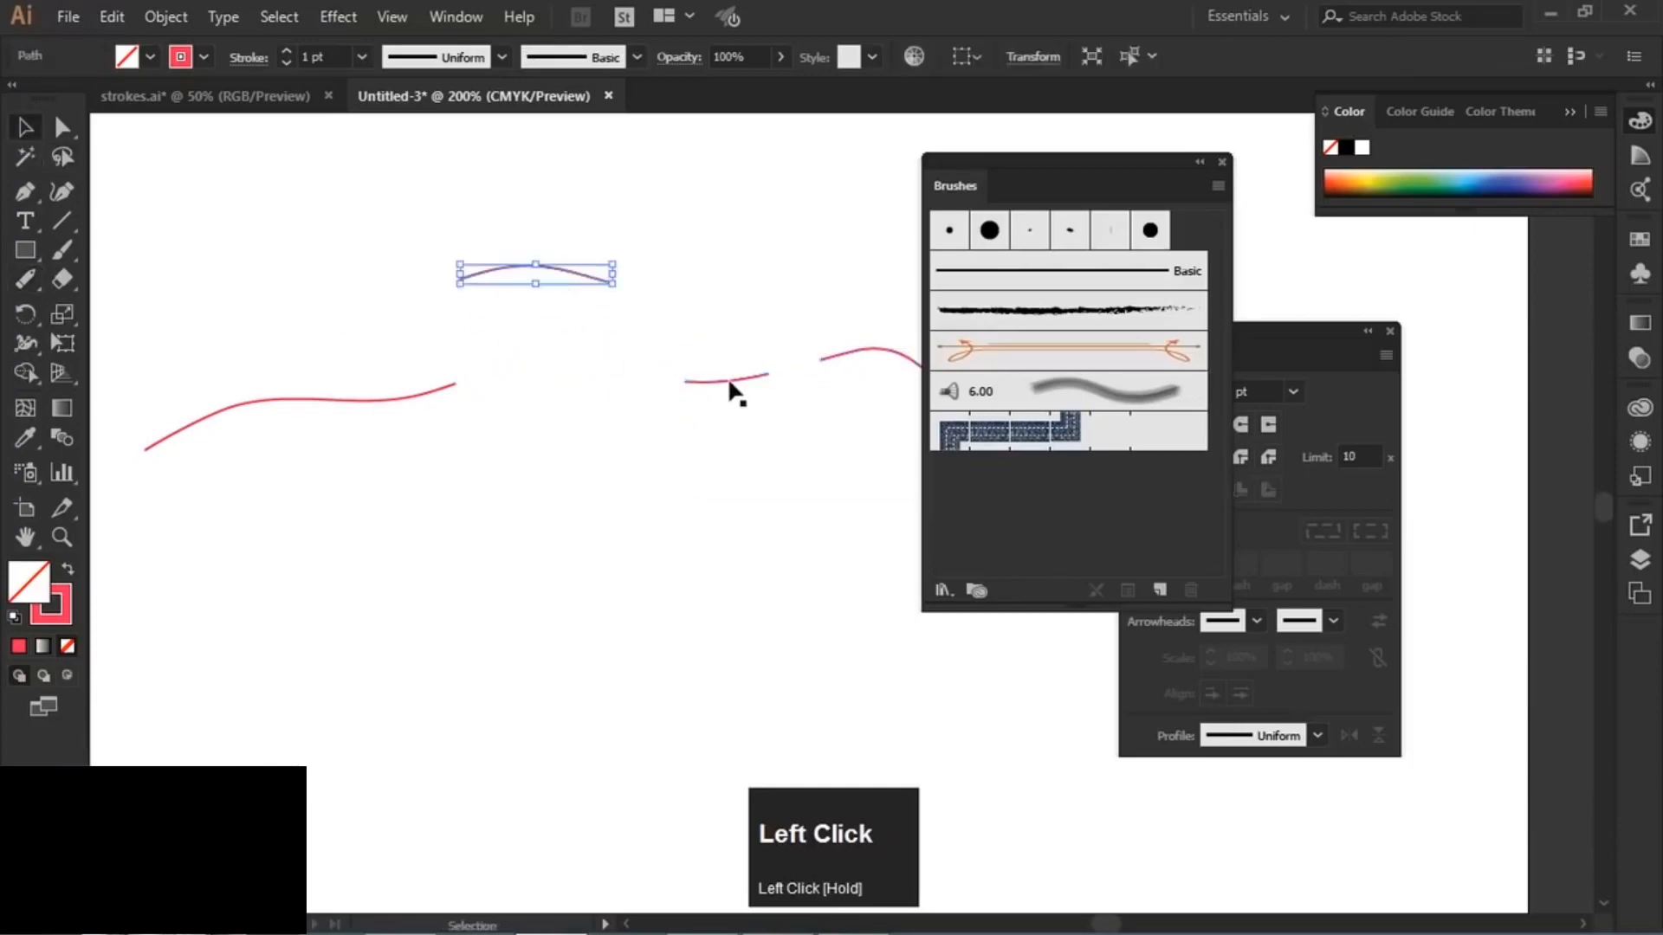
{"action": "left_click_drag", "start_coordinate": [730, 381], "coordinate": [711, 465]}
- Delete all path pieces and draw a large square with the Rectangle tool
{"action": "key", "text": "ctrl+a"}
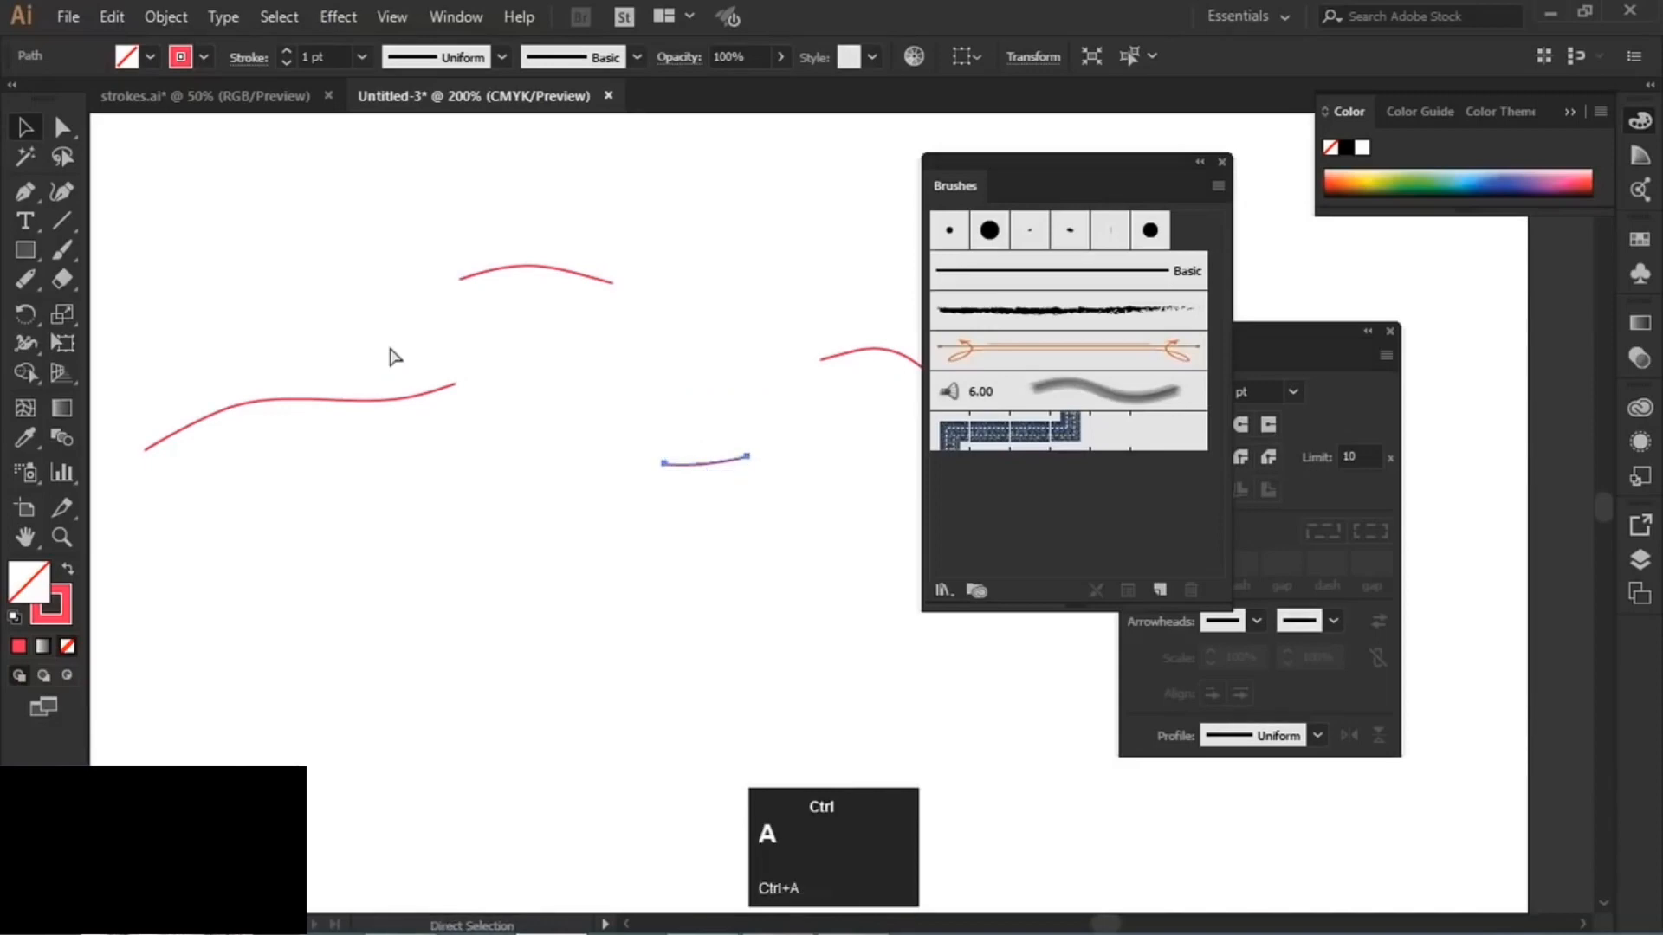
{"action": "key", "text": "Delete"}
{"action": "left_click", "coordinate": [25, 251]}
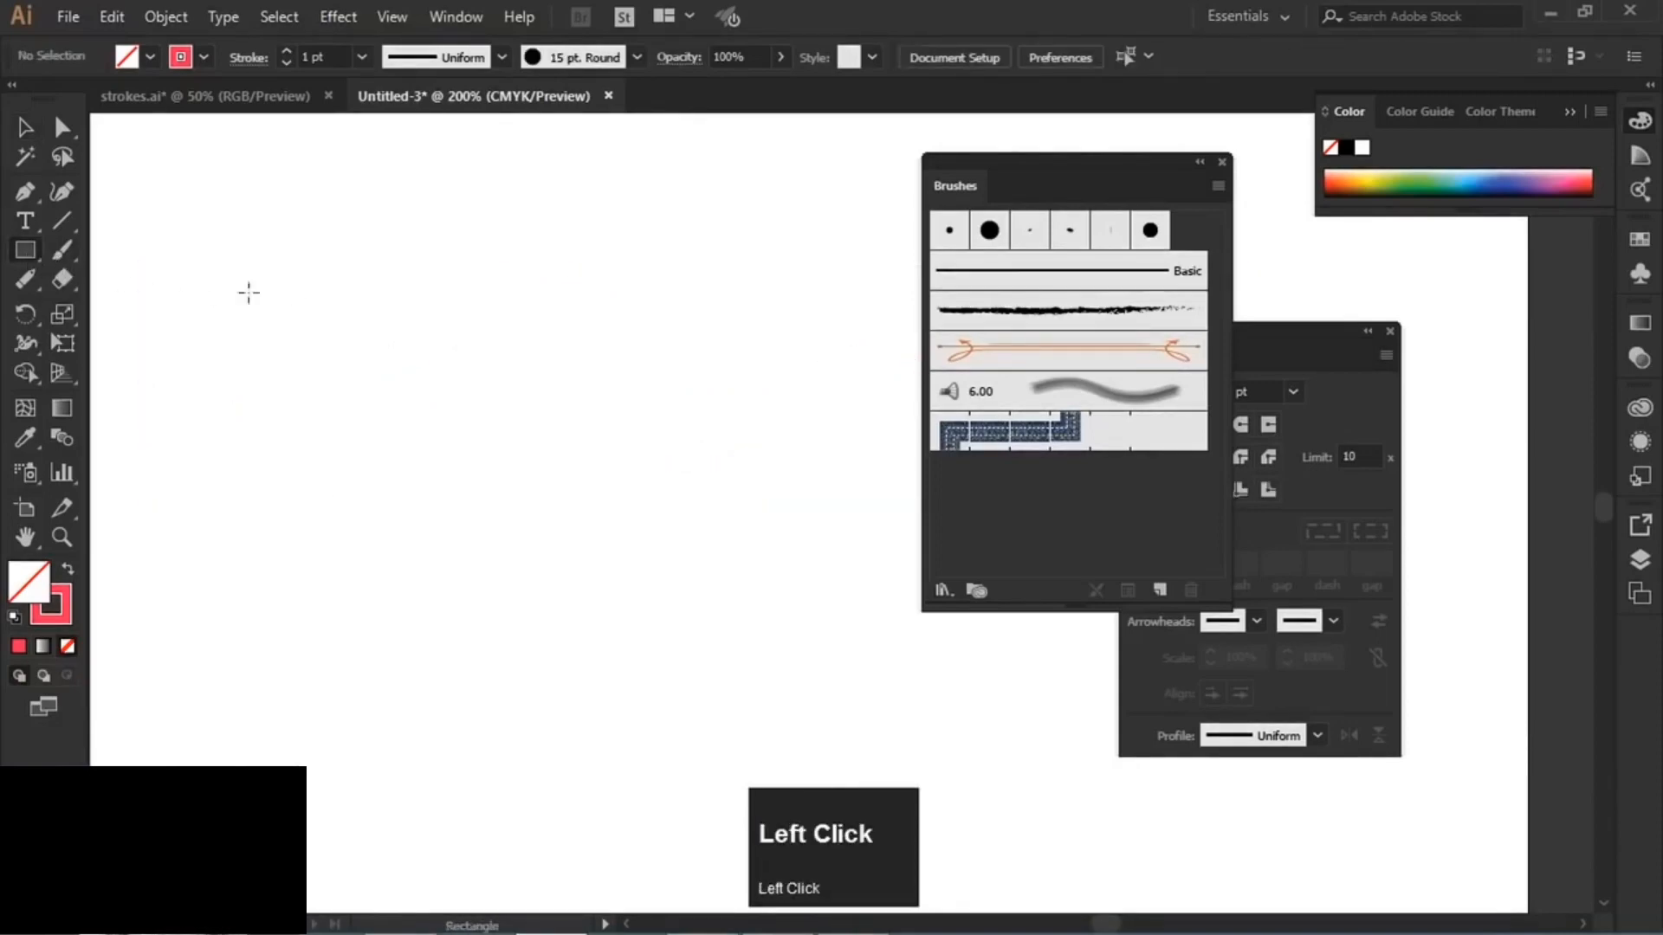
{"action": "left_click_drag", "start_coordinate": [275, 211], "coordinate": [675, 542]}
- Erase two gaps in the right side of the square with the Path Eraser tool
{"action": "key", "text": "Caps_Lock"}
{"action": "left_click", "coordinate": [25, 279]}
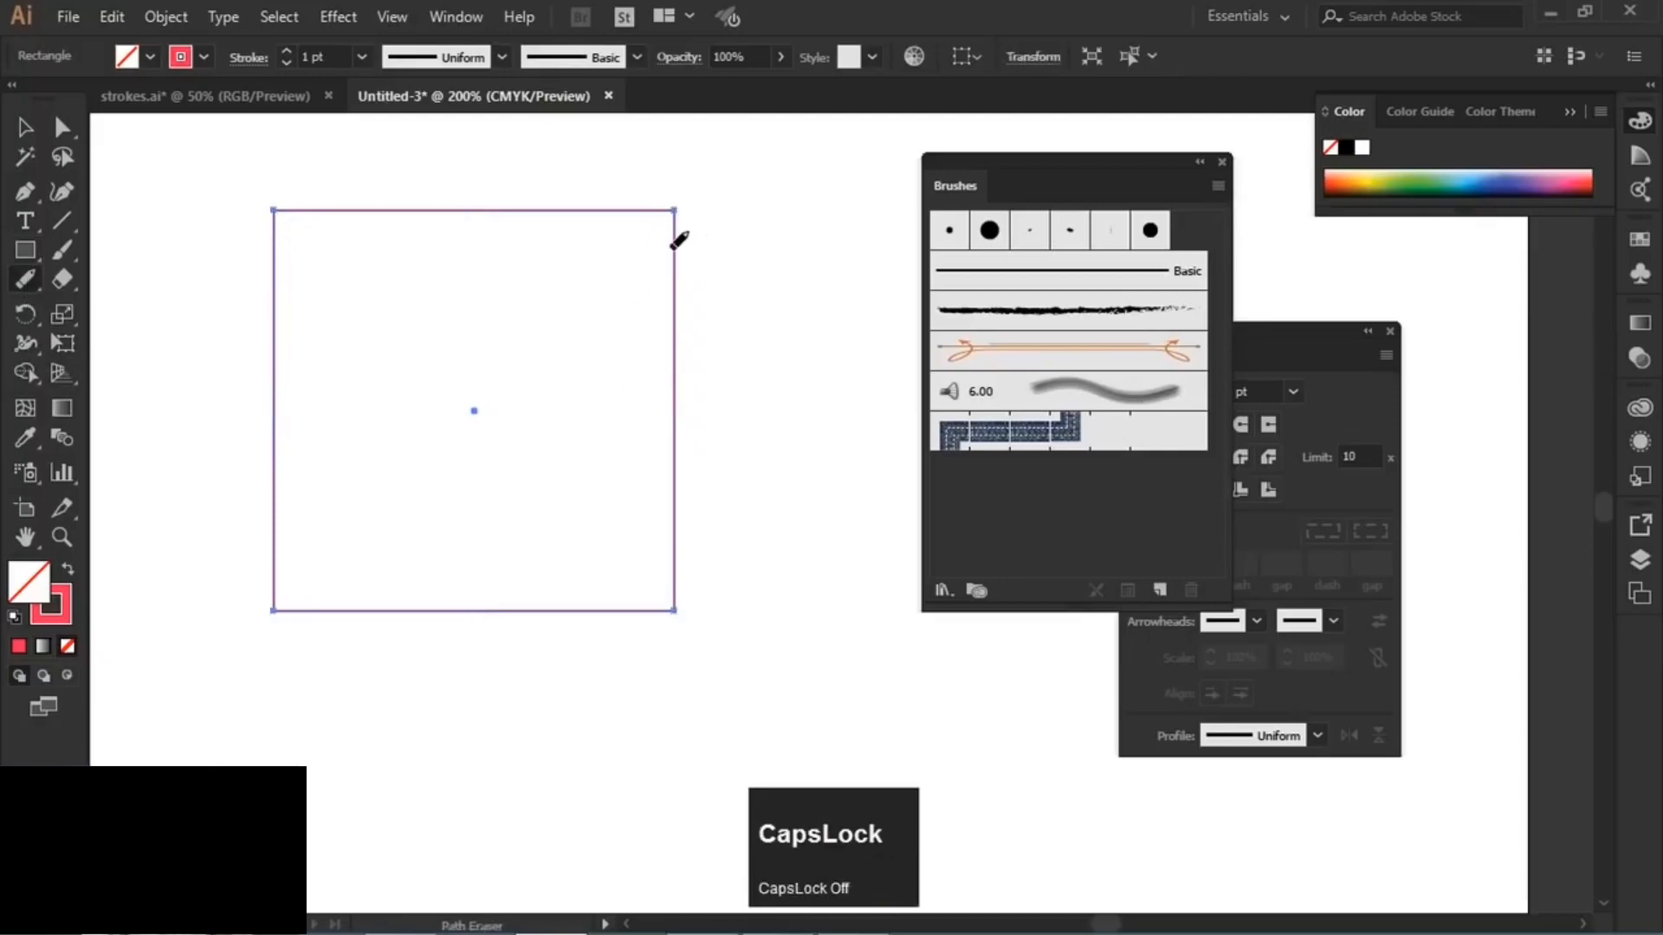
{"action": "left_click_drag", "start_coordinate": [676, 238], "coordinate": [676, 311]}
{"action": "mouse_move", "coordinate": [701, 446]}
{"action": "left_mouse_down"}
{"action": "mouse_move", "coordinate": [691, 490]}
{"action": "mouse_move", "coordinate": [675, 425]}
{"action": "mouse_move", "coordinate": [679, 485]}
{"action": "left_mouse_up"}
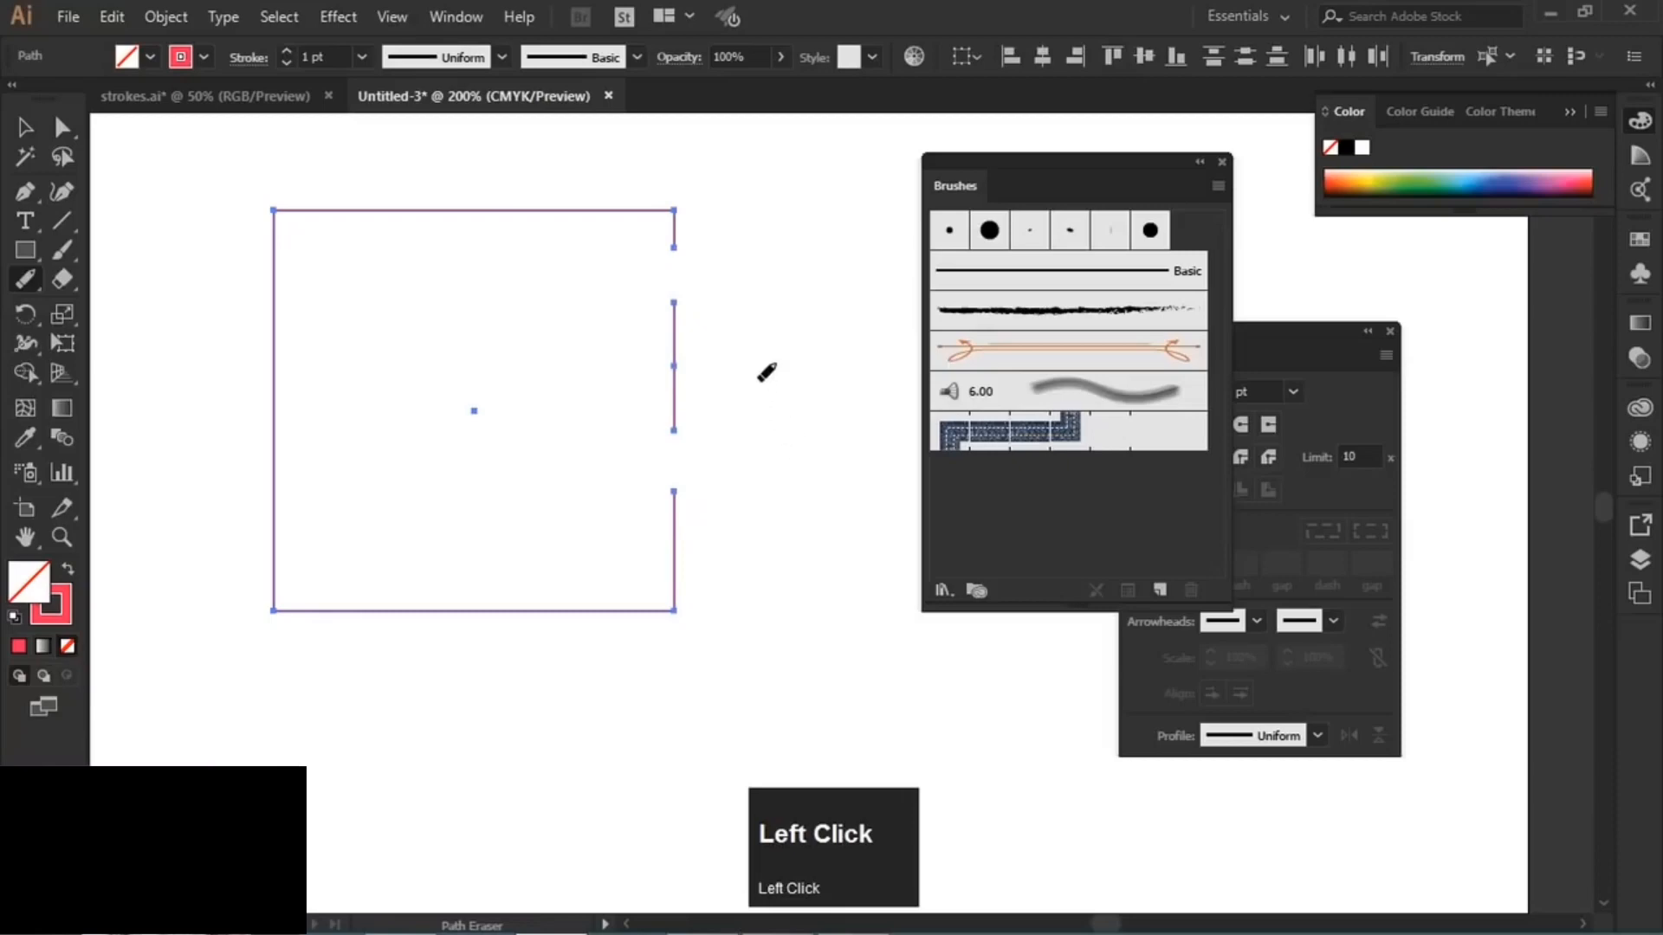
- Compare the precise cursor with the normal tool cursor for the Path Eraser and Pen tools
{"action": "key", "text": "Caps_Lock"}
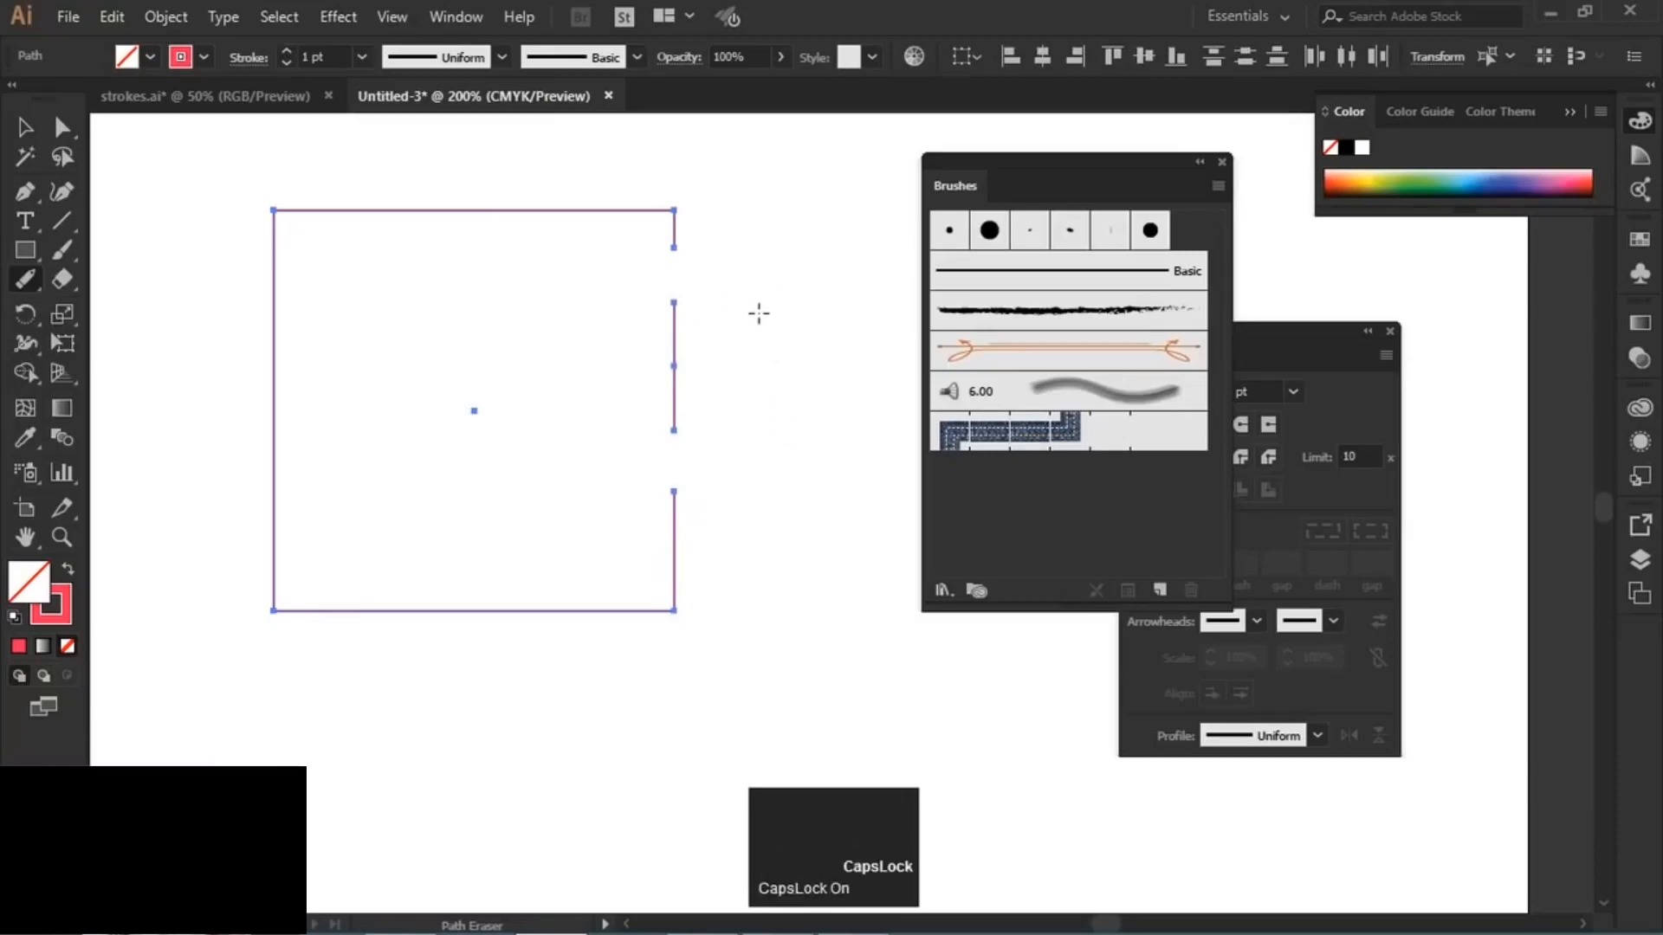
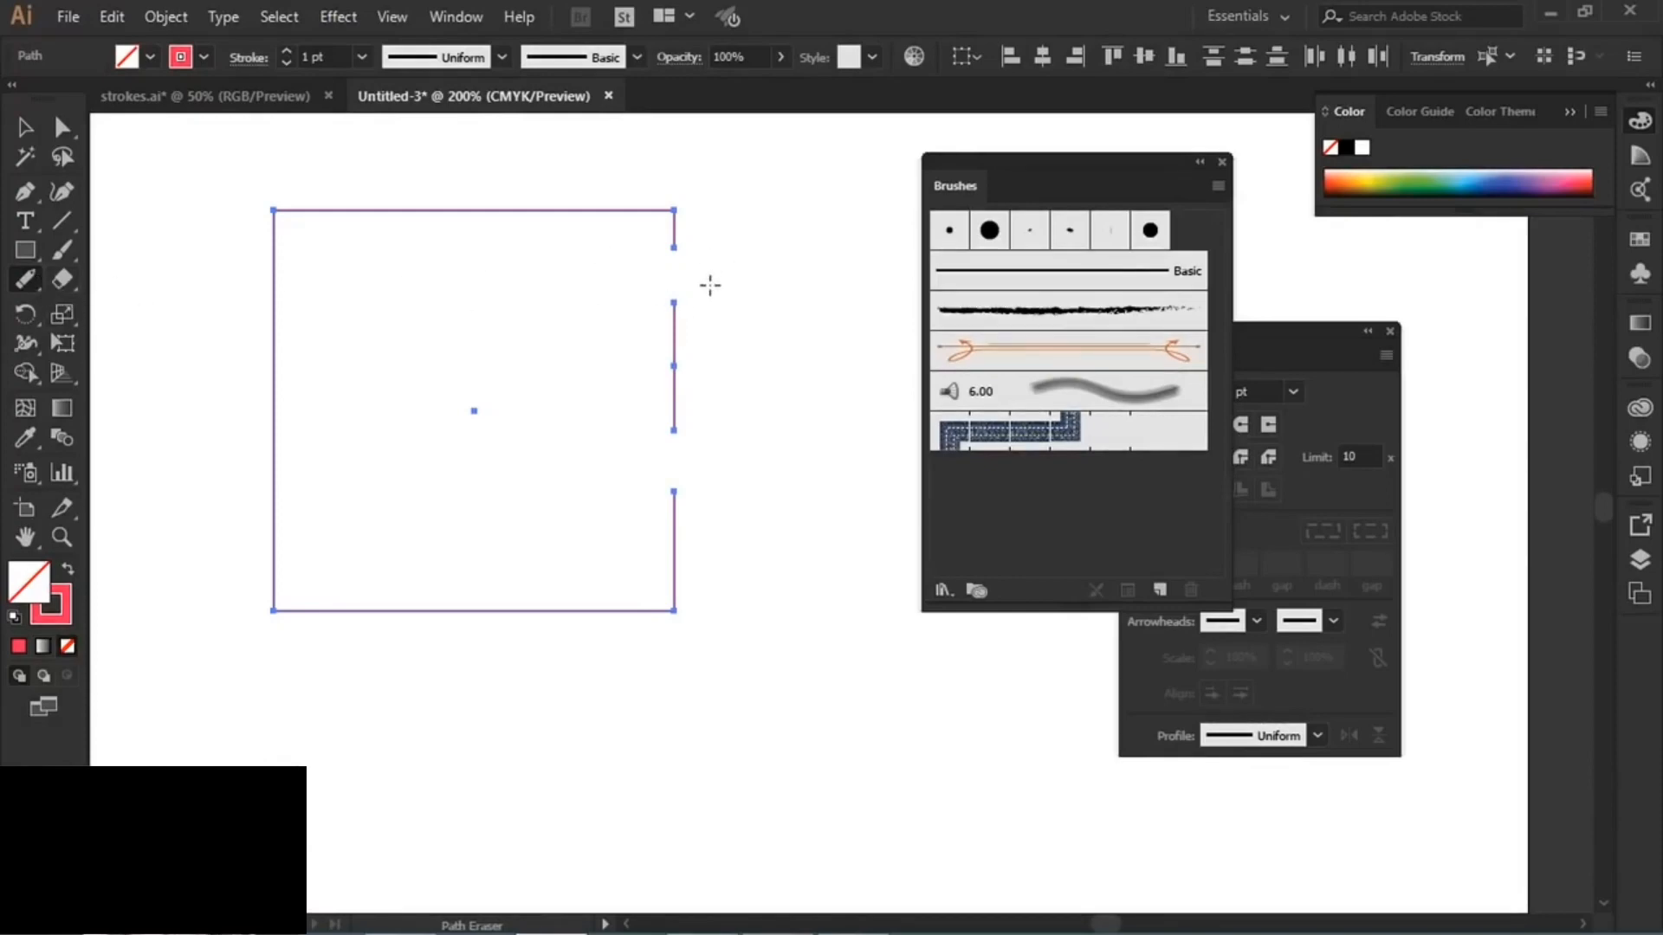
{"action": "key", "text": "Caps_Lock"}
{"action": "left_click", "coordinate": [25, 196]}
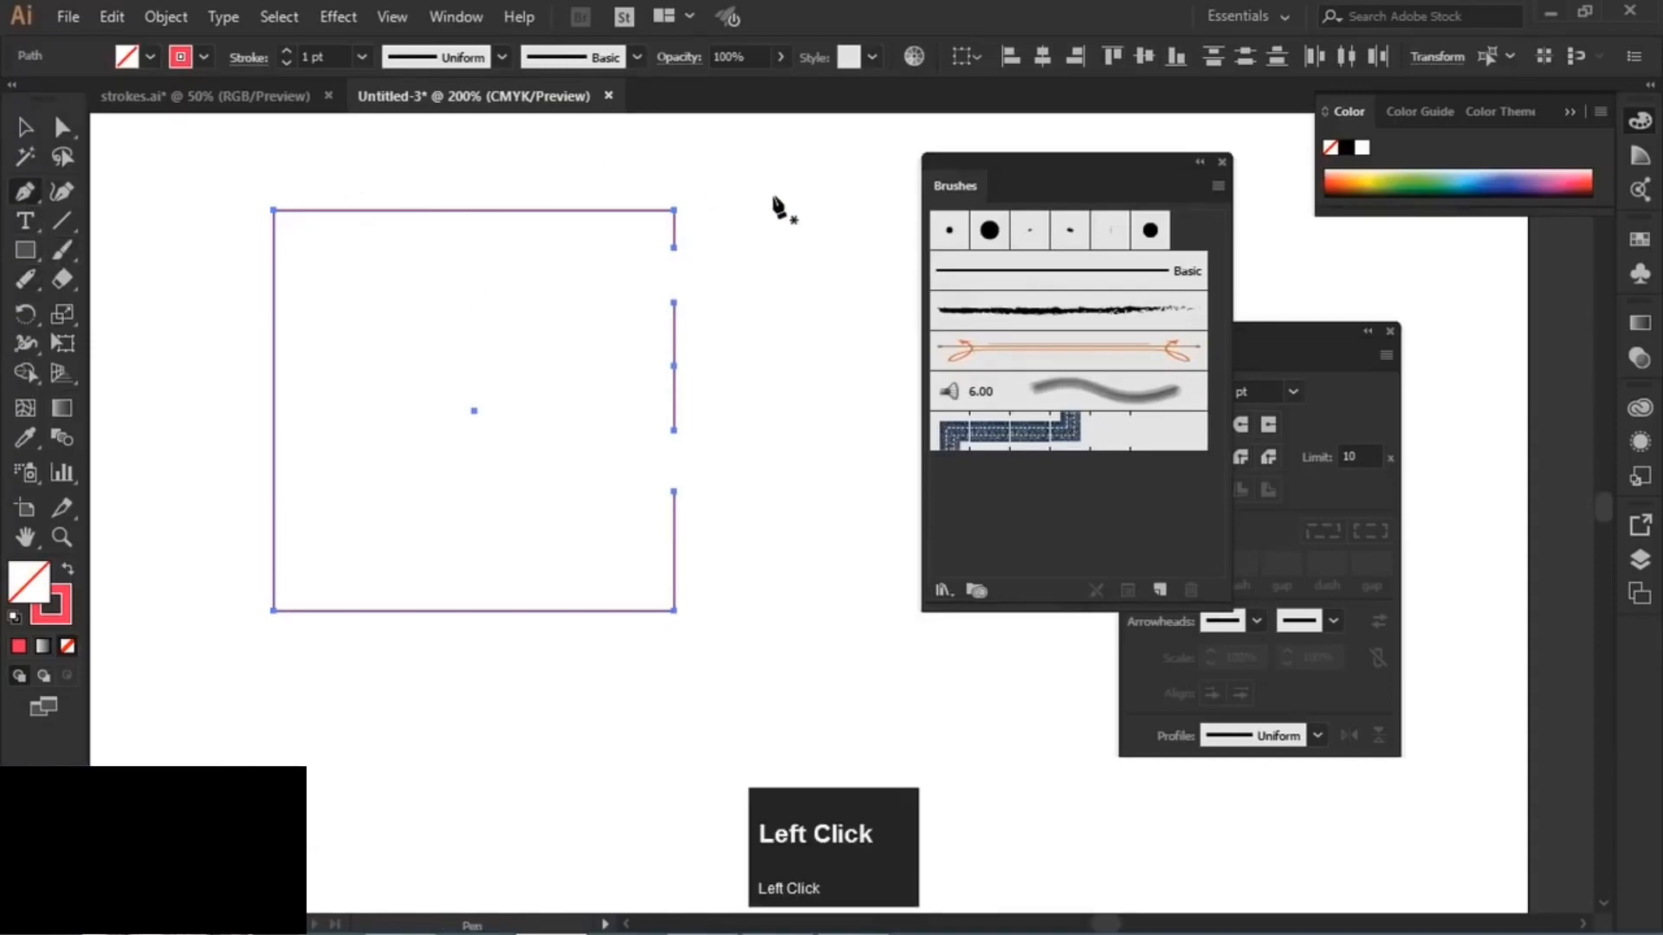
{"action": "key", "text": "Caps_Lock"}
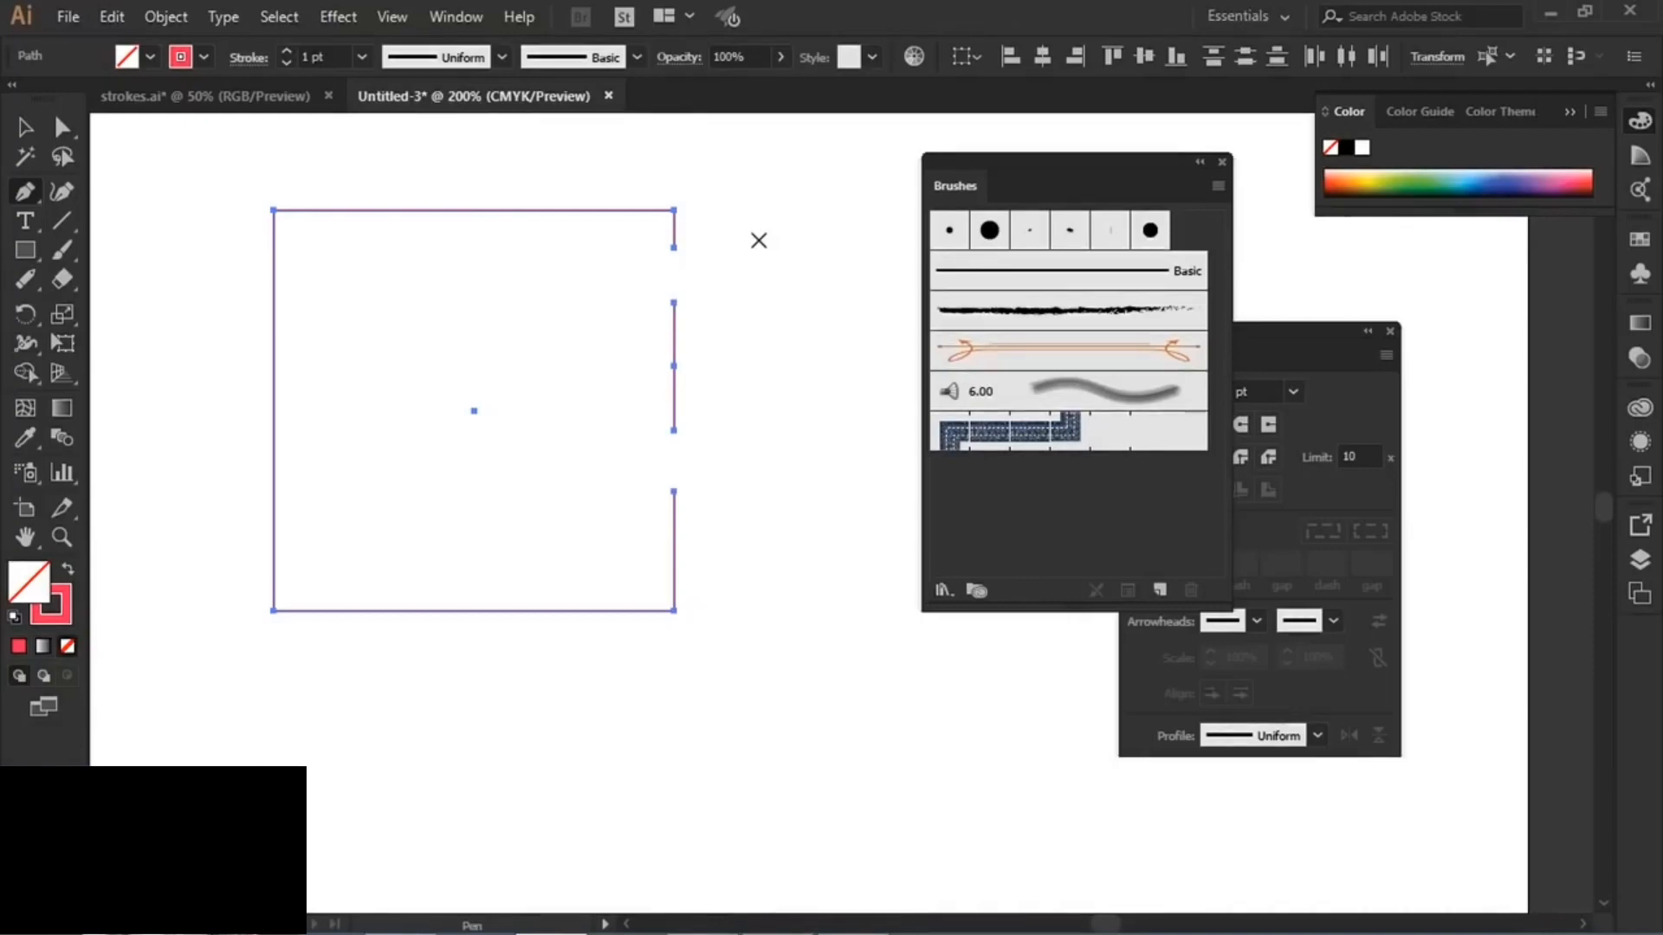
{"action": "key", "text": "Caps_Lock"}
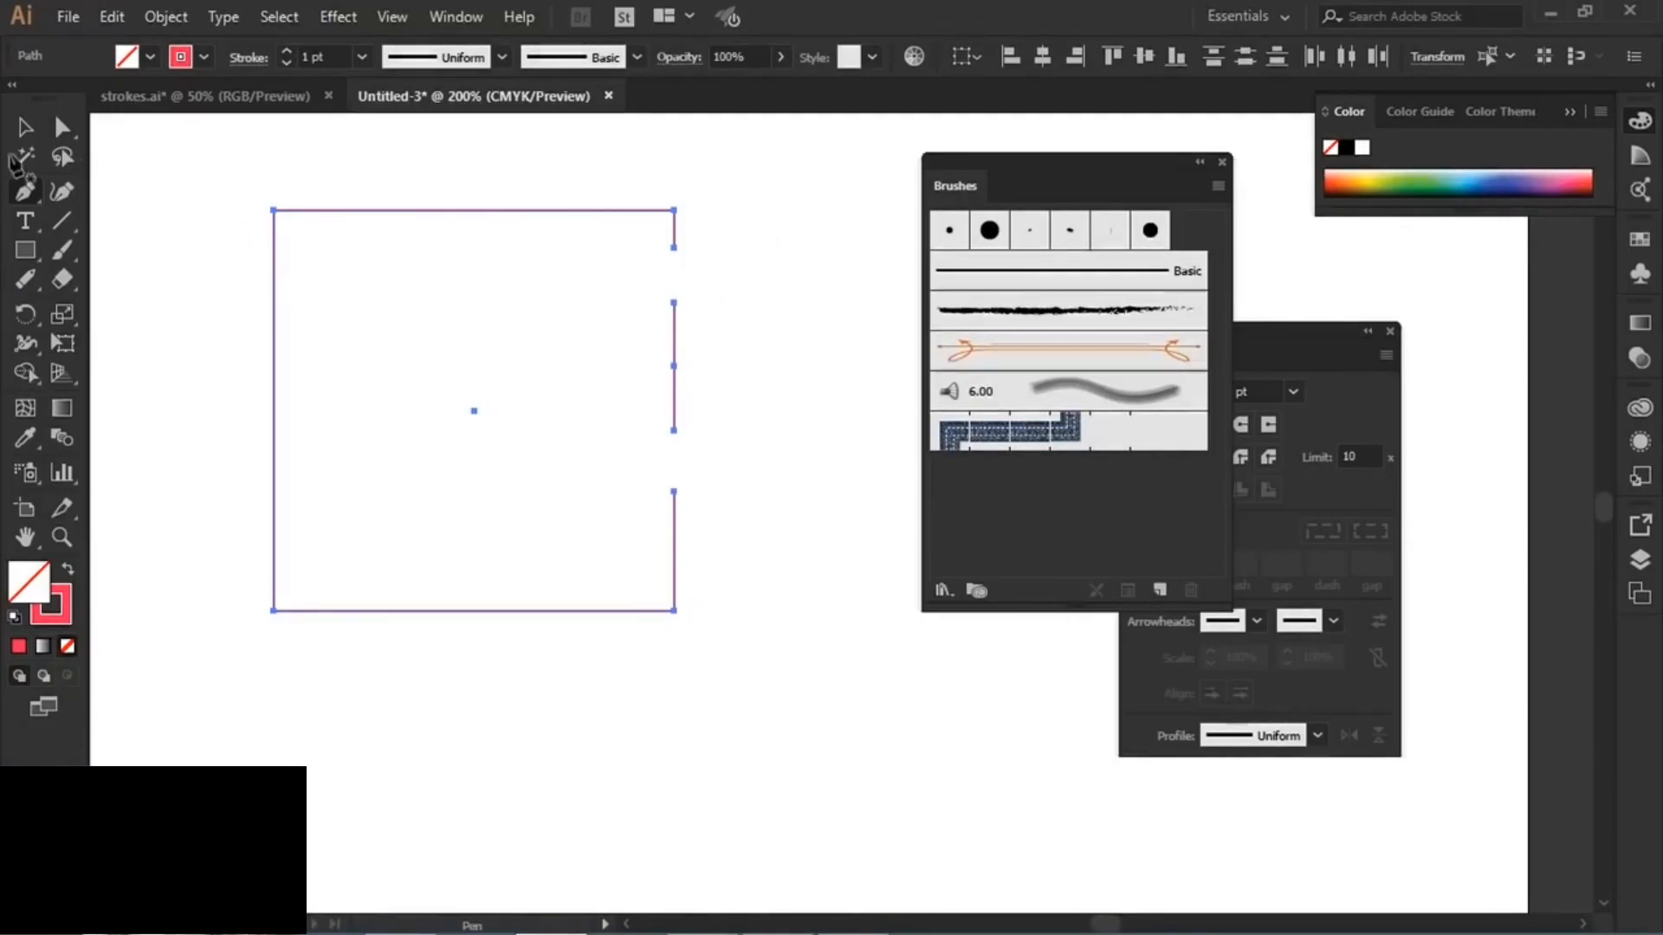
- Erase a gap in the top side of the square with the Path Eraser tool
{"action": "left_click", "coordinate": [26, 128]}
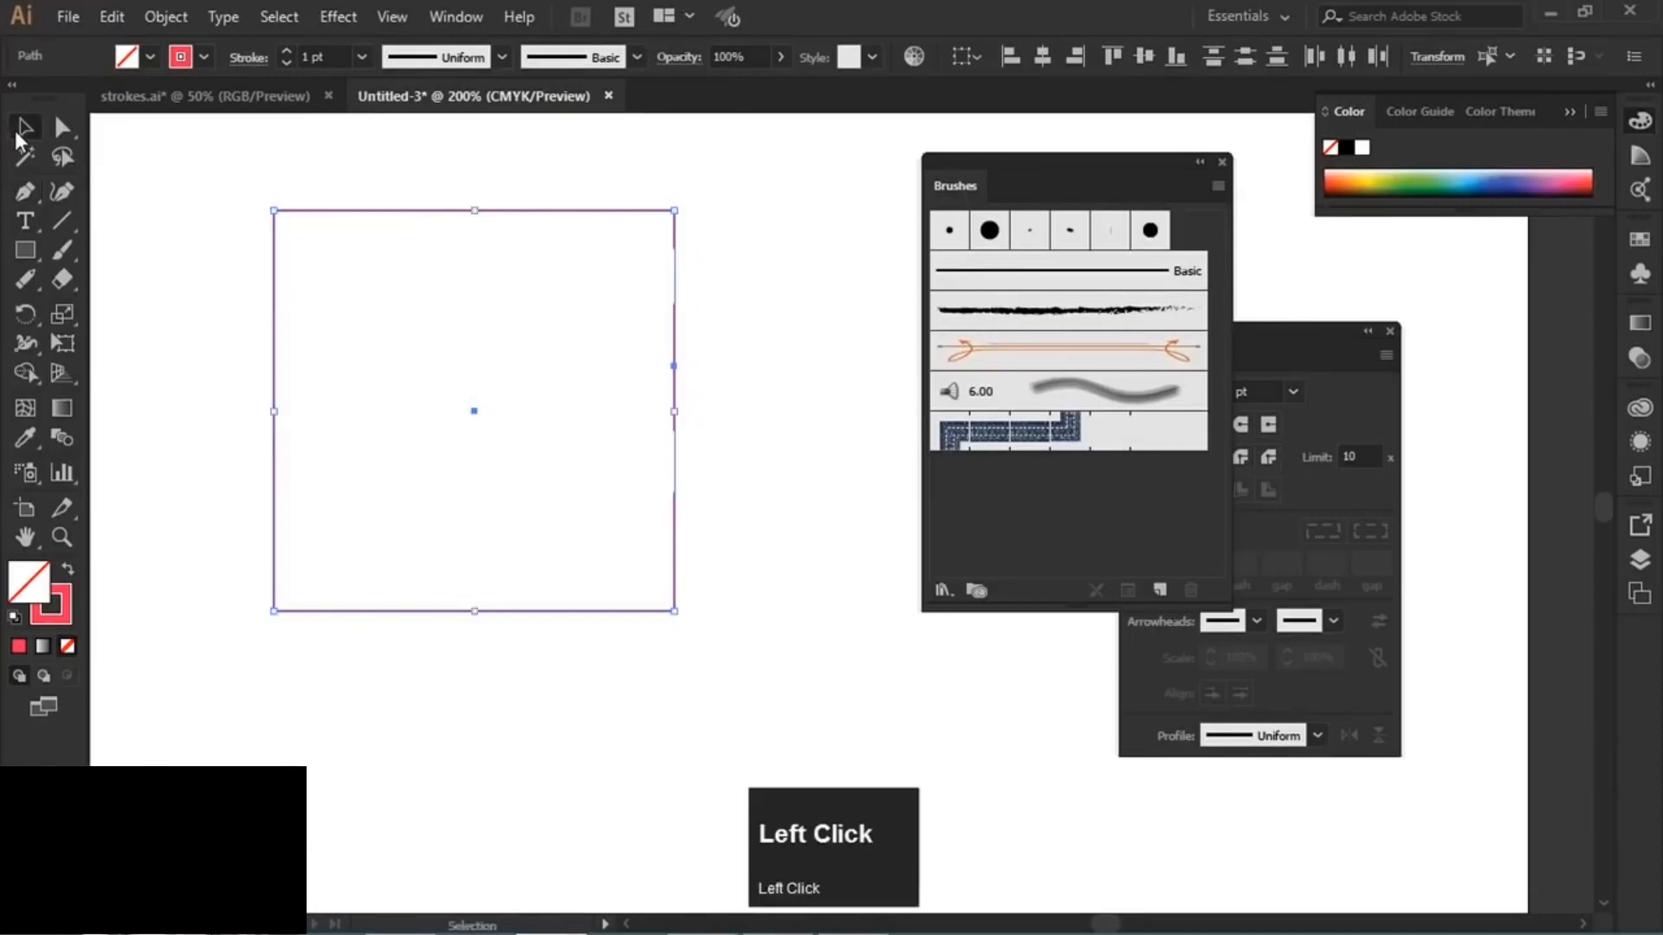
{"action": "left_click", "coordinate": [29, 282]}
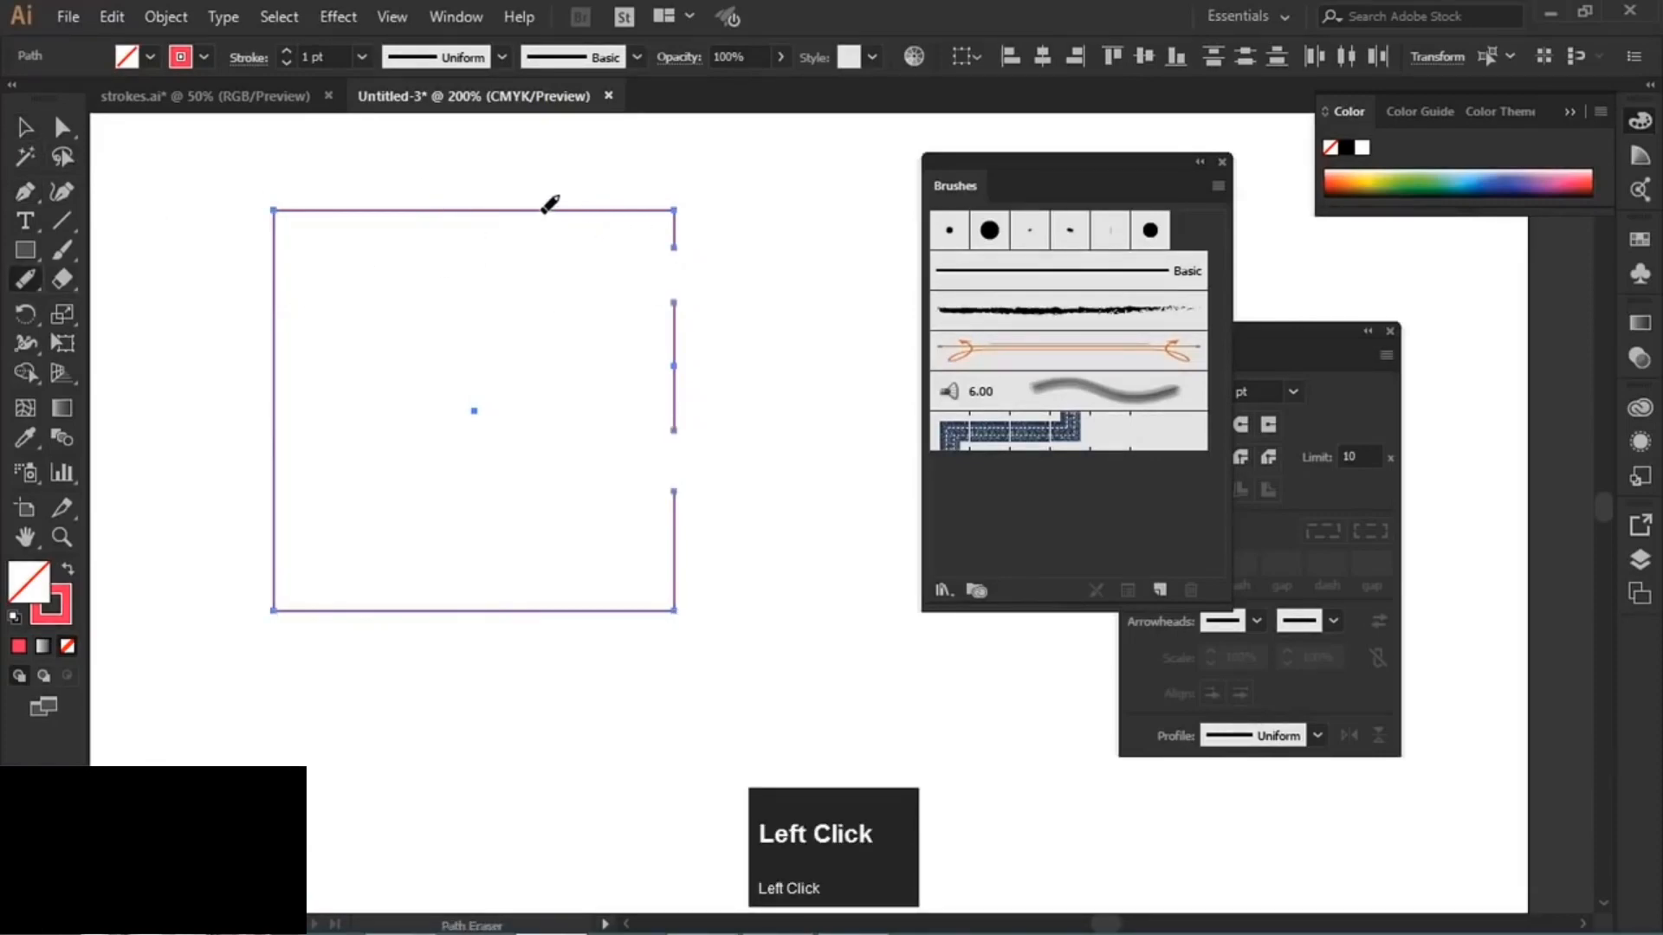
{"action": "left_click_drag", "start_coordinate": [548, 206], "coordinate": [159, 204]}
- Move the square's detached upper-right corner and the loose right-side segment outward, away from the rest of the outline
{"action": "left_click", "coordinate": [24, 128]}
{"action": "left_click", "coordinate": [518, 162]}
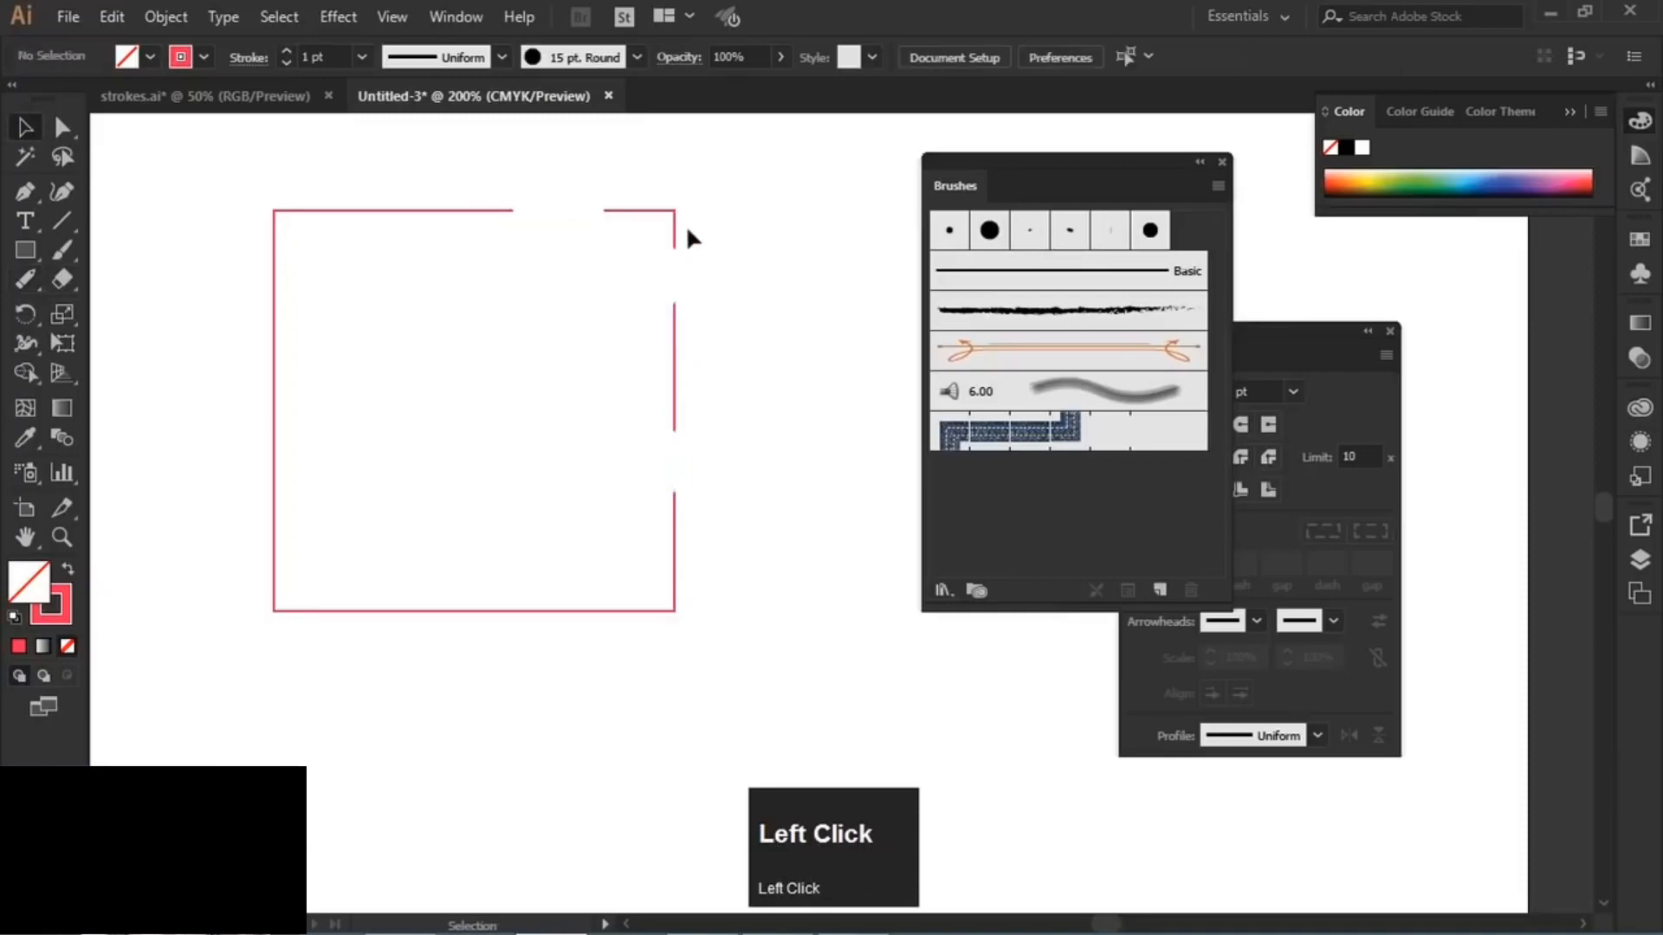
{"action": "left_click_drag", "start_coordinate": [670, 224], "coordinate": [713, 180]}
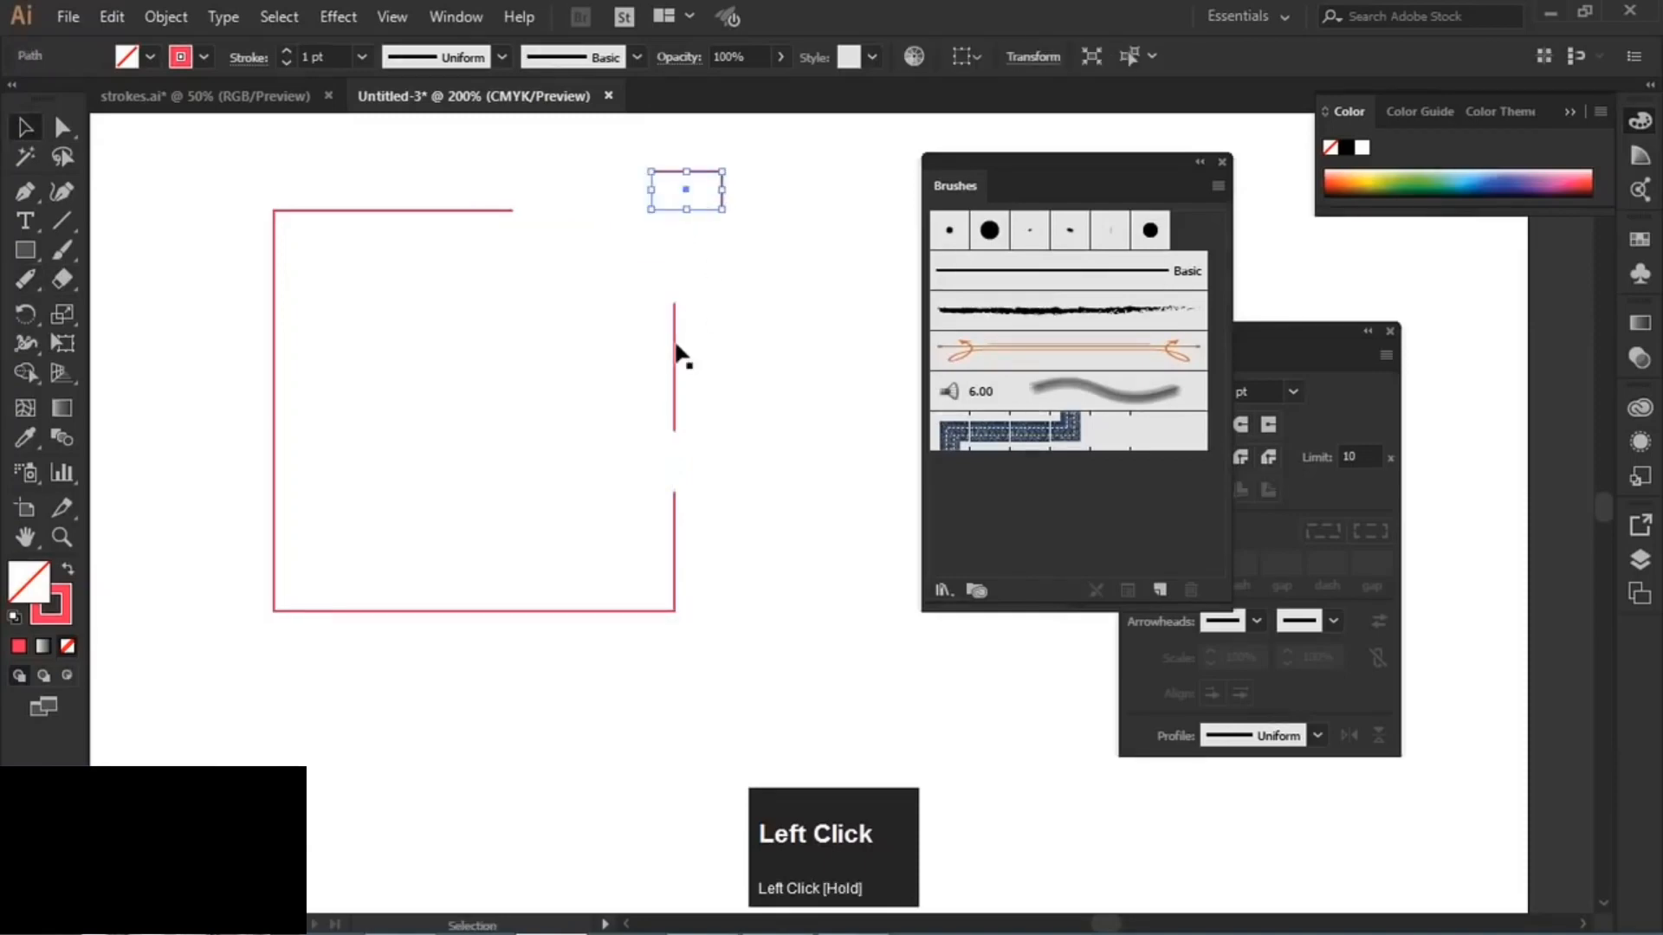
{"action": "left_click_drag", "start_coordinate": [676, 344], "coordinate": [745, 350]}
{"action": "left_click", "coordinate": [853, 440]}
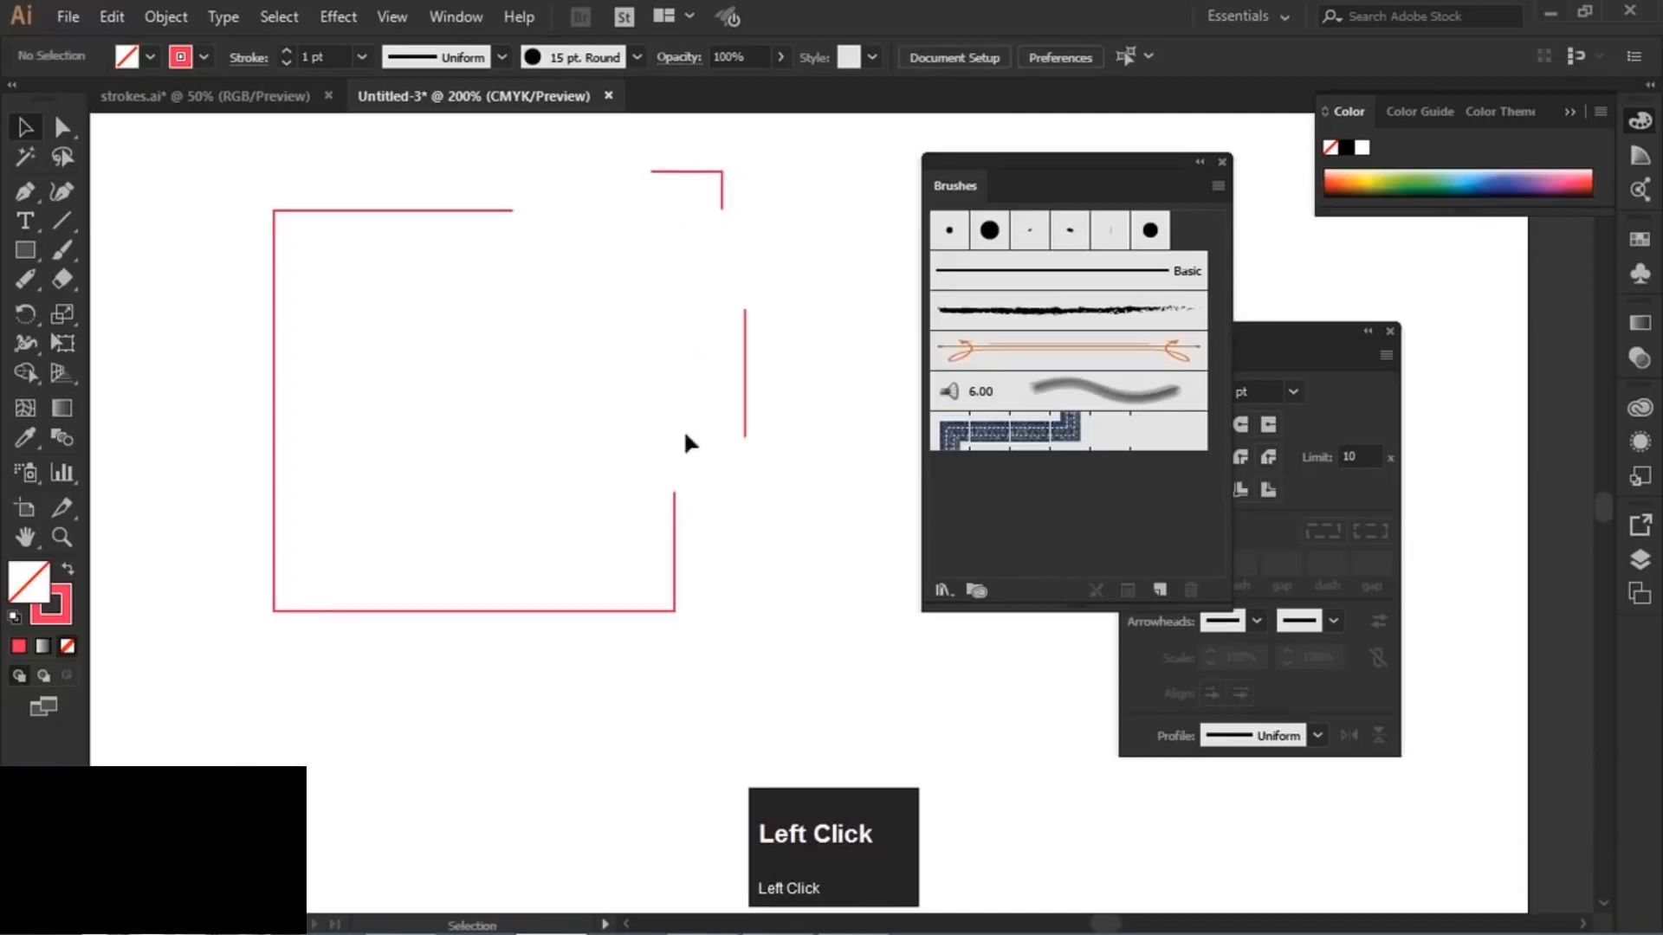
- Delete all the remaining pieces of the erased square from the artboard
{"action": "left_click_drag", "start_coordinate": [230, 157], "coordinate": [684, 374]}
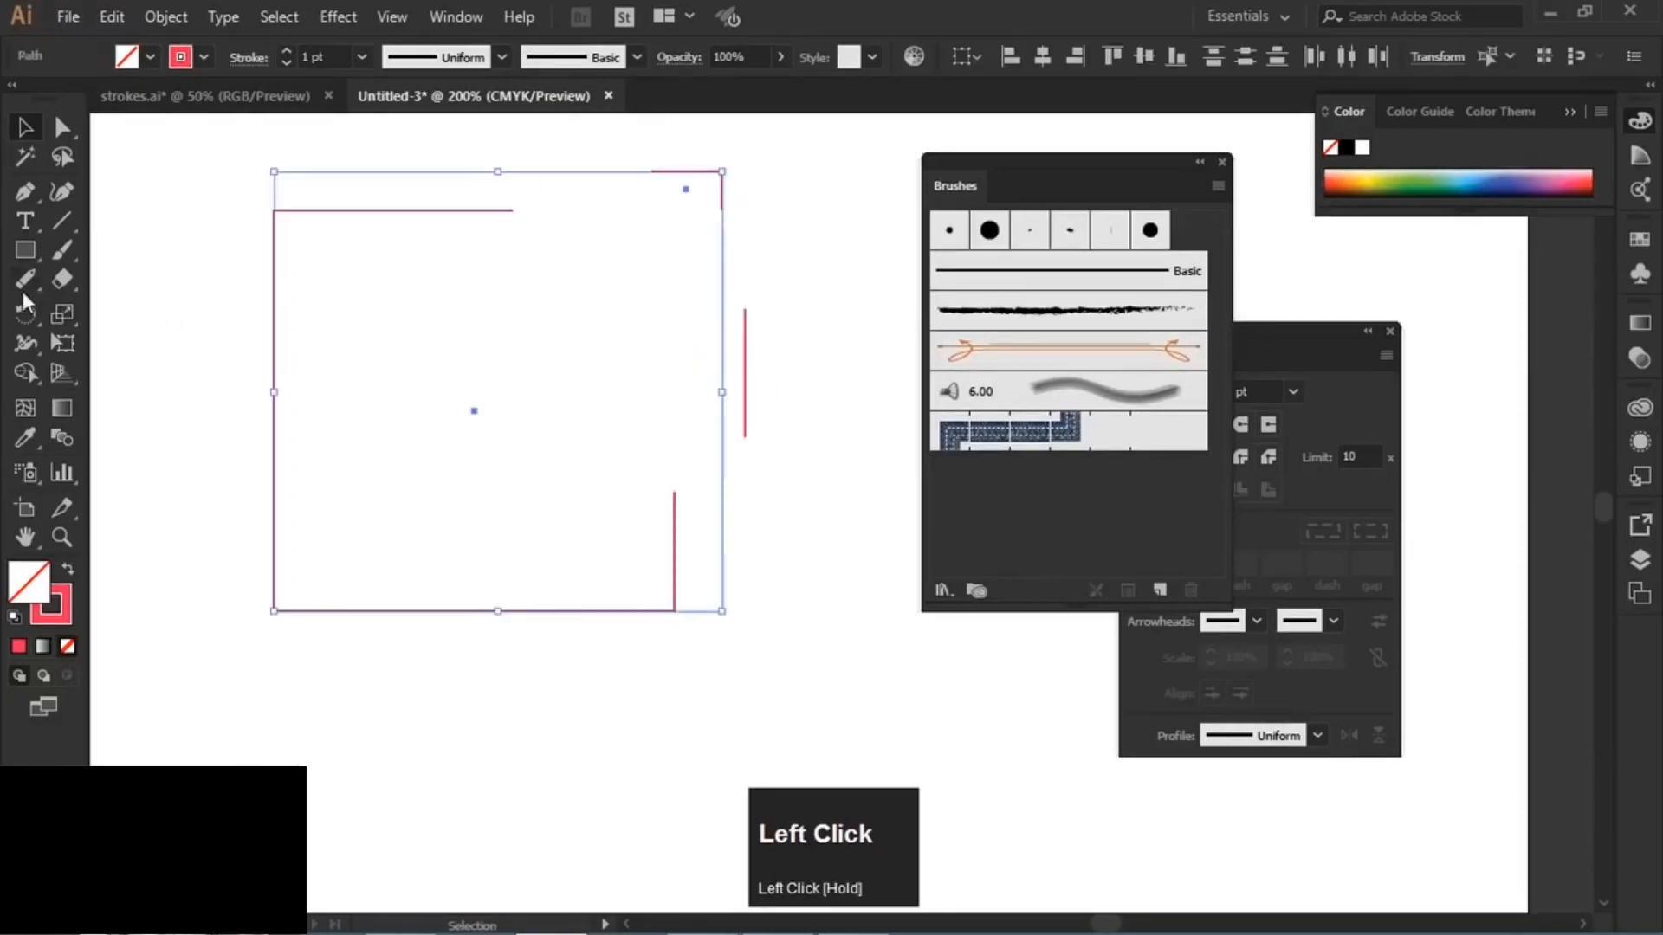
{"action": "mouse_move", "coordinate": [20, 279]}
{"action": "left_mouse_down"}
{"action": "mouse_move", "coordinate": [107, 300]}
{"action": "mouse_move", "coordinate": [149, 279]}
{"action": "left_mouse_up"}
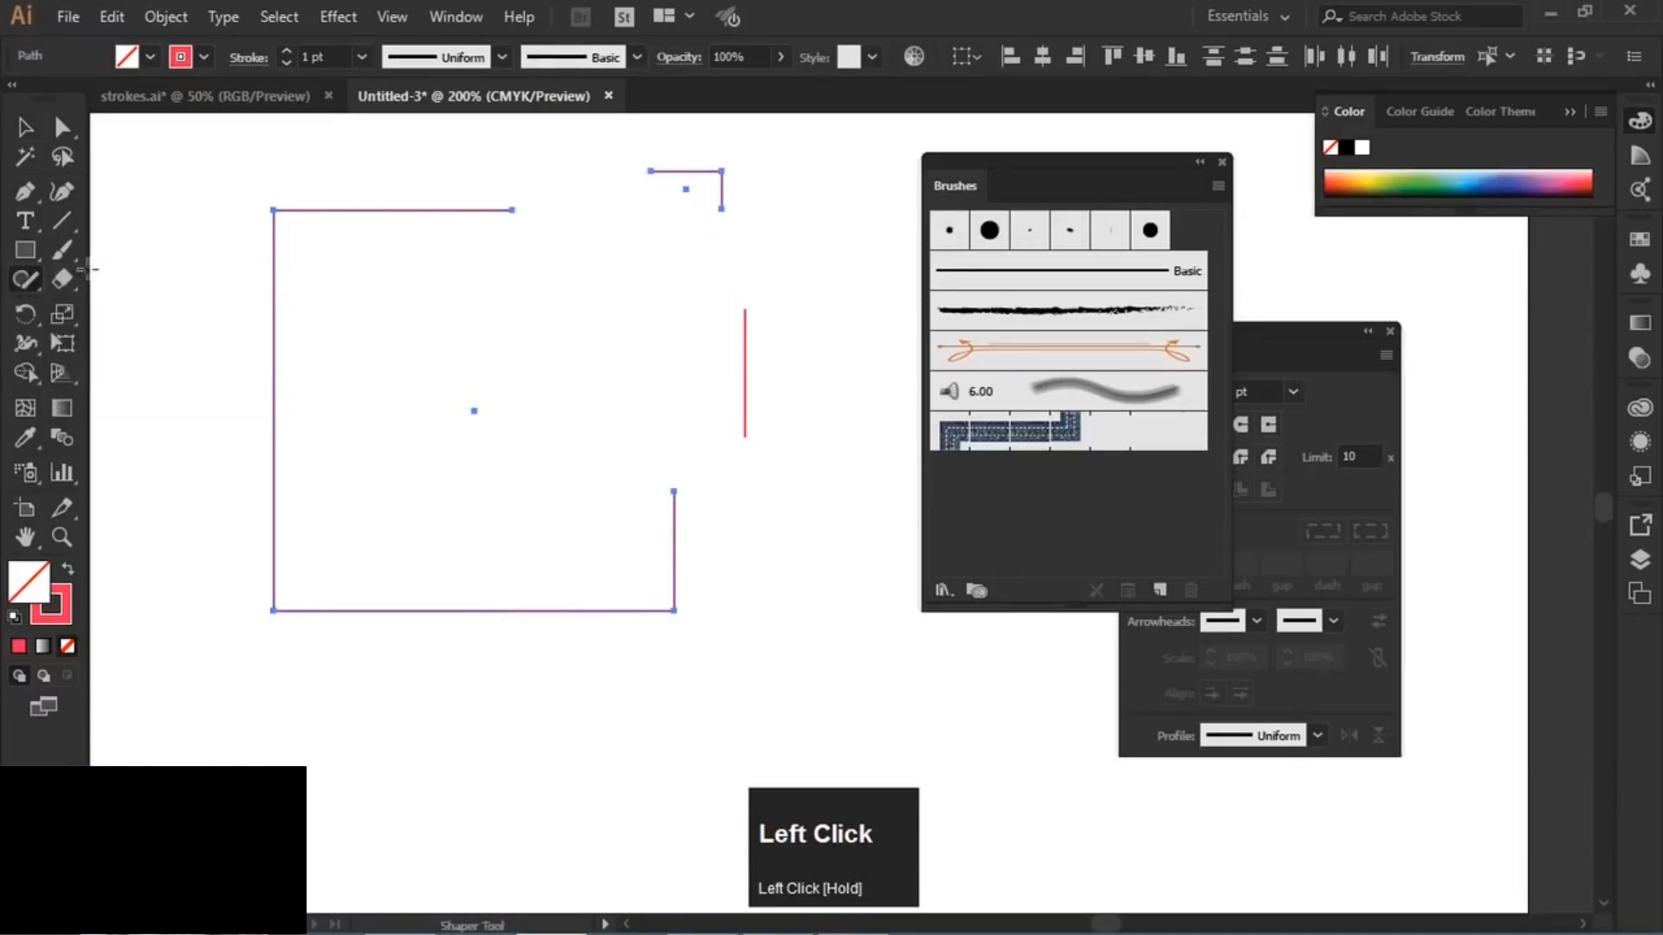
{"action": "left_click", "coordinate": [24, 128]}
{"action": "left_click_drag", "start_coordinate": [149, 141], "coordinate": [798, 534]}
{"action": "key", "text": "Delete"}
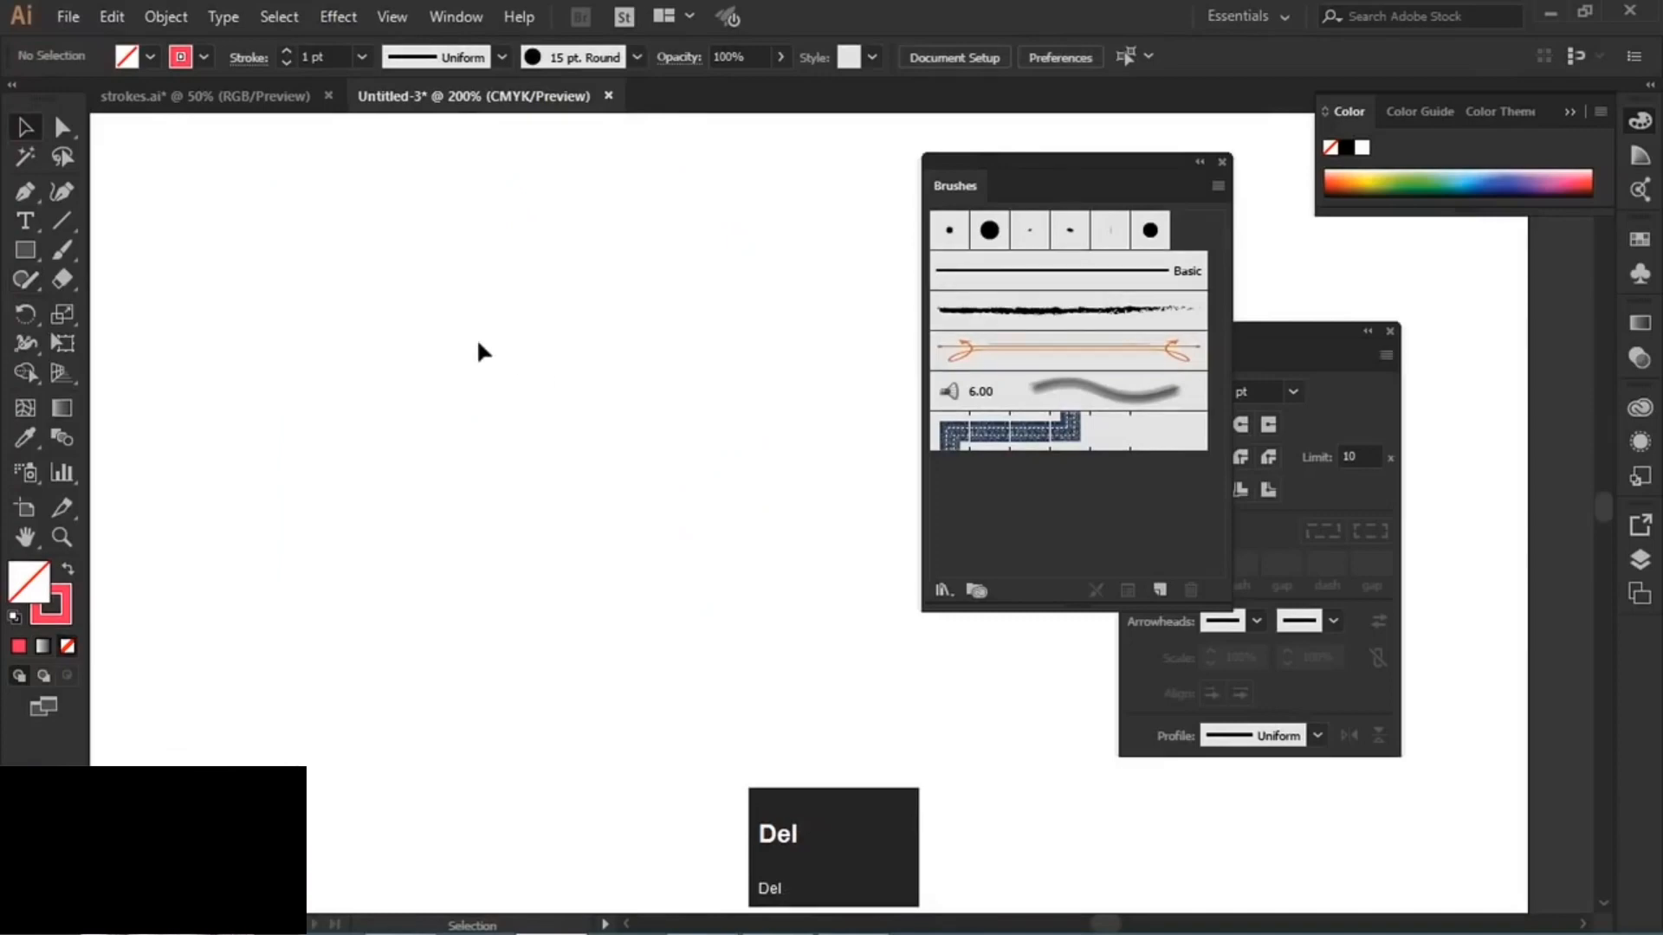
- Draw a triangle with a rectangle and a circle below it using the Shaper tool
{"action": "scroll", "coordinate": [477, 324], "scroll_direction": "down", "scroll_amount": 2}
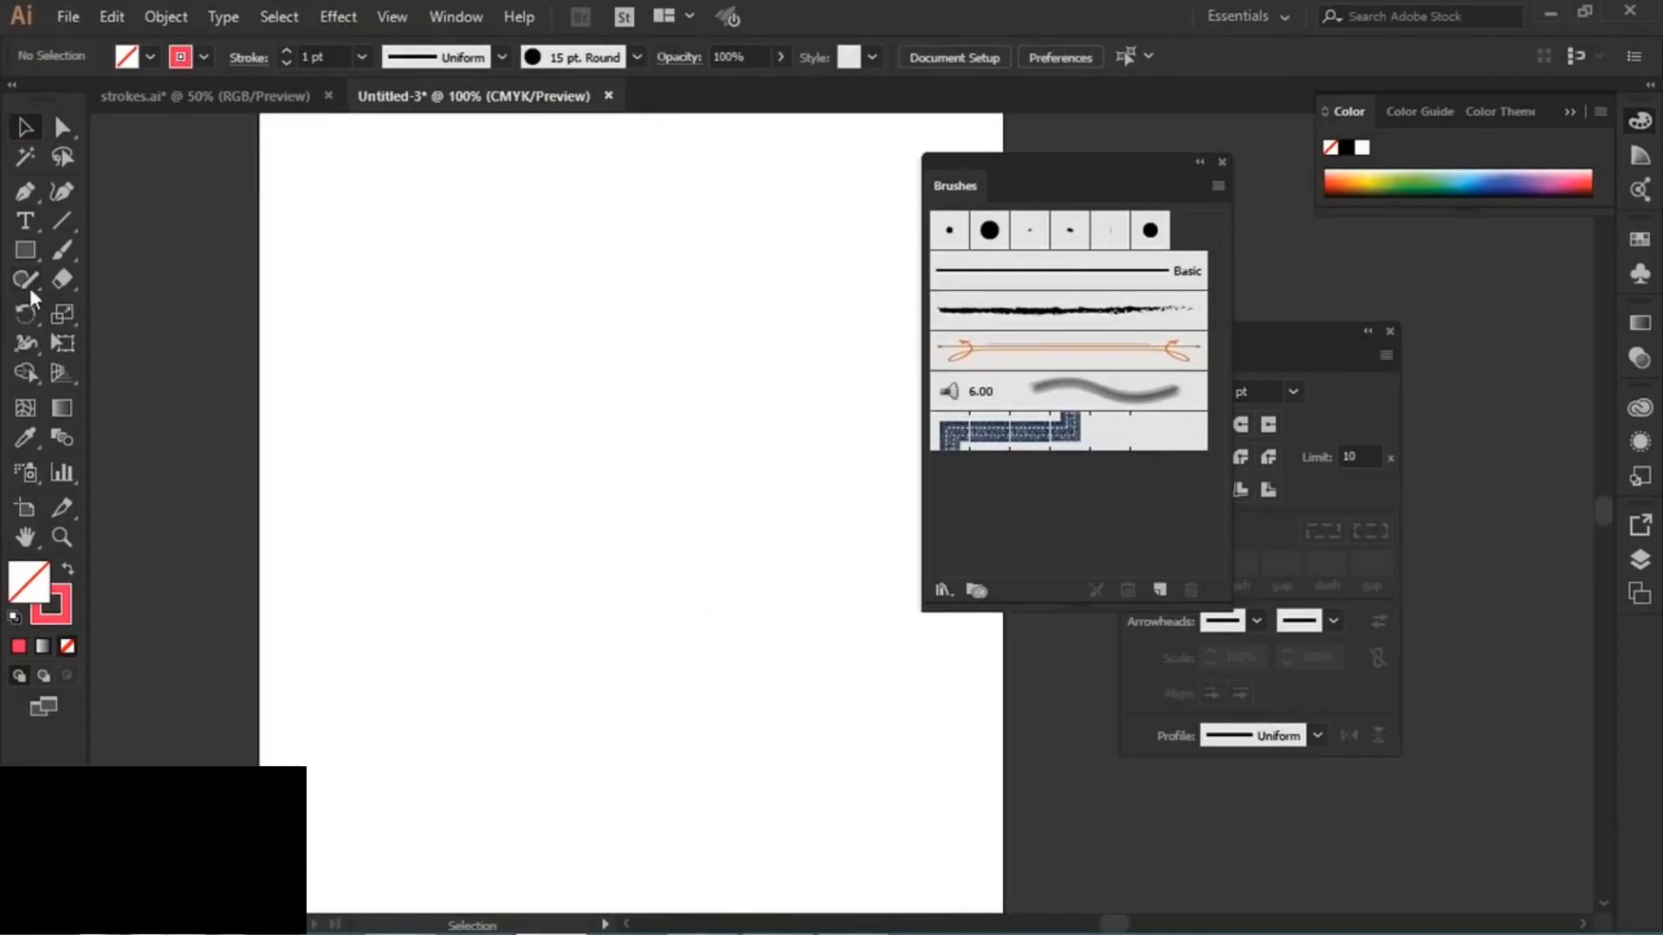
{"action": "left_click_drag", "start_coordinate": [24, 281], "coordinate": [147, 293]}
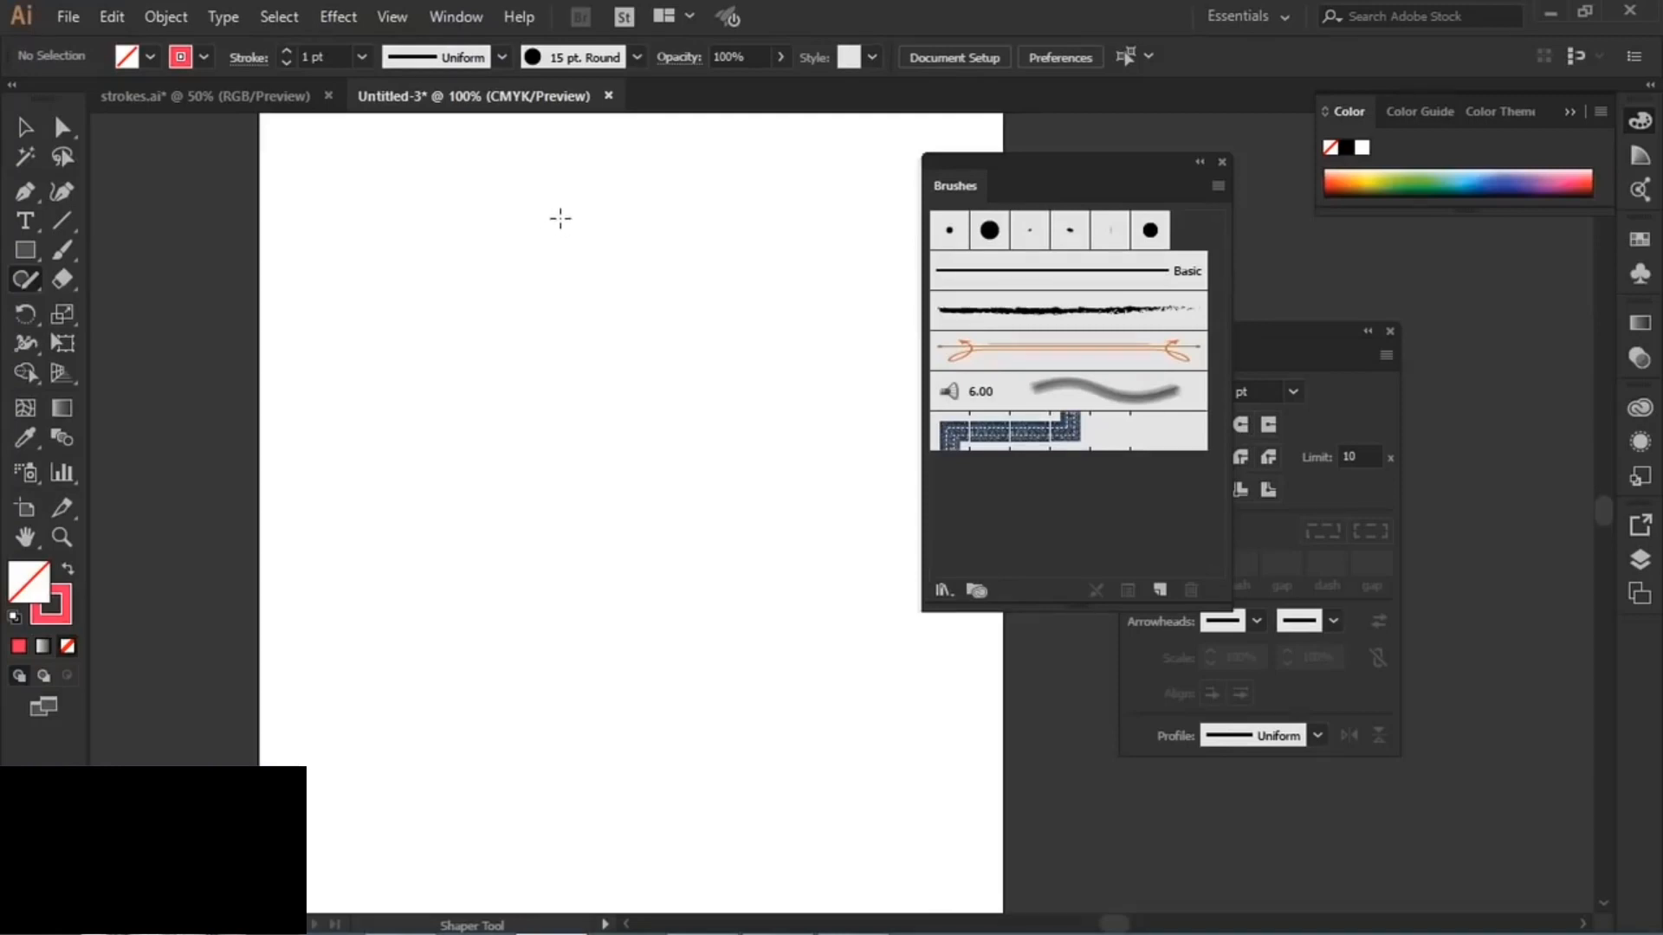
{"action": "mouse_move", "coordinate": [560, 218]}
{"action": "left_mouse_down"}
{"action": "mouse_move", "coordinate": [521, 296]}
{"action": "mouse_move", "coordinate": [610, 293]}
{"action": "mouse_move", "coordinate": [560, 220]}
{"action": "left_mouse_up"}
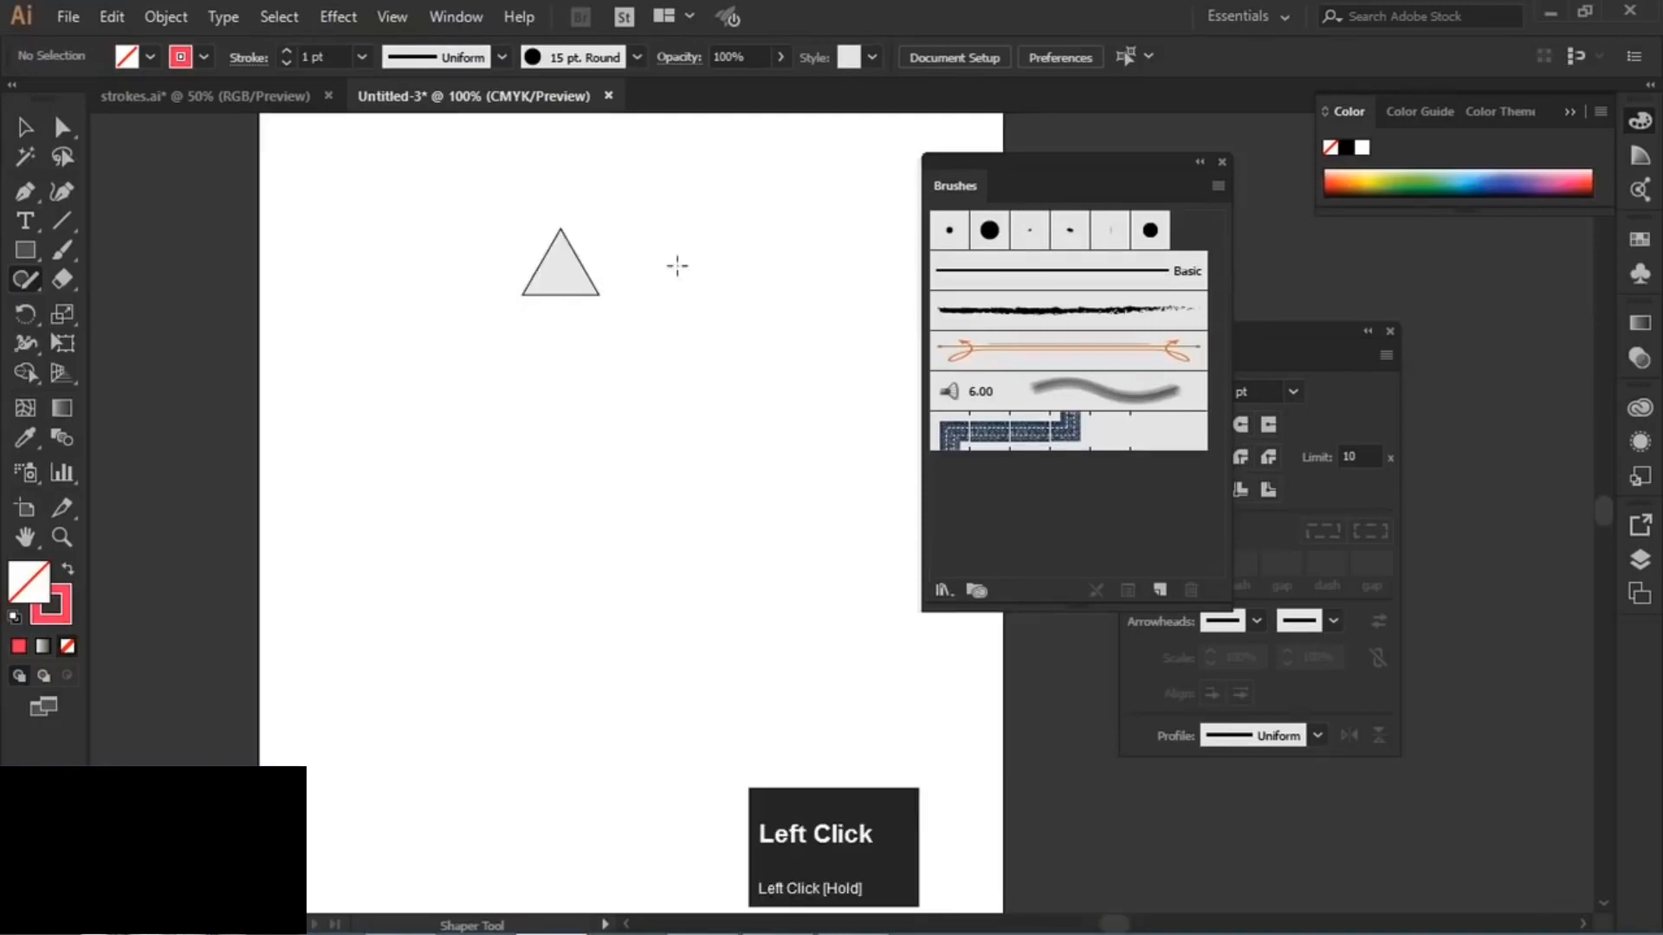
{"action": "scroll", "coordinate": [534, 252], "scroll_direction": "up", "scroll_amount": 4}
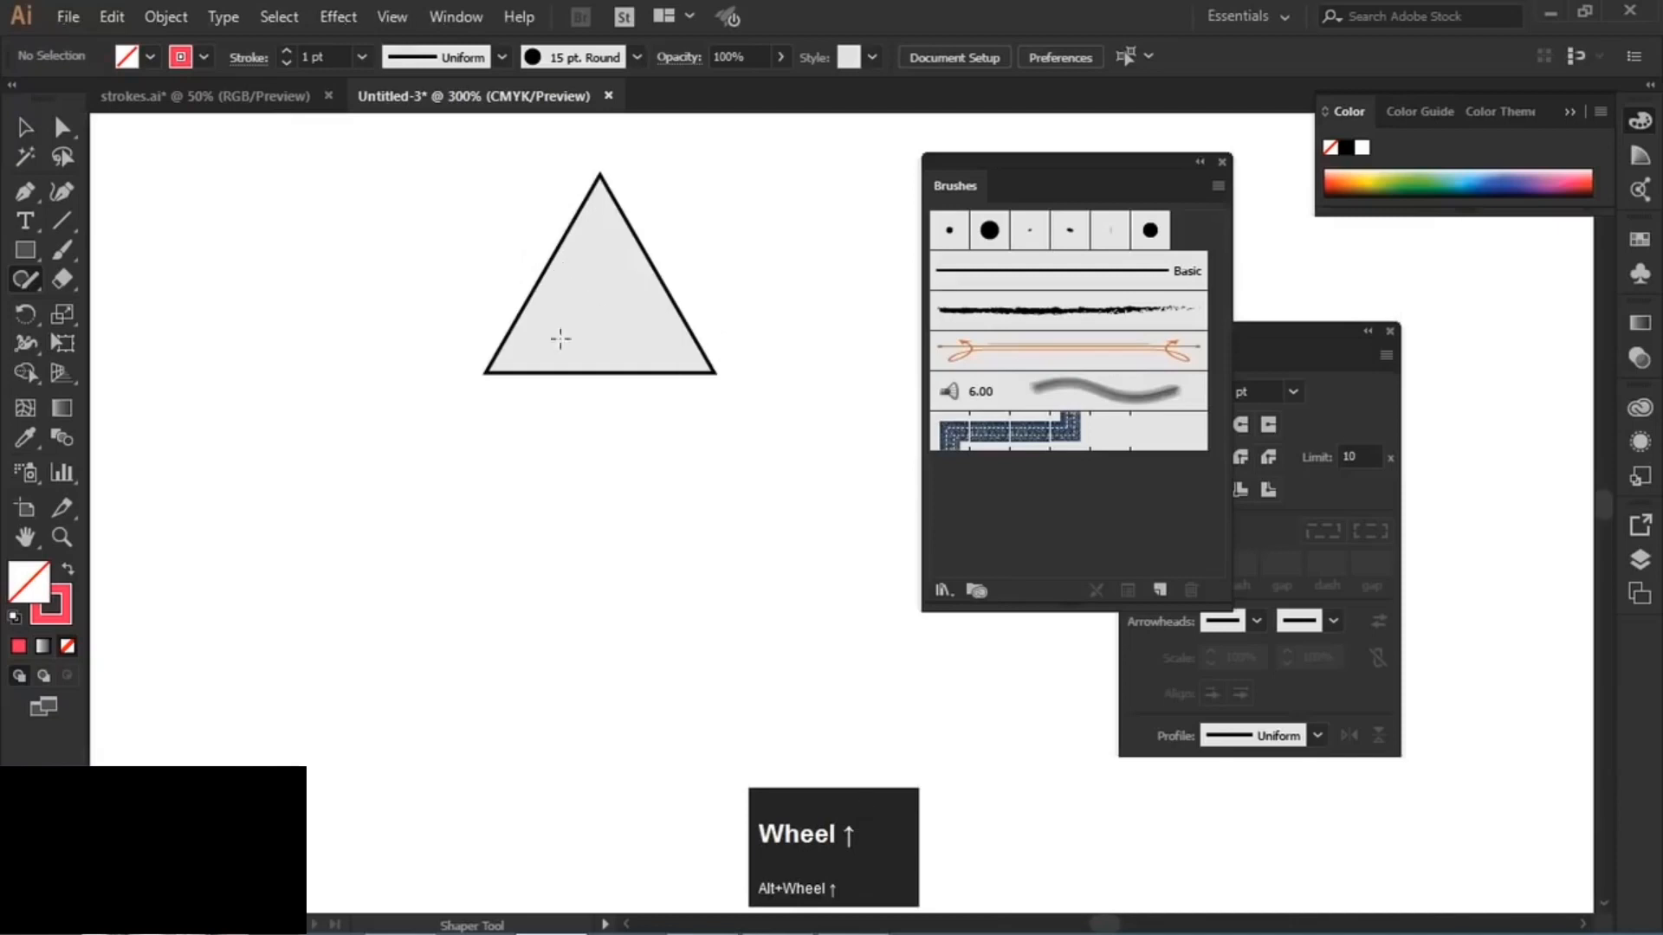
{"action": "mouse_move", "coordinate": [303, 466]}
{"action": "left_mouse_down"}
{"action": "mouse_move", "coordinate": [485, 474]}
{"action": "mouse_move", "coordinate": [458, 640]}
{"action": "mouse_move", "coordinate": [216, 627]}
{"action": "mouse_move", "coordinate": [213, 477]}
{"action": "mouse_move", "coordinate": [403, 472]}
{"action": "left_mouse_up"}
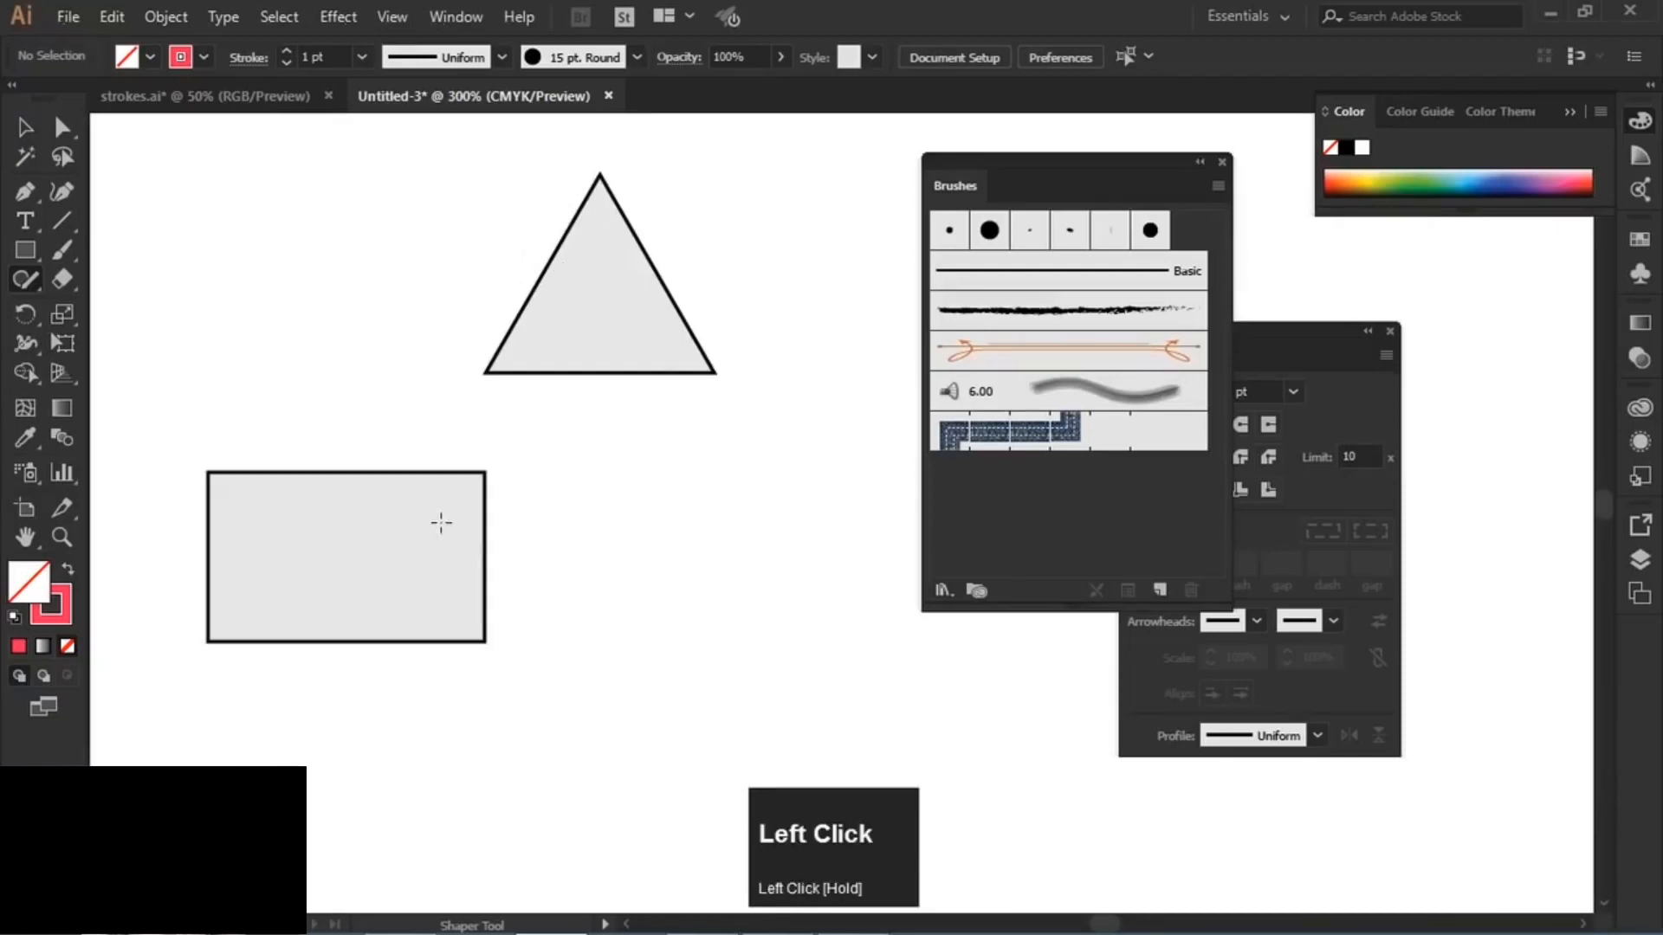
{"action": "mouse_move", "coordinate": [641, 444]}
{"action": "left_mouse_down"}
{"action": "mouse_move", "coordinate": [833, 509]}
{"action": "mouse_move", "coordinate": [656, 593]}
{"action": "mouse_move", "coordinate": [667, 440]}
{"action": "left_mouse_up"}
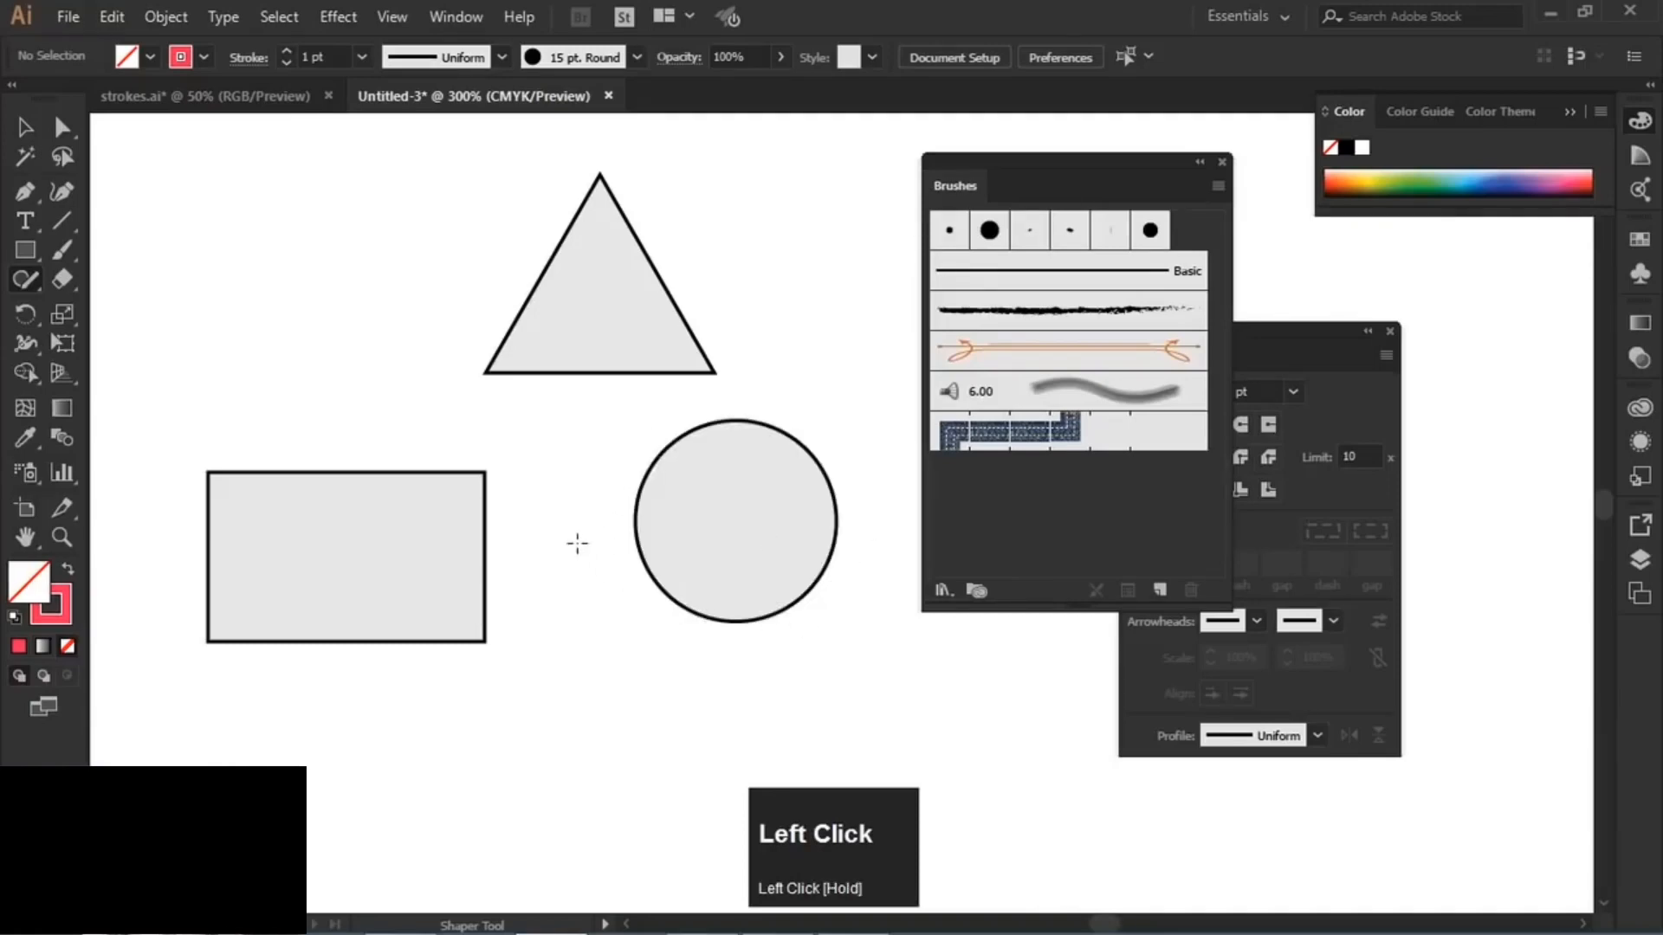
- Move the rectangle, circle and triangle closer together into a compact group
{"action": "left_click", "coordinate": [25, 127]}
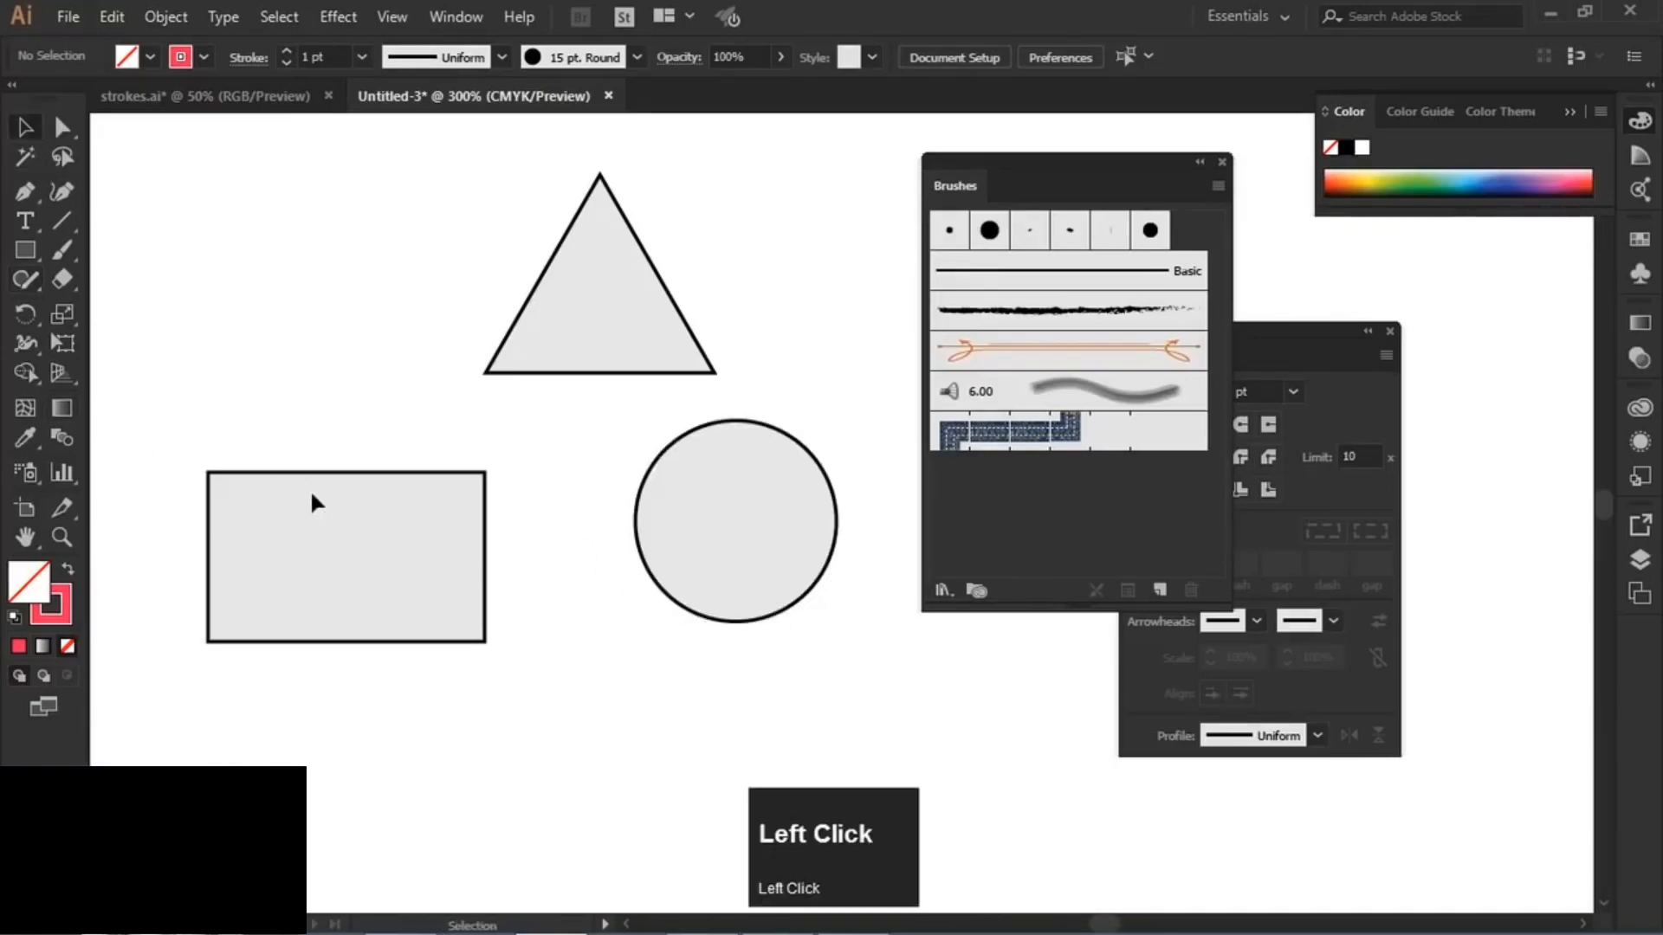
{"action": "left_click", "coordinate": [429, 565]}
{"action": "left_click_drag", "start_coordinate": [421, 569], "coordinate": [403, 530]}
{"action": "left_click_drag", "start_coordinate": [757, 523], "coordinate": [650, 538]}
{"action": "left_click_drag", "start_coordinate": [616, 360], "coordinate": [562, 344]}
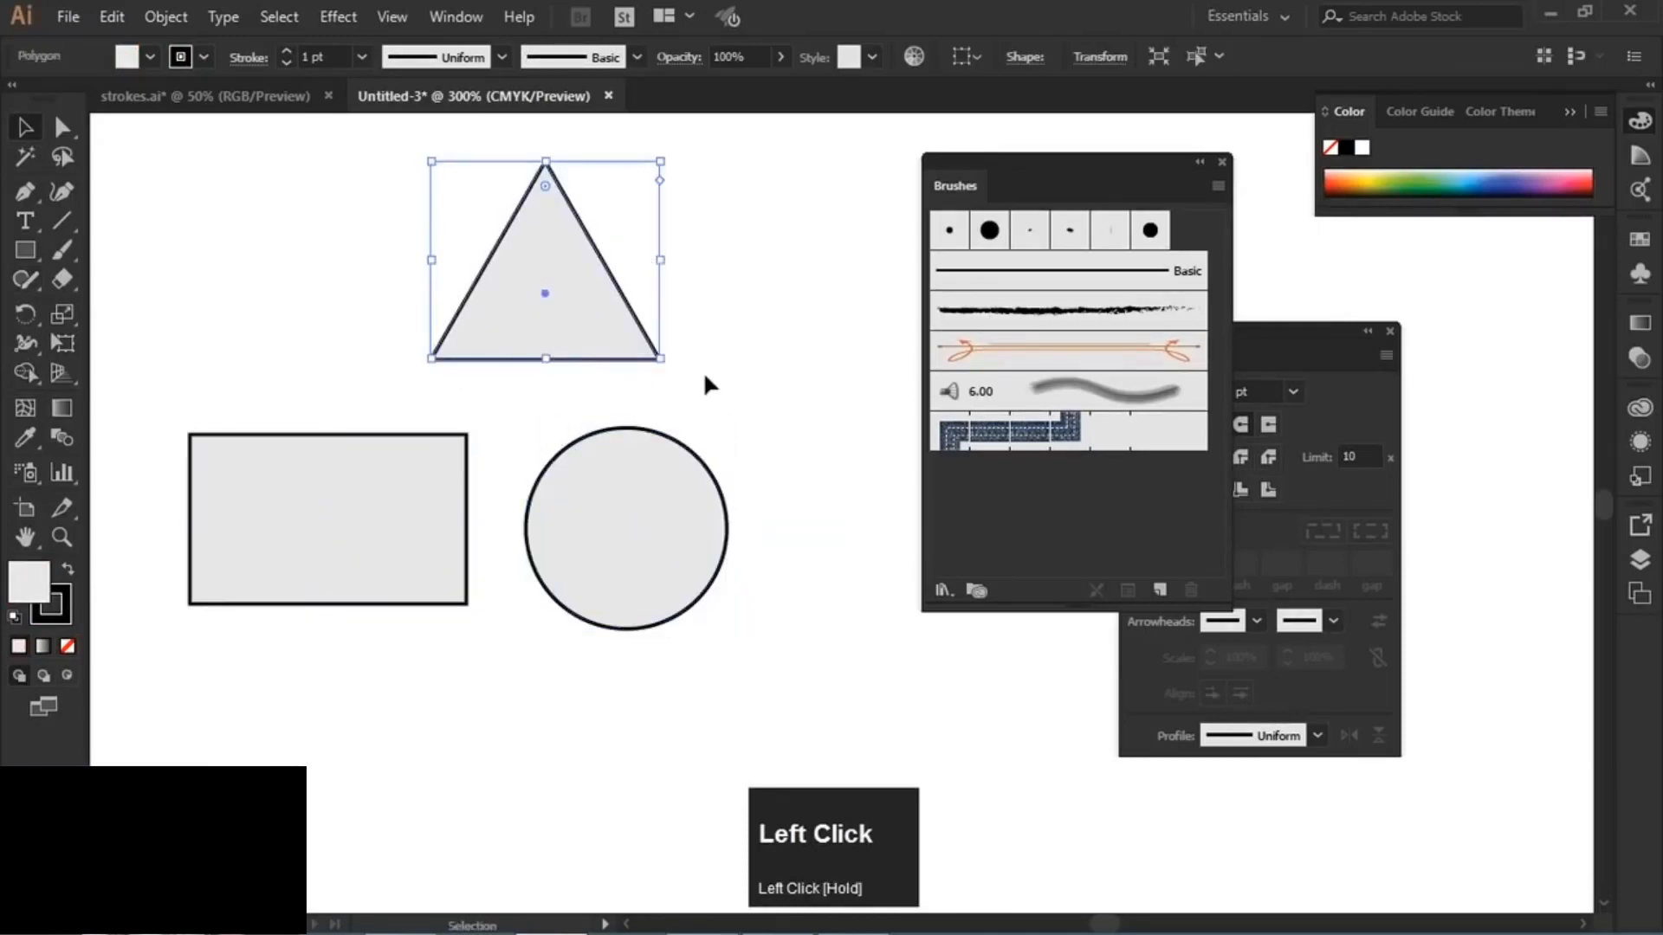
- Delete the triangle, rectangle and circle from the artboard
{"action": "scroll", "coordinate": [427, 355], "scroll_direction": "down", "scroll_amount": 2}
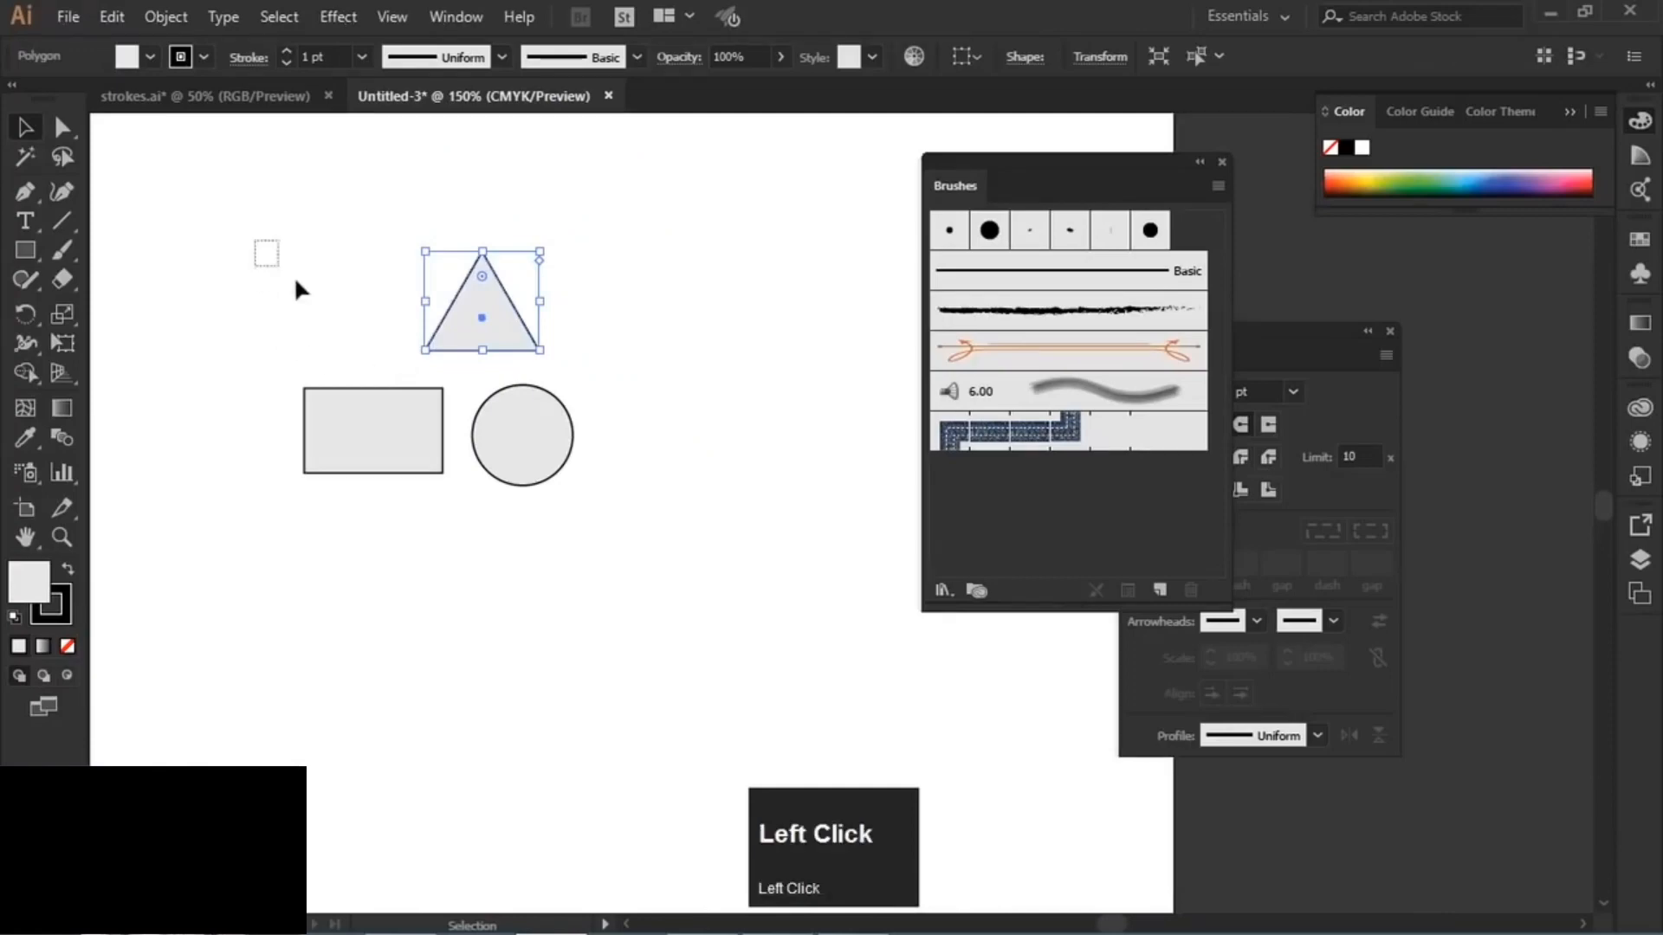
{"action": "left_click_drag", "start_coordinate": [296, 281], "coordinate": [631, 572]}
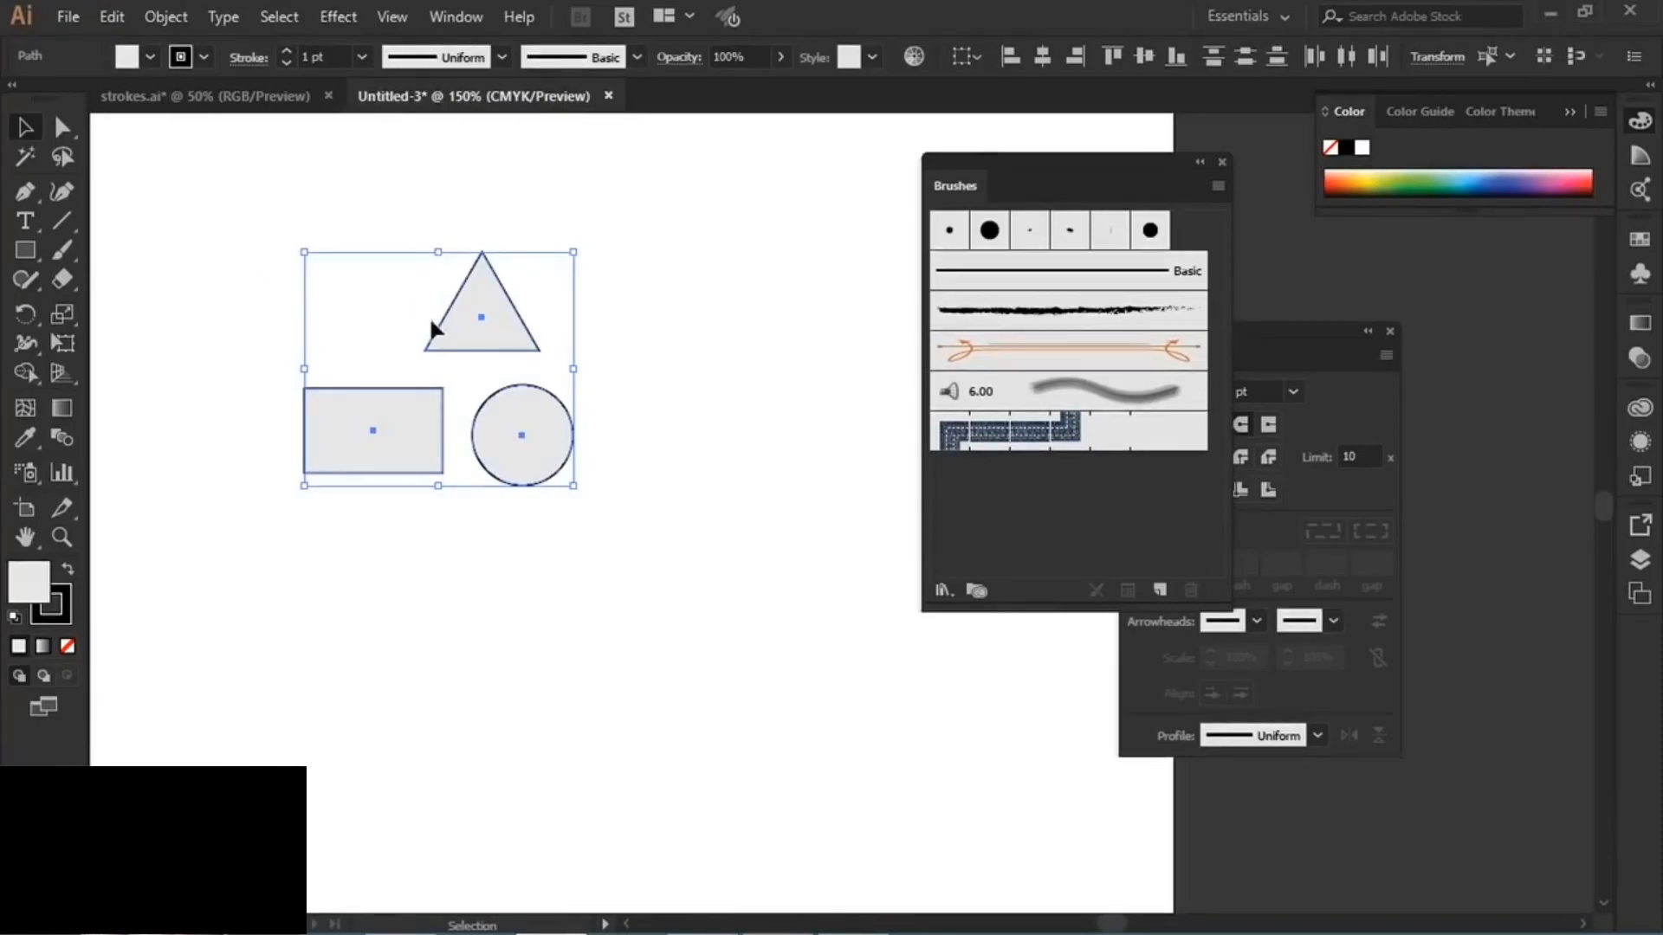
{"action": "key", "text": "Delete"}
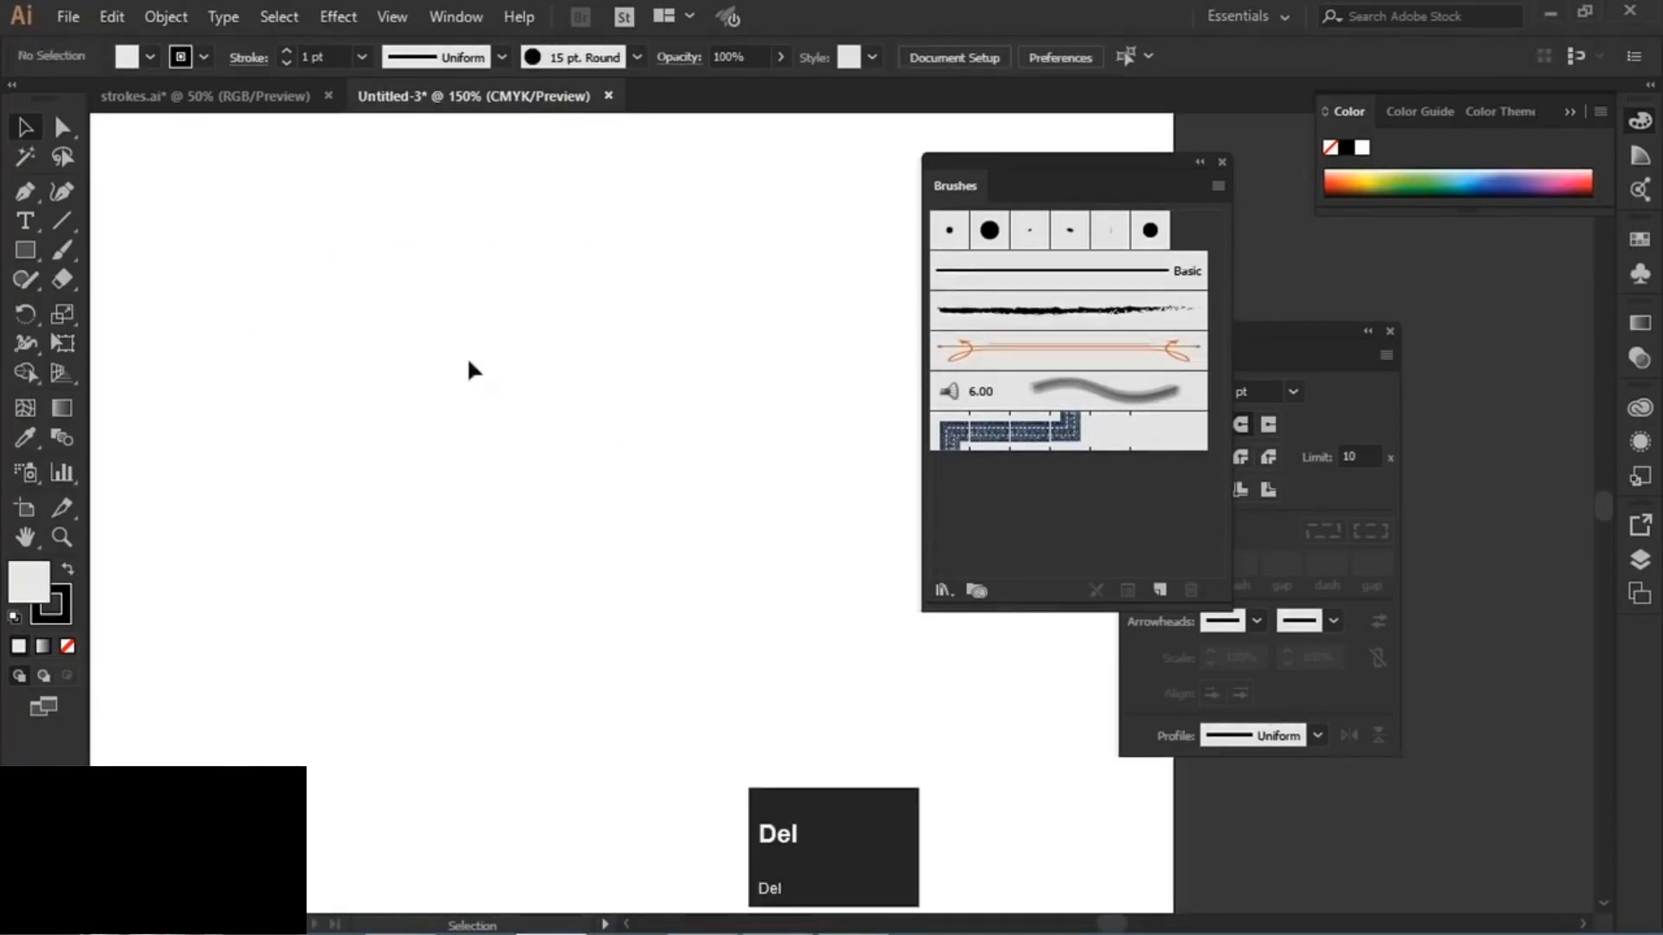
- Draw a tall ellipse about 95 pt wide and 209 pt high with the Shaper tool
{"action": "left_click", "coordinate": [25, 281]}
{"action": "mouse_move", "coordinate": [382, 582]}
{"action": "left_mouse_down"}
{"action": "mouse_move", "coordinate": [358, 526]}
{"action": "mouse_move", "coordinate": [362, 374]}
{"action": "mouse_move", "coordinate": [733, 236]}
{"action": "left_mouse_up"}
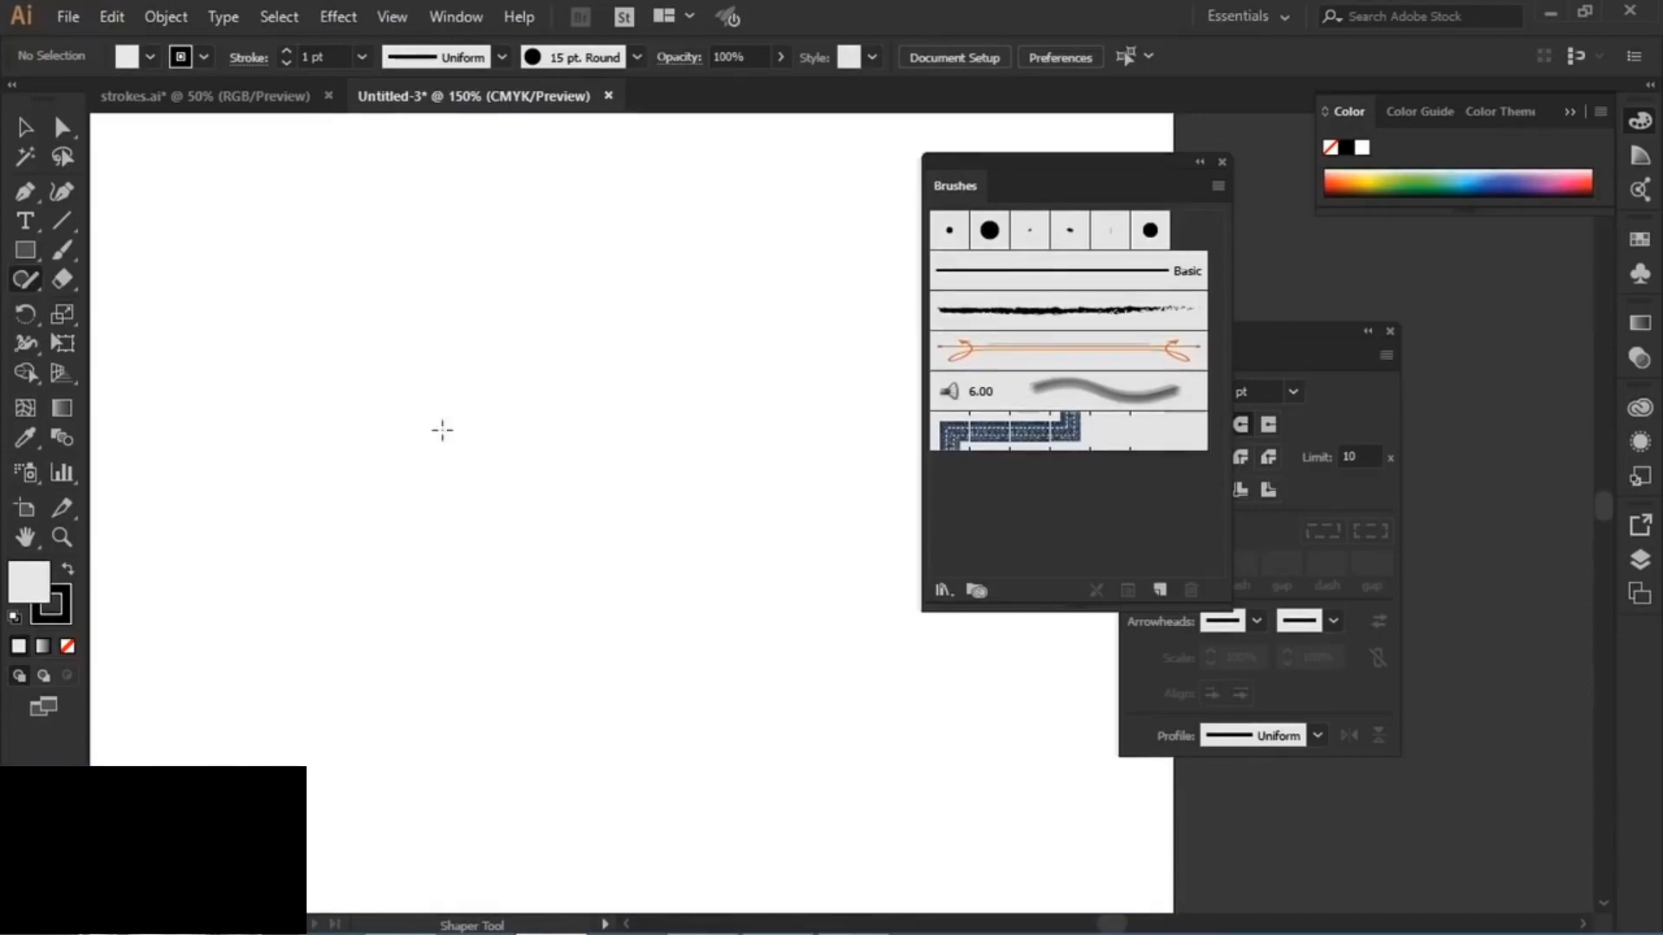
{"action": "mouse_move", "coordinate": [434, 368]}
{"action": "left_mouse_down"}
{"action": "mouse_move", "coordinate": [537, 281]}
{"action": "mouse_move", "coordinate": [595, 539]}
{"action": "mouse_move", "coordinate": [460, 612]}
{"action": "mouse_move", "coordinate": [424, 498]}
{"action": "mouse_move", "coordinate": [433, 359]}
{"action": "left_mouse_up"}
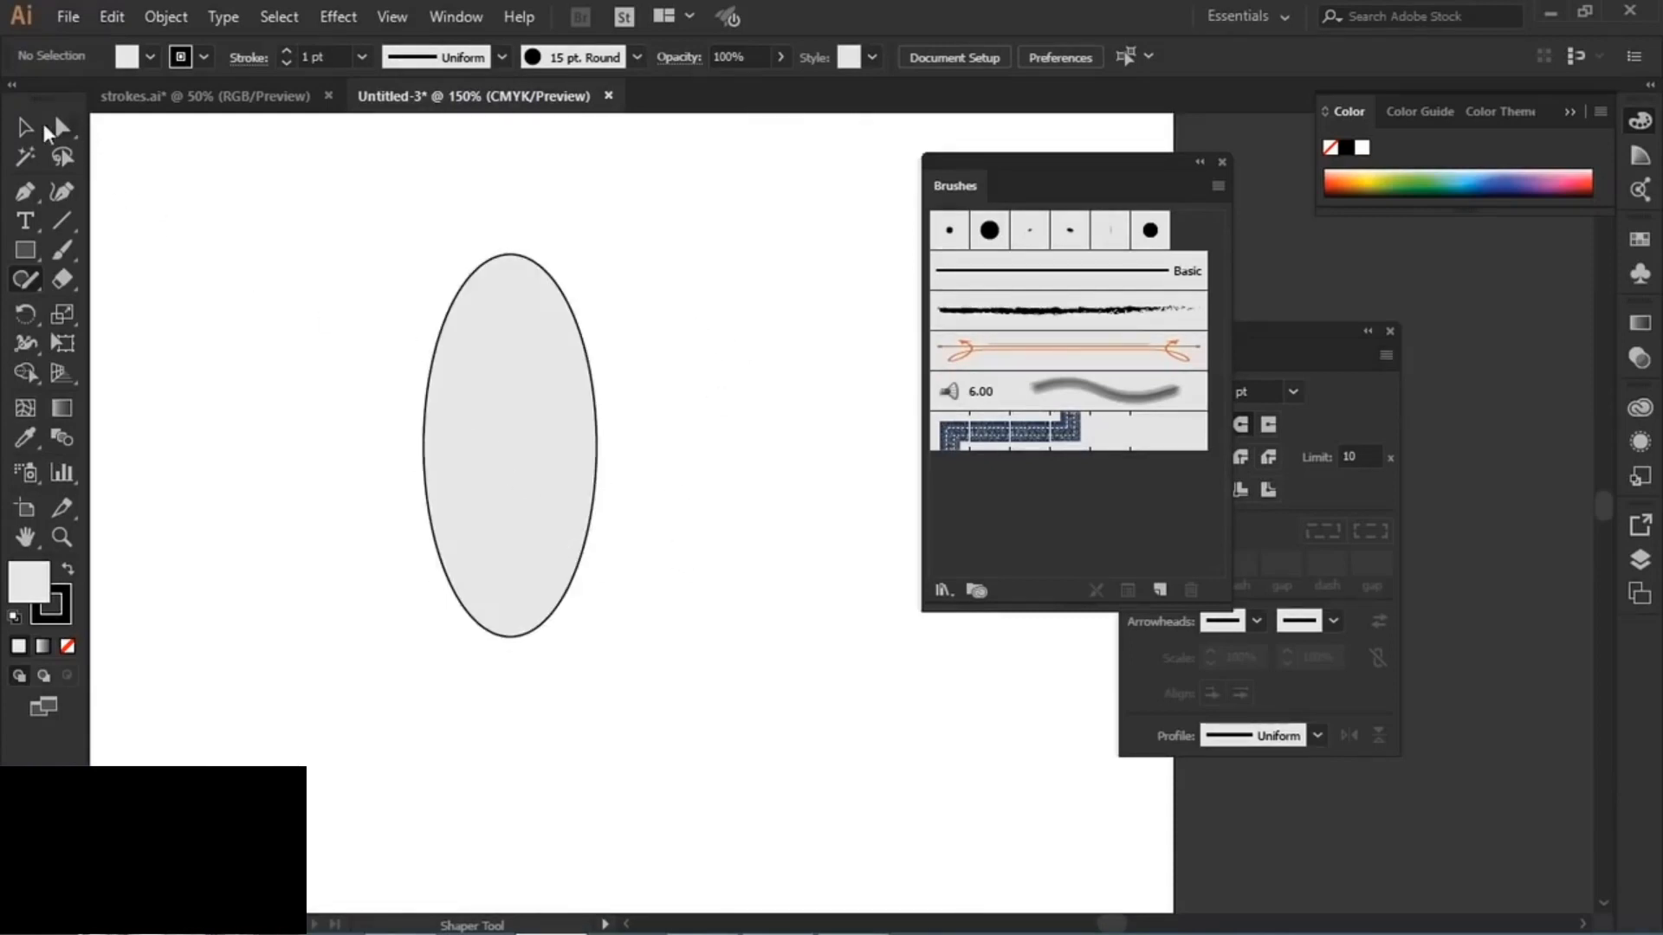
- Shift the ellipse slightly sideways and delete it
{"action": "left_click", "coordinate": [26, 127]}
{"action": "left_click_drag", "start_coordinate": [496, 326], "coordinate": [440, 320]}
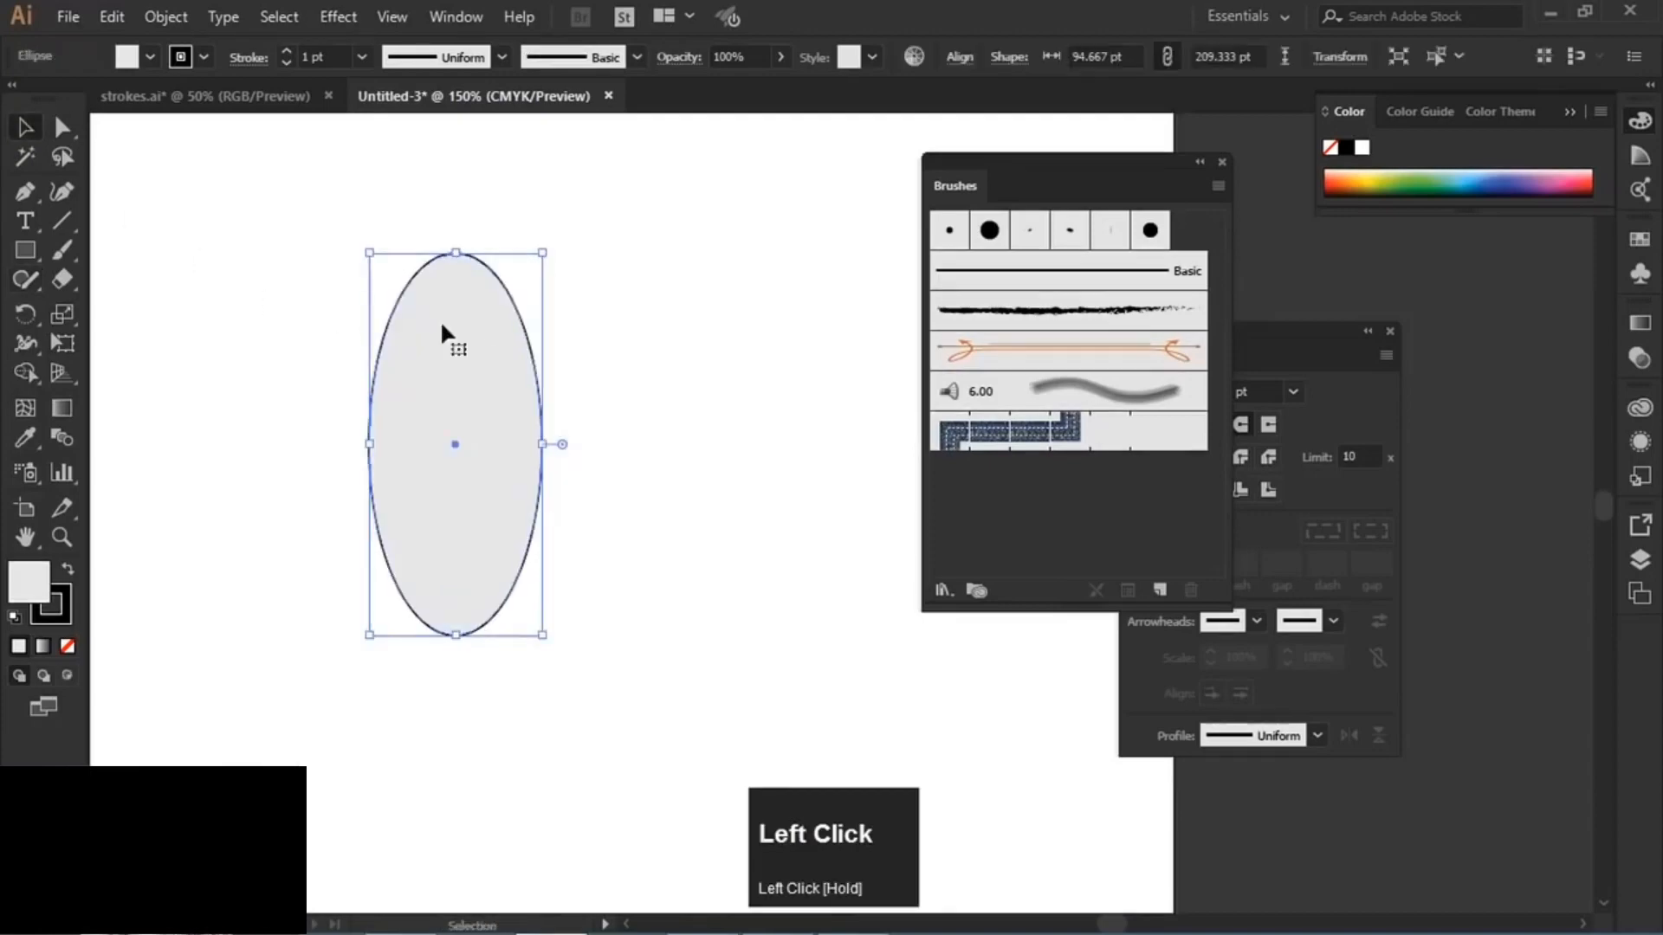
{"action": "key", "text": "Delete"}
- Draw an open arc rising from lower left to upper right with the Pen tool, using the normal tool cursor
{"action": "left_click_drag", "start_coordinate": [35, 277], "coordinate": [162, 403]}
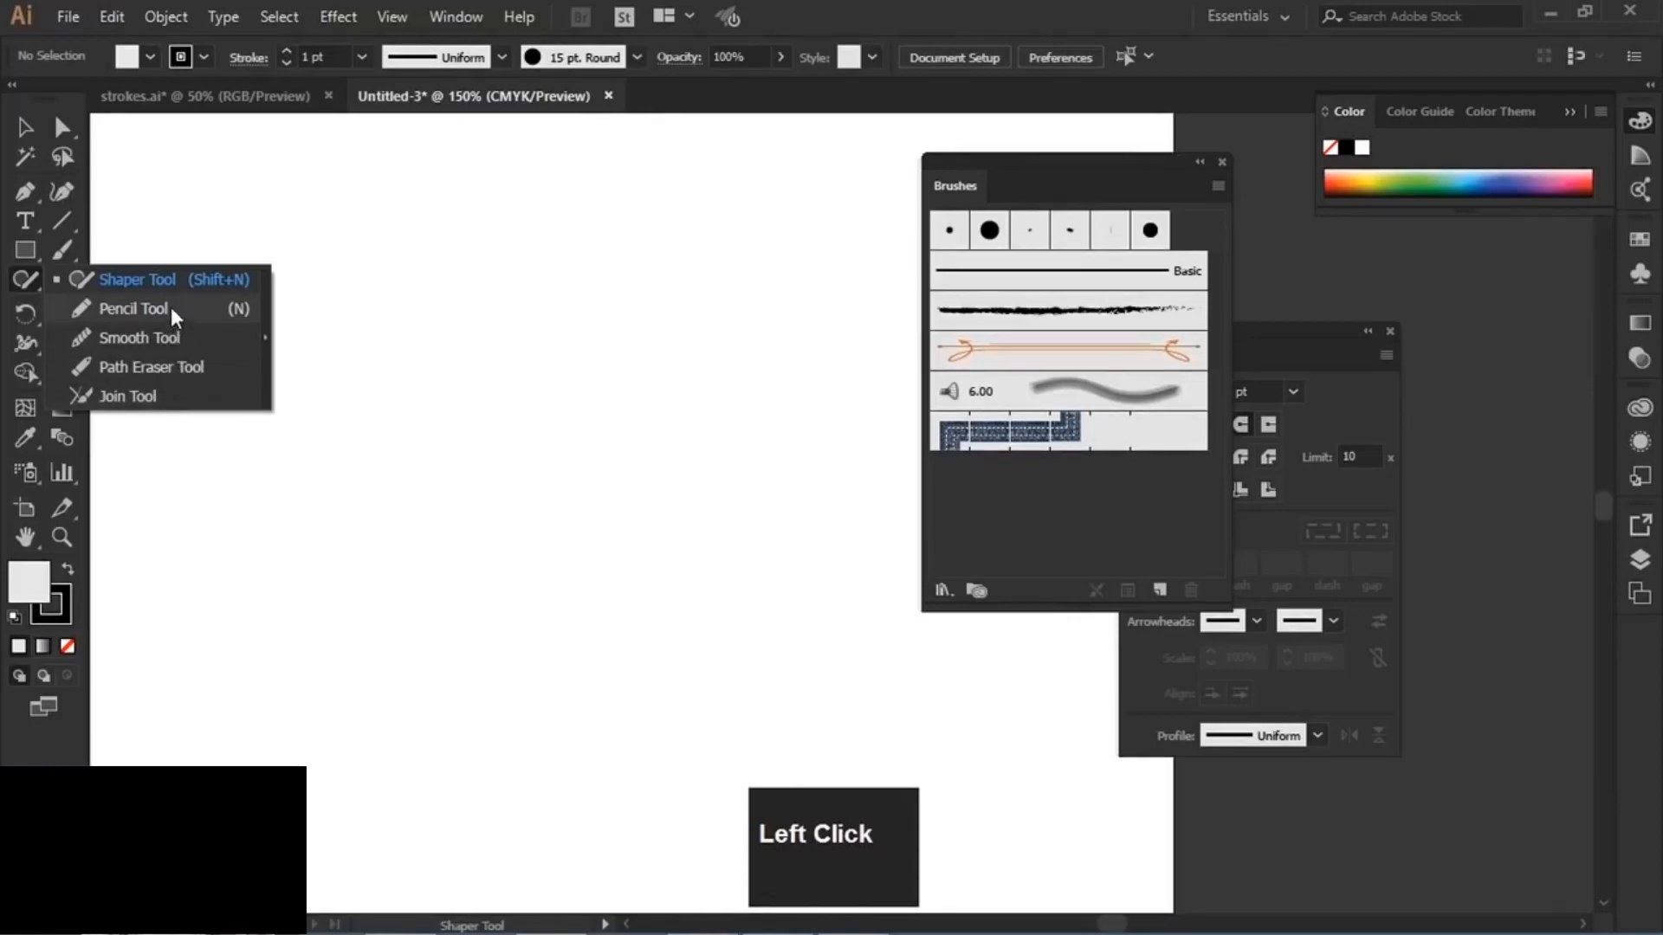
{"action": "left_click", "coordinate": [27, 195]}
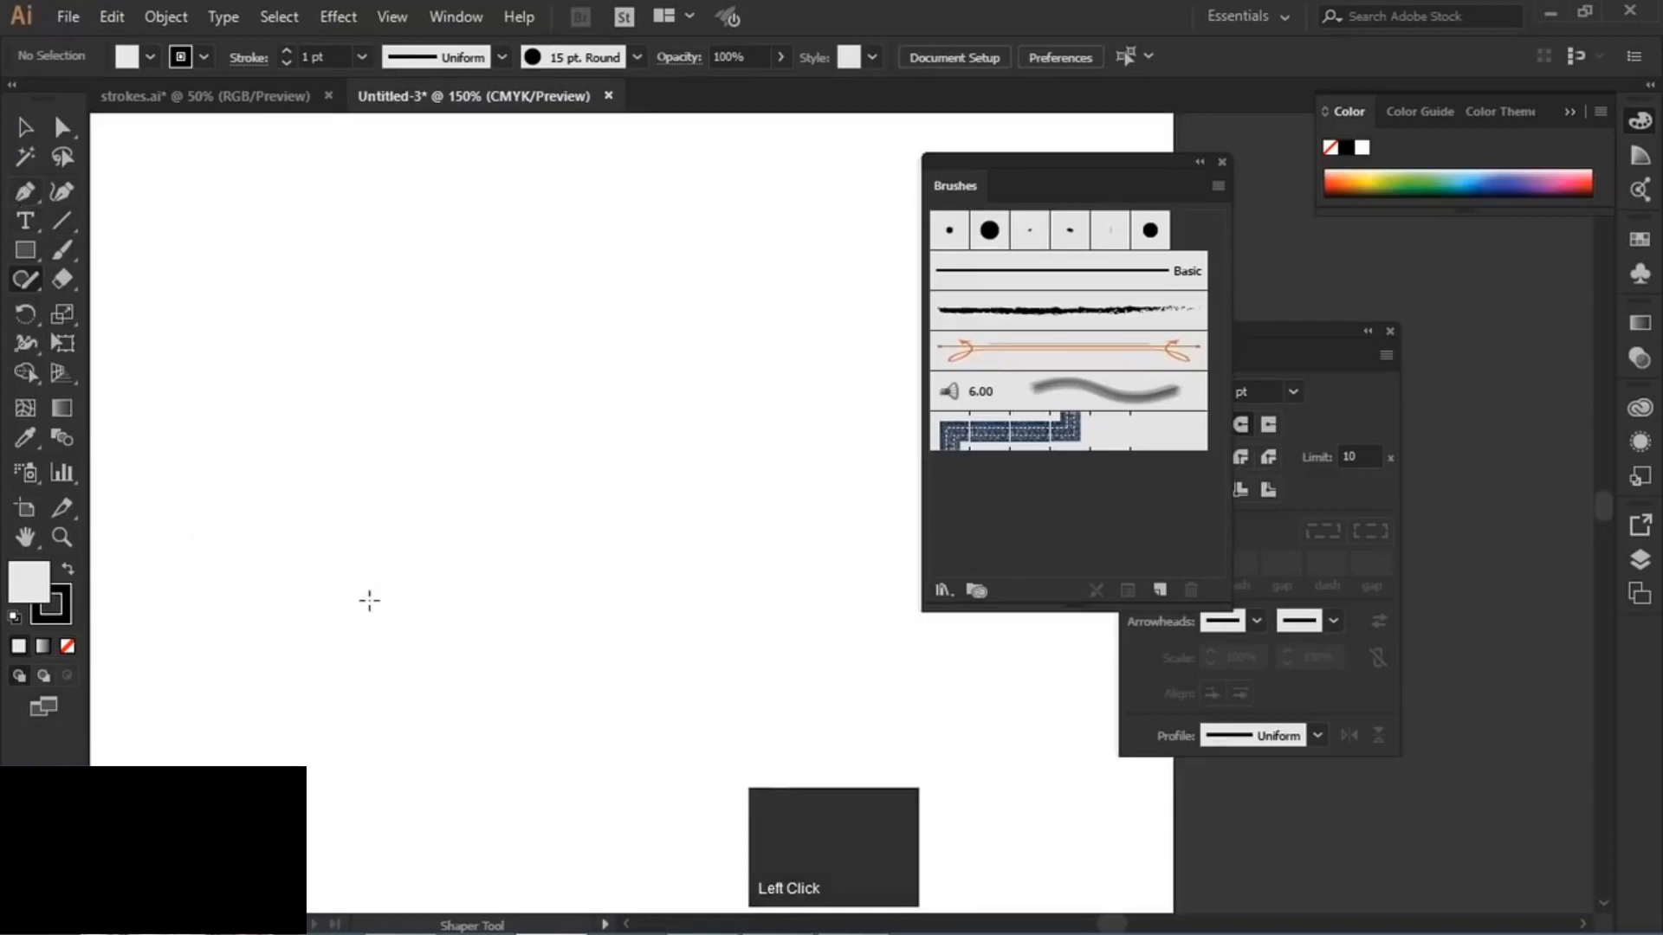
{"action": "key", "text": "Caps_Lock"}
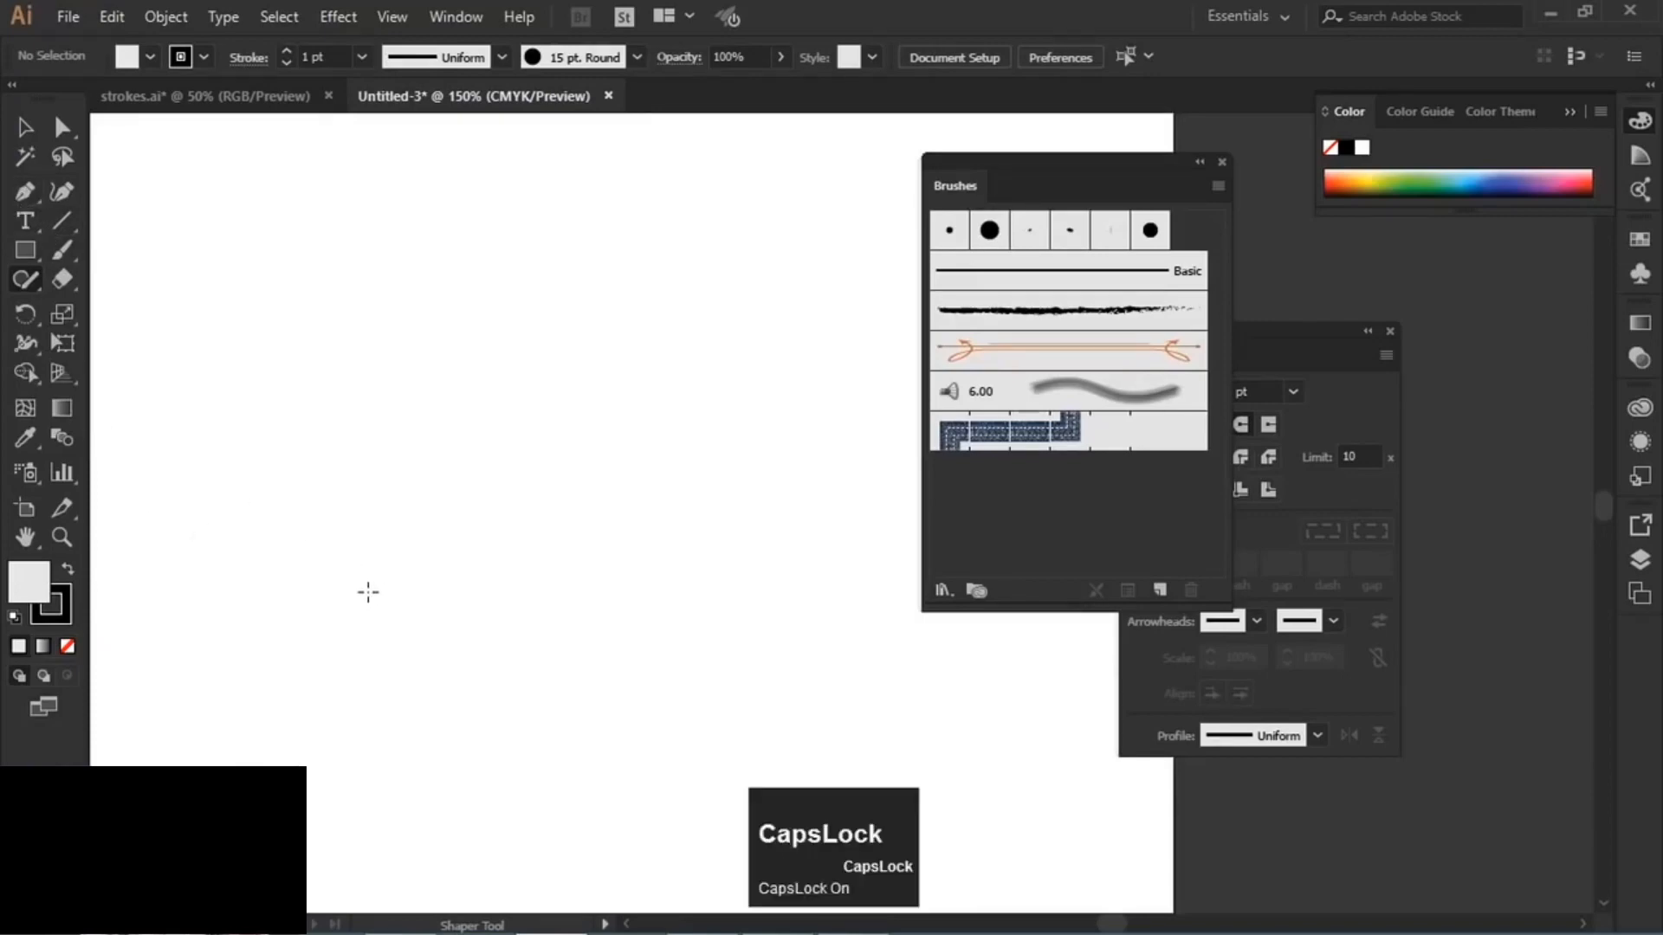
{"action": "left_click", "coordinate": [25, 192]}
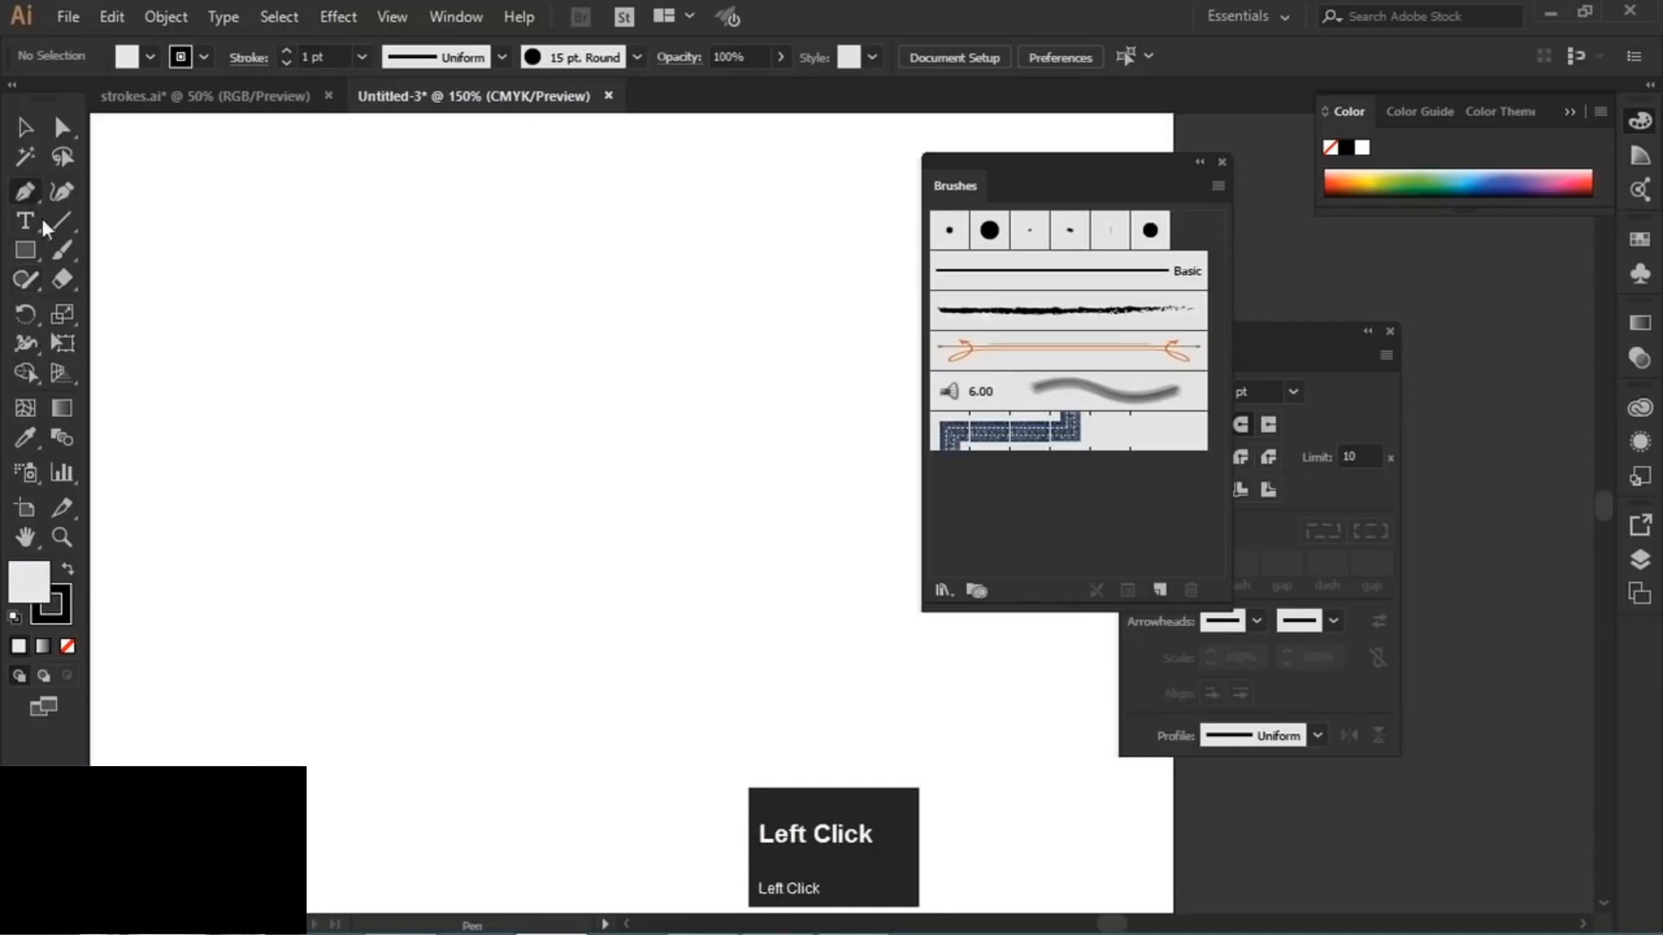
{"action": "left_click", "coordinate": [348, 633]}
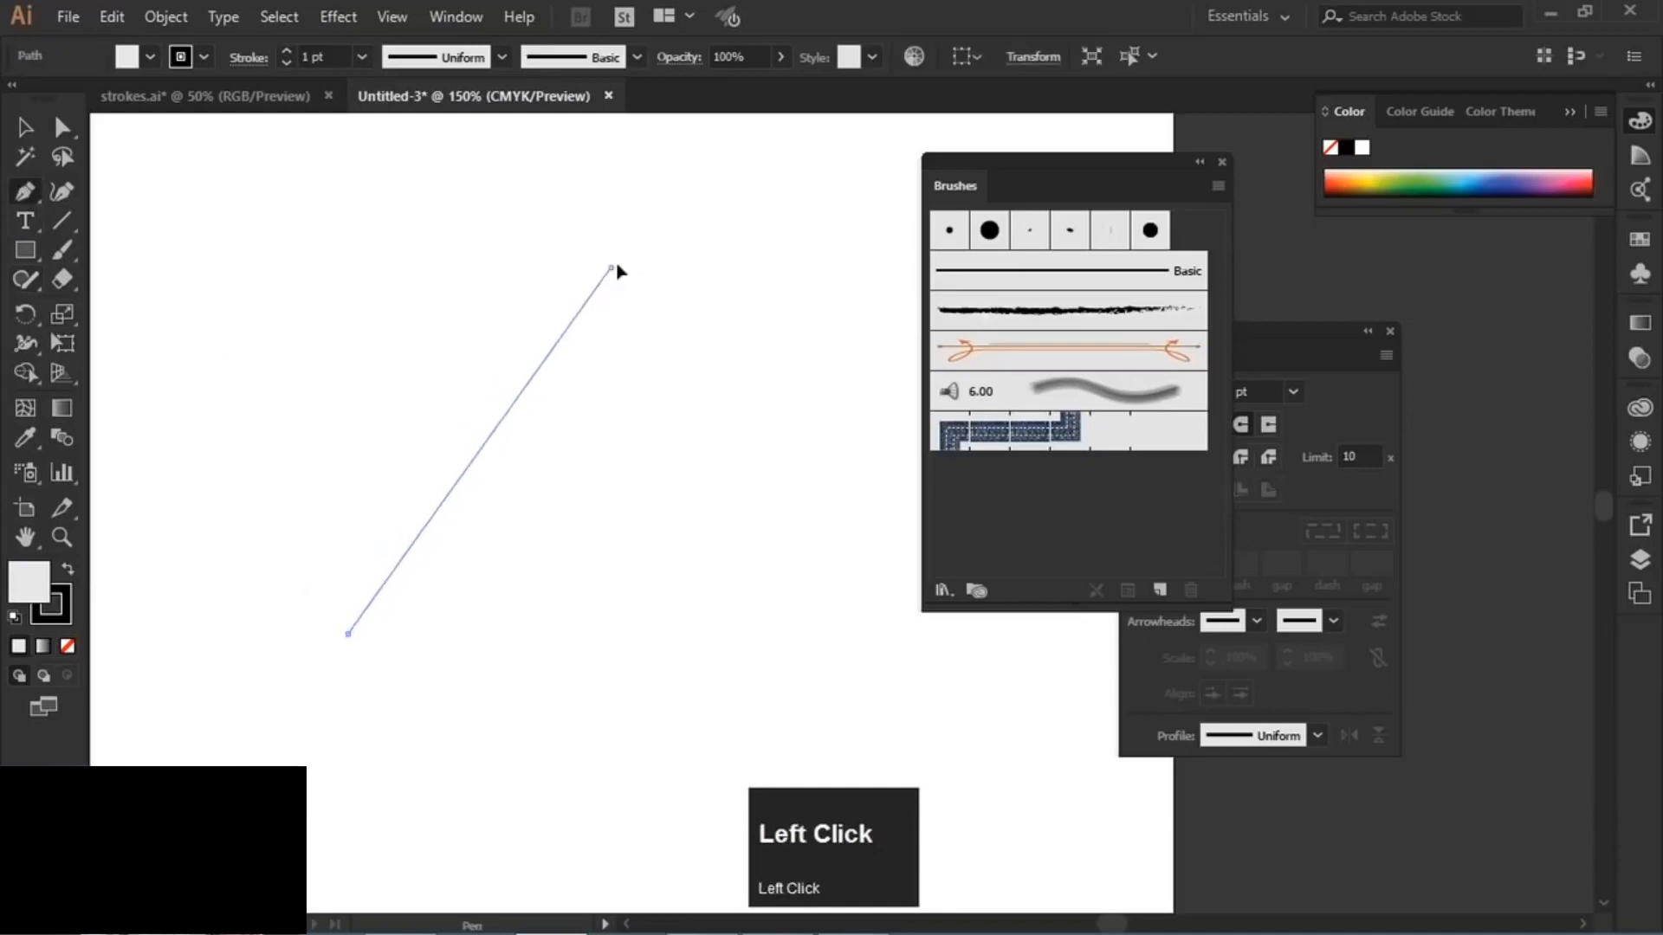
{"action": "left_click_drag", "start_coordinate": [614, 267], "coordinate": [849, 345]}
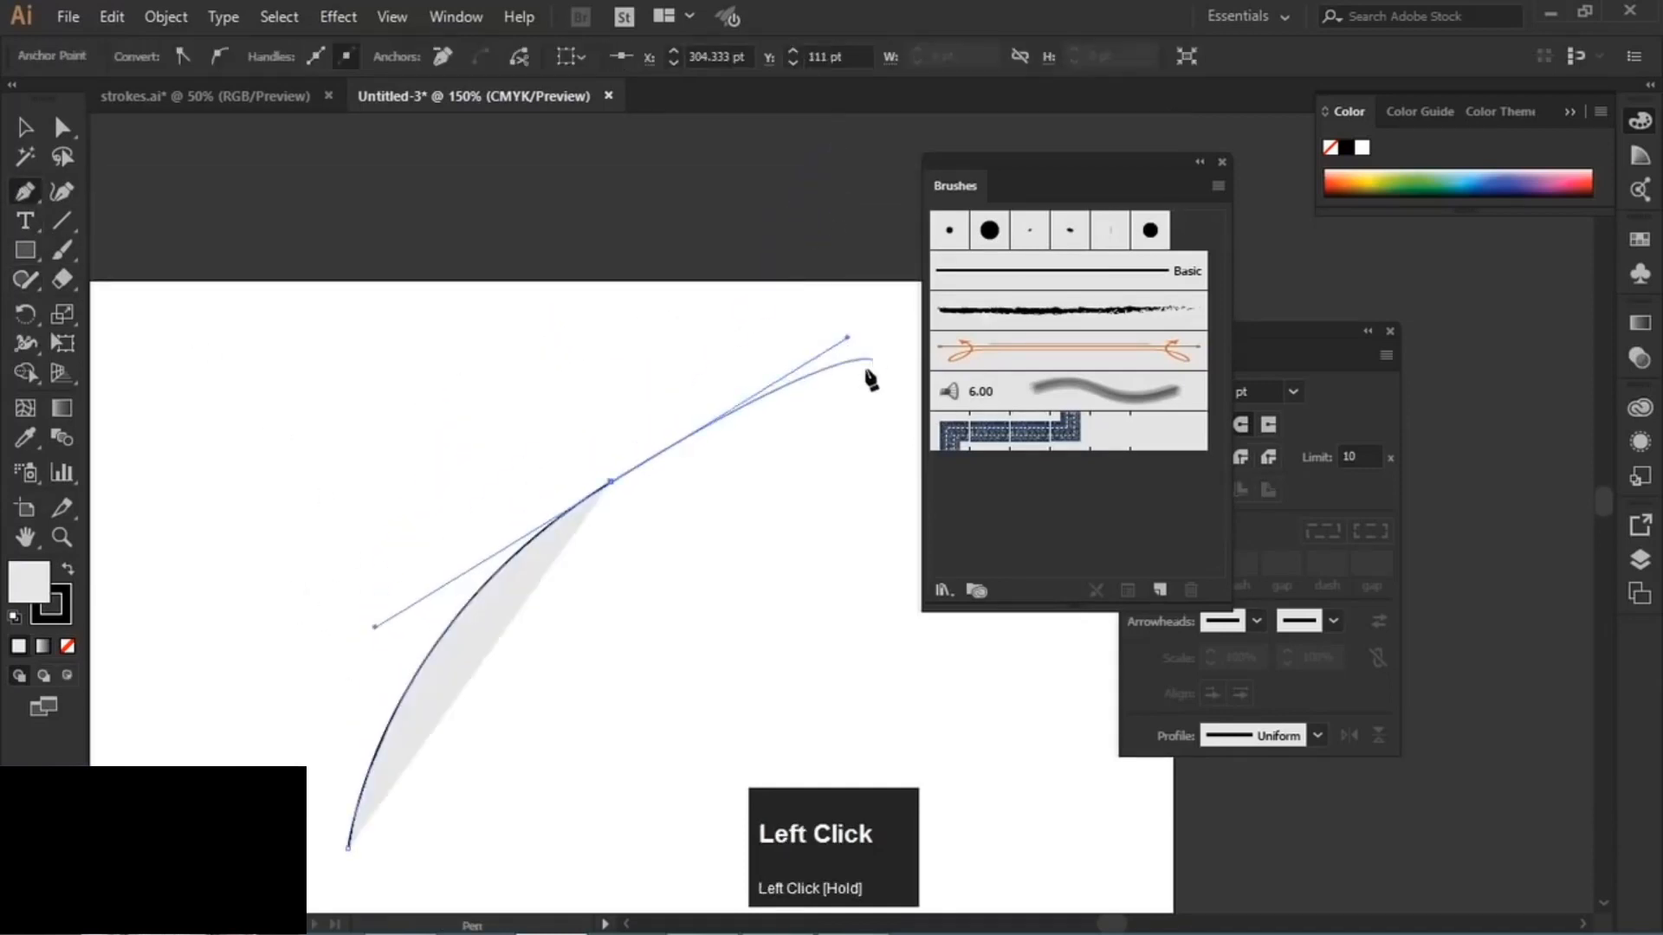
{"action": "key", "text": "space"}
{"action": "left_click_drag", "start_coordinate": [728, 575], "coordinate": [650, 371]}
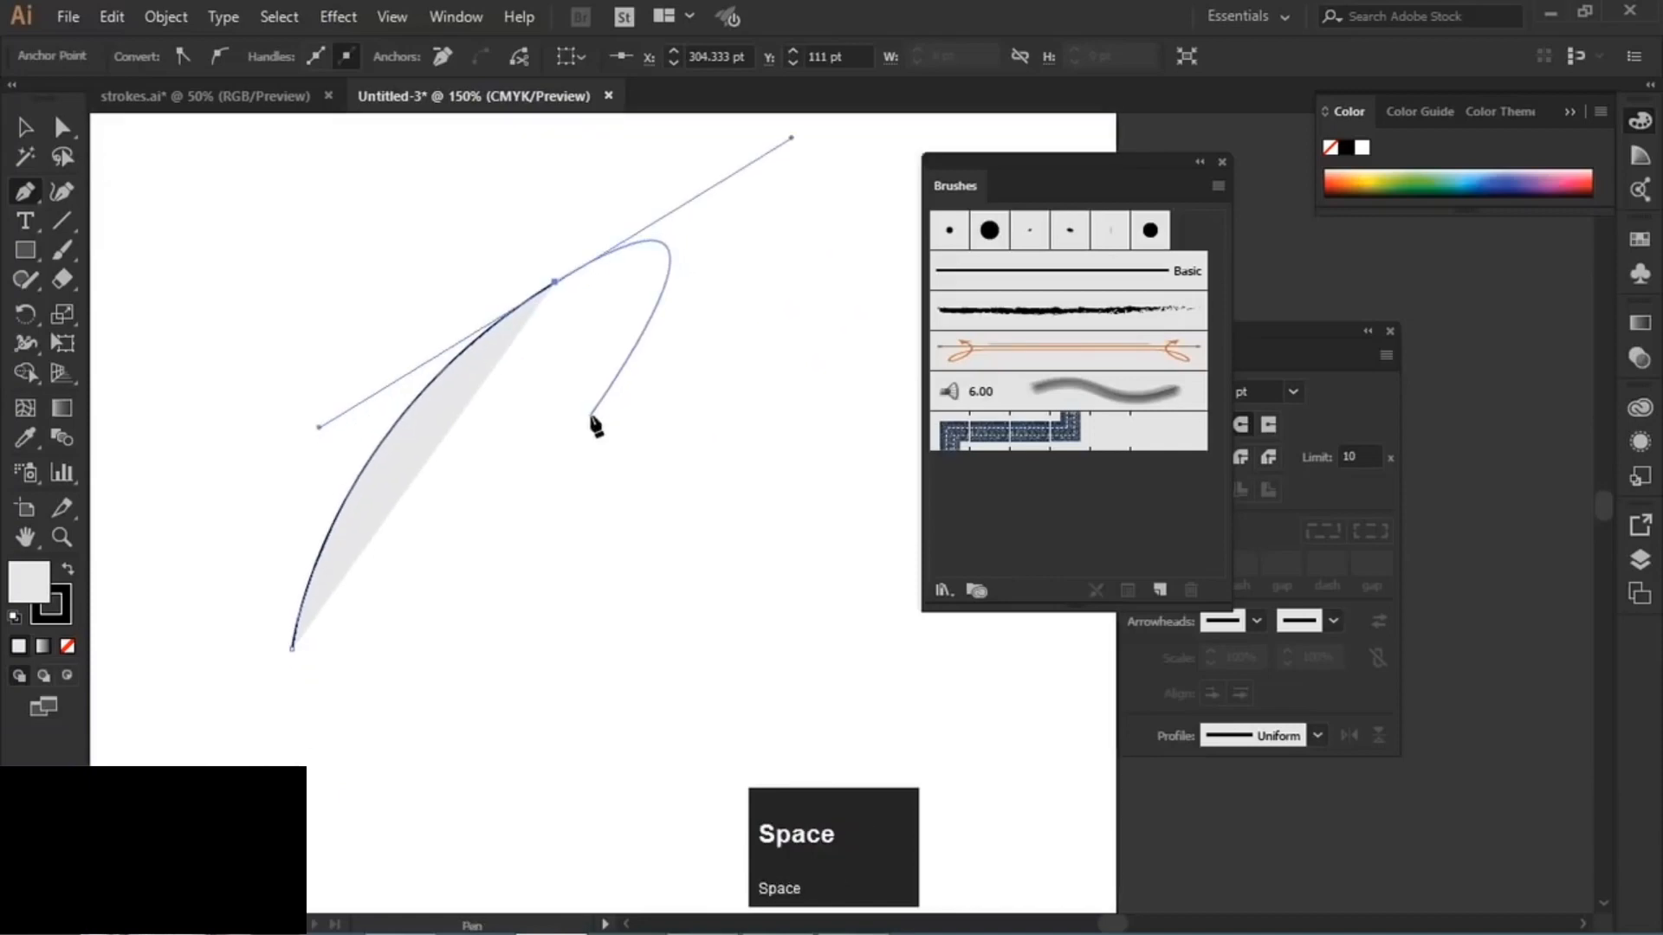
{"action": "left_click", "coordinate": [693, 394], "text": "ctrl"}
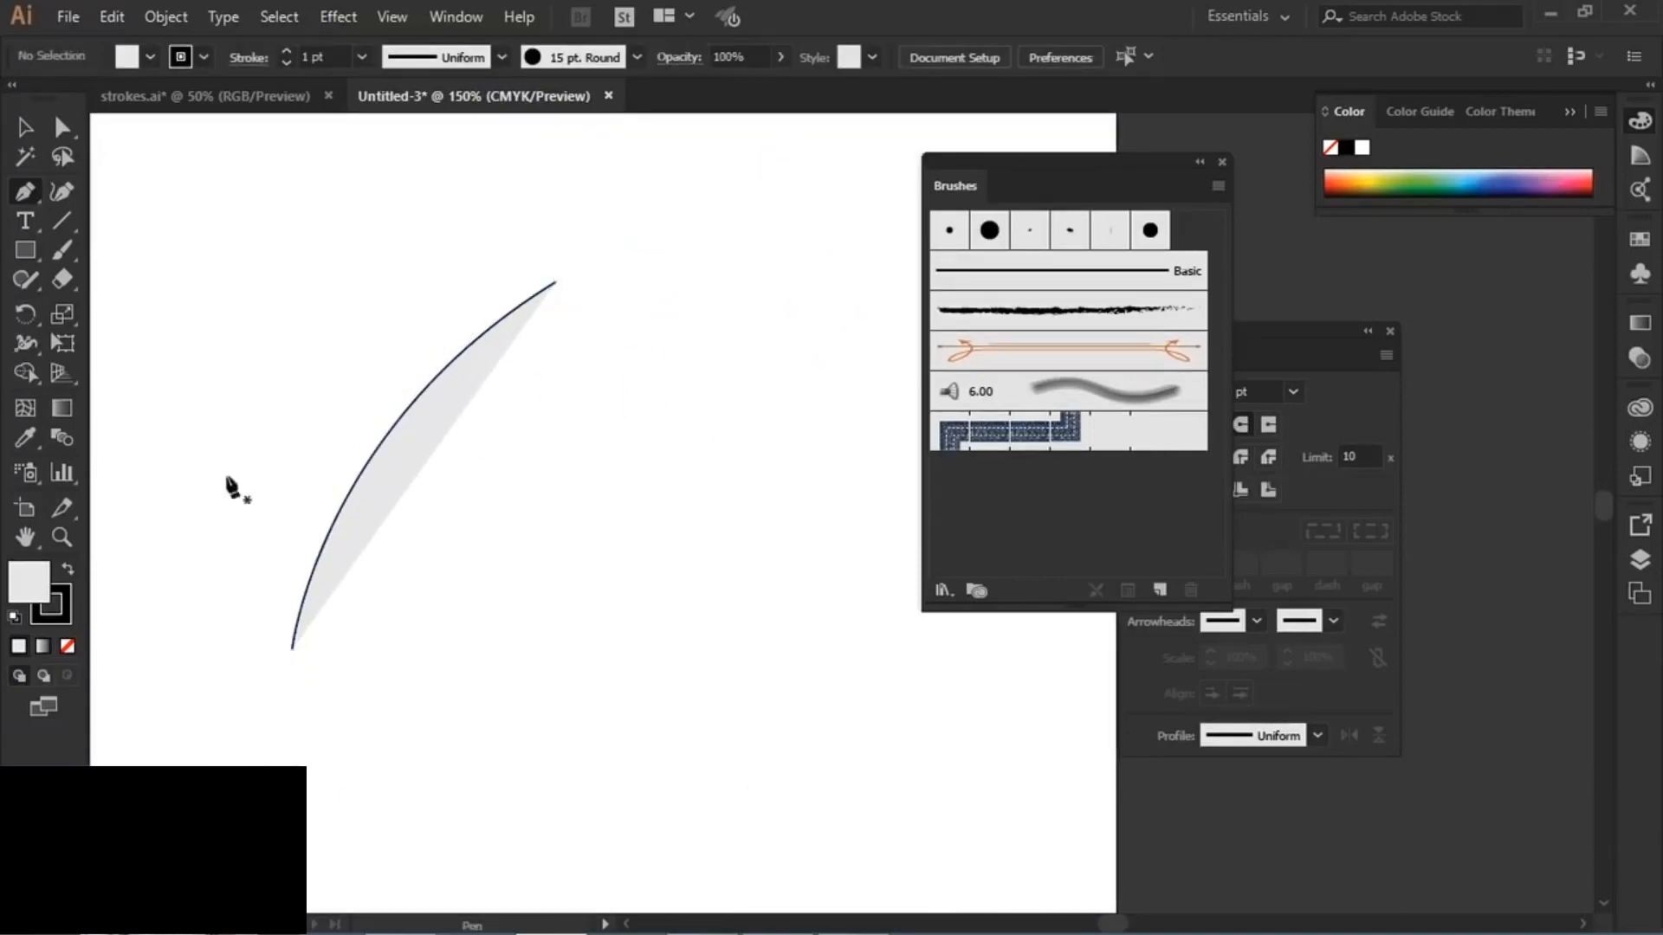
- Select the arc and set its fill to none, keeping the black stroke
{"action": "left_click_drag", "start_coordinate": [260, 380], "coordinate": [464, 613]}
{"action": "key", "text": "ctrl+z"}
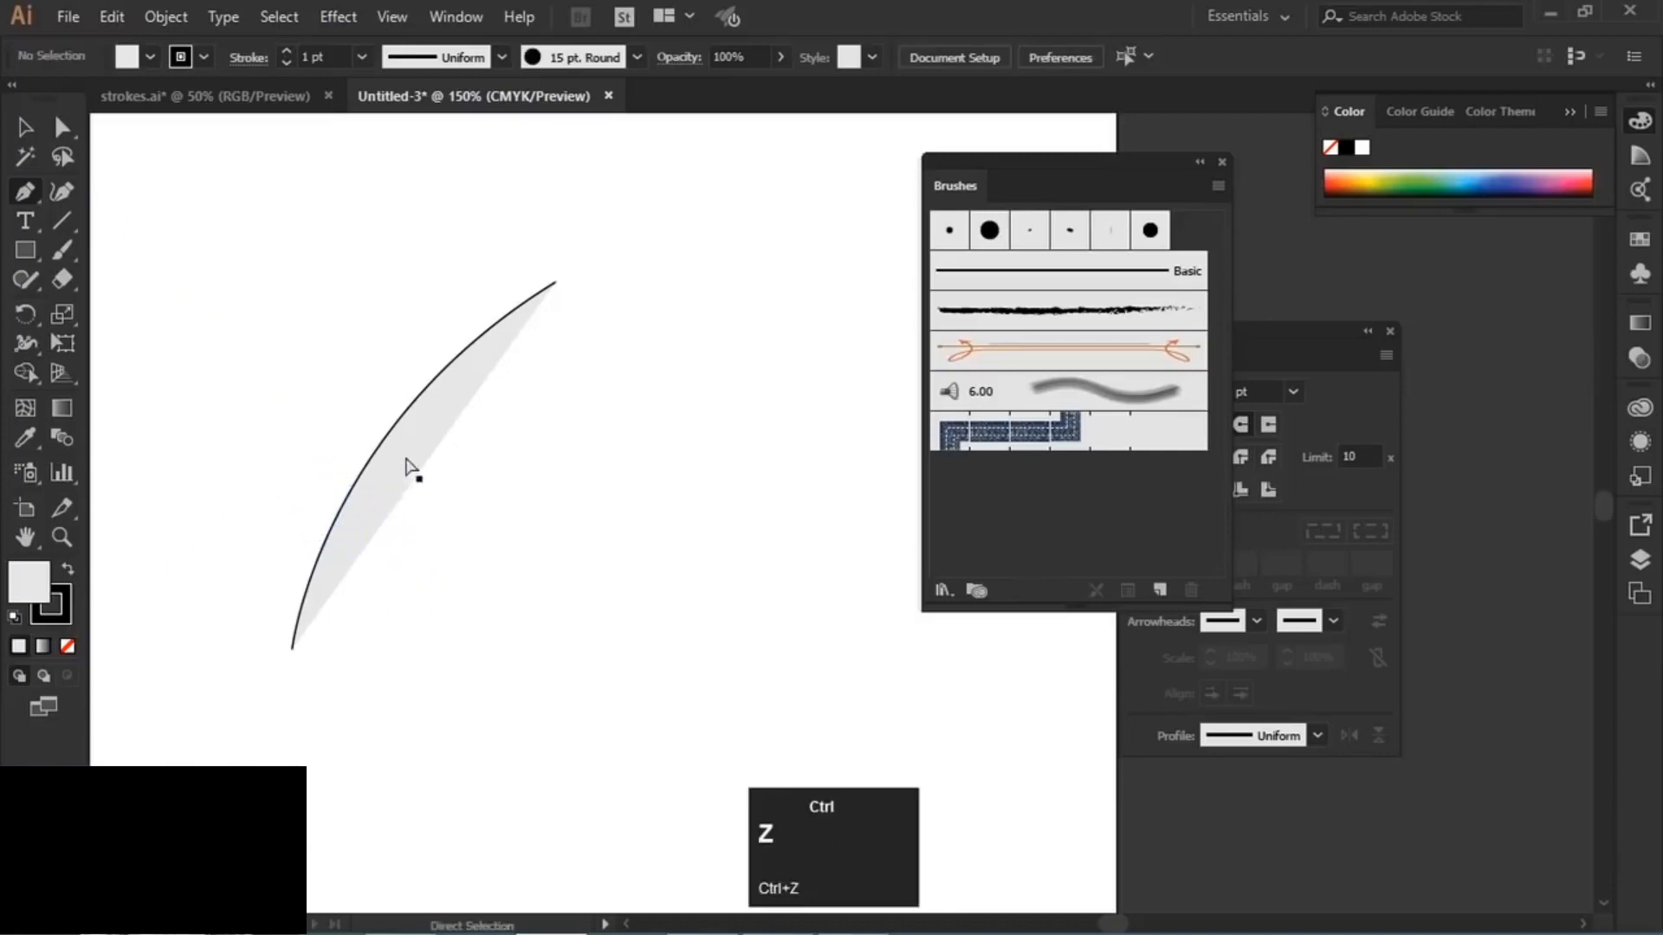
{"action": "left_click", "coordinate": [438, 459], "text": "ctrl"}
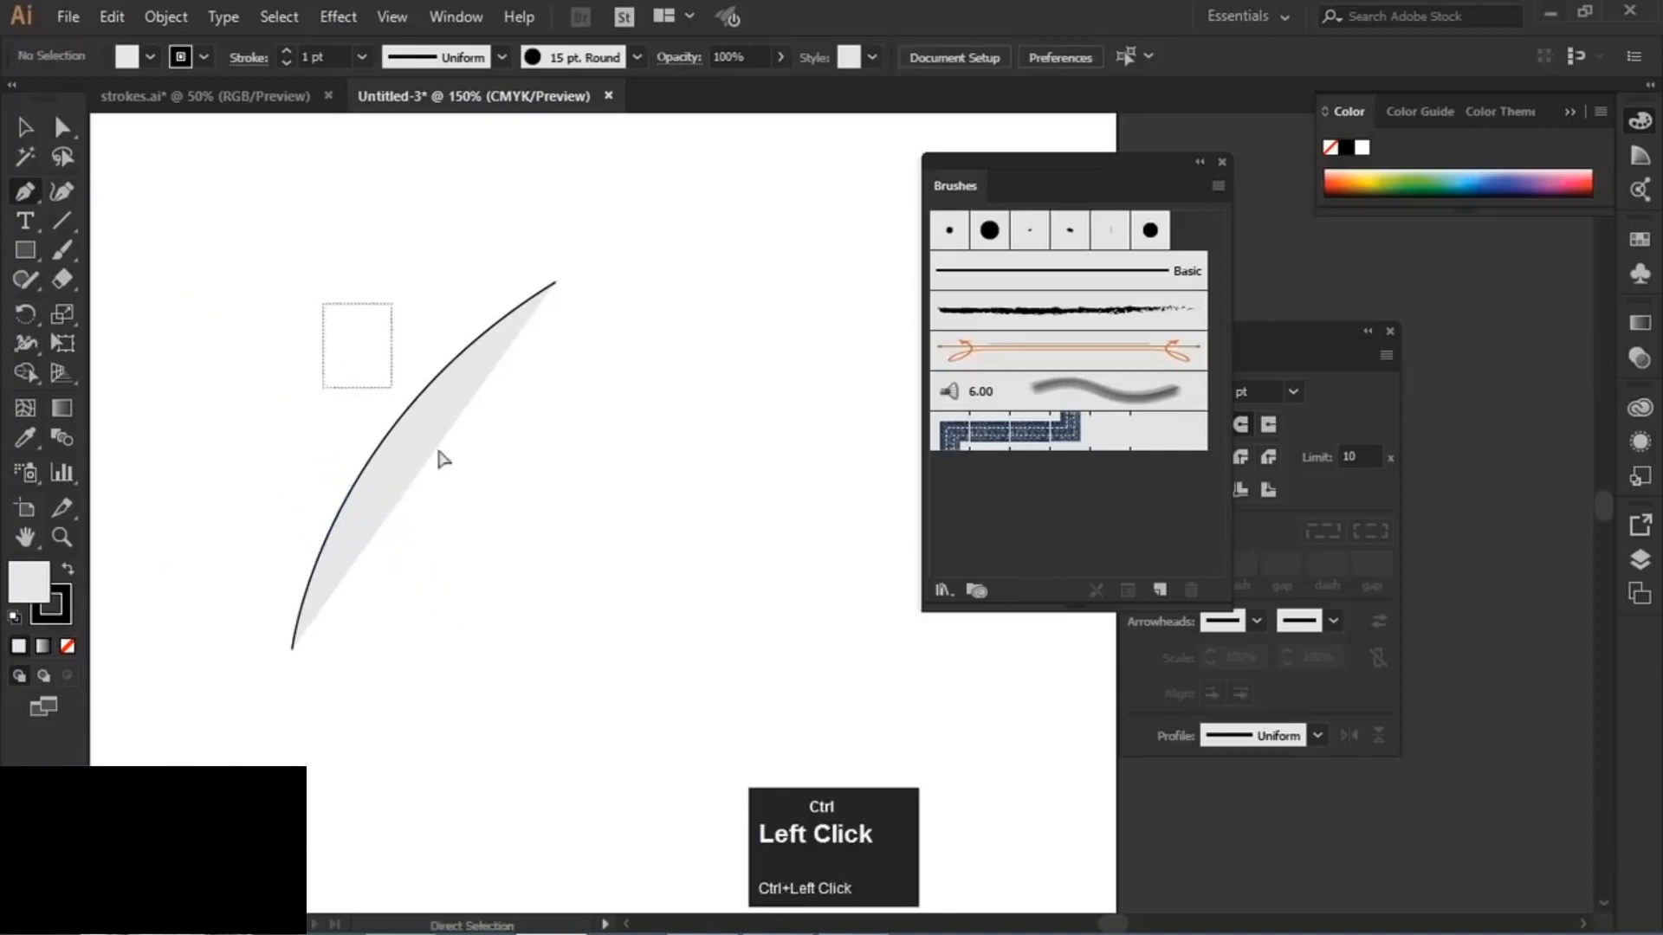
{"action": "left_click", "coordinate": [67, 646]}
{"action": "left_click", "coordinate": [419, 494], "text": "ctrl"}
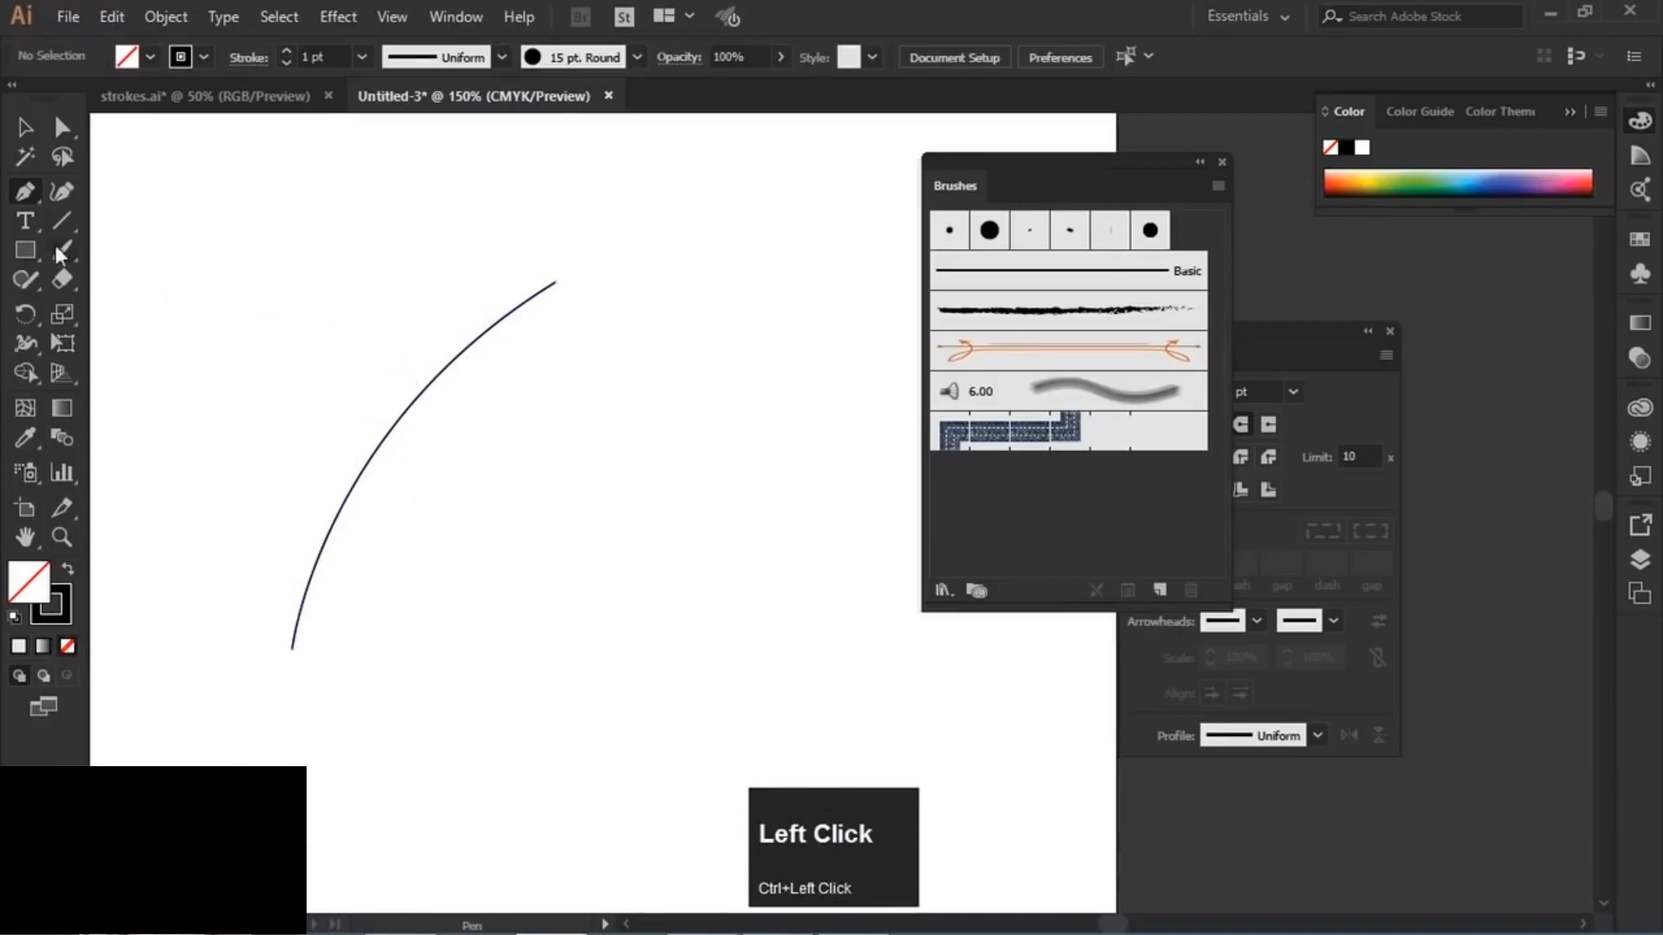
- Draw a second Pen tool arc that crosses the first near its upper end and curves down to the lower right
{"action": "left_click", "coordinate": [434, 252]}
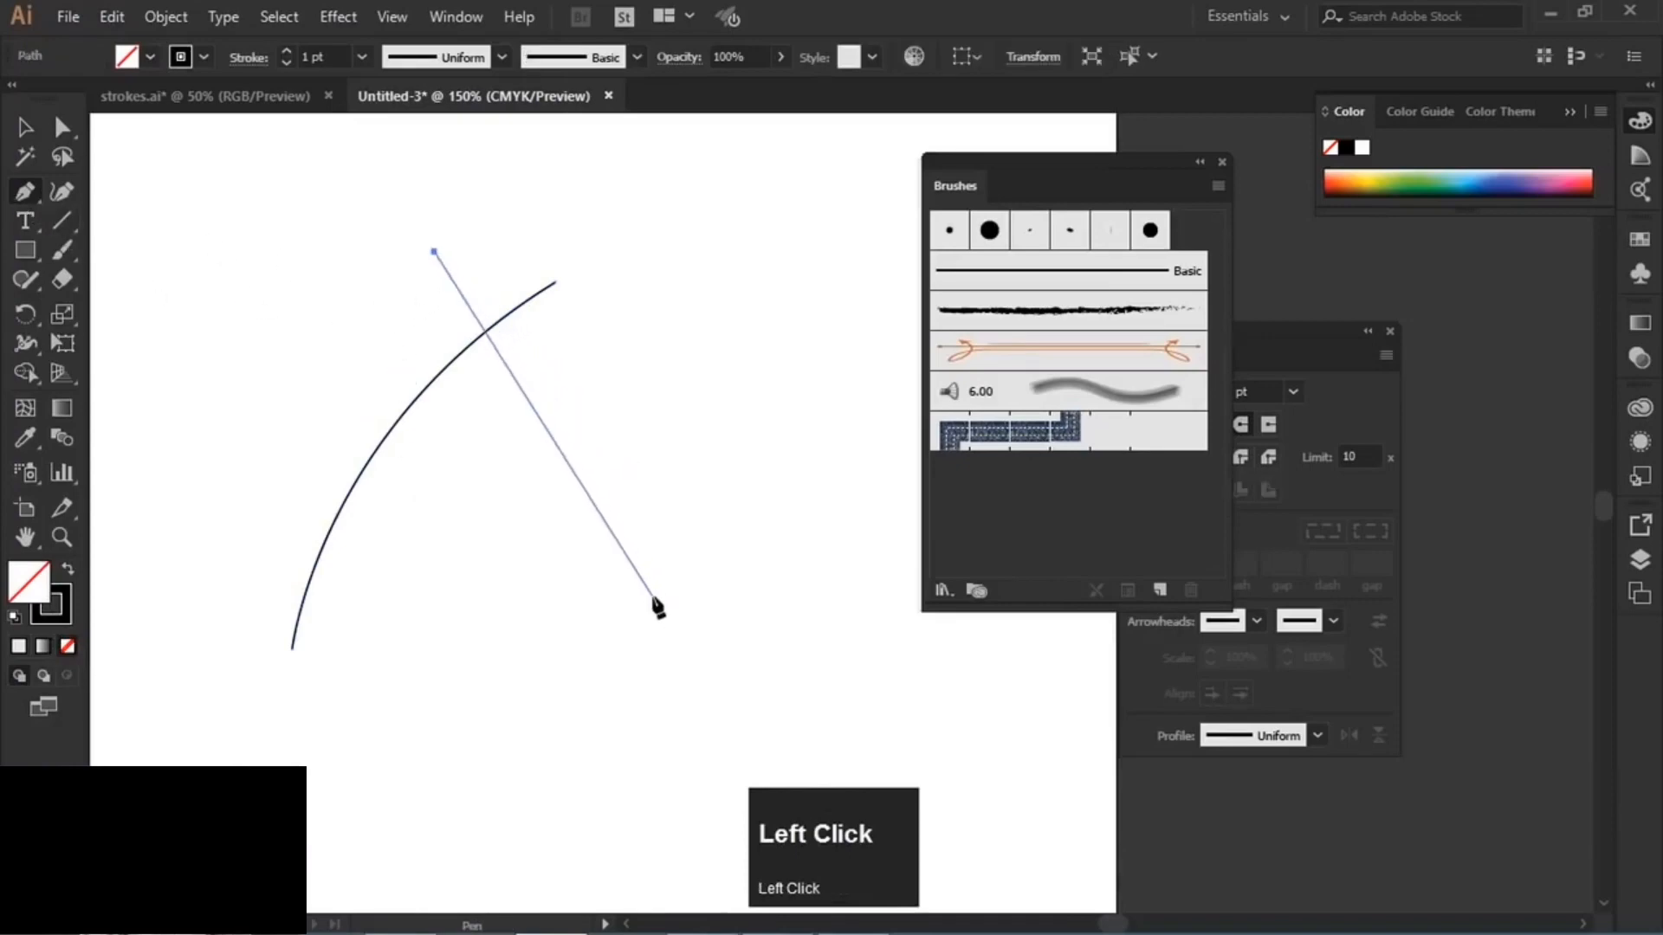
{"action": "mouse_move", "coordinate": [693, 688]}
{"action": "left_mouse_down"}
{"action": "mouse_move", "coordinate": [712, 794]}
{"action": "mouse_move", "coordinate": [696, 905]}
{"action": "mouse_move", "coordinate": [694, 693]}
{"action": "left_mouse_up"}
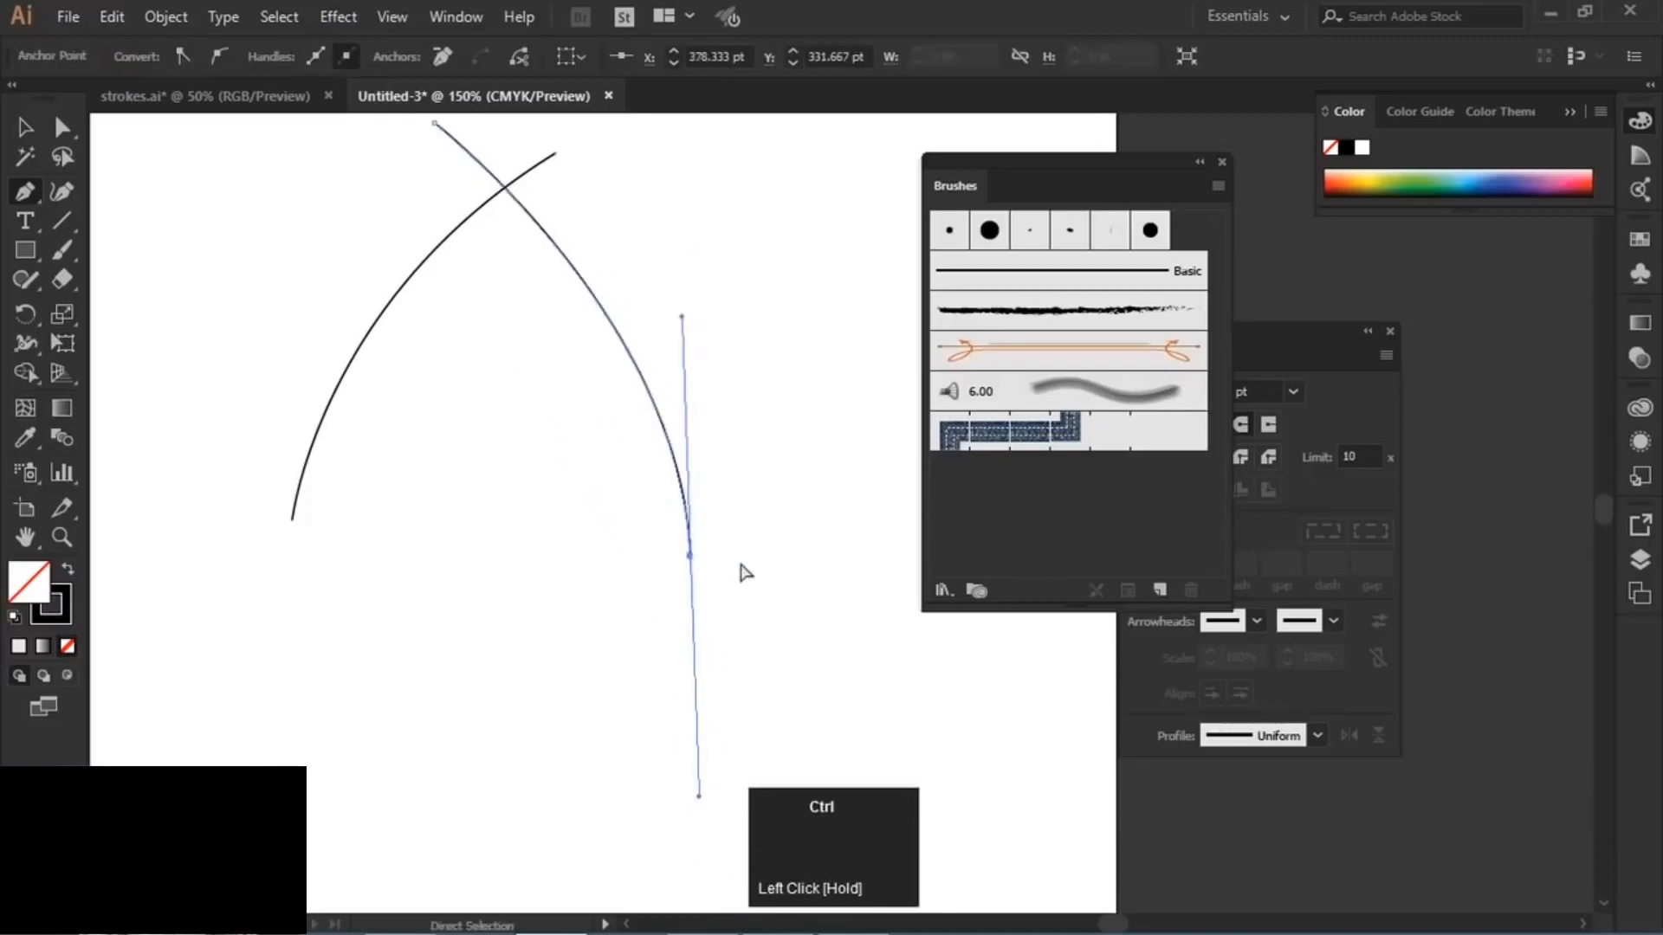
{"action": "left_click", "coordinate": [786, 502], "text": "ctrl"}
- Draw a shallow third arc with the Pen tool across the lower ends of both curves, forming a rounded triangle with overshooting corners
{"action": "left_click", "coordinate": [766, 457]}
{"action": "left_click_drag", "start_coordinate": [232, 470], "coordinate": [309, 355]}
{"action": "key", "text": "ctrl"}
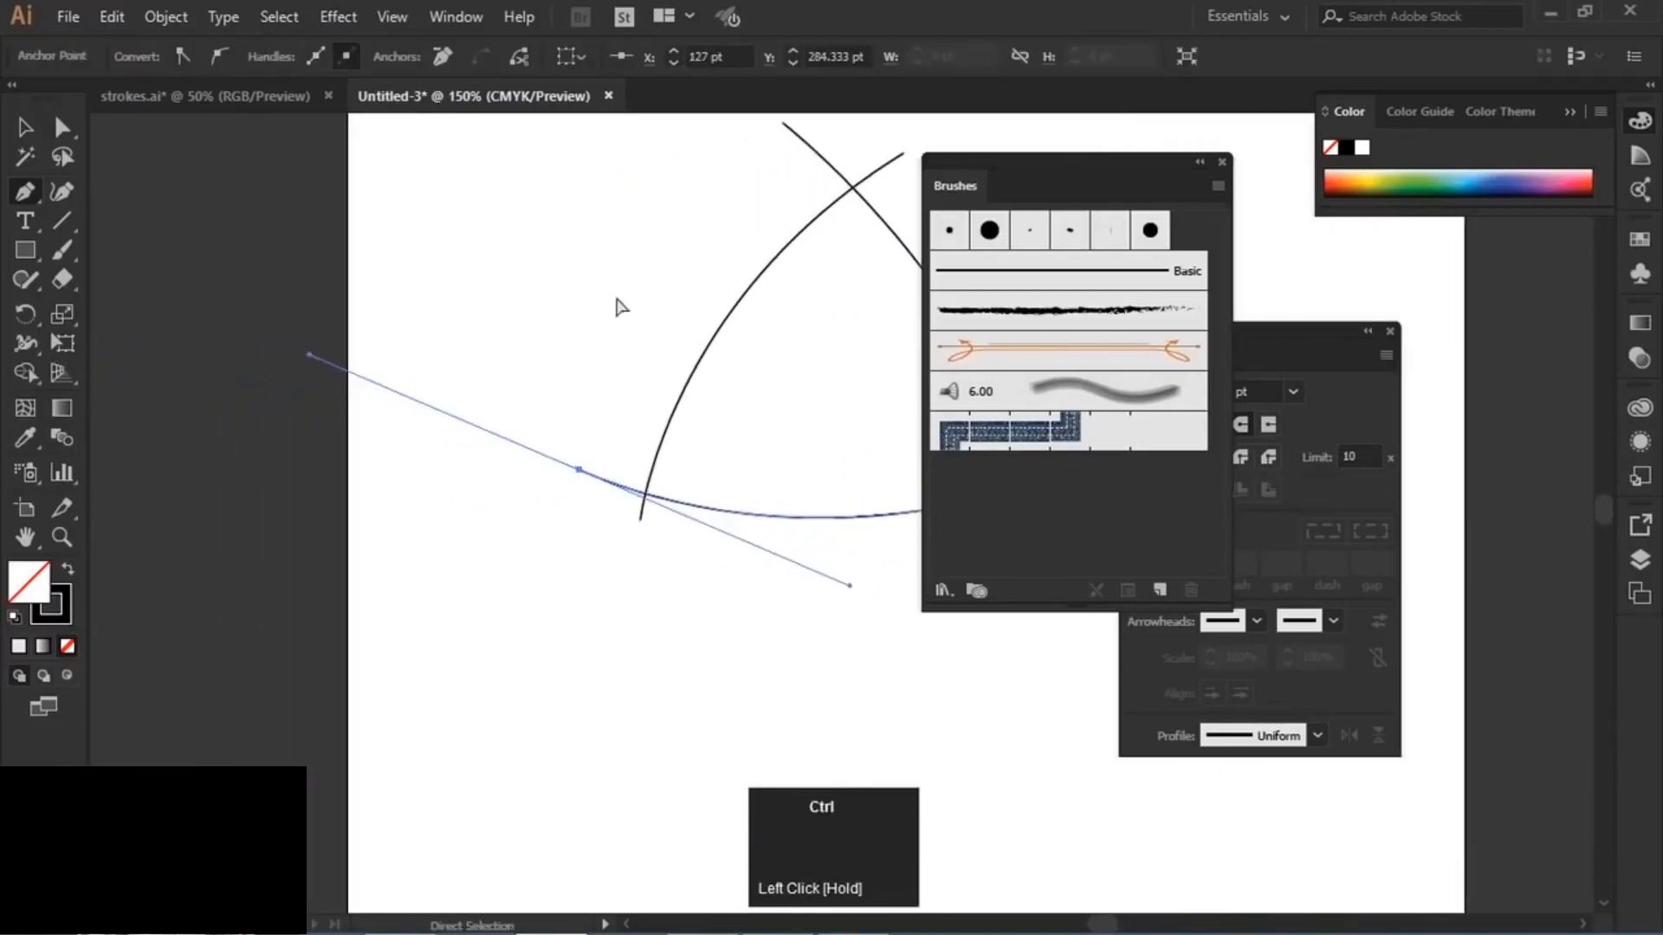
{"action": "key", "text": "space"}
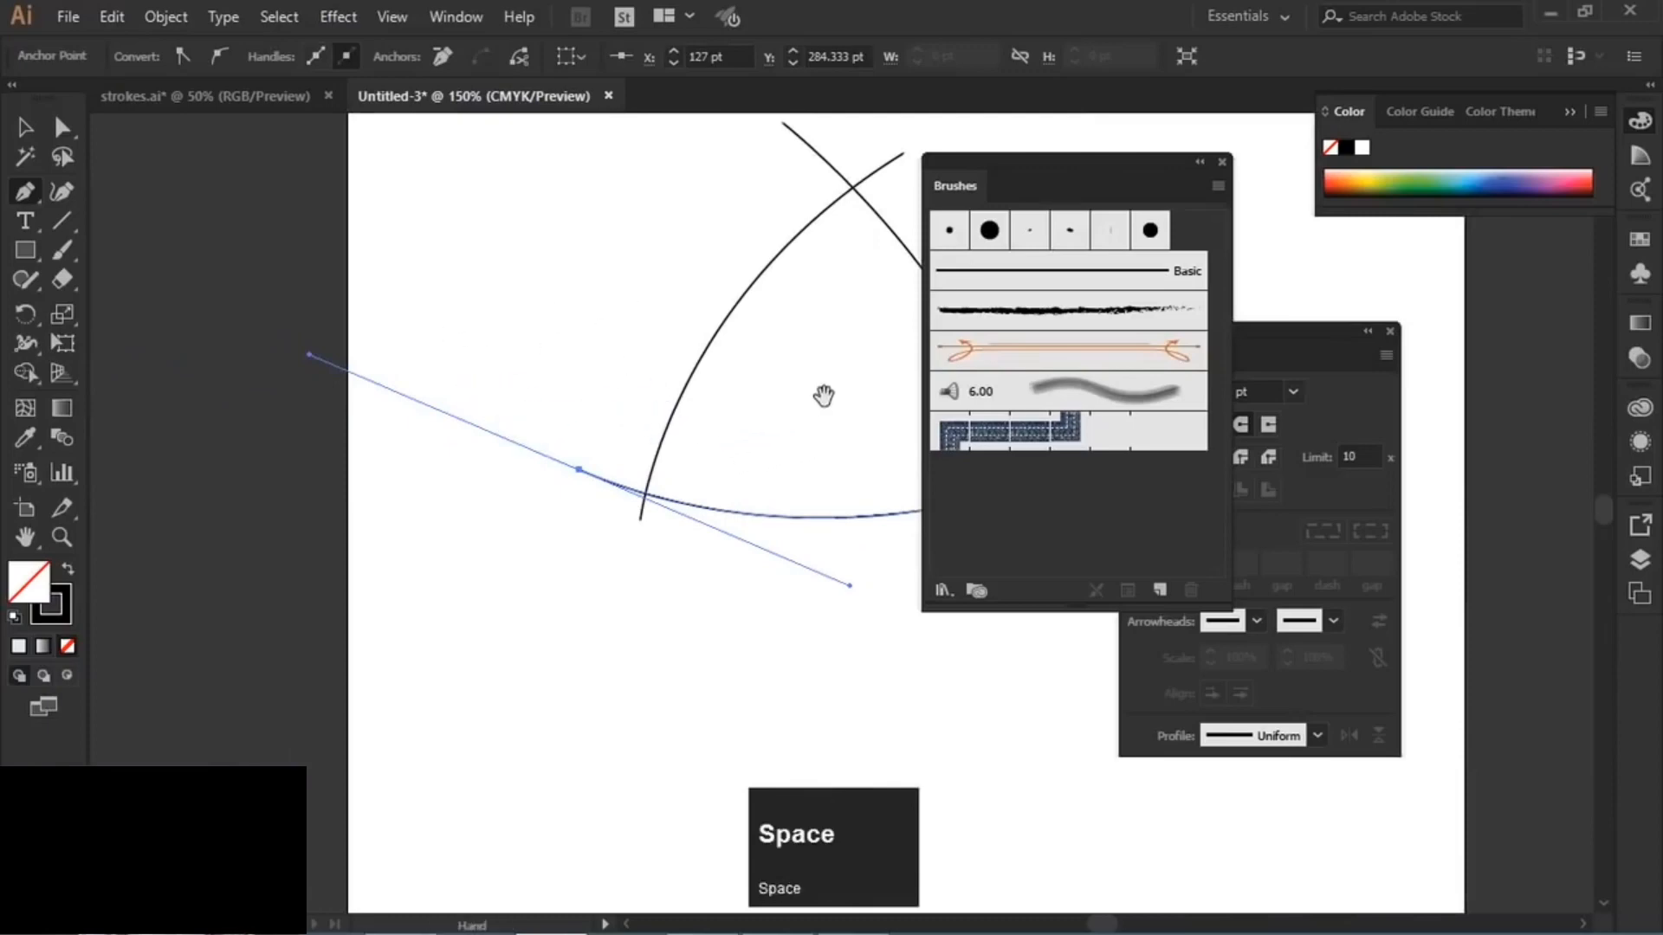
{"action": "left_click_drag", "start_coordinate": [823, 394], "coordinate": [541, 440]}
{"action": "key", "text": "ctrl"}
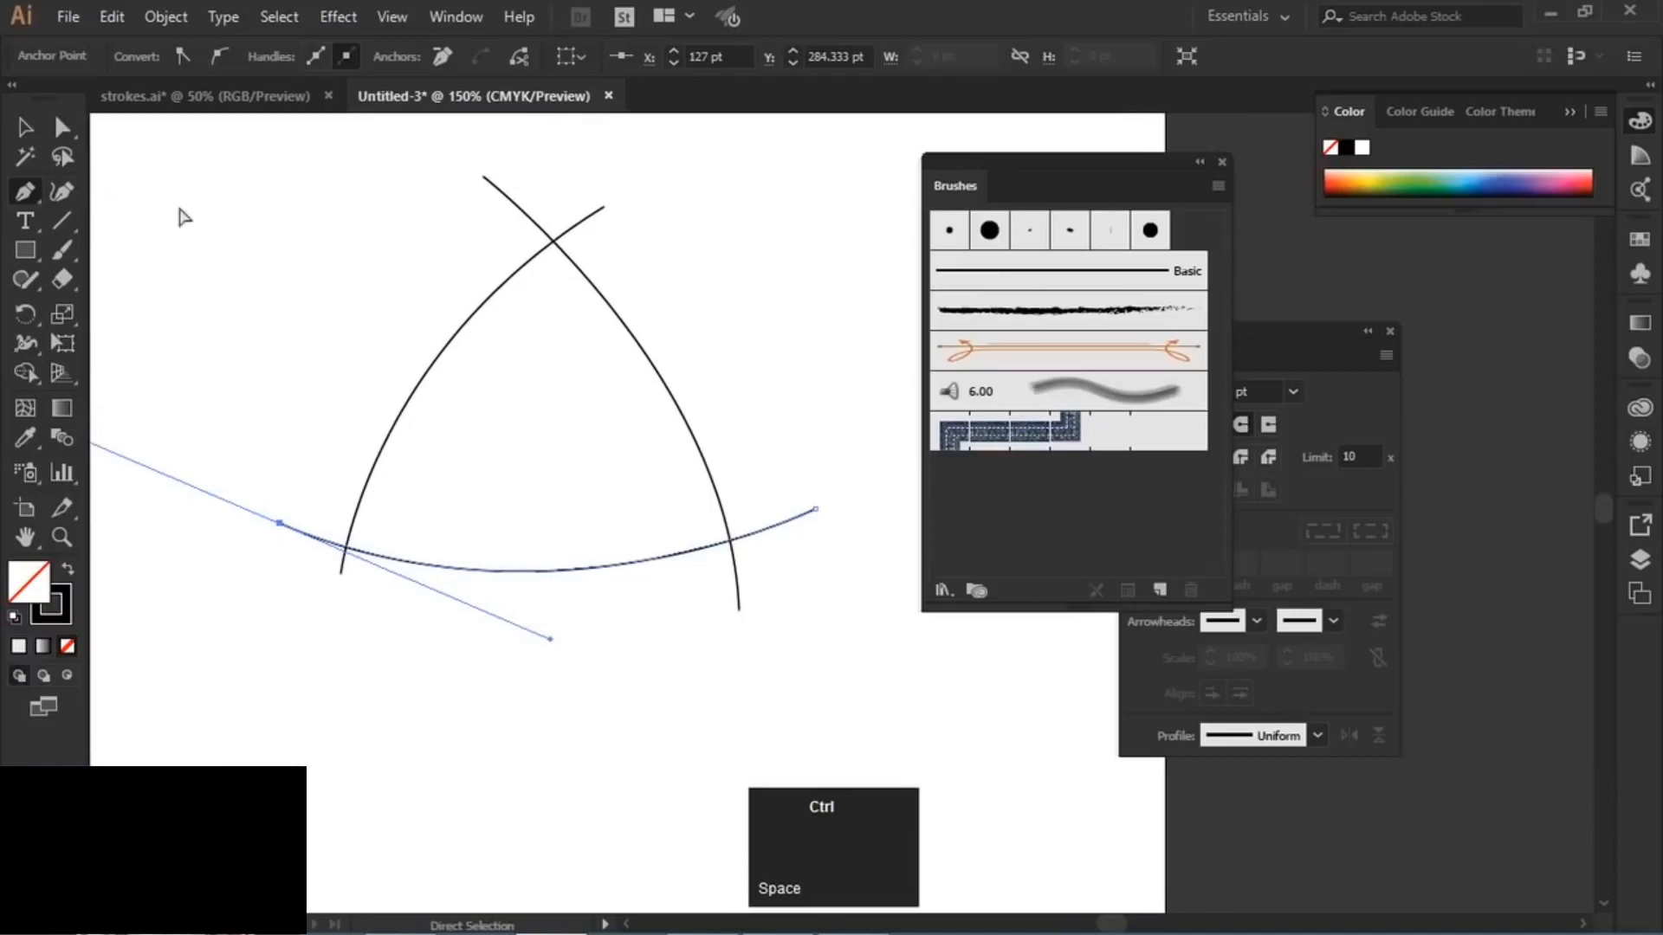
{"action": "left_click", "coordinate": [324, 354], "text": "ctrl"}
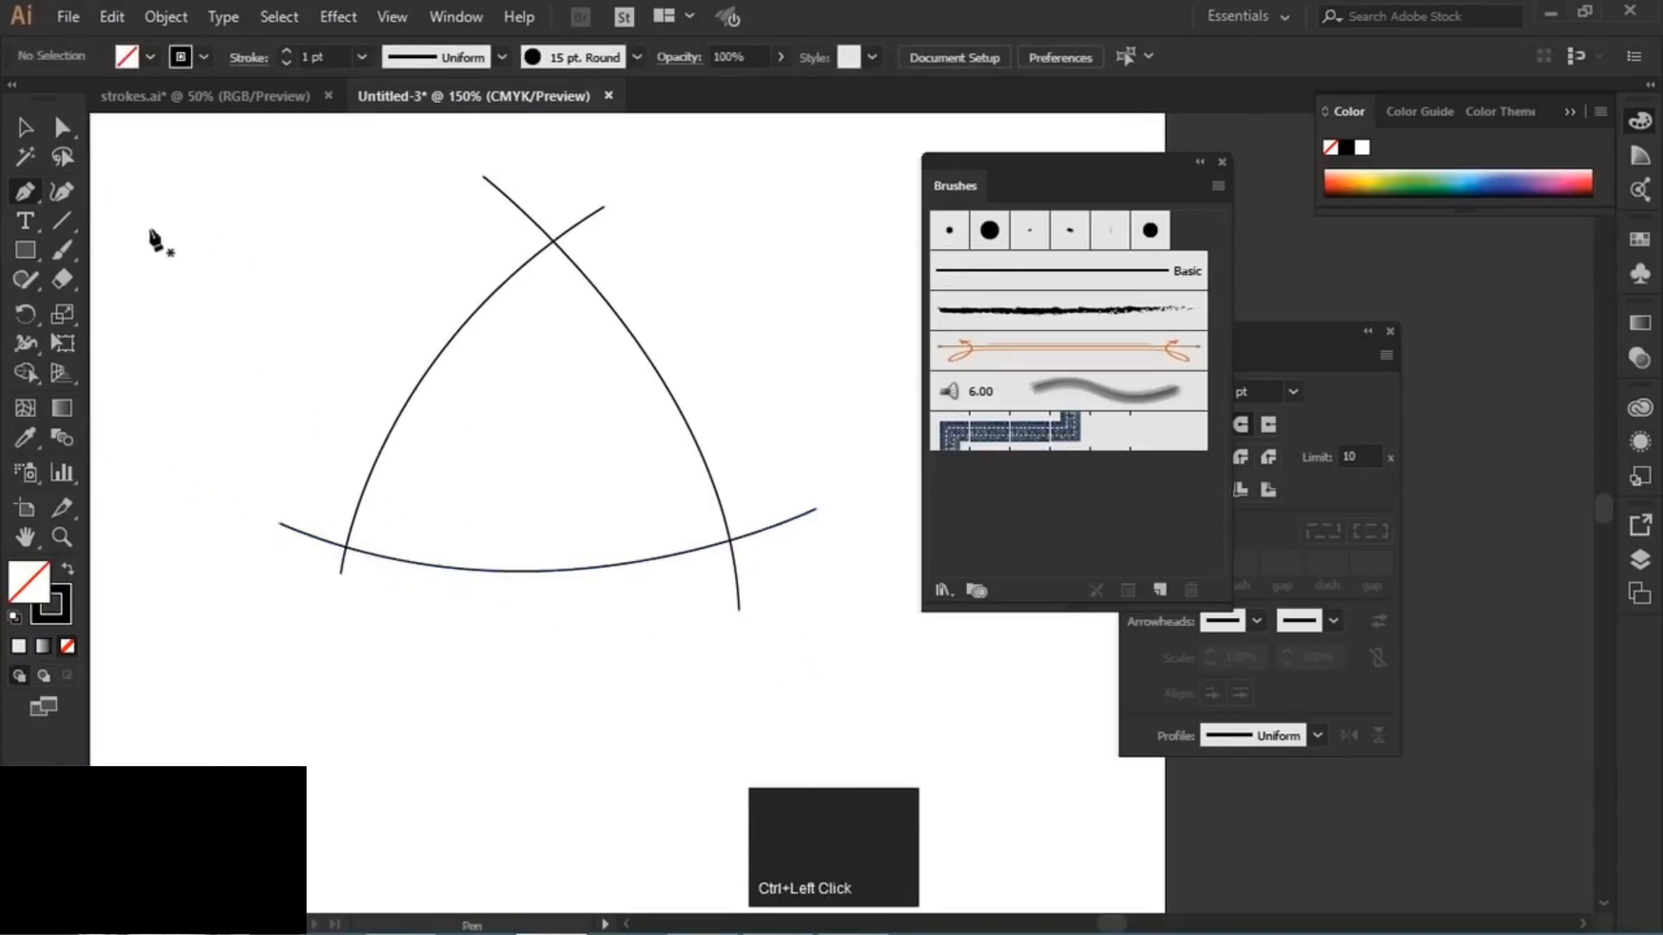
{"action": "left_click", "coordinate": [26, 127]}
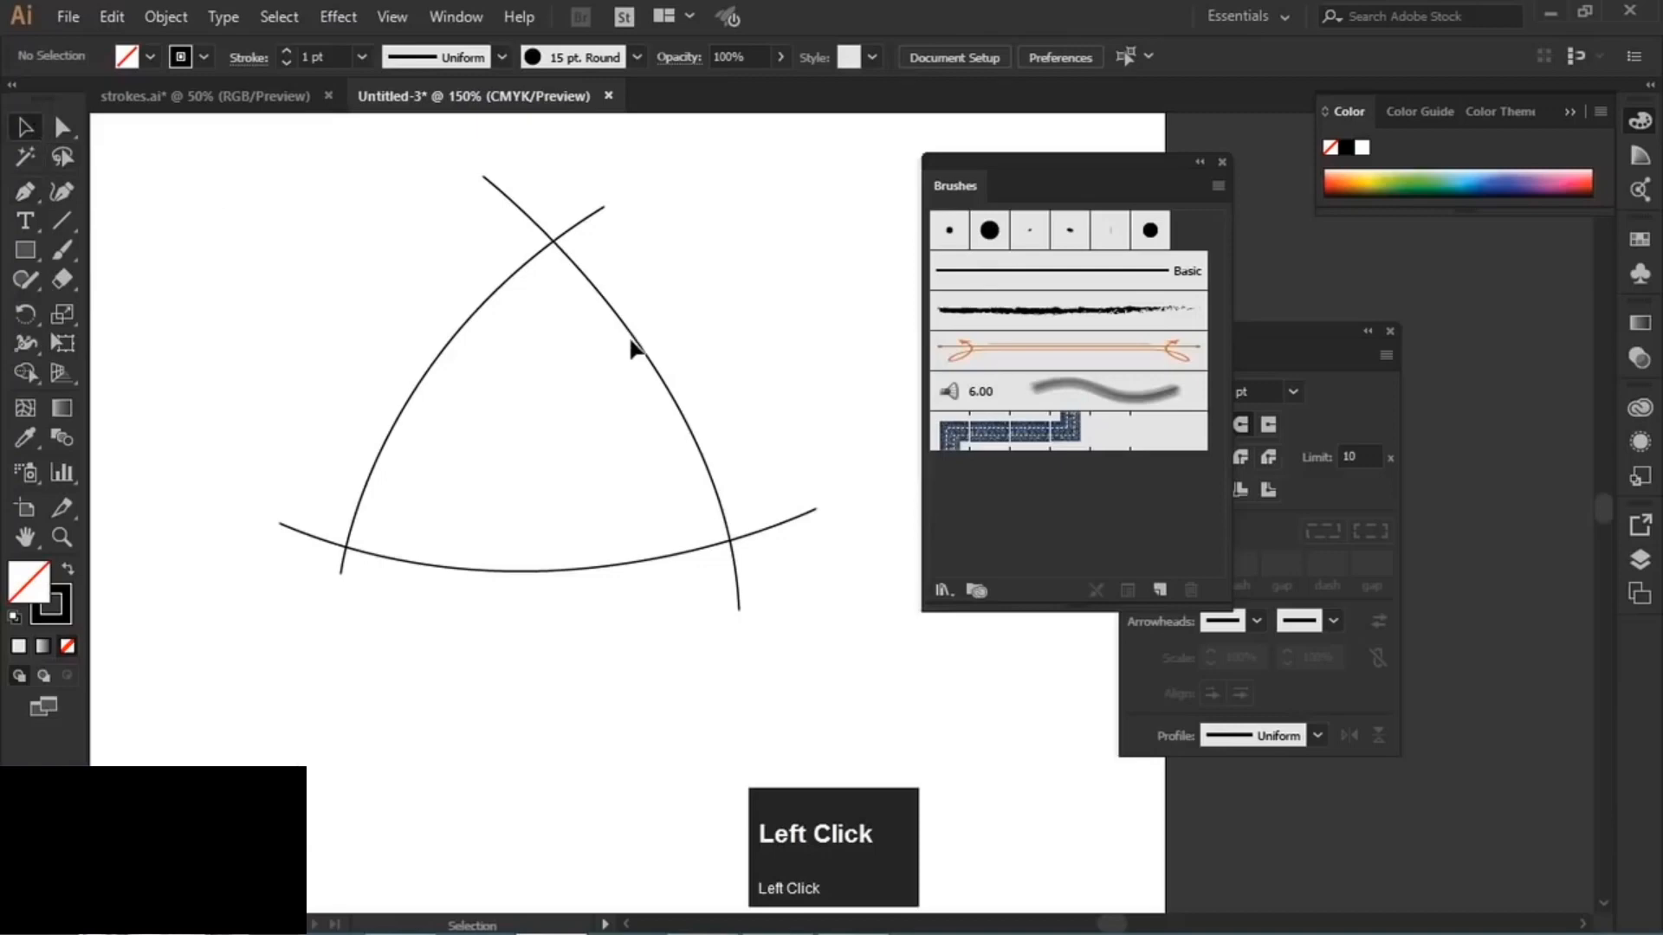
- Try moving the two side curves outward from the rounded triangle as separate paths, and undo the moves
{"action": "left_click_drag", "start_coordinate": [642, 349], "coordinate": [772, 299]}
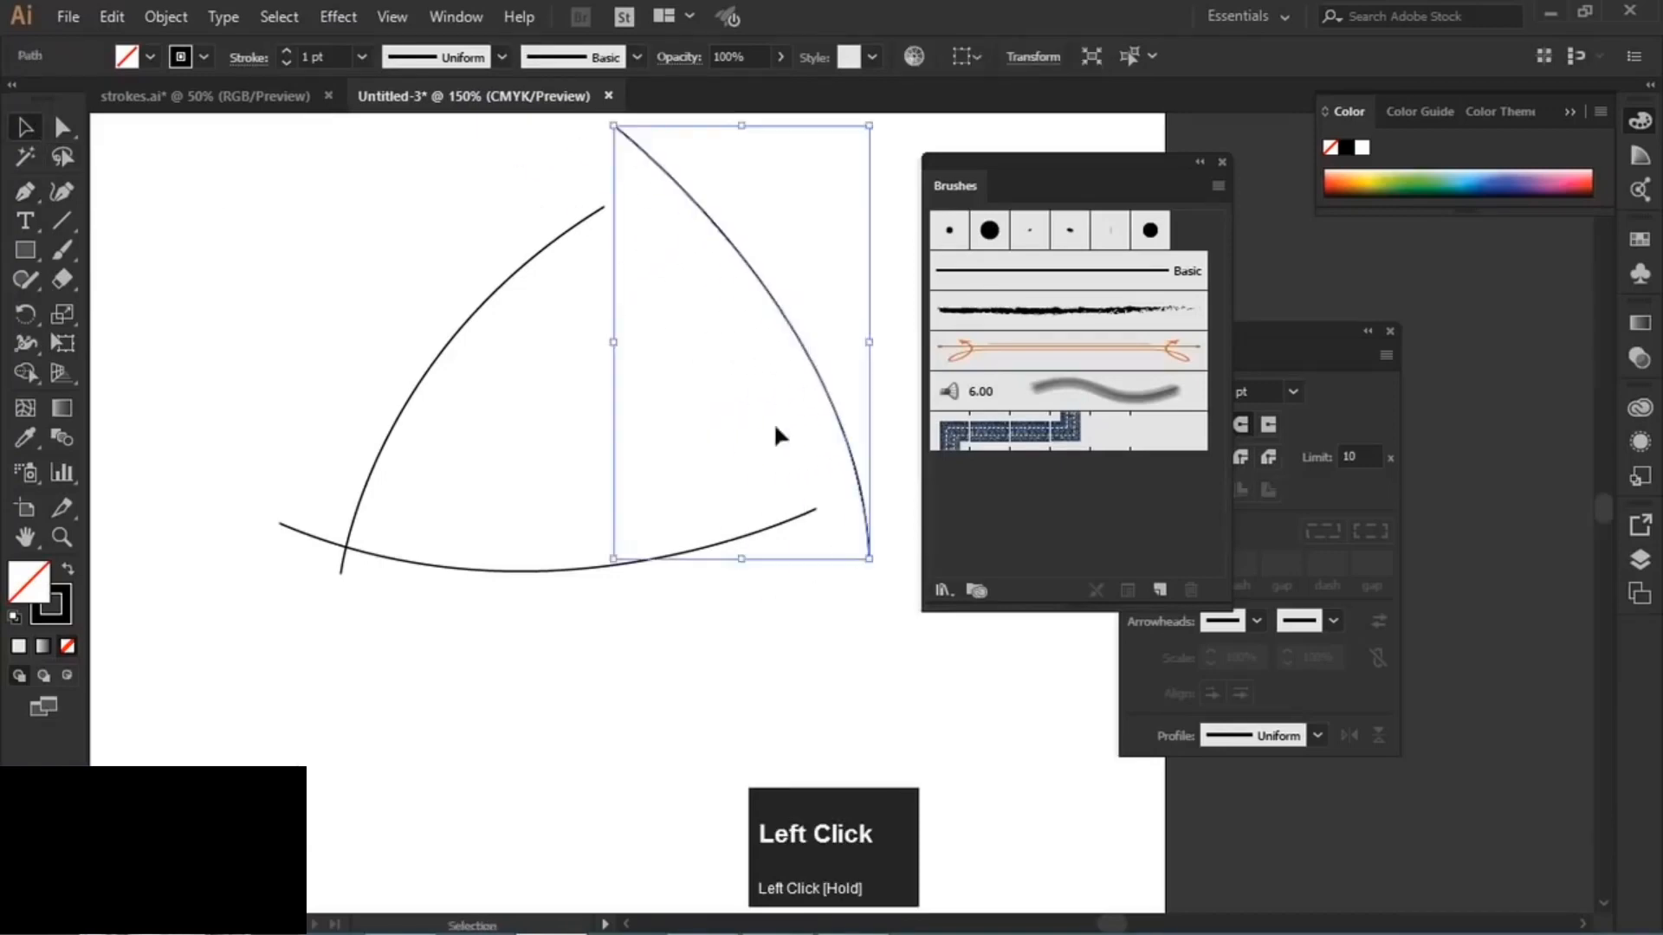
{"action": "left_click", "coordinate": [474, 308]}
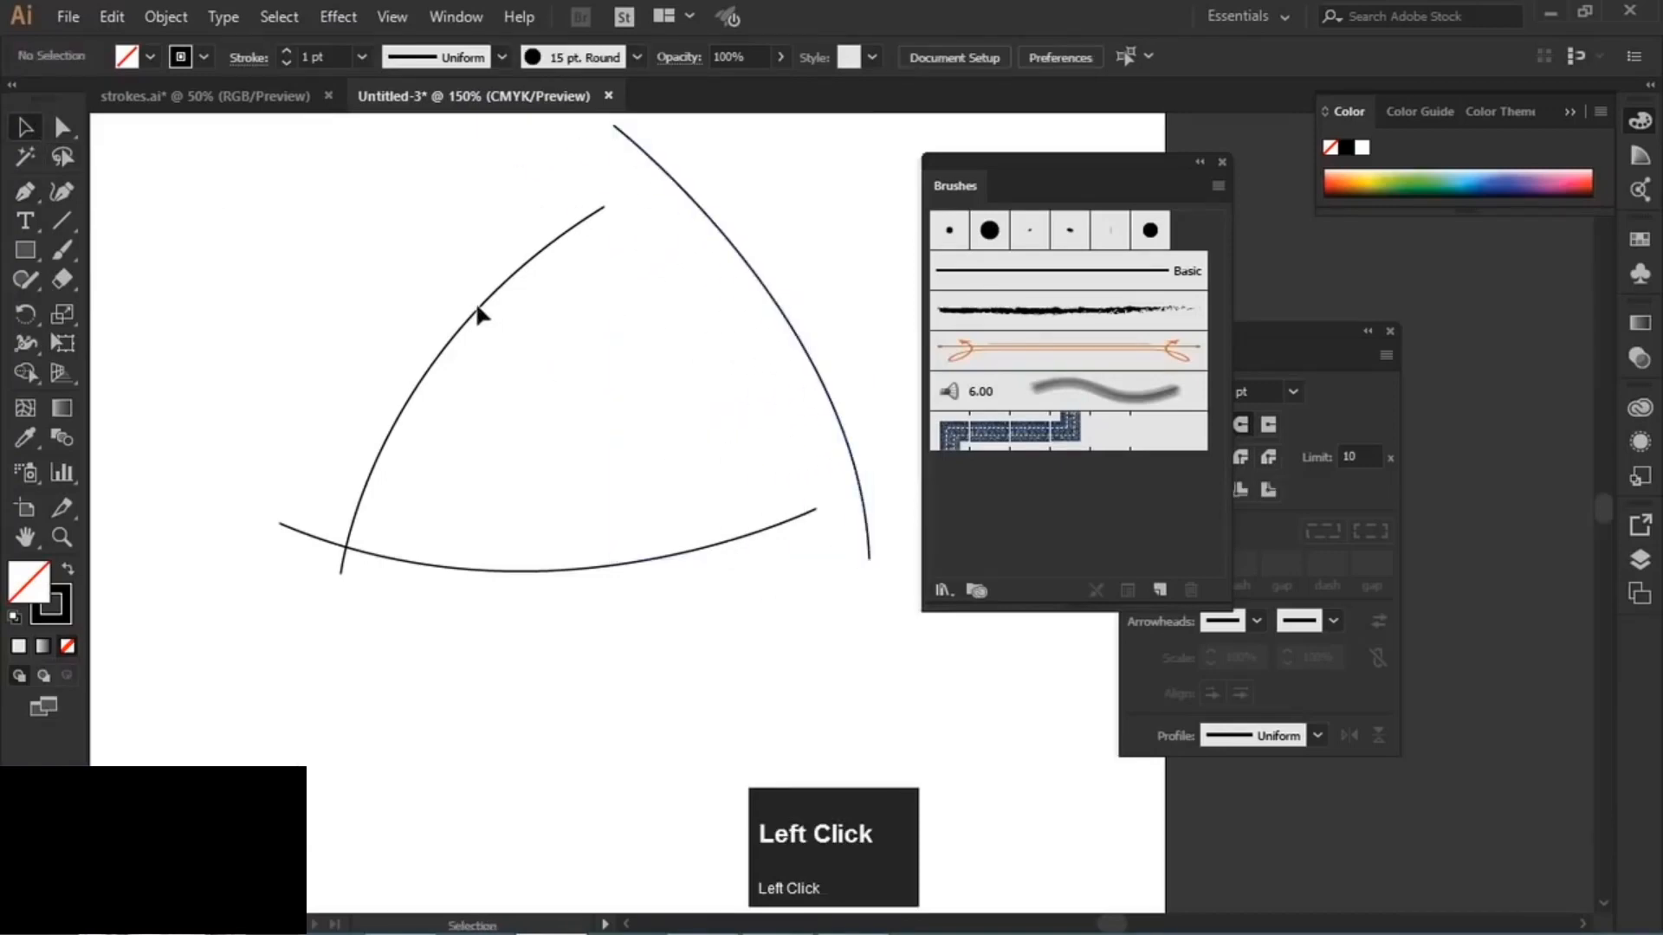
{"action": "left_click_drag", "start_coordinate": [476, 305], "coordinate": [303, 283]}
{"action": "key", "text": "ctrl+z"}
{"action": "key", "text": "ctrl+z"}
{"action": "key", "text": "ctrl+z"}
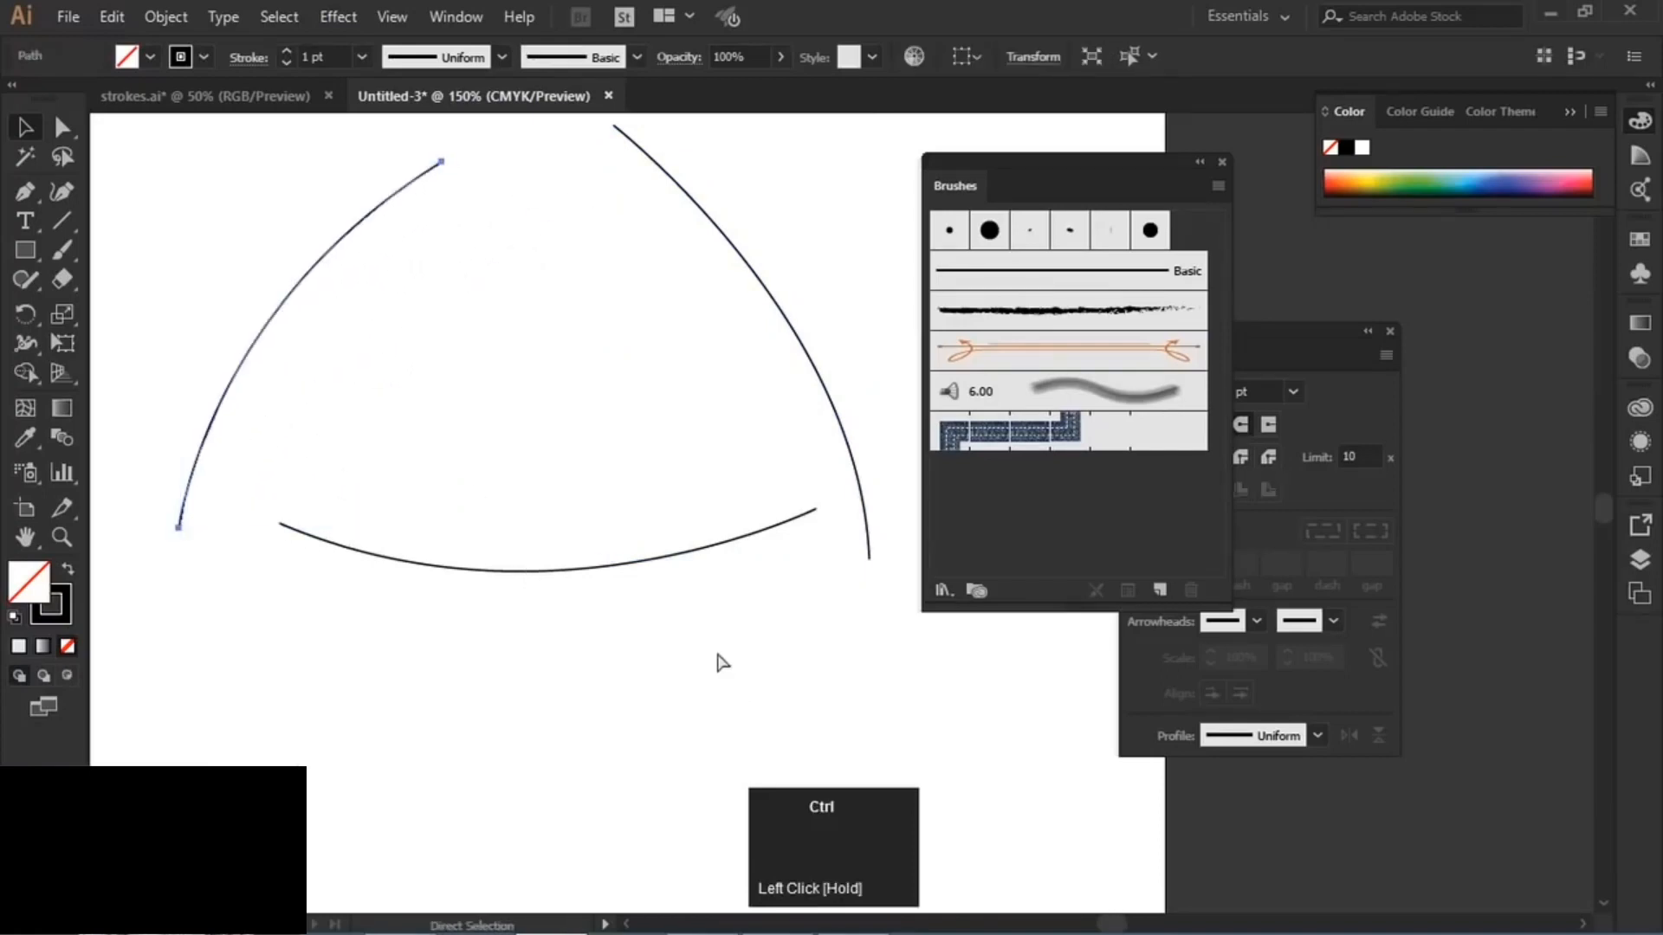
- Select all three curves and use the Join tool to trim the overshooting ends at the upper crossing into one corner
{"action": "left_click_drag", "start_coordinate": [350, 178], "coordinate": [615, 606]}
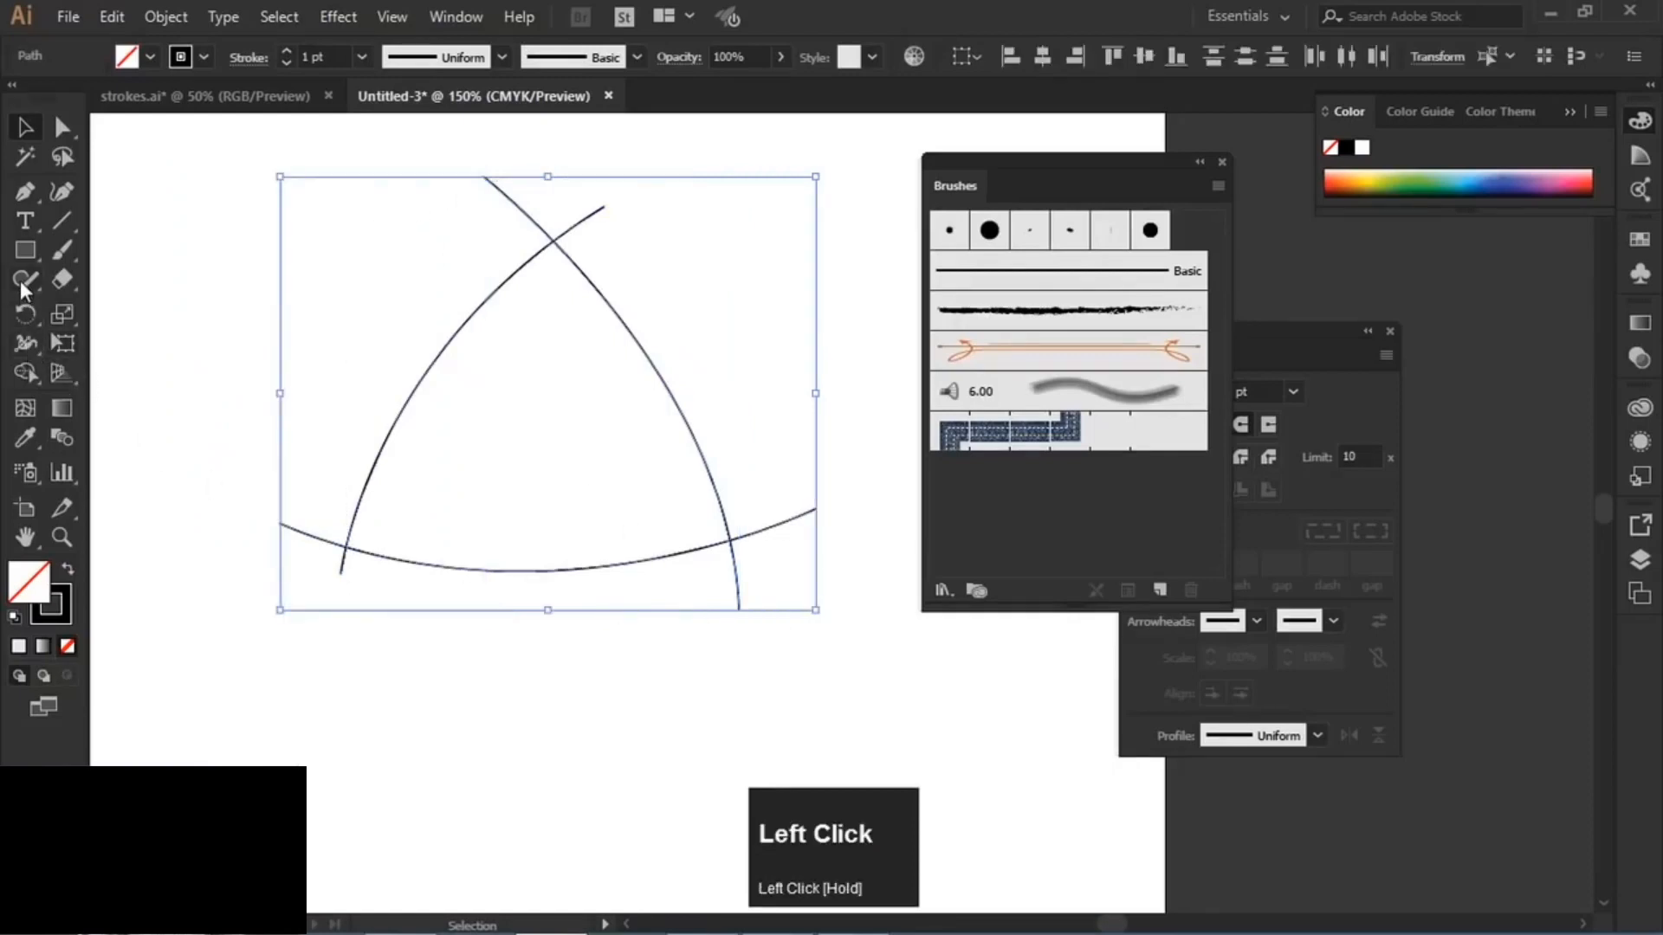
{"action": "left_click_drag", "start_coordinate": [24, 290], "coordinate": [130, 400]}
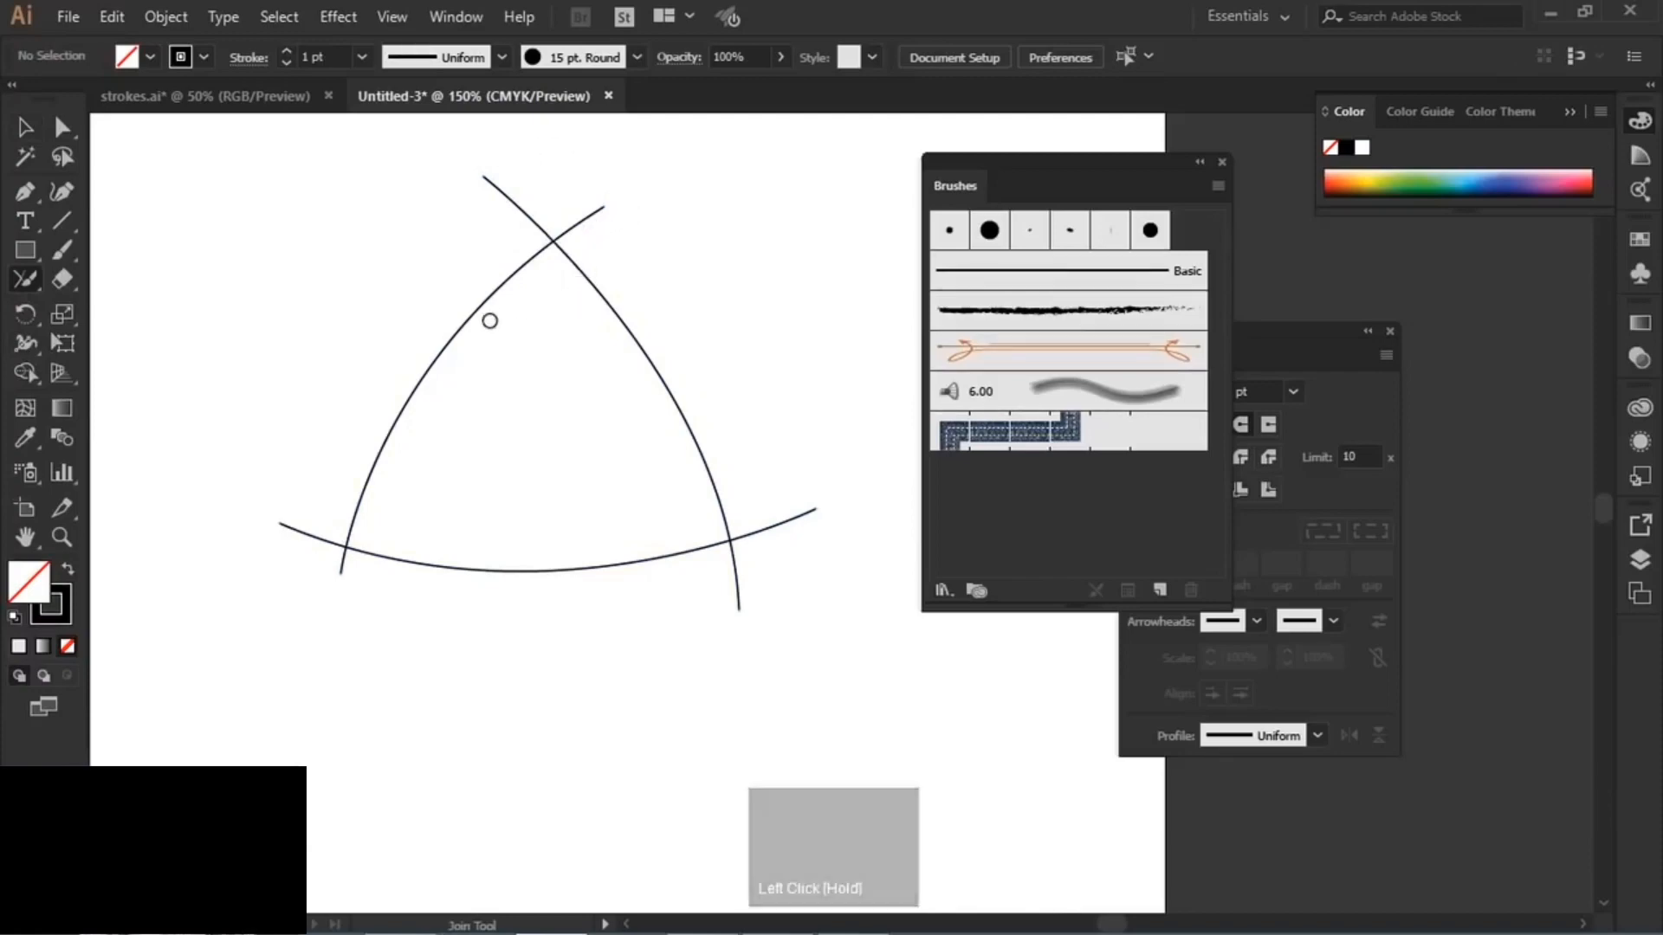
{"action": "left_click_drag", "start_coordinate": [386, 163], "coordinate": [684, 330]}
{"action": "left_click_drag", "start_coordinate": [575, 232], "coordinate": [520, 231]}
- Join the two lower crossings of the curves, trimming the overshoots, and move the closed shape up and to the right
{"action": "key", "text": "ctrl"}
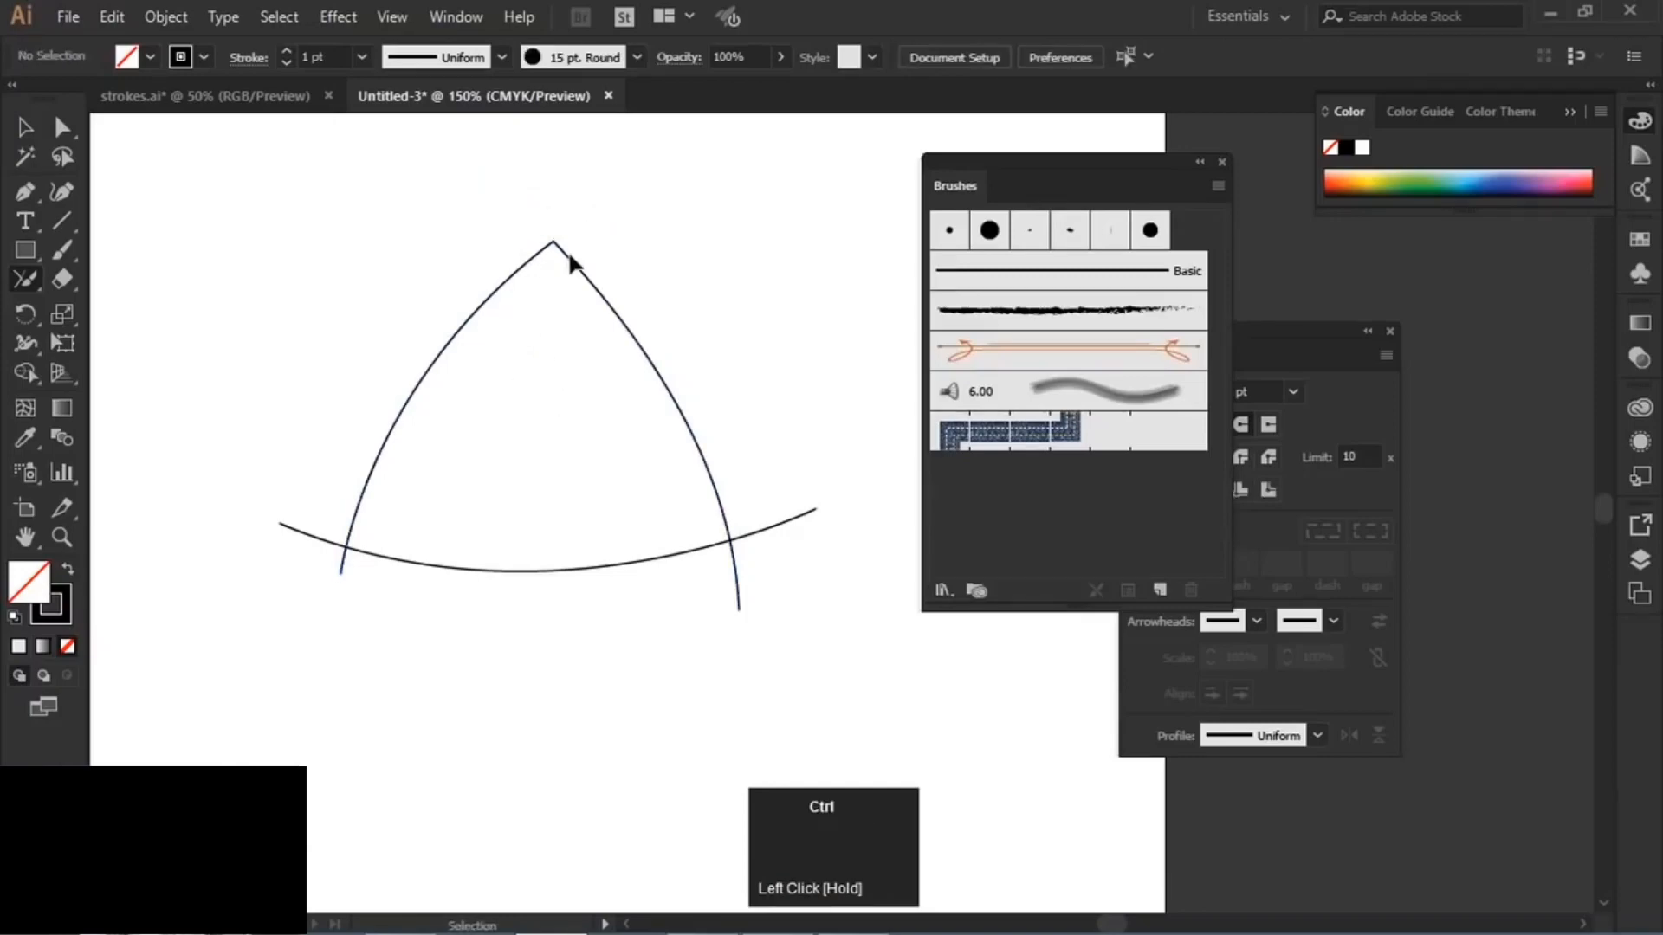
{"action": "left_click_drag", "start_coordinate": [716, 486], "coordinate": [764, 603]}
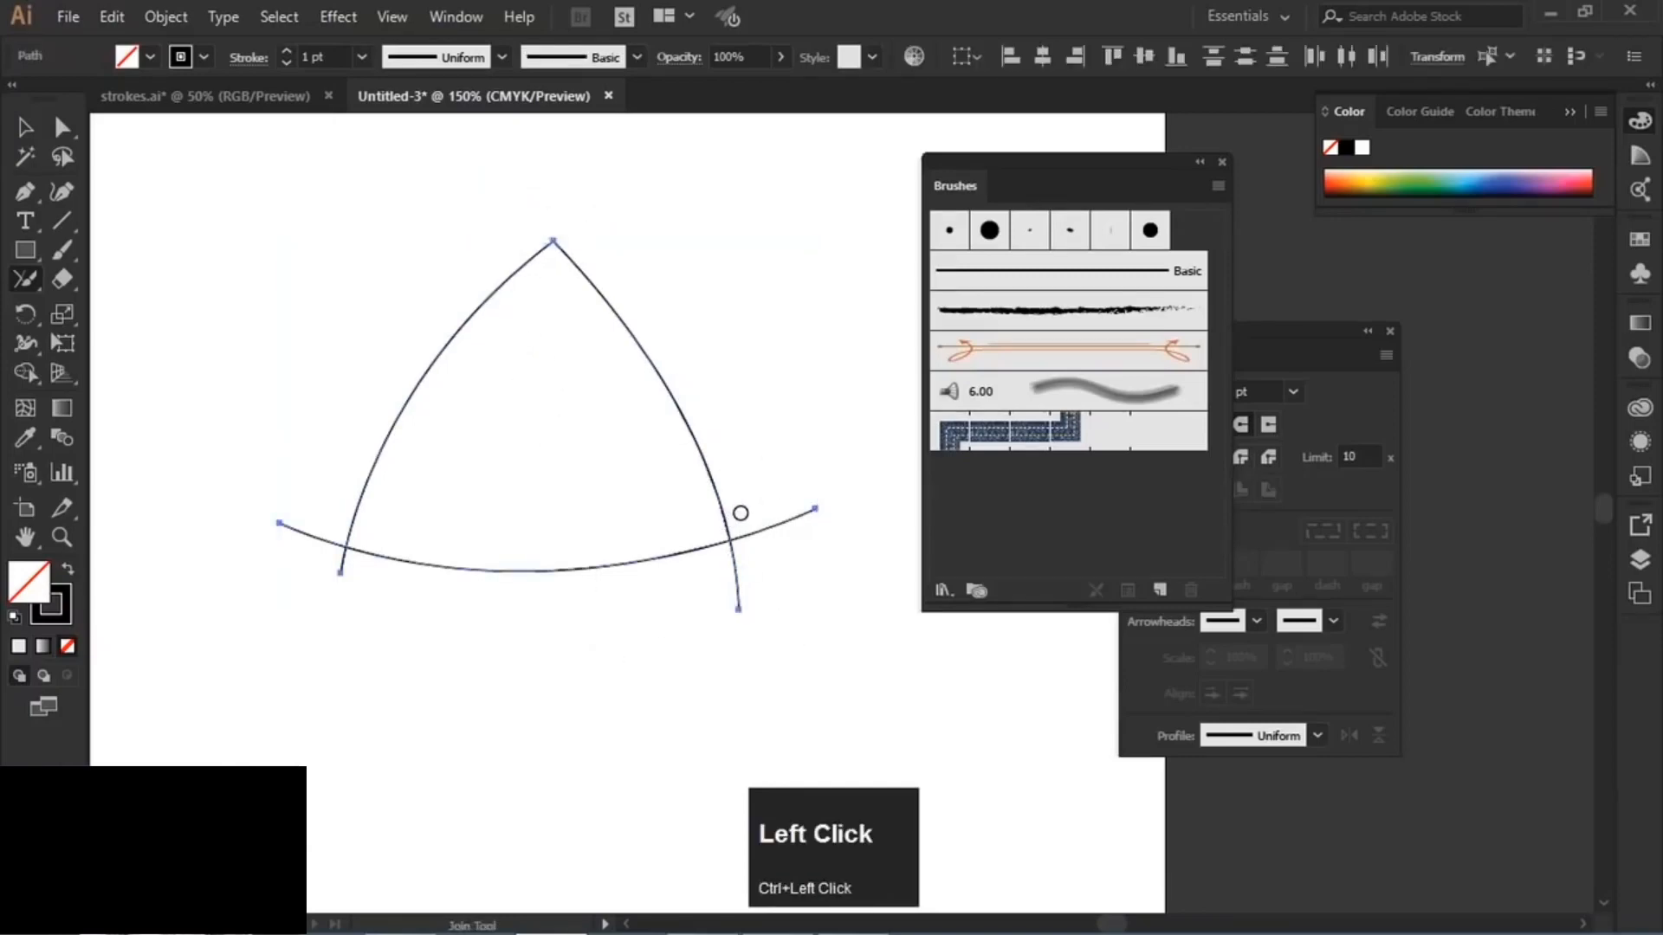
{"action": "left_click_drag", "start_coordinate": [741, 513], "coordinate": [714, 597]}
{"action": "key", "text": "ctrl"}
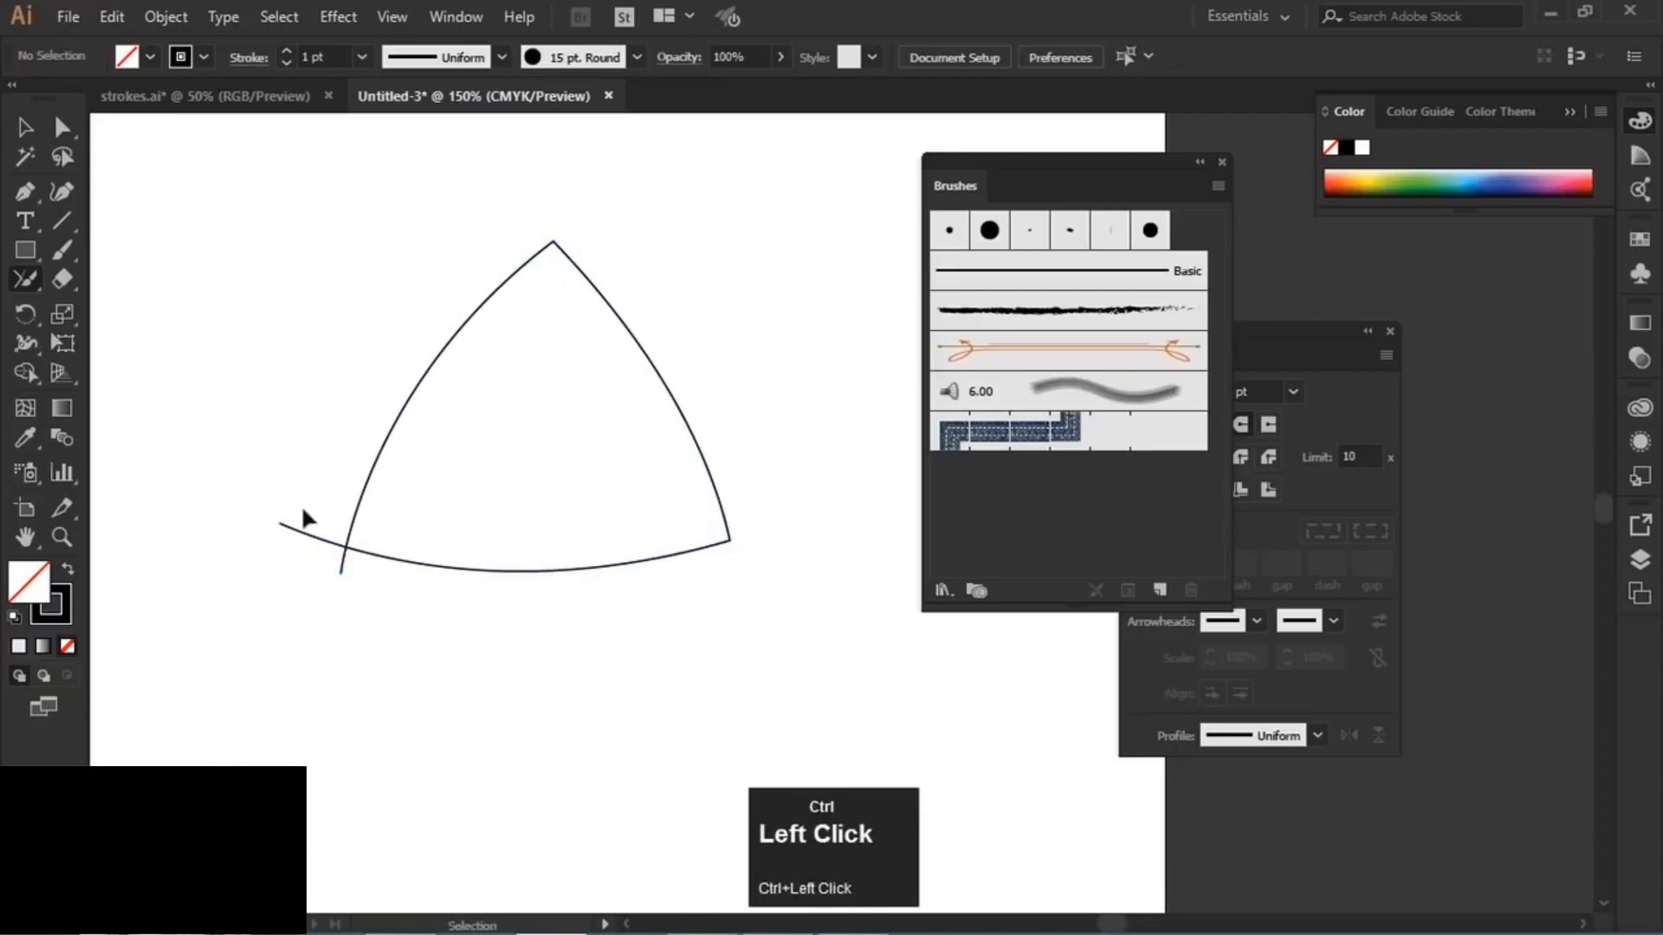
{"action": "mouse_move", "coordinate": [299, 514]}
{"action": "left_mouse_down"}
{"action": "mouse_move", "coordinate": [349, 561]}
{"action": "mouse_move", "coordinate": [289, 512]}
{"action": "left_mouse_up"}
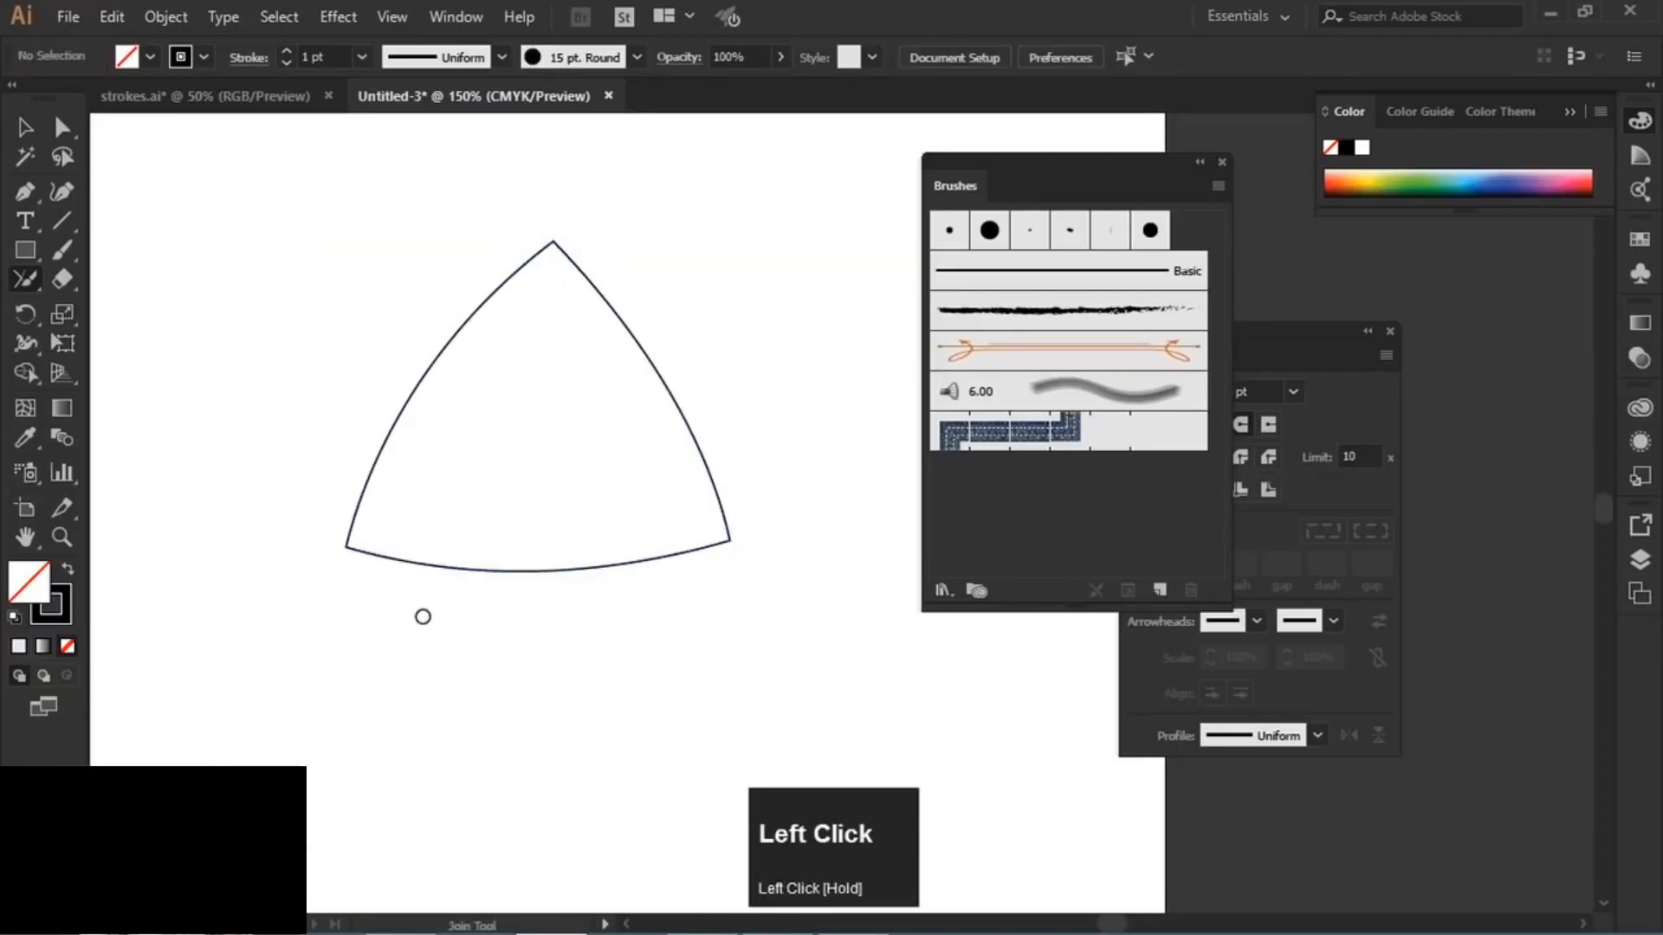
{"action": "left_click", "coordinate": [22, 132]}
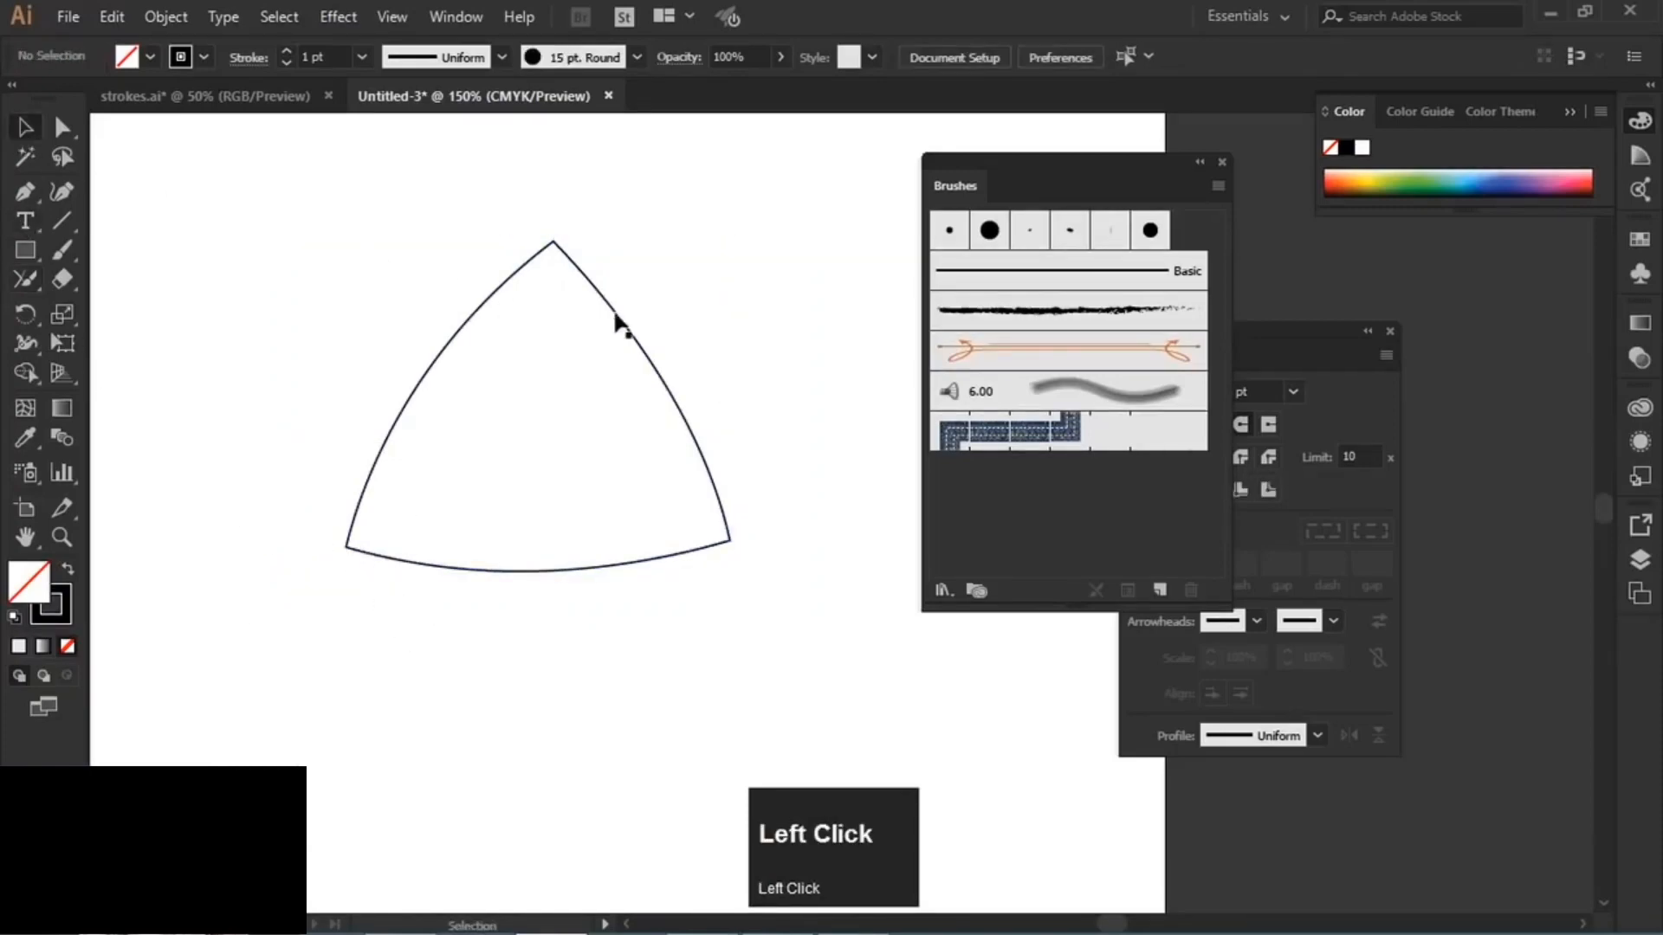
{"action": "left_click_drag", "start_coordinate": [608, 304], "coordinate": [708, 259]}
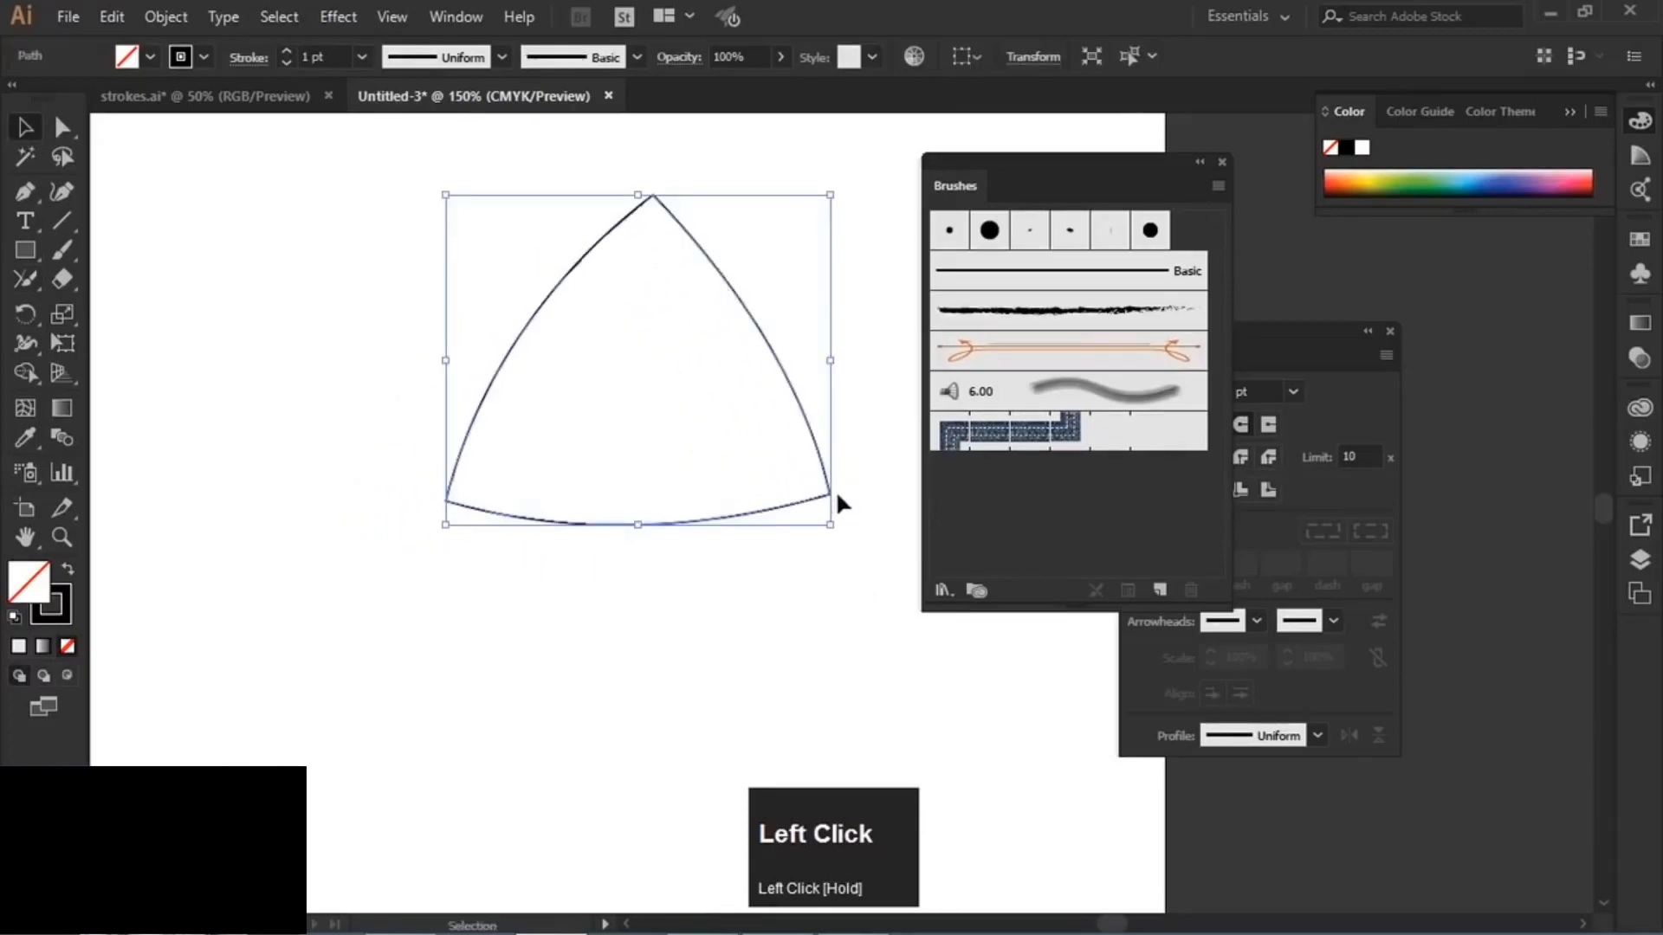
- Round all three corners of the closed triangle with the live corner widgets of the Direct Selection tool
{"action": "left_click", "coordinate": [62, 128]}
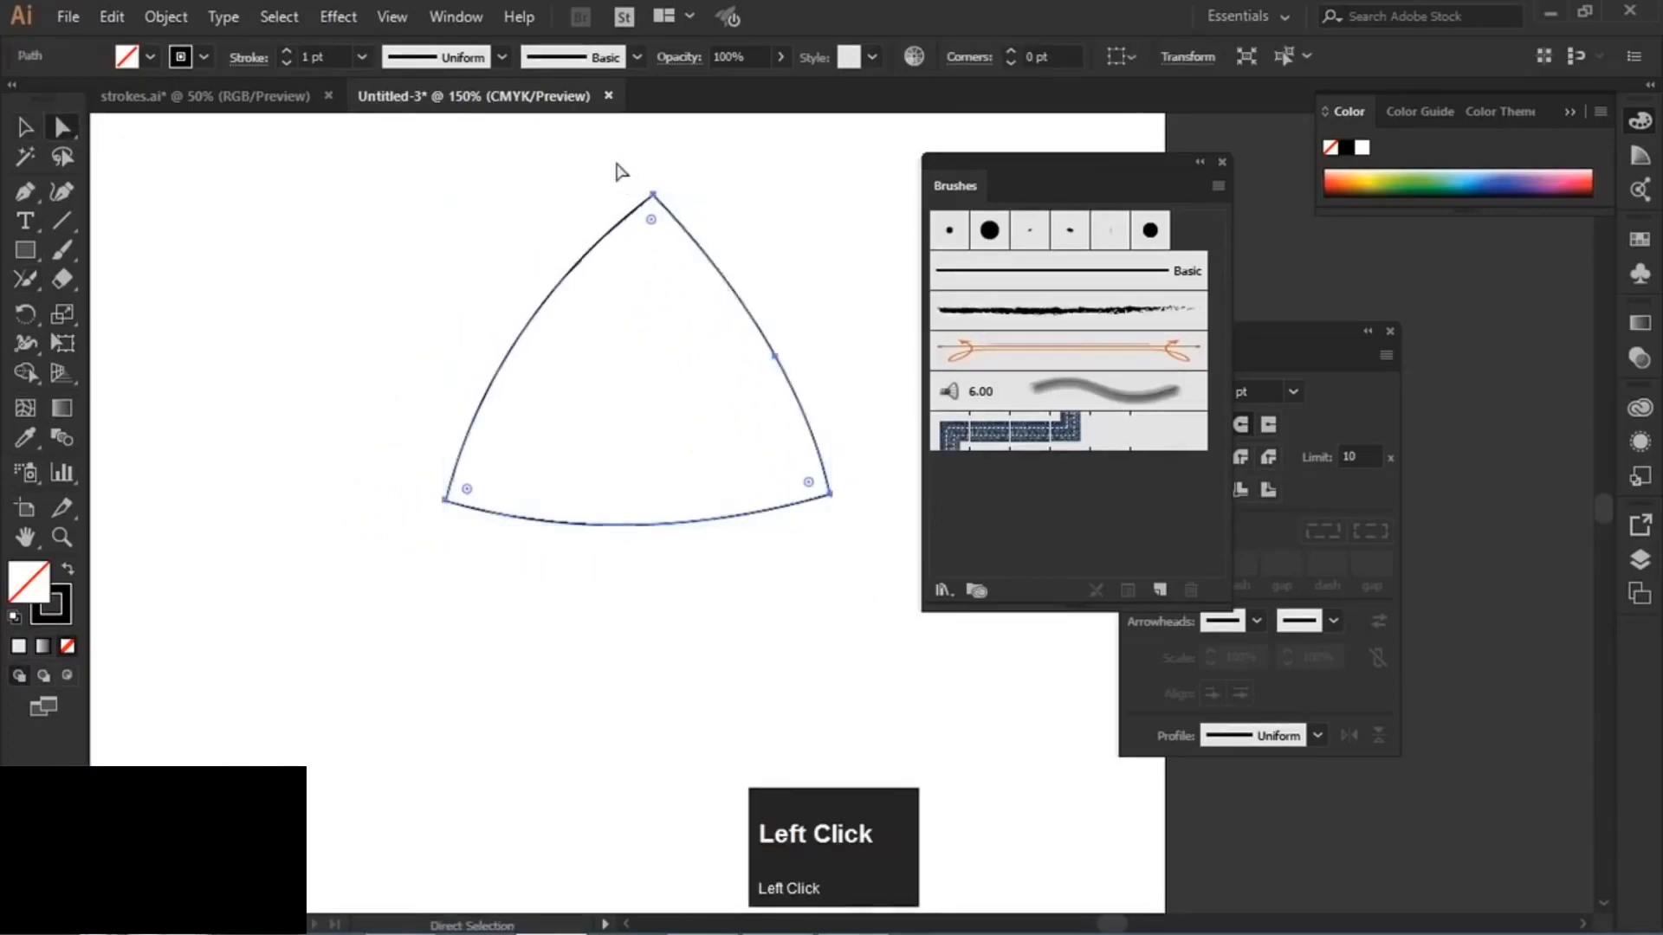
{"action": "left_click_drag", "start_coordinate": [607, 173], "coordinate": [678, 297]}
{"action": "key", "text": "ctrl"}
{"action": "key", "text": "ctrl+z"}
{"action": "left_click", "coordinate": [828, 495]}
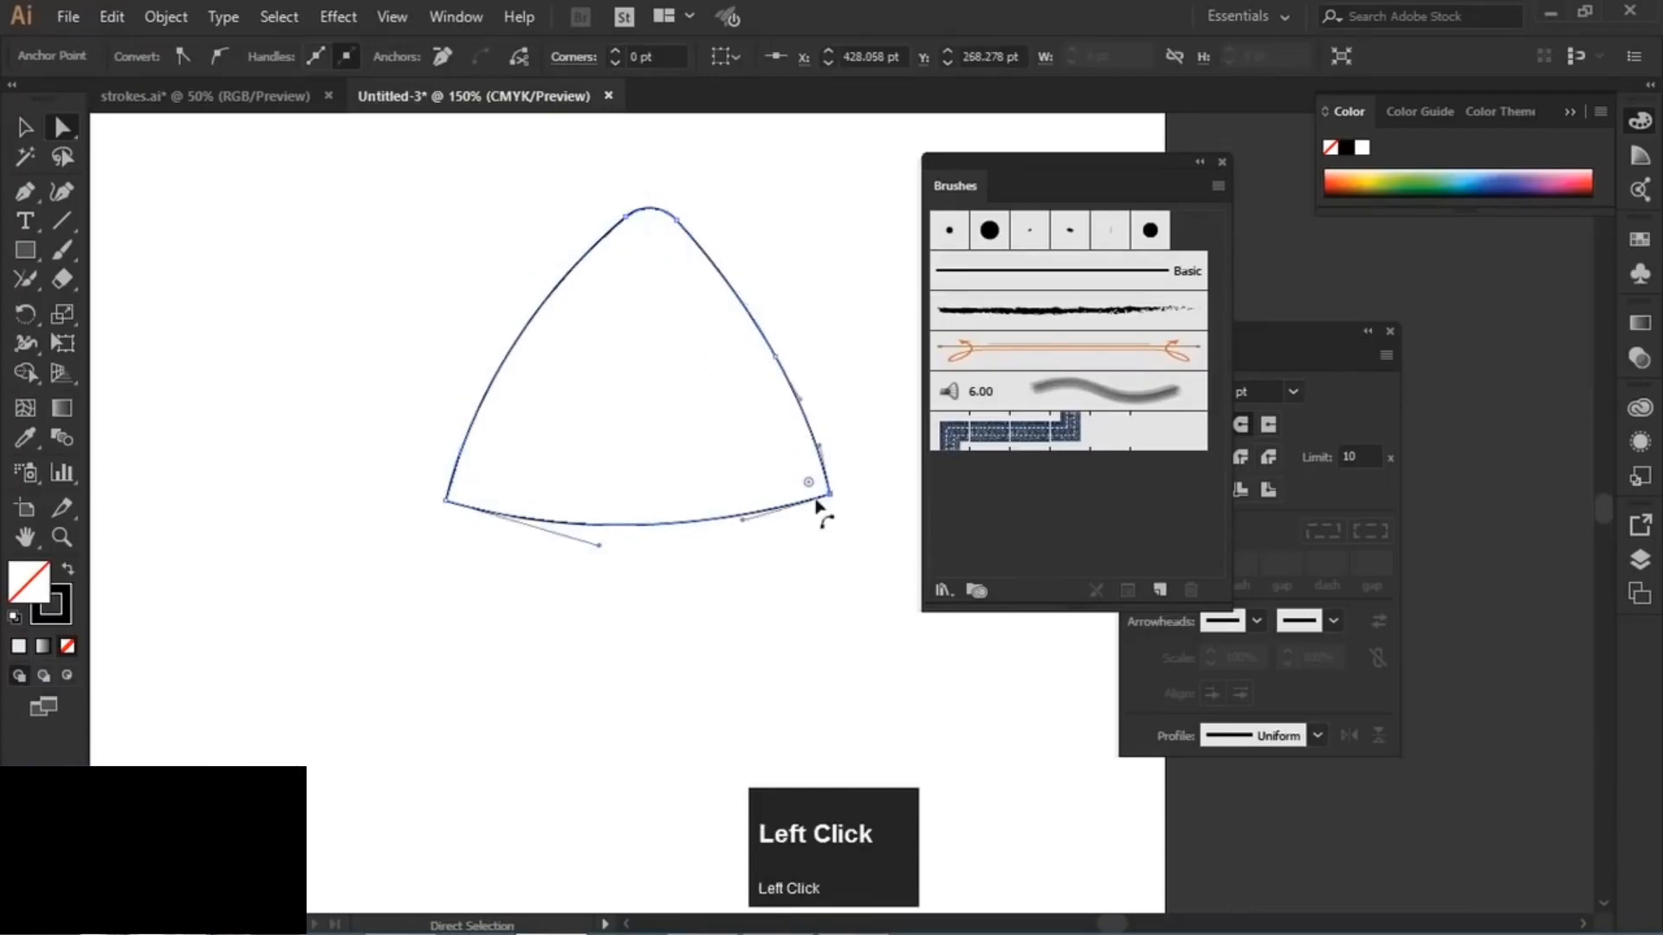
{"action": "left_click_drag", "start_coordinate": [809, 483], "coordinate": [776, 472]}
{"action": "left_click_drag", "start_coordinate": [403, 448], "coordinate": [511, 567]}
{"action": "left_click_drag", "start_coordinate": [467, 492], "coordinate": [486, 478]}
{"action": "left_click", "coordinate": [396, 282]}
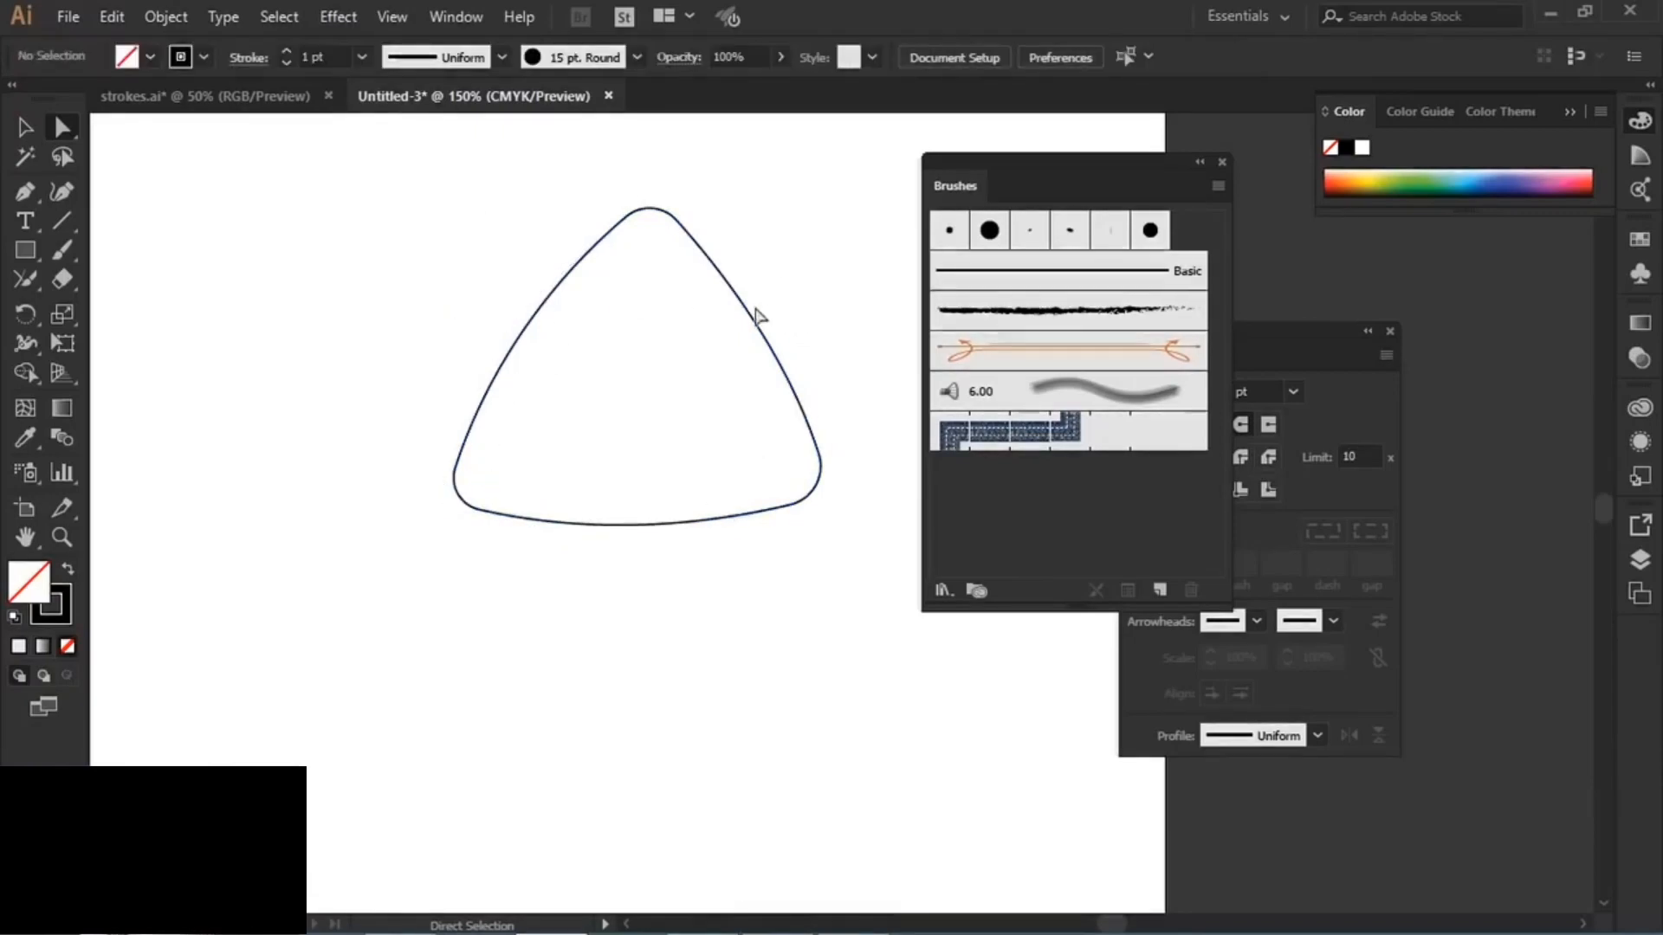
- Delete the rounded triangle and paint three overlapping open strokes with the 15 pt. Round brush, crossing one another in a triangle
{"action": "left_click_drag", "start_coordinate": [407, 198], "coordinate": [875, 611]}
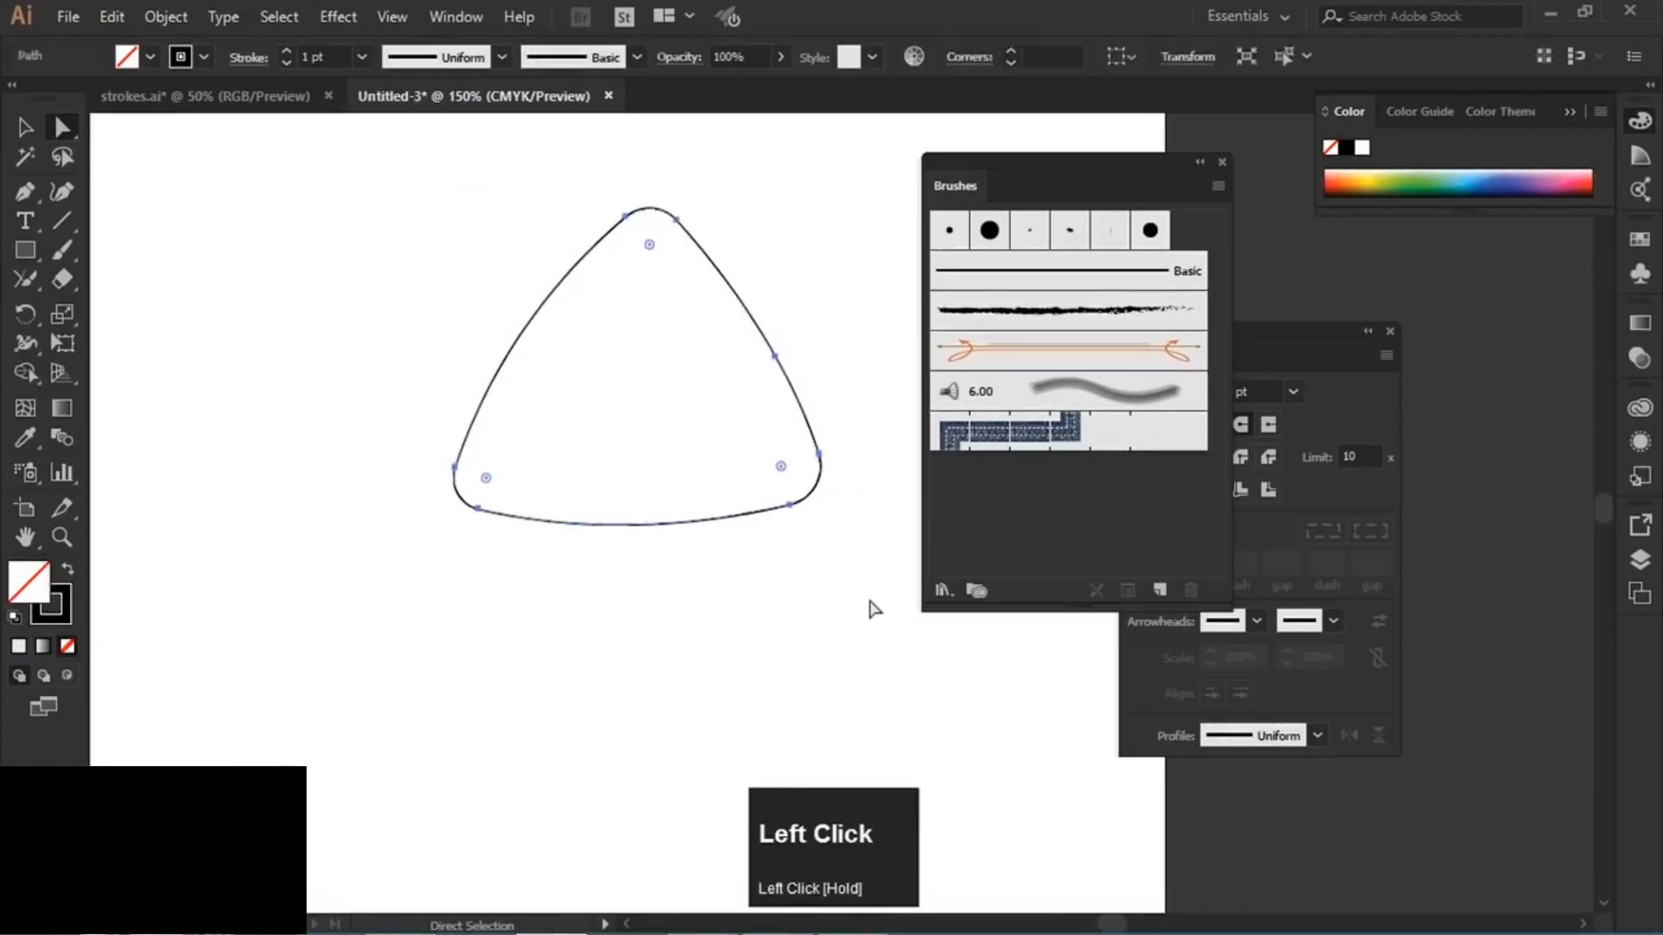
{"action": "key", "text": "Delete"}
{"action": "left_click", "coordinate": [61, 249]}
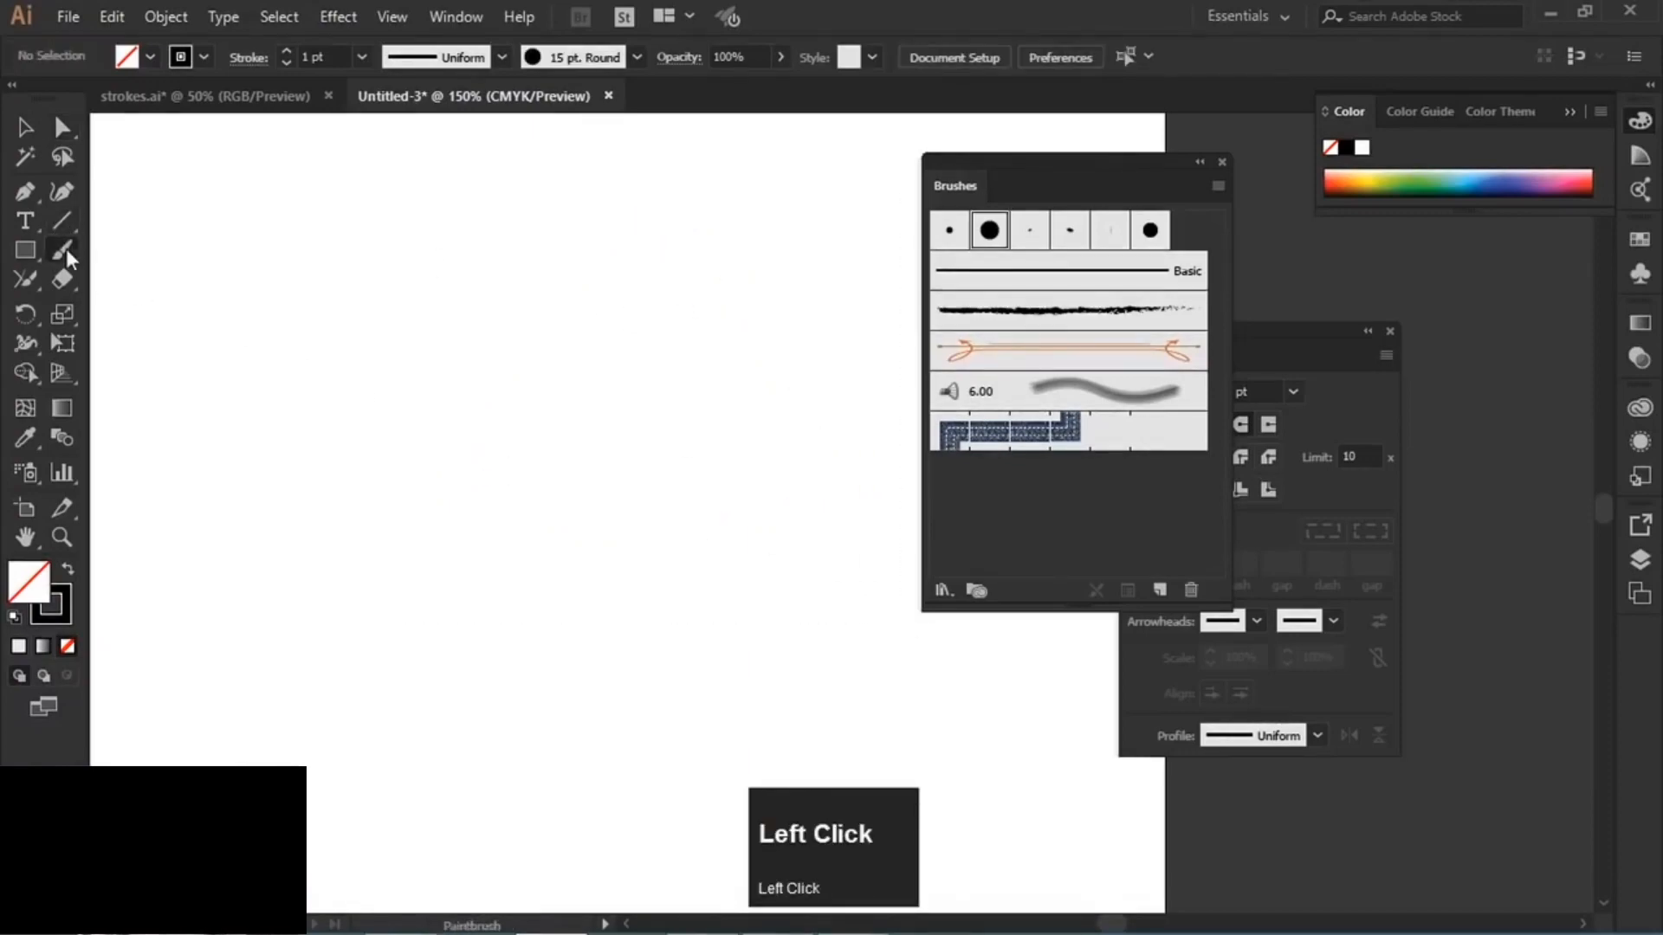
{"action": "mouse_move", "coordinate": [258, 504]}
{"action": "left_mouse_down"}
{"action": "mouse_move", "coordinate": [351, 376]}
{"action": "mouse_move", "coordinate": [616, 288]}
{"action": "left_mouse_up"}
{"action": "left_click_drag", "start_coordinate": [446, 222], "coordinate": [784, 574]}
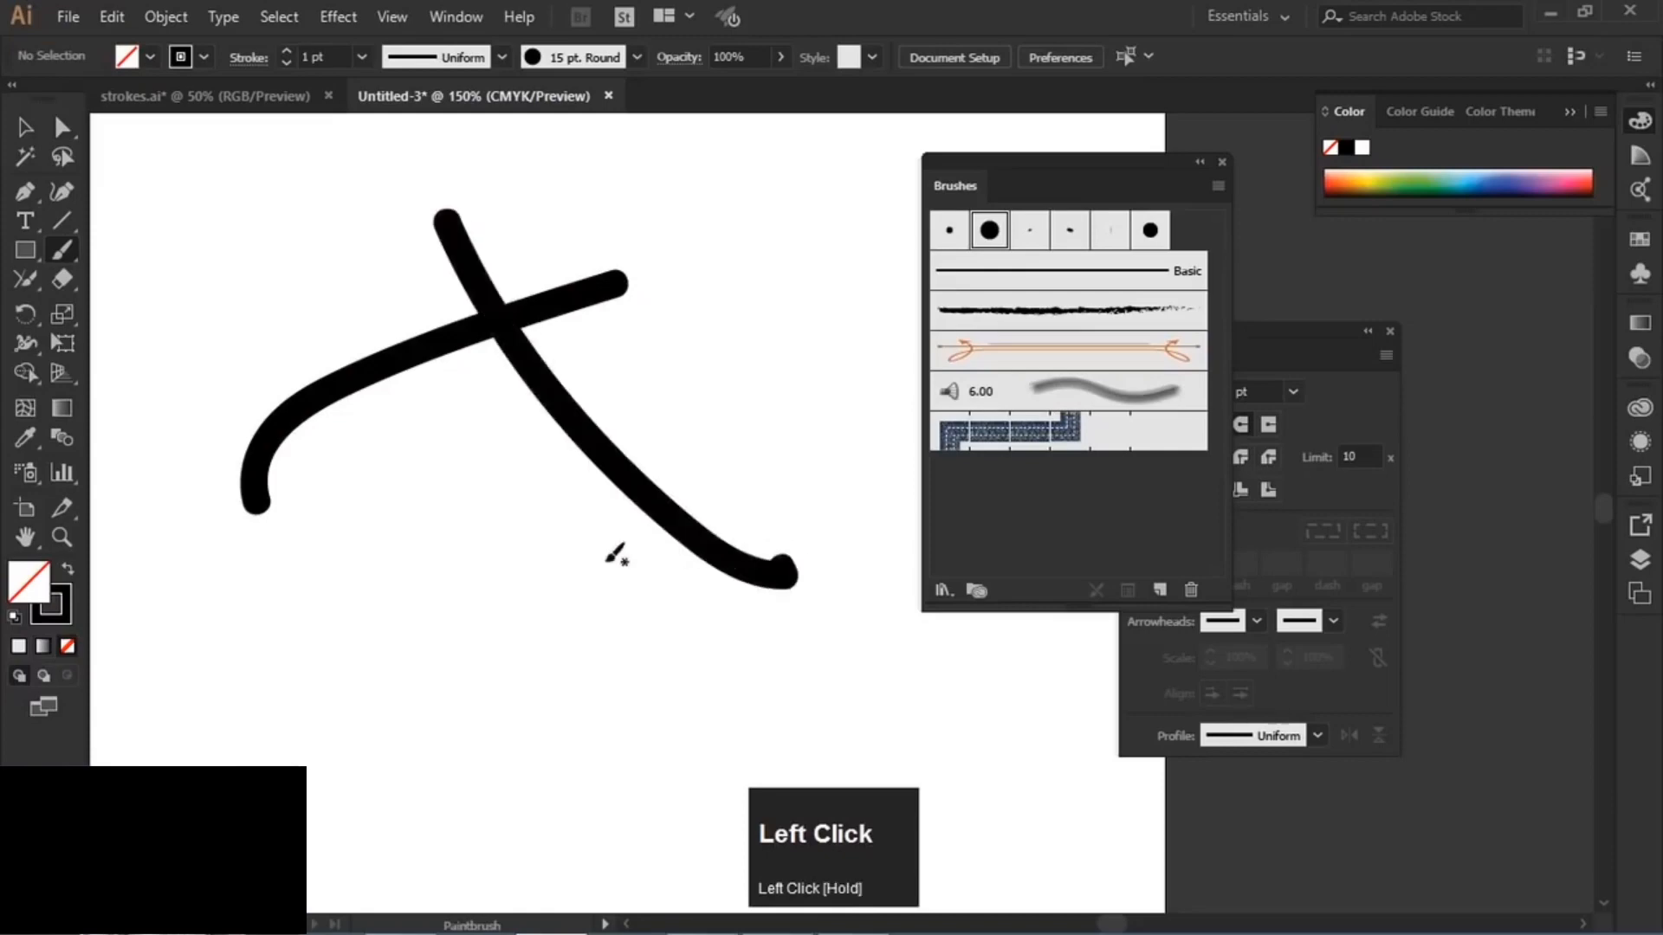
{"action": "mouse_move", "coordinate": [171, 373]}
{"action": "left_mouse_down"}
{"action": "mouse_move", "coordinate": [634, 430]}
{"action": "mouse_move", "coordinate": [671, 406]}
{"action": "left_mouse_up"}
- Join the three brush strokes at all their crossings with the Join tool, trimming the overshoots into a closed shape
{"action": "left_click", "coordinate": [26, 129]}
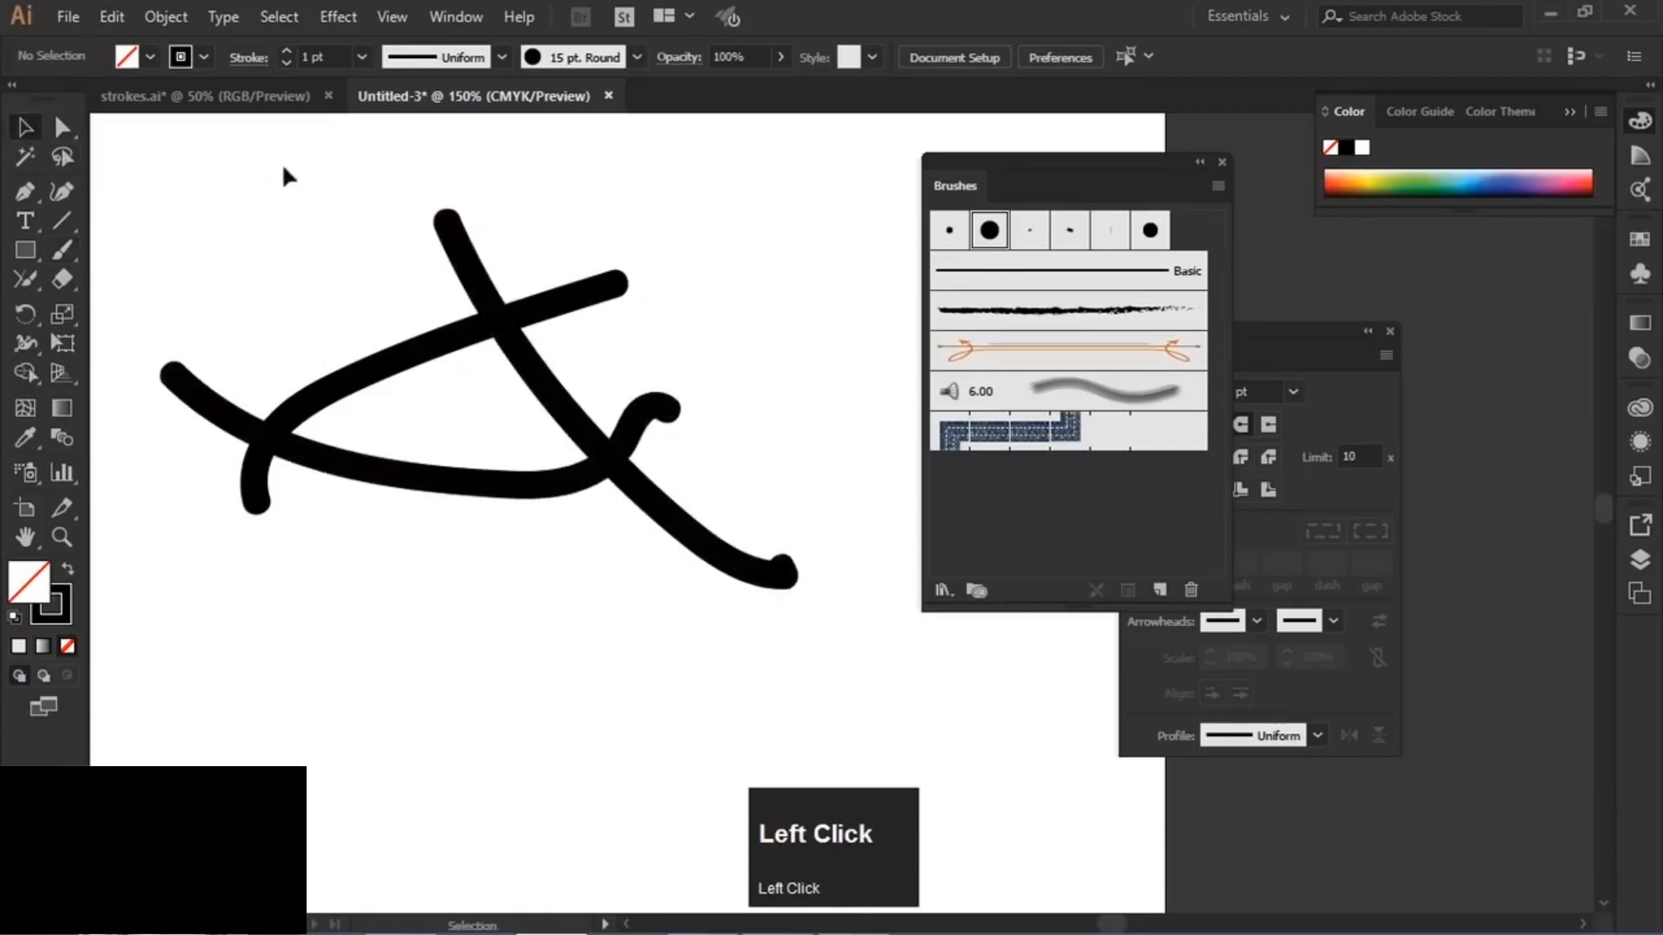
{"action": "left_click_drag", "start_coordinate": [283, 163], "coordinate": [555, 351]}
{"action": "left_click", "coordinate": [29, 277]}
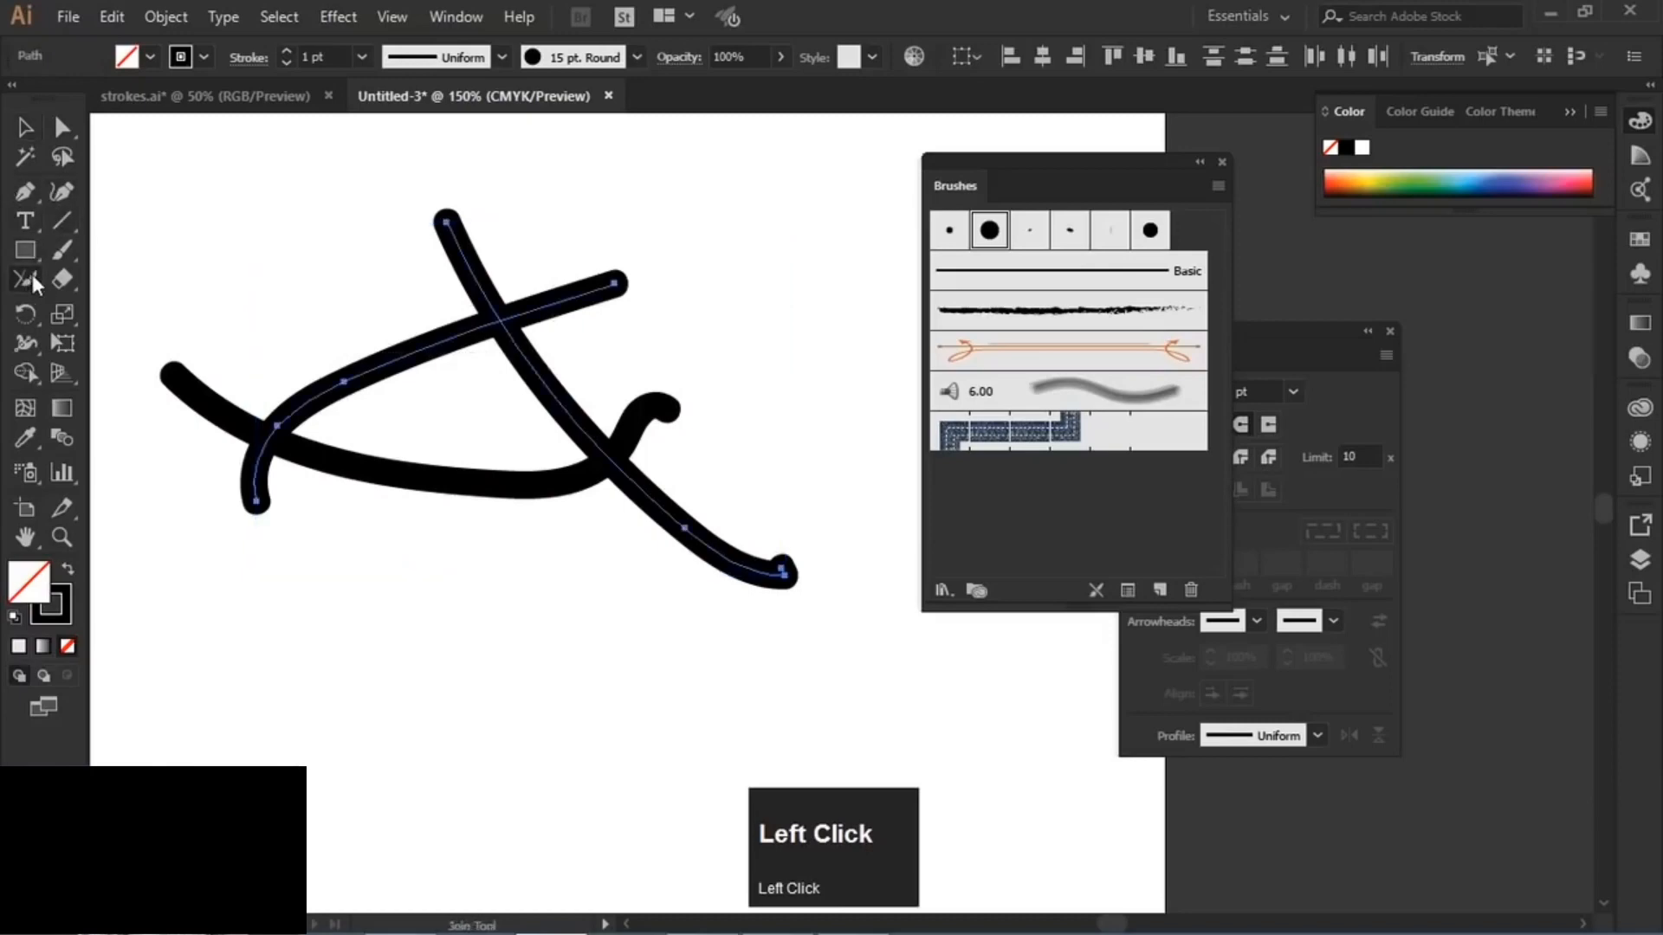
{"action": "left_click_drag", "start_coordinate": [492, 303], "coordinate": [568, 345]}
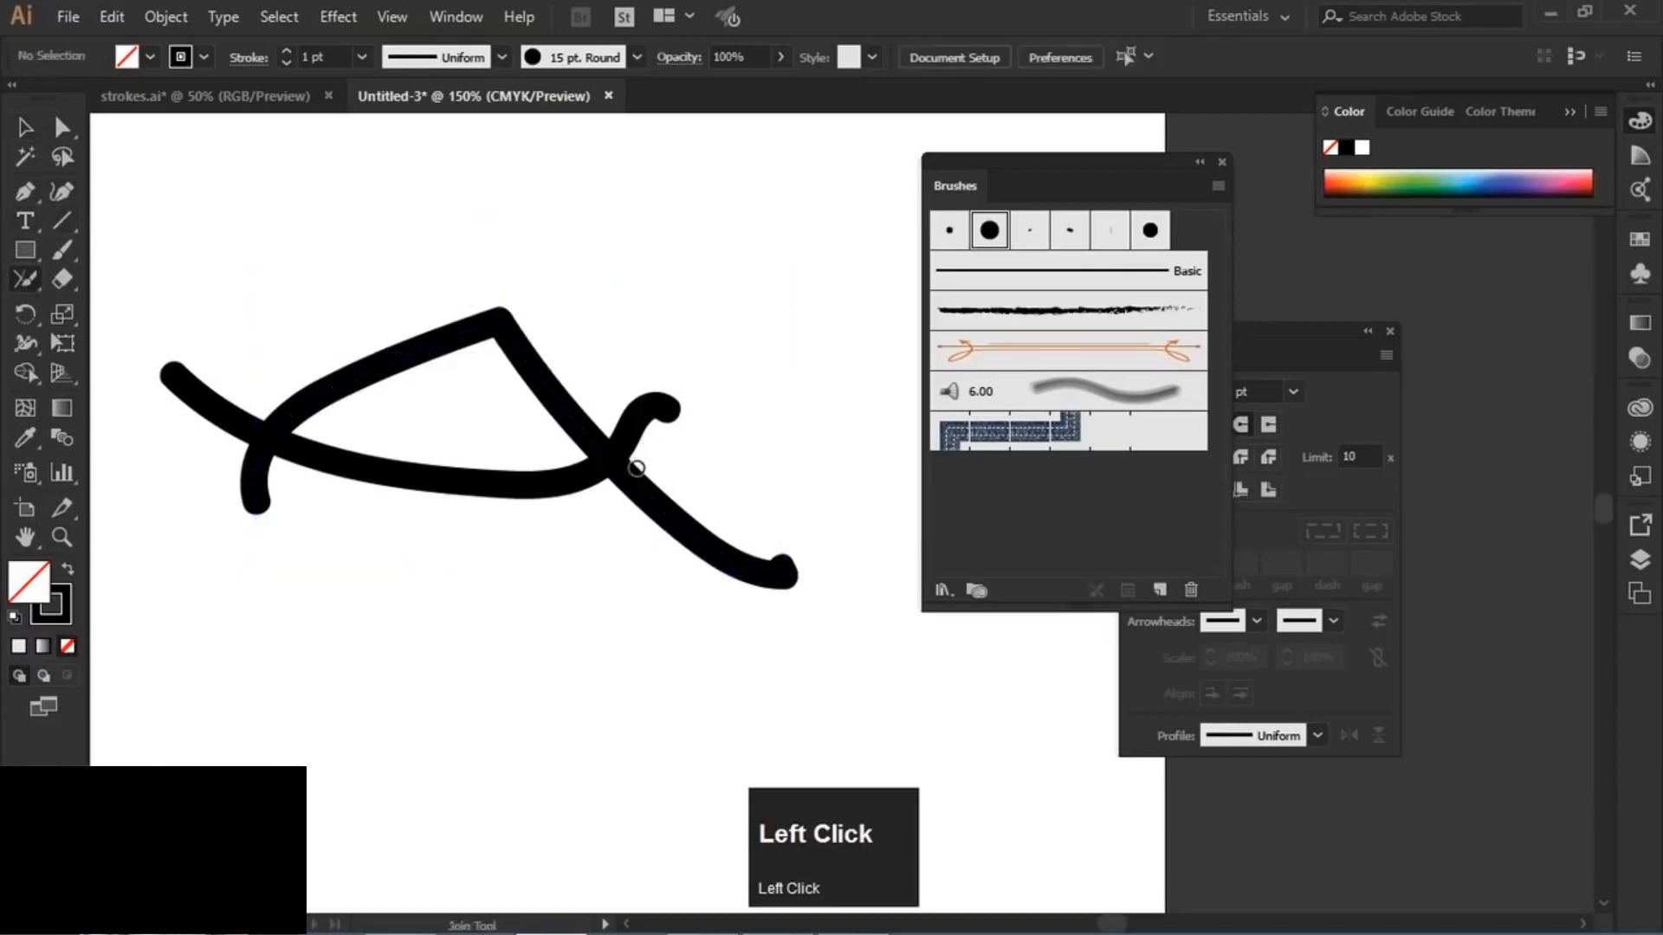
{"action": "left_click", "coordinate": [613, 423], "text": "ctrl"}
{"action": "left_click_drag", "start_coordinate": [619, 424], "coordinate": [629, 524]}
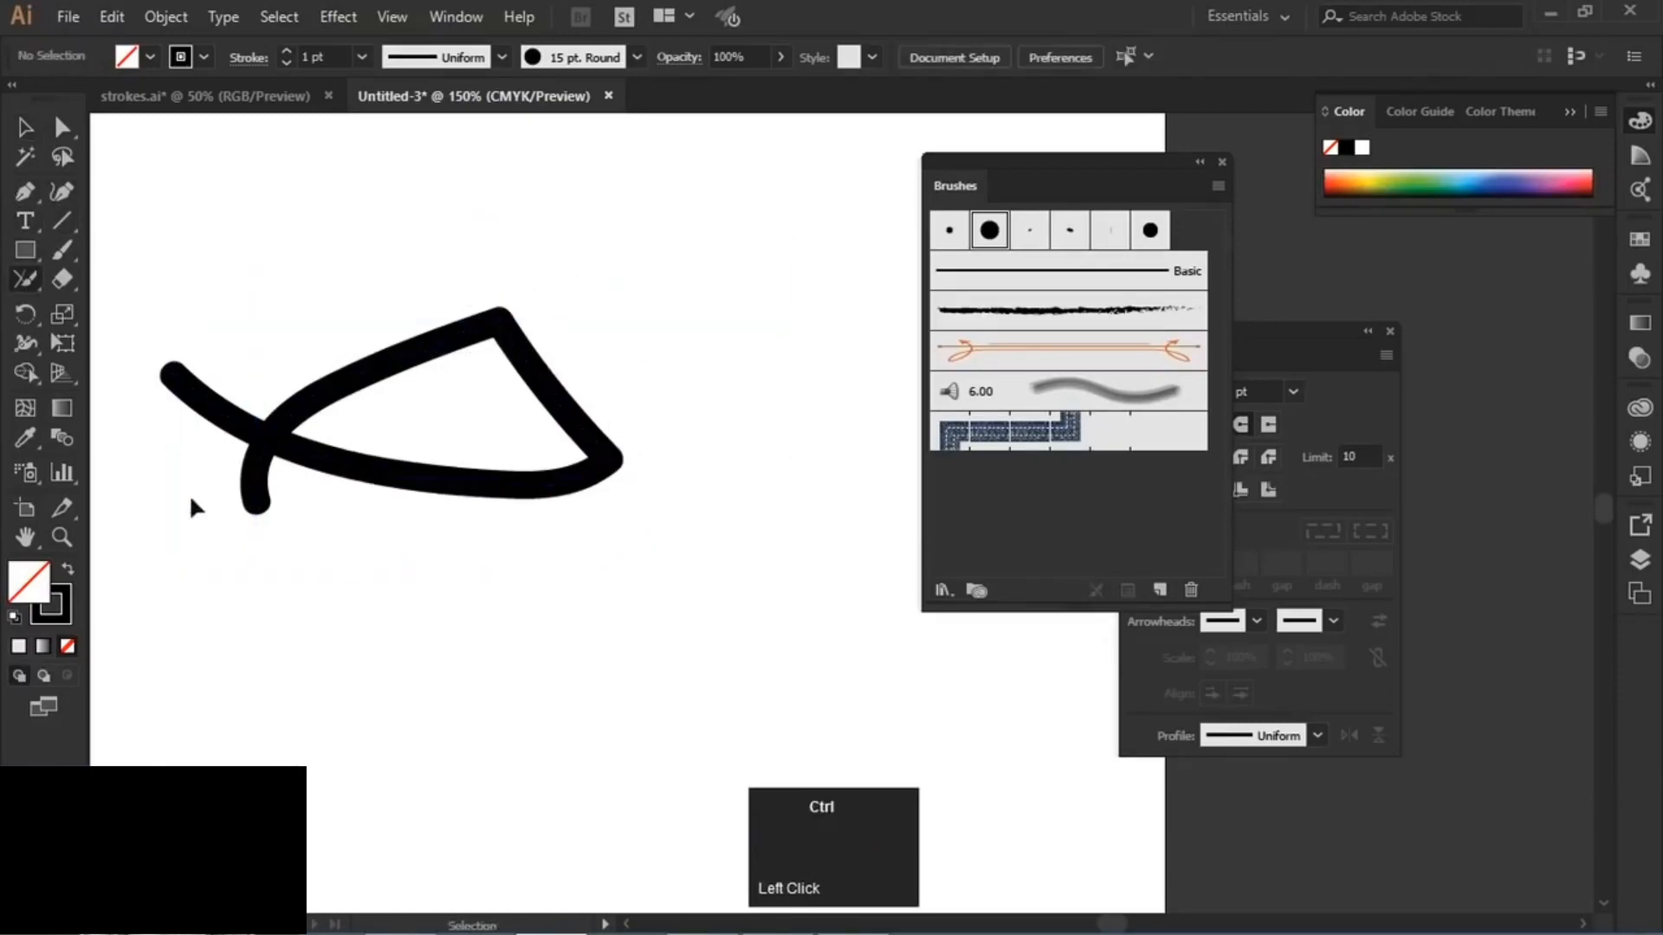
{"action": "left_click", "coordinate": [208, 390], "text": "ctrl"}
{"action": "left_click_drag", "start_coordinate": [227, 394], "coordinate": [305, 515]}
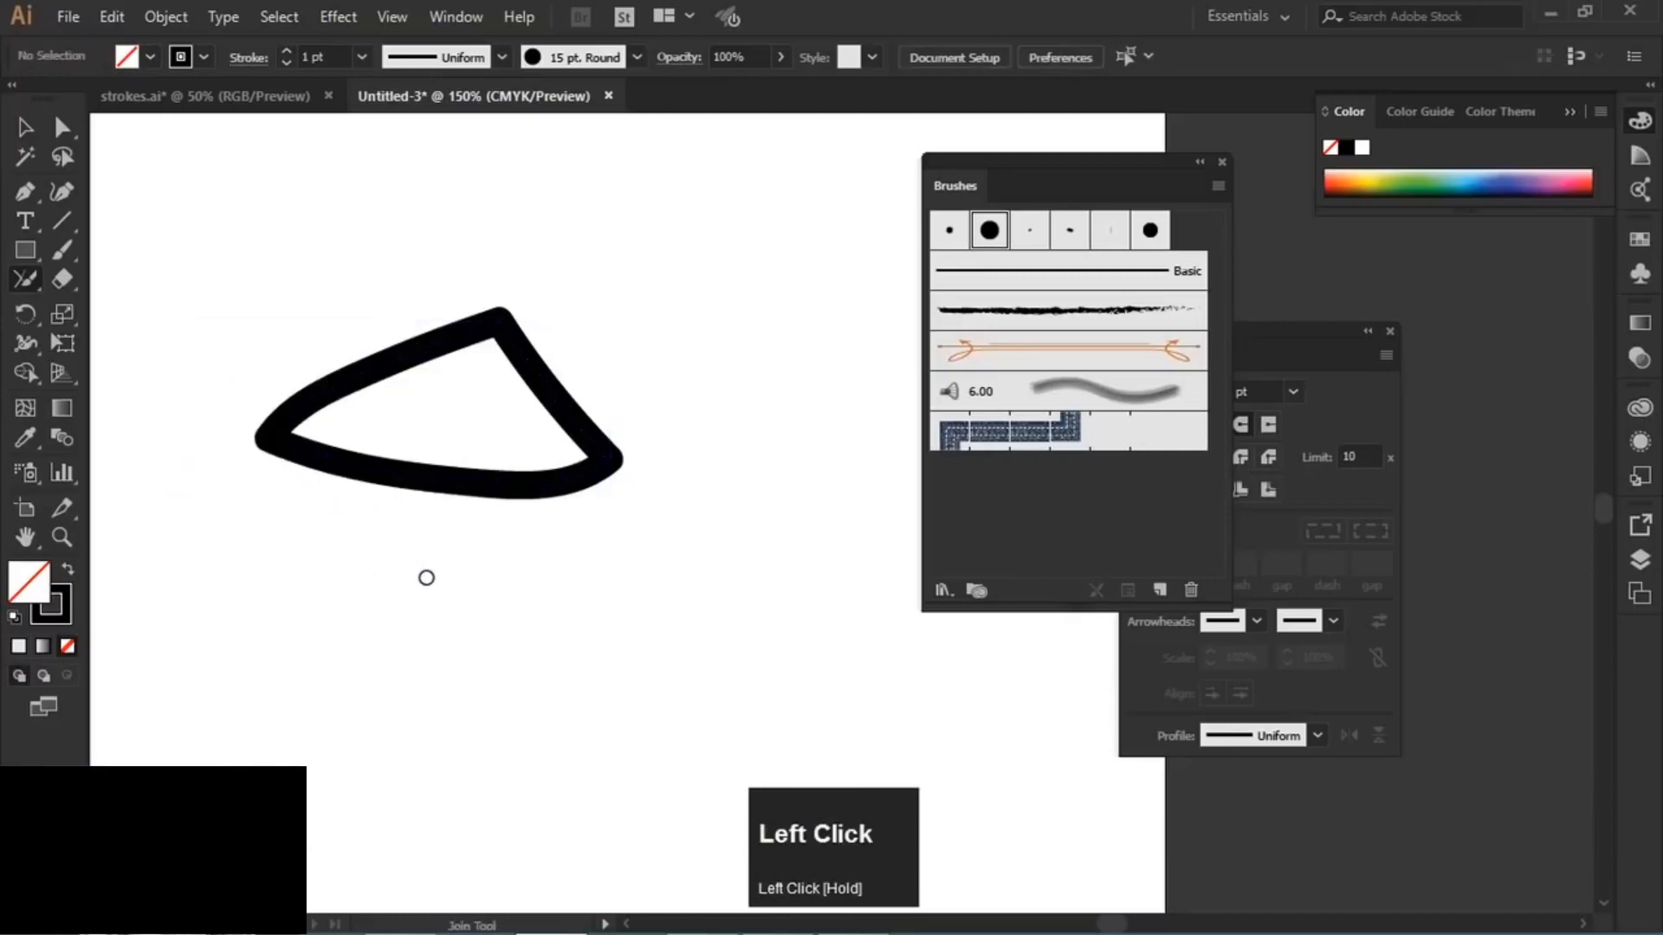
- Move the joined brush shape up and to the right, and delete it from the artboard
{"action": "left_click", "coordinate": [555, 532], "text": "ctrl"}
{"action": "mouse_move", "coordinate": [545, 489]}
{"action": "left_mouse_down"}
{"action": "mouse_move", "coordinate": [612, 494]}
{"action": "mouse_move", "coordinate": [654, 420]}
{"action": "left_mouse_up"}
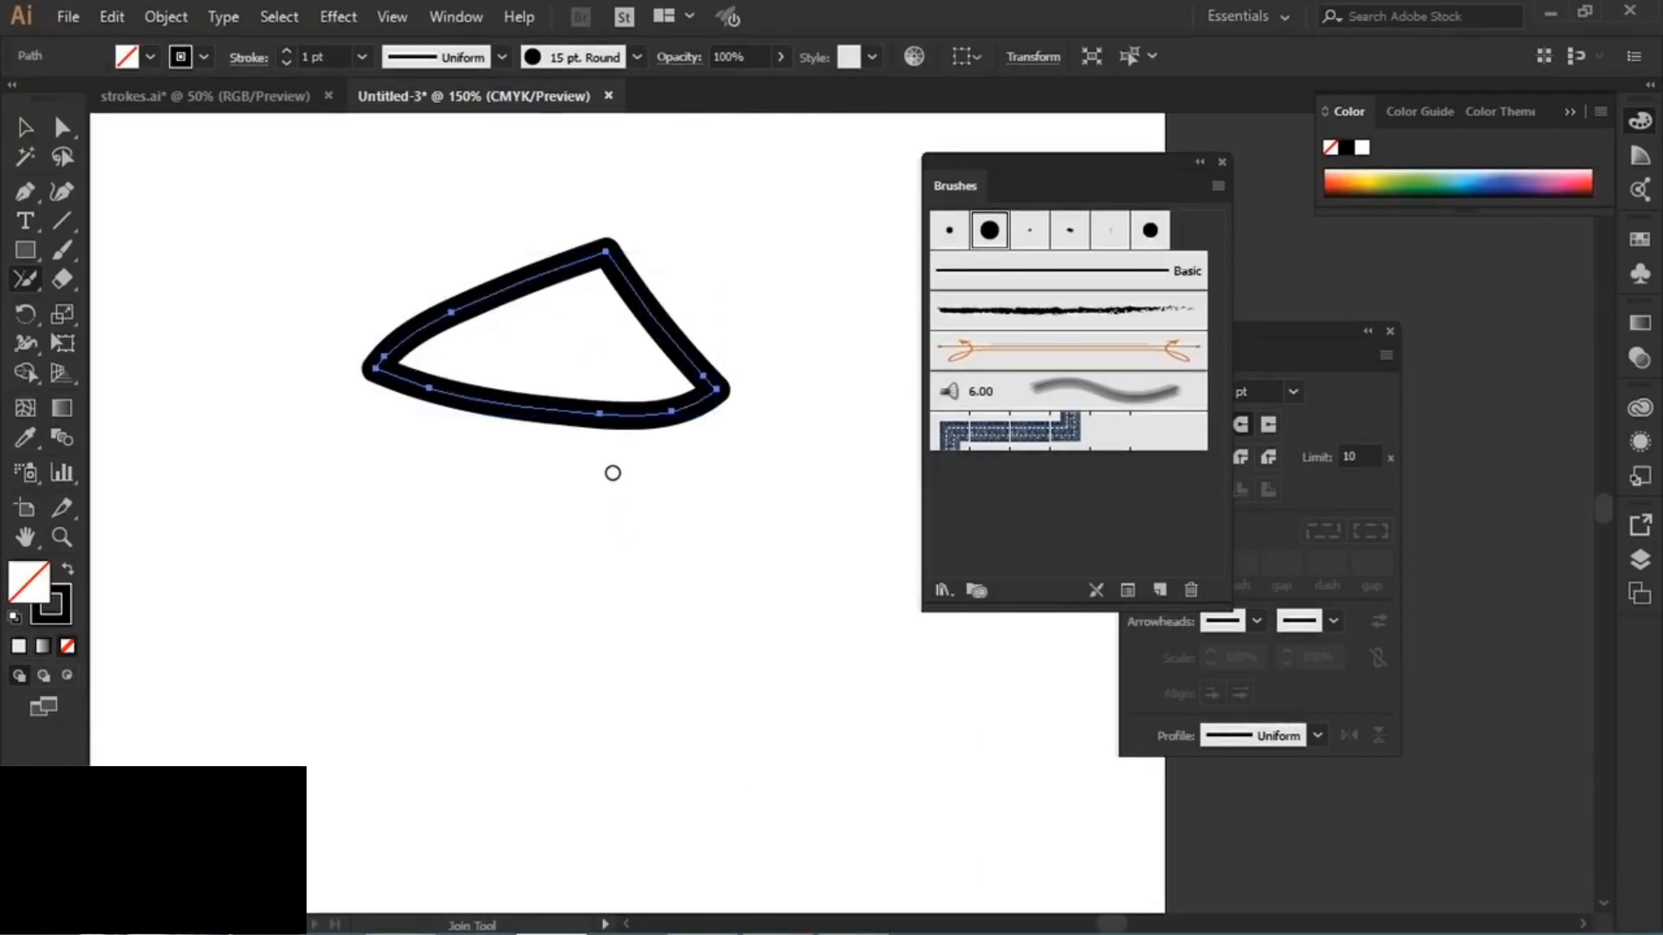
{"action": "key", "text": "Delete"}
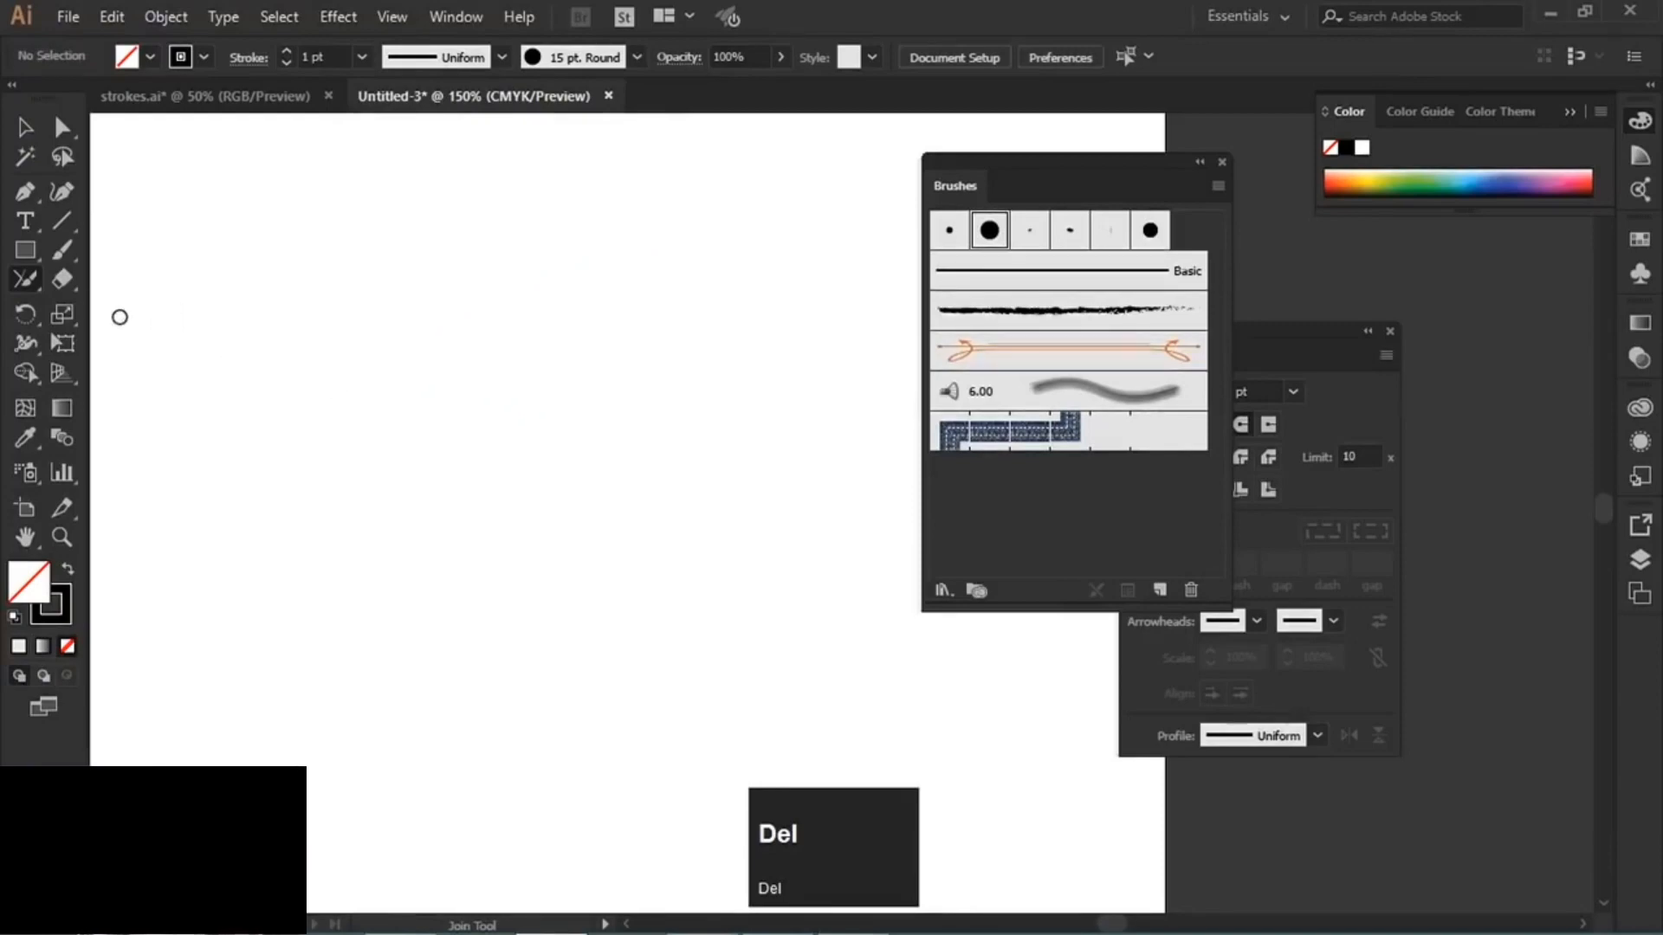
{"action": "left_click", "coordinate": [27, 279]}
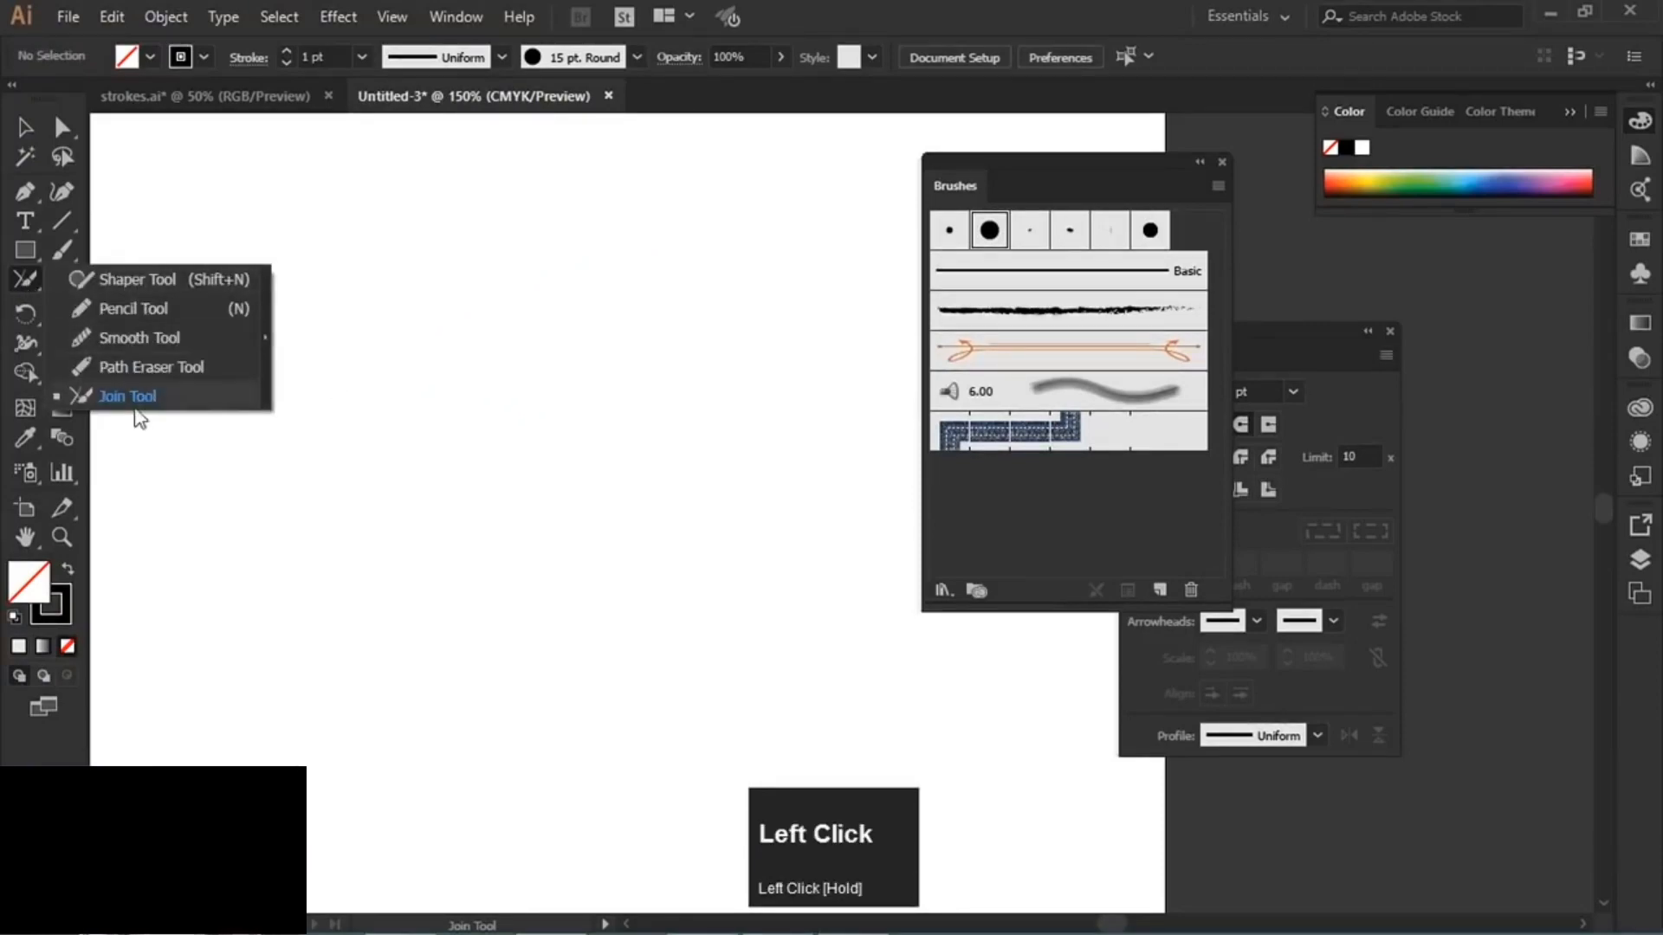
{"action": "left_click", "coordinate": [27, 279]}
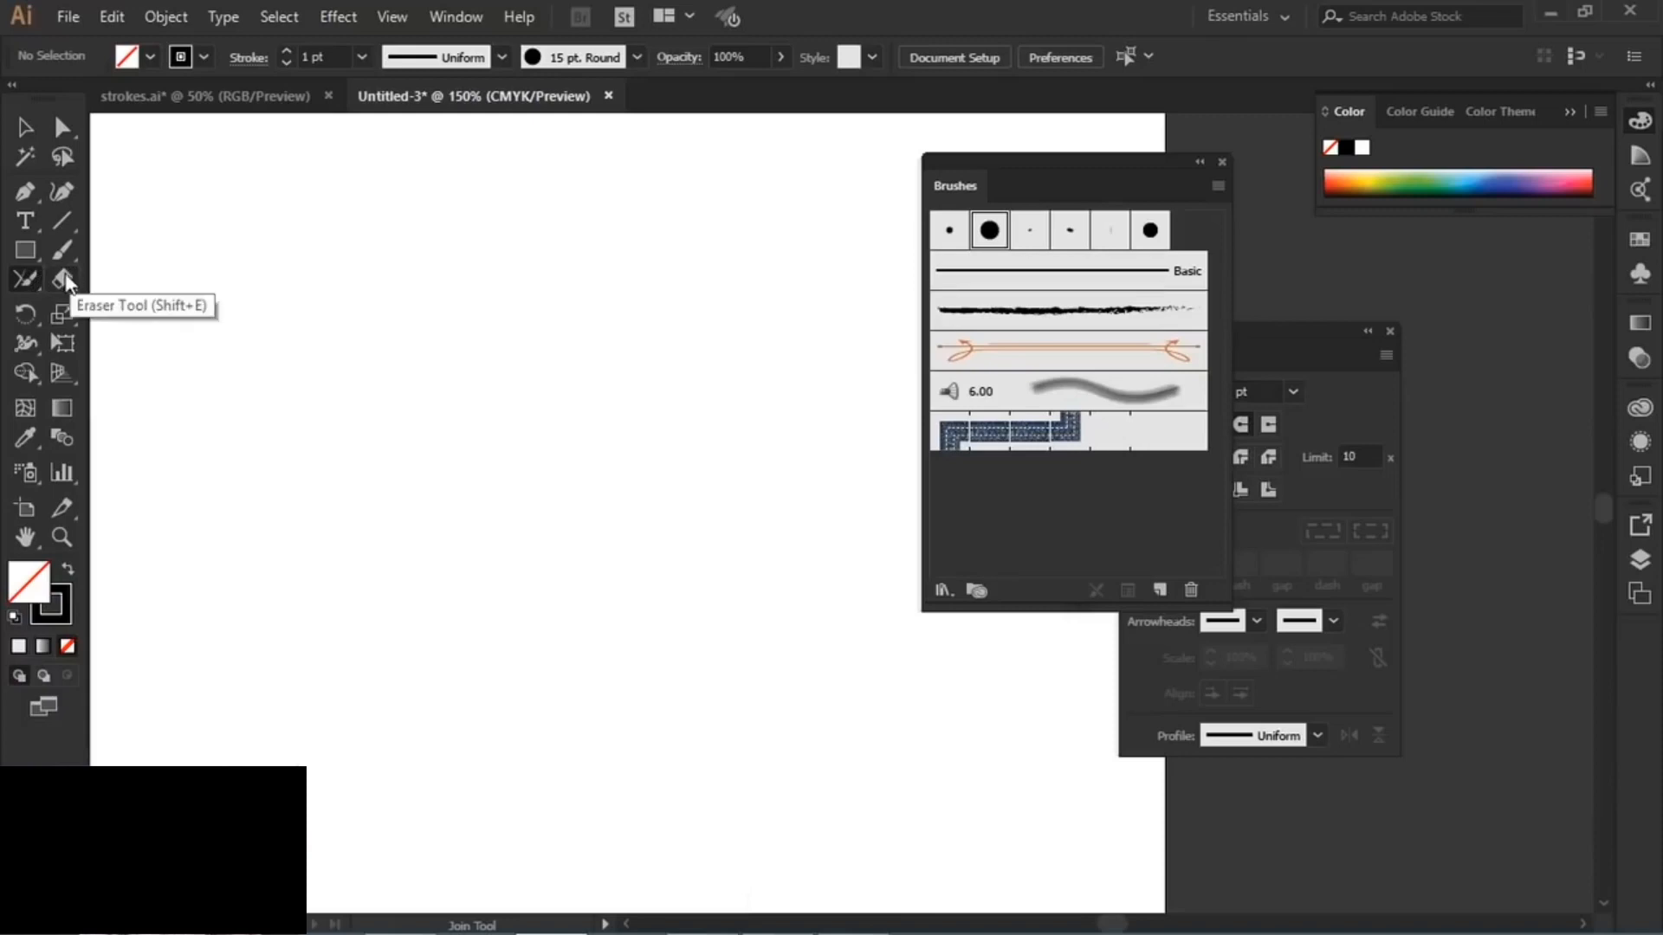
{"action": "mouse_move", "coordinate": [66, 282]}
{"action": "left_mouse_down"}
{"action": "mouse_move", "coordinate": [164, 280]}
{"action": "mouse_move", "coordinate": [170, 324]}
{"action": "mouse_move", "coordinate": [174, 278]}
{"action": "mouse_move", "coordinate": [65, 273]}
{"action": "left_mouse_up"}
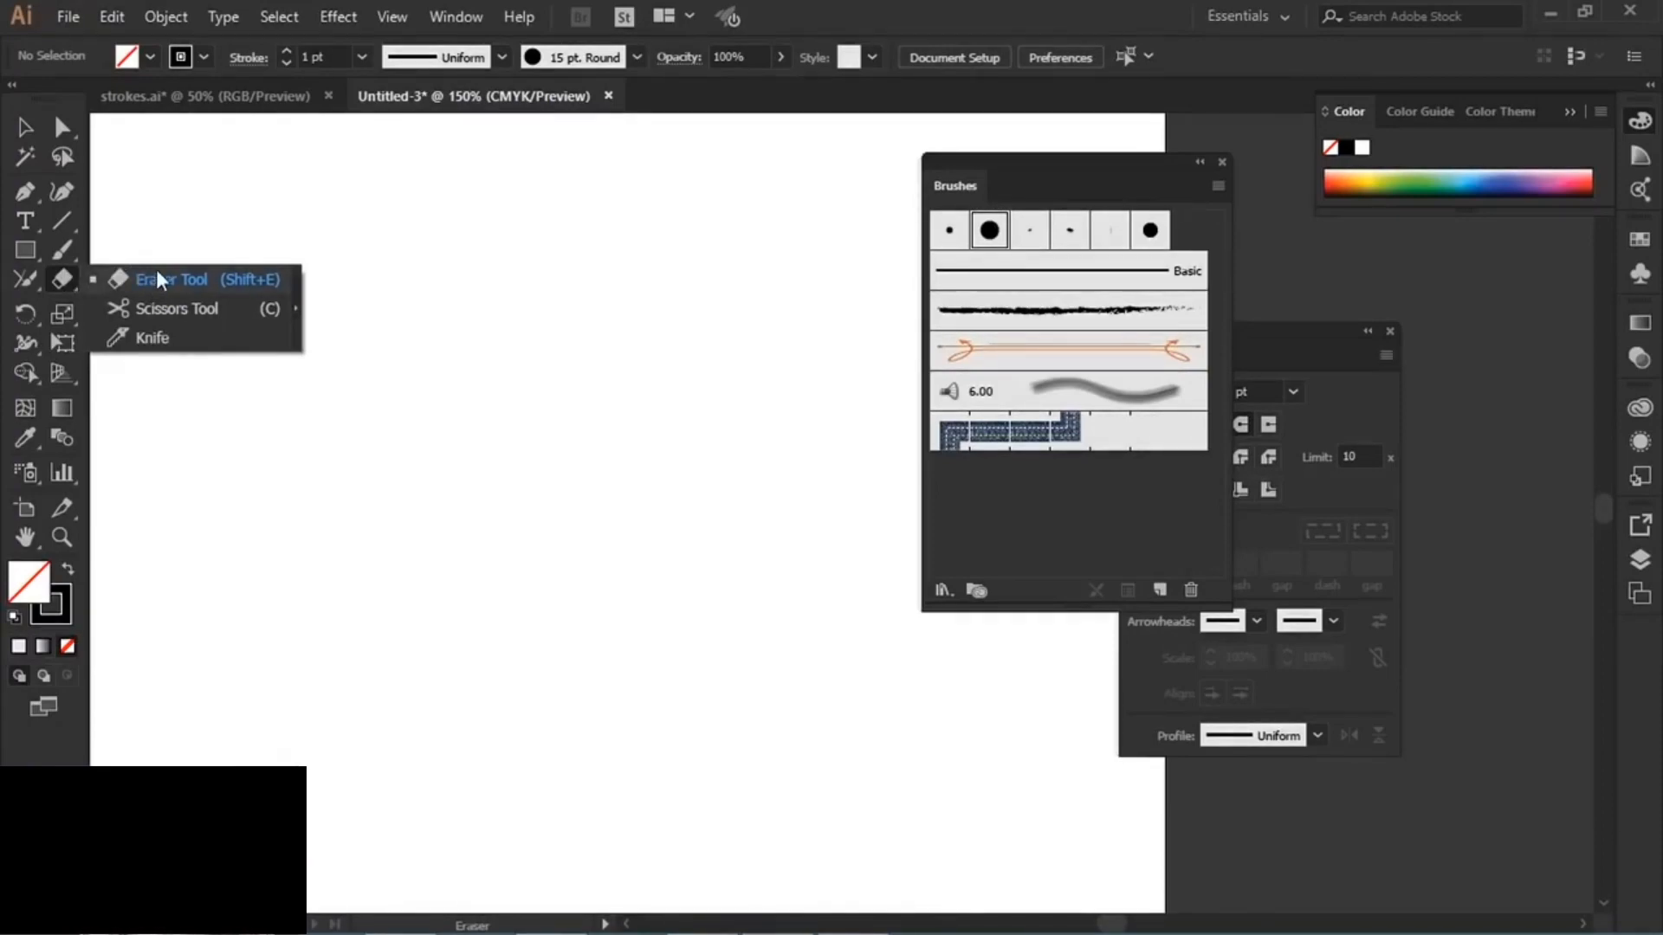
{"action": "left_click", "coordinate": [33, 268]}
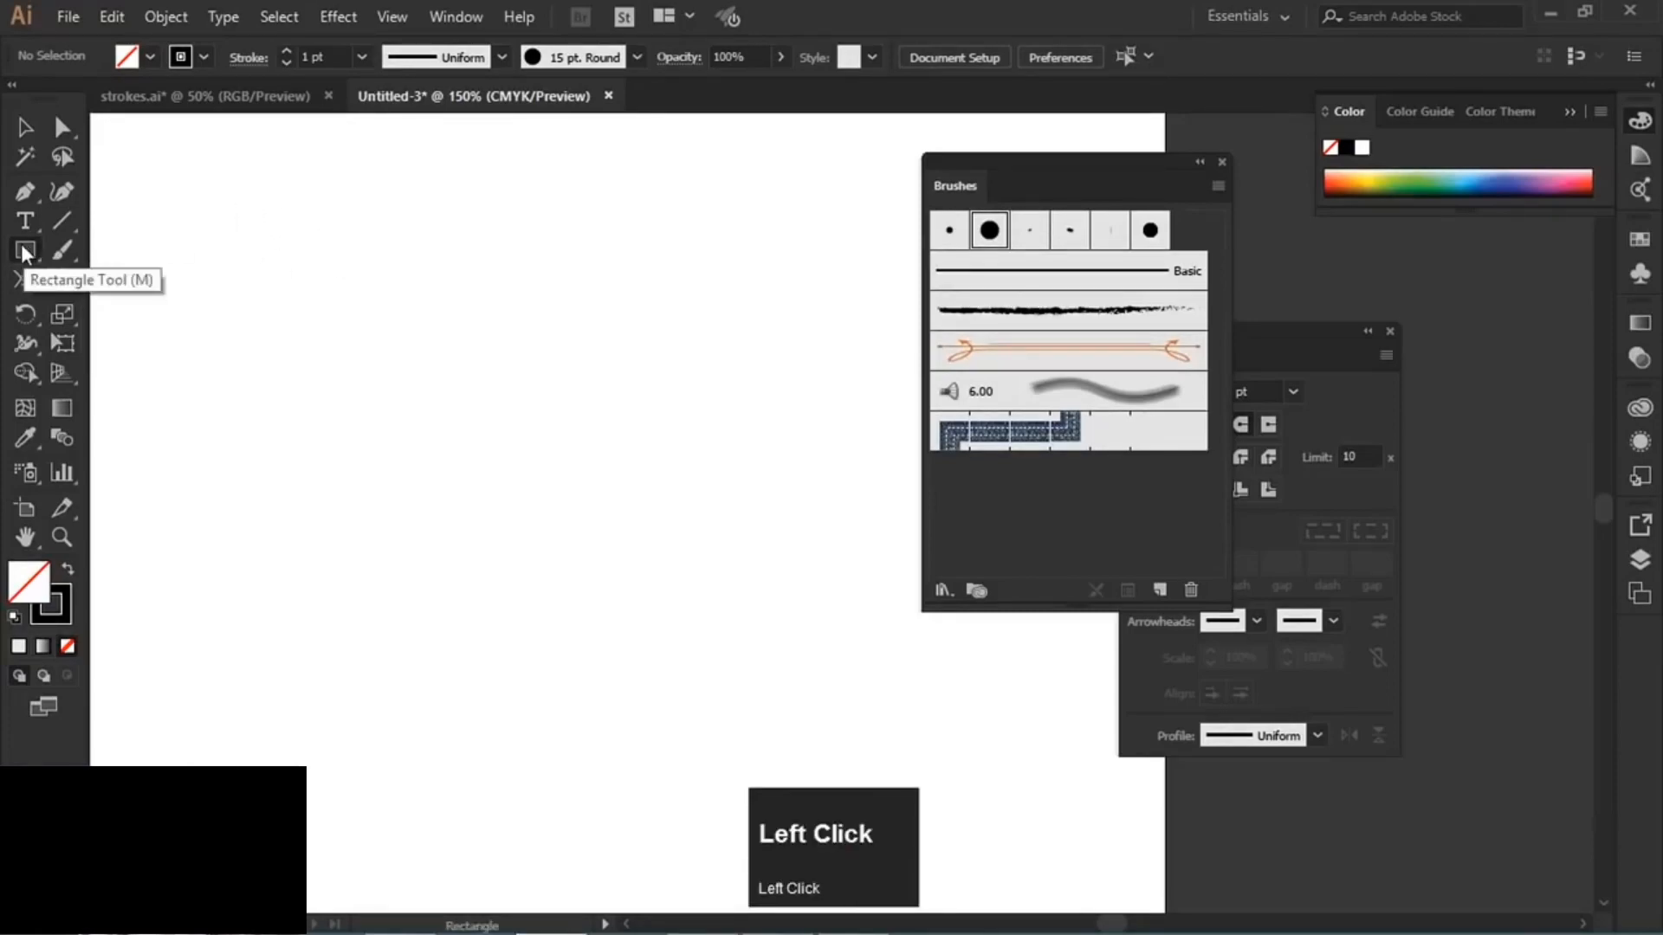
- Draw a slanted straight line with the Line Segment tool and erase two gaps in it with the Eraser tool
{"action": "left_click", "coordinate": [59, 222]}
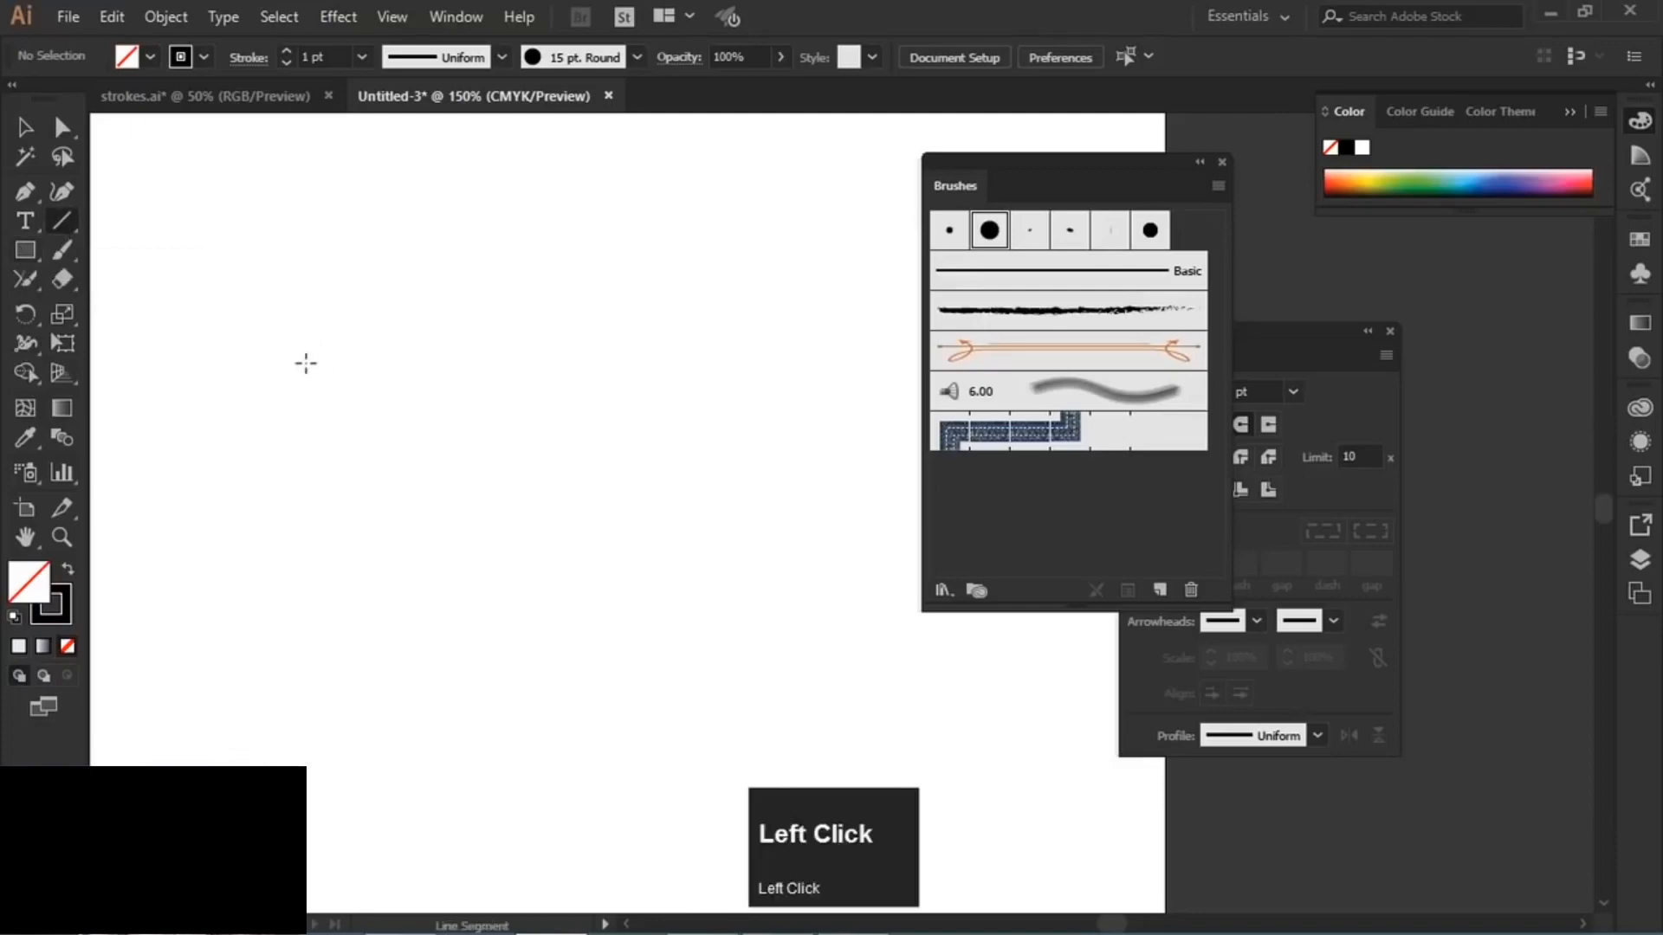
{"action": "left_click_drag", "start_coordinate": [390, 341], "coordinate": [749, 223]}
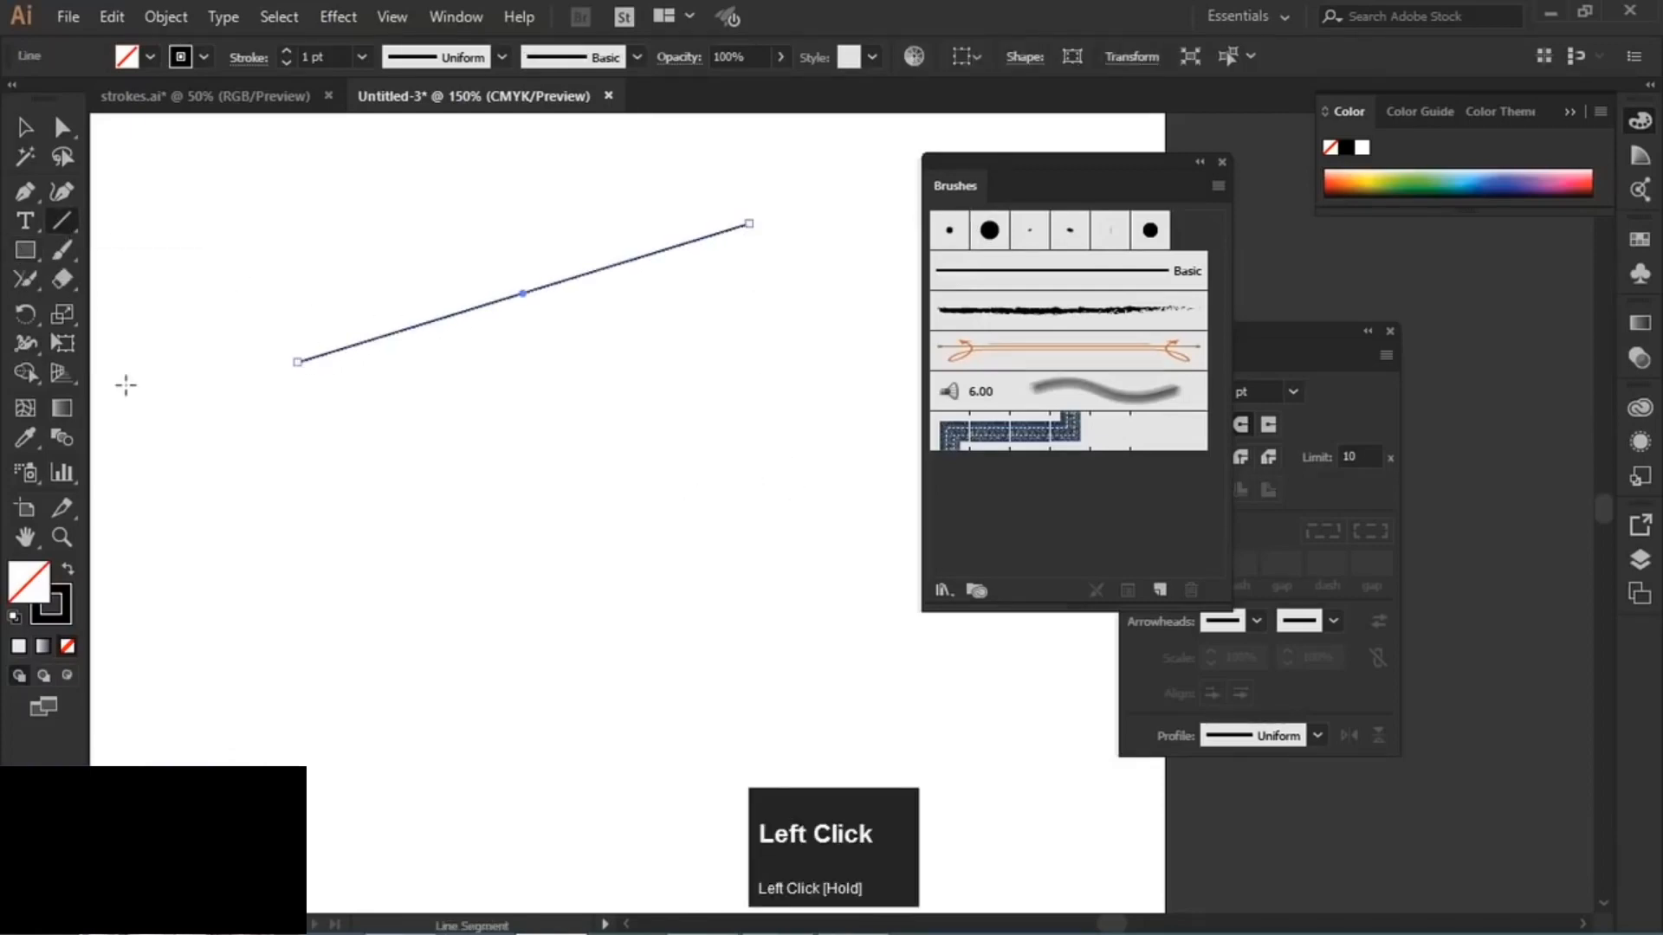
{"action": "left_click", "coordinate": [61, 279]}
{"action": "left_click_drag", "start_coordinate": [401, 290], "coordinate": [460, 364]}
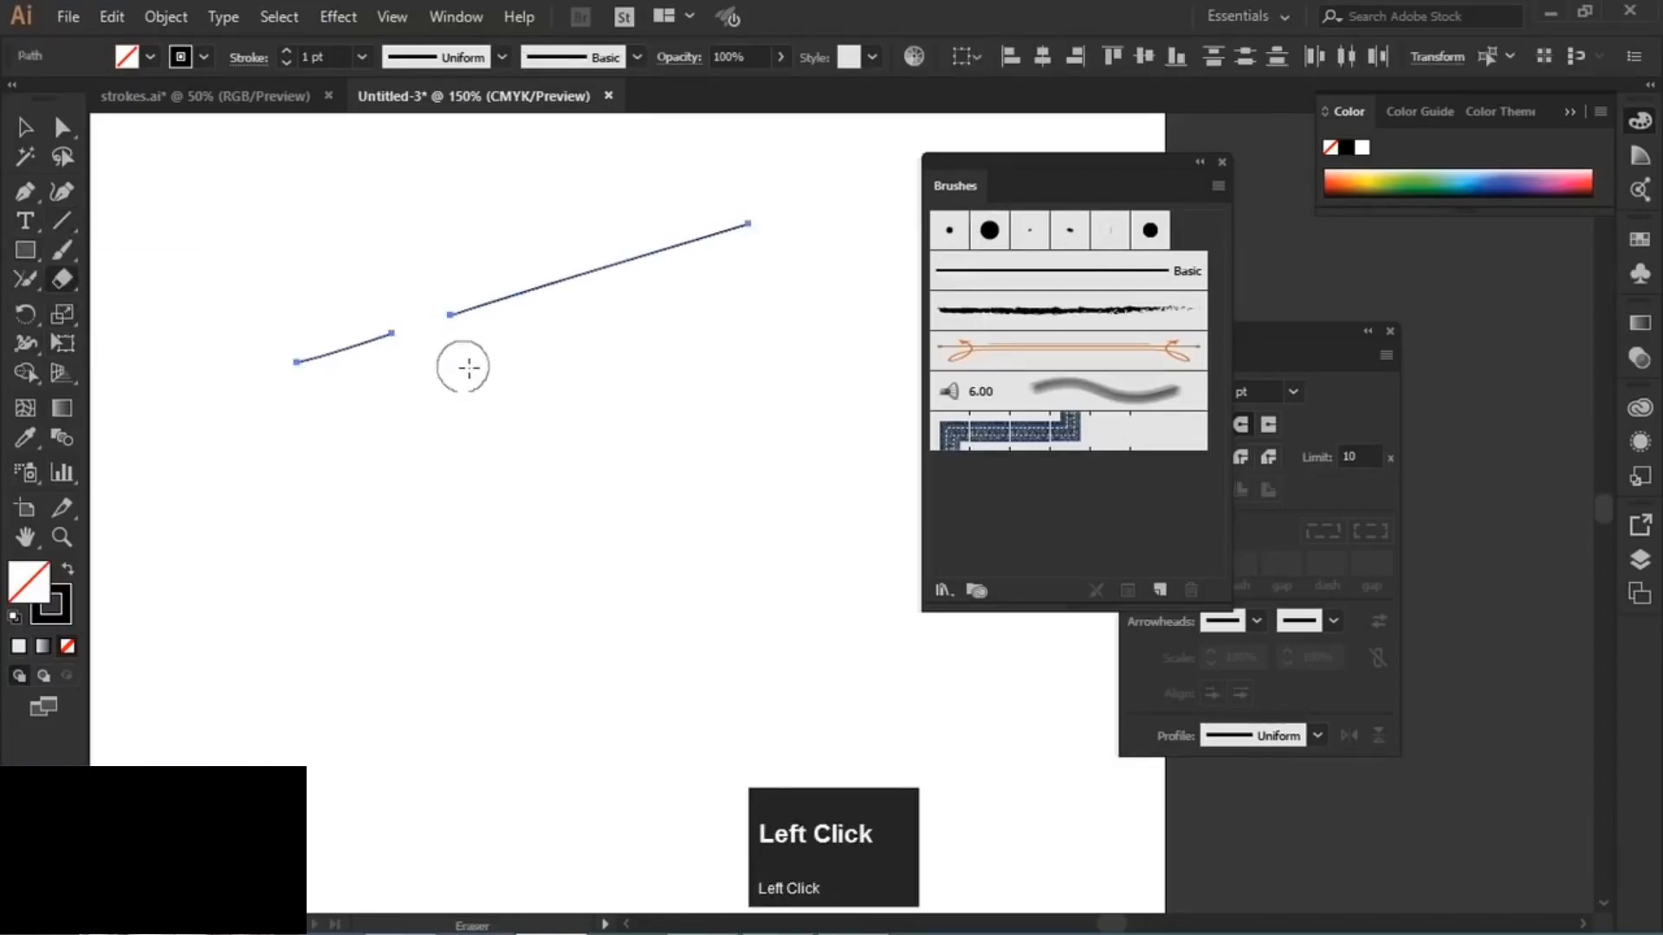
{"action": "mouse_move", "coordinate": [595, 324]}
{"action": "left_mouse_down"}
{"action": "mouse_move", "coordinate": [612, 244]}
{"action": "mouse_move", "coordinate": [659, 209]}
{"action": "left_mouse_up"}
- Undo both erased gaps and the slanted line
{"action": "key", "text": "ctrl+z"}
{"action": "key", "text": "ctrl+z"}
{"action": "key", "text": "ctrl+z"}
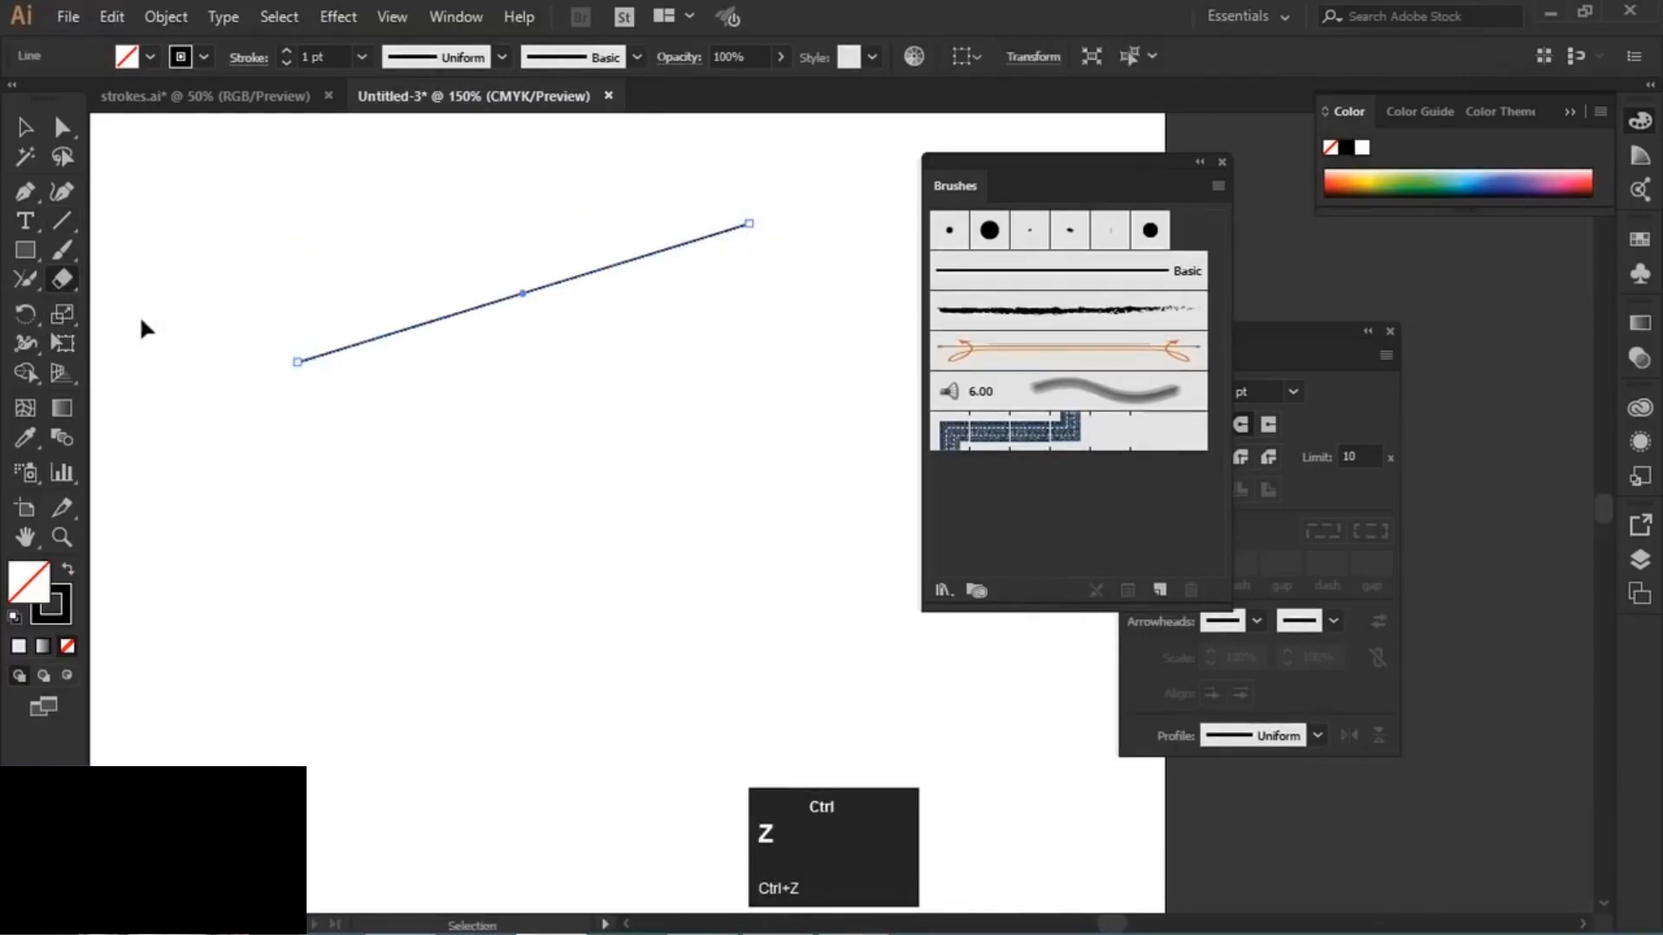
- Draw an unfilled rectangle and erase a curved notch out of its left edge with the Eraser tool
{"action": "left_click", "coordinate": [26, 250]}
{"action": "mouse_move", "coordinate": [347, 209]}
{"action": "left_mouse_down"}
{"action": "mouse_move", "coordinate": [698, 486]}
{"action": "mouse_move", "coordinate": [759, 512]}
{"action": "left_mouse_up"}
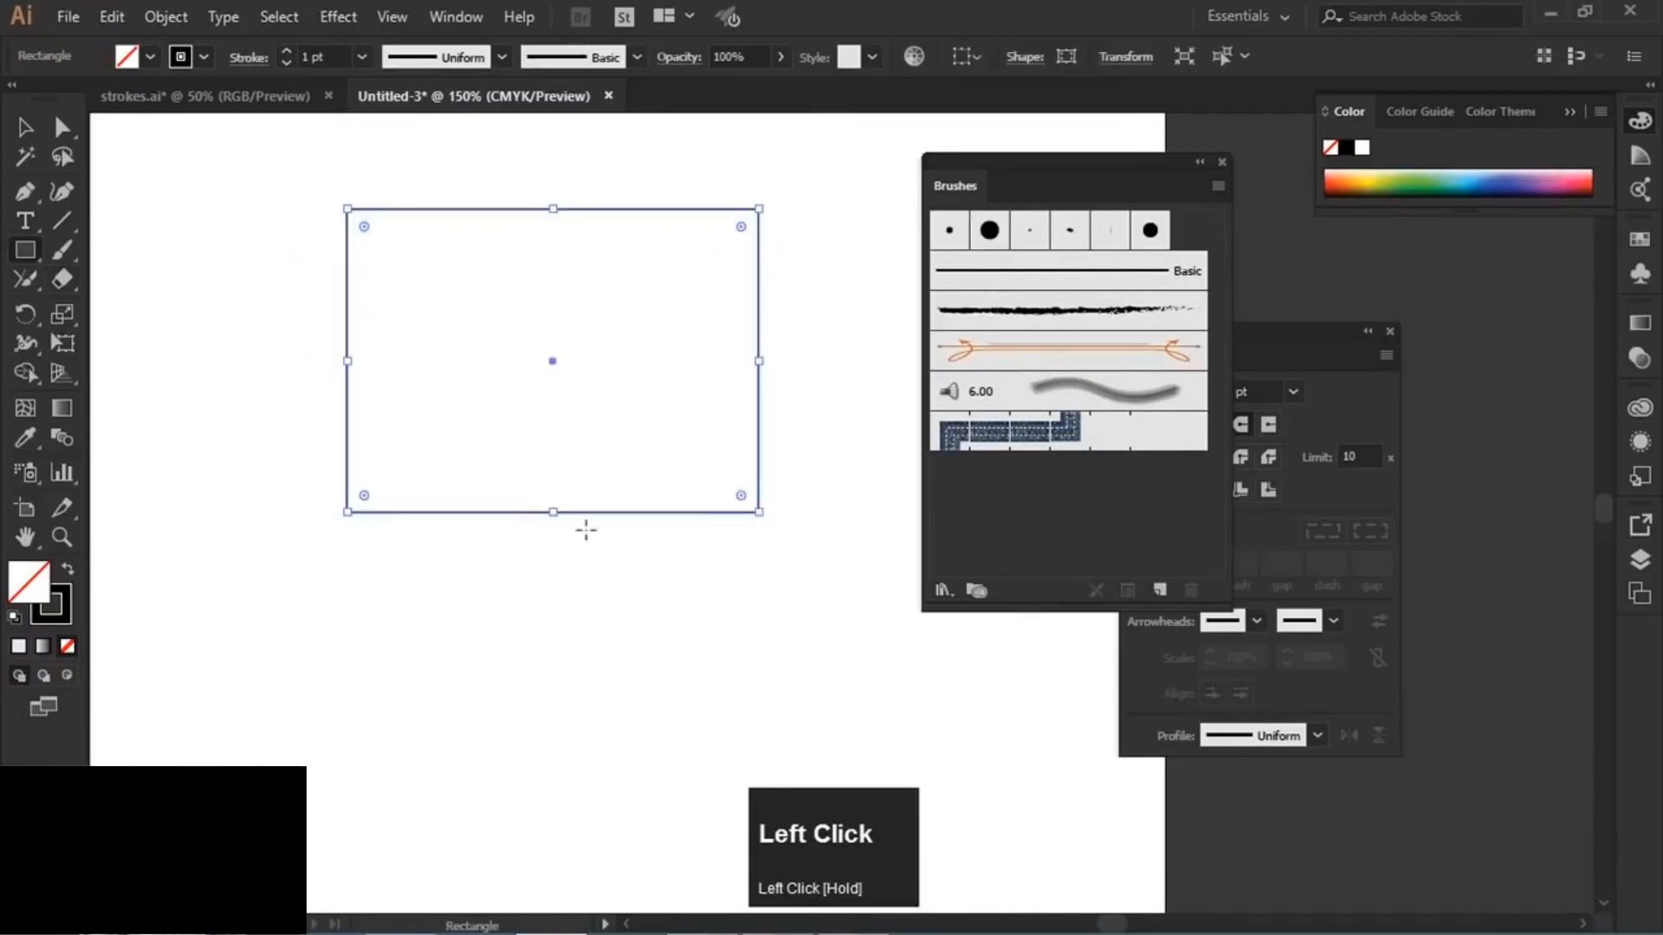
{"action": "left_click", "coordinate": [60, 276]}
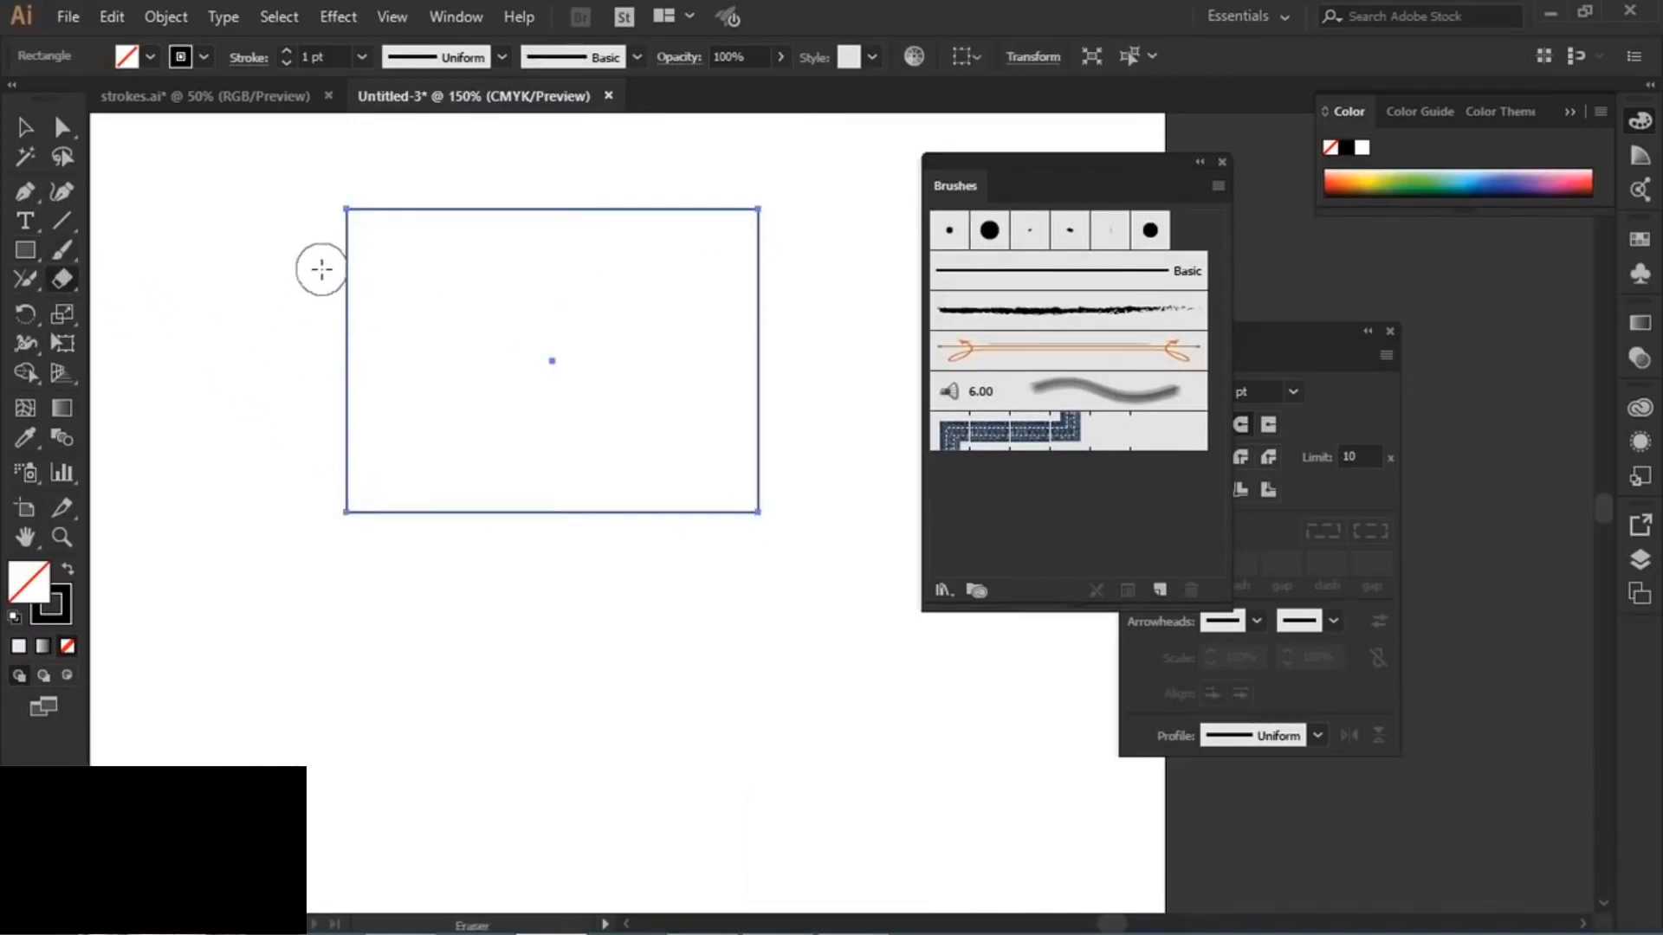
{"action": "mouse_move", "coordinate": [323, 262]}
{"action": "left_mouse_down"}
{"action": "mouse_move", "coordinate": [364, 349]}
{"action": "mouse_move", "coordinate": [364, 435]}
{"action": "mouse_move", "coordinate": [352, 386]}
{"action": "mouse_move", "coordinate": [312, 341]}
{"action": "mouse_move", "coordinate": [299, 360]}
{"action": "left_mouse_up"}
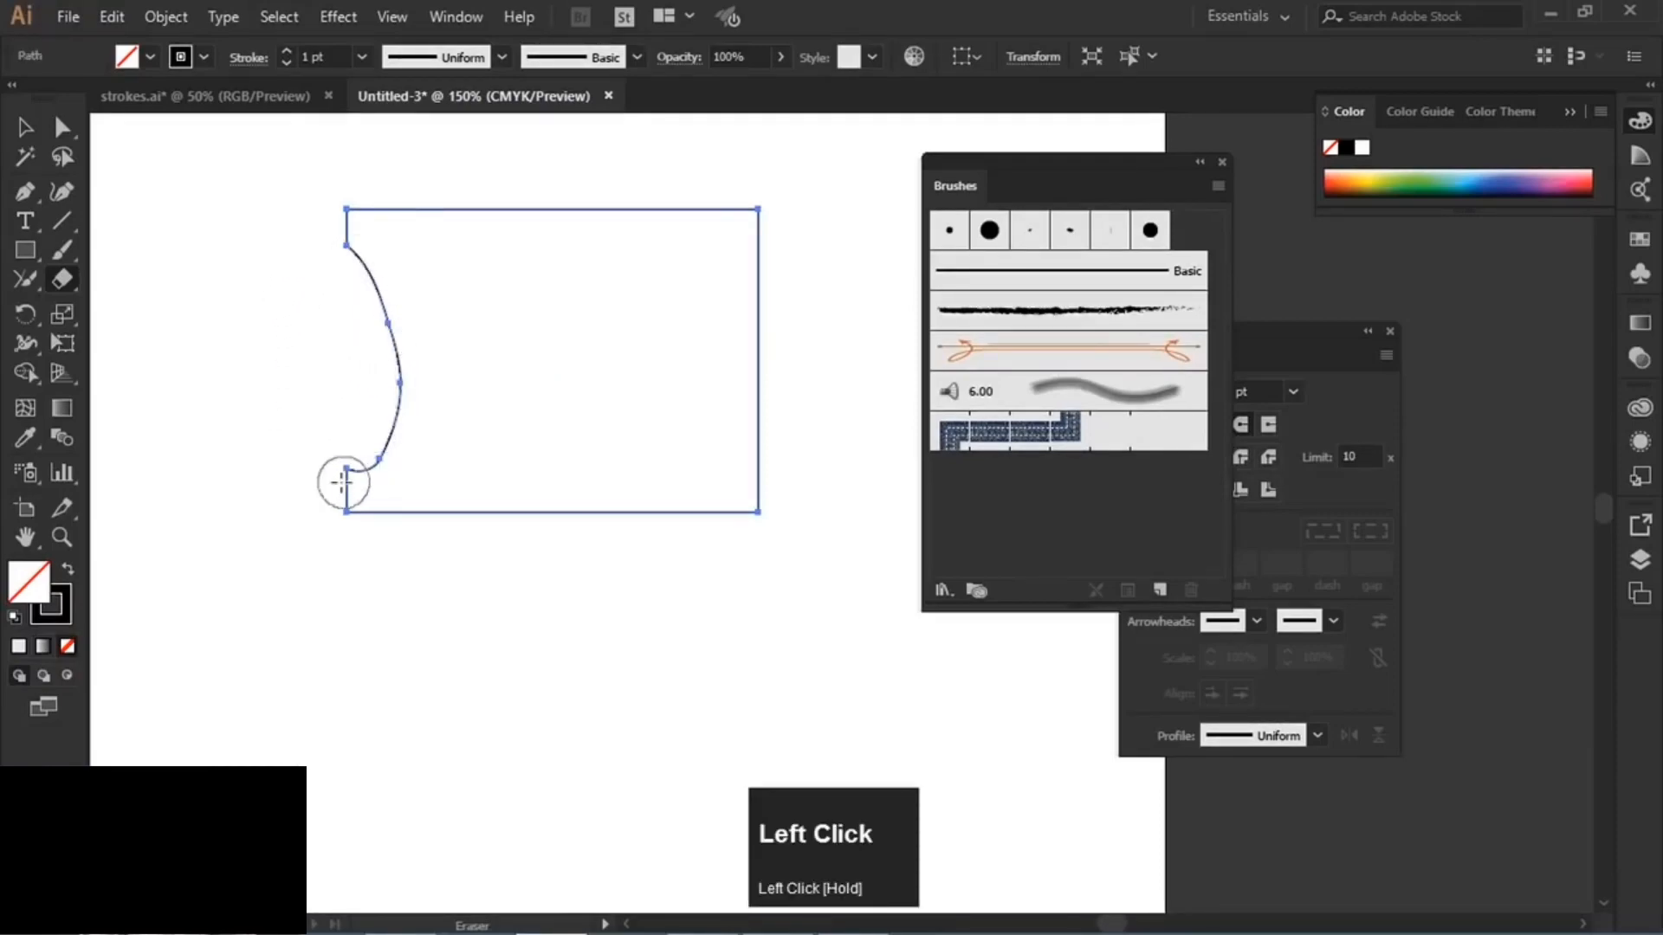
- Undo the notch, and erase two slanted strips across the rectangle with the Eraser tool so it splits into three pieces
{"action": "key", "text": "ctrl+z"}
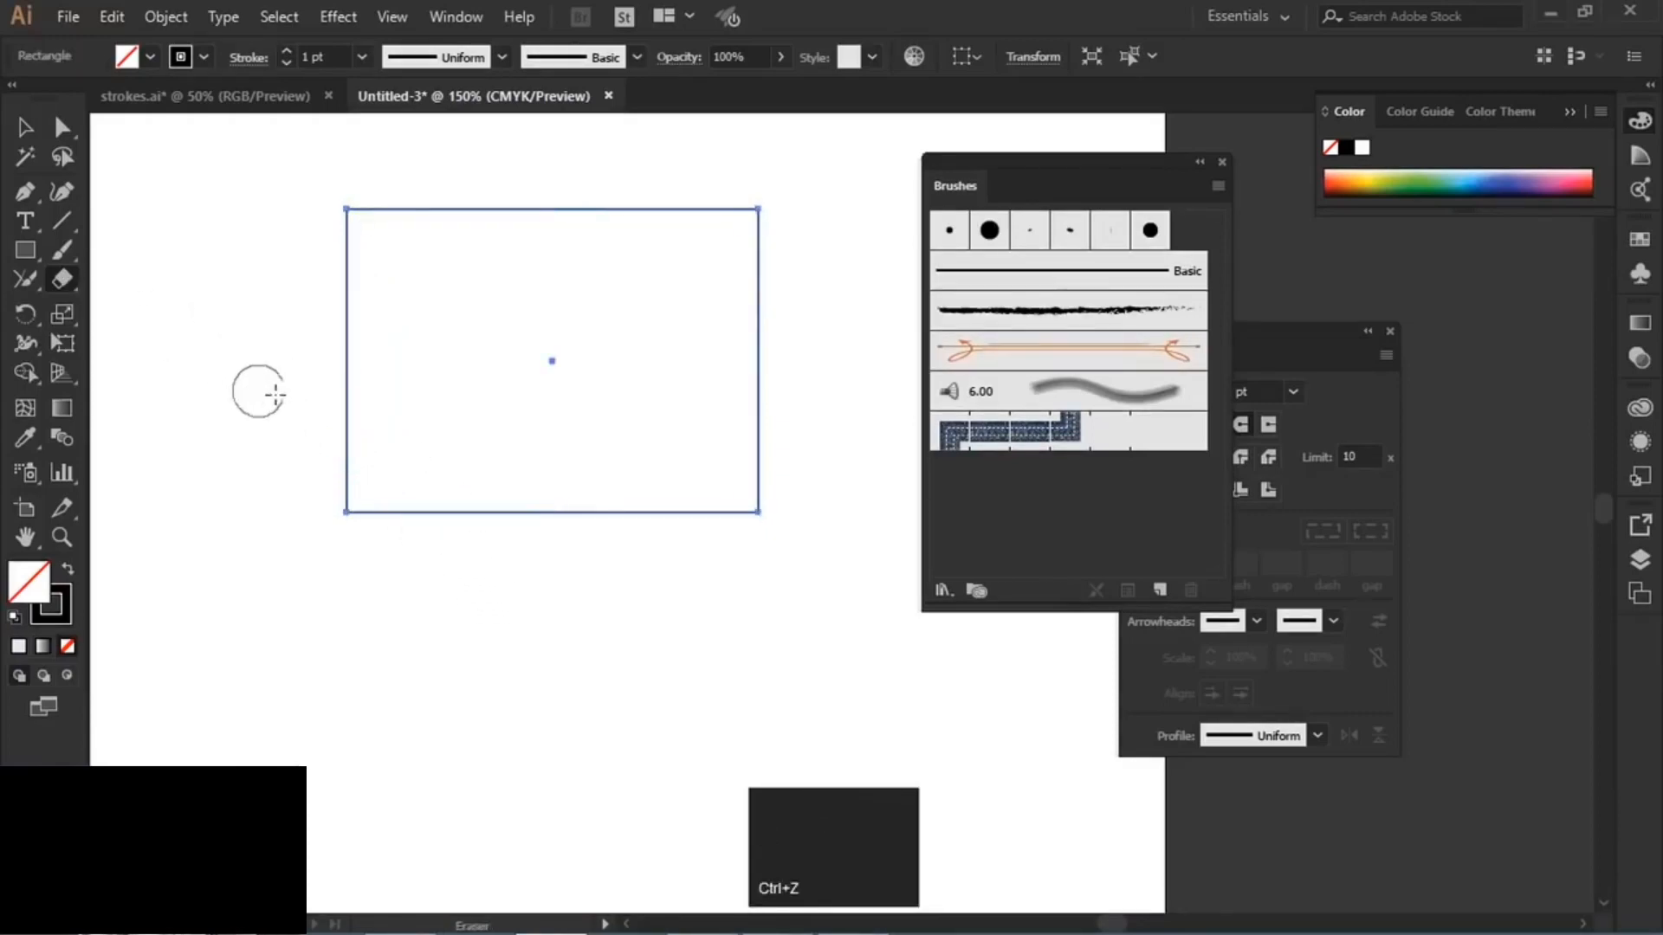
{"action": "left_click_drag", "start_coordinate": [252, 390], "coordinate": [557, 169]}
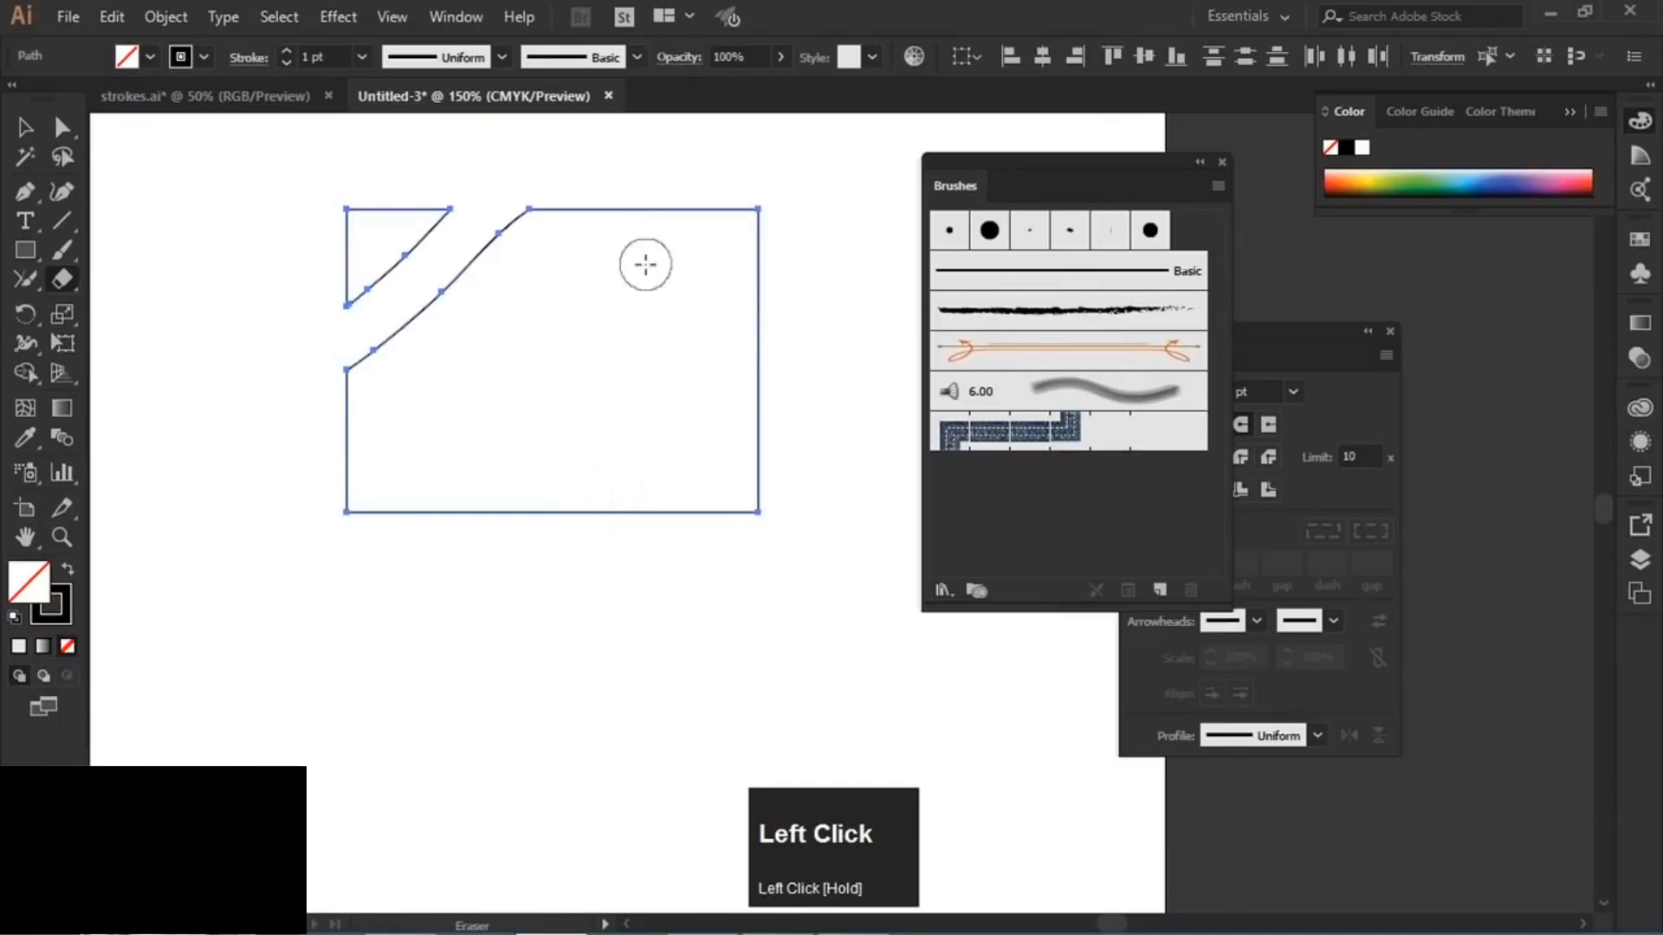
{"action": "left_click", "coordinate": [658, 208]}
{"action": "left_click", "coordinate": [600, 513]}
{"action": "left_click_drag", "start_coordinate": [576, 622], "coordinate": [576, 623]}
- Try moving the rectangle's corner piece and middle piece away from the rest, and undo both moves
{"action": "left_click", "coordinate": [26, 125]}
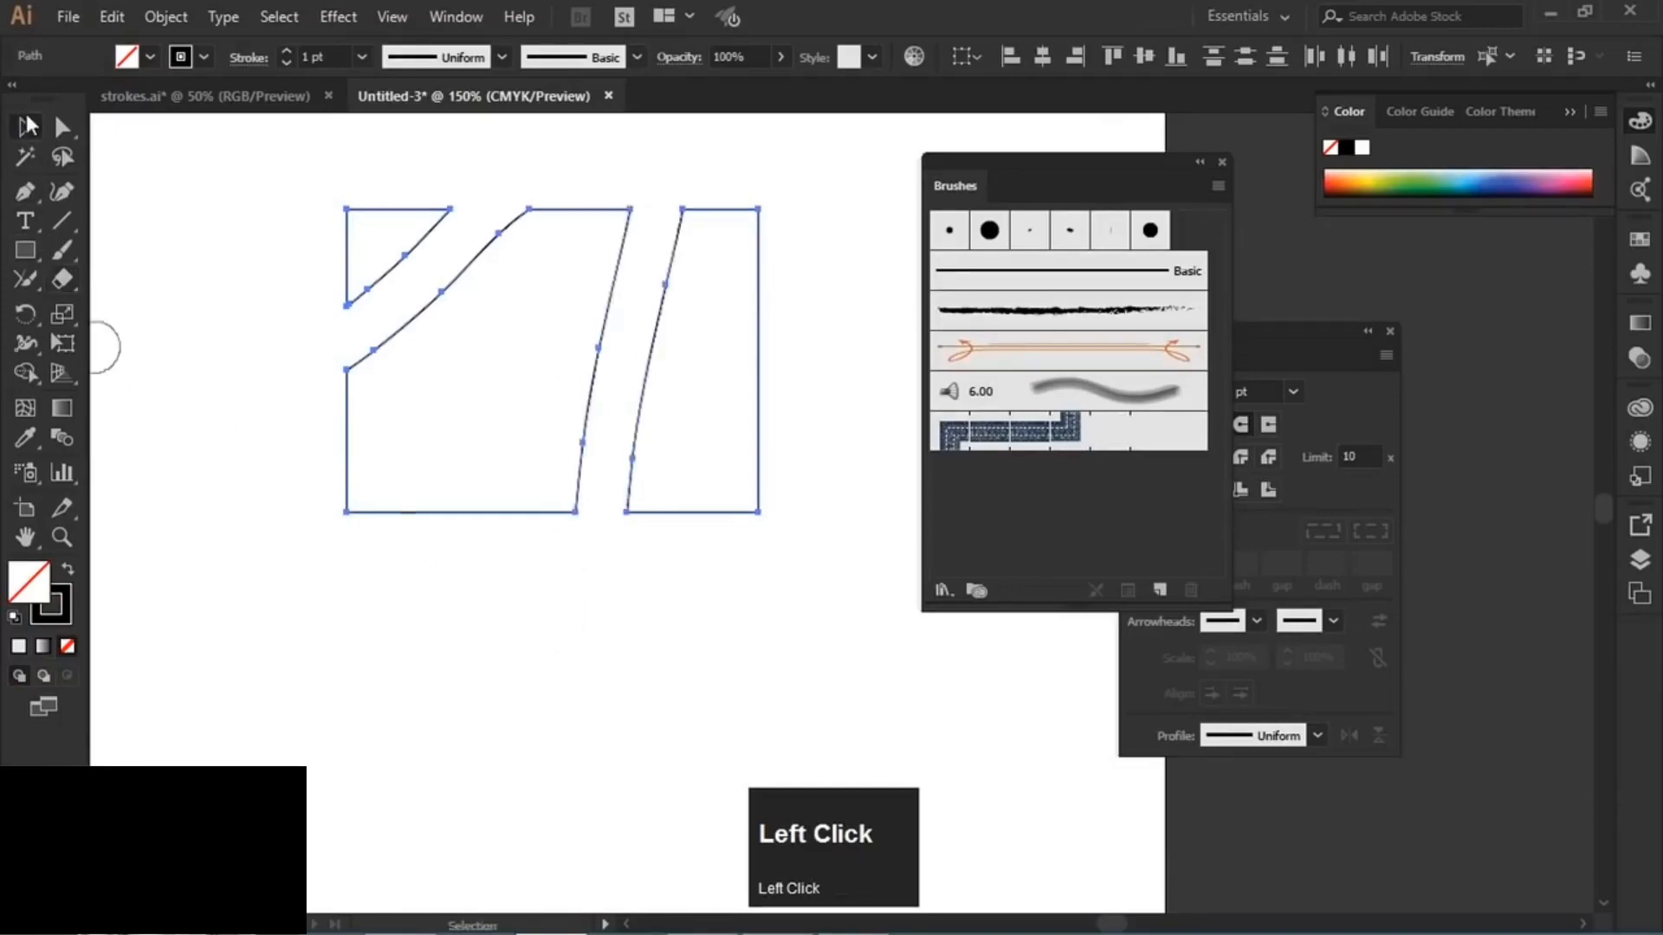
{"action": "left_click", "coordinate": [219, 160]}
{"action": "left_click_drag", "start_coordinate": [405, 256], "coordinate": [344, 248]}
{"action": "left_click_drag", "start_coordinate": [457, 289], "coordinate": [363, 419]}
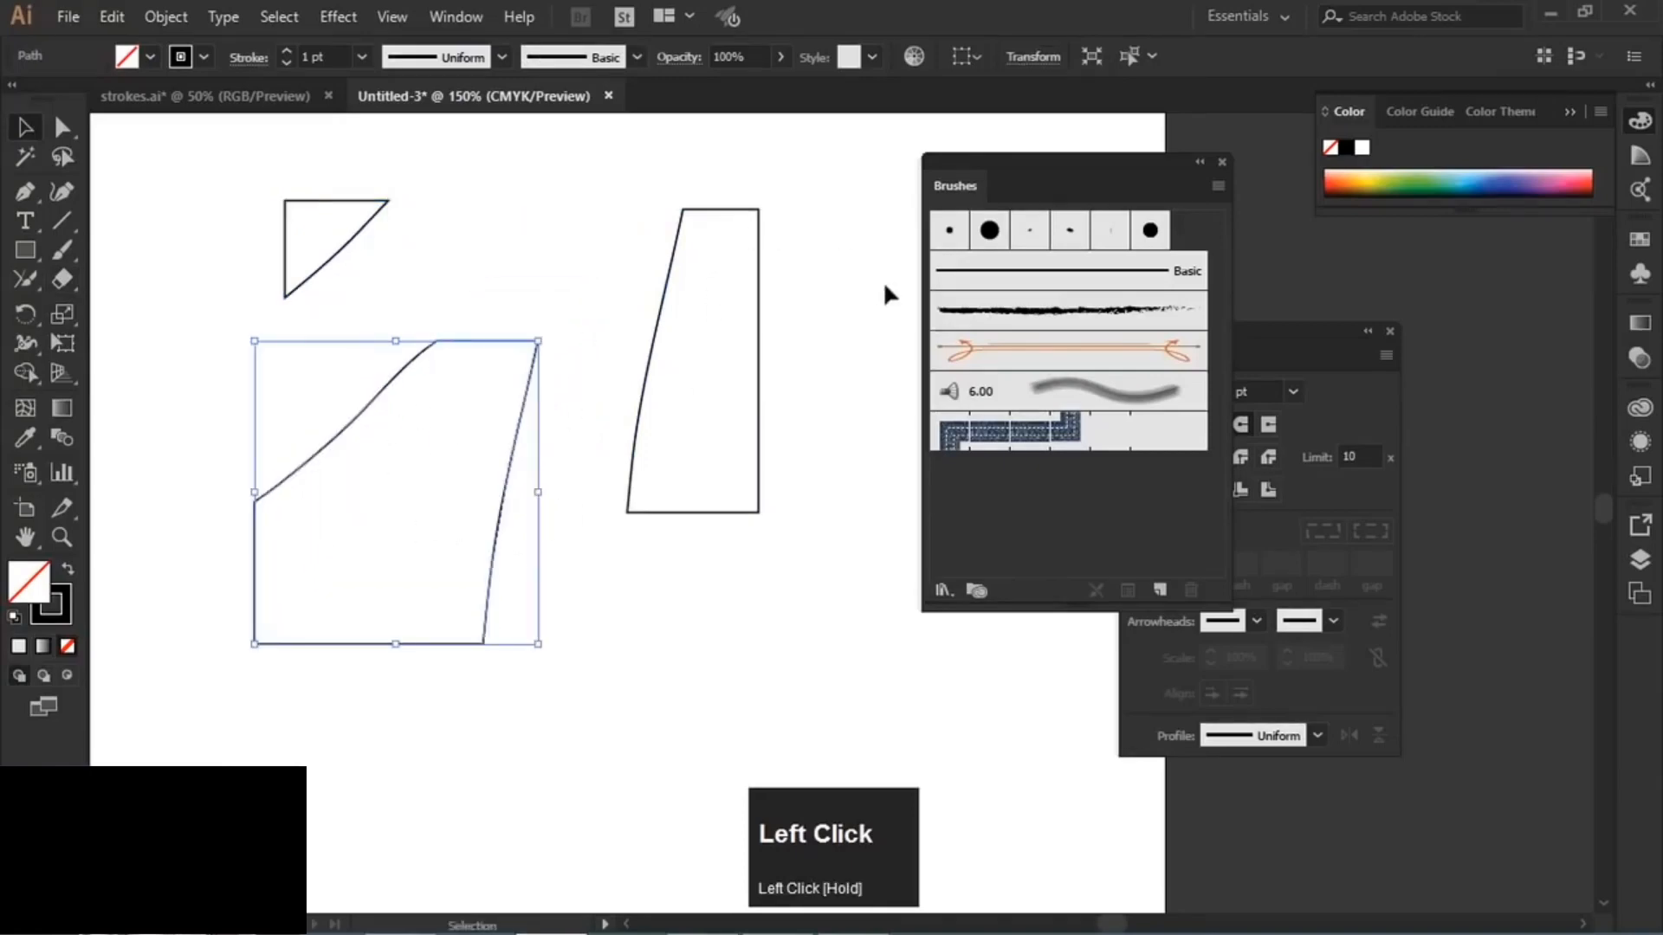
{"action": "key", "text": "ctrl+z"}
{"action": "key", "text": "ctrl+z"}
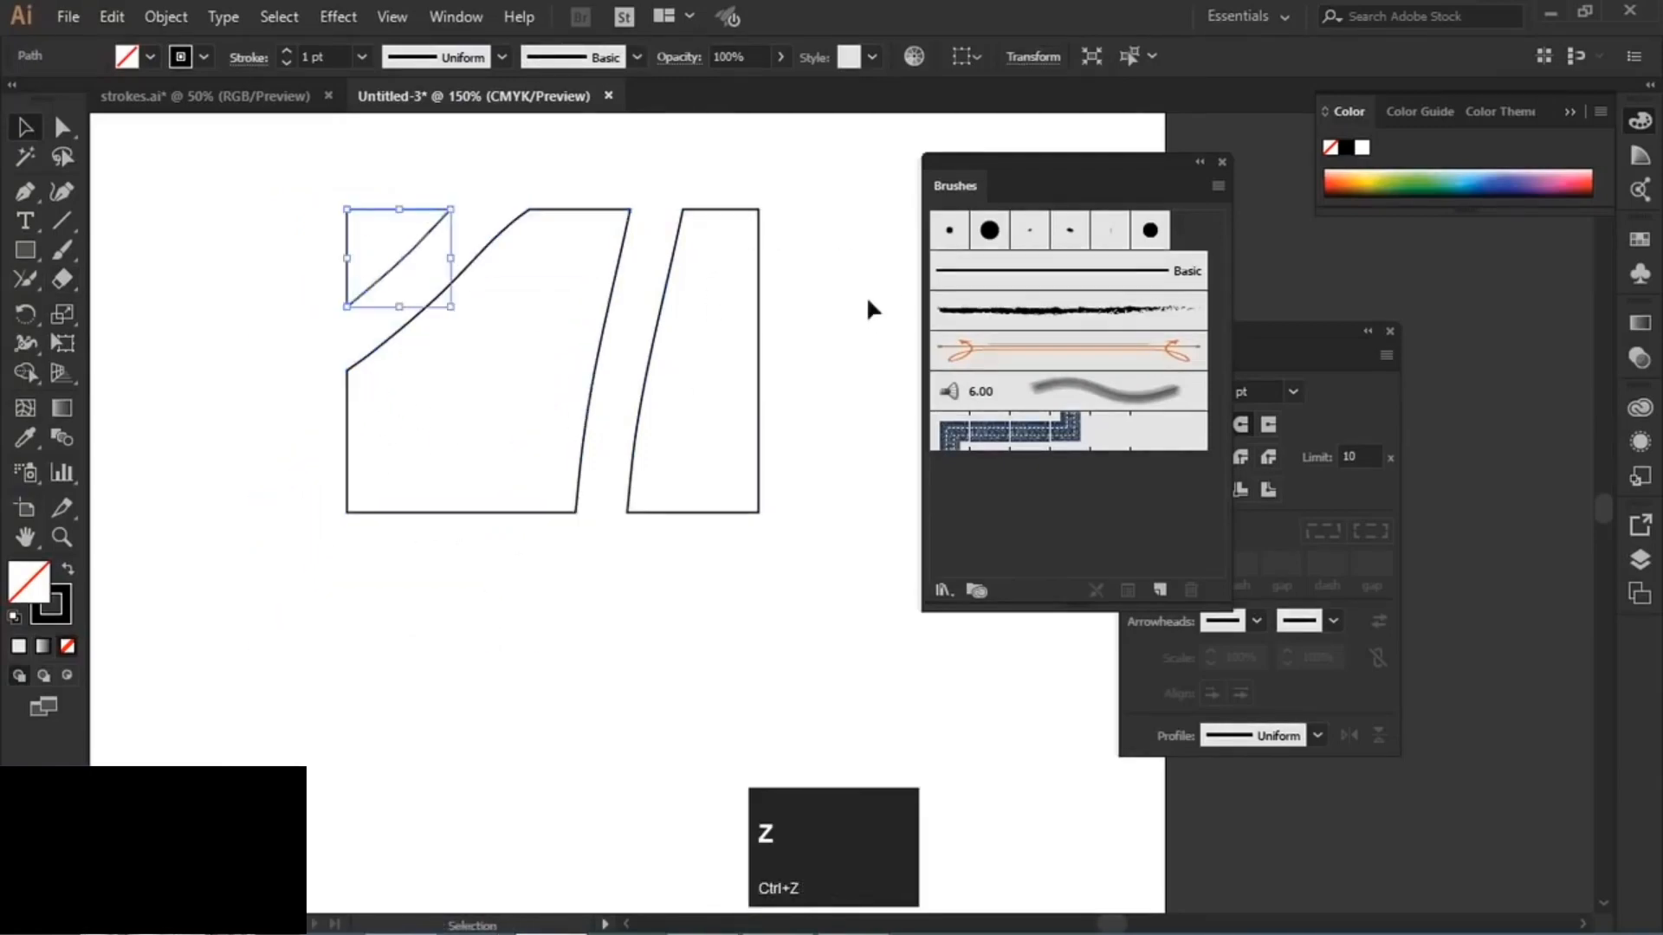
- Apply the default white fill and black stroke to all the rectangle pieces, and delete them
{"action": "key", "text": "d"}
{"action": "left_click_drag", "start_coordinate": [857, 204], "coordinate": [286, 474]}
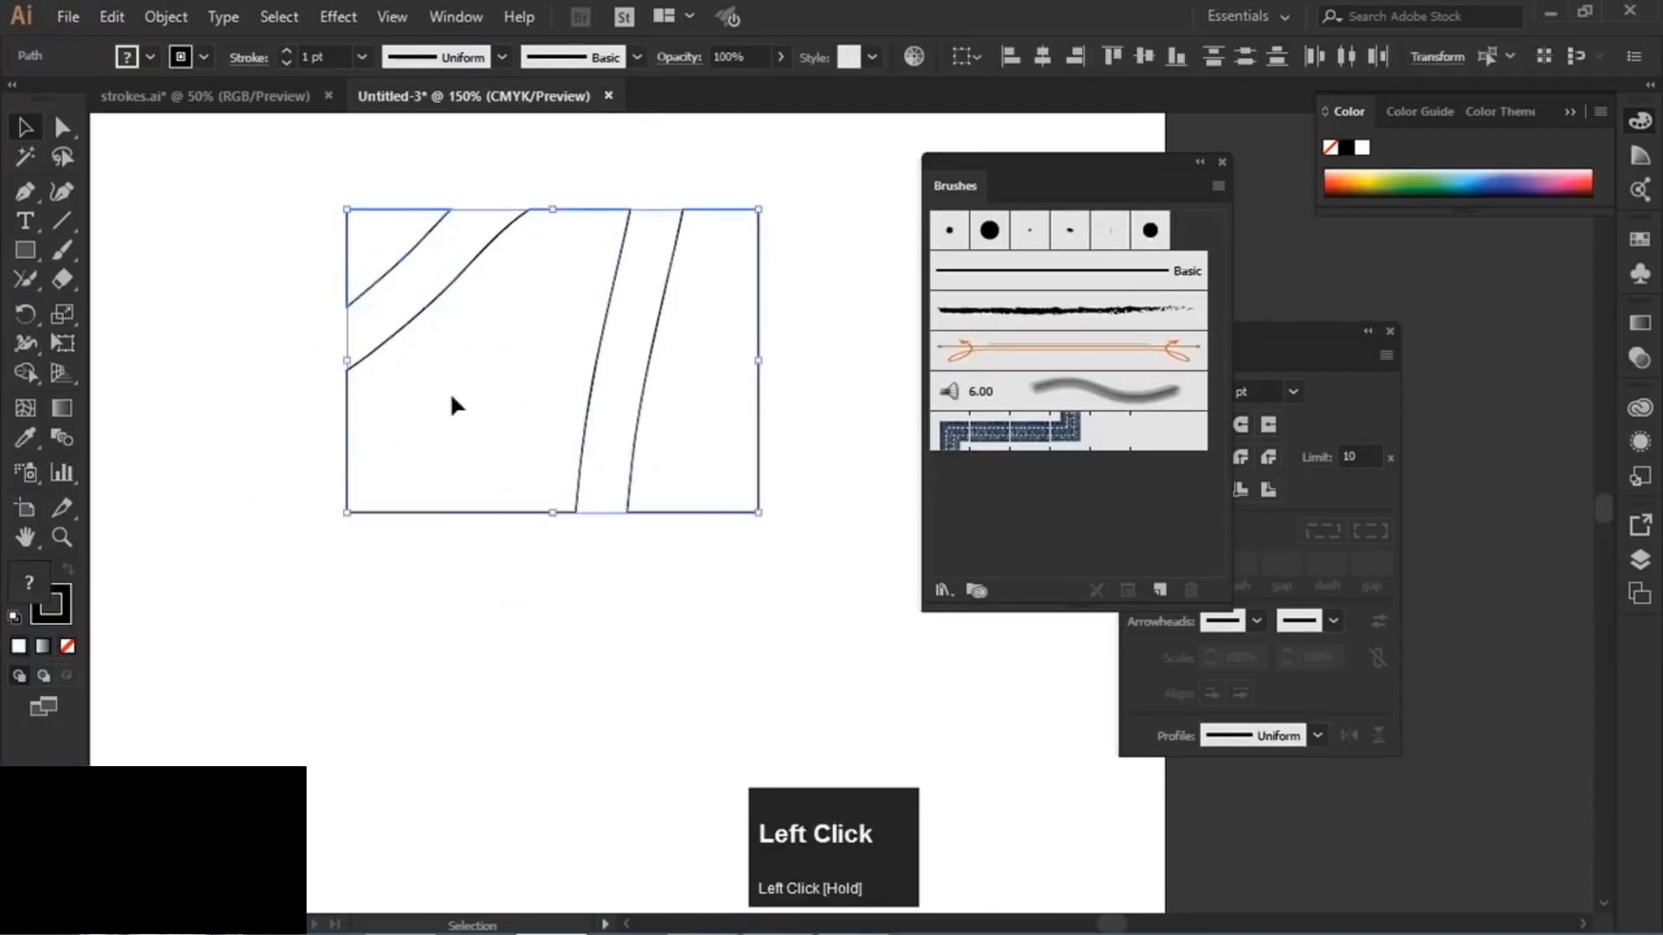
{"action": "key", "text": "d"}
{"action": "left_click_drag", "start_coordinate": [224, 205], "coordinate": [759, 487]}
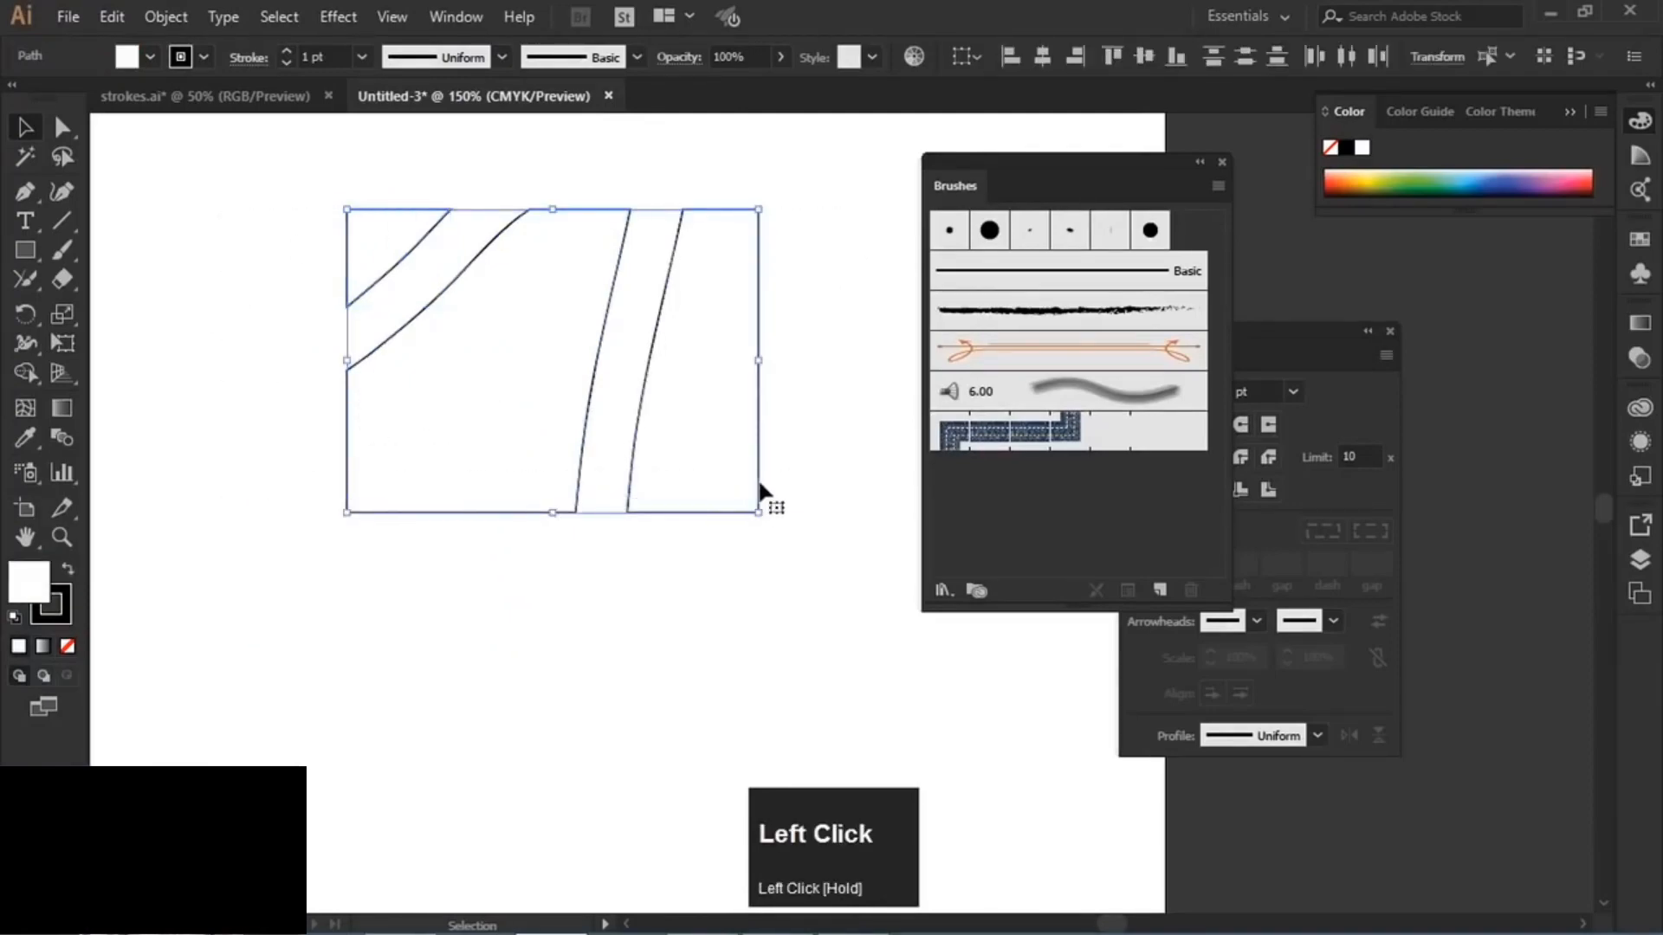
{"action": "key", "text": "Delete"}
- Draw a circle about 172 pt in diameter and erase three roughly horizontal bands across it with the Eraser tool
{"action": "left_click_drag", "start_coordinate": [27, 251], "coordinate": [143, 304]}
{"action": "mouse_move", "coordinate": [338, 212]}
{"action": "left_mouse_down"}
{"action": "mouse_move", "coordinate": [564, 445]}
{"action": "mouse_move", "coordinate": [617, 531]}
{"action": "left_mouse_up"}
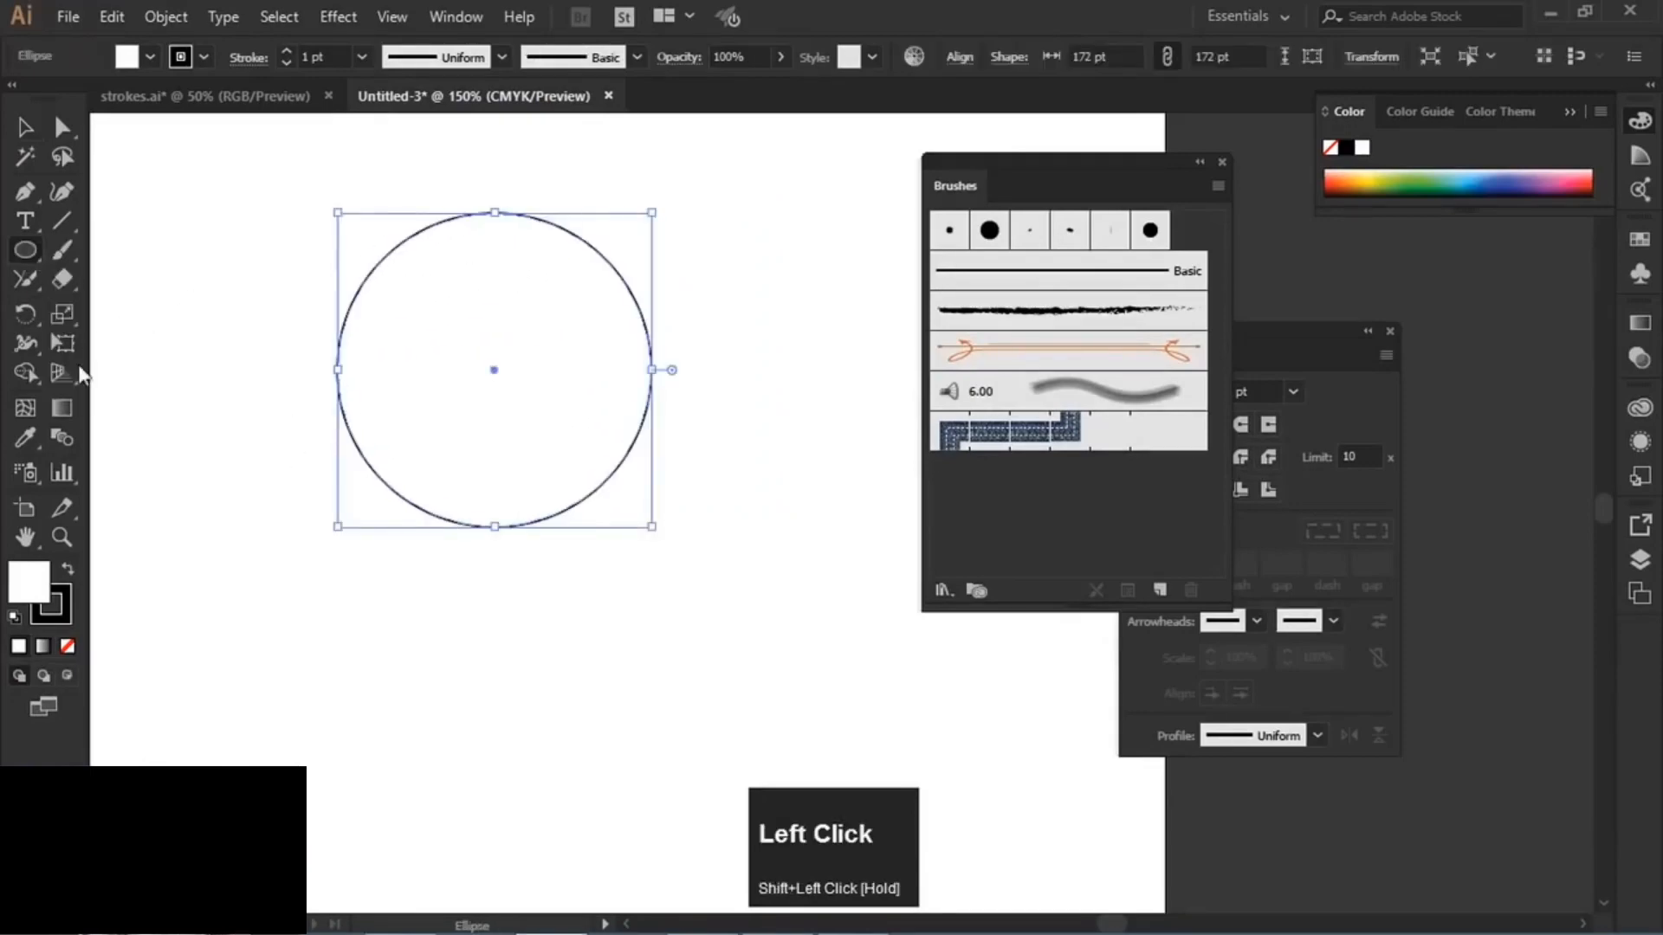
{"action": "left_click", "coordinate": [63, 279]}
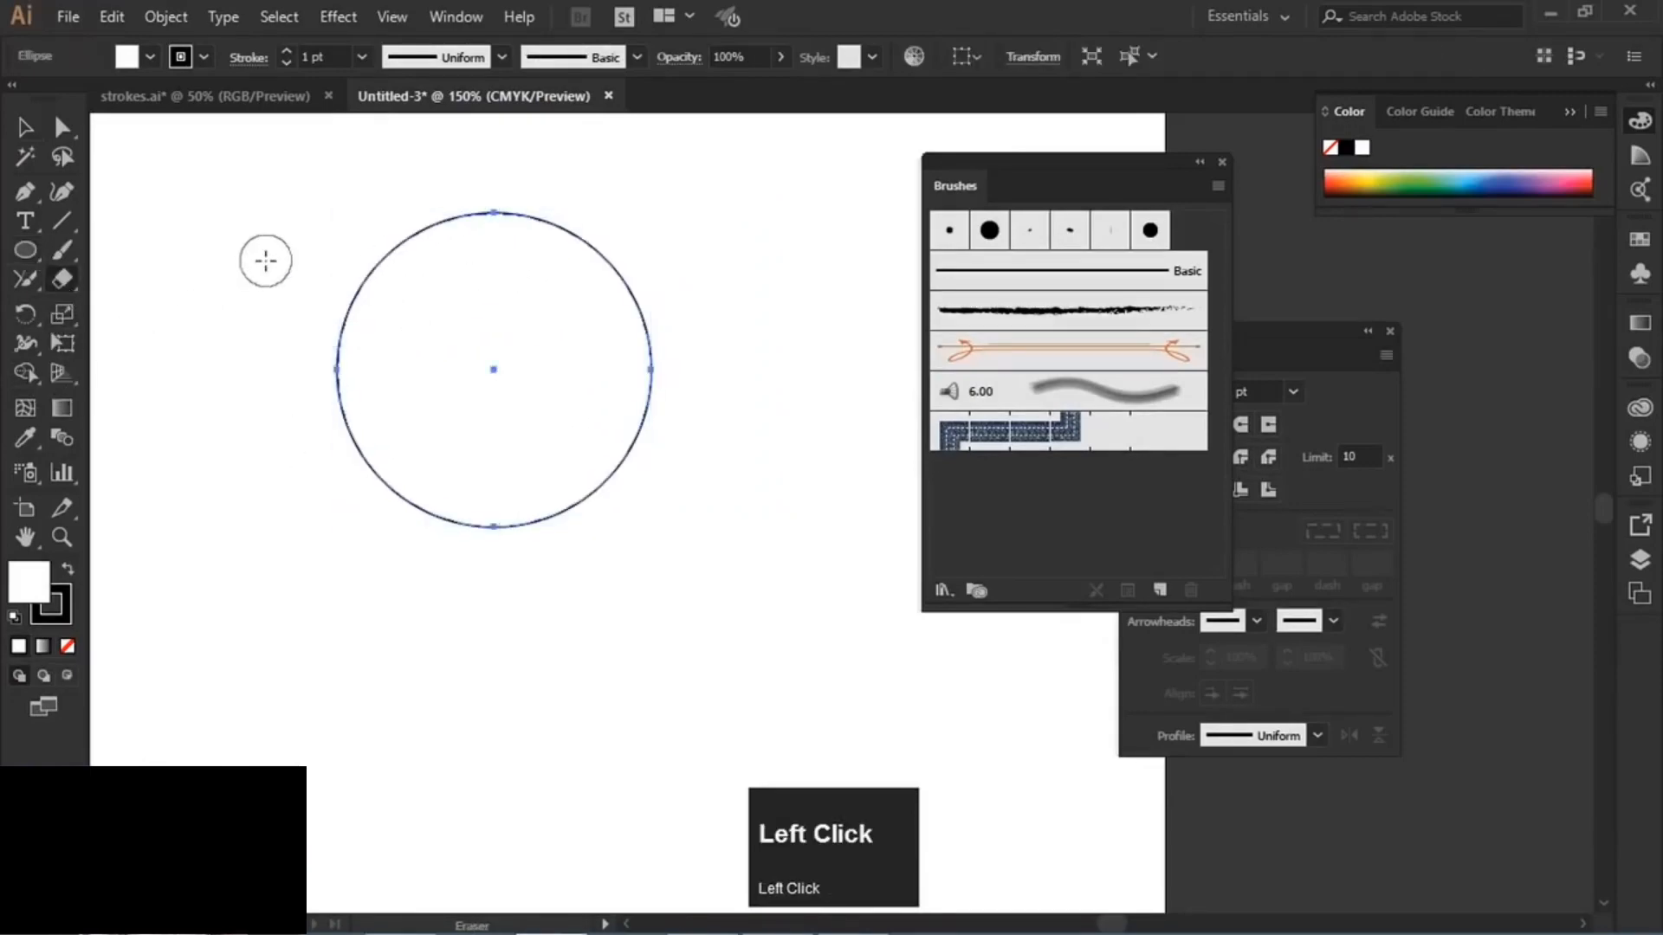
{"action": "left_click_drag", "start_coordinate": [264, 260], "coordinate": [602, 288]}
{"action": "left_click_drag", "start_coordinate": [679, 341], "coordinate": [270, 371]}
{"action": "left_click_drag", "start_coordinate": [341, 494], "coordinate": [745, 427]}
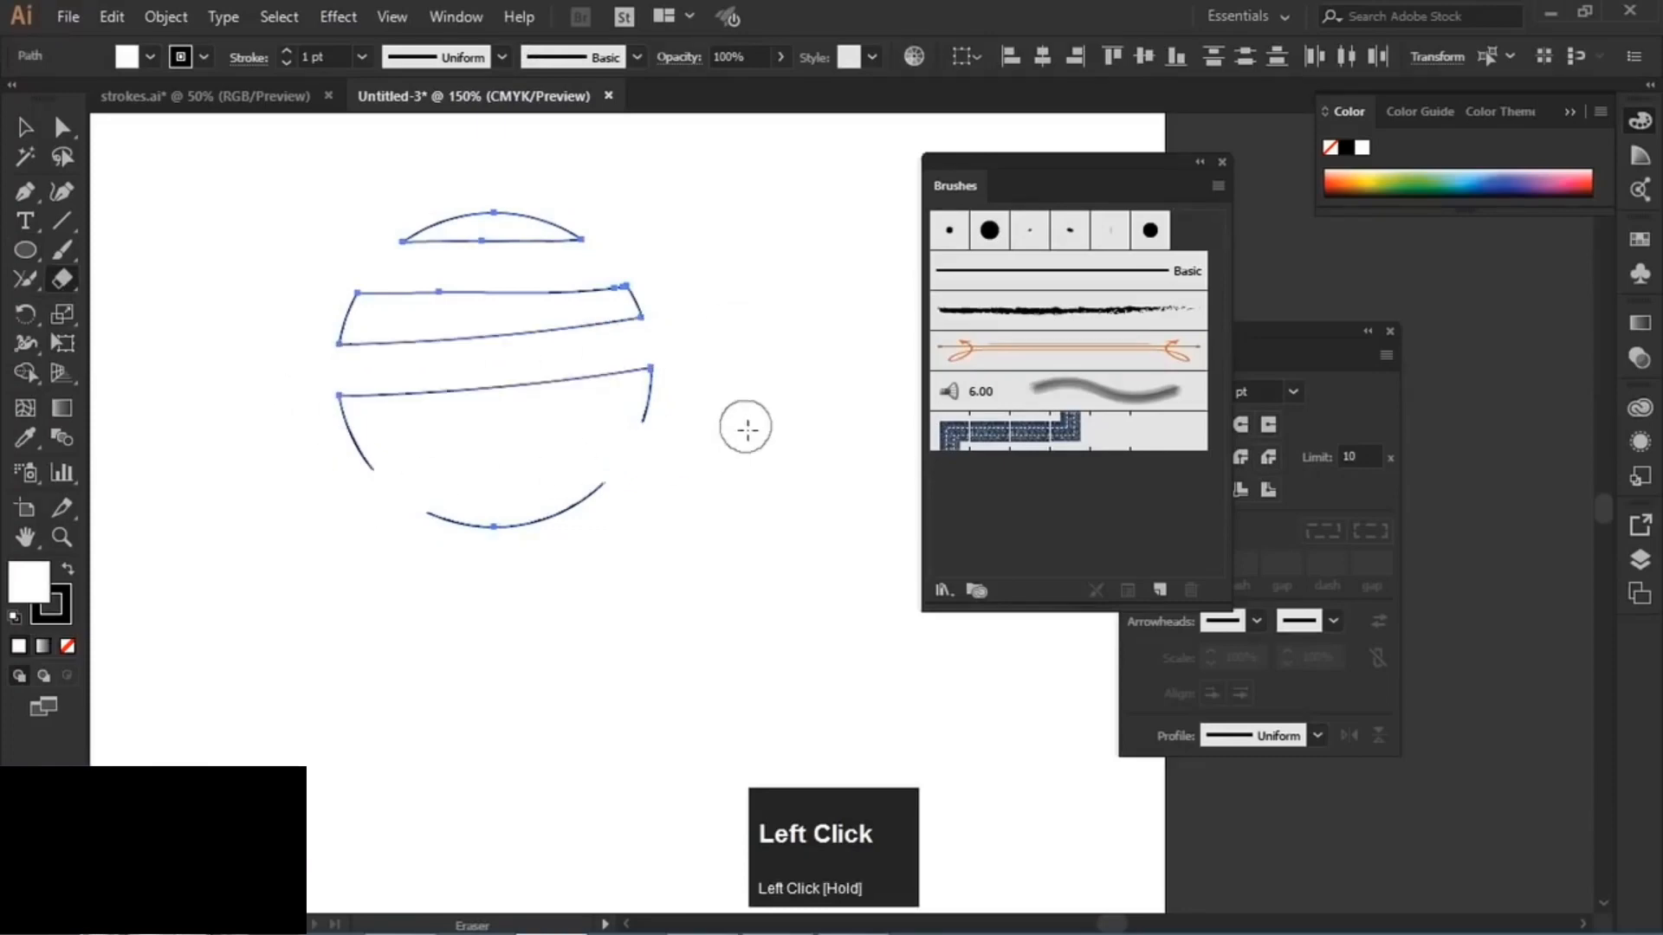
- Try moving each of the four circle slices up and to the right, and undo all the moves
{"action": "left_click", "coordinate": [26, 128]}
{"action": "left_click", "coordinate": [196, 135]}
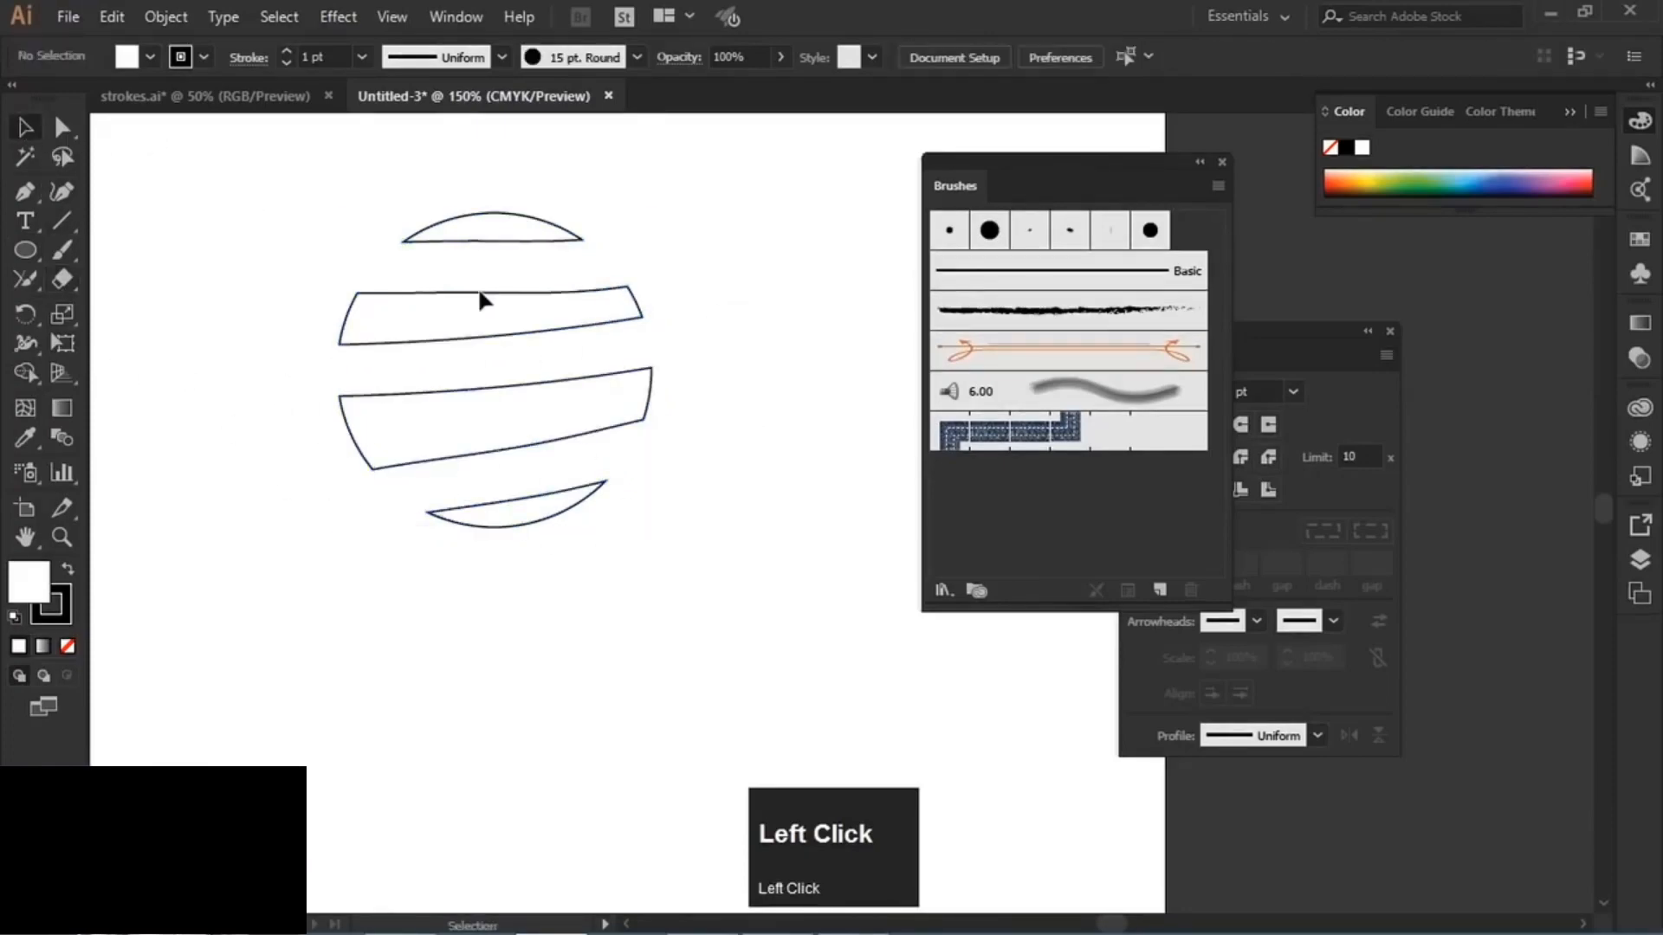
{"action": "left_click_drag", "start_coordinate": [525, 243], "coordinate": [555, 193]}
{"action": "left_click_drag", "start_coordinate": [530, 324], "coordinate": [562, 274]}
{"action": "left_click_drag", "start_coordinate": [524, 407], "coordinate": [546, 359]}
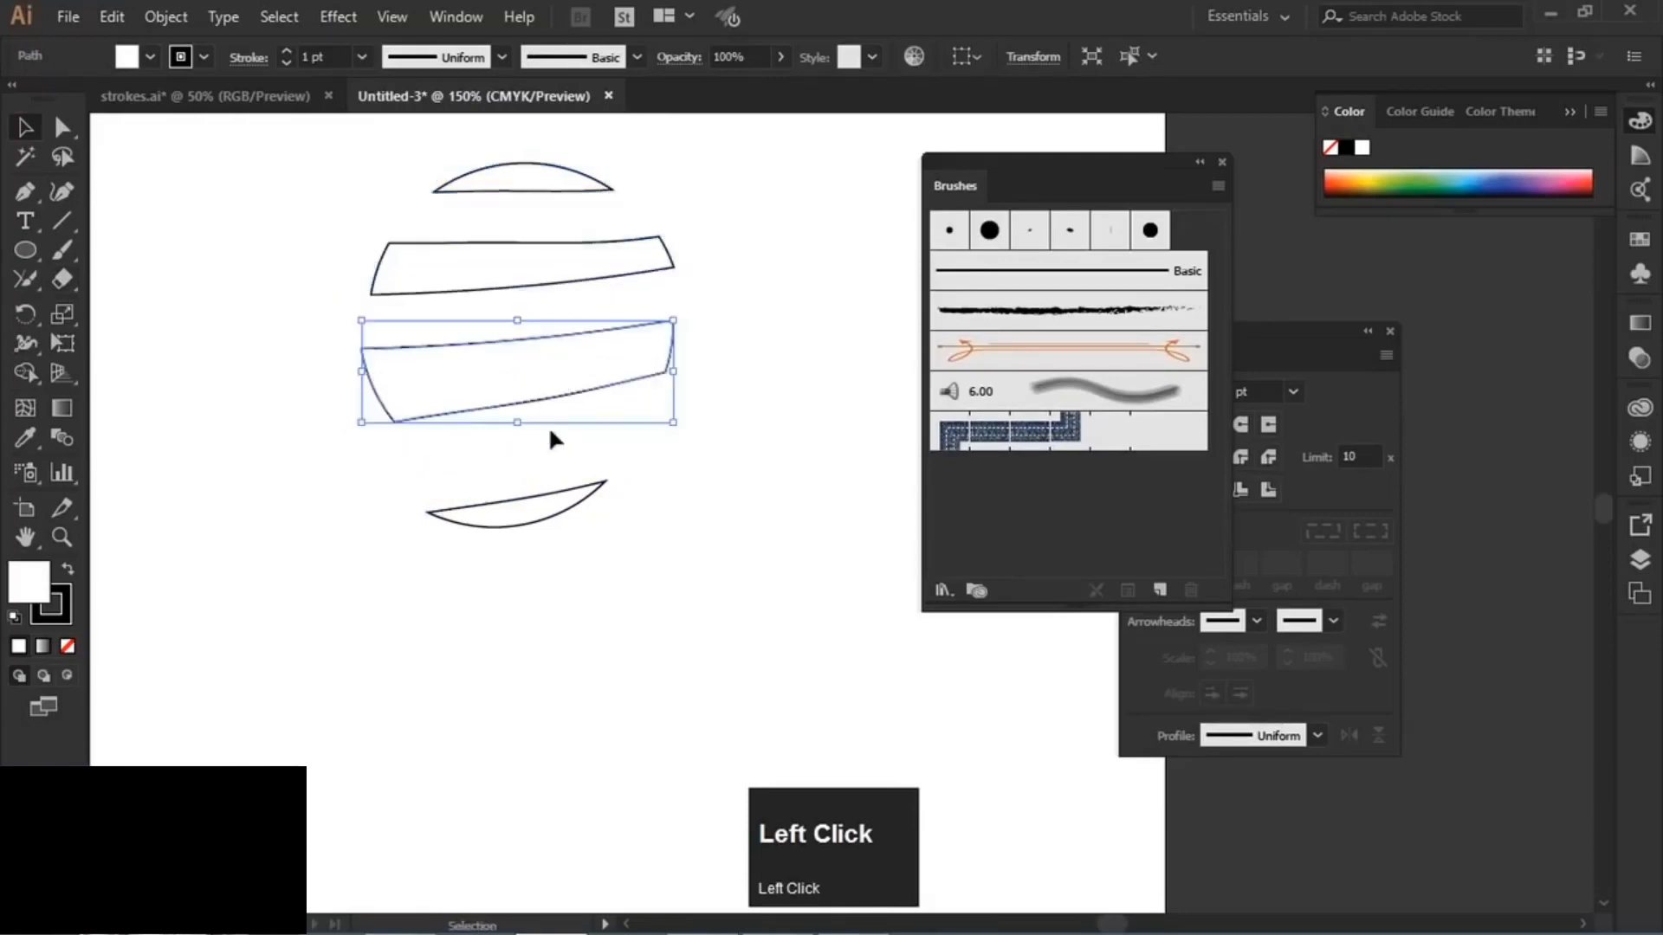
{"action": "left_click_drag", "start_coordinate": [539, 524], "coordinate": [613, 488]}
{"action": "key", "text": "ctrl+z"}
{"action": "key", "text": "ctrl+z"}
{"action": "key", "text": "ctrl+z"}
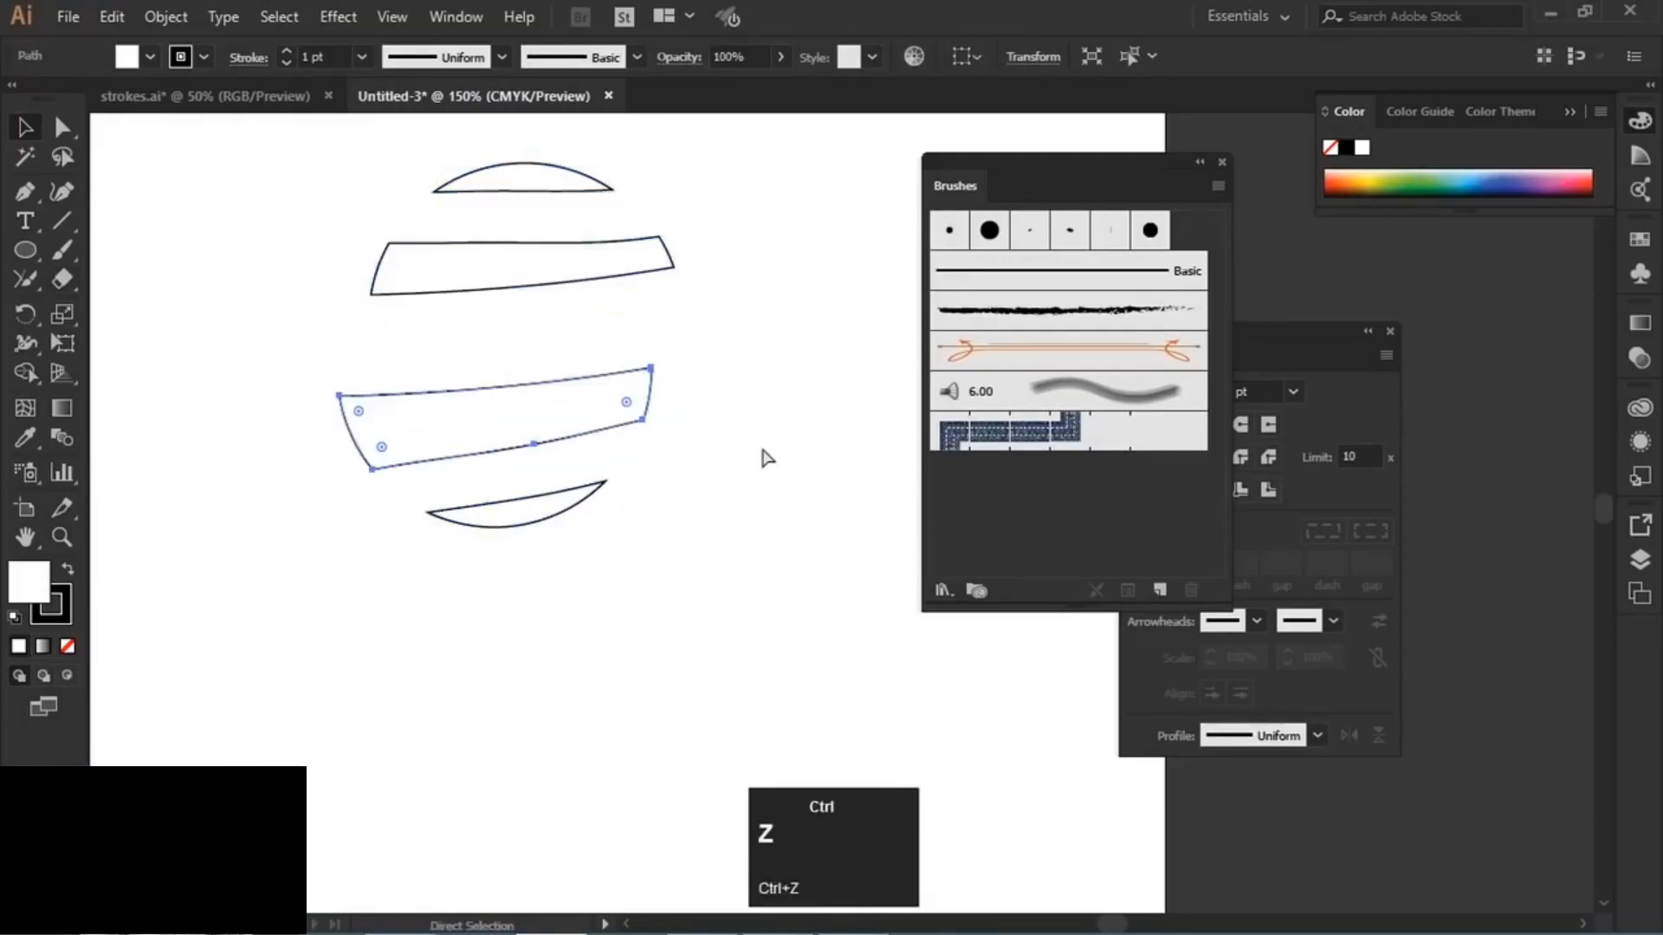
{"action": "key", "text": "ctrl+z"}
- Delete all four circle slices from the artboard
{"action": "left_click", "coordinate": [746, 336]}
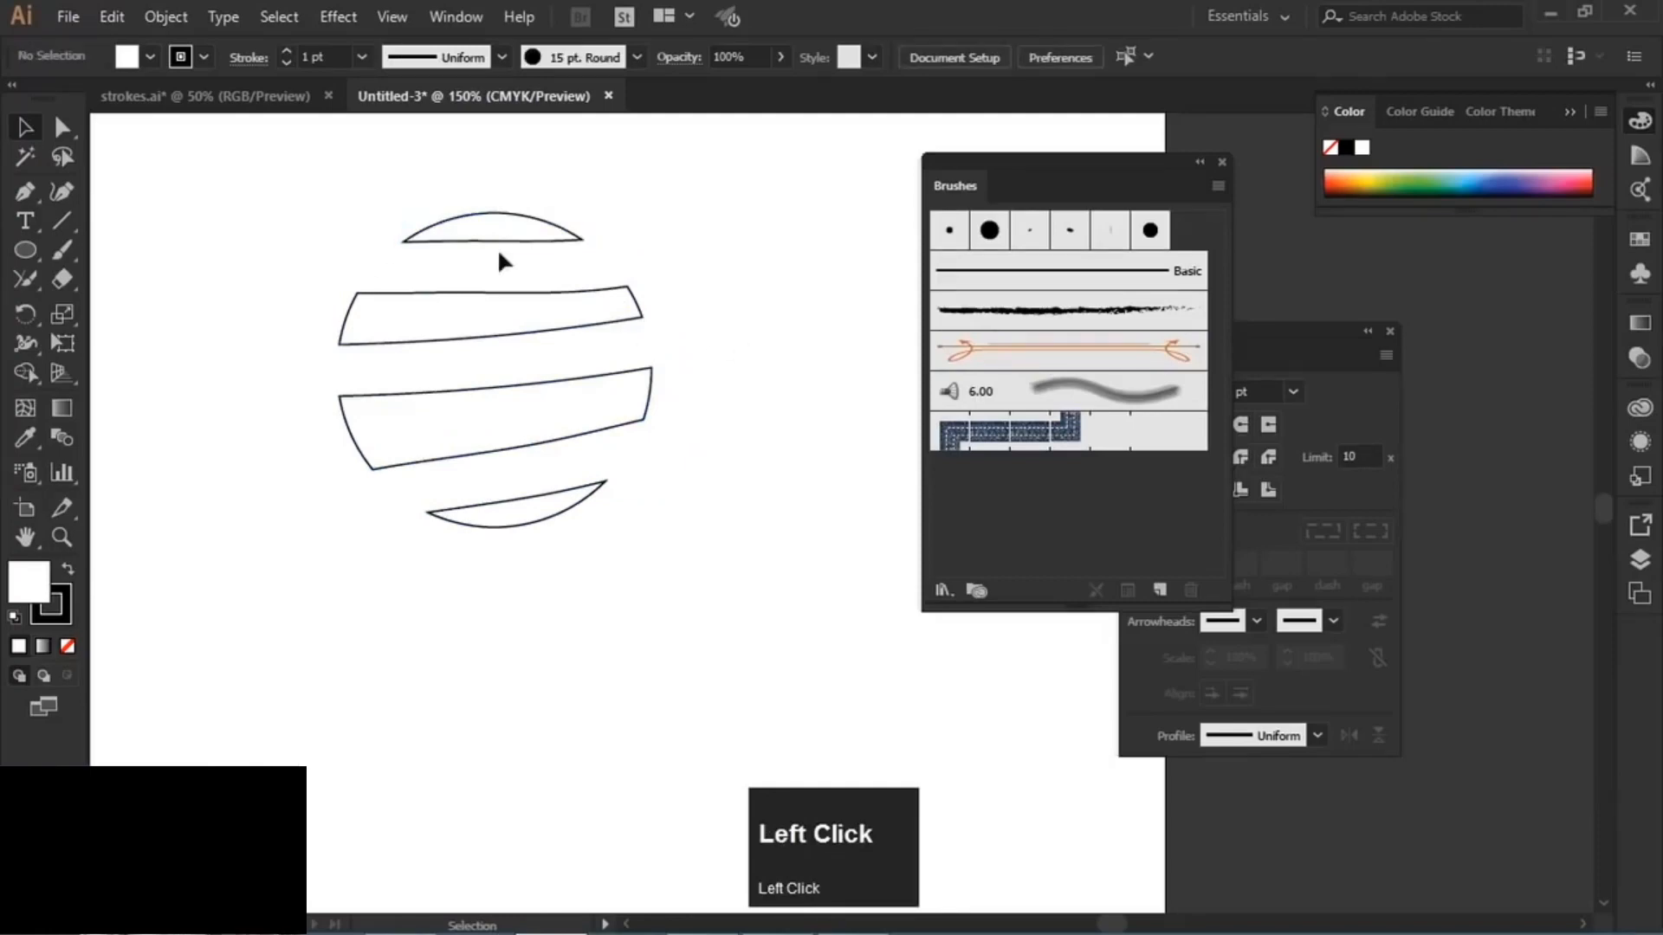
{"action": "left_click_drag", "start_coordinate": [631, 154], "coordinate": [326, 565]}
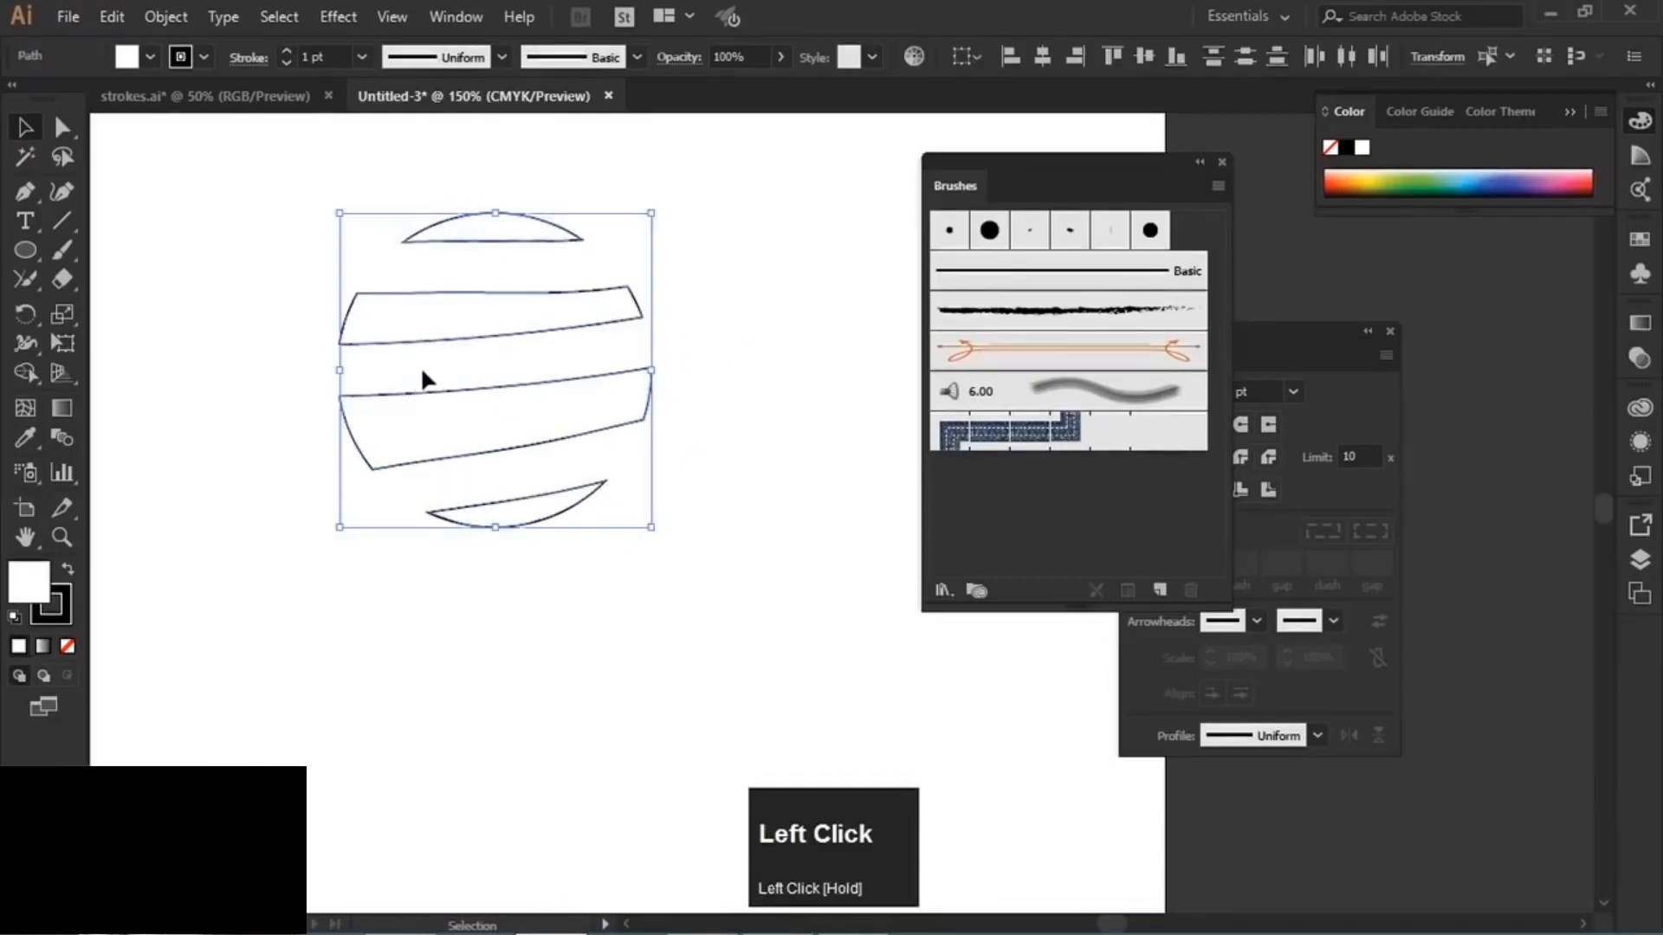
{"action": "key", "text": "Delete"}
- Draw a circle about 151 pt in diameter and place a copy of it directly to its right
{"action": "left_click", "coordinate": [25, 251]}
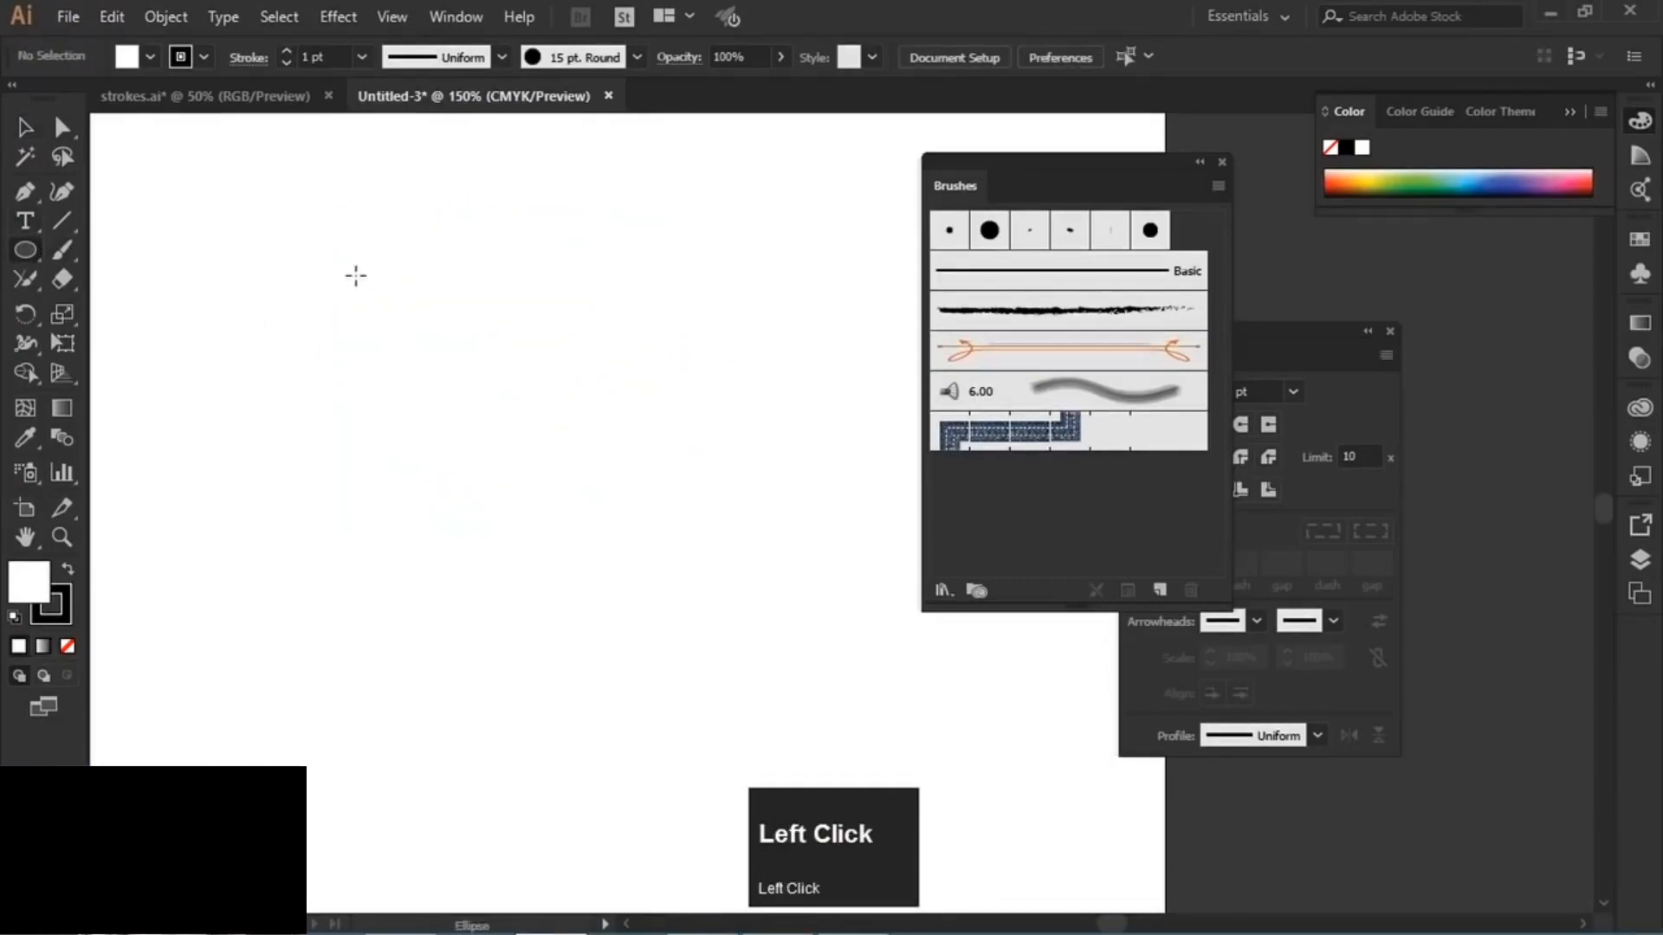
{"action": "left_click_drag", "start_coordinate": [288, 202], "coordinate": [565, 477]}
{"action": "left_click", "coordinate": [25, 128]}
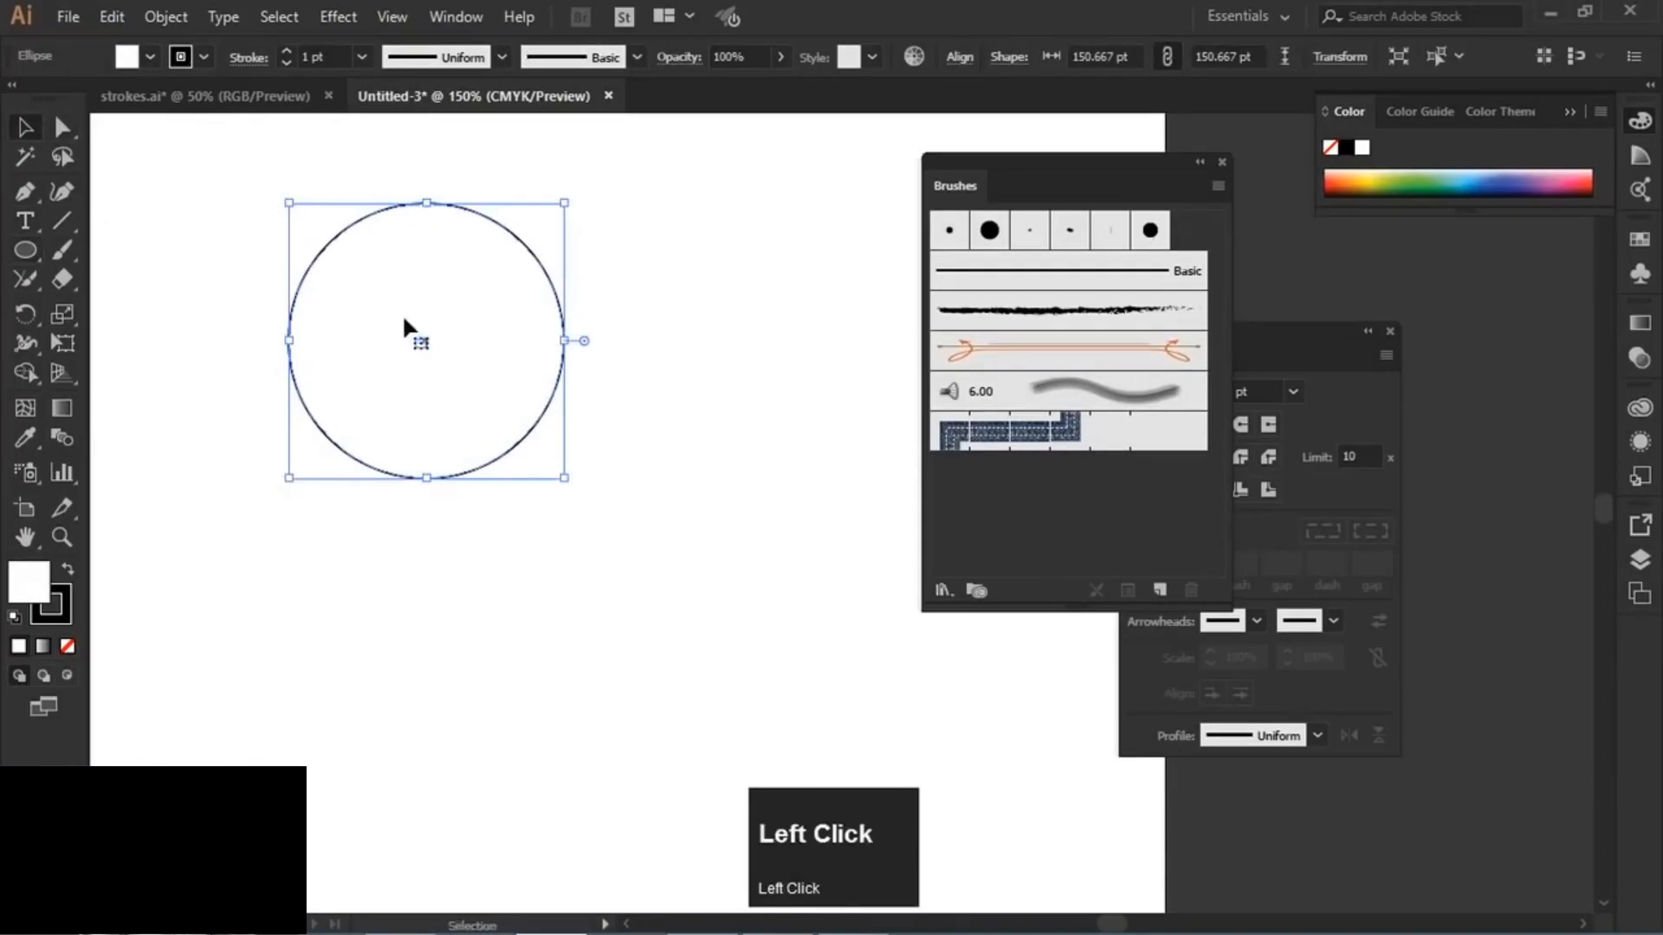
{"action": "mouse_move", "coordinate": [408, 327]}
{"action": "left_mouse_down"}
{"action": "mouse_move", "coordinate": [705, 334]}
{"action": "mouse_move", "coordinate": [664, 334]}
{"action": "left_mouse_up"}
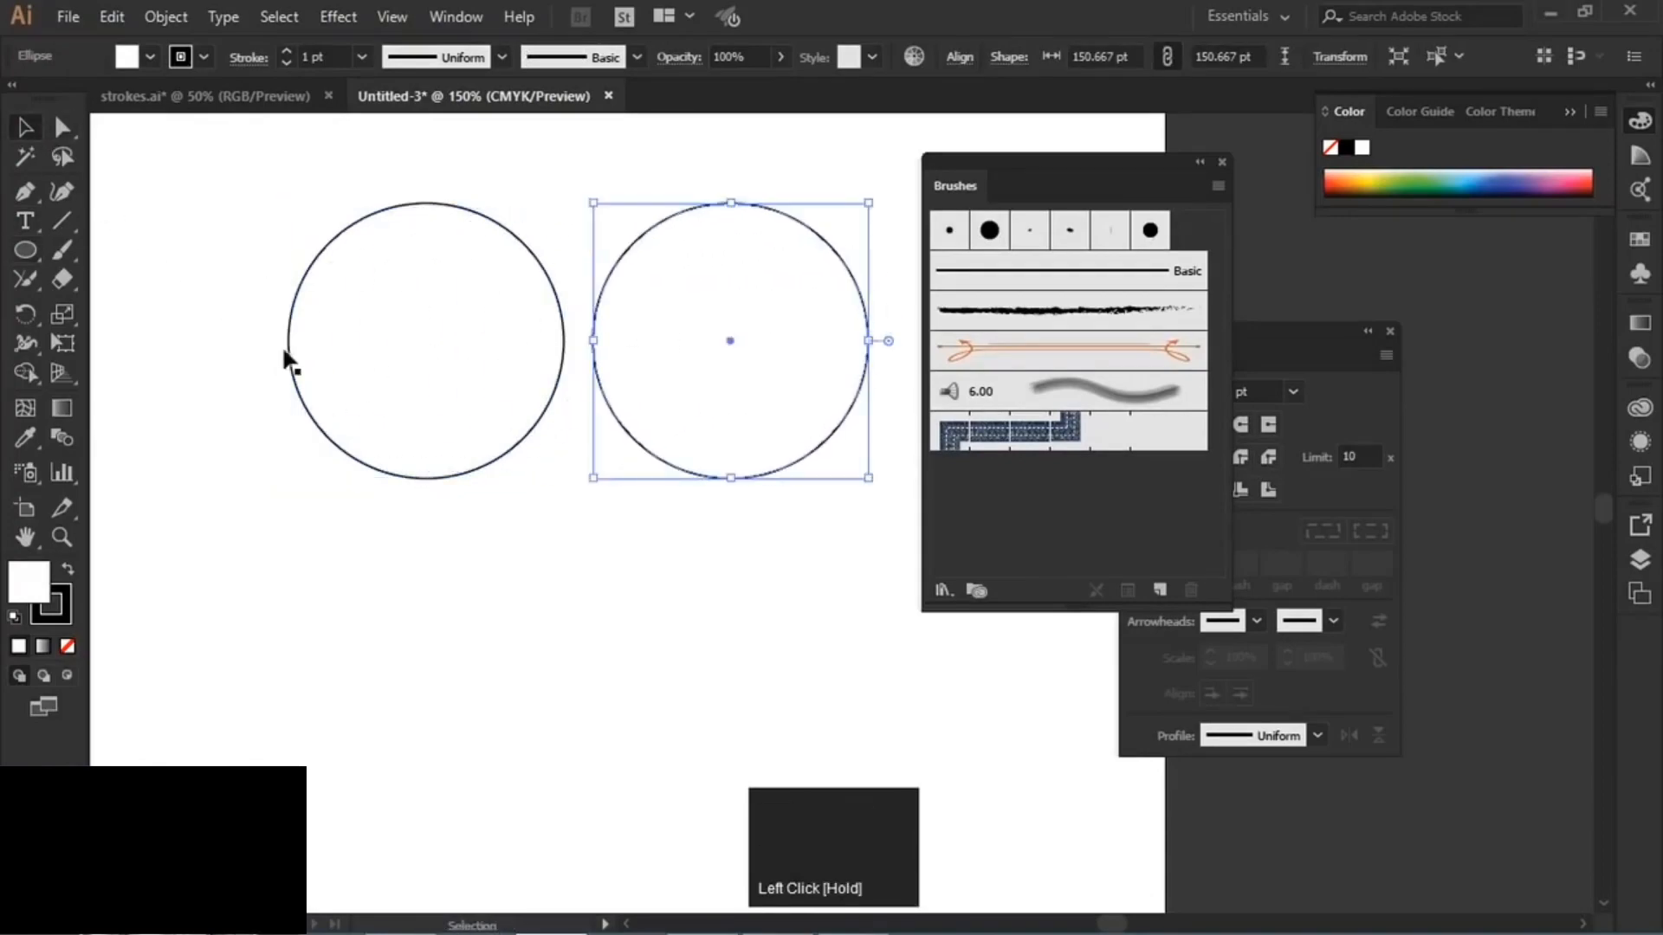
- Erase a short segment from the upper-right outline of the right circle with the Path Eraser tool, and deselect it
{"action": "left_click", "coordinate": [24, 279]}
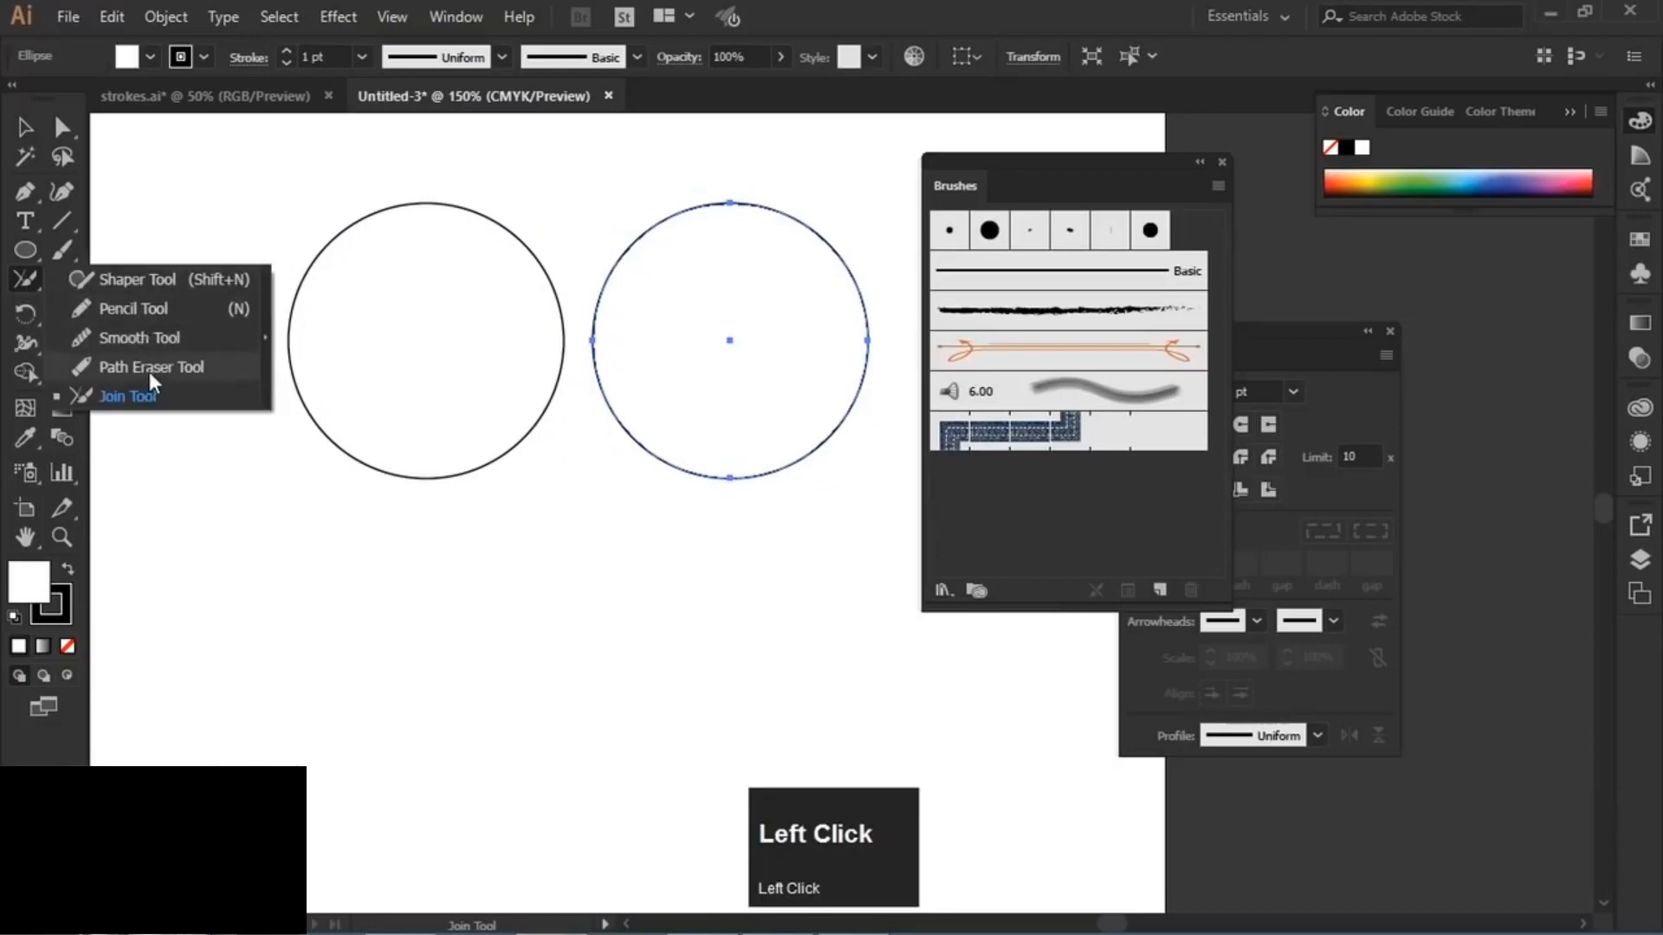
{"action": "left_click", "coordinate": [149, 369]}
{"action": "mouse_move", "coordinate": [819, 233]}
{"action": "left_mouse_down"}
{"action": "mouse_move", "coordinate": [857, 270]}
{"action": "mouse_move", "coordinate": [876, 332]}
{"action": "left_mouse_up"}
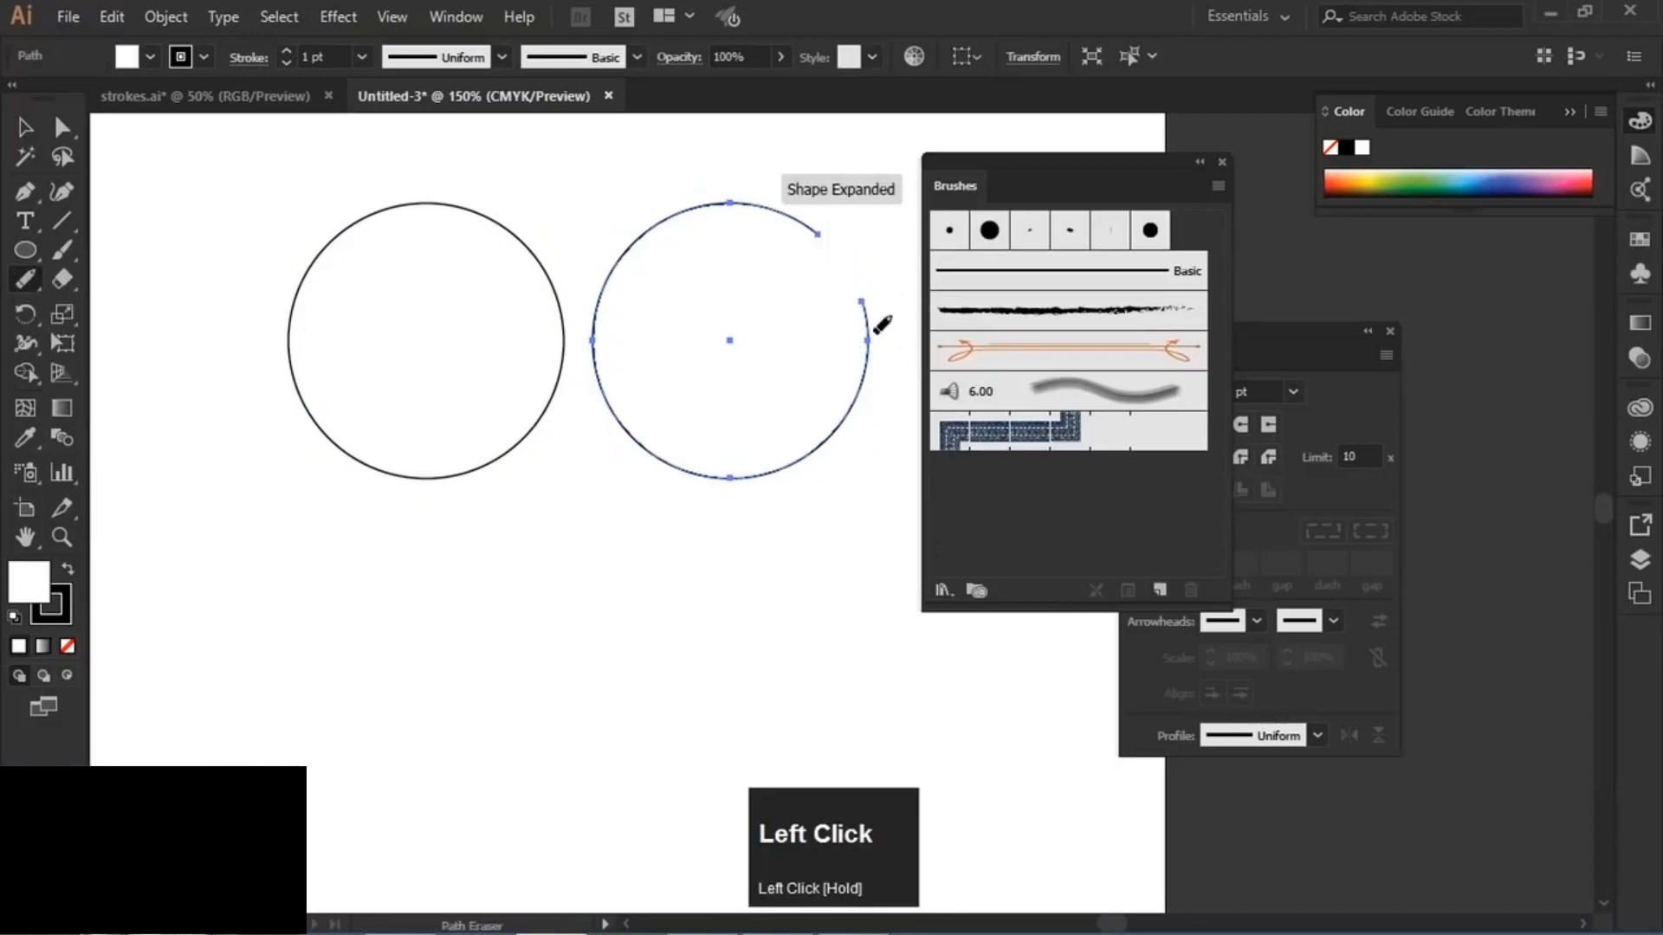
{"action": "left_click", "coordinate": [890, 255], "text": "ctrl"}
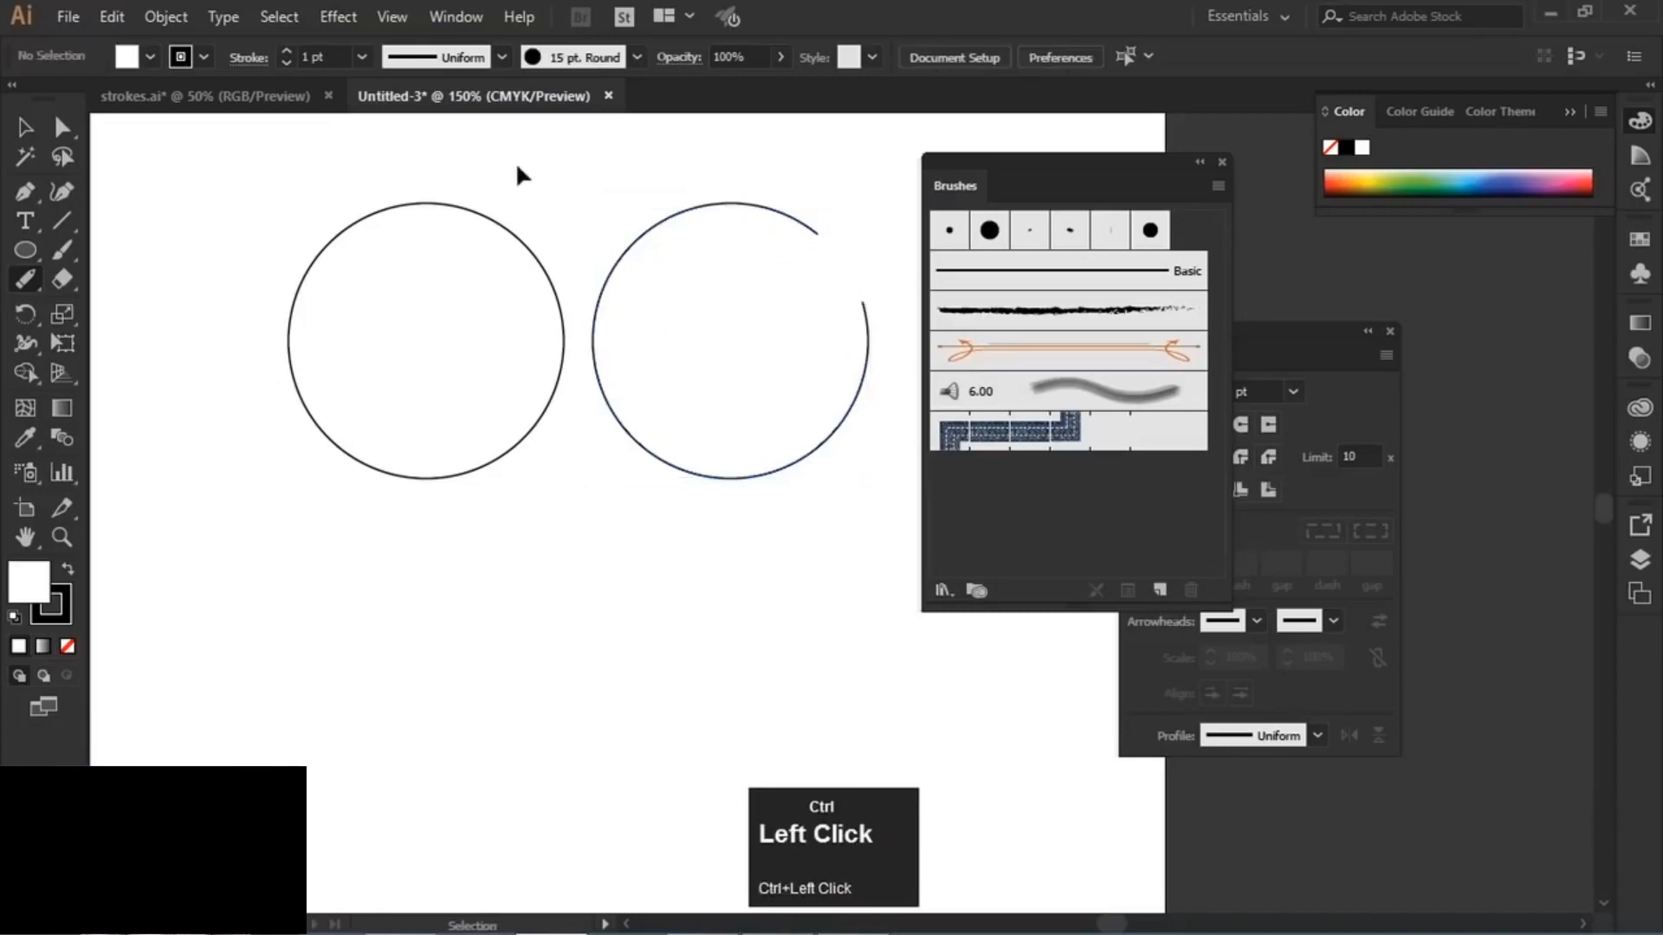
- Select the left circle, erase a notch from its upper-left edge with the Eraser tool, and deselect it
{"action": "left_click_drag", "start_coordinate": [517, 171], "coordinate": [325, 361]}
{"action": "left_click", "coordinate": [61, 278]}
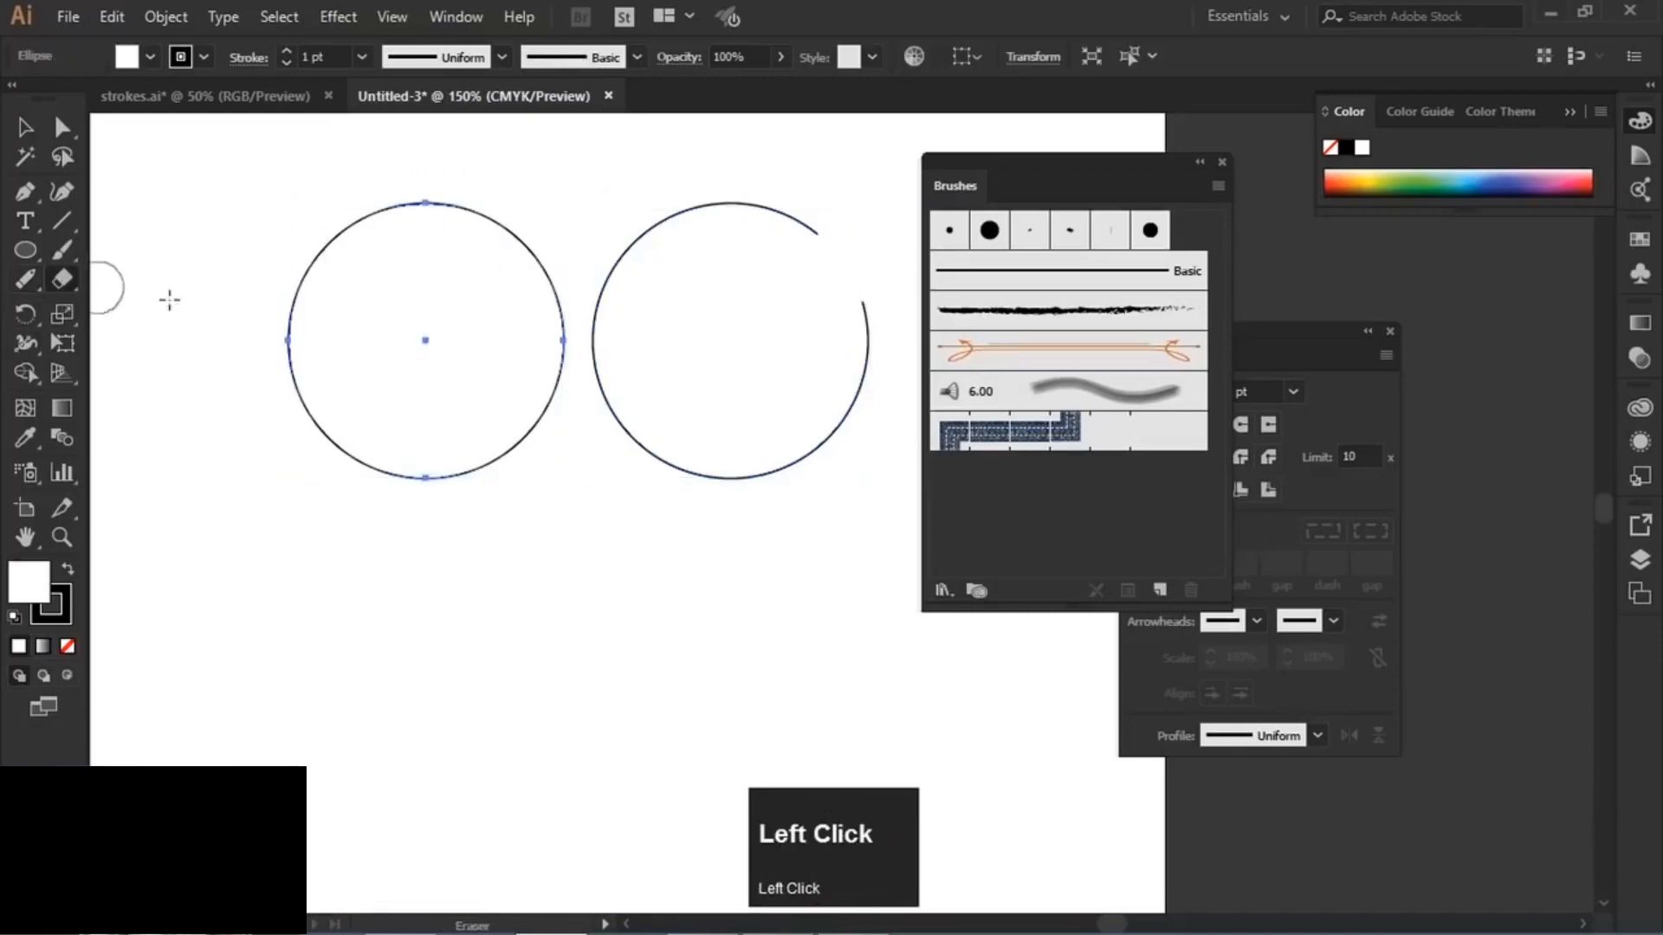
{"action": "mouse_move", "coordinate": [377, 215]}
{"action": "left_mouse_down"}
{"action": "mouse_move", "coordinate": [318, 248]}
{"action": "mouse_move", "coordinate": [276, 351]}
{"action": "left_mouse_up"}
{"action": "key", "text": "ctrl"}
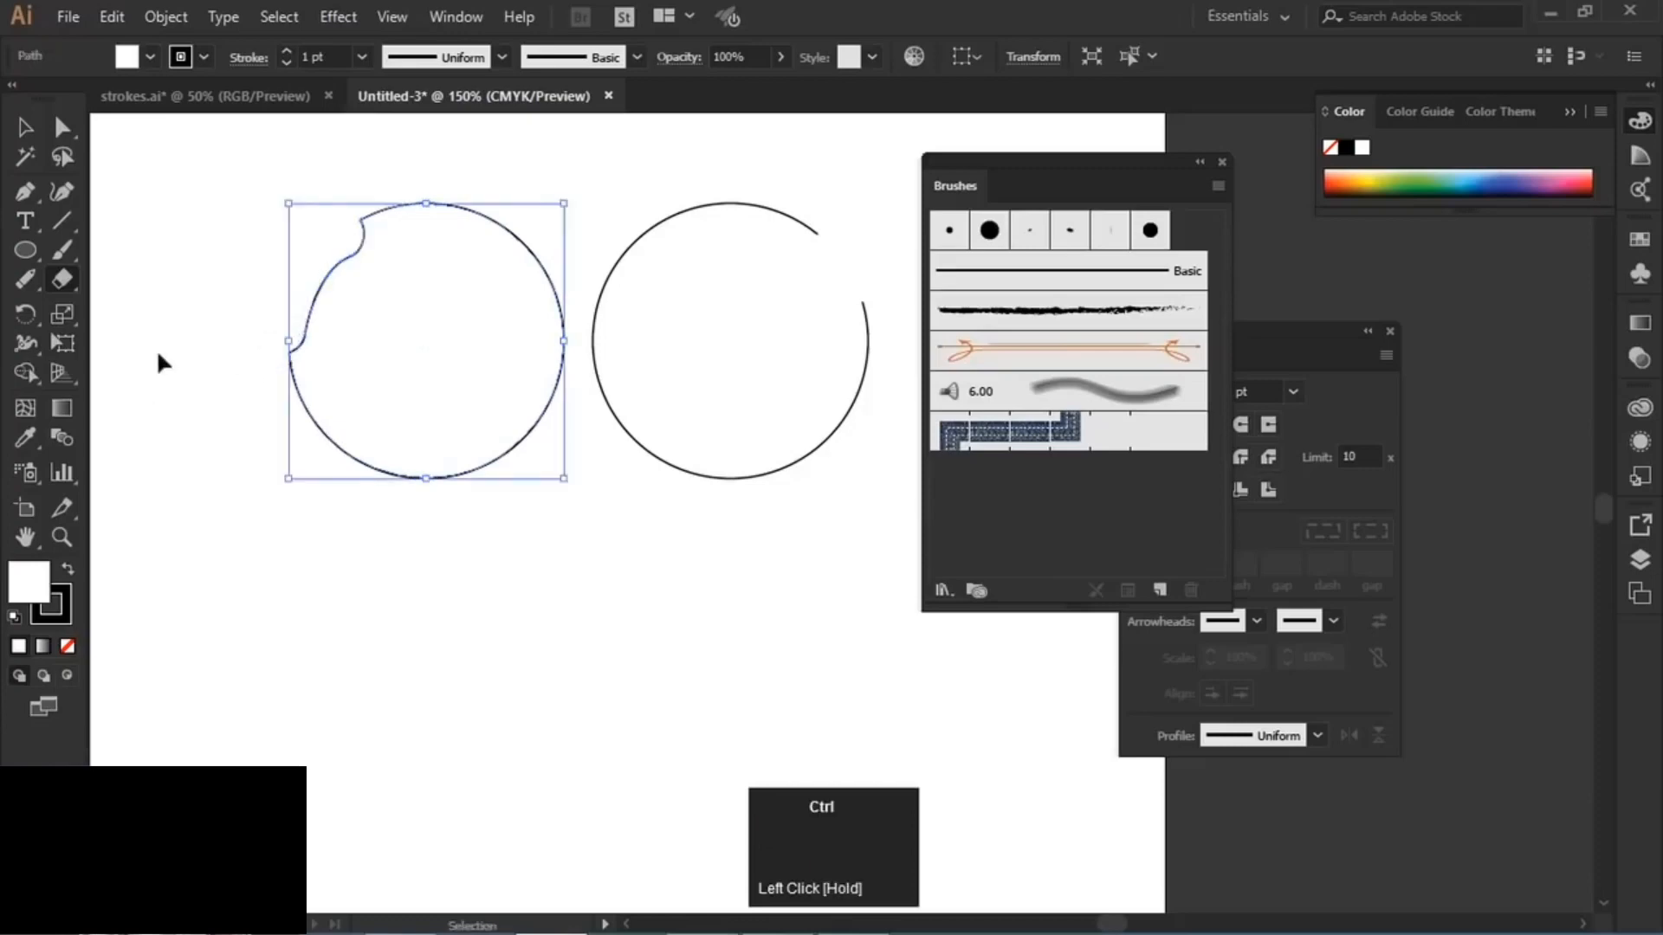
{"action": "left_click", "coordinate": [228, 271], "text": "ctrl"}
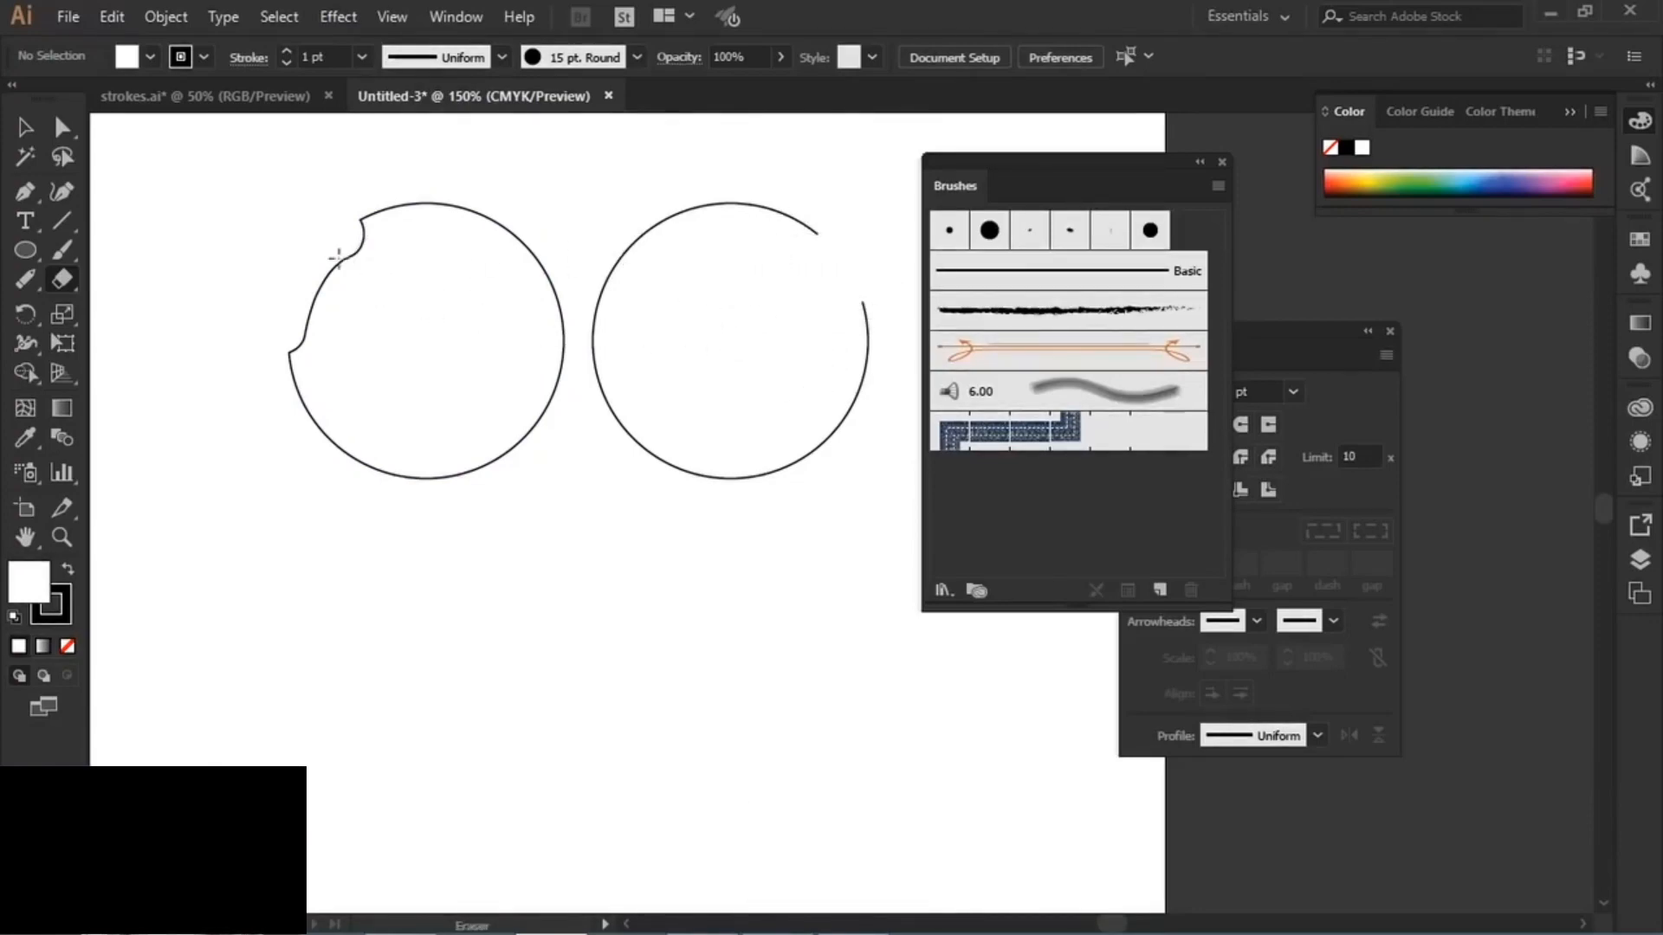
- Bring the stroke settings beside the open circle and add a solid arrow arrowhead to the start of its path
{"action": "left_click", "coordinate": [25, 137]}
{"action": "left_click_drag", "start_coordinate": [631, 162], "coordinate": [853, 417]}
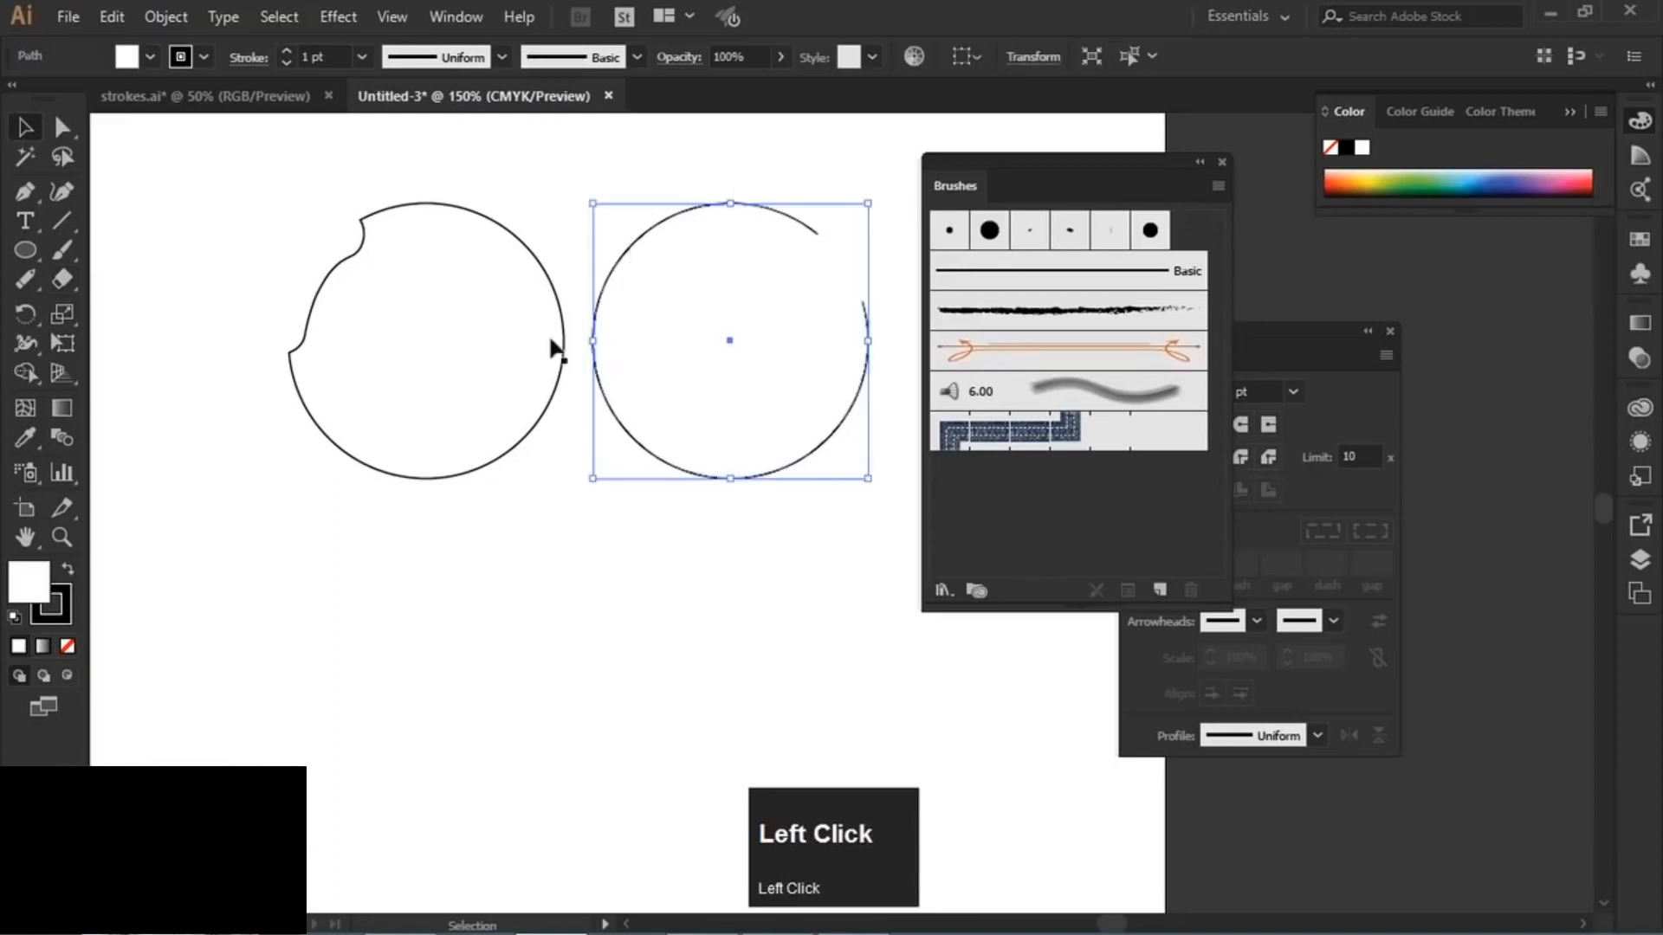
{"action": "key", "text": "space"}
{"action": "left_click_drag", "start_coordinate": [698, 296], "coordinate": [494, 292]}
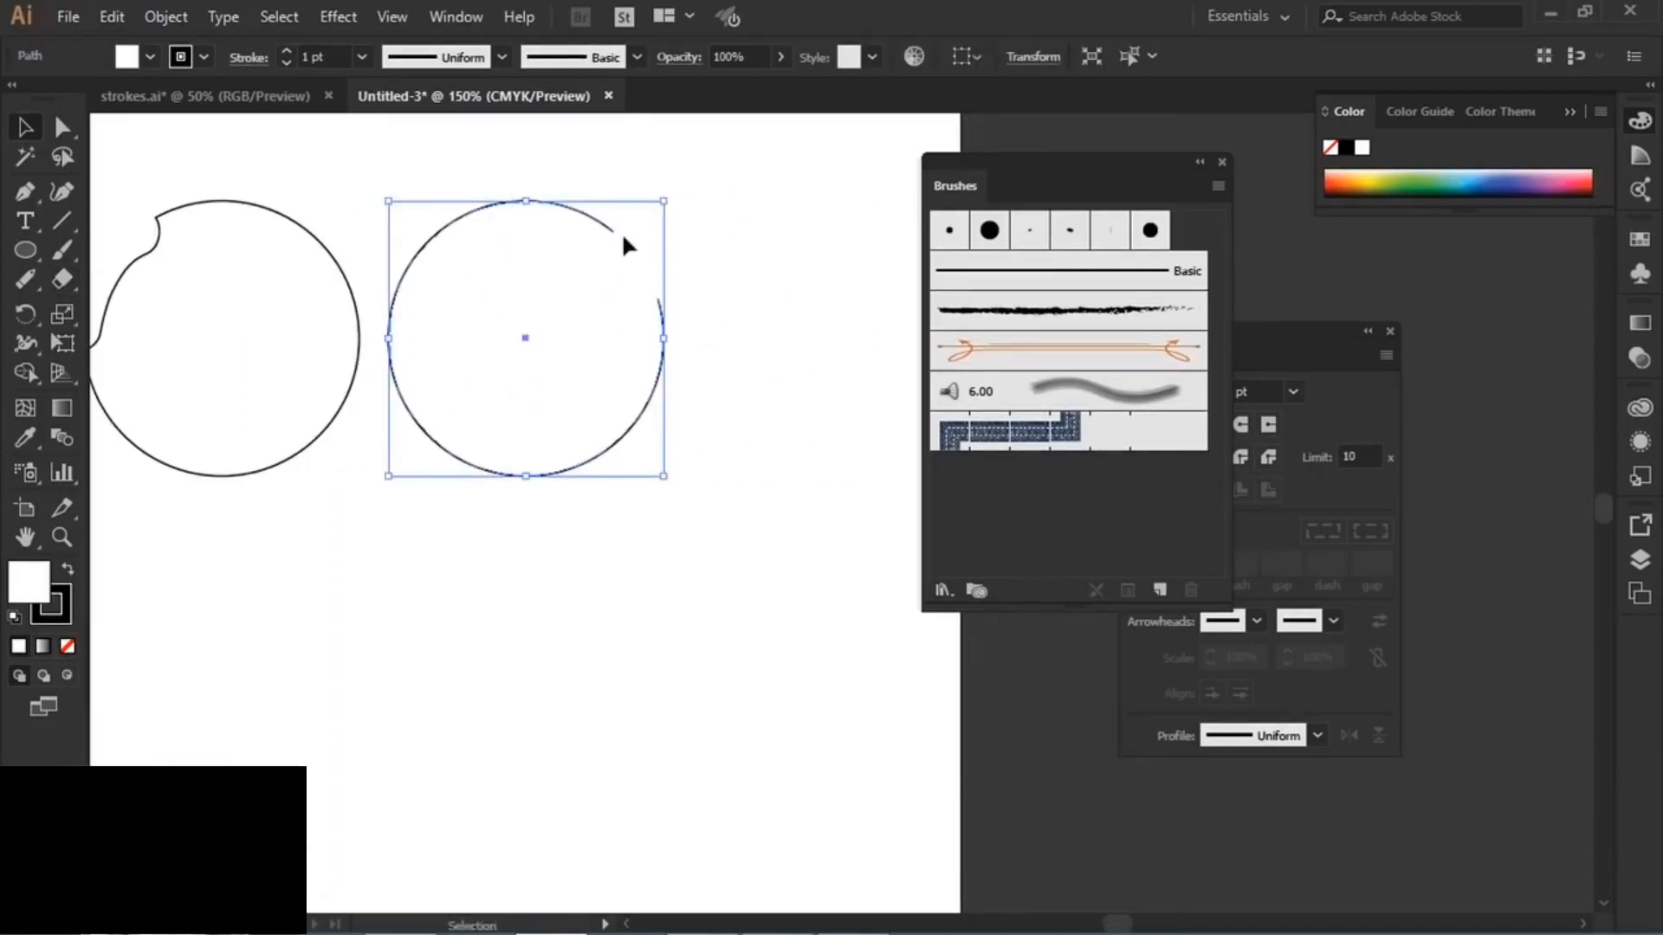
{"action": "mouse_move", "coordinate": [1286, 342]}
{"action": "left_mouse_down"}
{"action": "mouse_move", "coordinate": [943, 208]}
{"action": "mouse_move", "coordinate": [908, 169]}
{"action": "left_mouse_up"}
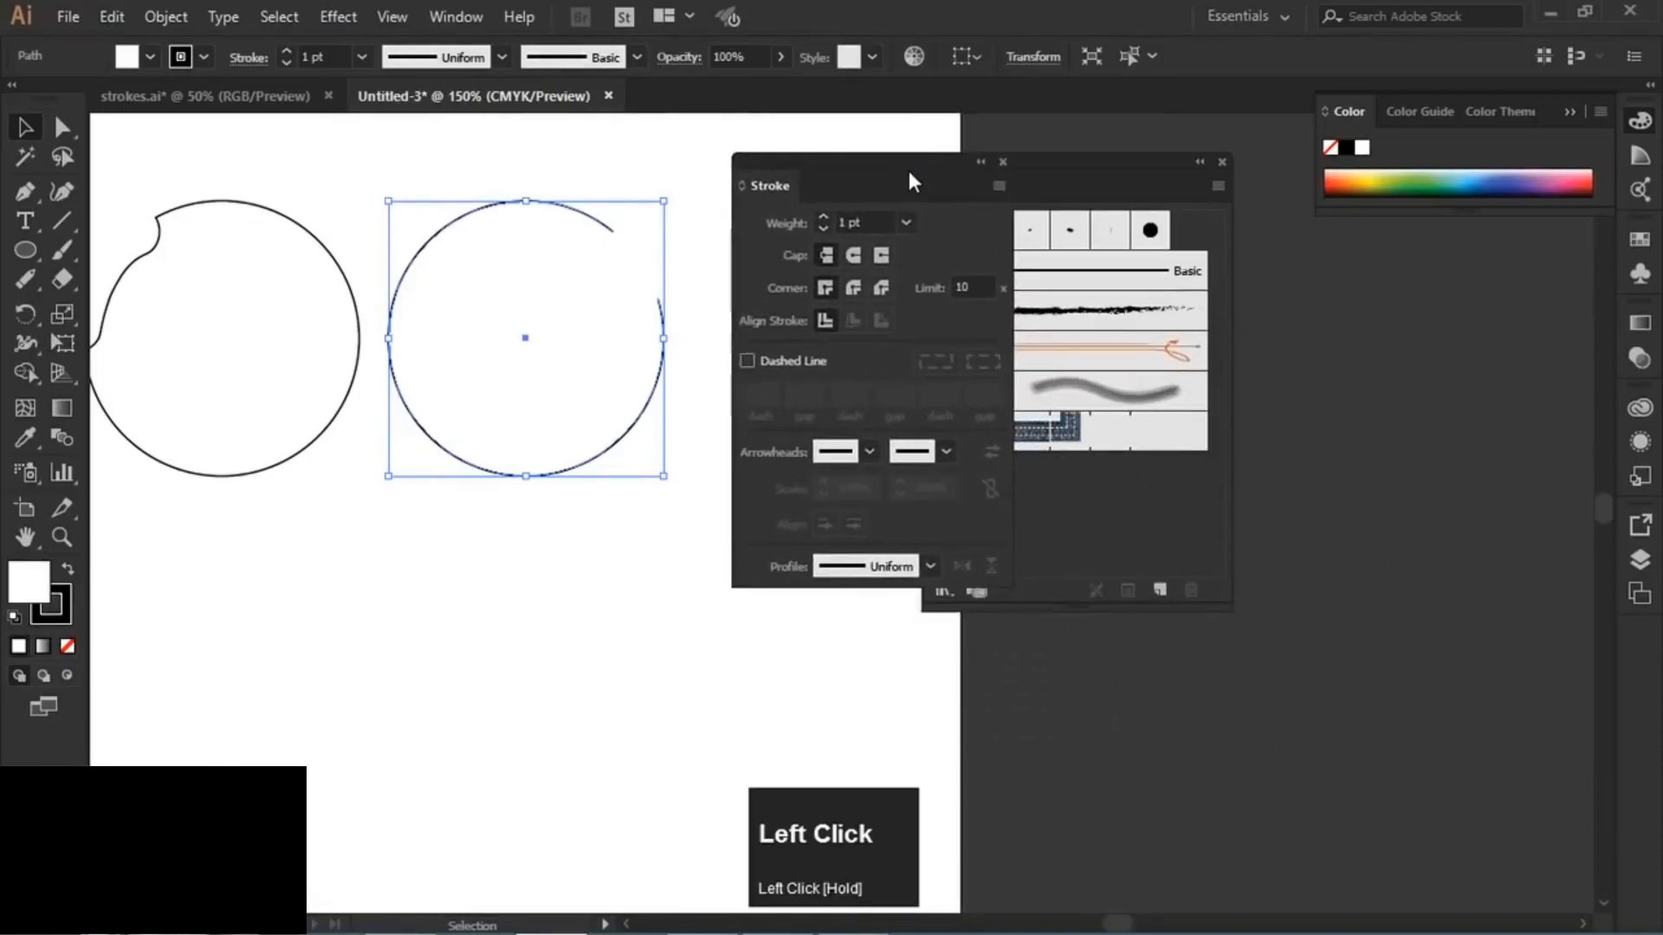
{"action": "left_click", "coordinate": [870, 452]}
{"action": "left_click", "coordinate": [709, 537]}
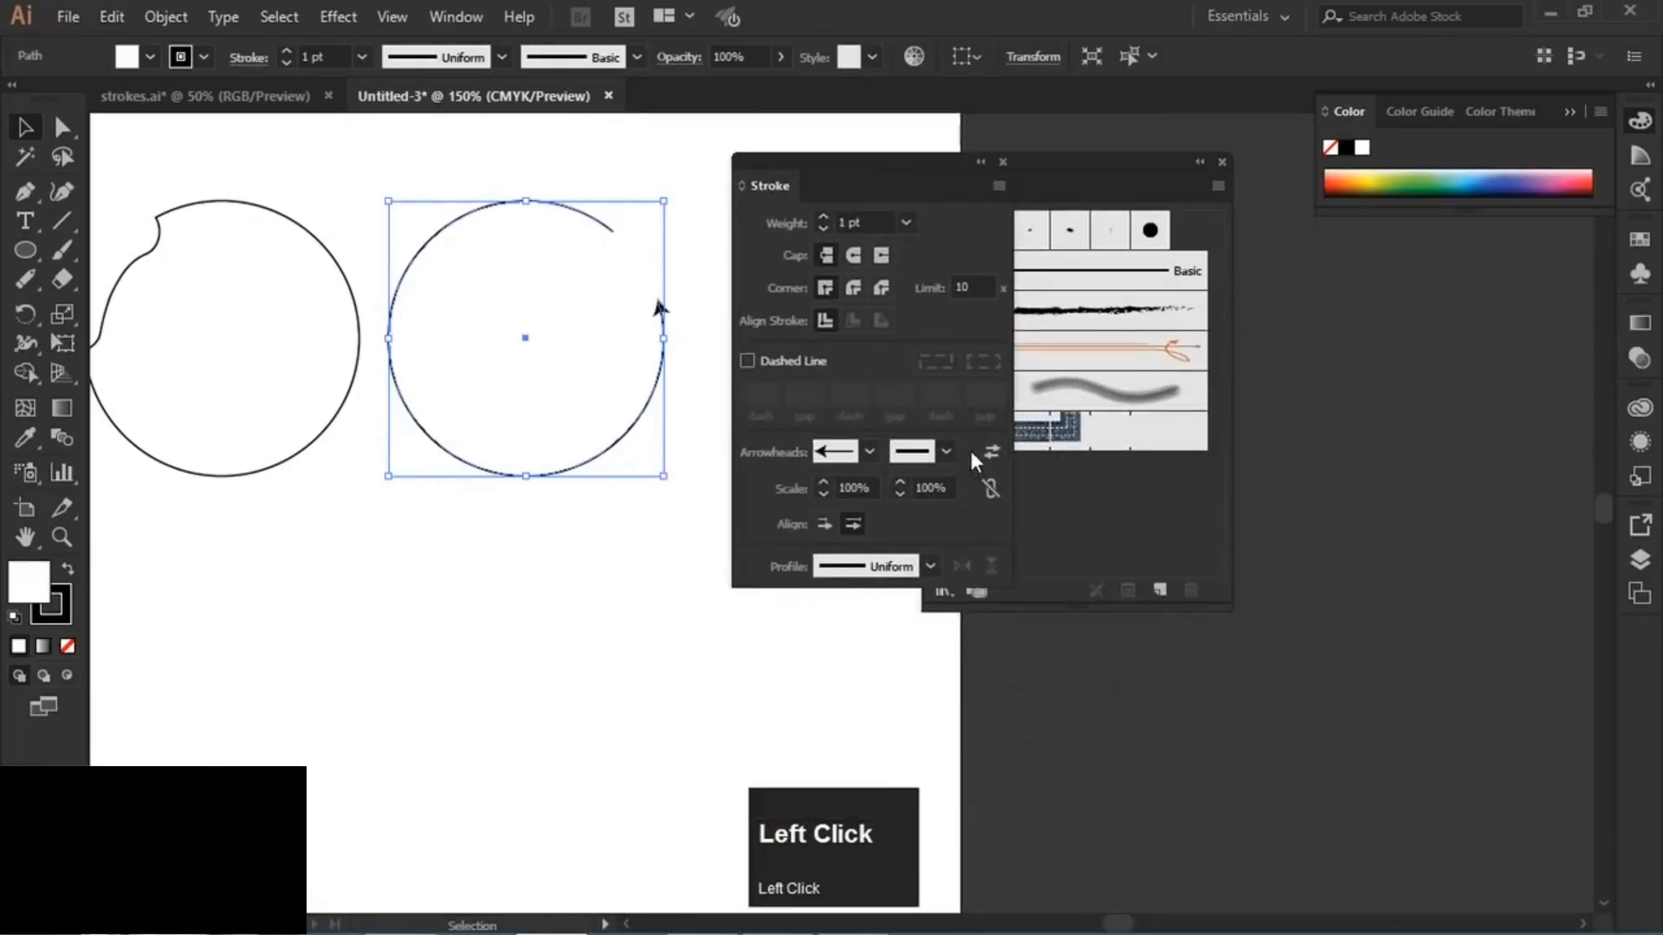
- Add a solid round dot arrowhead to the end of the open circle's path, and deselect it
{"action": "left_click", "coordinate": [946, 451]}
{"action": "scroll", "coordinate": [833, 681], "scroll_direction": "down", "scroll_amount": 3}
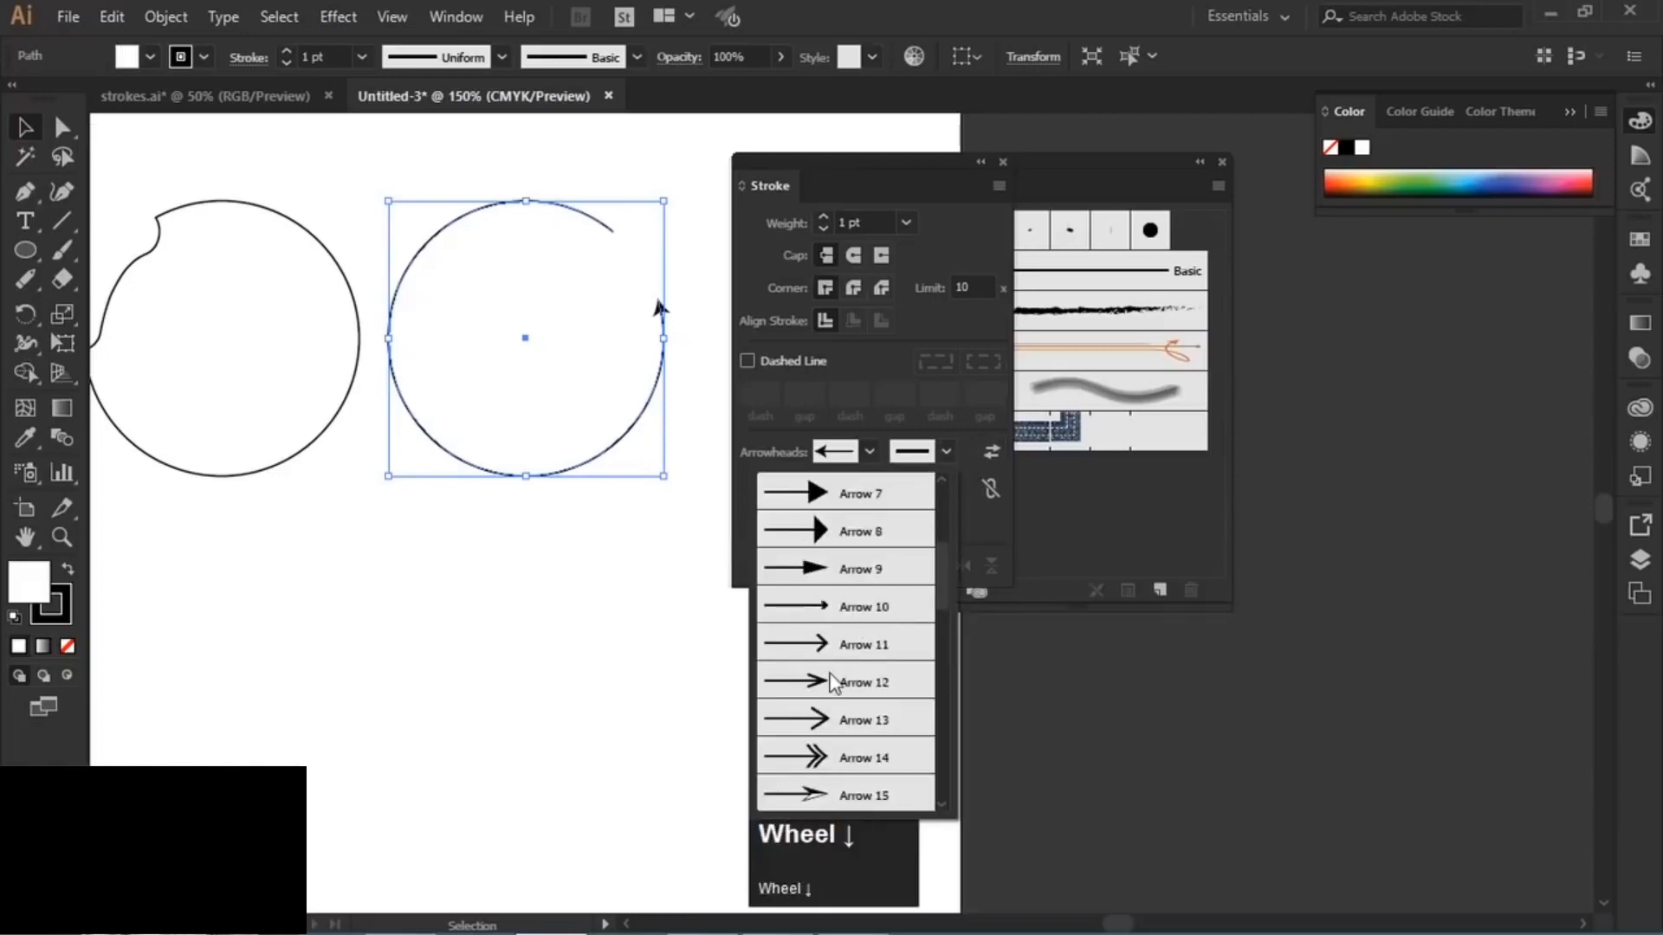
{"action": "scroll", "coordinate": [834, 681], "scroll_direction": "down", "scroll_amount": 3}
{"action": "left_click", "coordinate": [833, 683]}
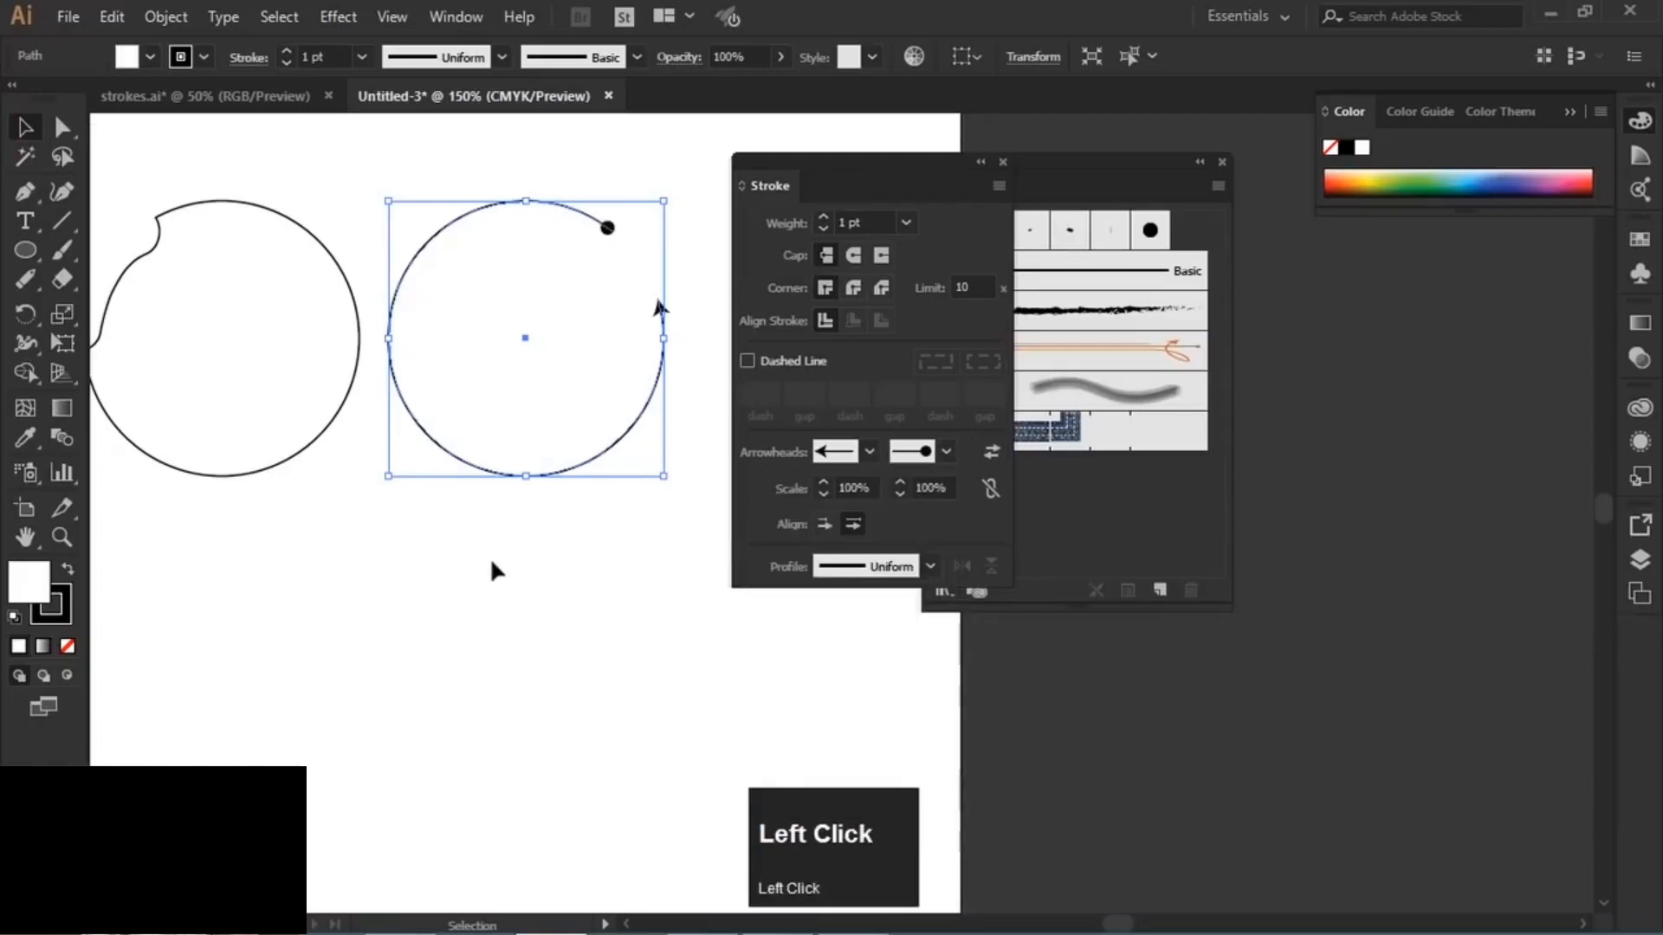
{"action": "left_click", "coordinate": [490, 563]}
- Compare the notched circle with the open, arrow-ended circle while the panels are hidden, and show the panels again
{"action": "left_click_drag", "start_coordinate": [387, 502], "coordinate": [502, 530]}
{"action": "key", "text": "Tab"}
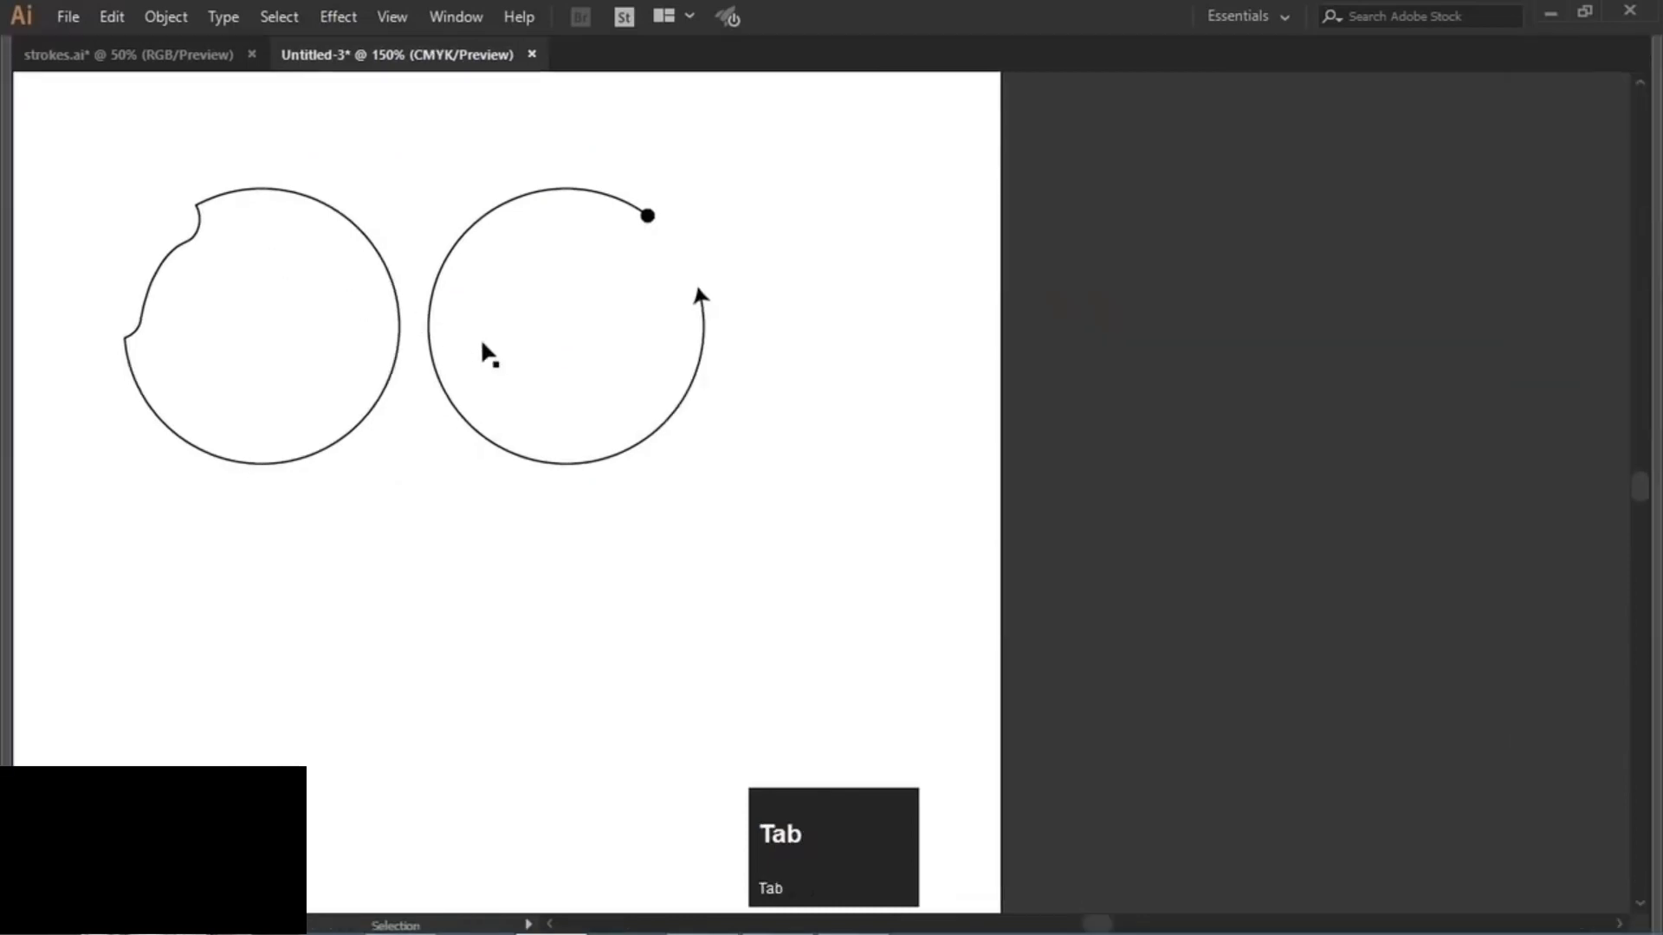
{"action": "left_click_drag", "start_coordinate": [419, 357], "coordinate": [665, 390]}
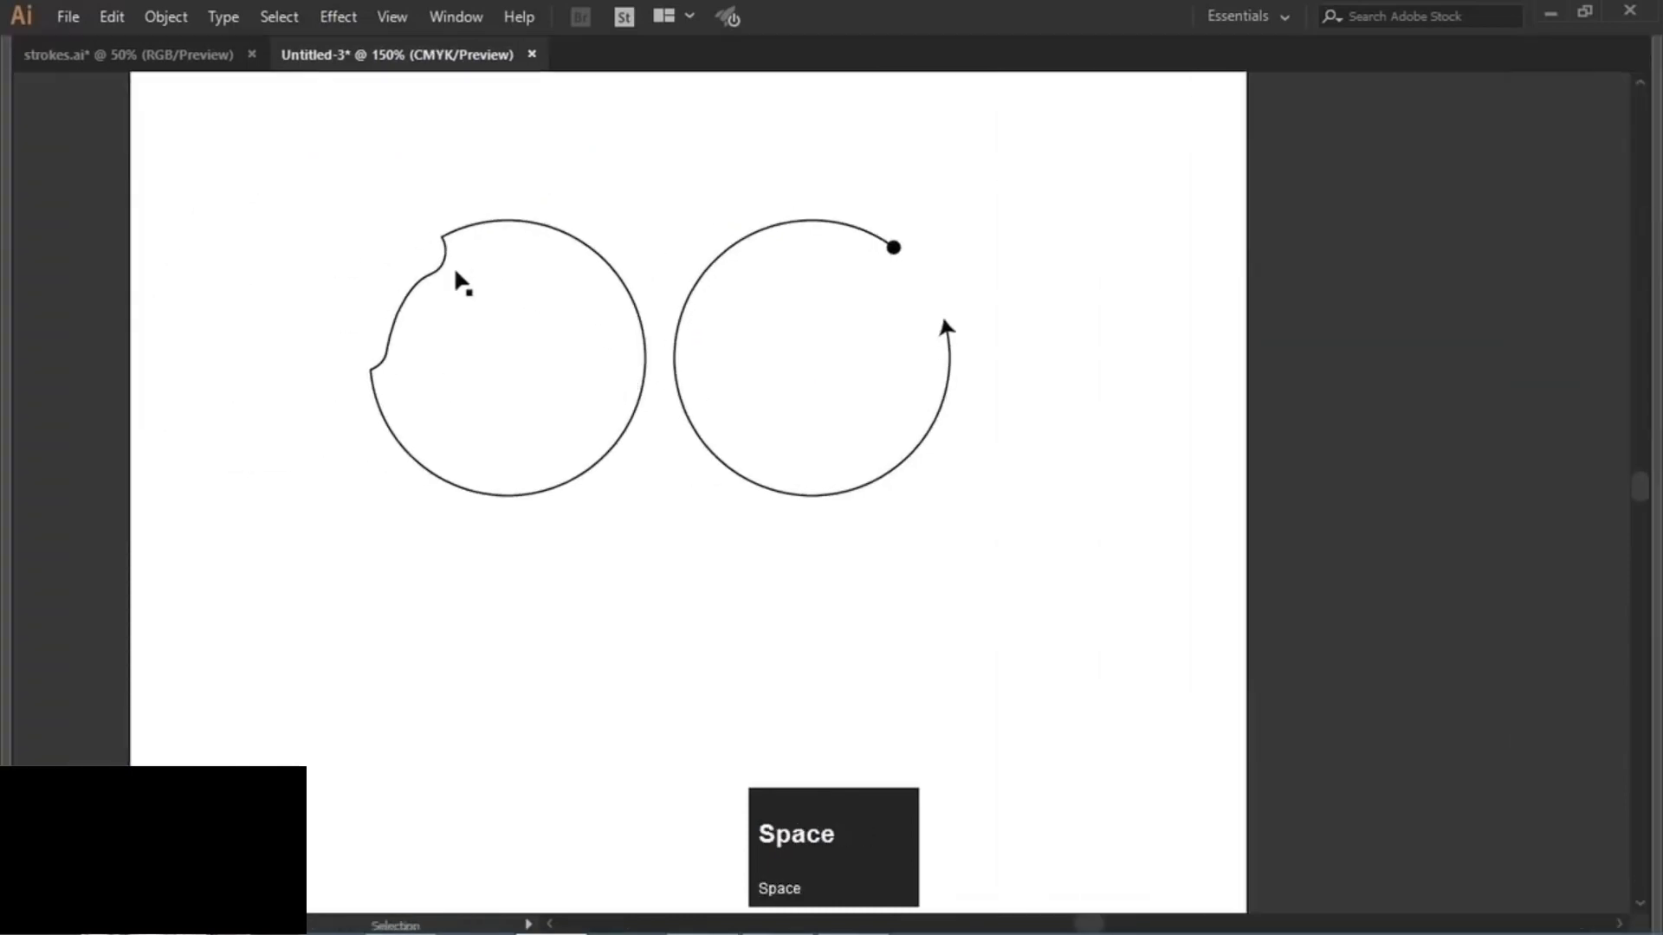
{"action": "key", "text": "Tab"}
- Delete the anchor points along the left circle's notch with the Direct Selection tool, leaving its outline open
{"action": "left_click", "coordinate": [61, 127]}
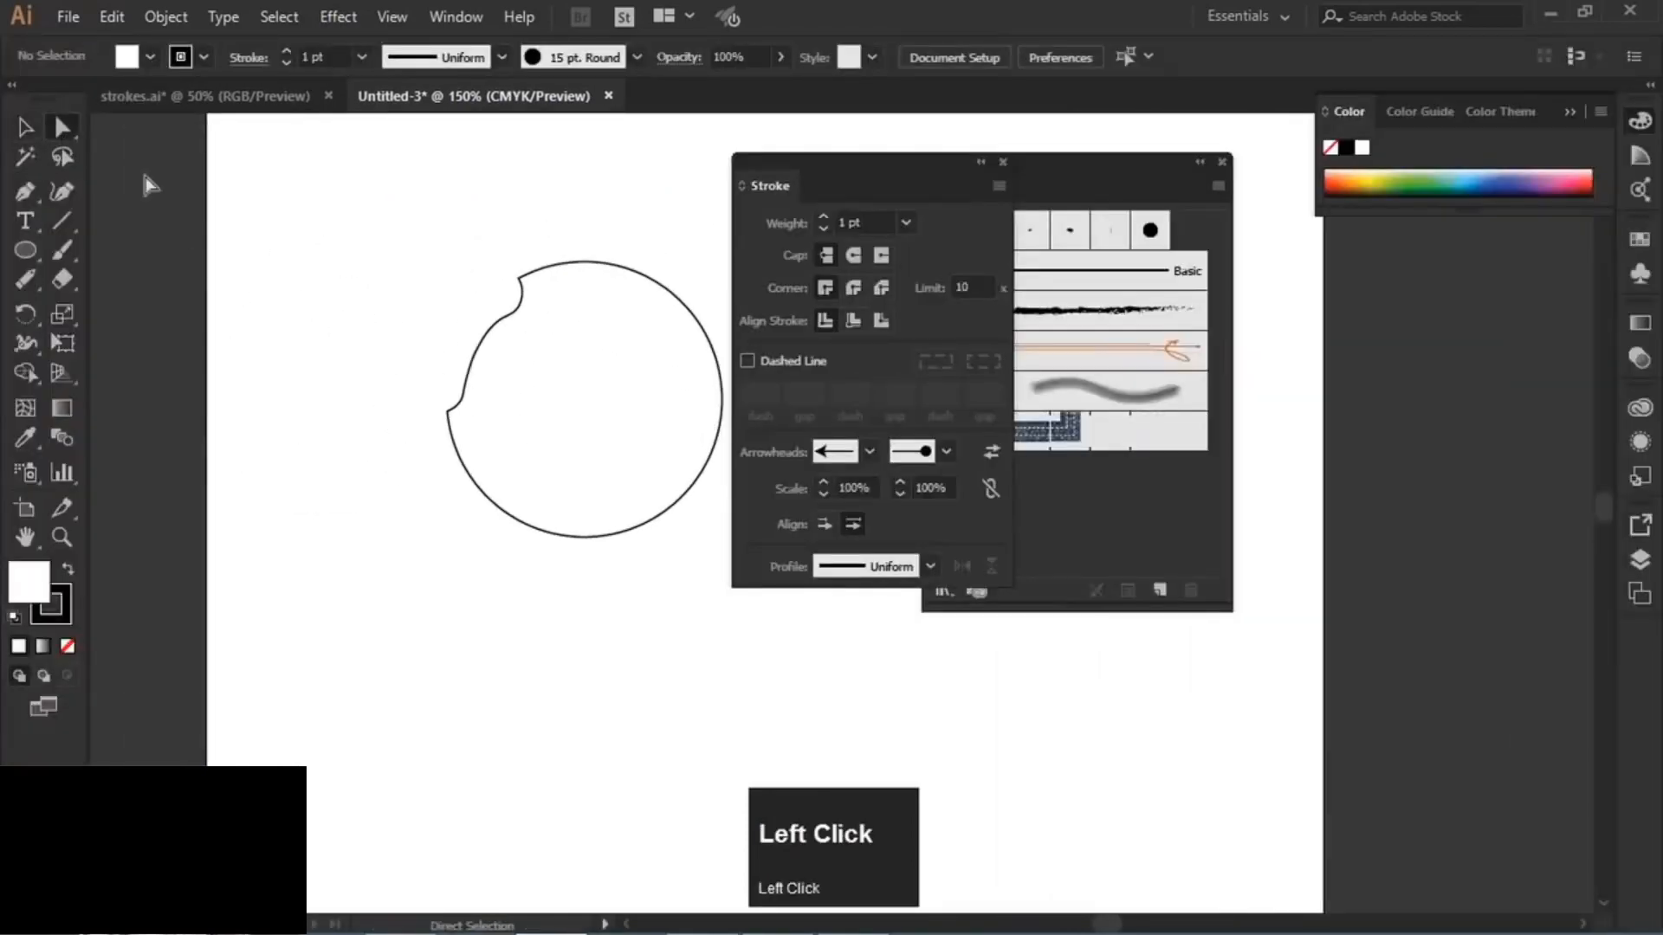
{"action": "left_click", "coordinate": [489, 344]}
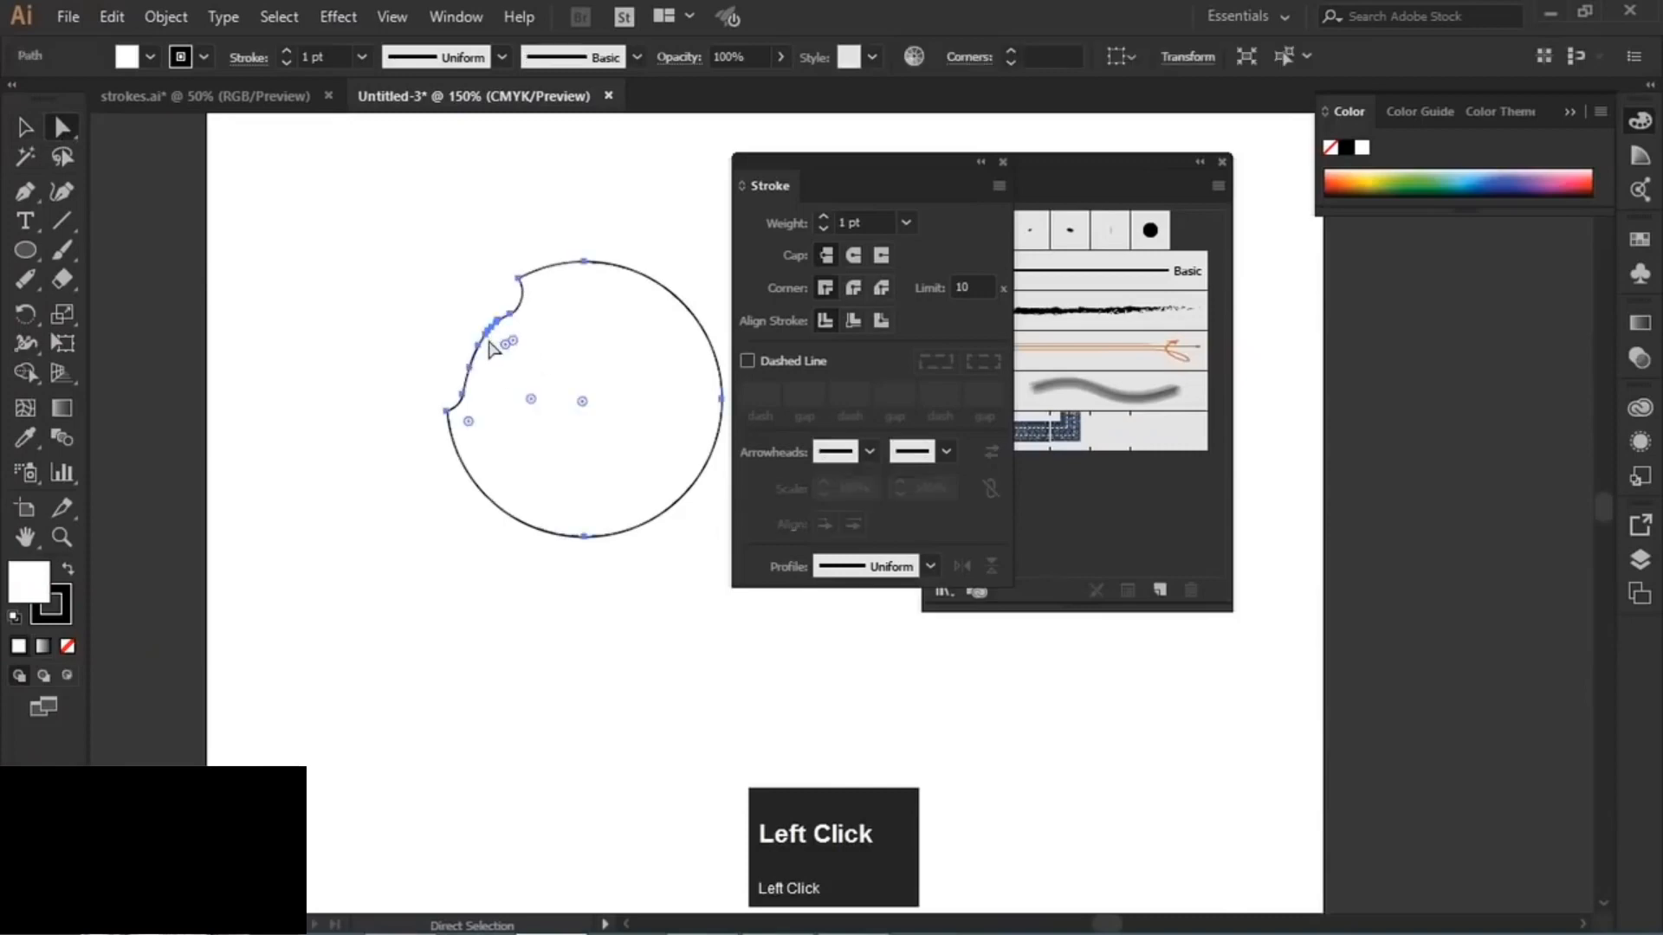
{"action": "left_click_drag", "start_coordinate": [446, 307], "coordinate": [498, 420]}
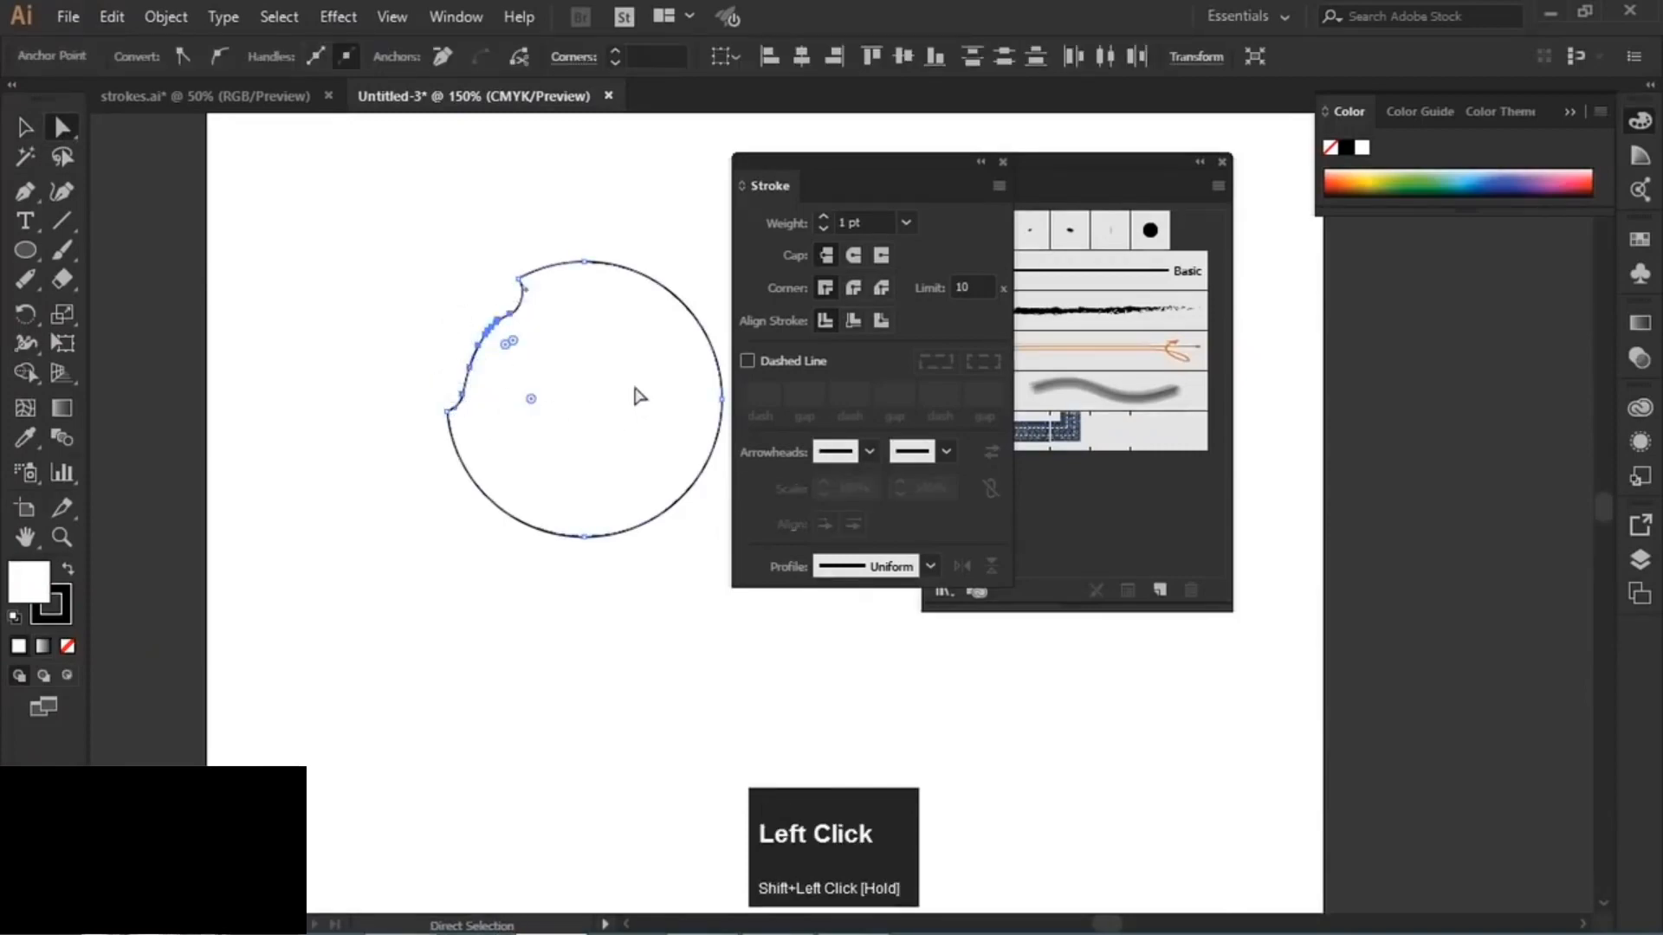
{"action": "key", "text": "Delete"}
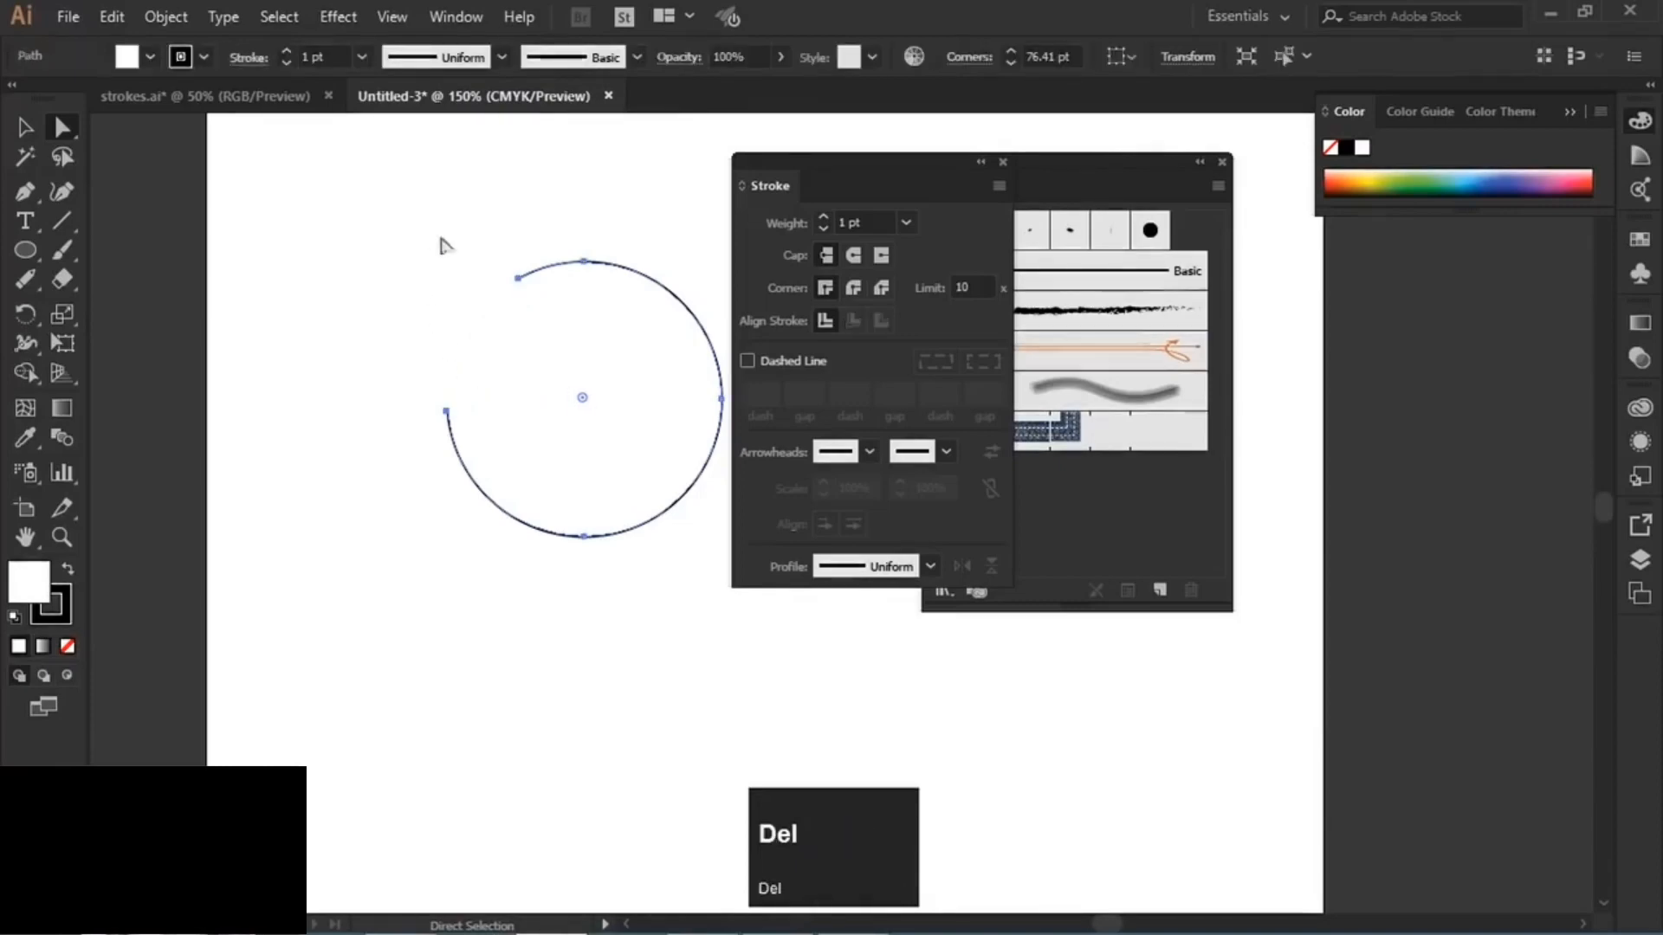
- Try the Scissors tool on blank areas inside and below the left circle, and dismiss each alert
{"action": "key", "text": "space"}
{"action": "left_click_drag", "start_coordinate": [614, 328], "coordinate": [275, 311]}
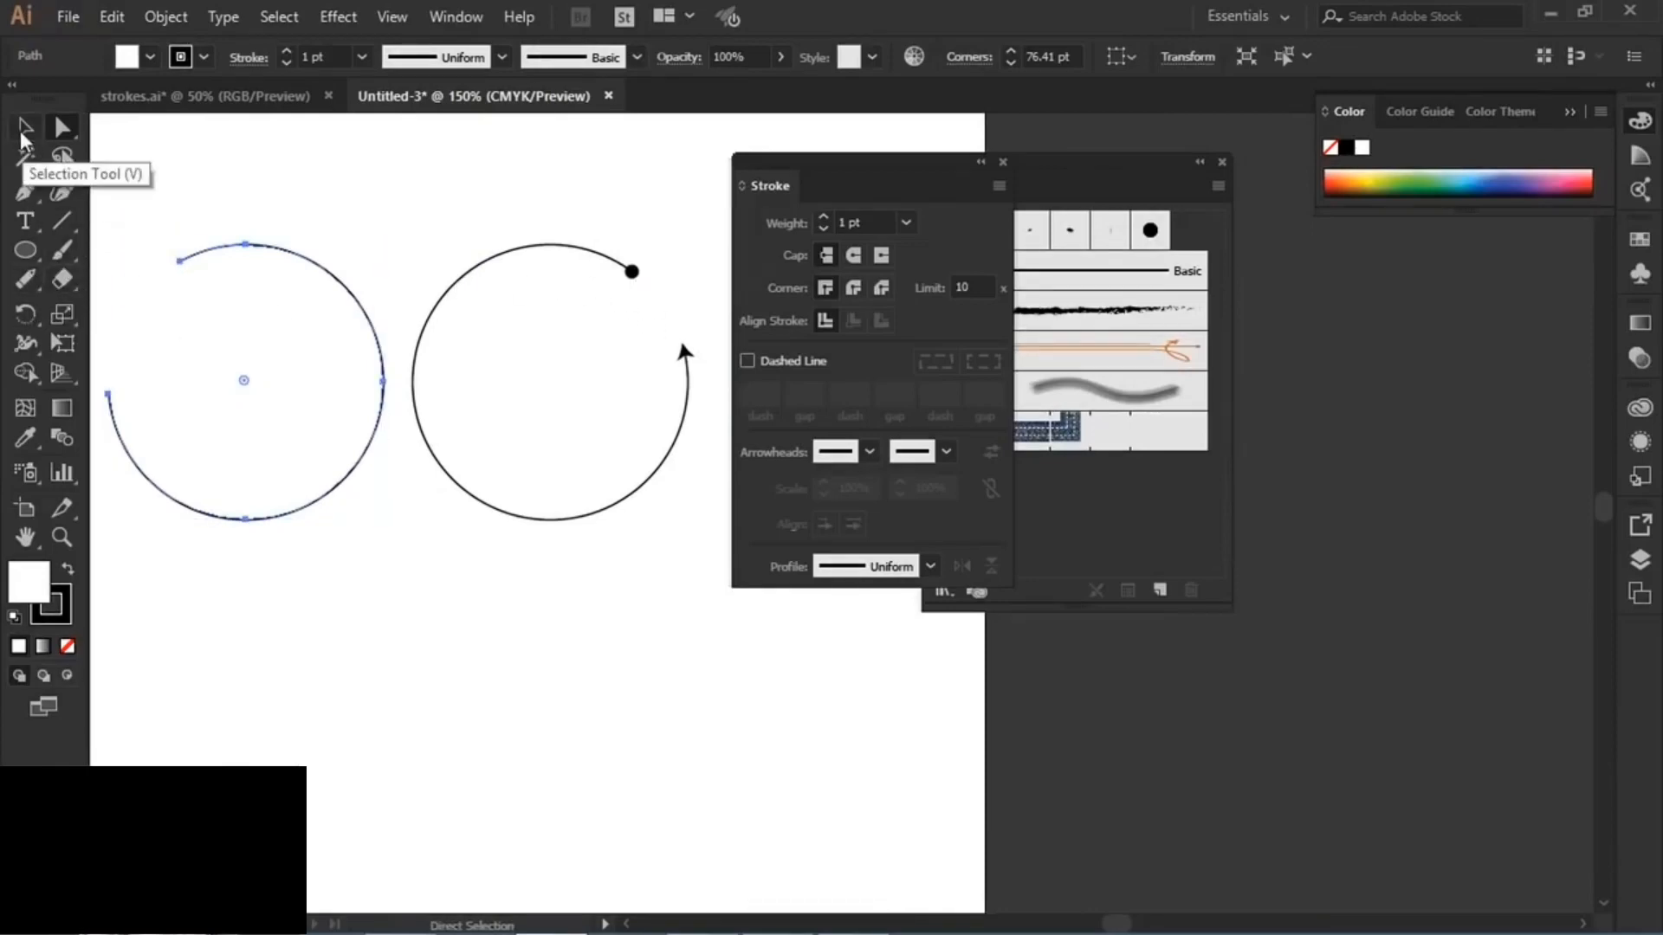
{"action": "mouse_move", "coordinate": [61, 279]}
{"action": "left_mouse_down"}
{"action": "mouse_move", "coordinate": [146, 284]}
{"action": "mouse_move", "coordinate": [160, 313]}
{"action": "left_mouse_up"}
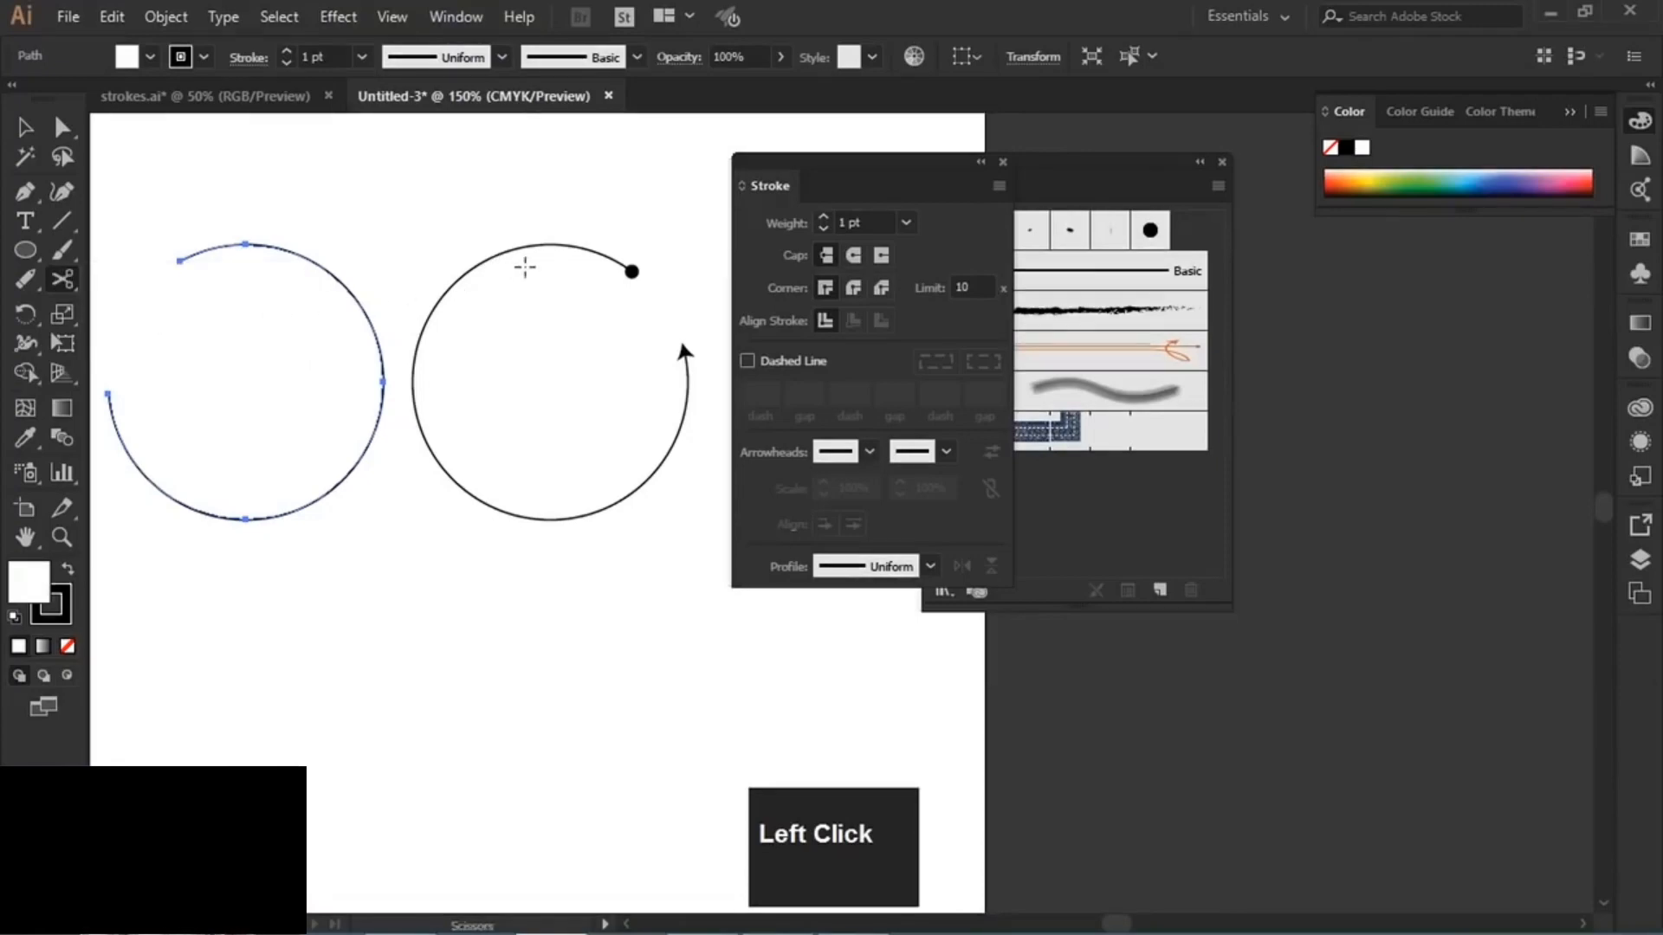
{"action": "left_click", "coordinate": [260, 471]}
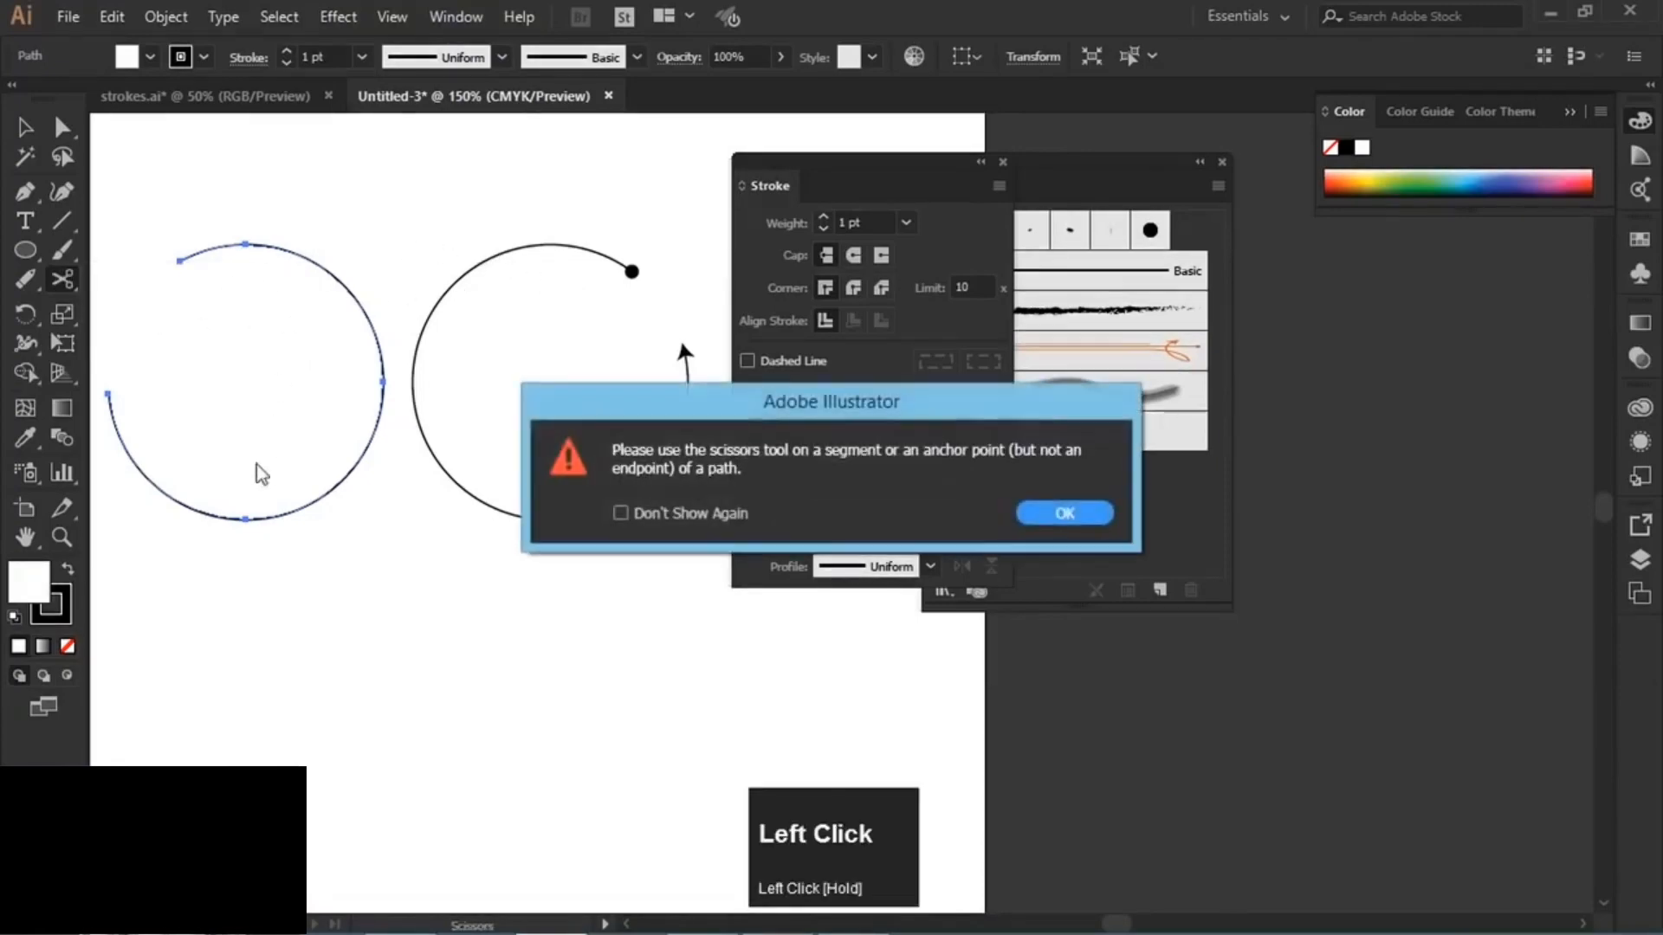
{"action": "left_click", "coordinate": [1030, 517]}
{"action": "left_click", "coordinate": [231, 564]}
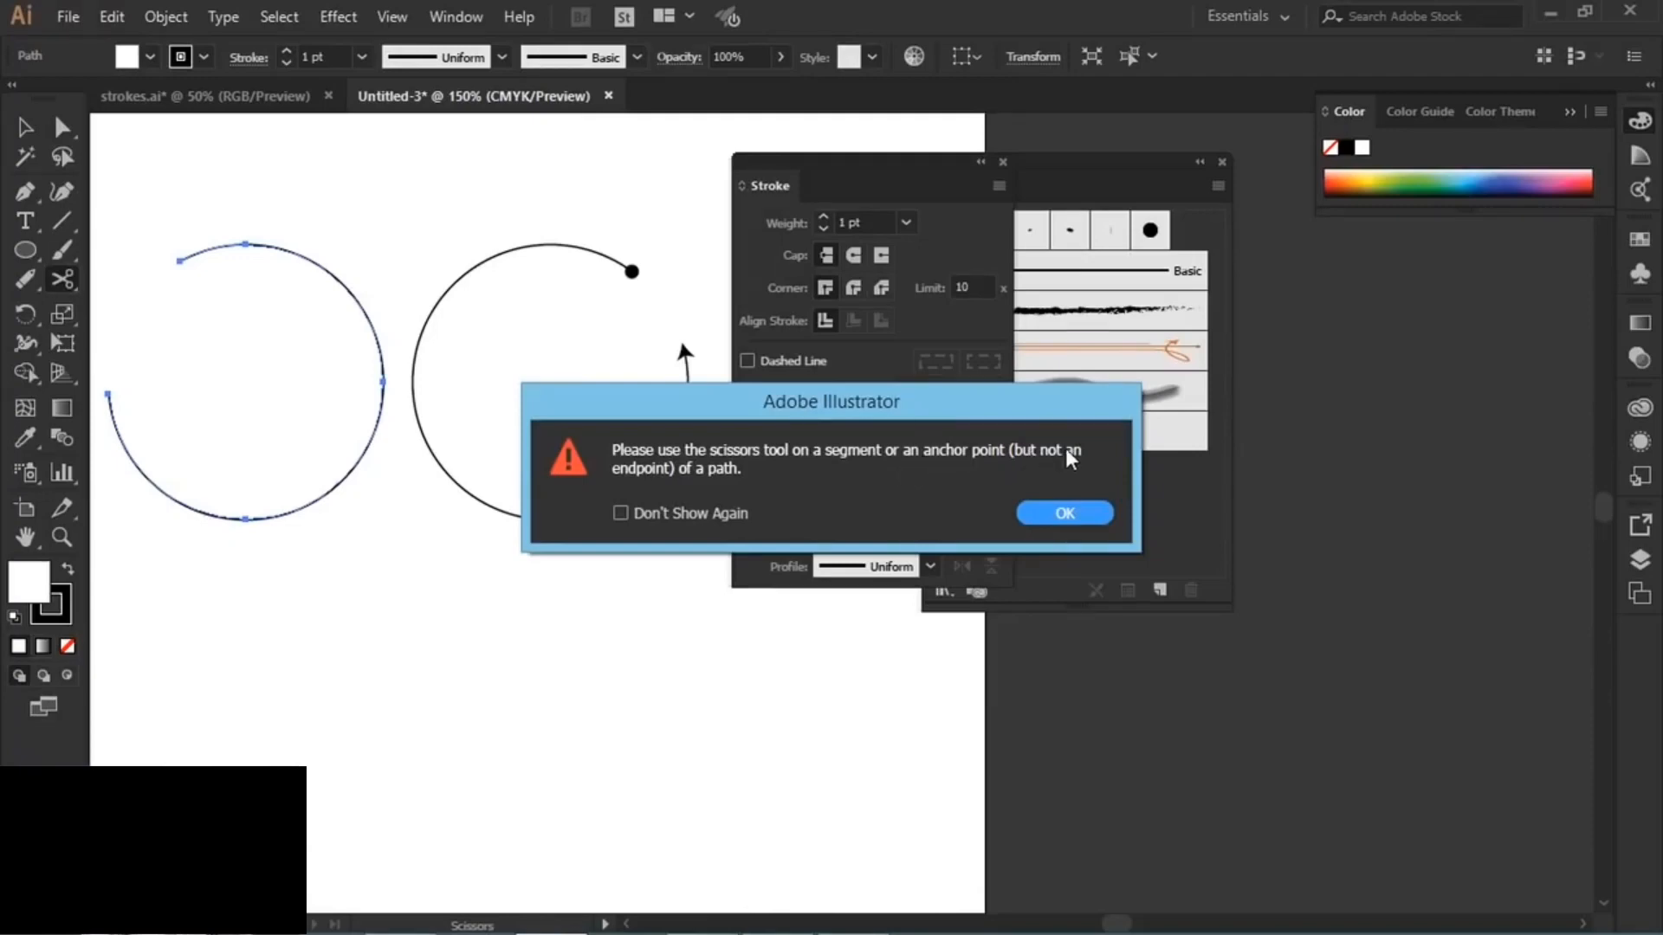
{"action": "left_click", "coordinate": [1045, 516]}
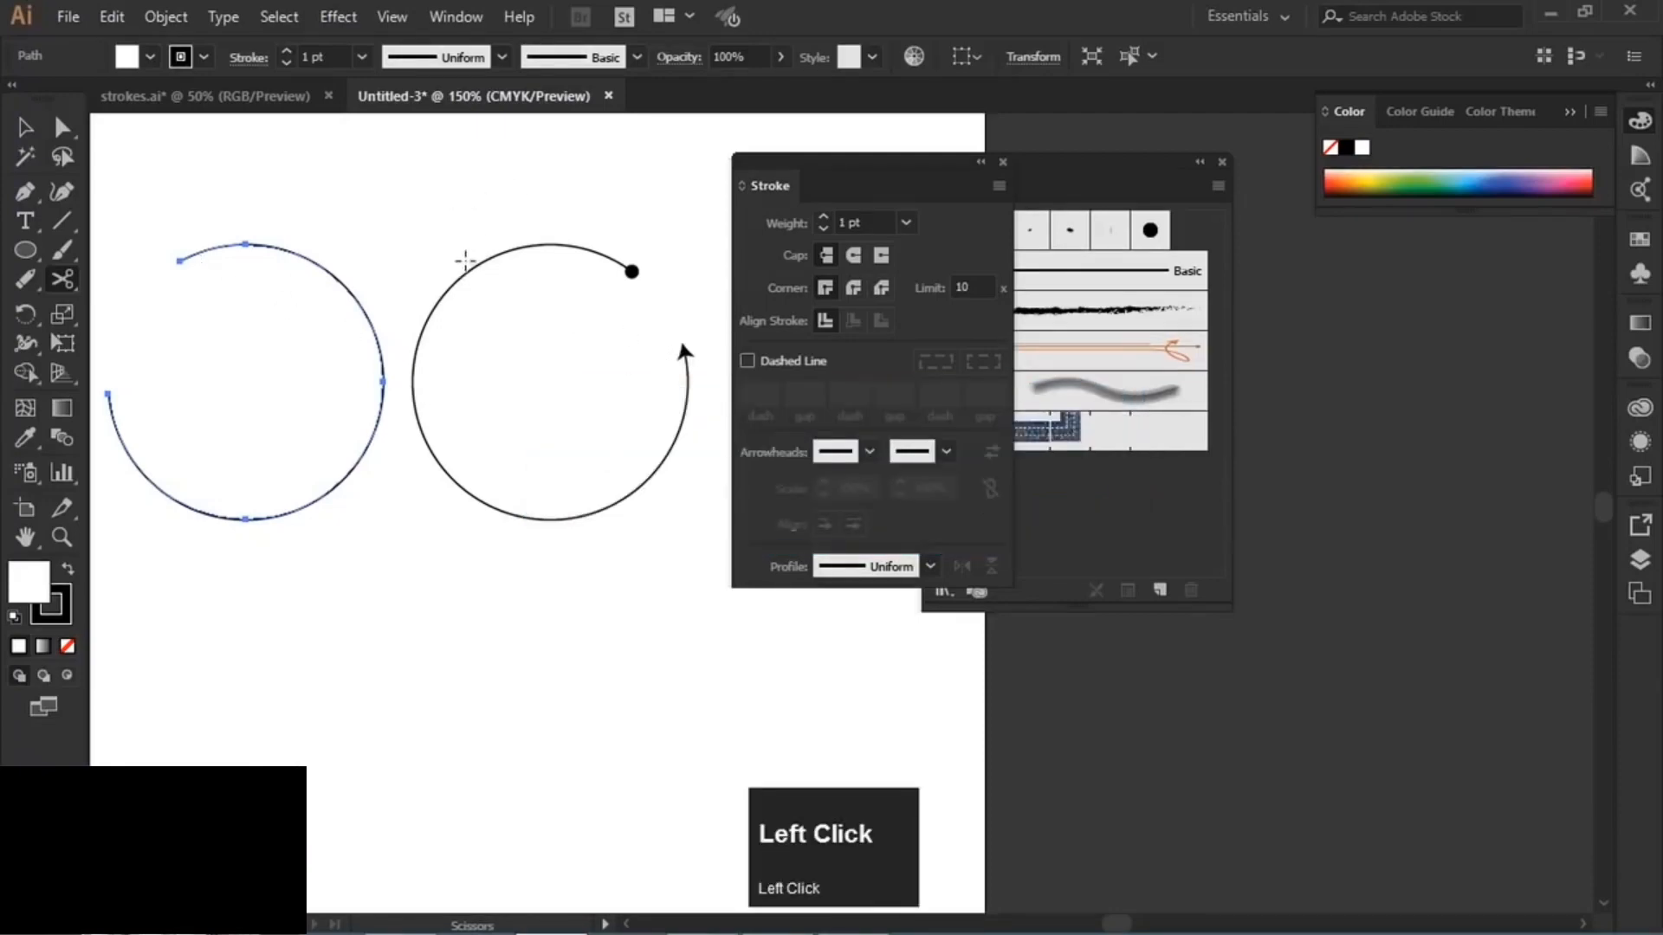
- Cut the arrow-ended circle at its upper-left edge with the Scissors tool, and move the detached top arc up and to the right
{"action": "left_click_drag", "start_coordinate": [434, 201], "coordinate": [619, 436], "text": "ctrl"}
{"action": "scroll", "coordinate": [472, 274], "scroll_direction": "up", "scroll_amount": 2, "text": "alt"}
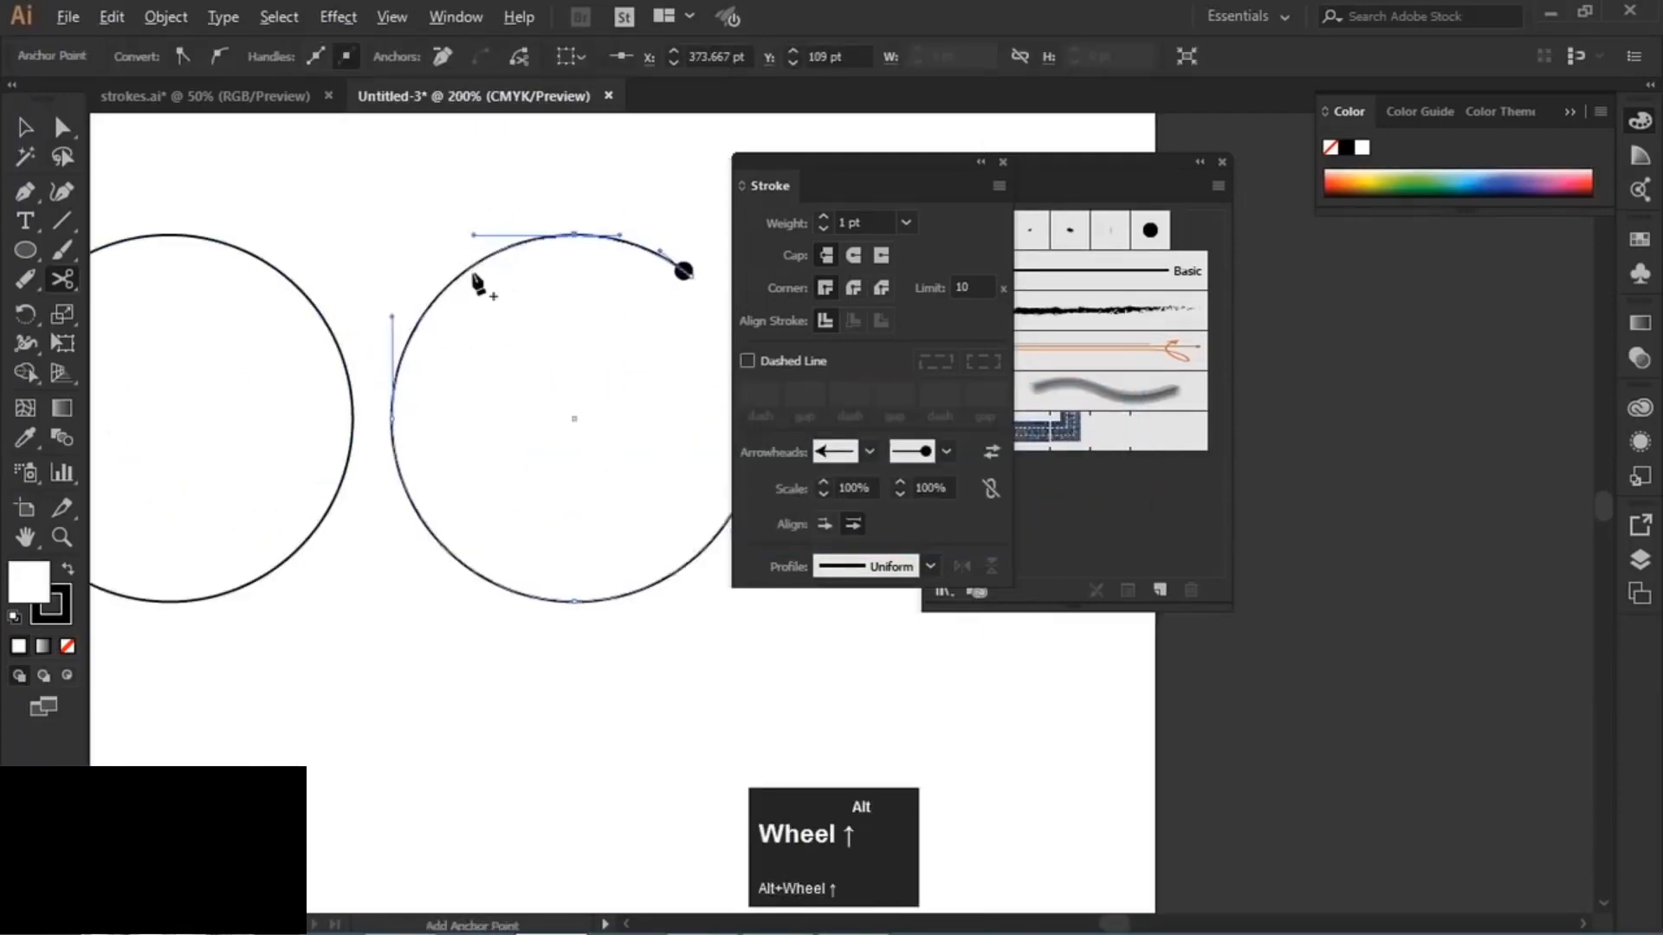
{"action": "left_click", "coordinate": [459, 271]}
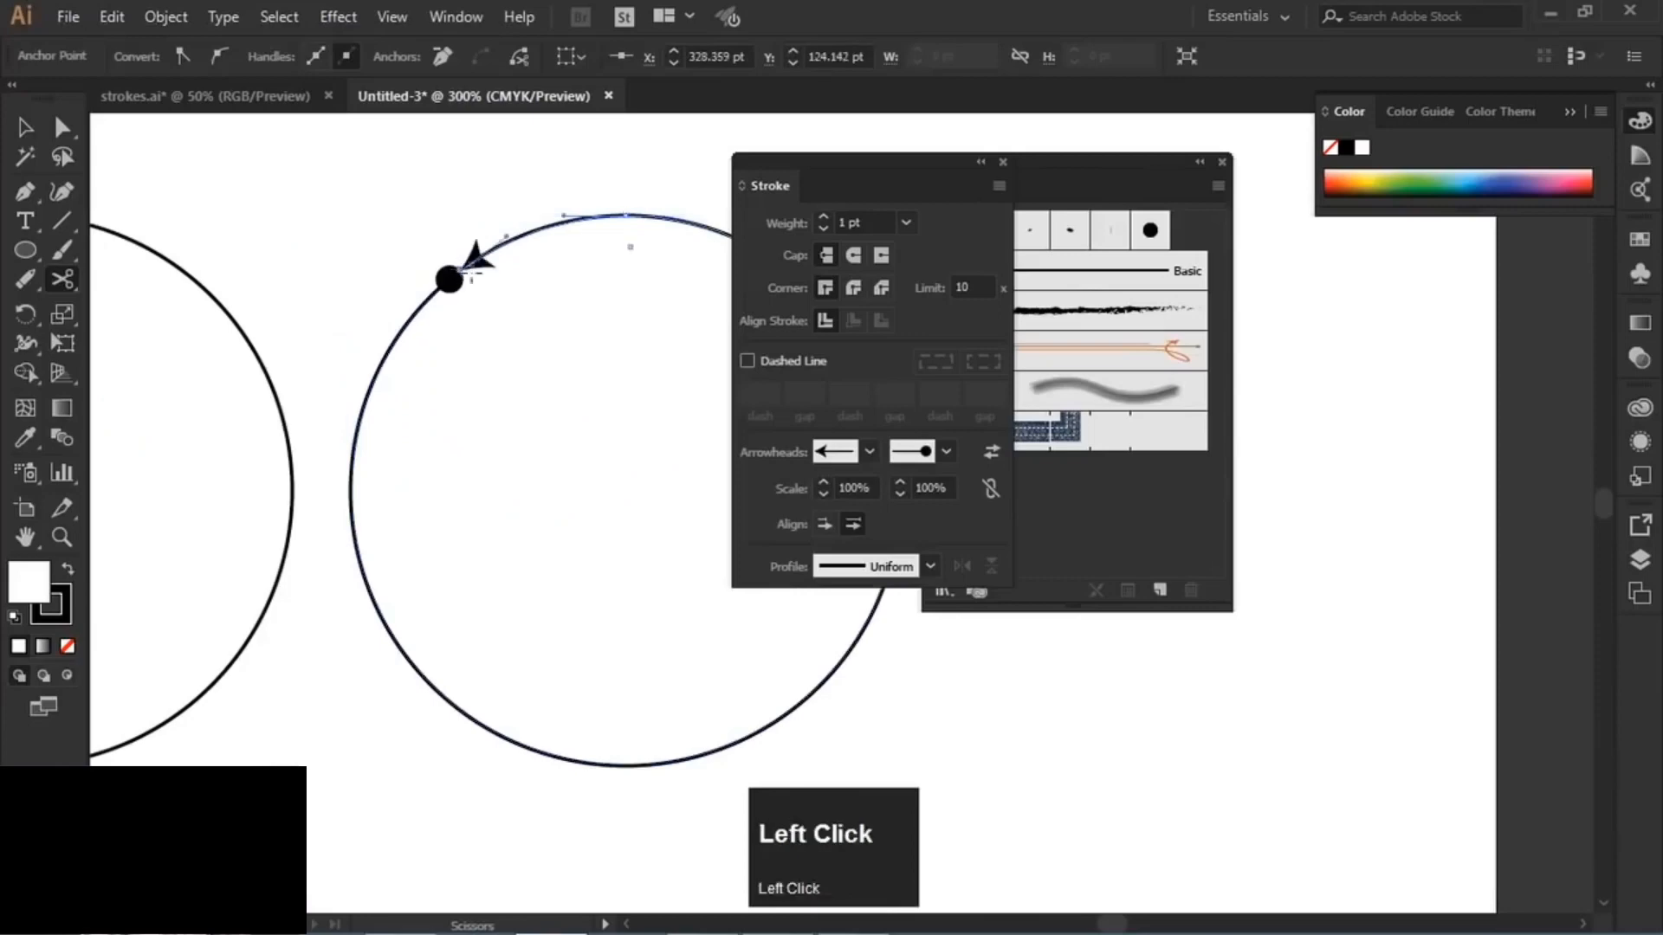
{"action": "scroll", "coordinate": [419, 320], "scroll_direction": "down", "scroll_amount": 2, "text": "alt"}
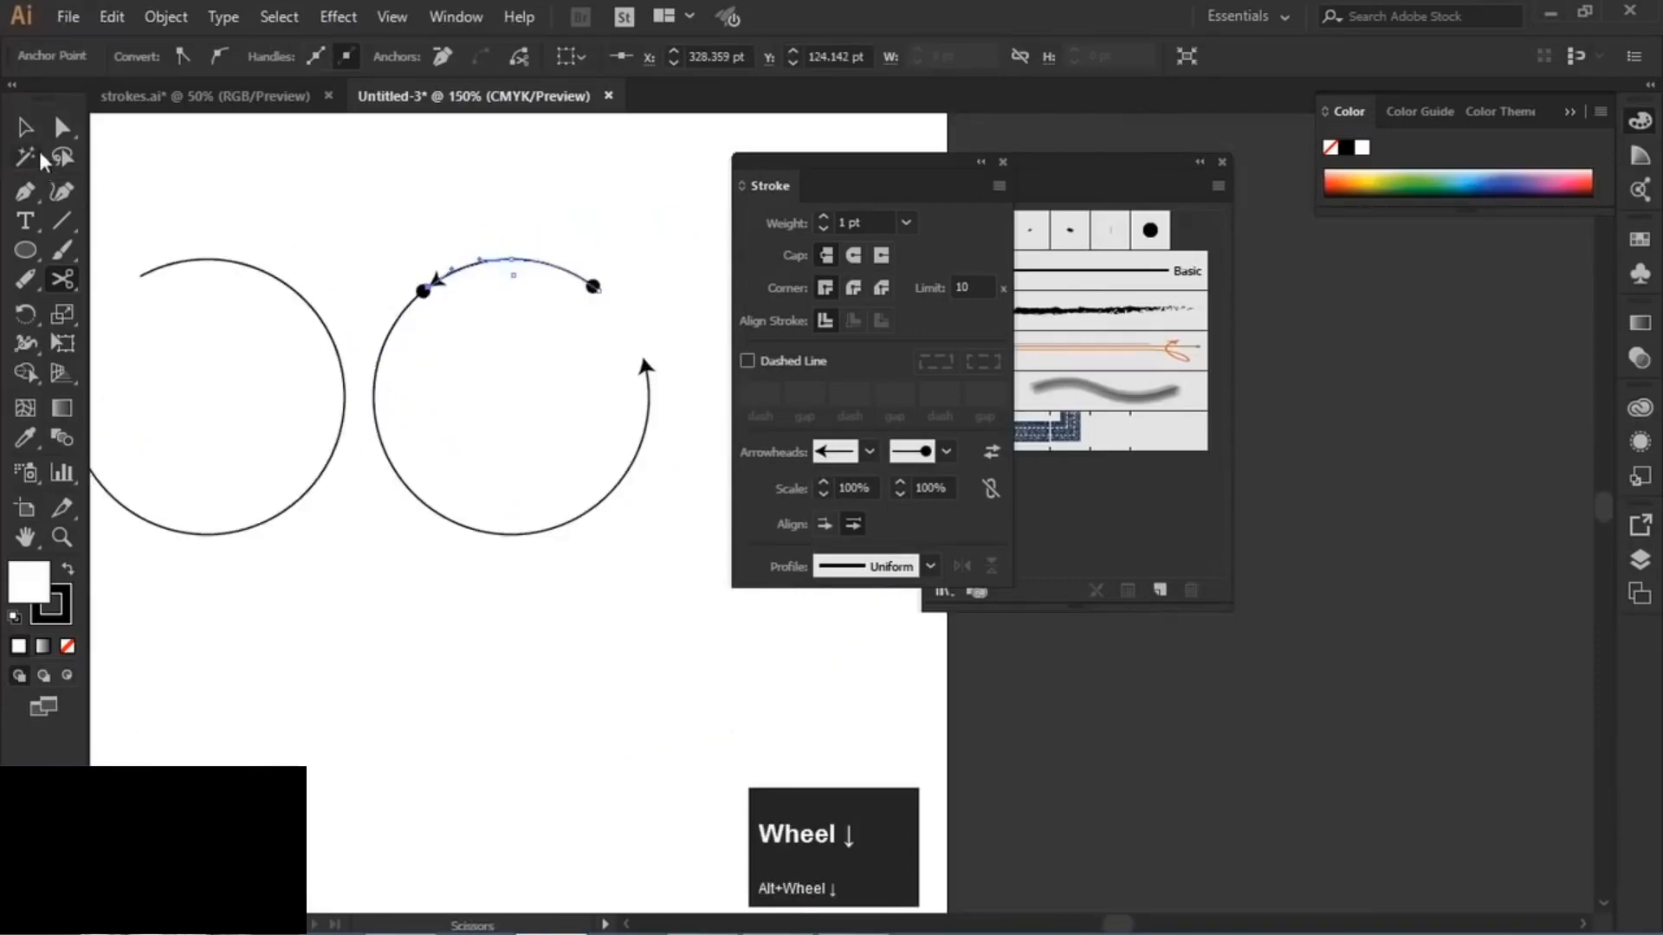
{"action": "left_click", "coordinate": [25, 127]}
{"action": "left_click", "coordinate": [457, 218]}
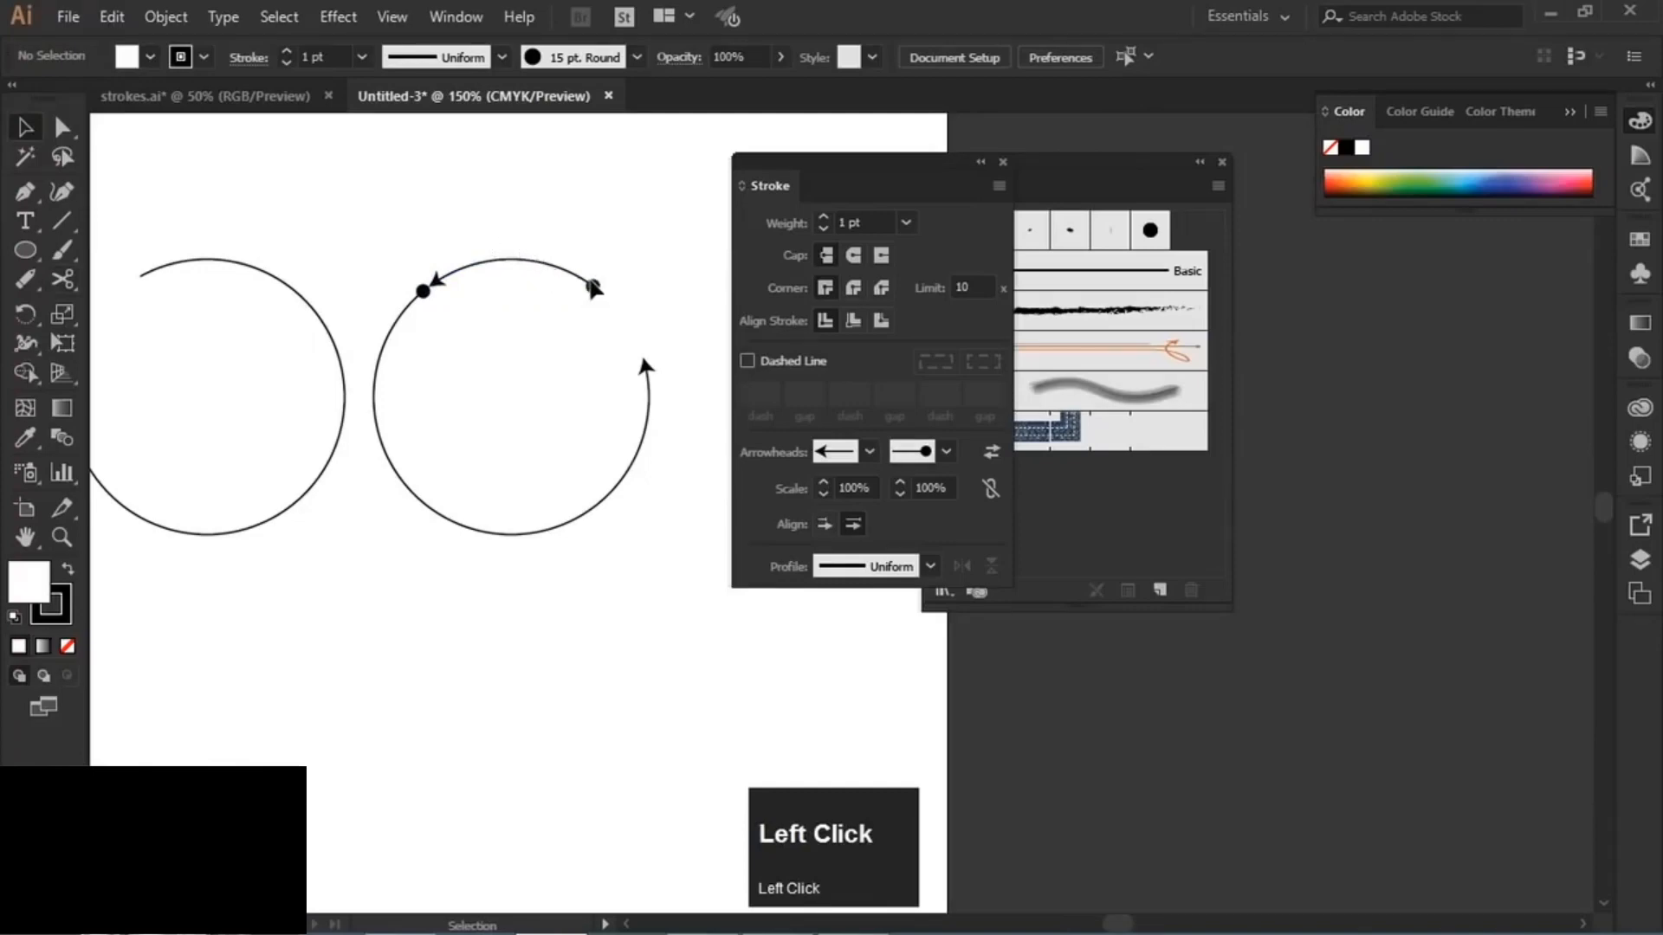
{"action": "left_click_drag", "start_coordinate": [593, 286], "coordinate": [616, 228]}
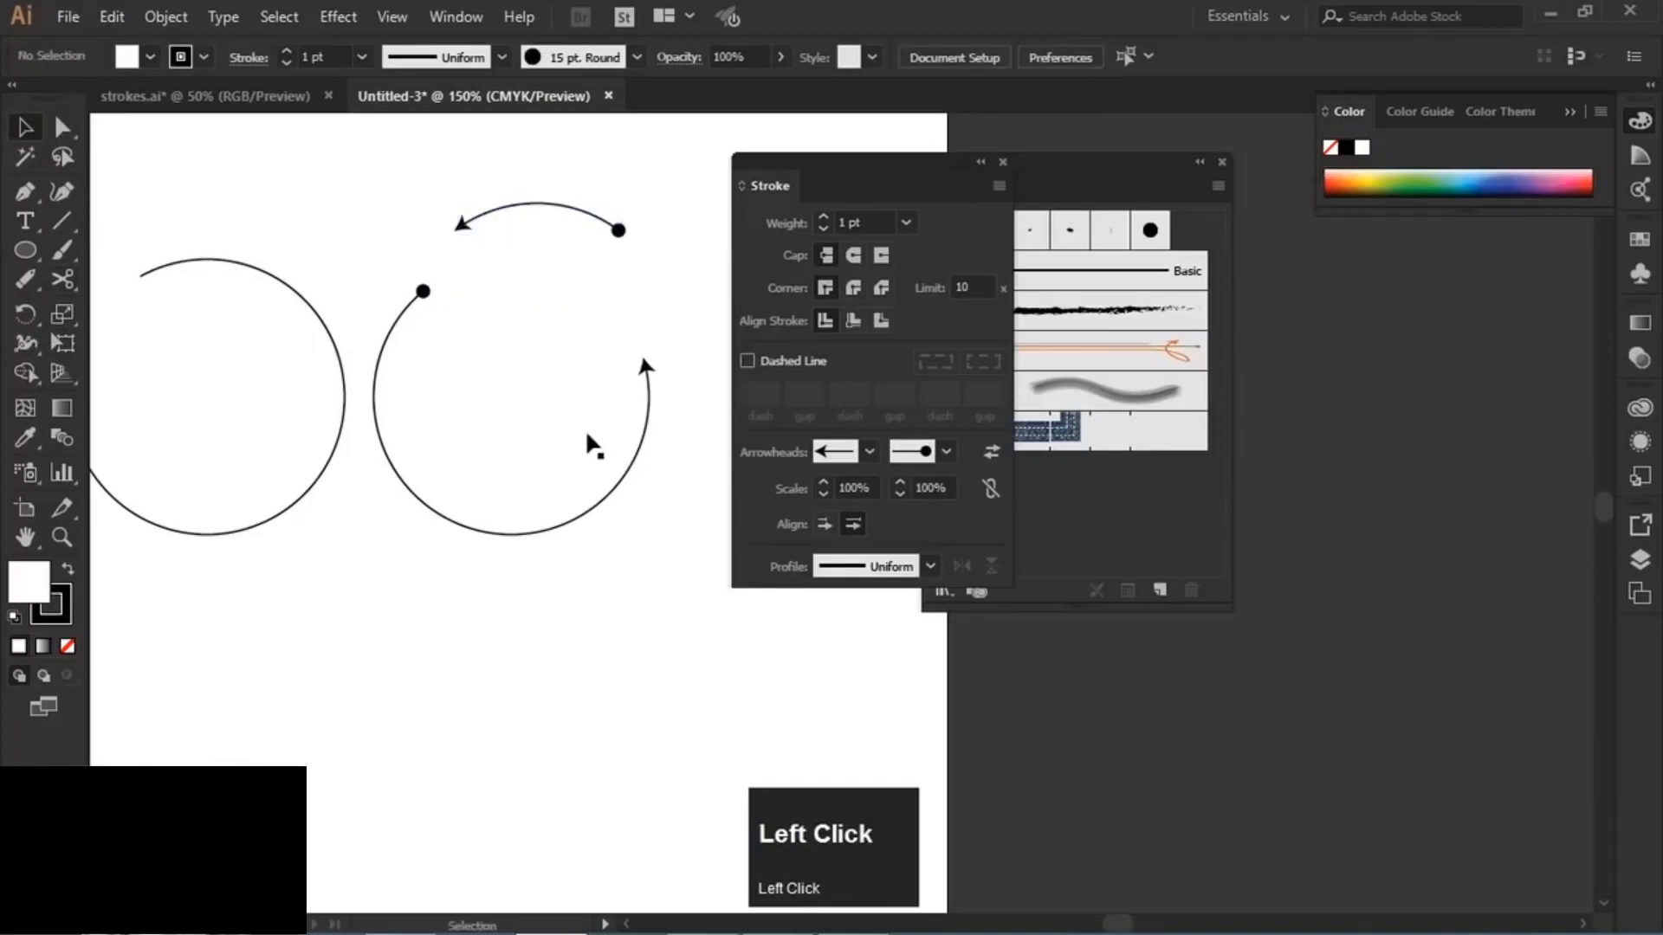
- Cut the remaining arrow-ended path at its left edge with the Scissors tool, and move the detached left arc upward
{"action": "left_click", "coordinate": [448, 377]}
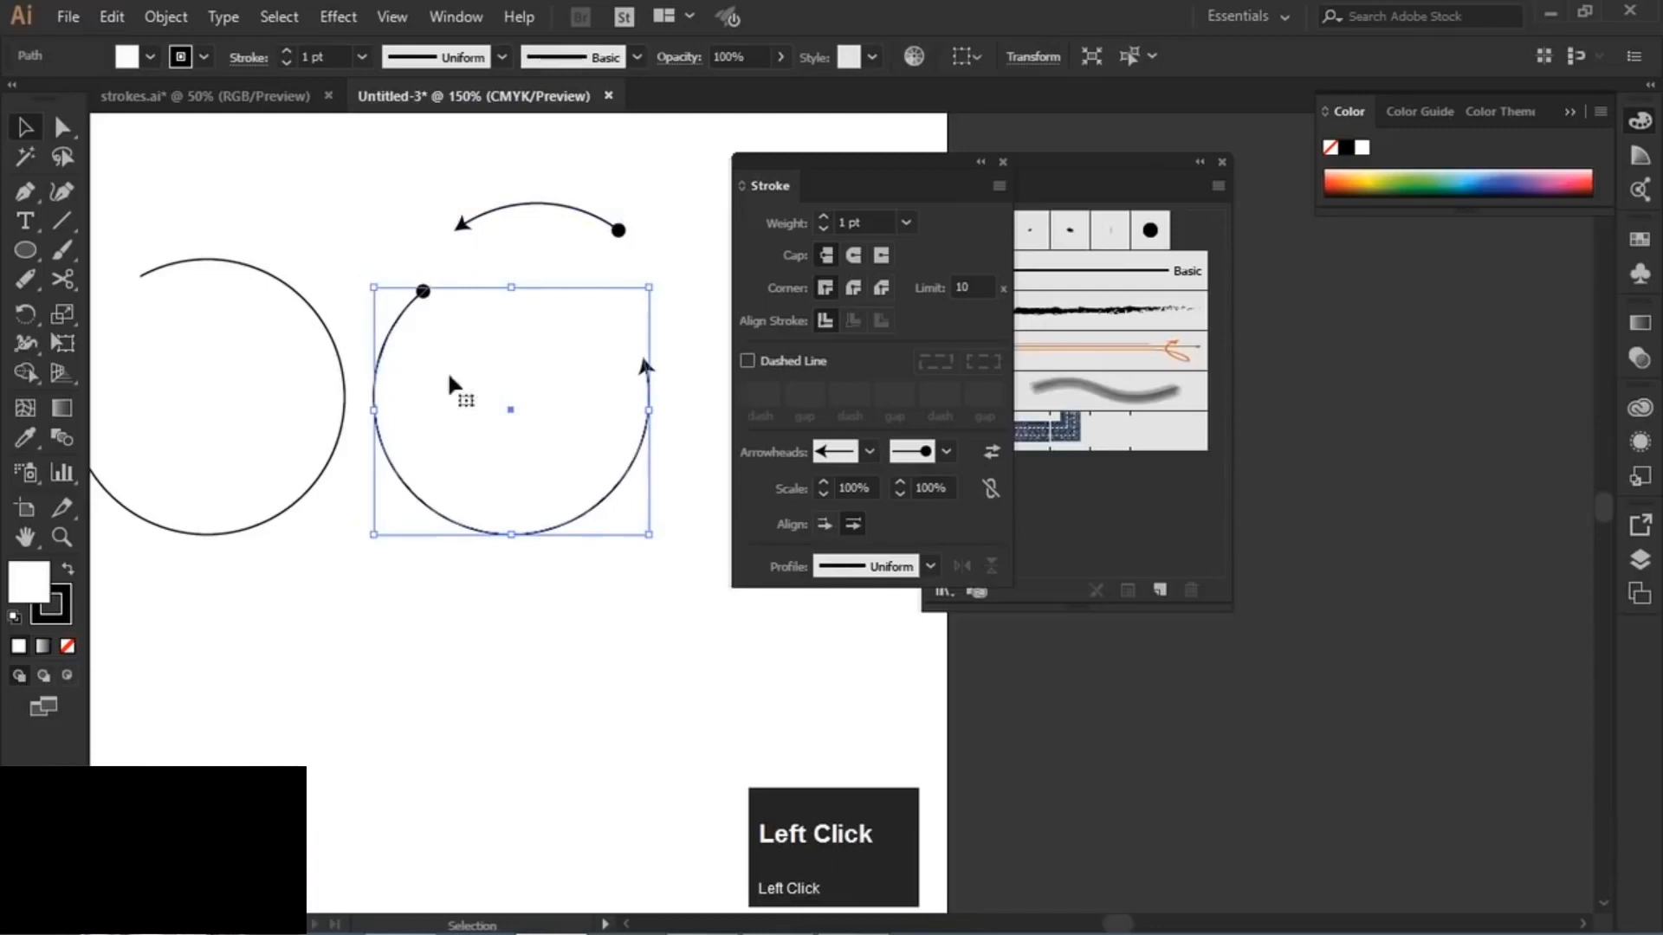
{"action": "left_click", "coordinate": [59, 281]}
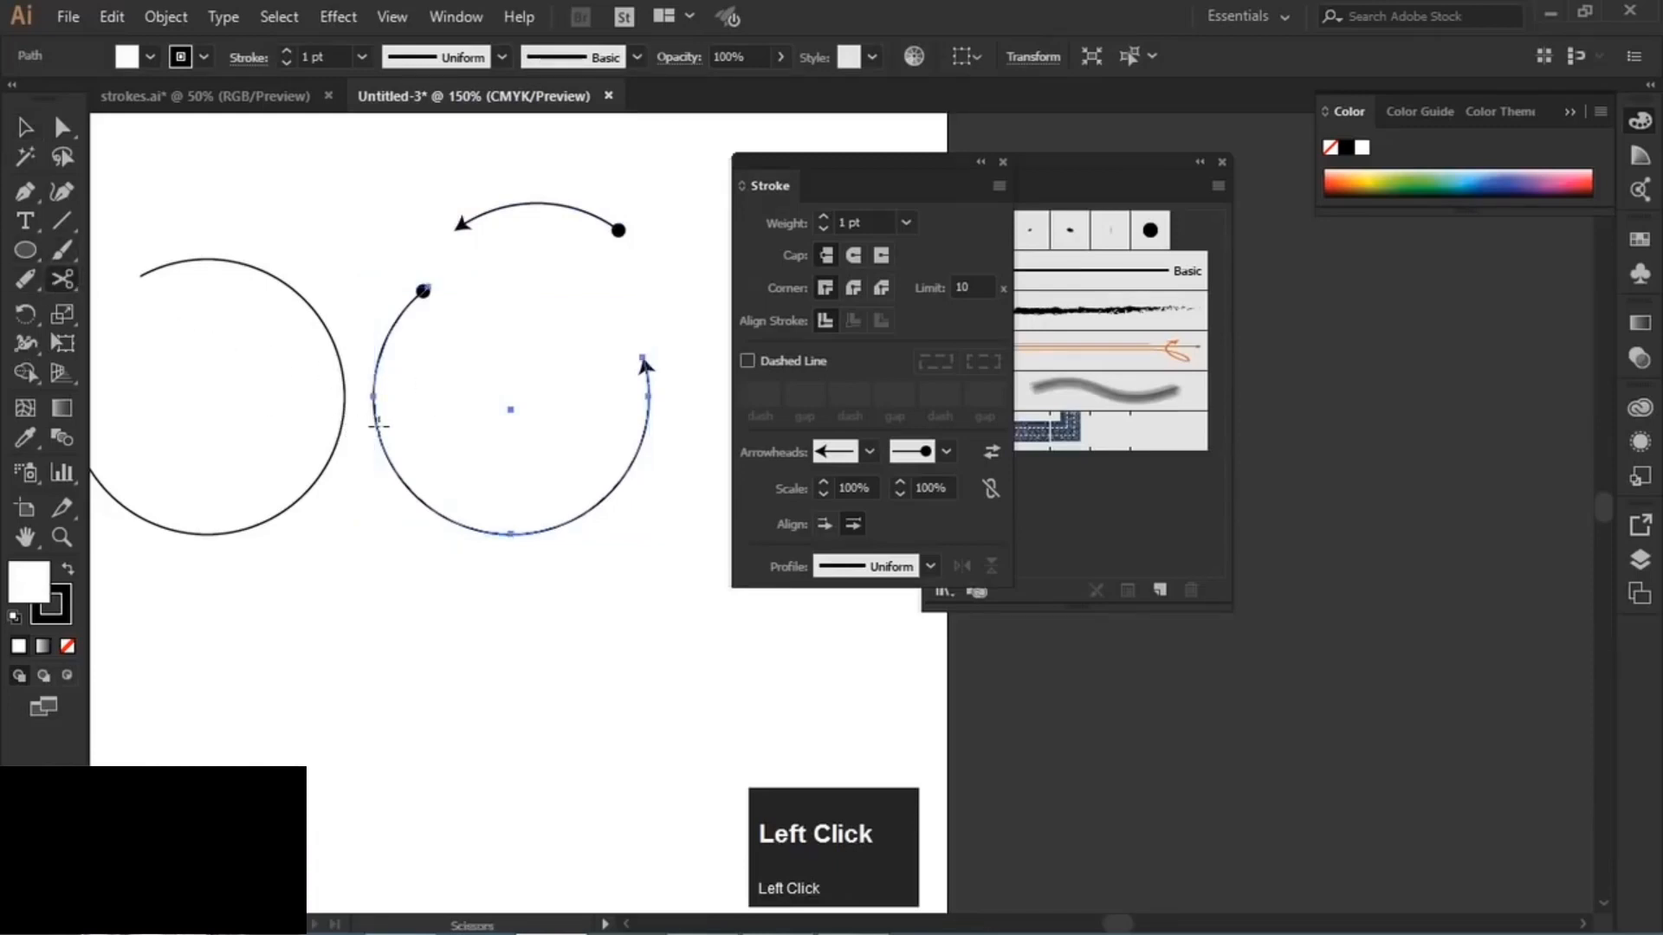
{"action": "left_click", "coordinate": [378, 425]}
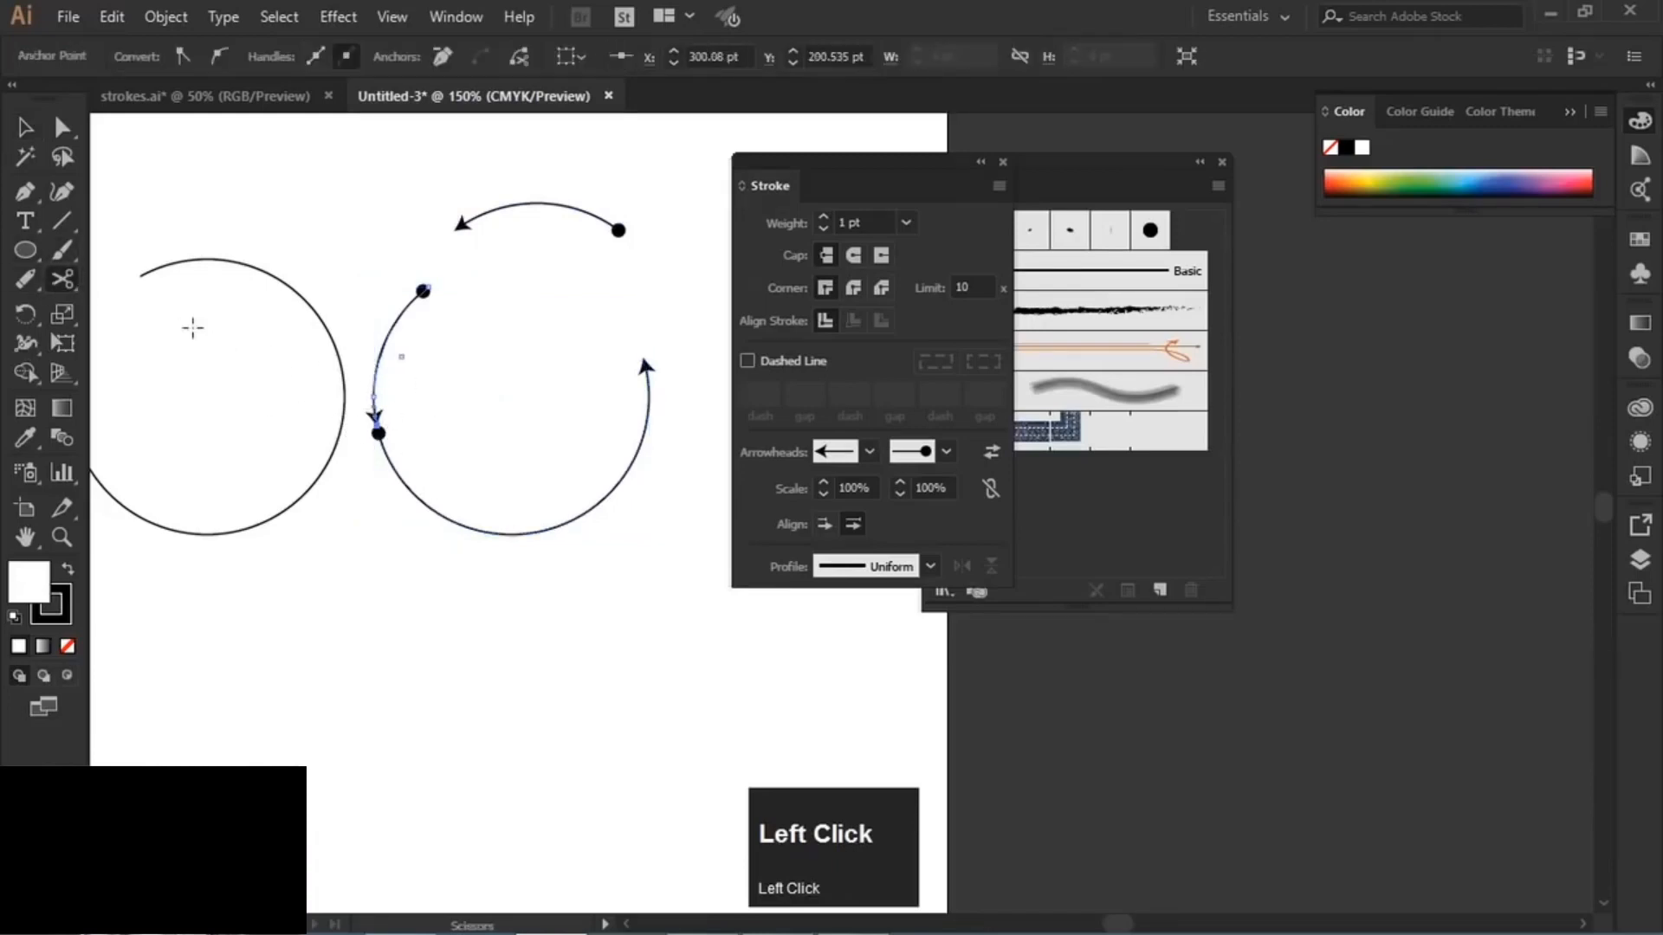
{"action": "left_click", "coordinate": [25, 129]}
{"action": "left_click", "coordinate": [415, 319]}
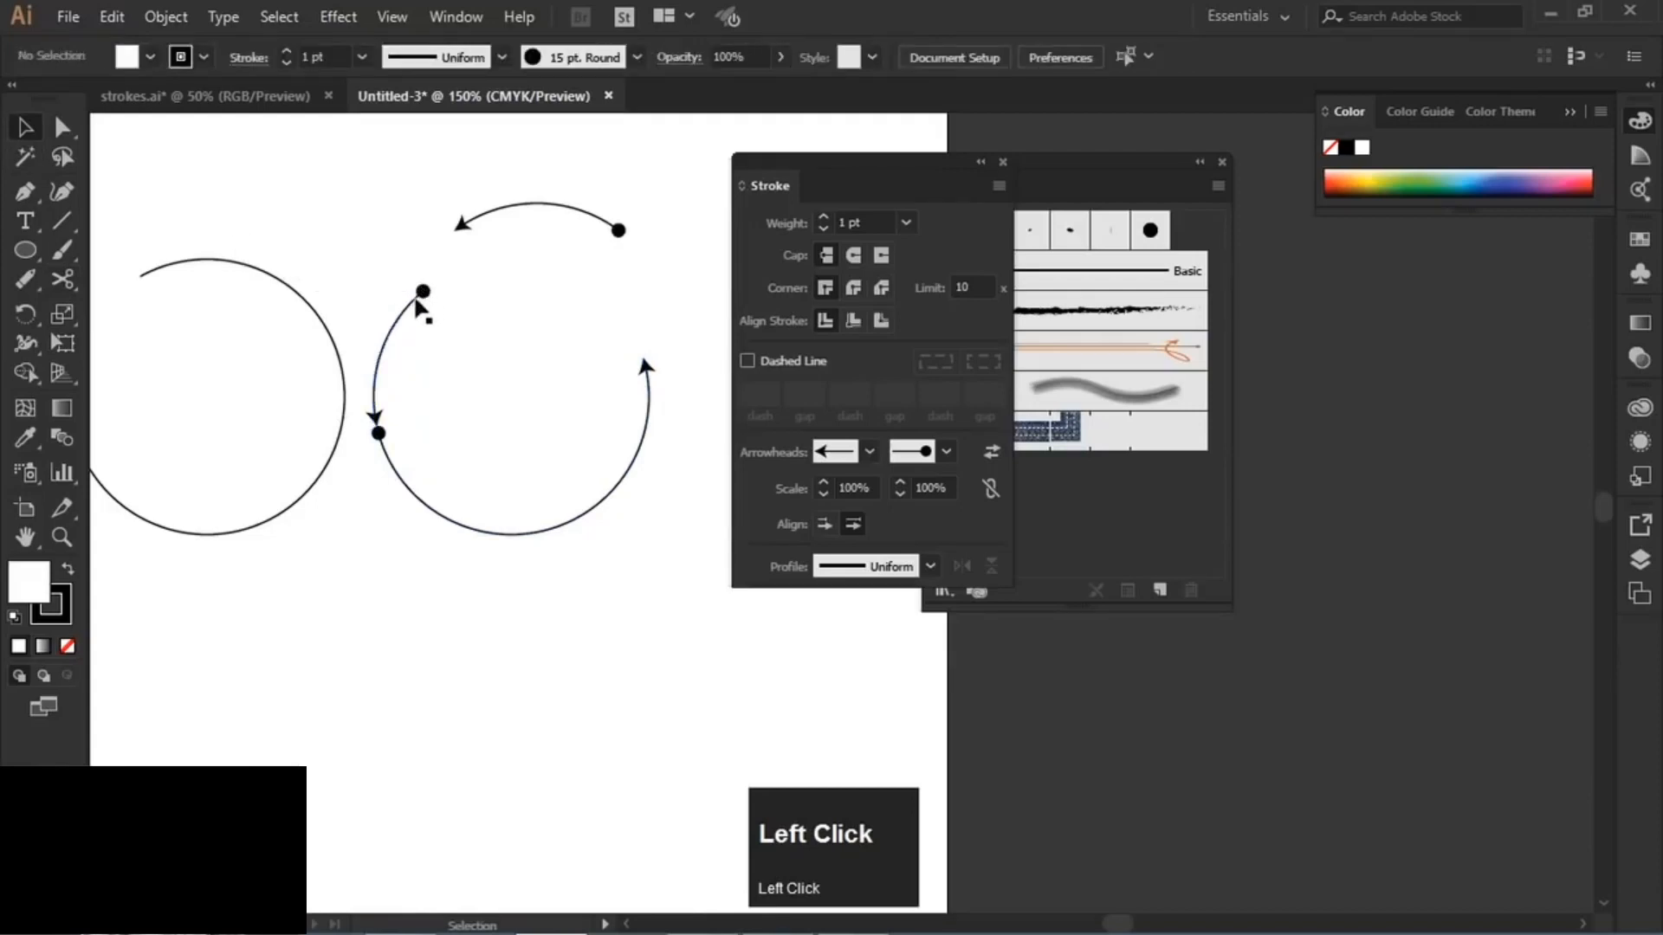
{"action": "left_click_drag", "start_coordinate": [410, 317], "coordinate": [398, 272]}
- Set both the end and start arrowheads of the detached left arc to None, and deselect it
{"action": "left_click", "coordinate": [946, 452]}
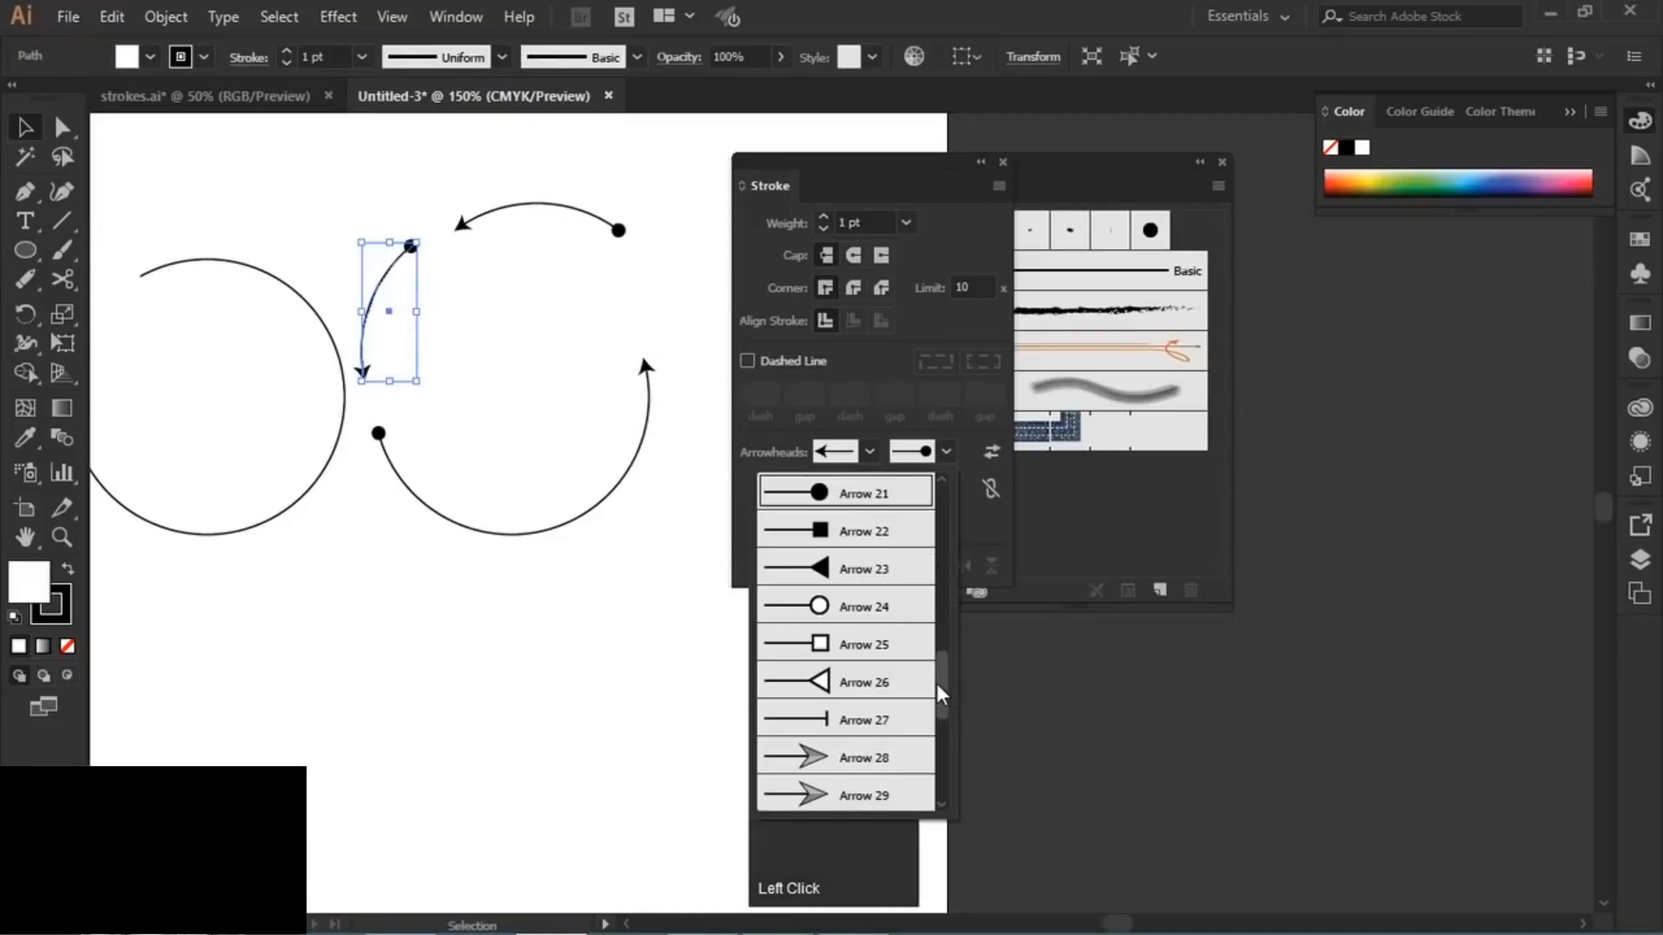
{"action": "left_click_drag", "start_coordinate": [940, 690], "coordinate": [926, 523]}
{"action": "left_click_drag", "start_coordinate": [935, 617], "coordinate": [932, 461]}
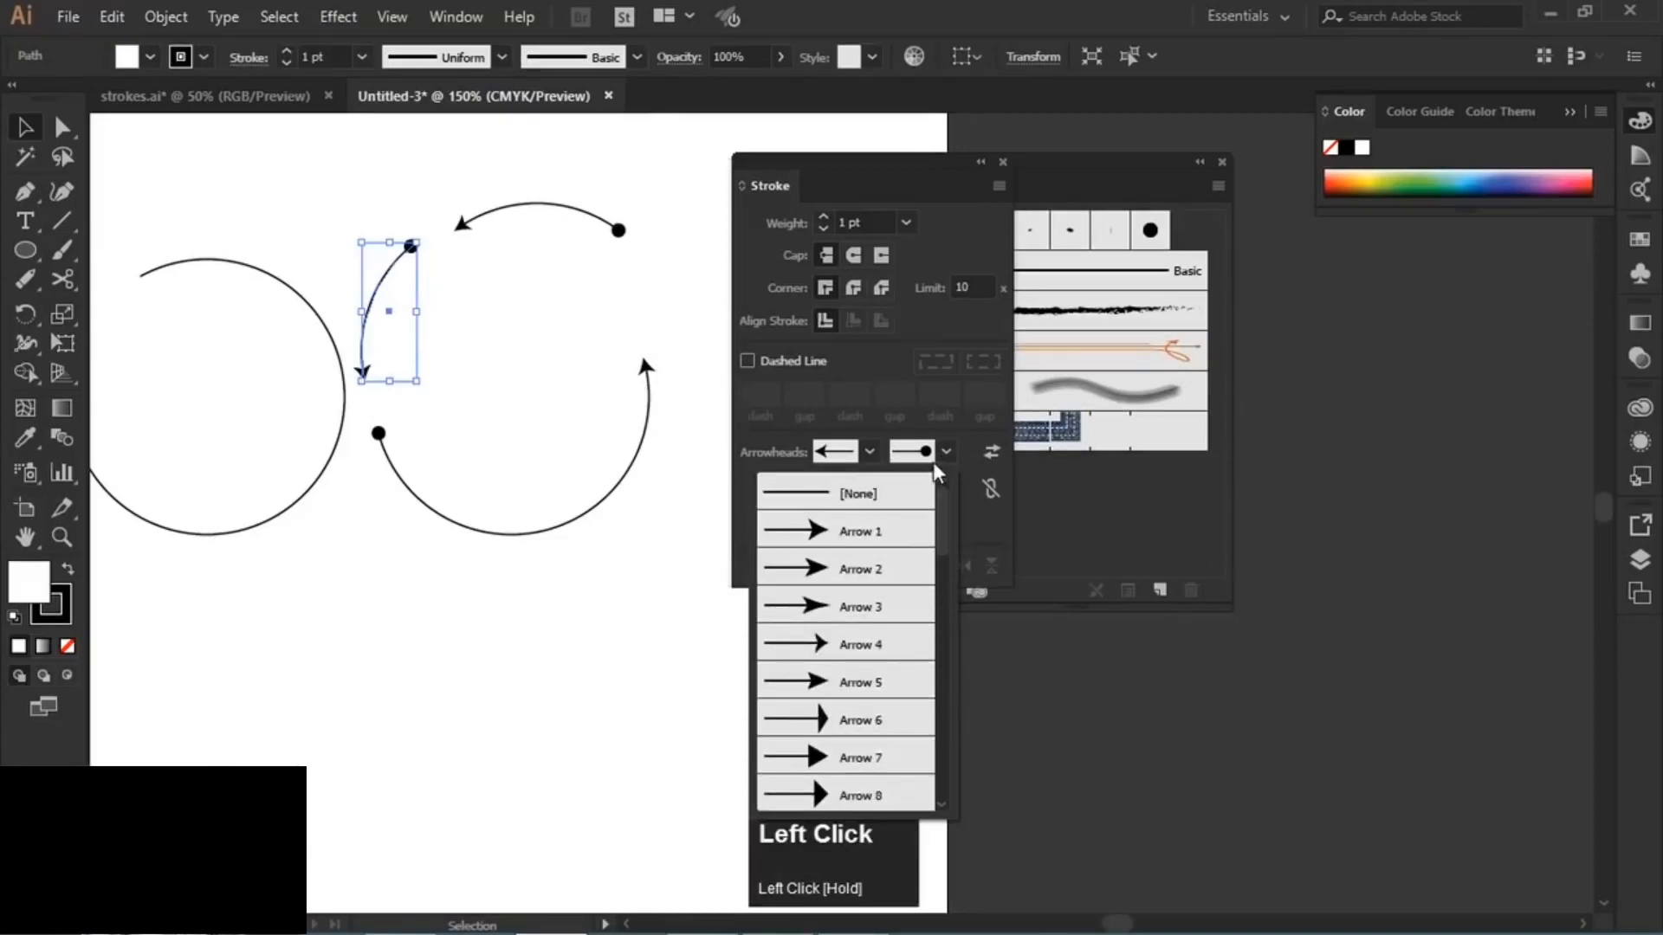
{"action": "left_click", "coordinate": [838, 486]}
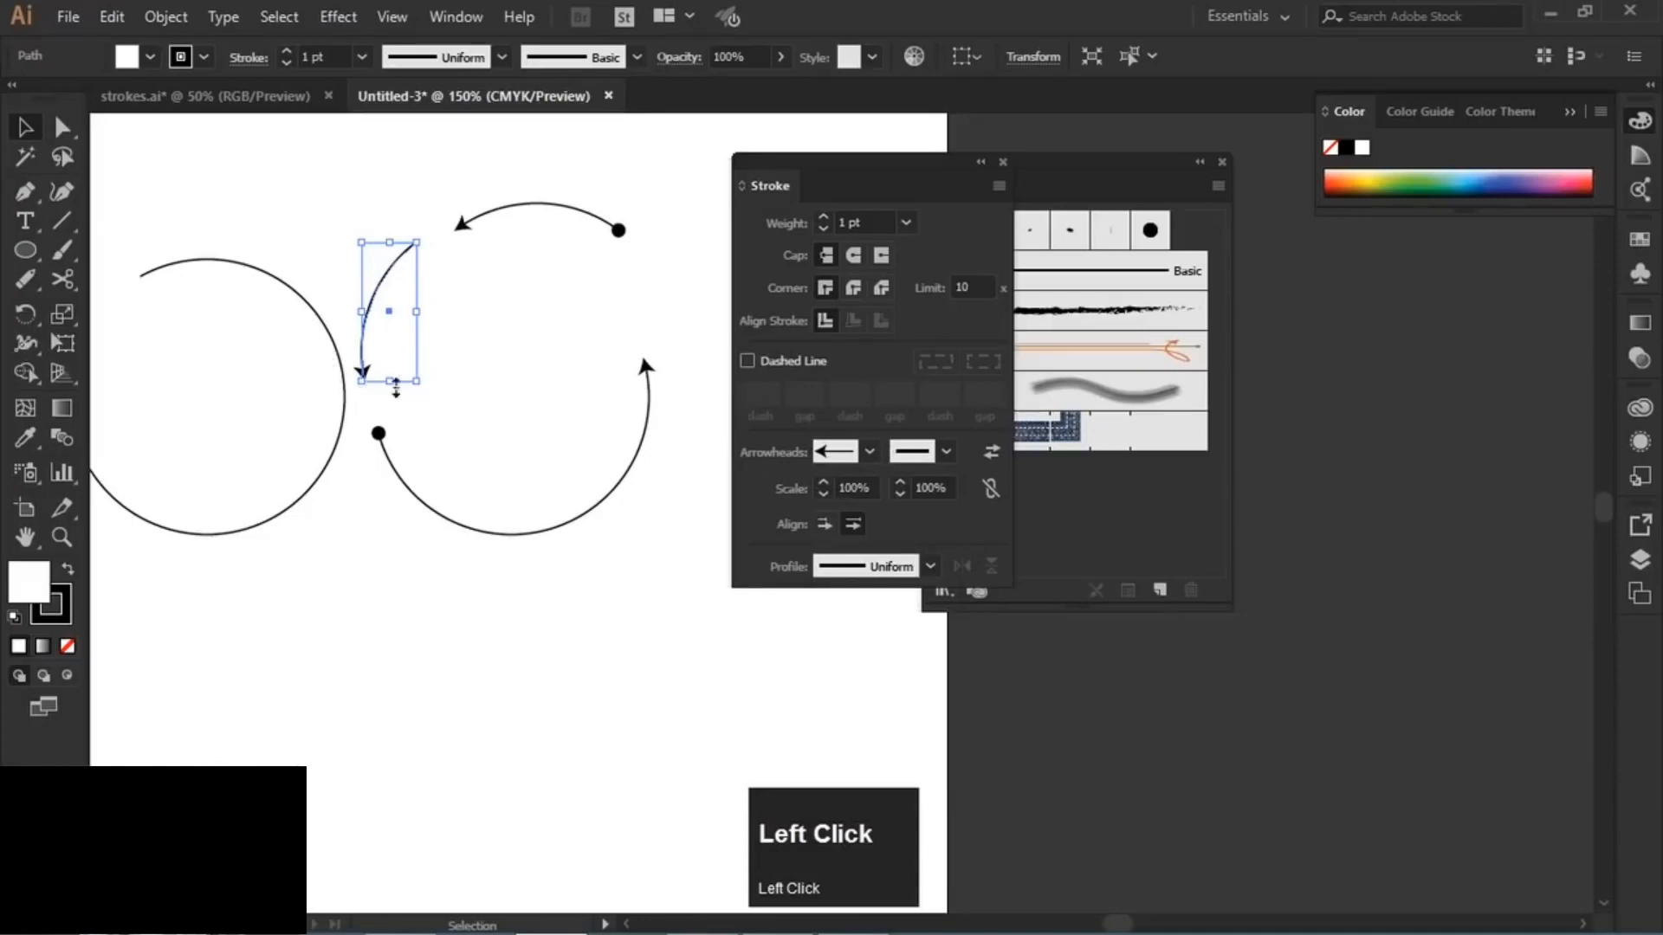
{"action": "left_click", "coordinate": [869, 451]}
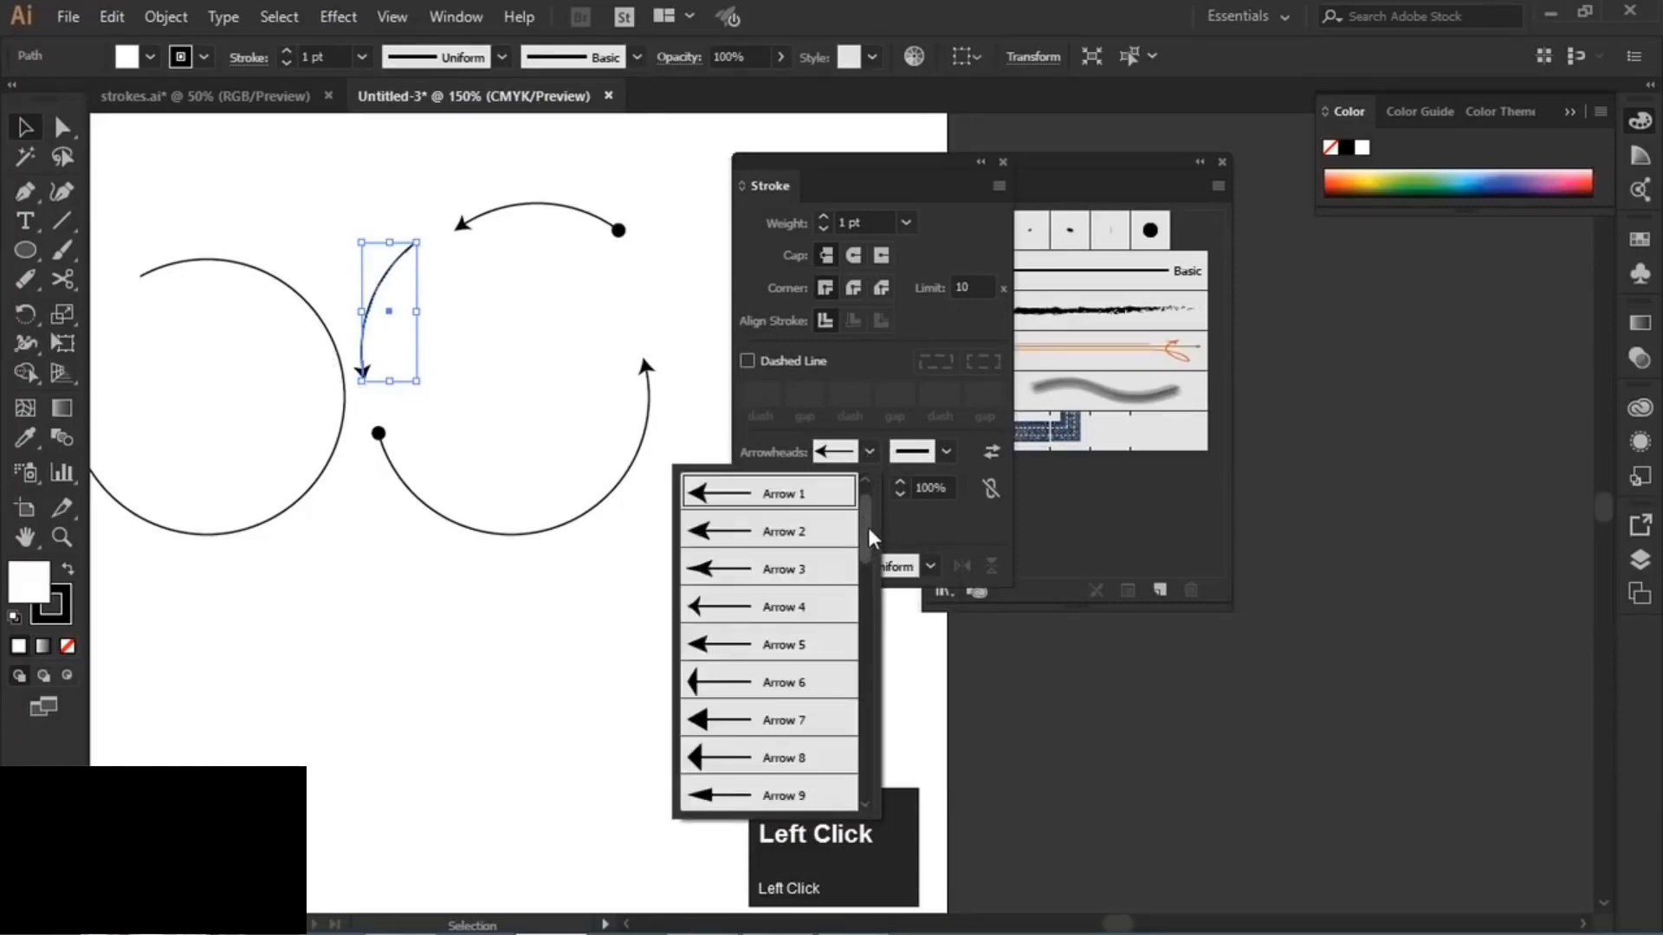
{"action": "scroll", "coordinate": [867, 528], "scroll_direction": "up", "scroll_amount": 1}
{"action": "left_click", "coordinate": [783, 493]}
{"action": "left_click", "coordinate": [399, 524]}
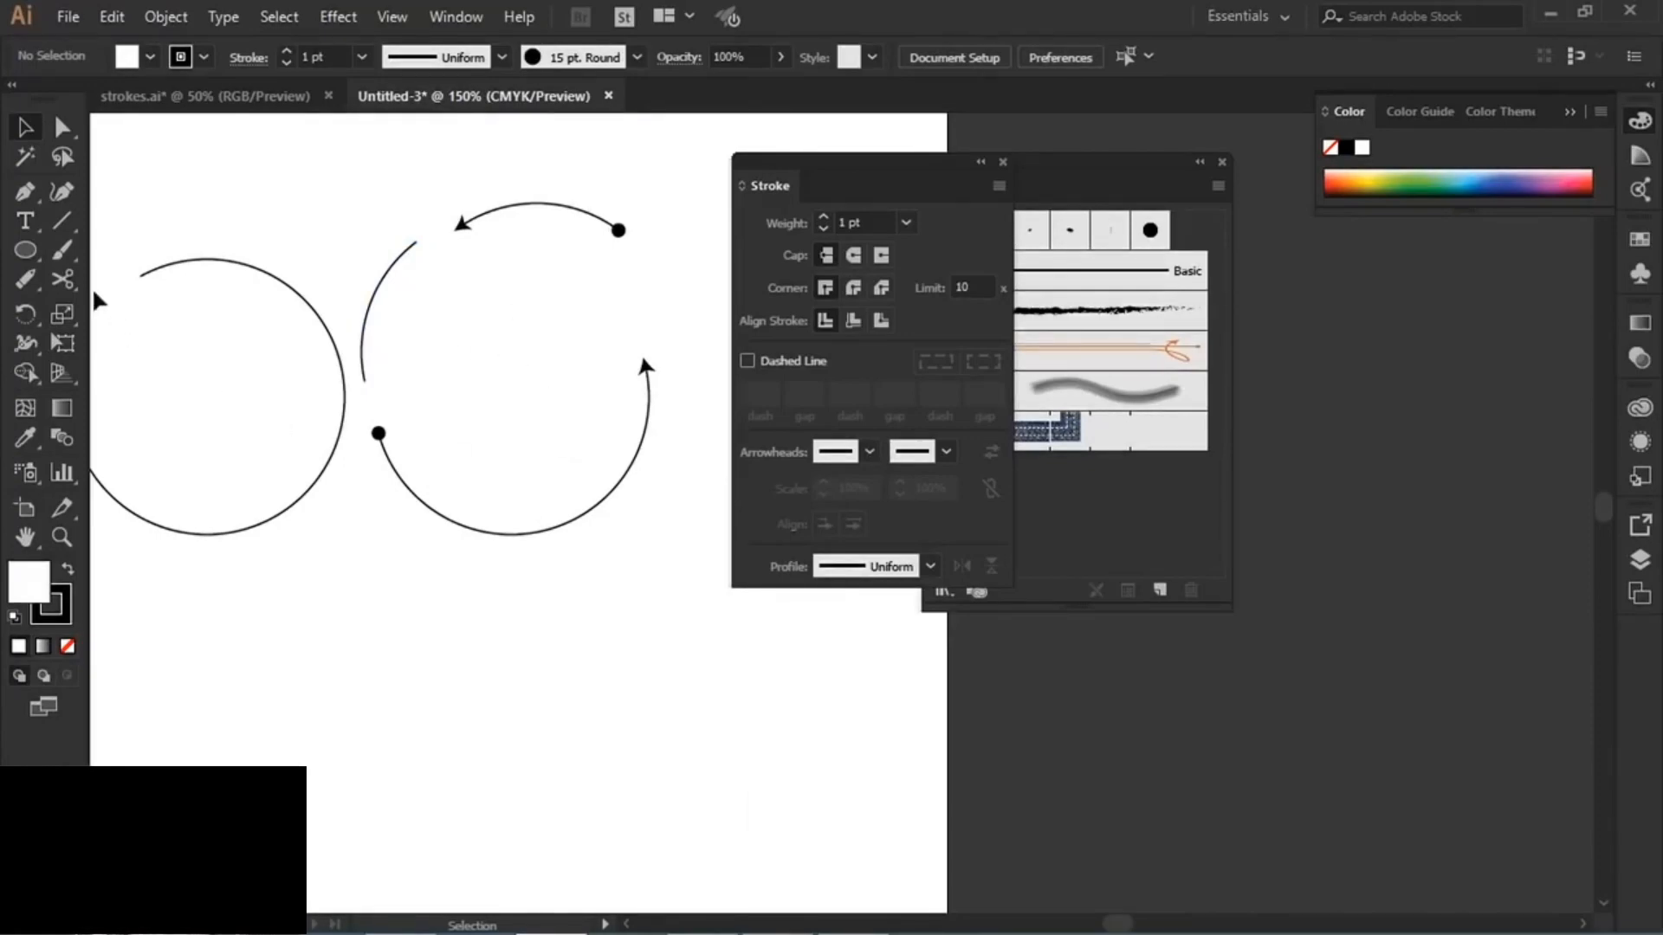
- Draw a circle about 195 by 193 pt with the Ellipse tool, in the empty area below the open circles
{"action": "left_click_drag", "start_coordinate": [68, 284], "coordinate": [24, 244]}
{"action": "key", "text": "space"}
{"action": "left_click_drag", "start_coordinate": [321, 555], "coordinate": [438, 351]}
{"action": "left_click", "coordinate": [25, 250]}
{"action": "left_click_drag", "start_coordinate": [263, 376], "coordinate": [617, 729]}
{"action": "left_click", "coordinate": [25, 128]}
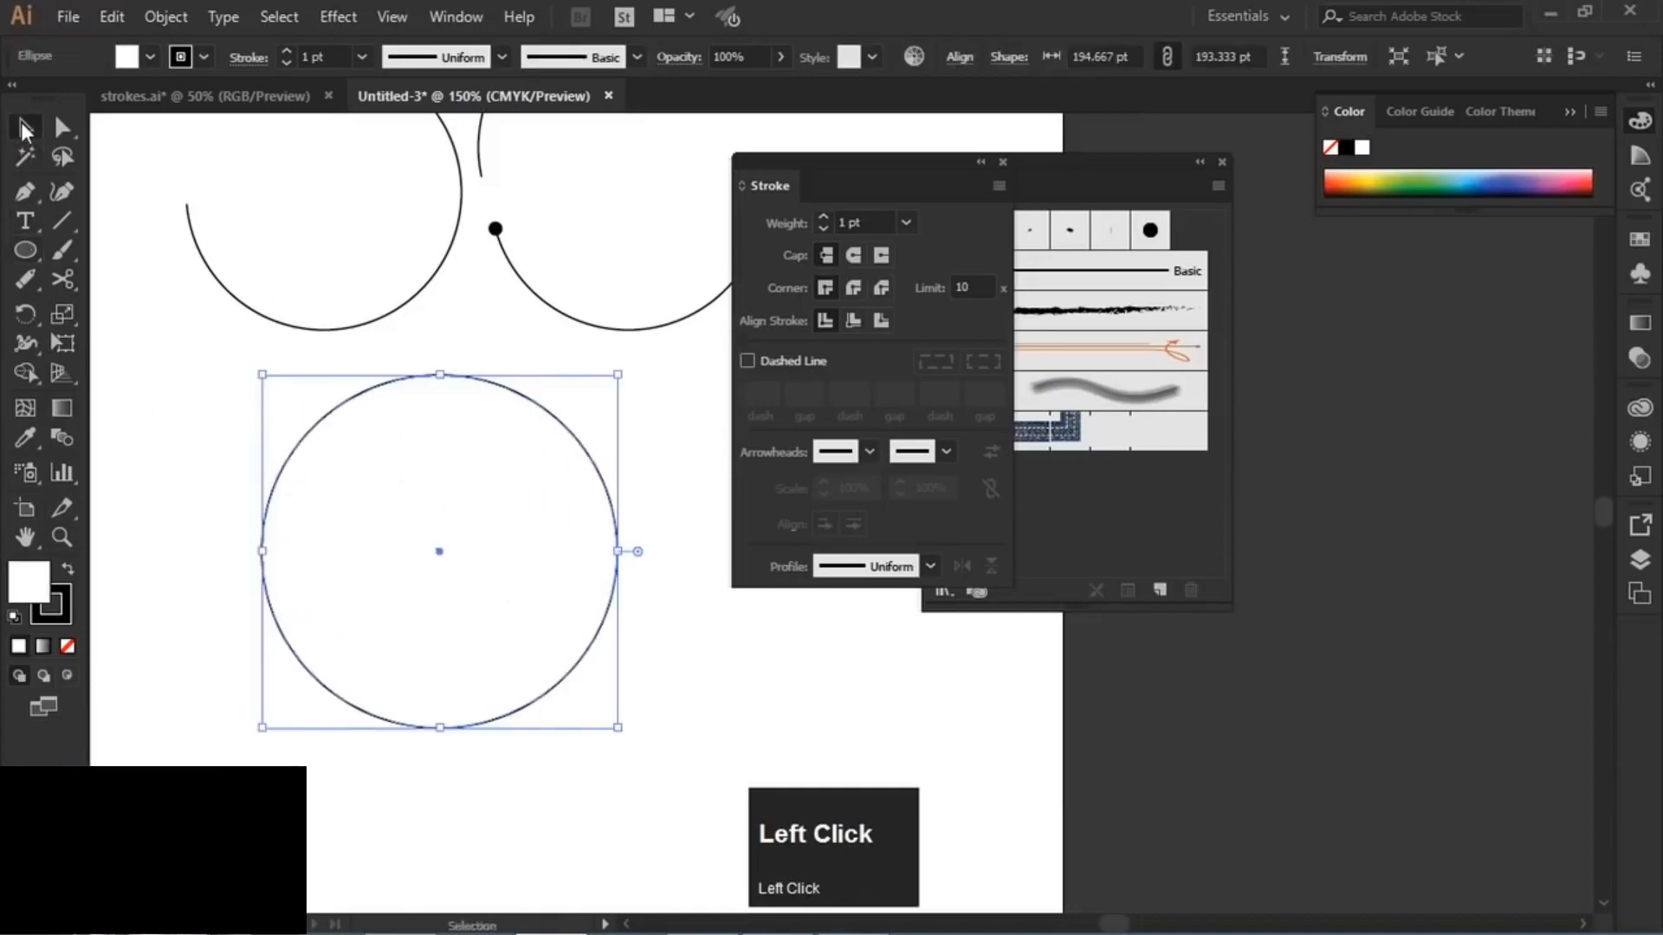
- Duplicate the new circle to its right while the panels are hidden, and show the panels again
{"action": "key", "text": "Tab"}
{"action": "left_click_drag", "start_coordinate": [430, 507], "coordinate": [606, 490]}
{"action": "key", "text": "Tab"}
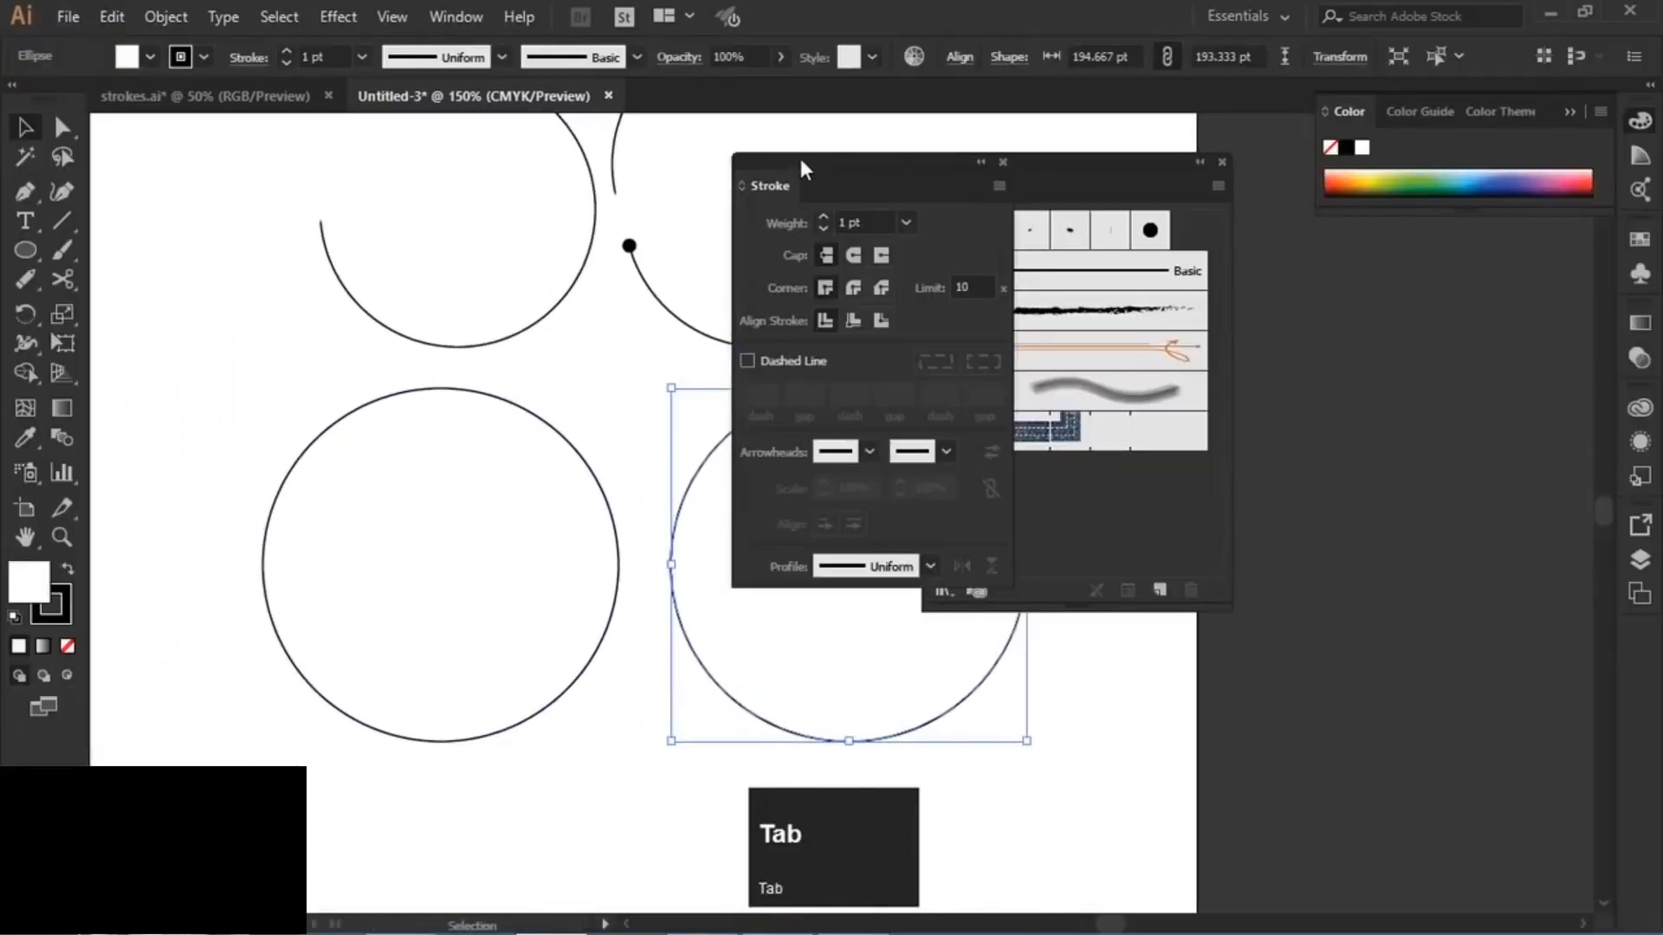
- Move the floating Stroke and Brushes panels off the artwork and close both
{"action": "left_click_drag", "start_coordinate": [798, 156], "coordinate": [1328, 293]}
{"action": "mouse_move", "coordinate": [1084, 156]}
{"action": "left_mouse_down"}
{"action": "mouse_move", "coordinate": [1201, 199]}
{"action": "mouse_move", "coordinate": [1338, 207]}
{"action": "left_mouse_up"}
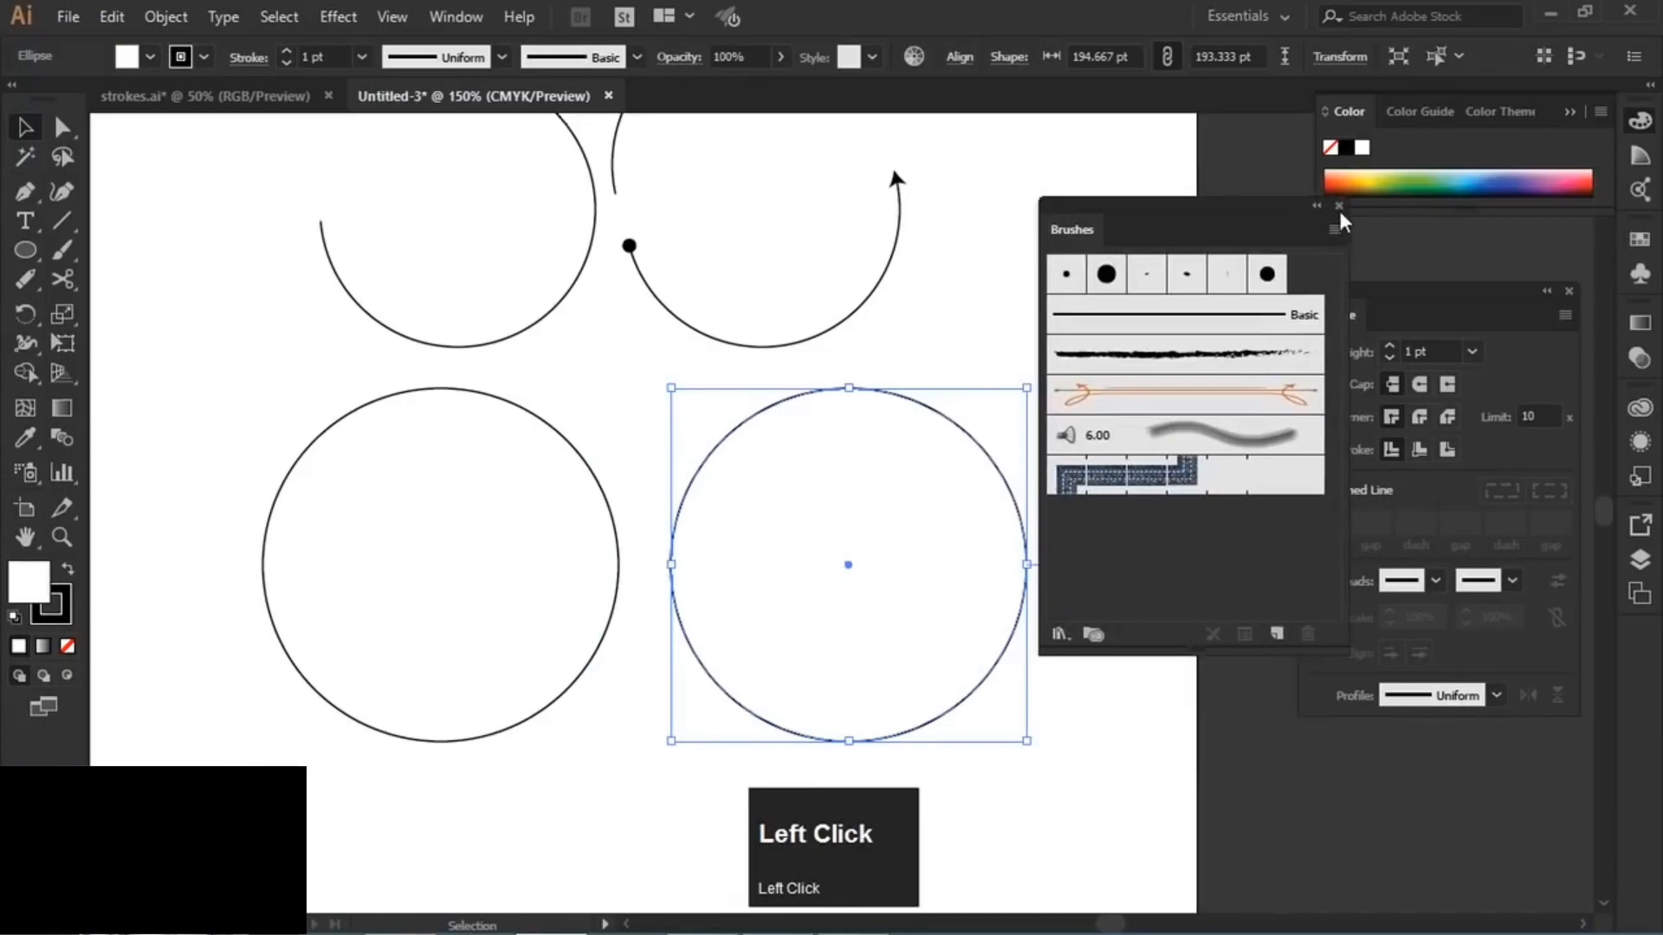
{"action": "left_click", "coordinate": [1569, 291]}
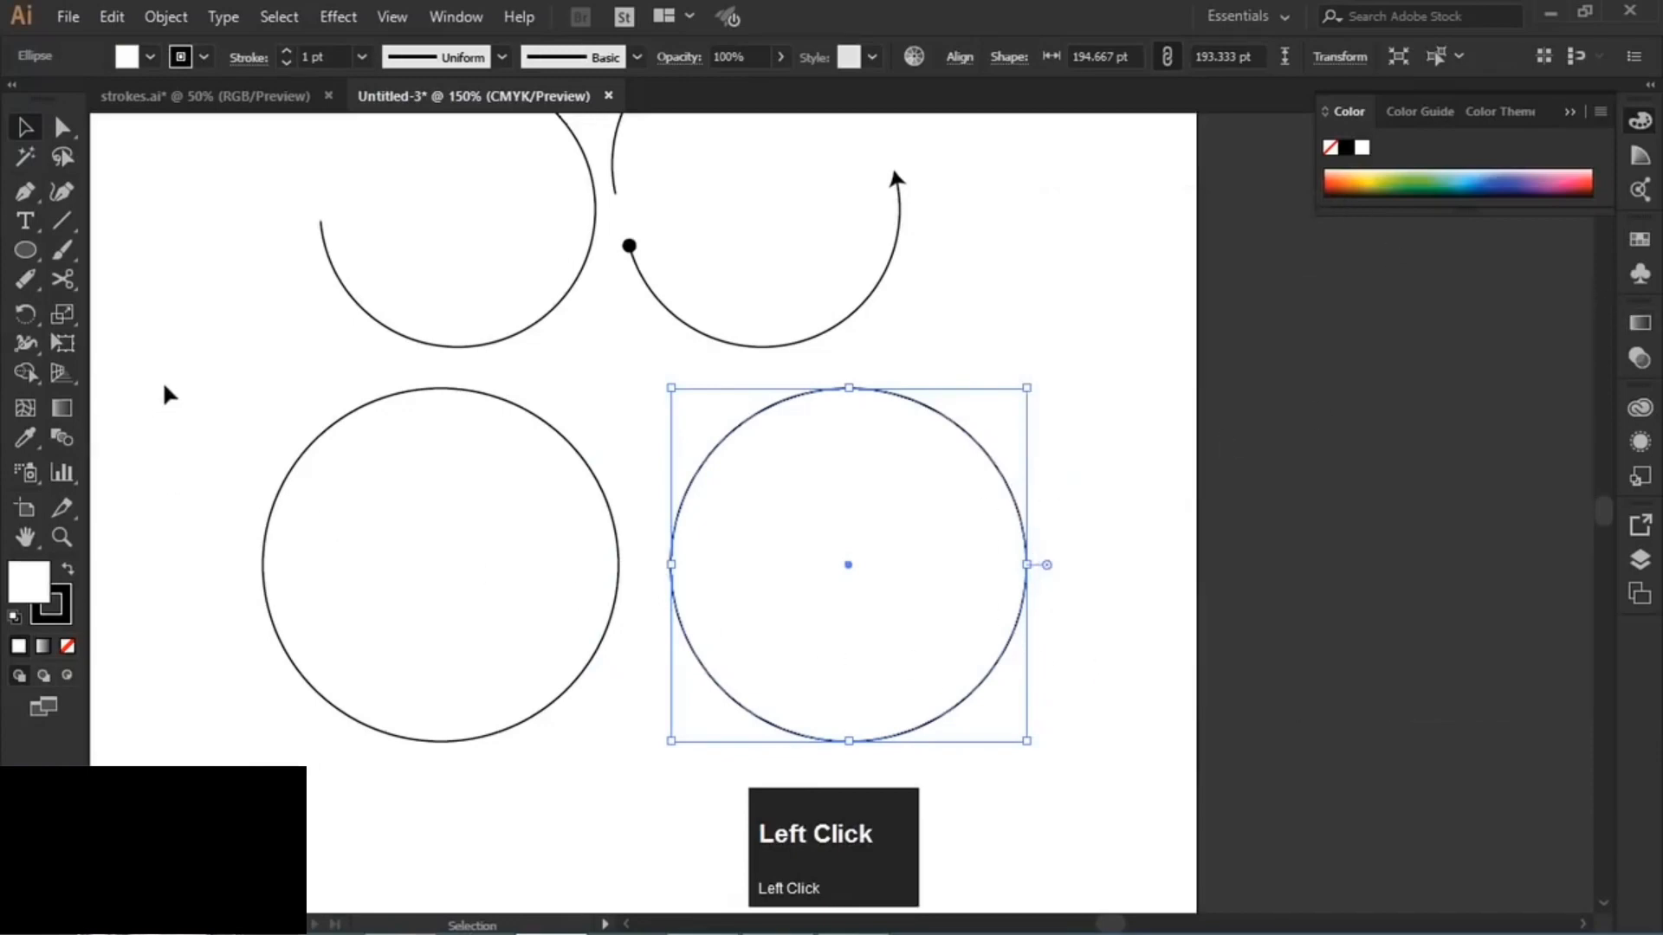
- Select the lower-left circle and erase a diagonal band across it from upper left to lower right with the Eraser tool
{"action": "left_click_drag", "start_coordinate": [168, 386], "coordinate": [606, 643]}
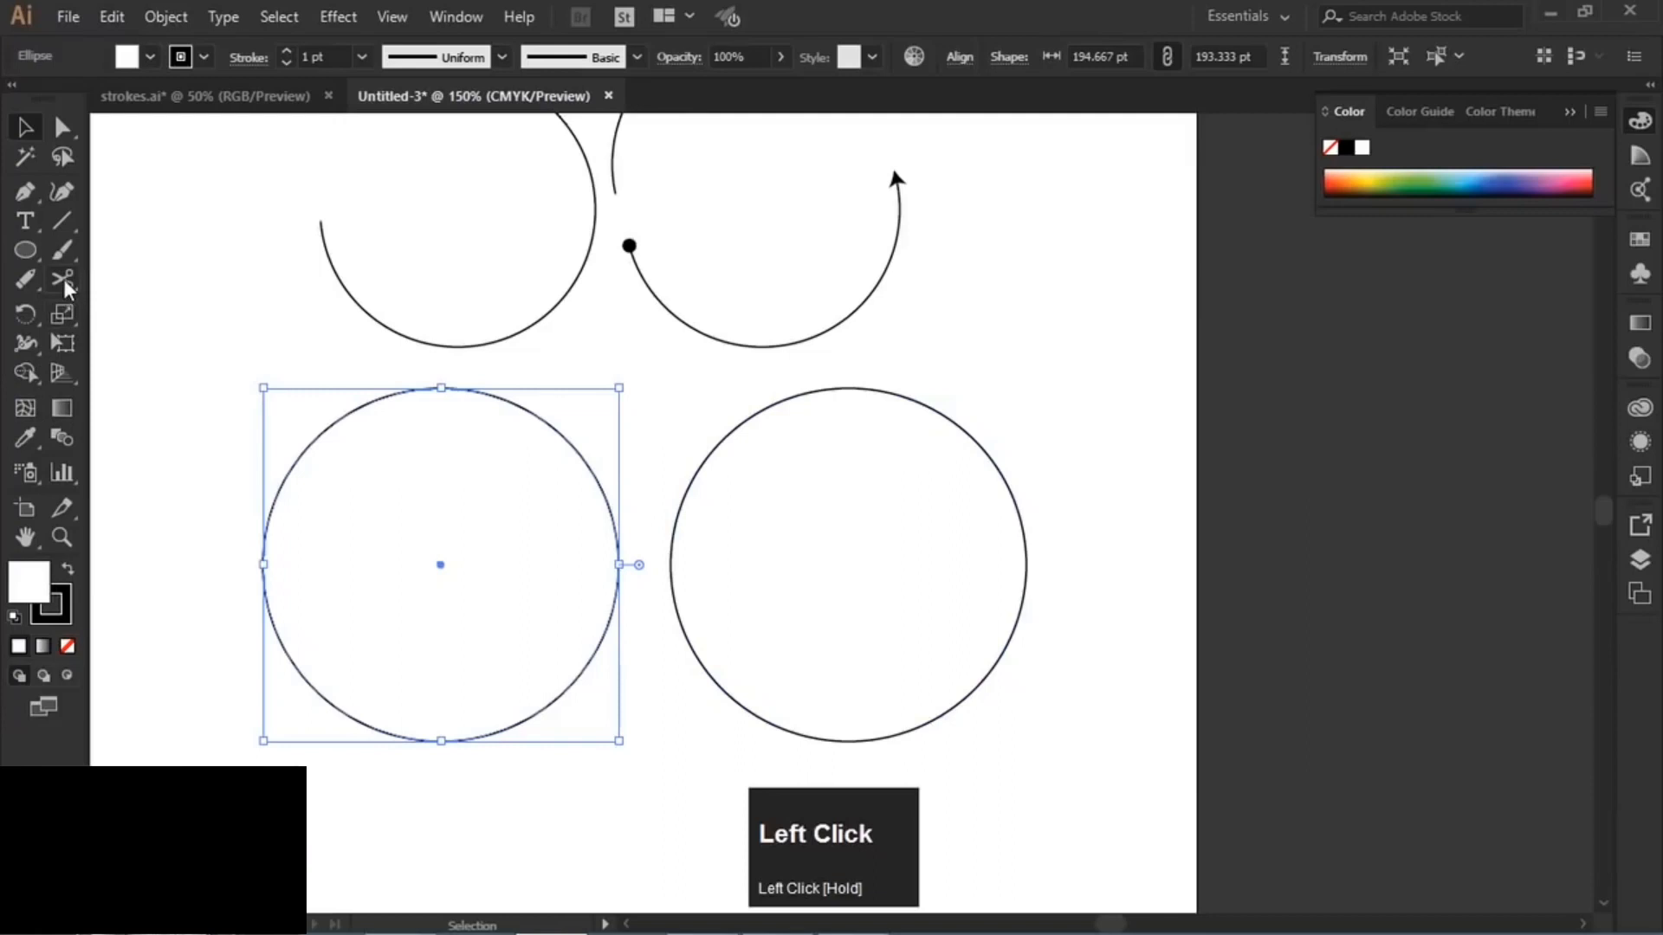
{"action": "left_click_drag", "start_coordinate": [64, 279], "coordinate": [139, 275]}
{"action": "left_click_drag", "start_coordinate": [266, 413], "coordinate": [653, 802]}
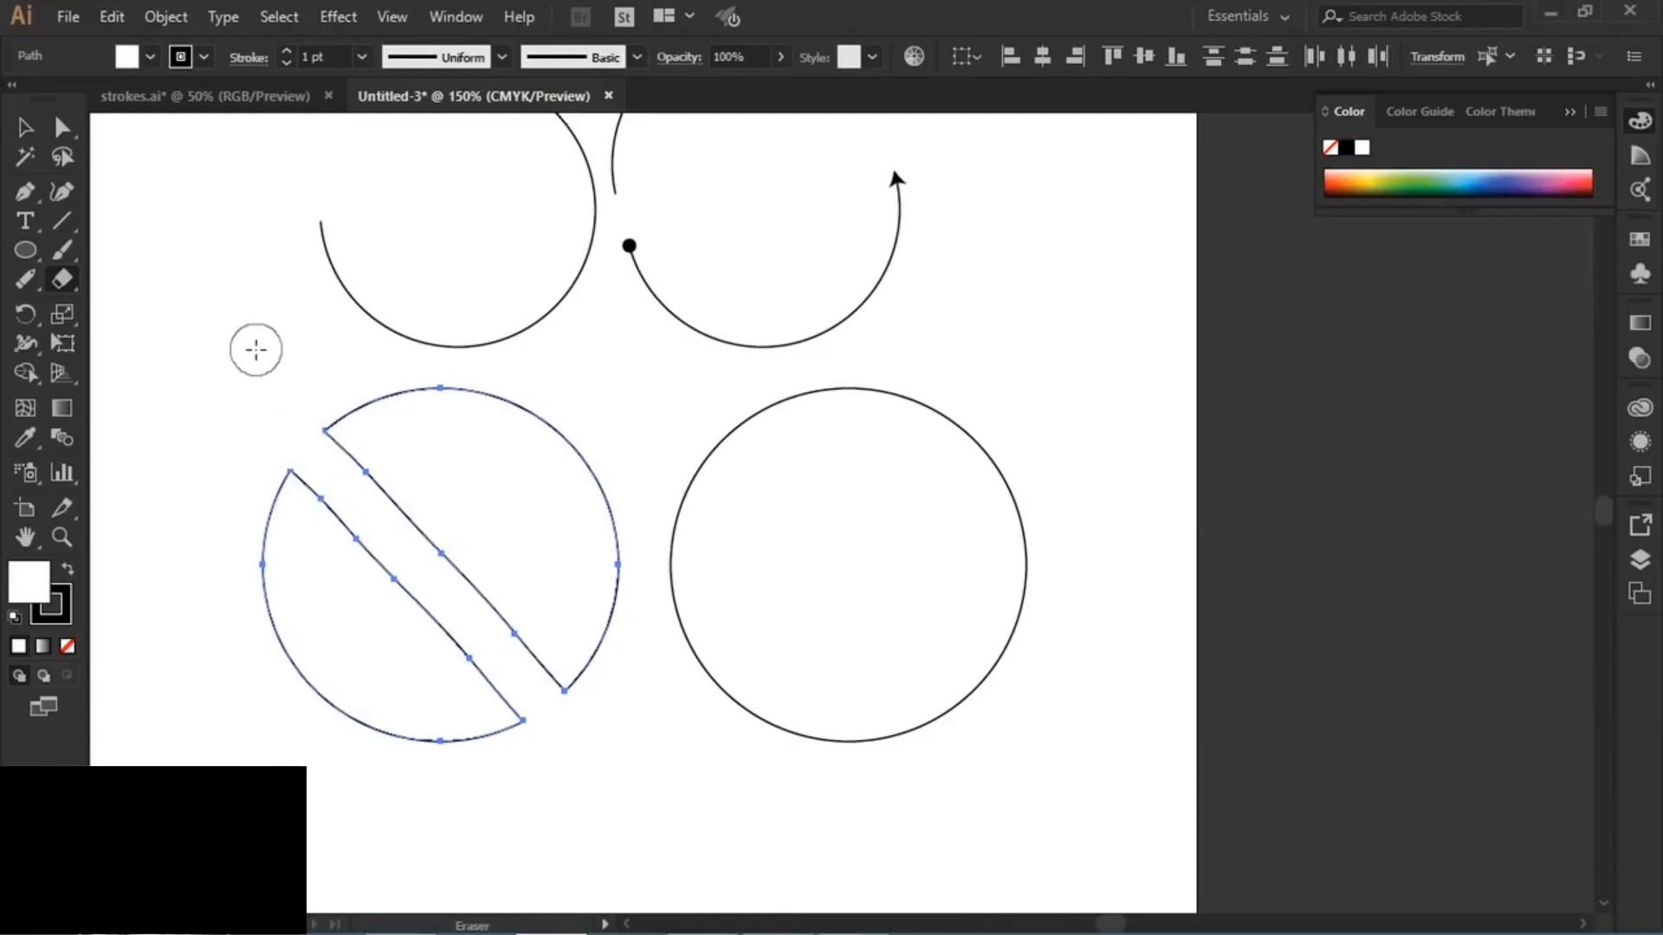
- Enlarge the Eraser brush to several times its size, and shrink it back to a small size
{"action": "key", "text": "bracketright"}
{"action": "key", "text": "bracketright"}
{"action": "key", "text": "bracketright"}
{"action": "key", "text": "bracketright"}
{"action": "key", "text": "bracketright"}
{"action": "key", "text": "bracketright"}
{"action": "key", "text": "bracketright"}
{"action": "key", "text": "bracketright"}
{"action": "key", "text": "bracketright"}
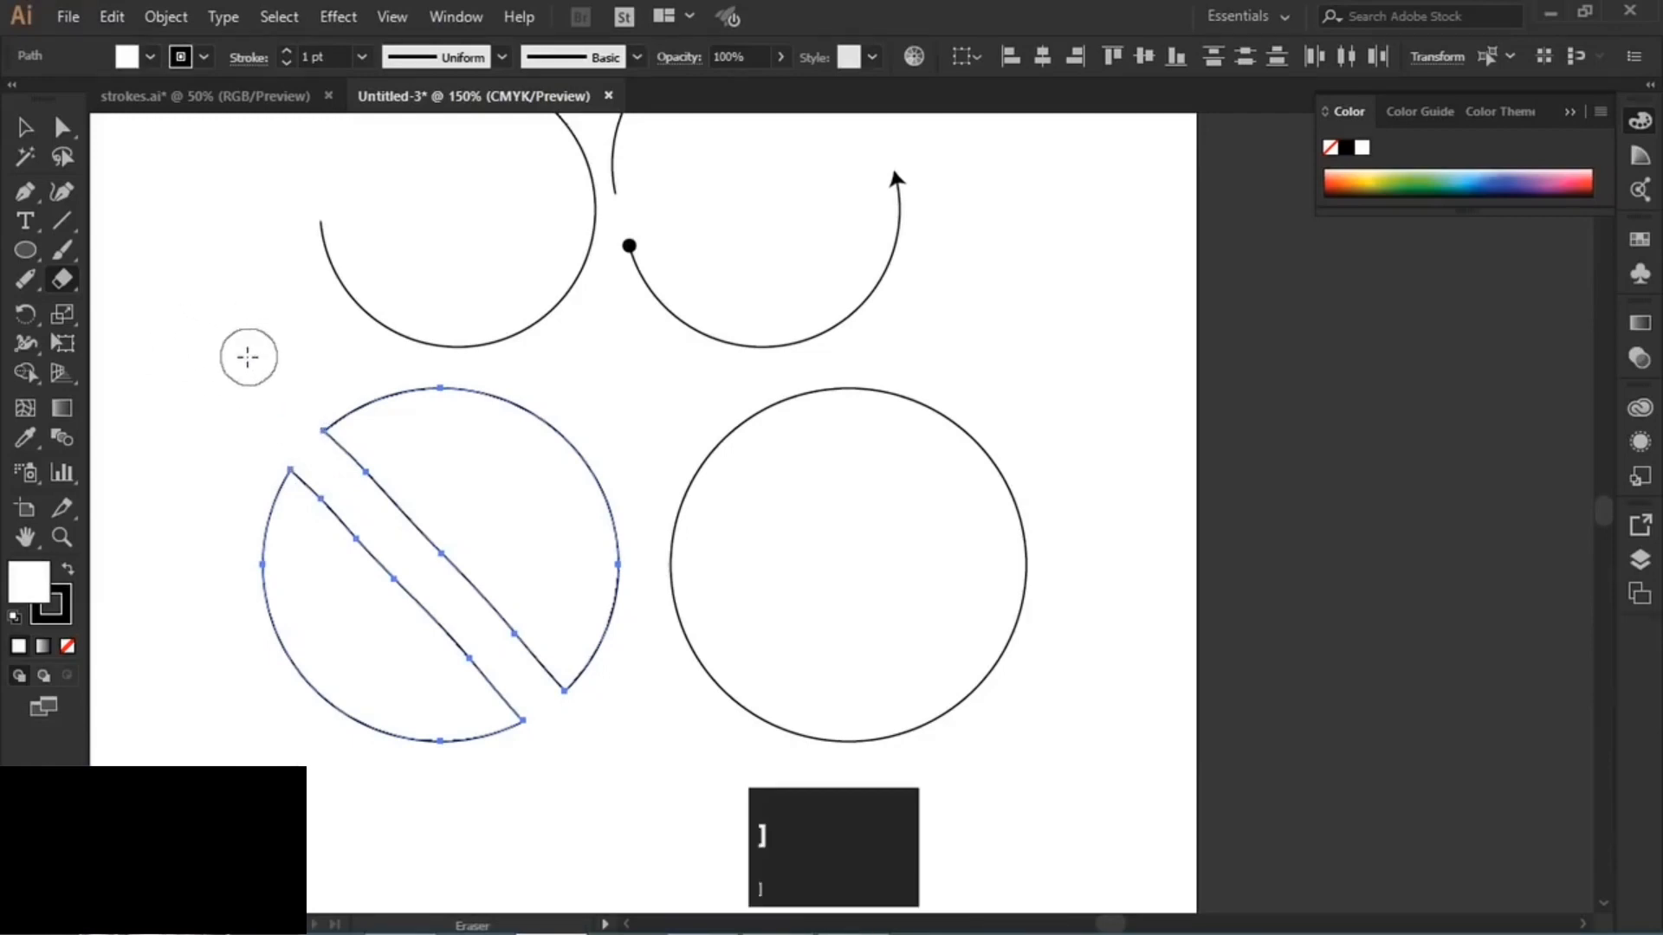
{"action": "key", "text": "bracketright"}
{"action": "key", "text": "bracketright"}
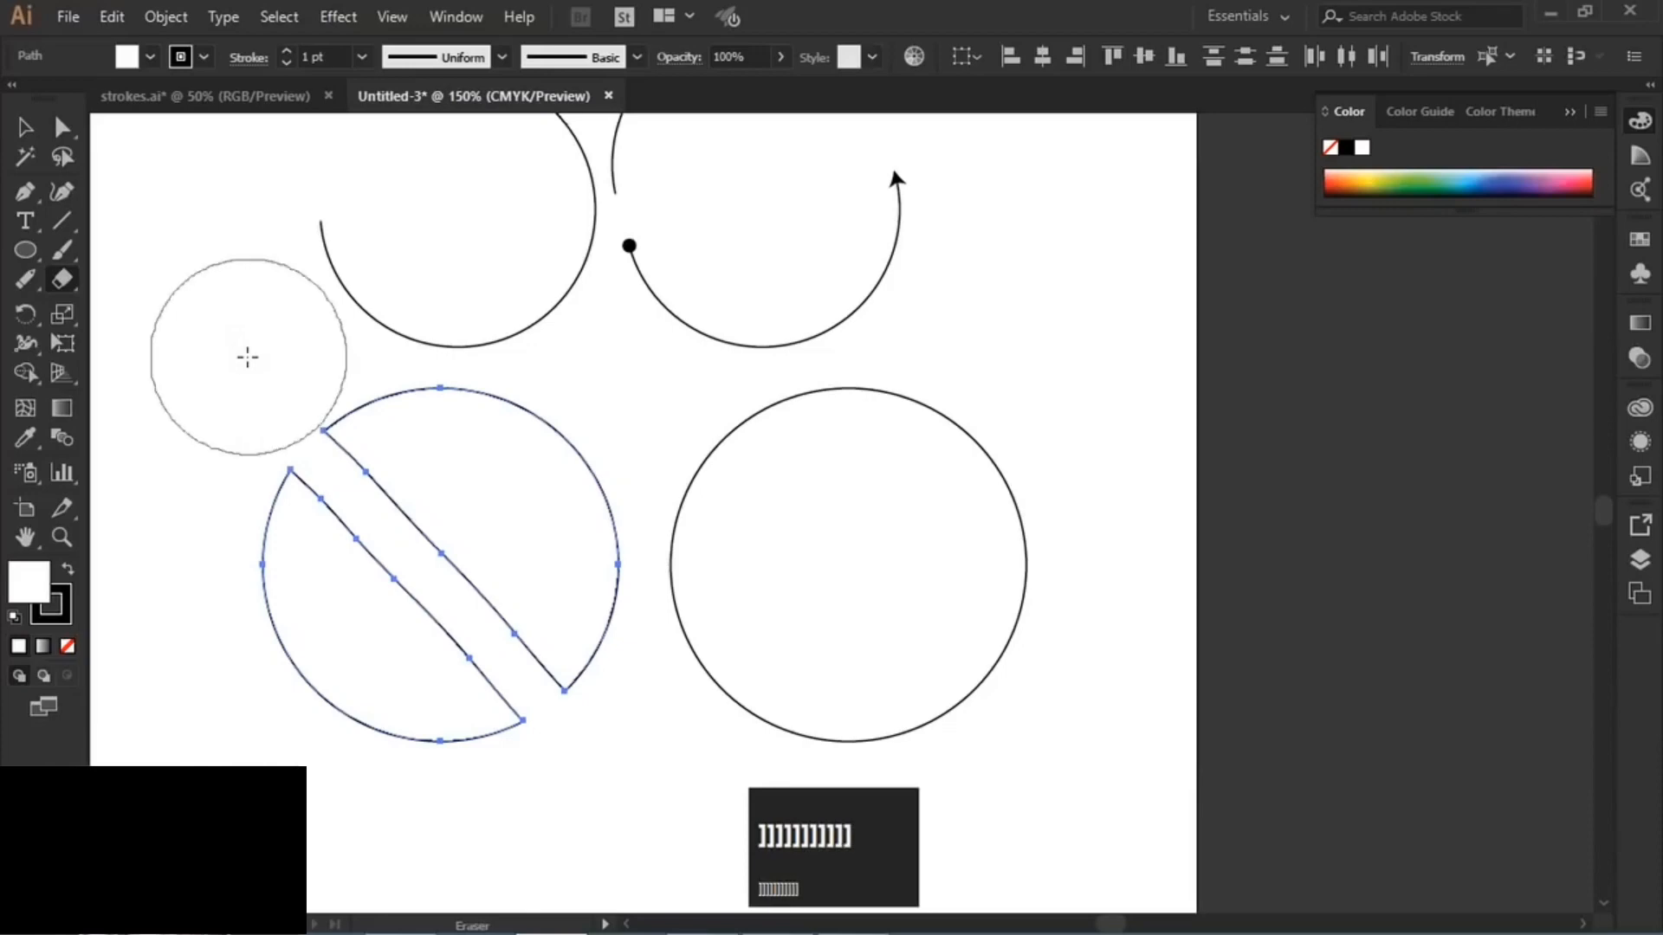
{"action": "key", "text": "bracketleft"}
{"action": "key", "text": "bracketleft"}
{"action": "key", "text": "bracketleft"}
{"action": "key", "text": "bracketleft"}
{"action": "key", "text": "bracketleft"}
{"action": "key", "text": "bracketleft"}
{"action": "key", "text": "bracketleft"}
{"action": "key", "text": "bracketleft"}
{"action": "key", "text": "bracketleft"}
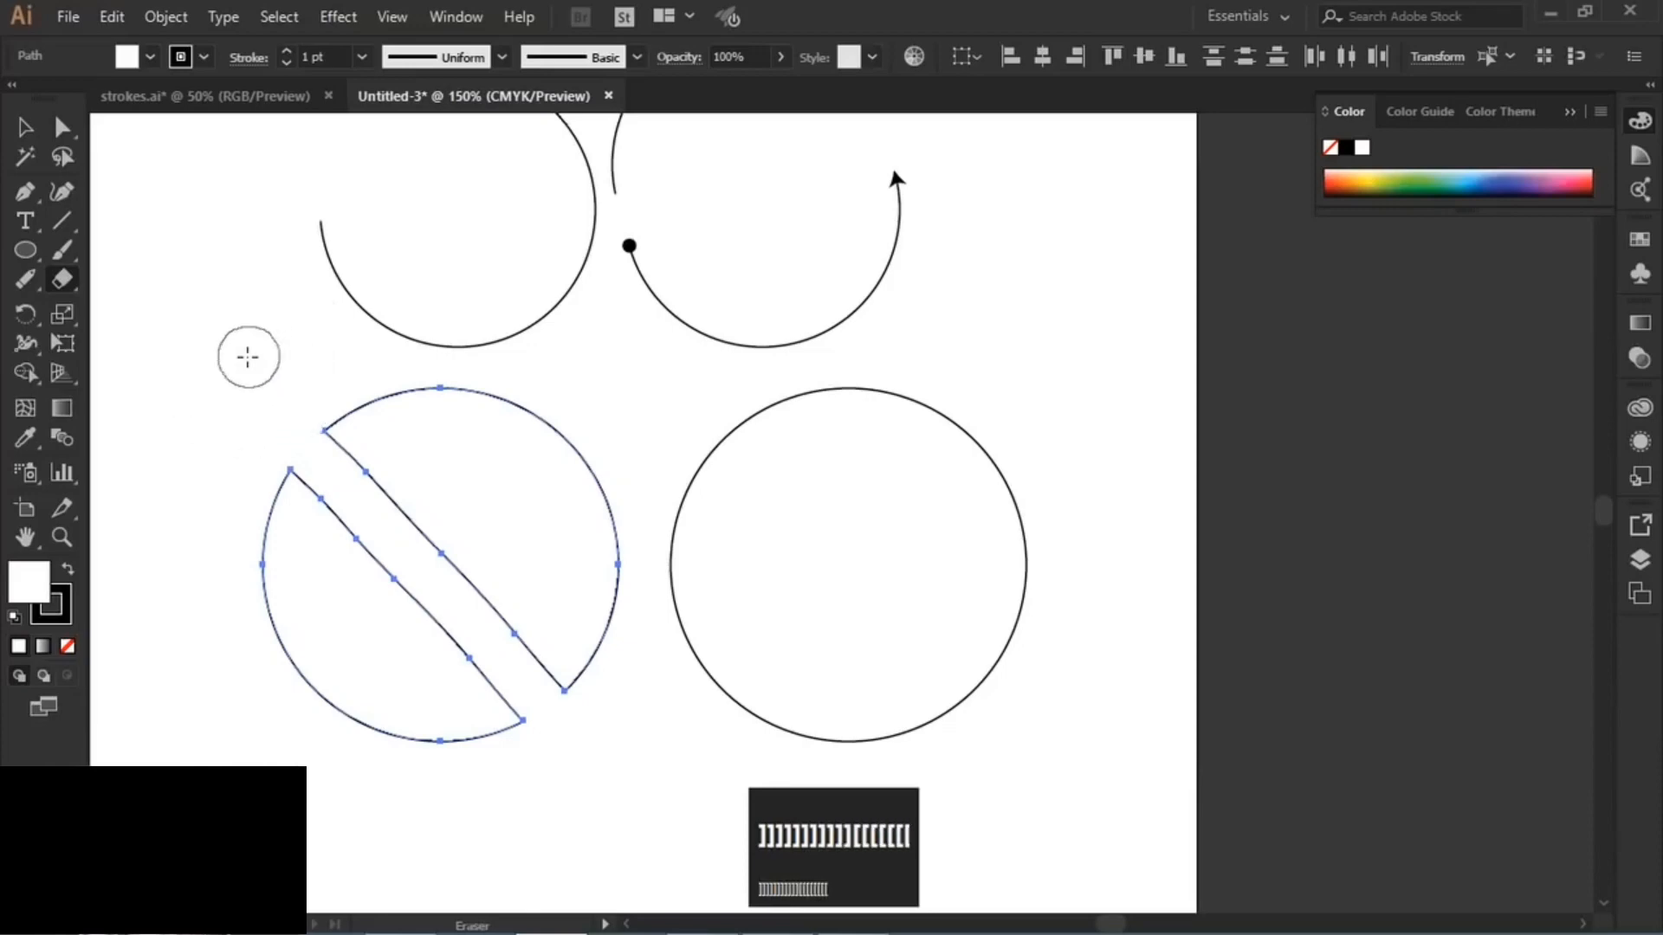
{"action": "key", "text": "bracketright"}
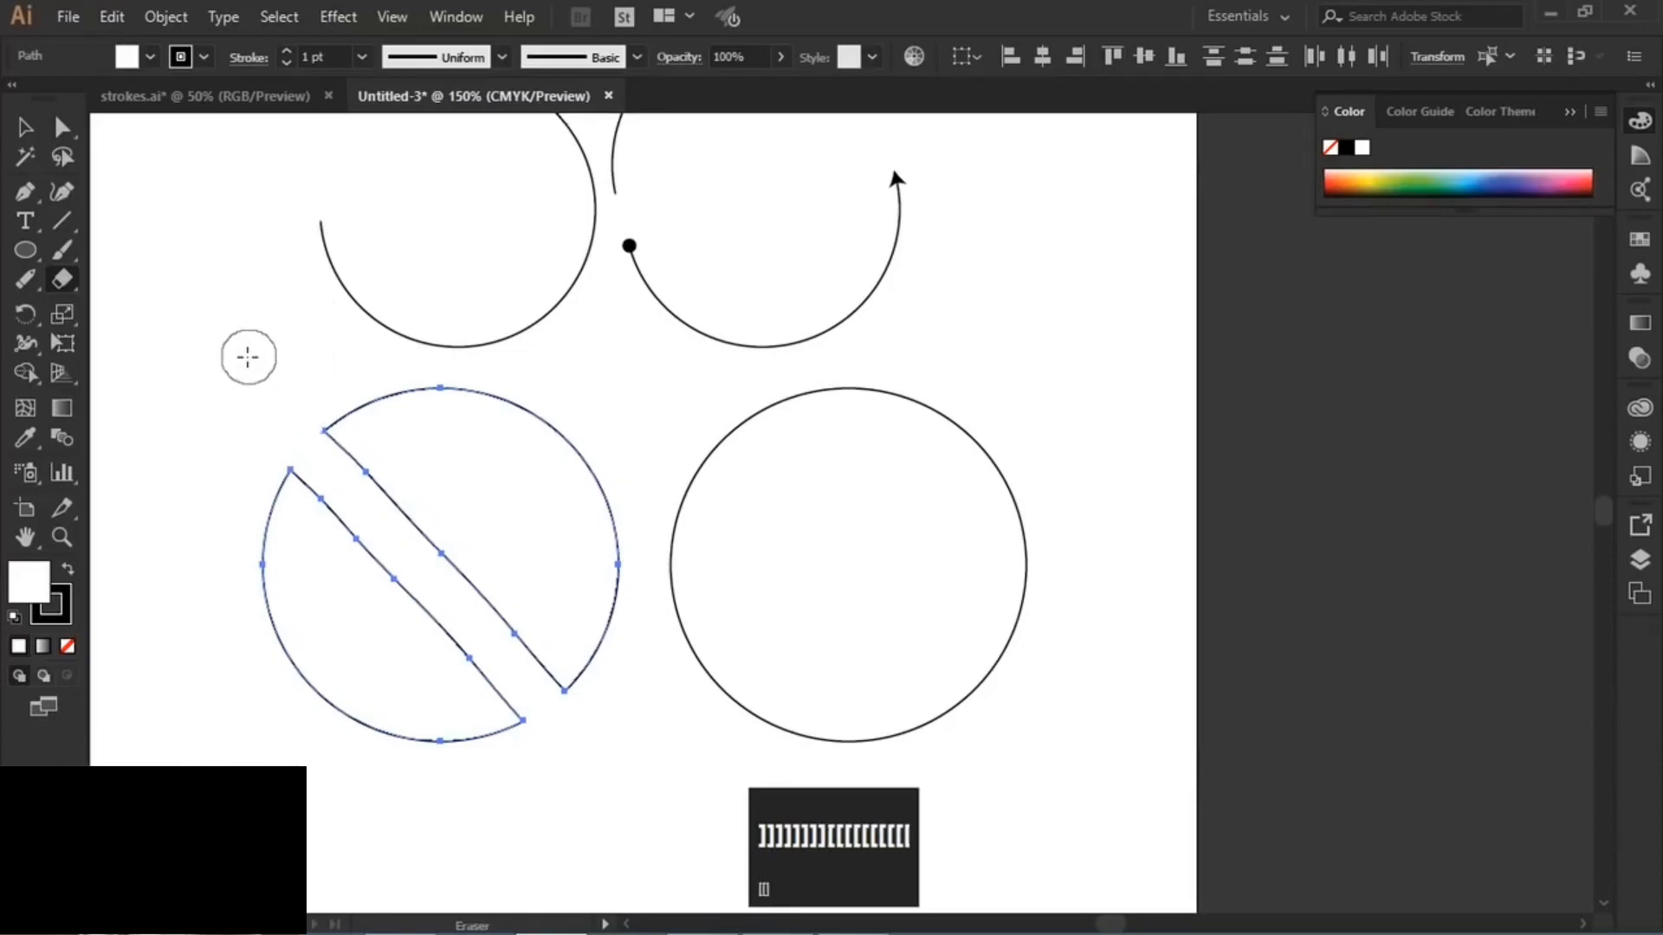
- Cut the lower-right circle with the Knife tool along a freehand line from upper left to lower right, and deselect it
{"action": "left_click", "coordinate": [68, 292]}
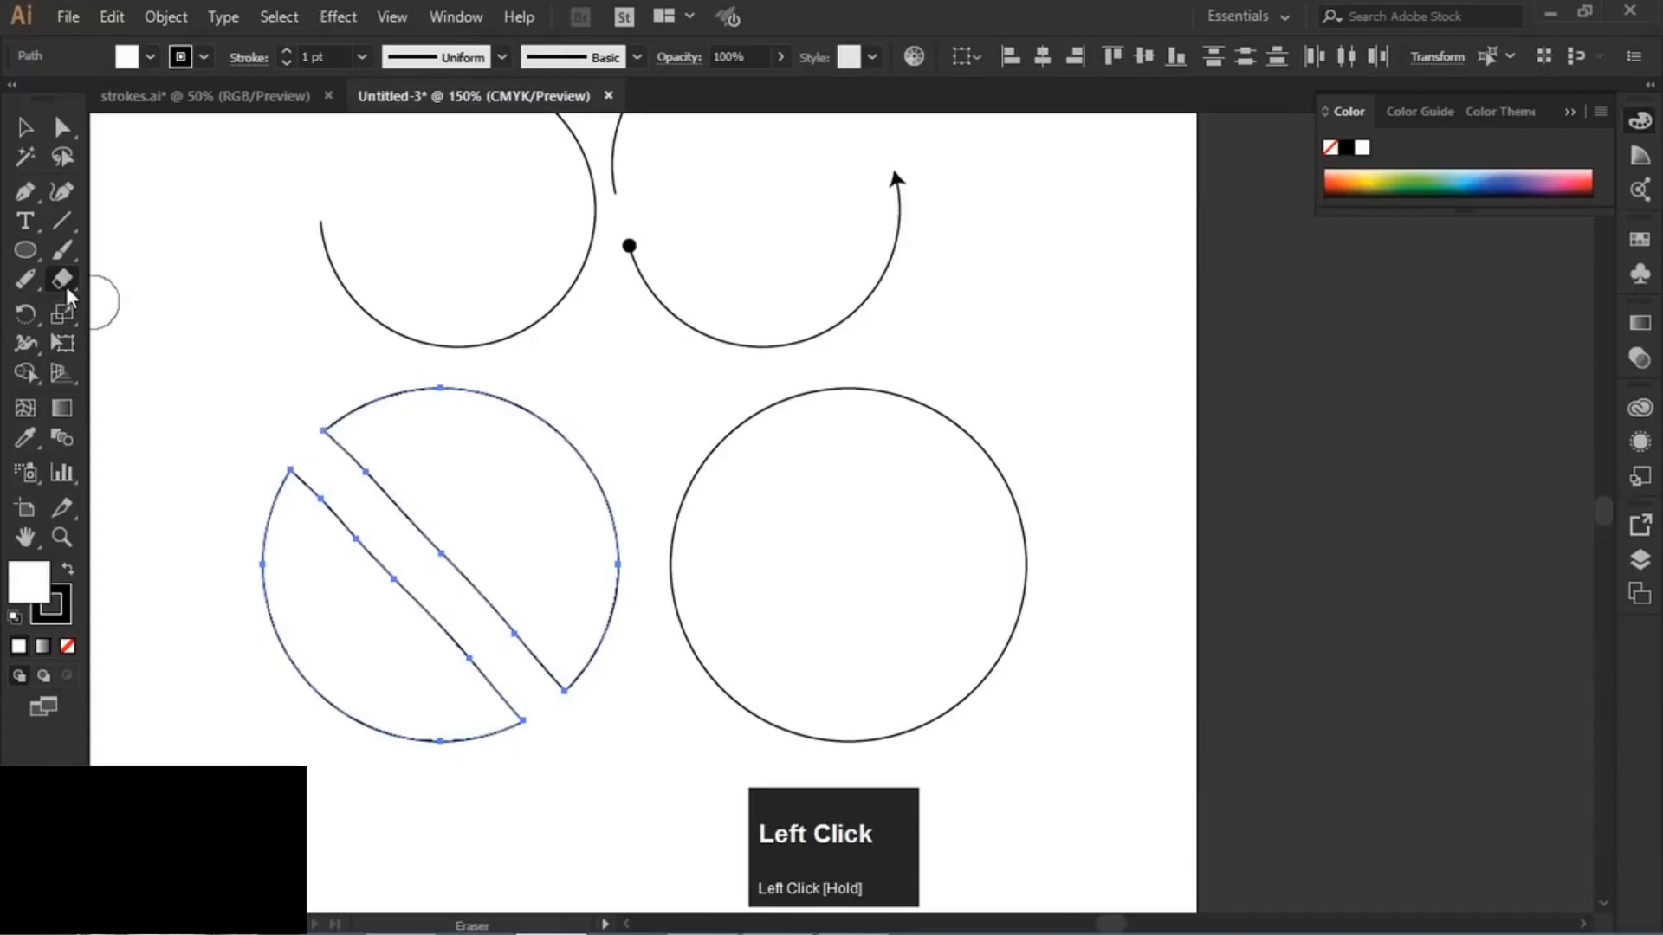
{"action": "left_click", "coordinate": [149, 336]}
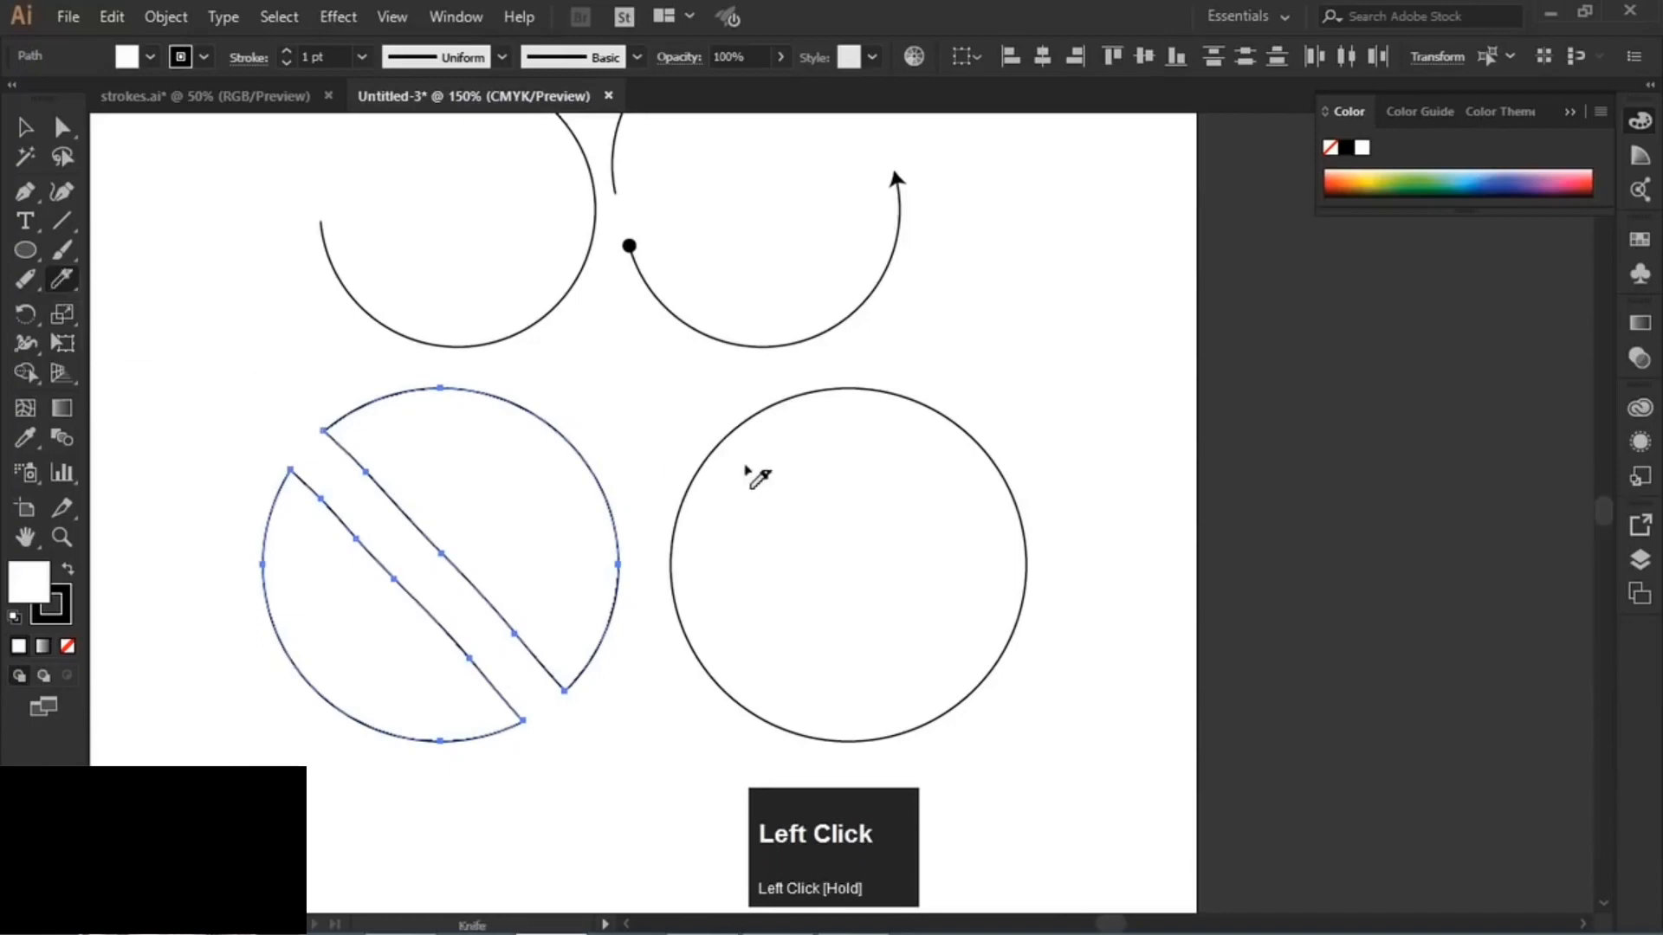
{"action": "key", "text": "ctrl"}
{"action": "left_click", "coordinate": [805, 481], "text": "ctrl"}
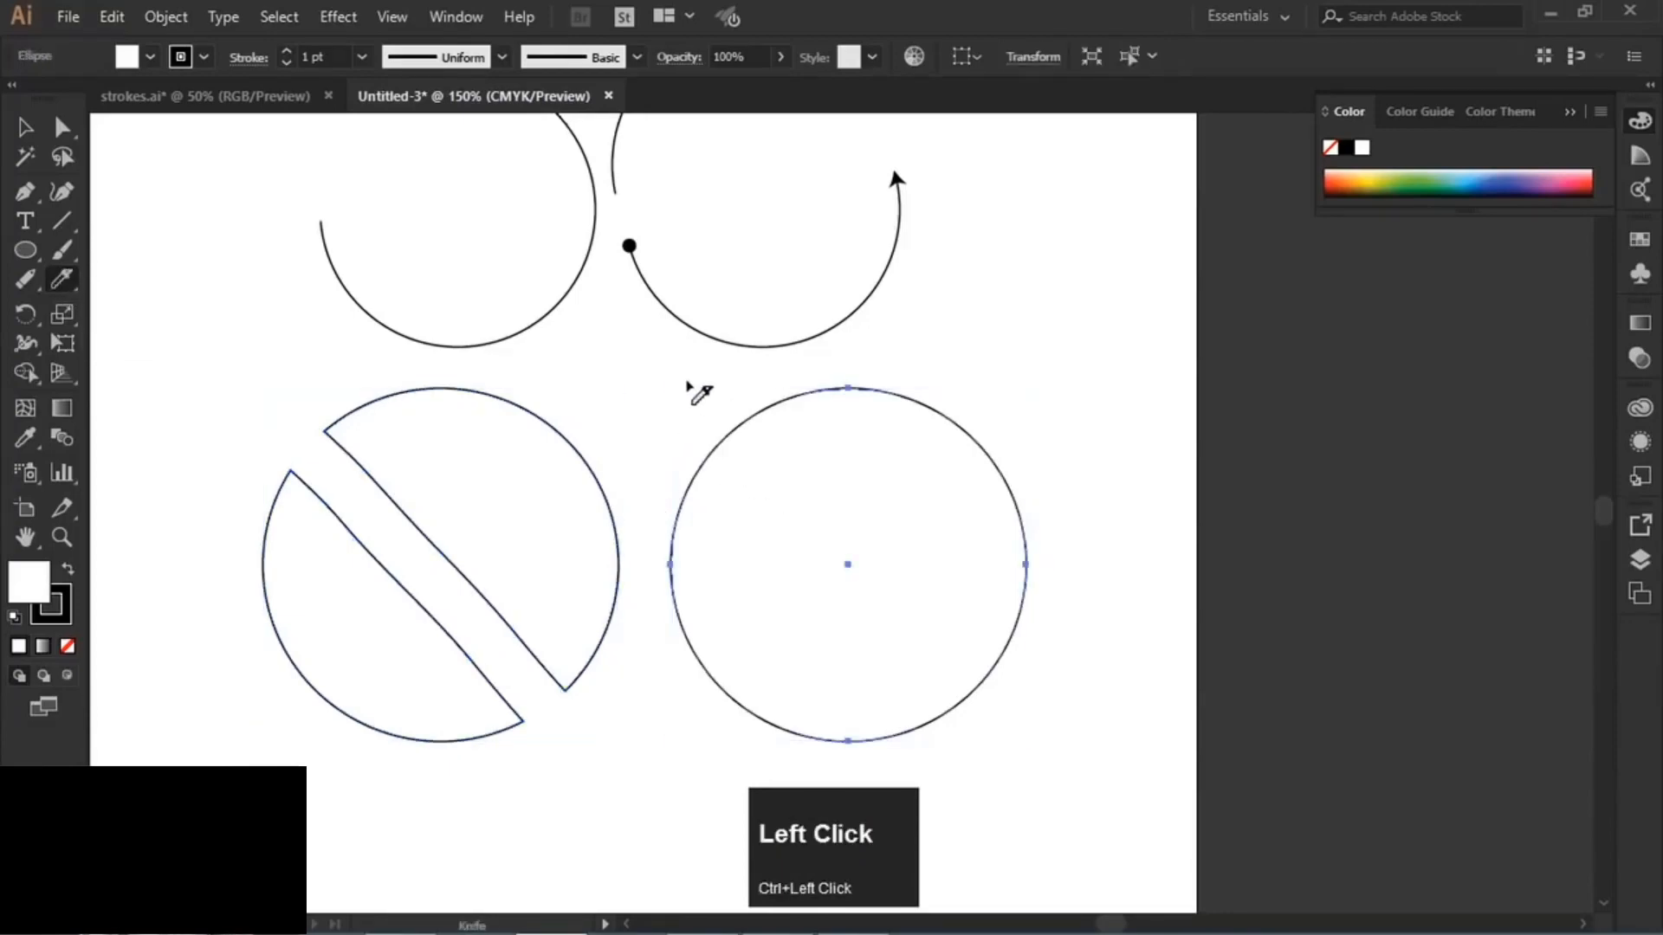
{"action": "mouse_move", "coordinate": [686, 382]}
{"action": "left_mouse_down"}
{"action": "mouse_move", "coordinate": [957, 616]}
{"action": "mouse_move", "coordinate": [1031, 752]}
{"action": "left_mouse_up"}
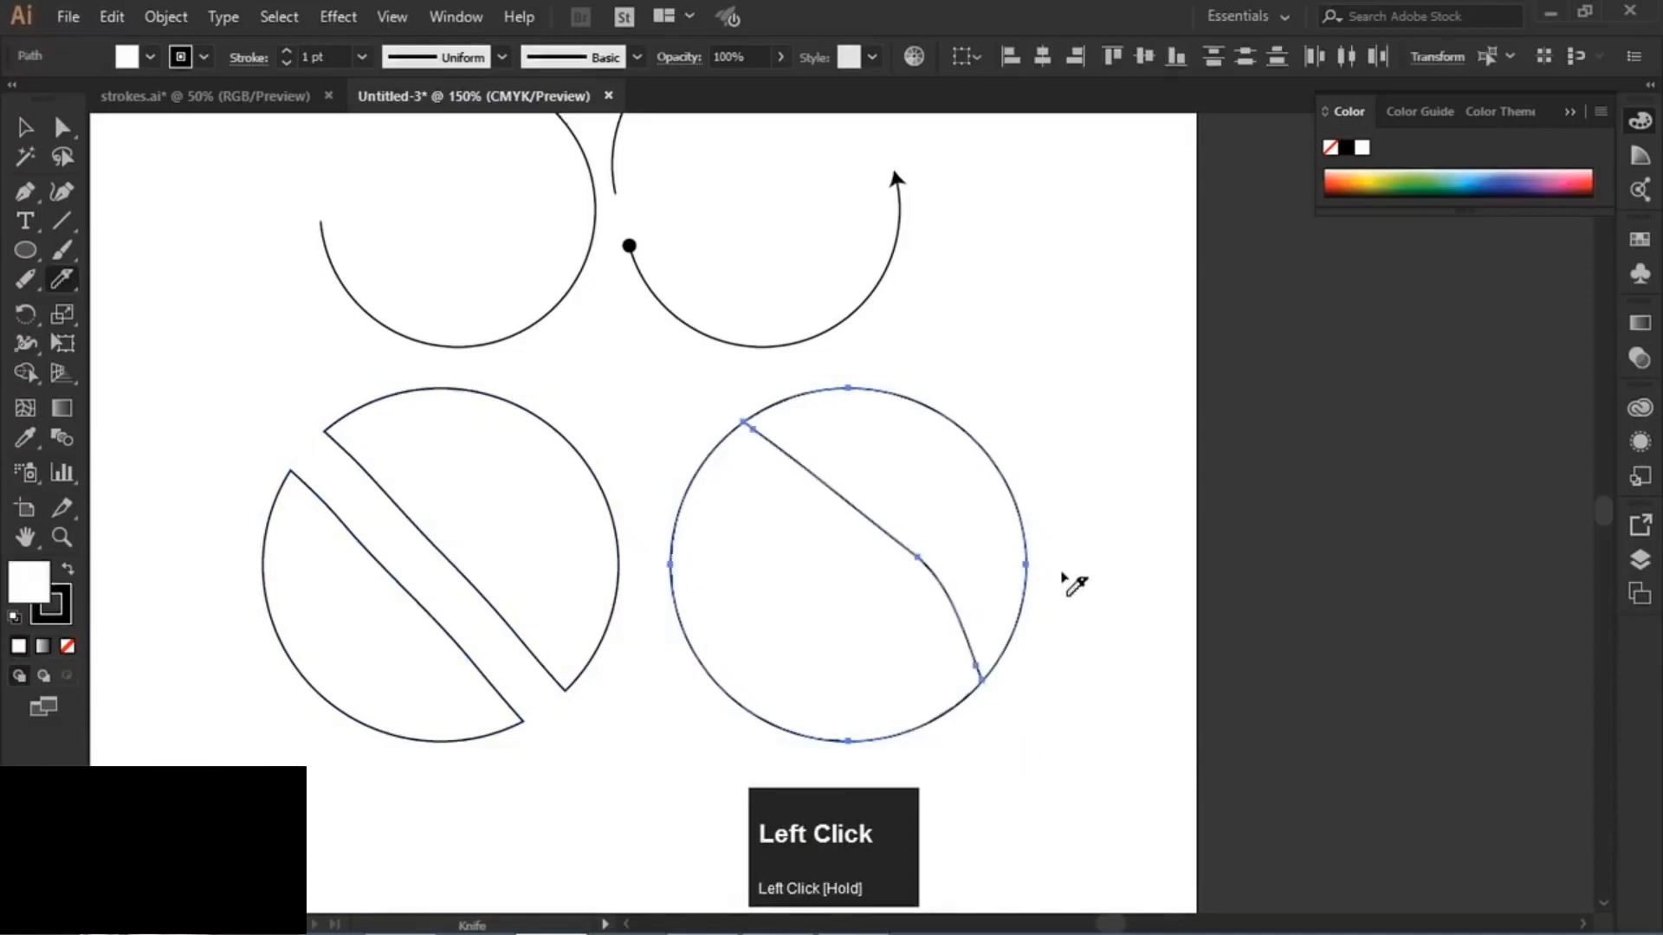
{"action": "left_click", "coordinate": [24, 127]}
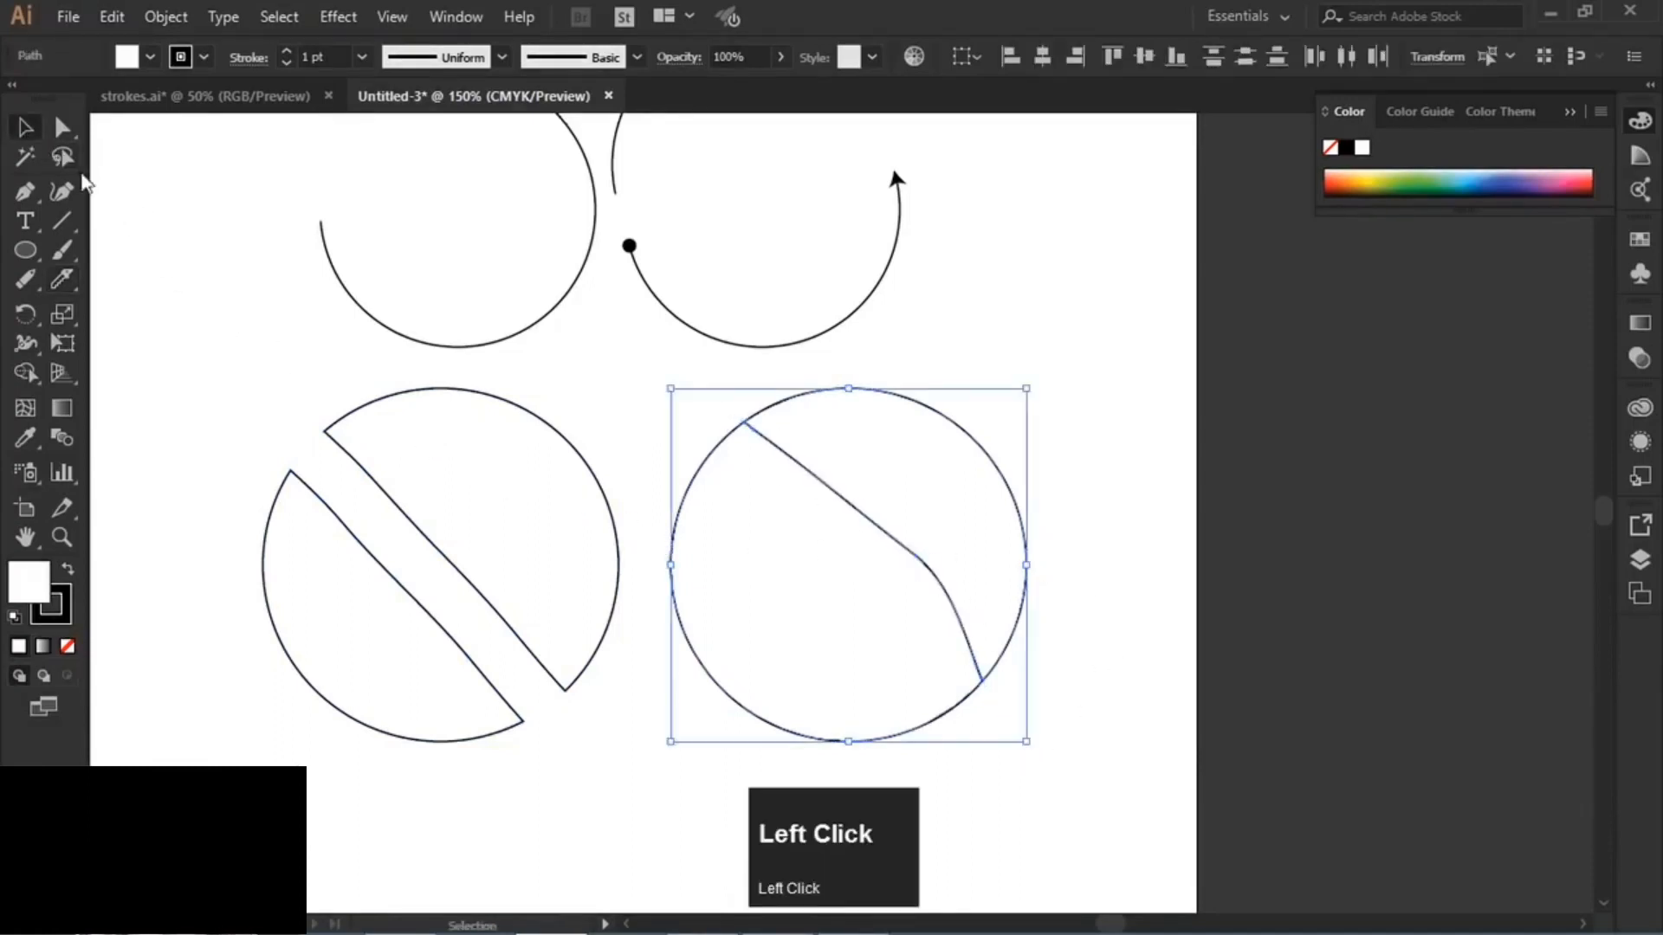
{"action": "left_click", "coordinate": [1117, 449]}
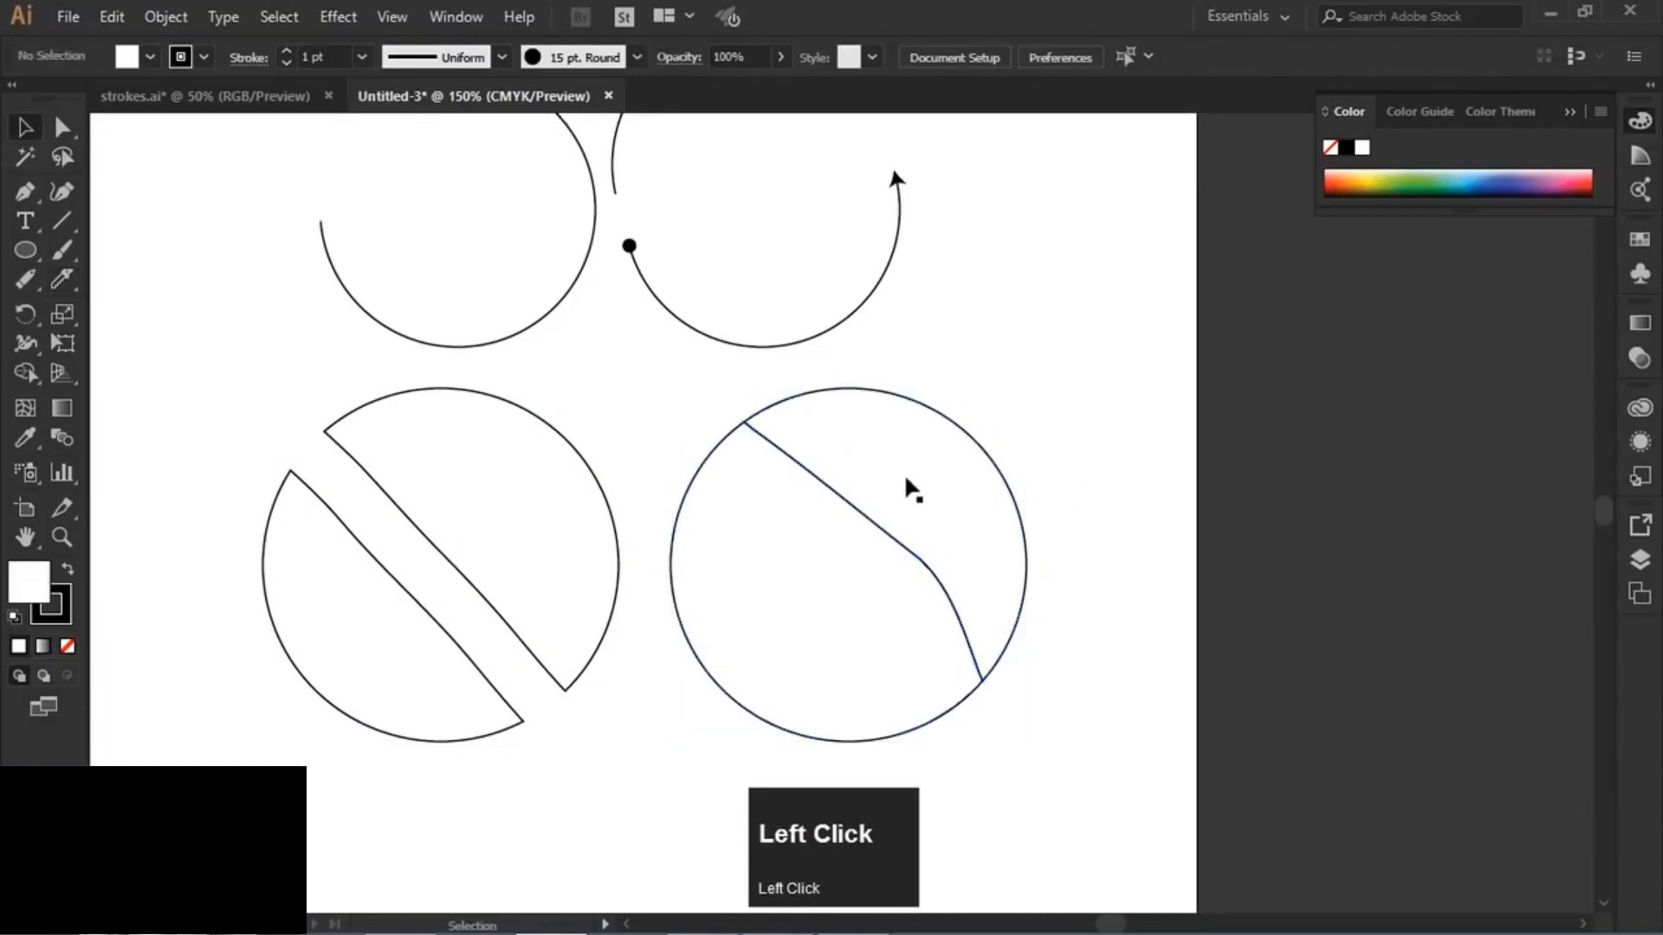
- Try pulling the two cut pieces of the circle apart, and undo the moves and the Knife cut
{"action": "left_click_drag", "start_coordinate": [904, 473], "coordinate": [964, 440]}
{"action": "left_click_drag", "start_coordinate": [766, 521], "coordinate": [738, 556]}
{"action": "key", "text": "ctrl+z"}
{"action": "key", "text": "ctrl+z"}
{"action": "key", "text": "ctrl+z"}
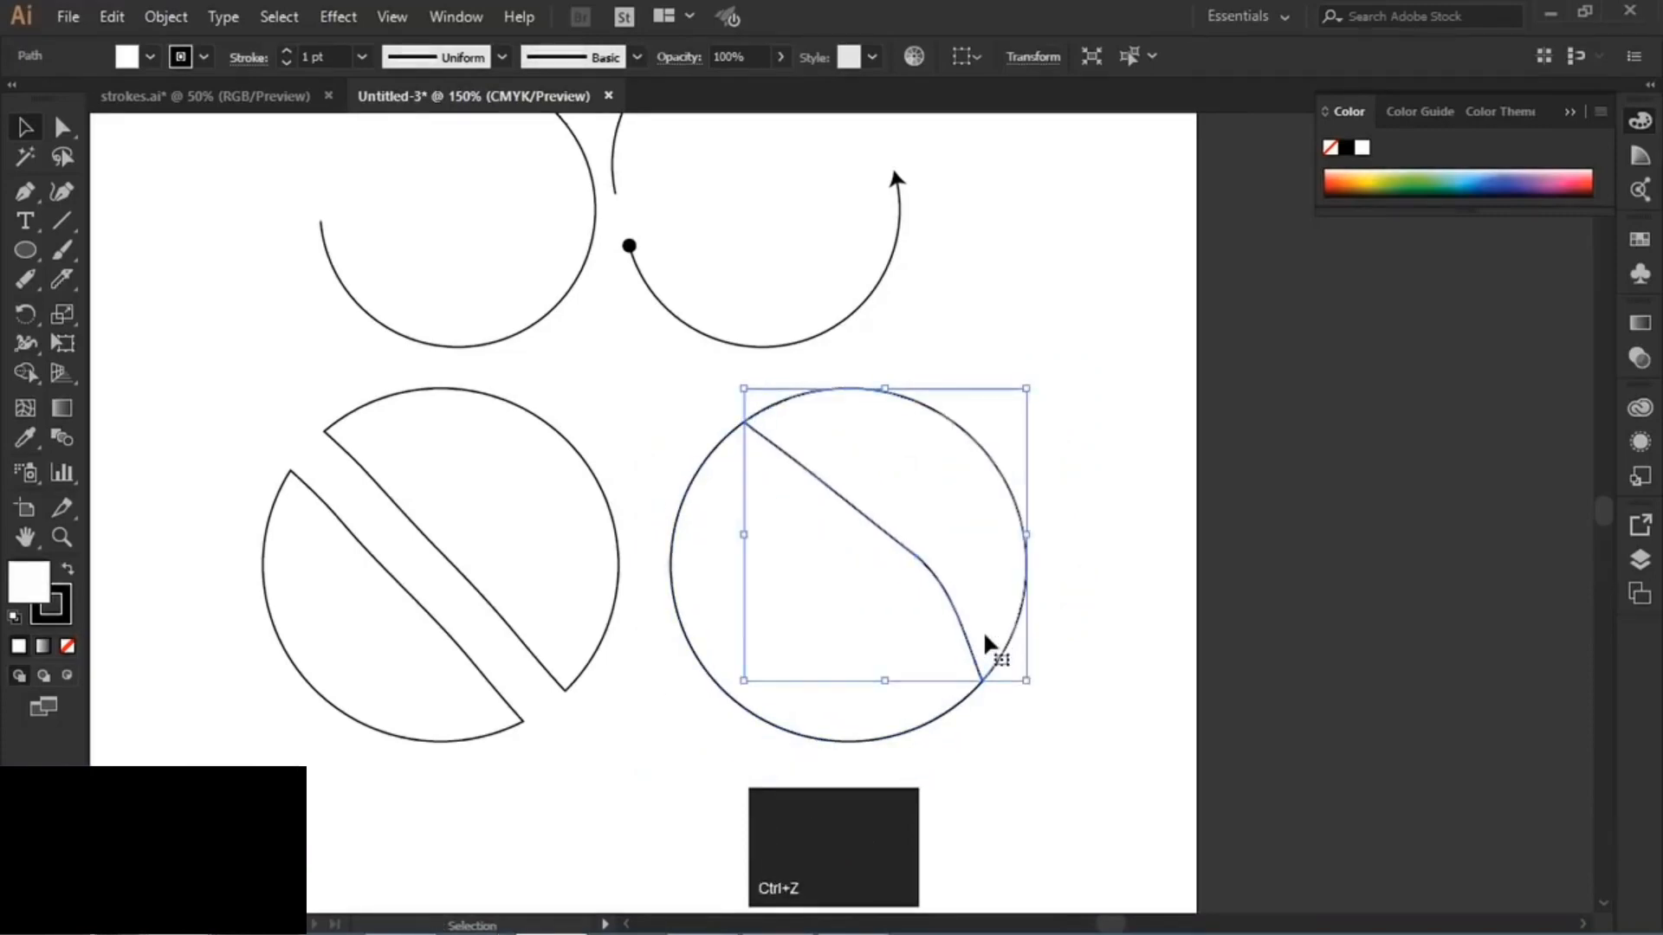
{"action": "left_click_drag", "start_coordinate": [1042, 414], "coordinate": [977, 450]}
{"action": "left_click_drag", "start_coordinate": [940, 521], "coordinate": [940, 520]}
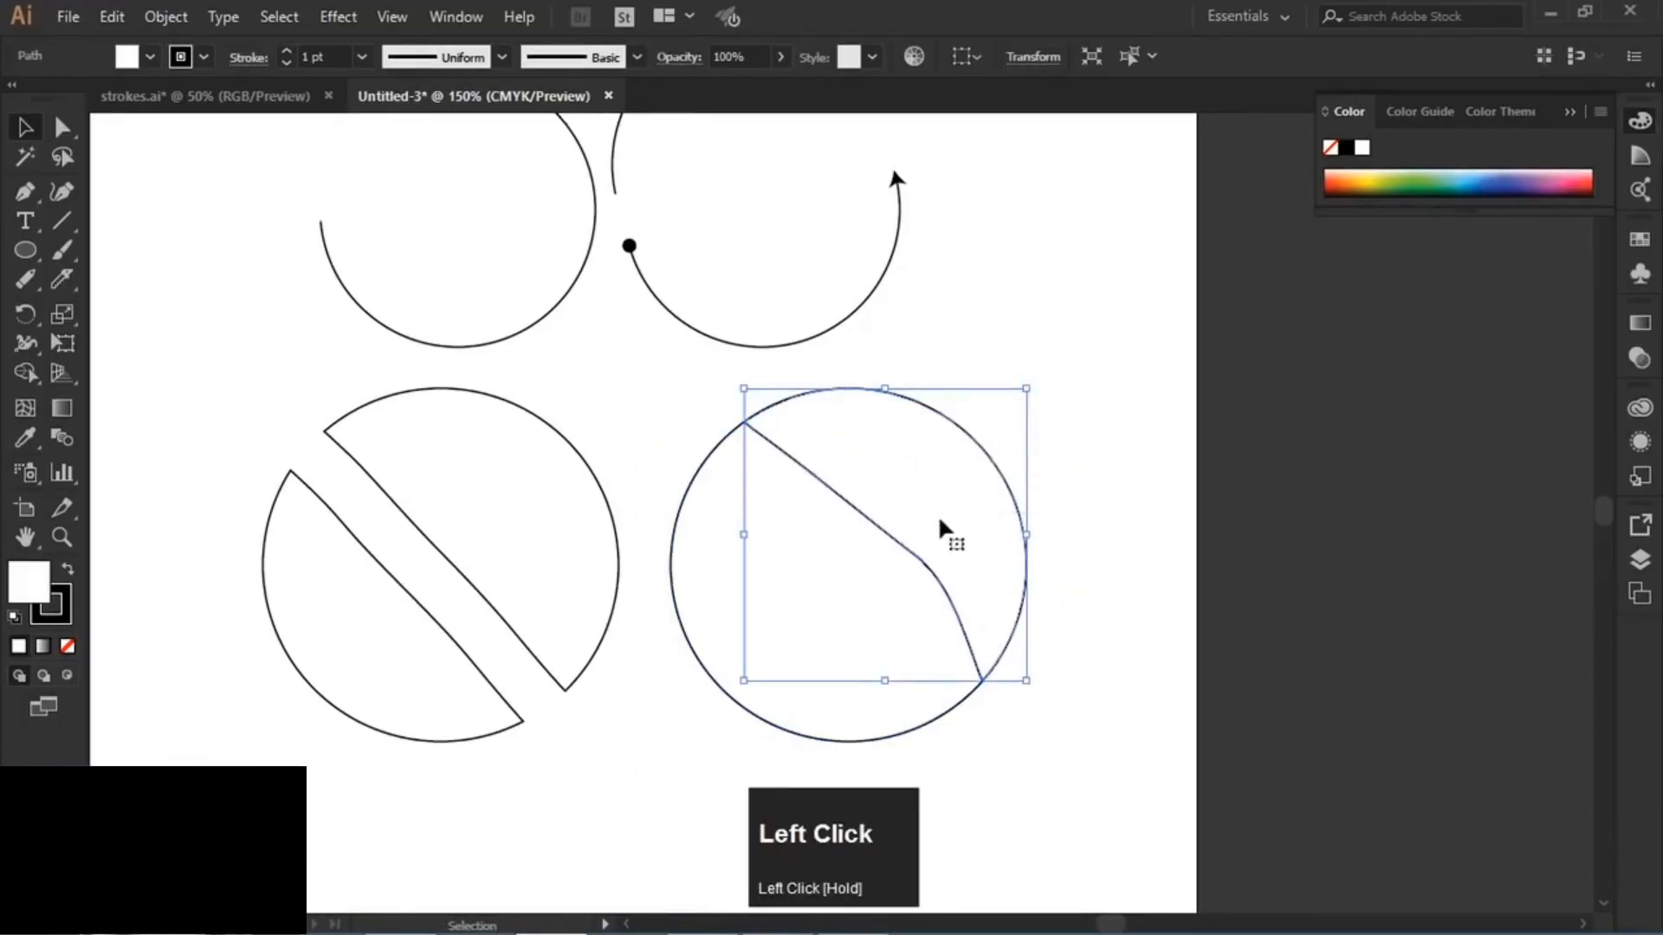
{"action": "key", "text": "ctrl+z"}
{"action": "key", "text": "ctrl+z"}
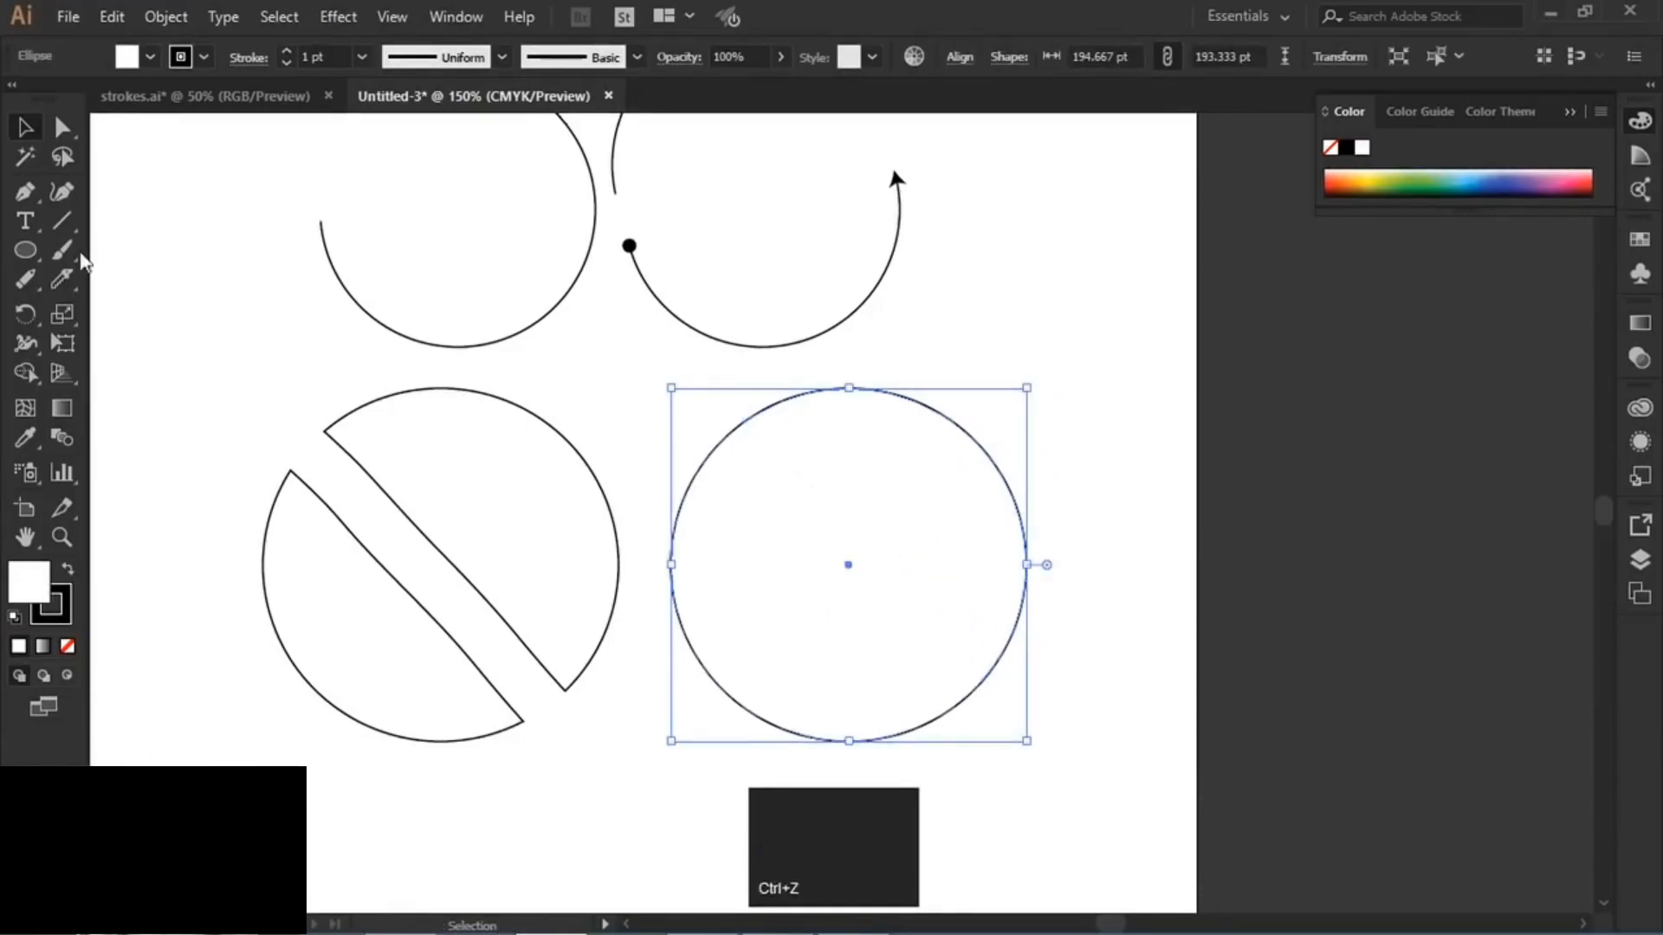
- Cut the lower-right circle with the Knife tool from lower left to upper right, undoing the accidental rotation
{"action": "left_click", "coordinate": [62, 280]}
{"action": "mouse_move", "coordinate": [684, 695]}
{"action": "left_mouse_down"}
{"action": "mouse_move", "coordinate": [742, 604]}
{"action": "mouse_move", "coordinate": [902, 480]}
{"action": "mouse_move", "coordinate": [979, 348]}
{"action": "left_mouse_up"}
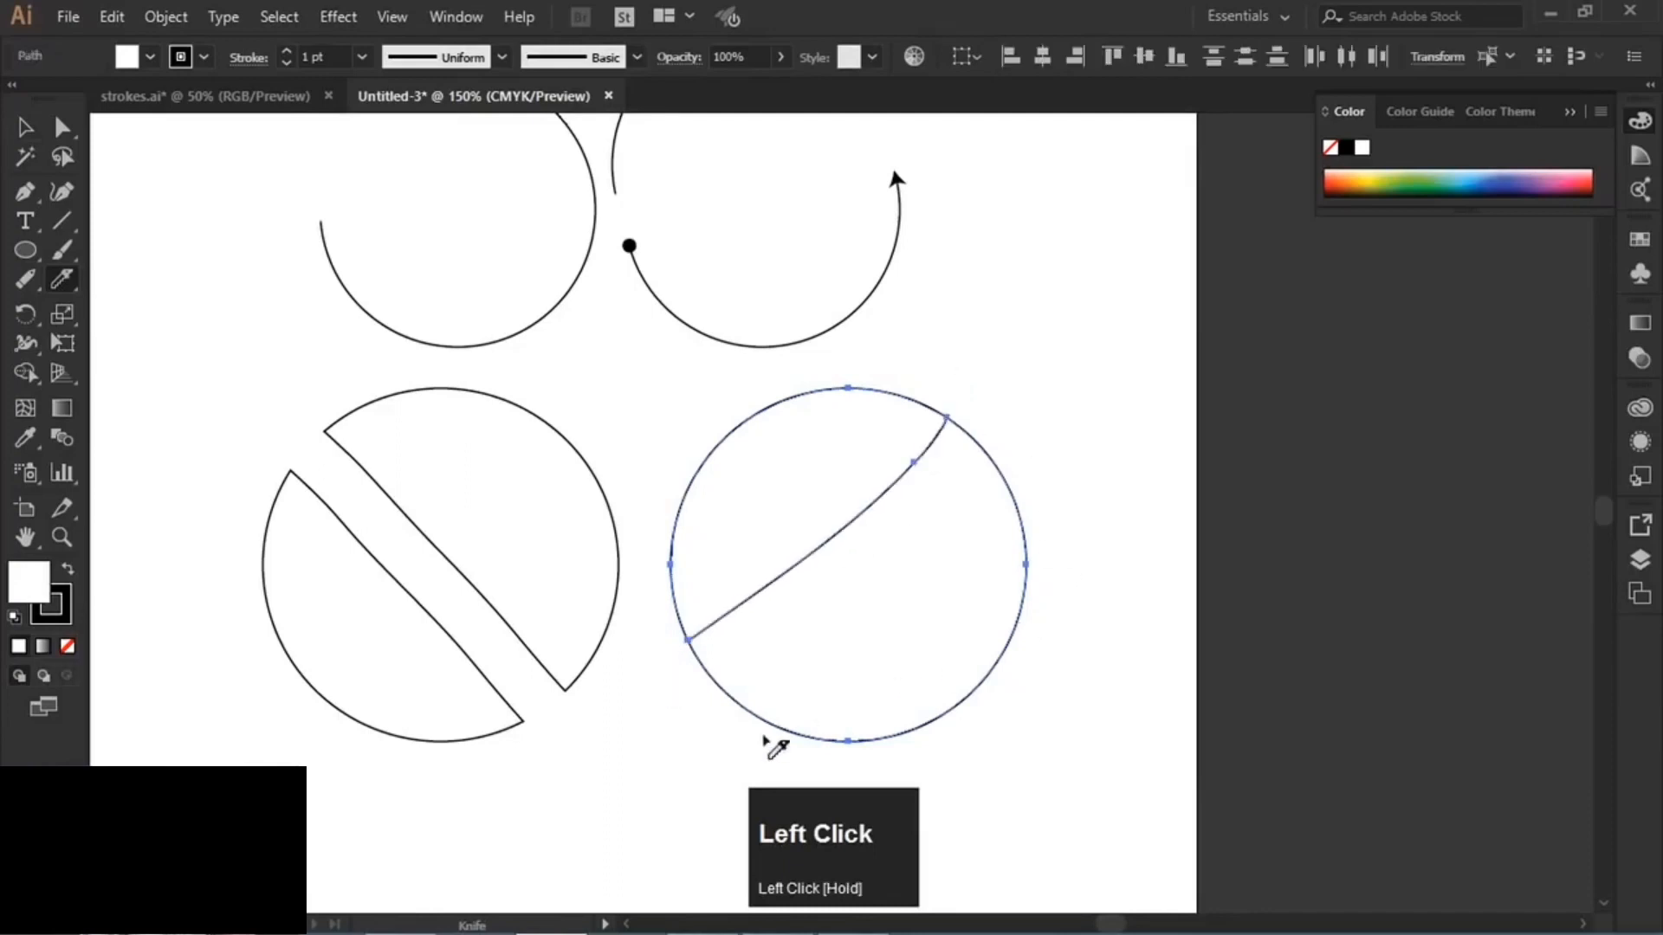
{"action": "left_click", "coordinate": [25, 127]}
{"action": "left_click_drag", "start_coordinate": [658, 403], "coordinate": [773, 504]}
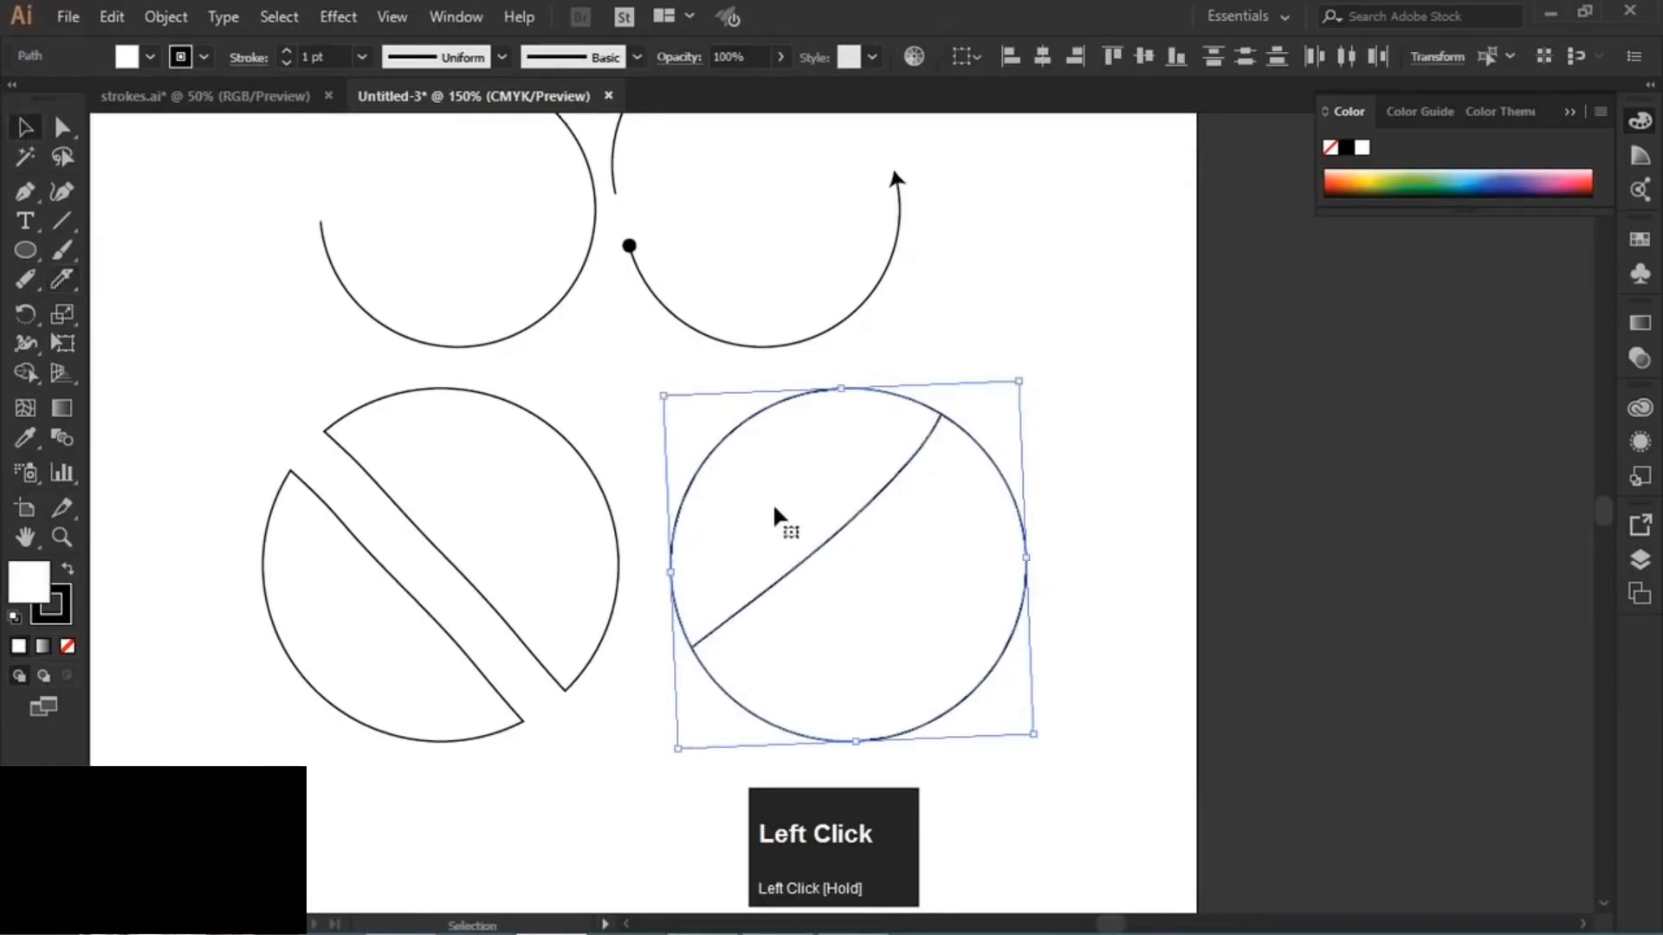
{"action": "key", "text": "ctrl+z"}
- Fill the upper-left piece of the cut circle with a pink colour
{"action": "left_click", "coordinate": [798, 486]}
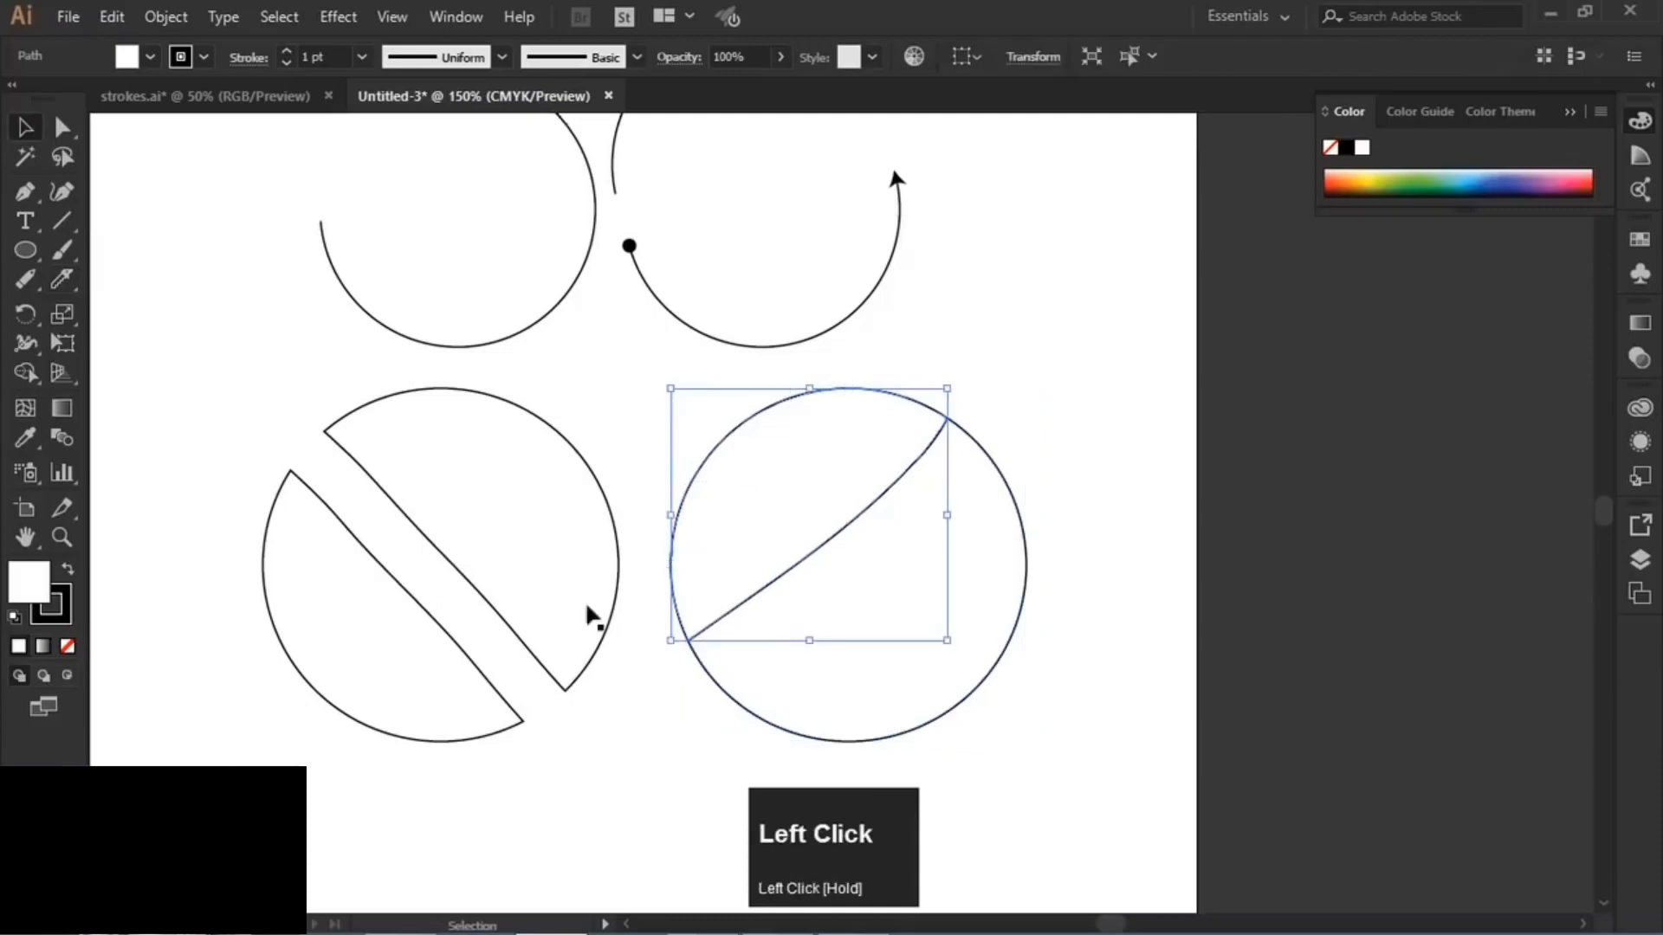
{"action": "left_click_drag", "start_coordinate": [763, 408], "coordinate": [876, 326]}
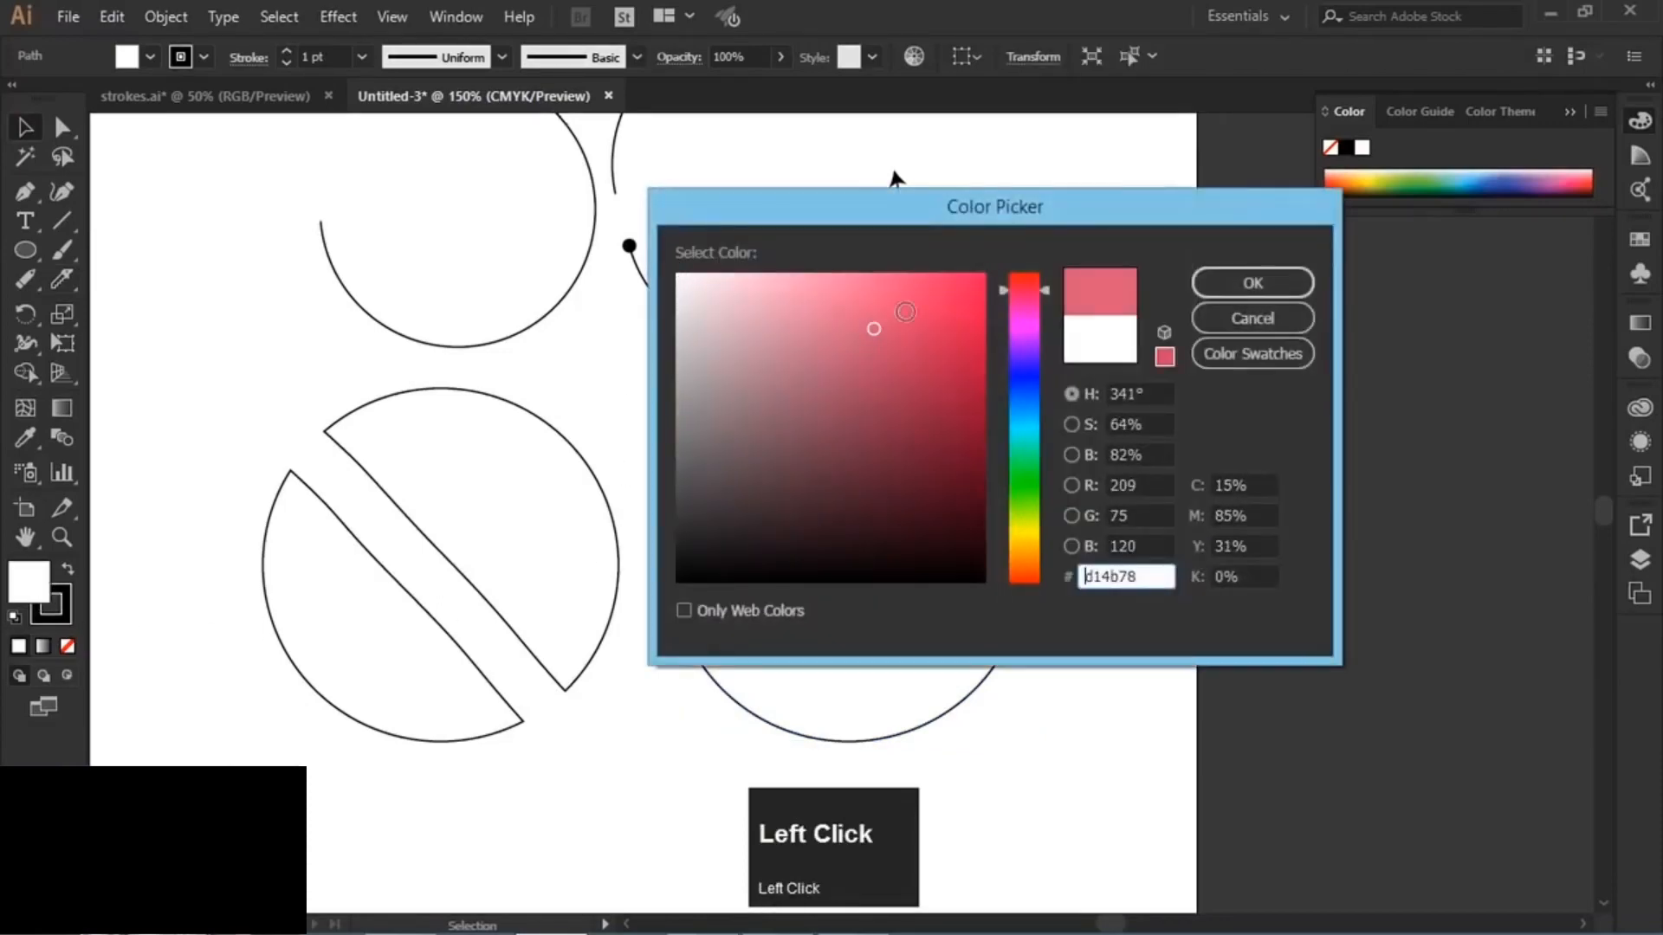
{"action": "left_click", "coordinate": [1253, 282]}
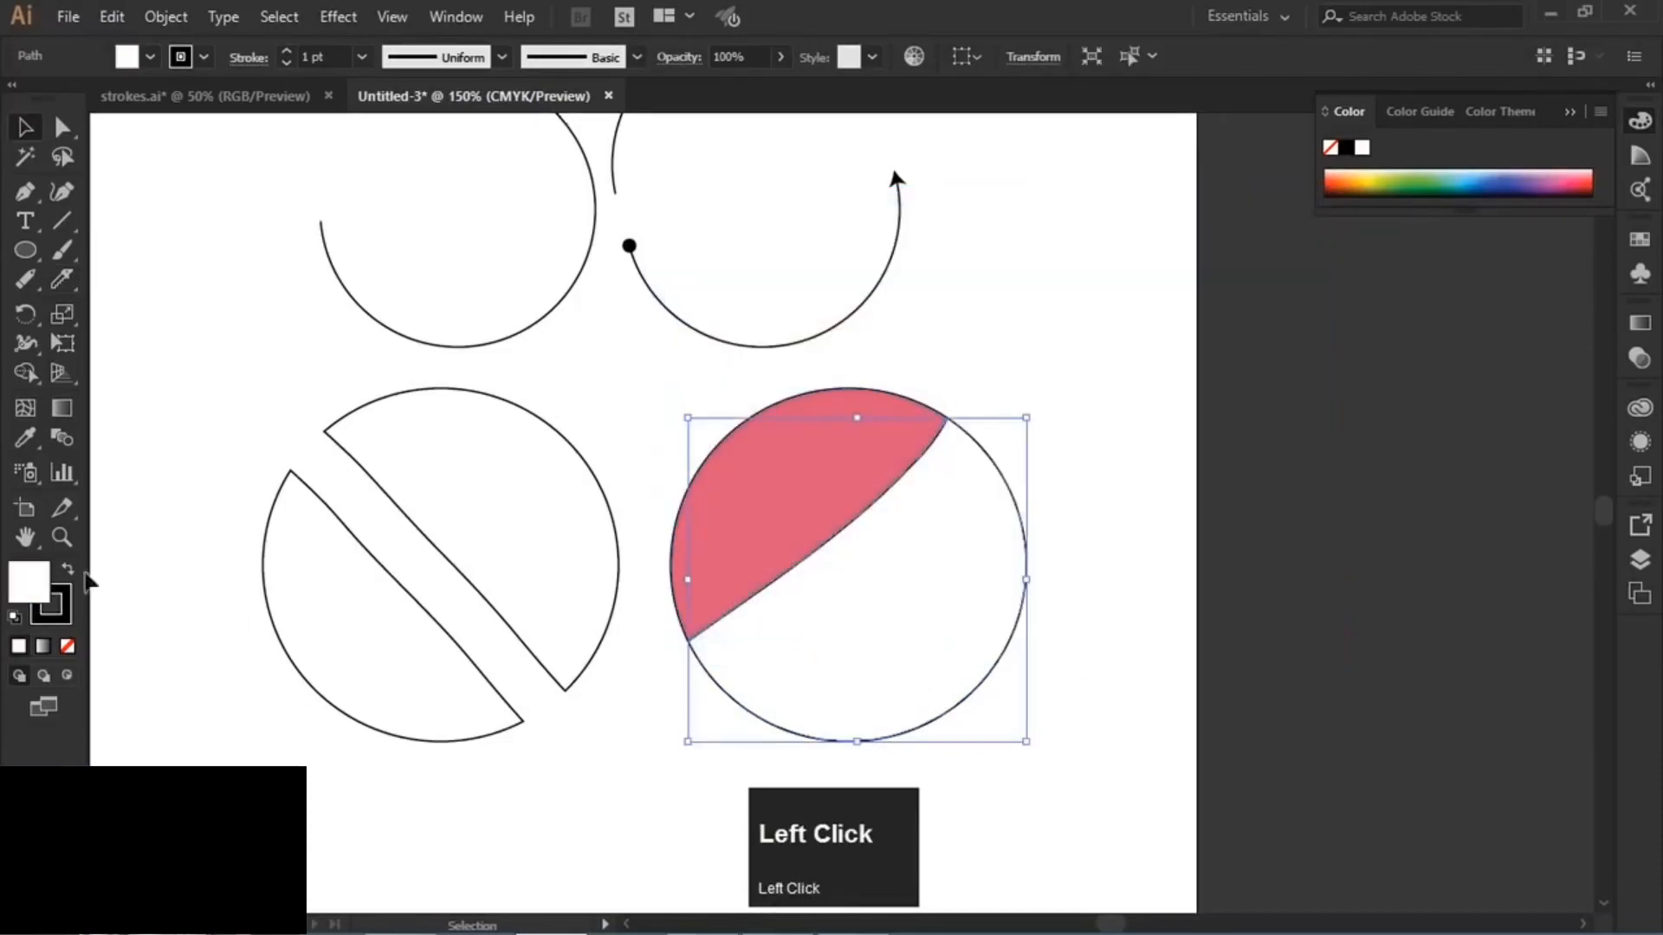
- Fill the lower-right piece of the cut circle with medium blue #4a67b0 and deselect it
{"action": "double_click", "coordinate": [33, 585]}
{"action": "left_click", "coordinate": [1023, 394]}
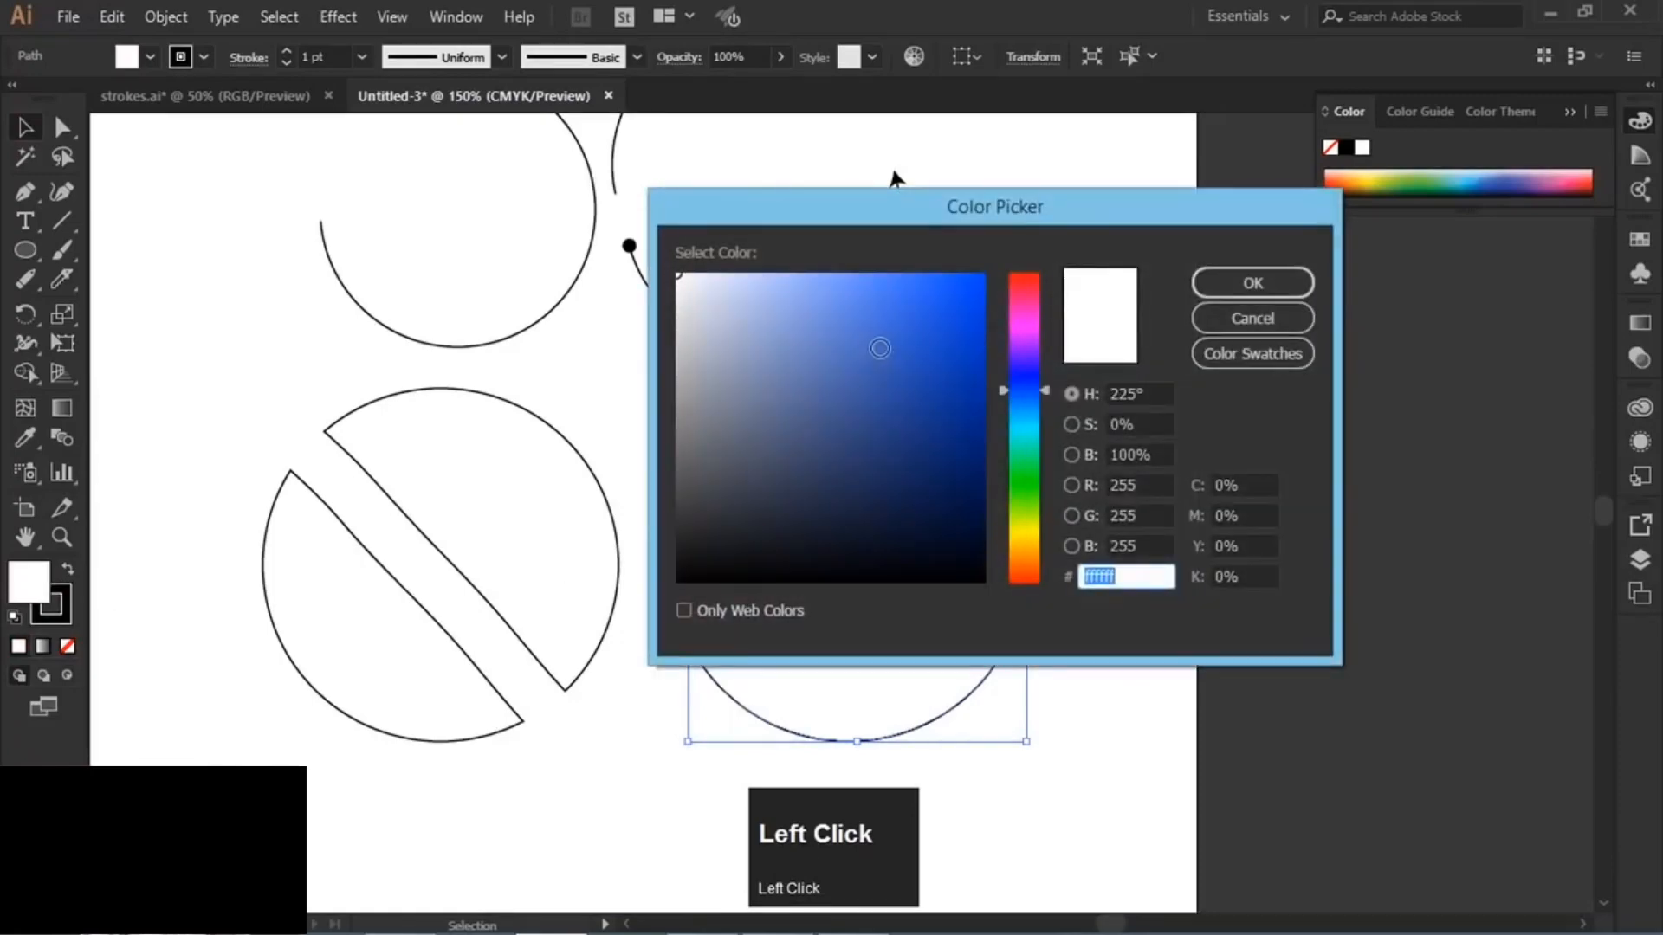
{"action": "left_click", "coordinate": [881, 339]}
{"action": "left_click", "coordinate": [1253, 283]}
{"action": "left_click", "coordinate": [1122, 521]}
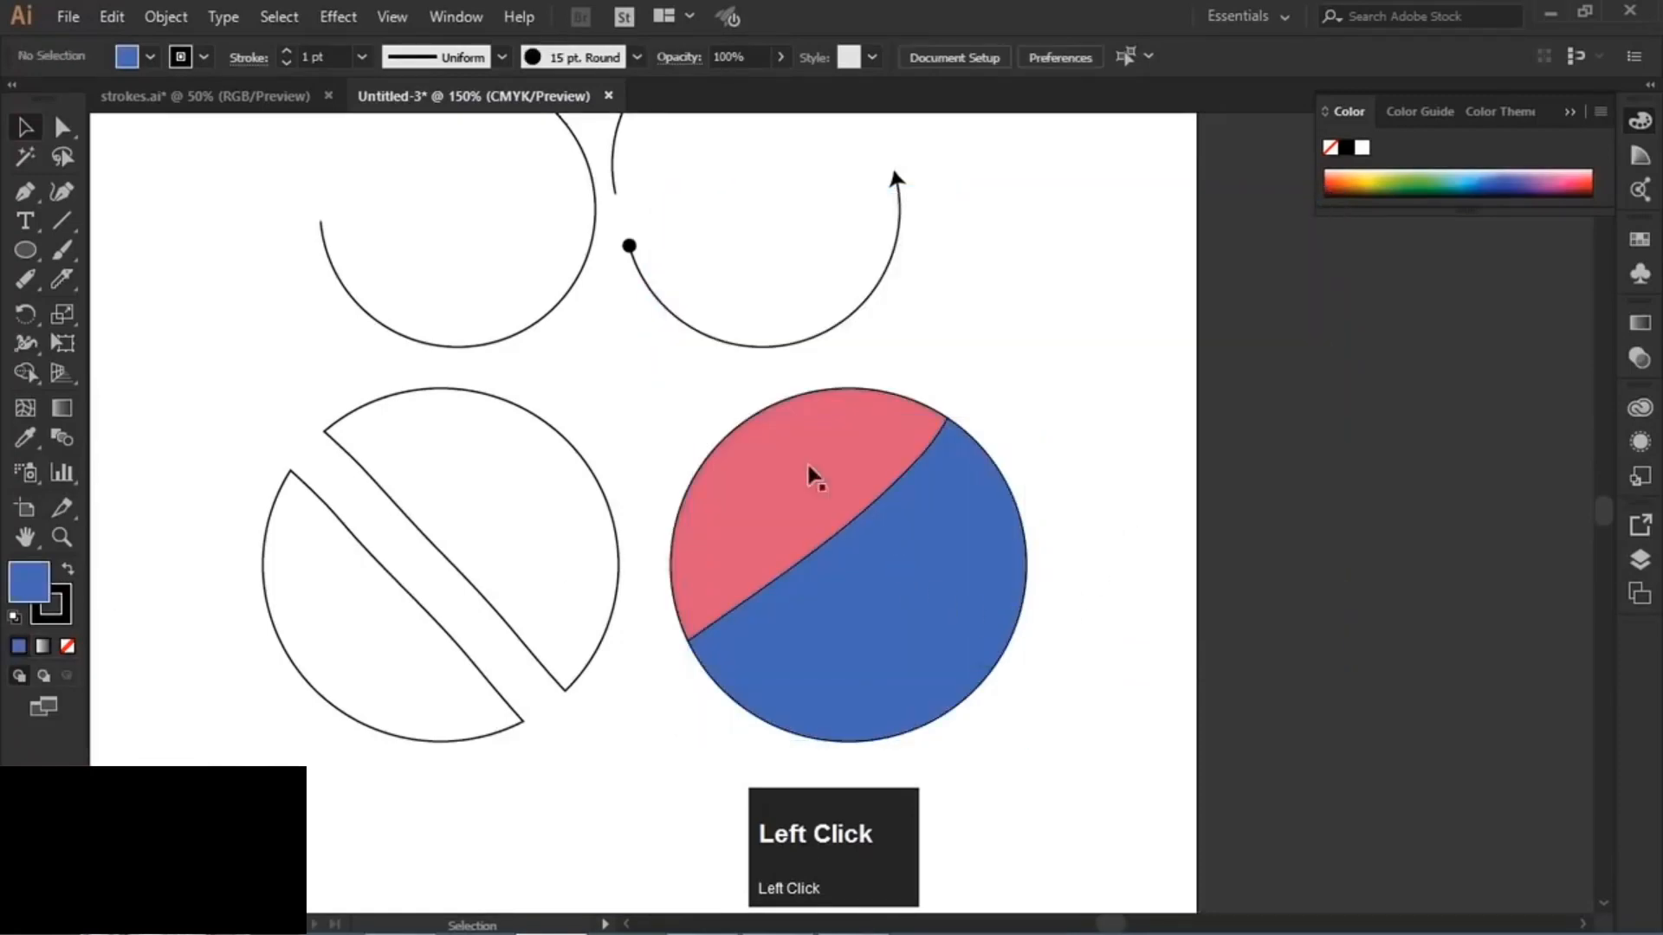
- Divide the blue piece into four curved slices with three diagonal Knife cuts, and clear the selection
{"action": "left_click", "coordinate": [64, 280]}
{"action": "left_click_drag", "start_coordinate": [1020, 443], "coordinate": [742, 738]}
{"action": "mouse_move", "coordinate": [876, 740]}
{"action": "left_mouse_down"}
{"action": "mouse_move", "coordinate": [897, 703]}
{"action": "mouse_move", "coordinate": [793, 839]}
{"action": "mouse_move", "coordinate": [932, 769]}
{"action": "left_mouse_up"}
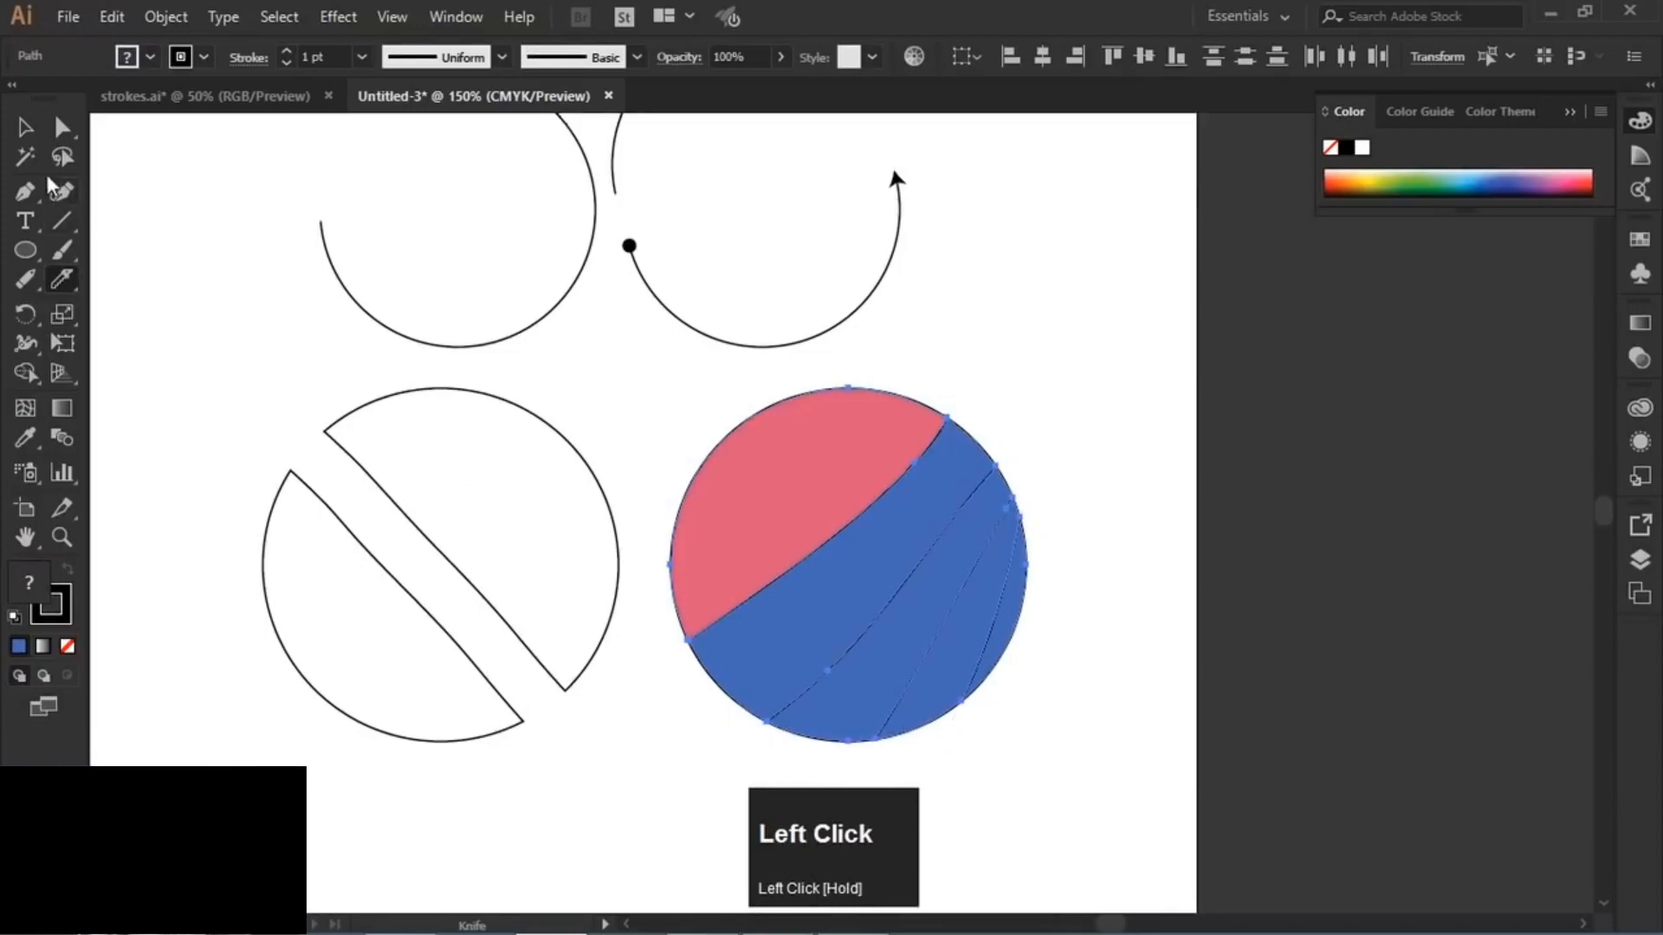
{"action": "left_click", "coordinate": [24, 127]}
{"action": "left_click", "coordinate": [1031, 446]}
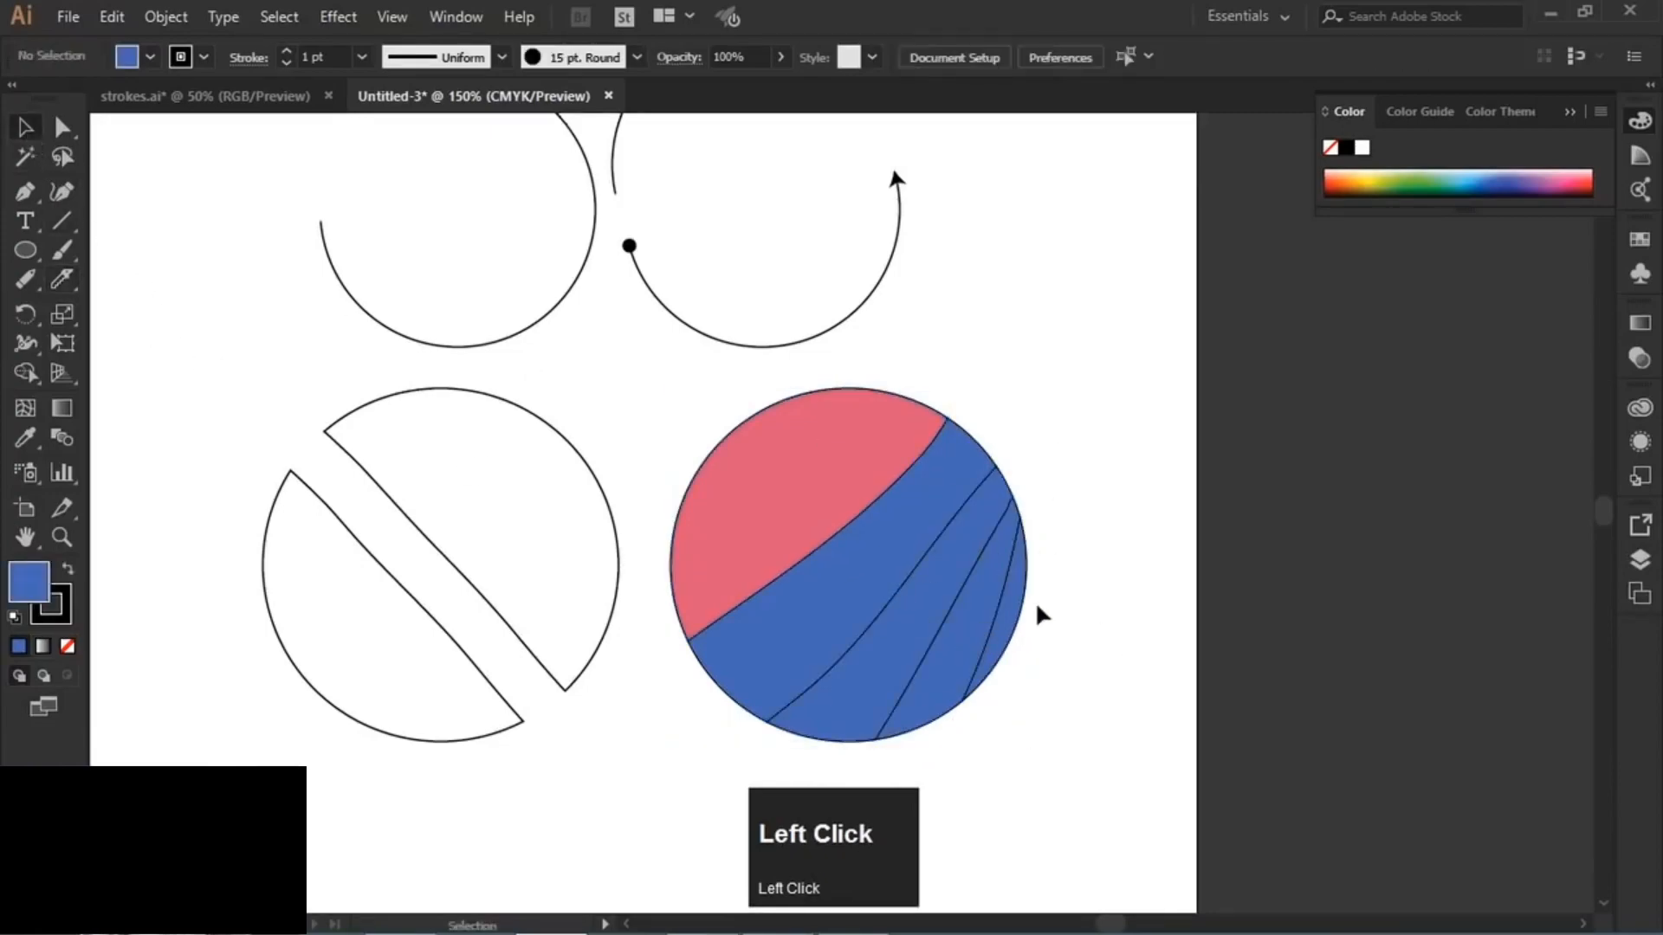
- Fill the narrow outermost slice at the circle's right edge with darker blue #304e89
{"action": "left_click", "coordinate": [979, 615]}
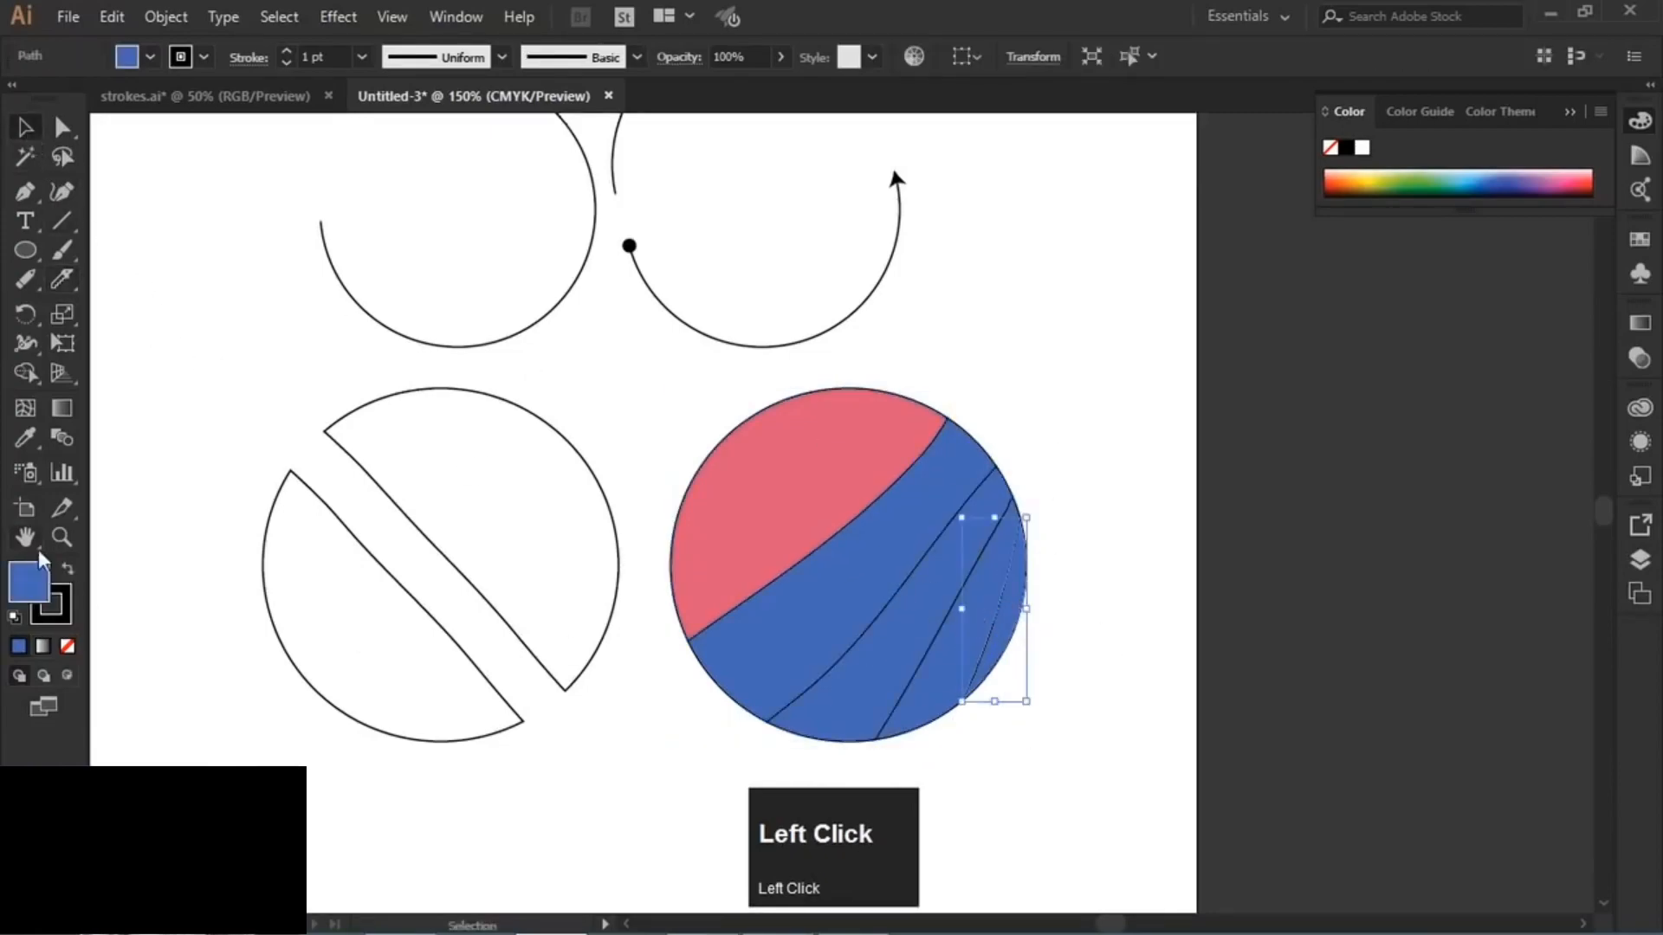
{"action": "double_click", "coordinate": [31, 581]}
{"action": "left_click", "coordinate": [896, 422]}
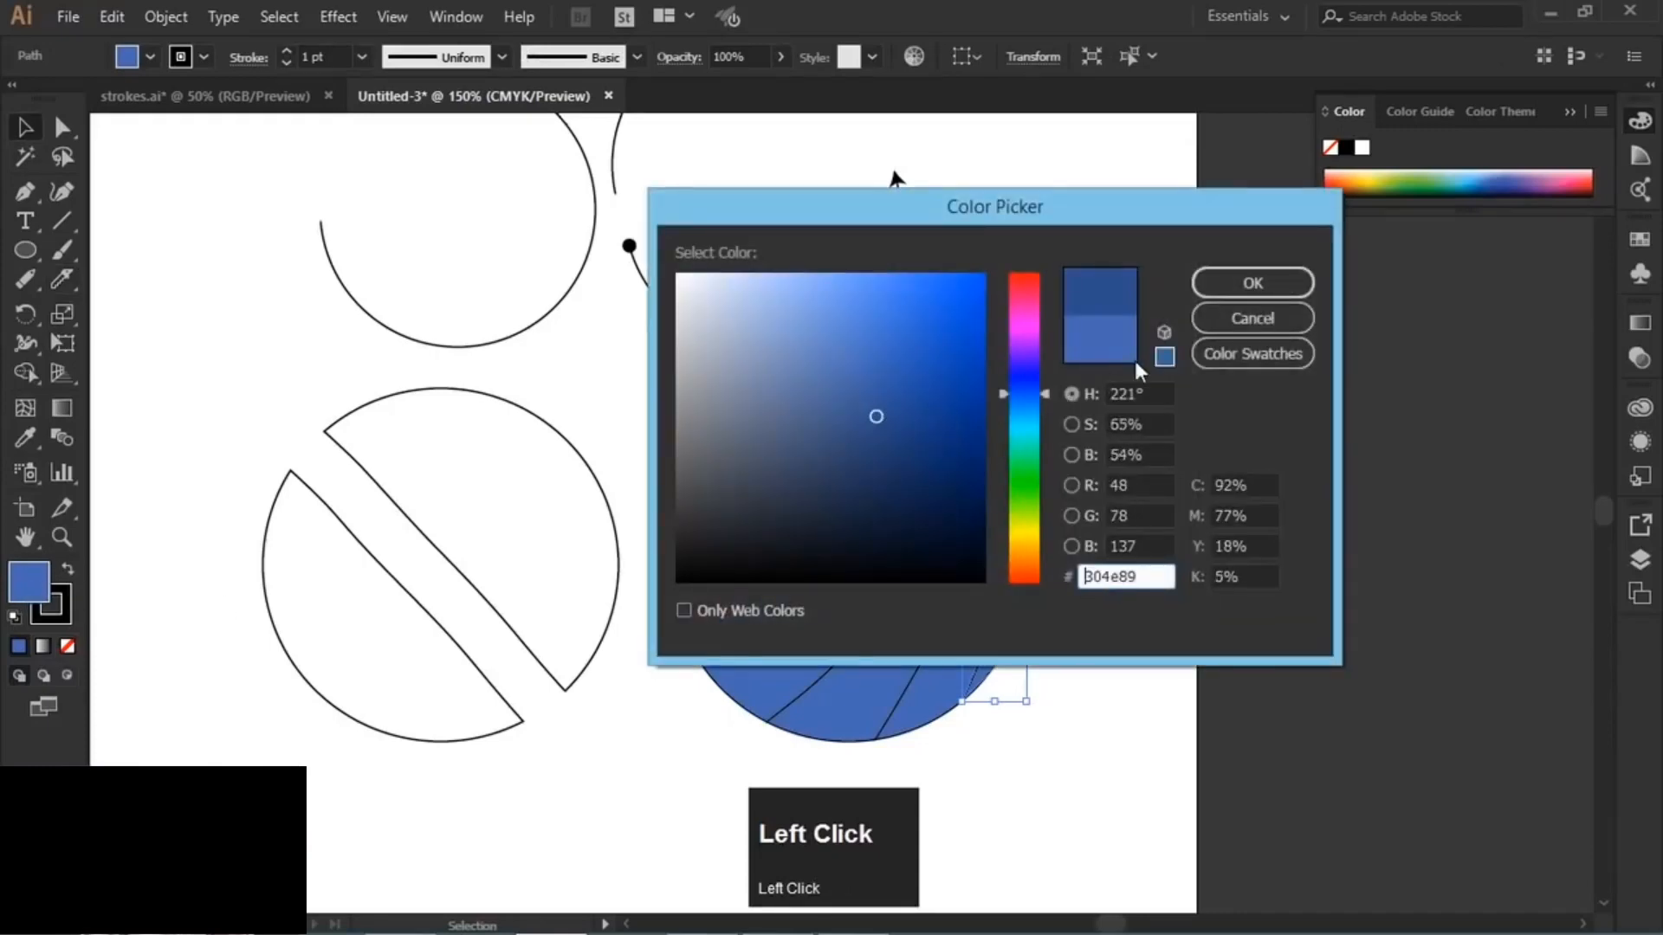
{"action": "left_click", "coordinate": [1253, 284]}
- Fill the second slice from the circle's right edge with a dark blue deeper than the outermost slice
{"action": "left_click", "coordinate": [970, 595]}
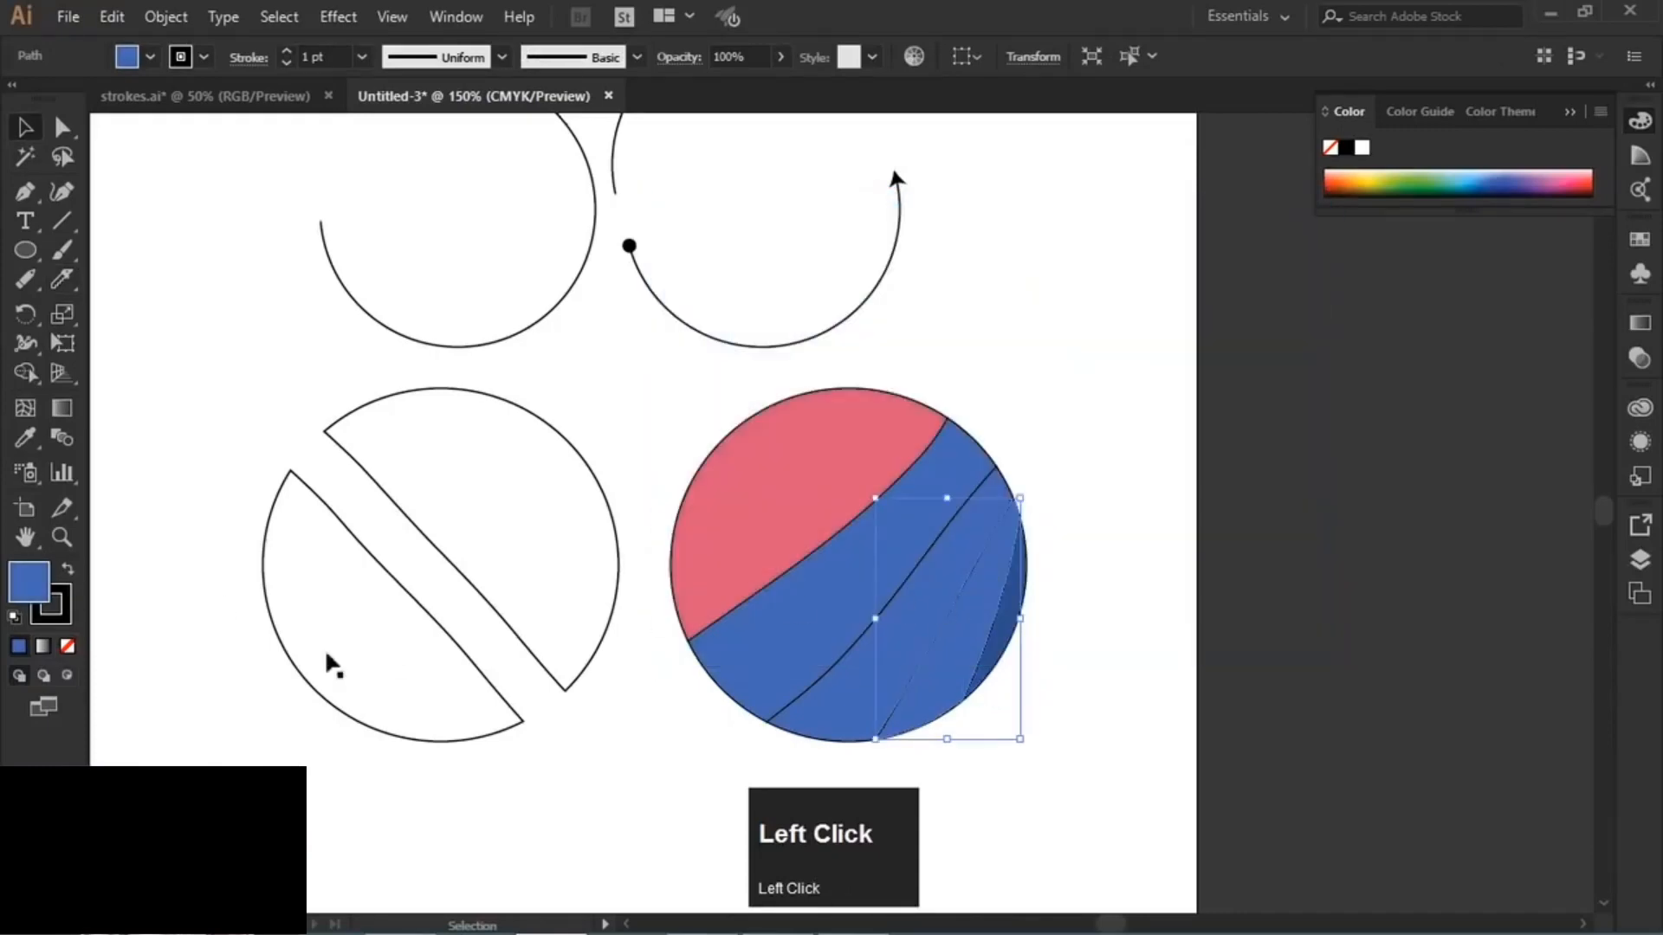
{"action": "double_click", "coordinate": [39, 591]}
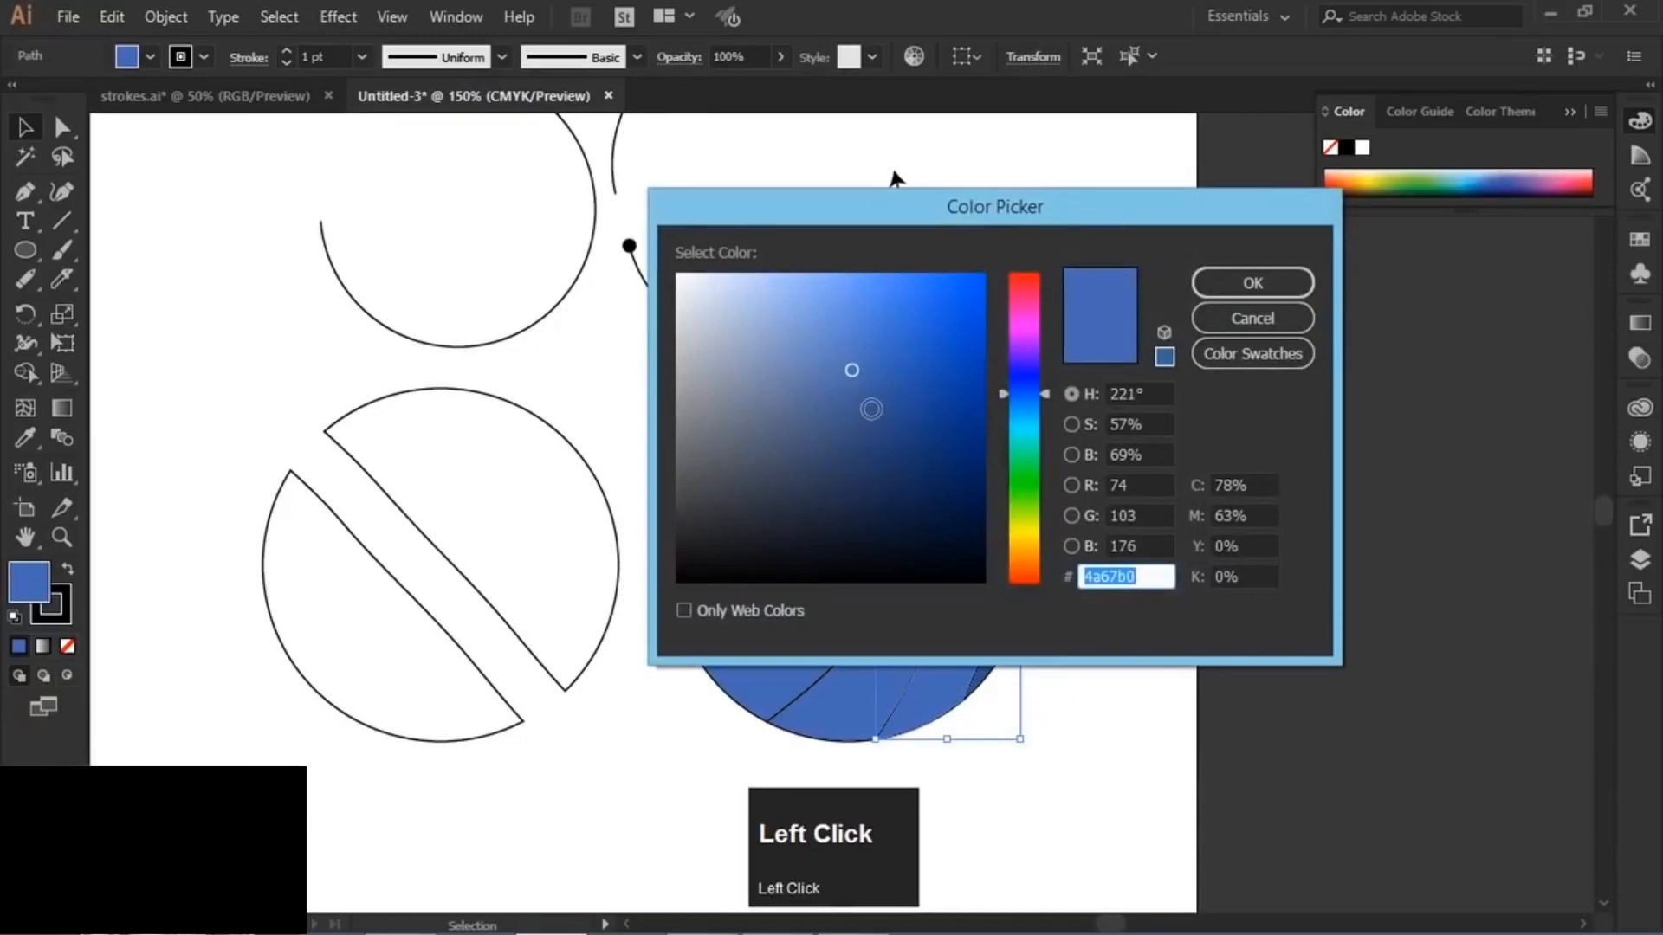
{"action": "left_click", "coordinate": [872, 413]}
{"action": "left_click", "coordinate": [881, 444]}
{"action": "left_click", "coordinate": [1254, 283]}
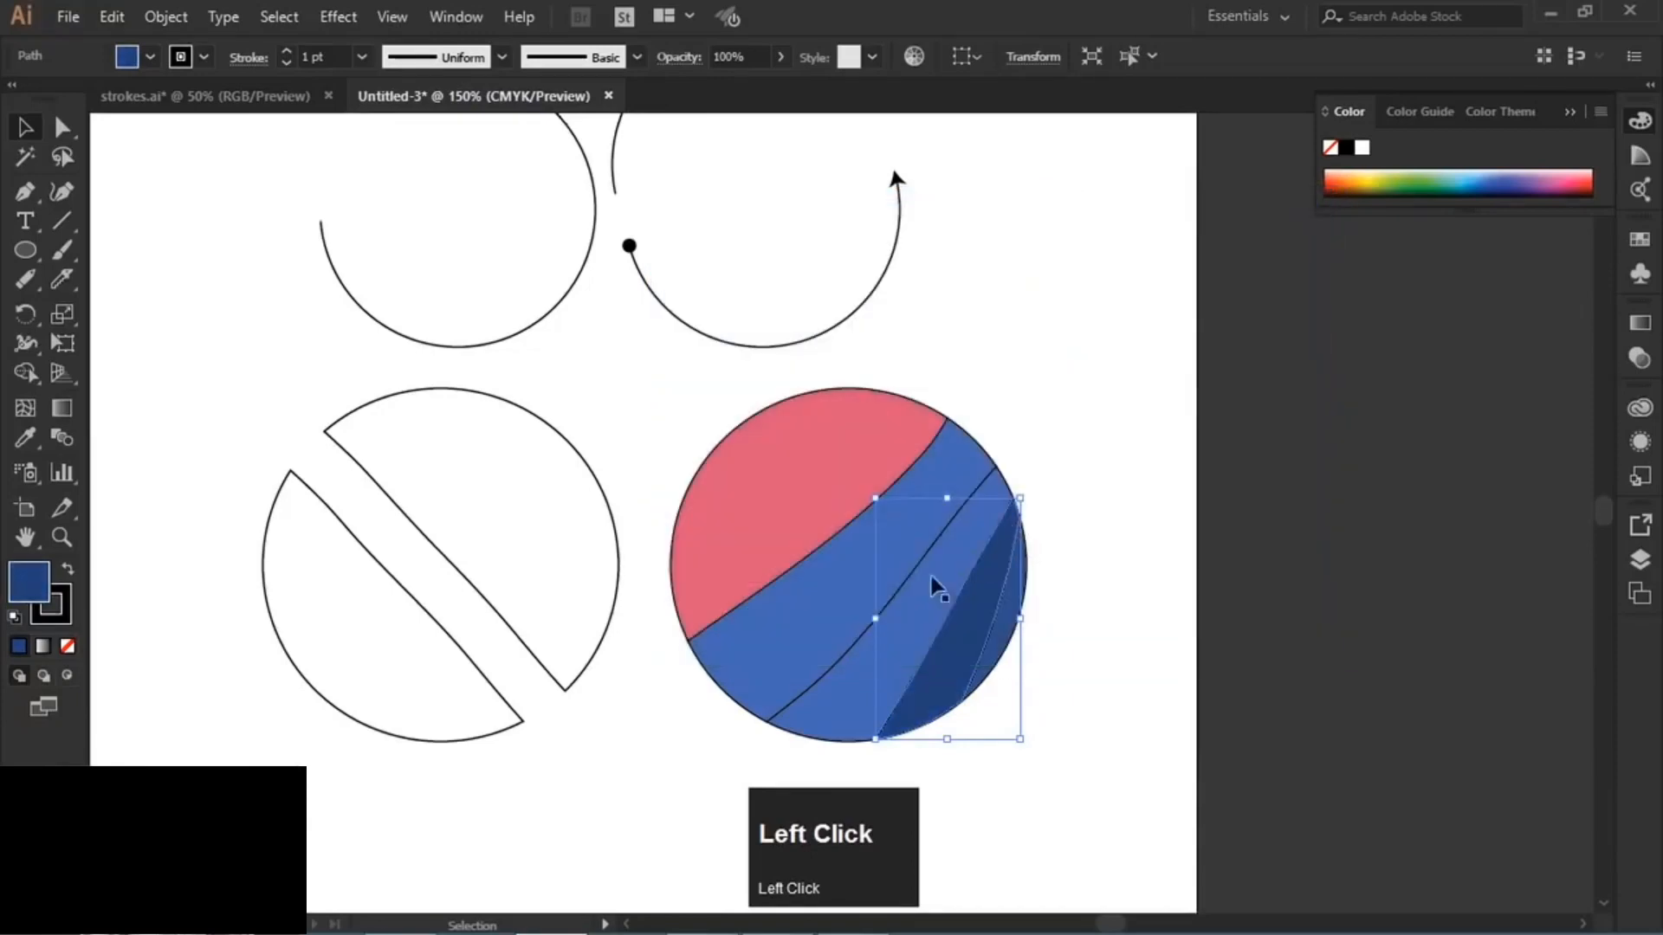
- Fill the third slice from the right edge with a navy darker than the second slice
{"action": "left_click", "coordinate": [939, 588]}
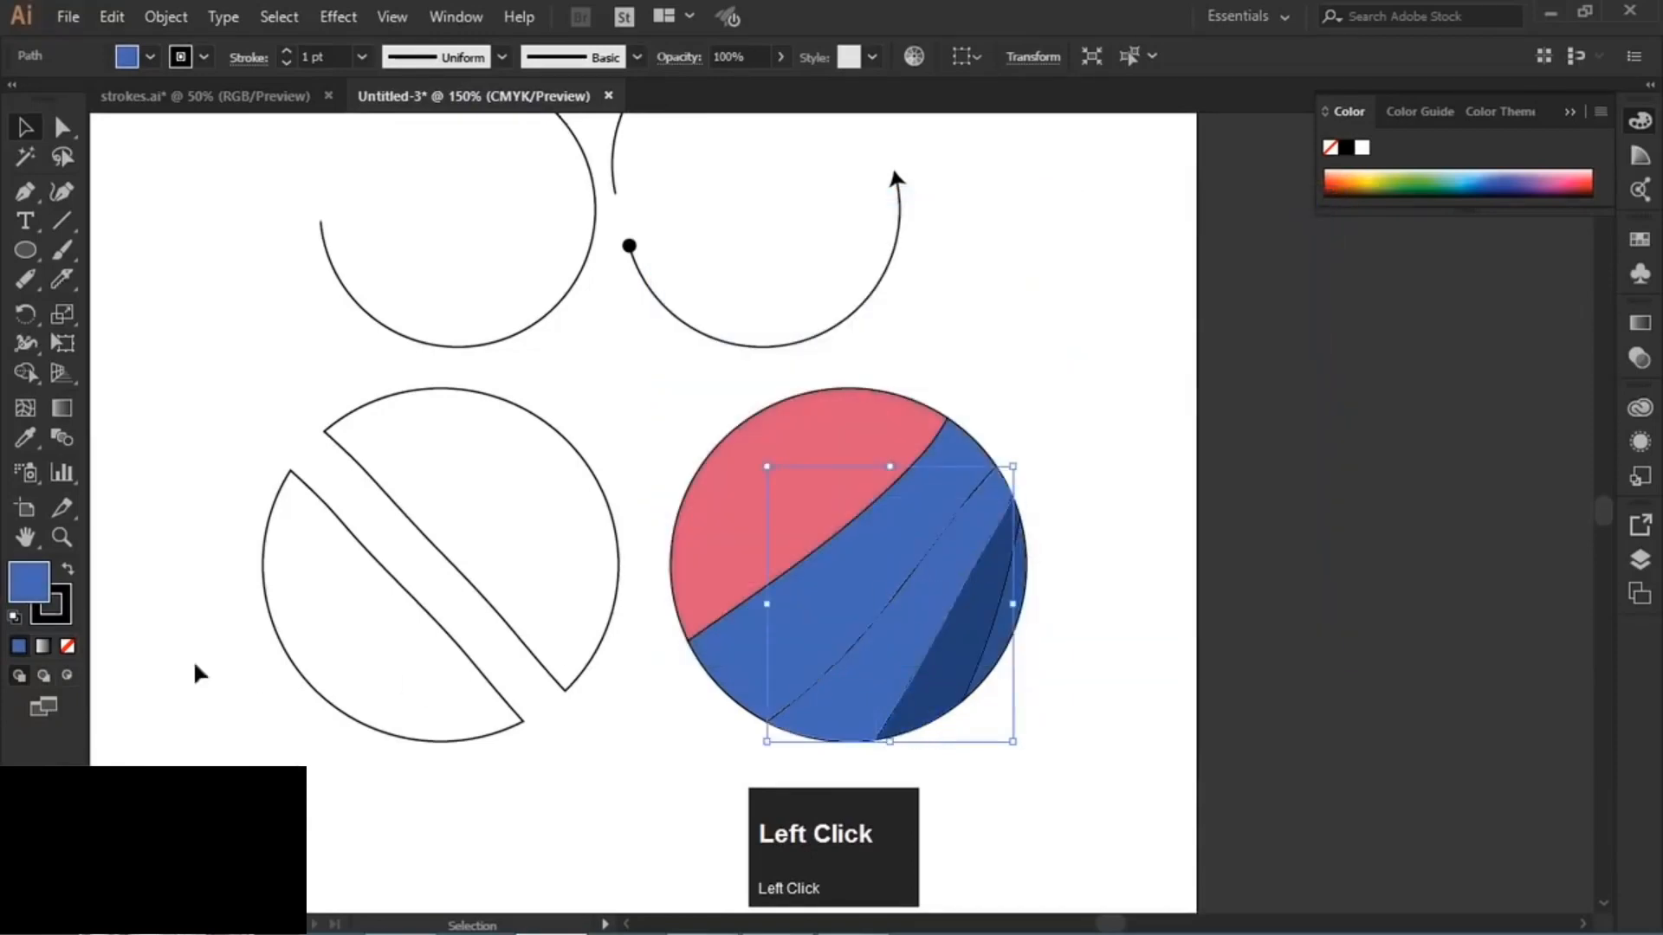
{"action": "double_click", "coordinate": [12, 591]}
{"action": "left_click", "coordinate": [896, 444]}
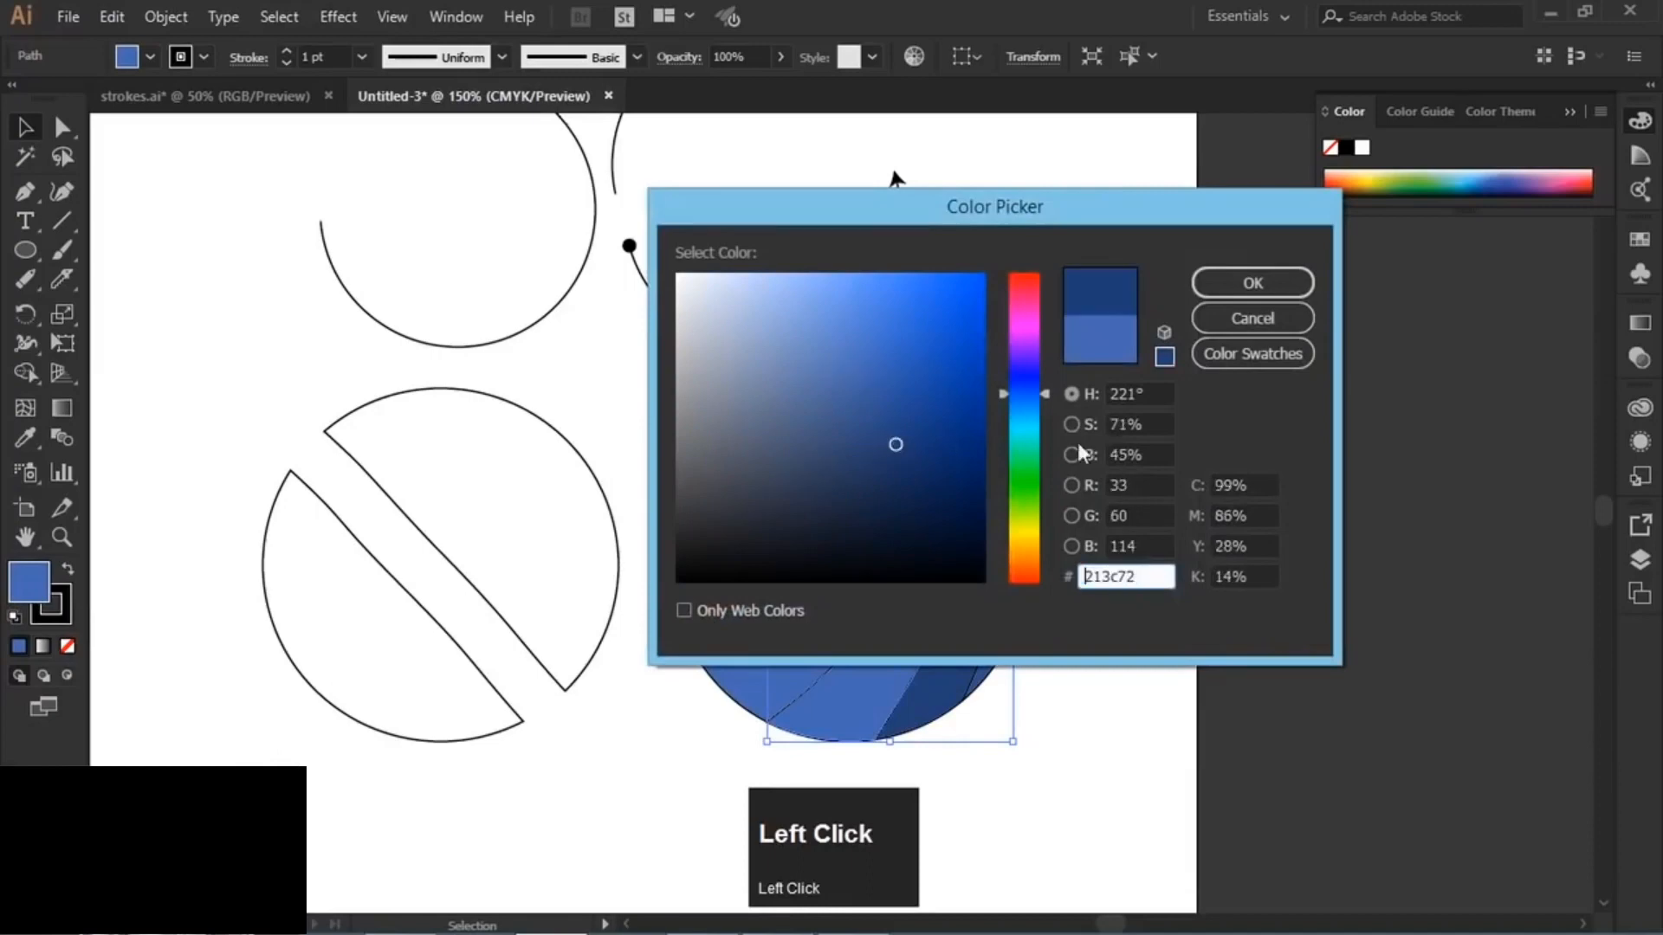
{"action": "left_click", "coordinate": [1243, 297]}
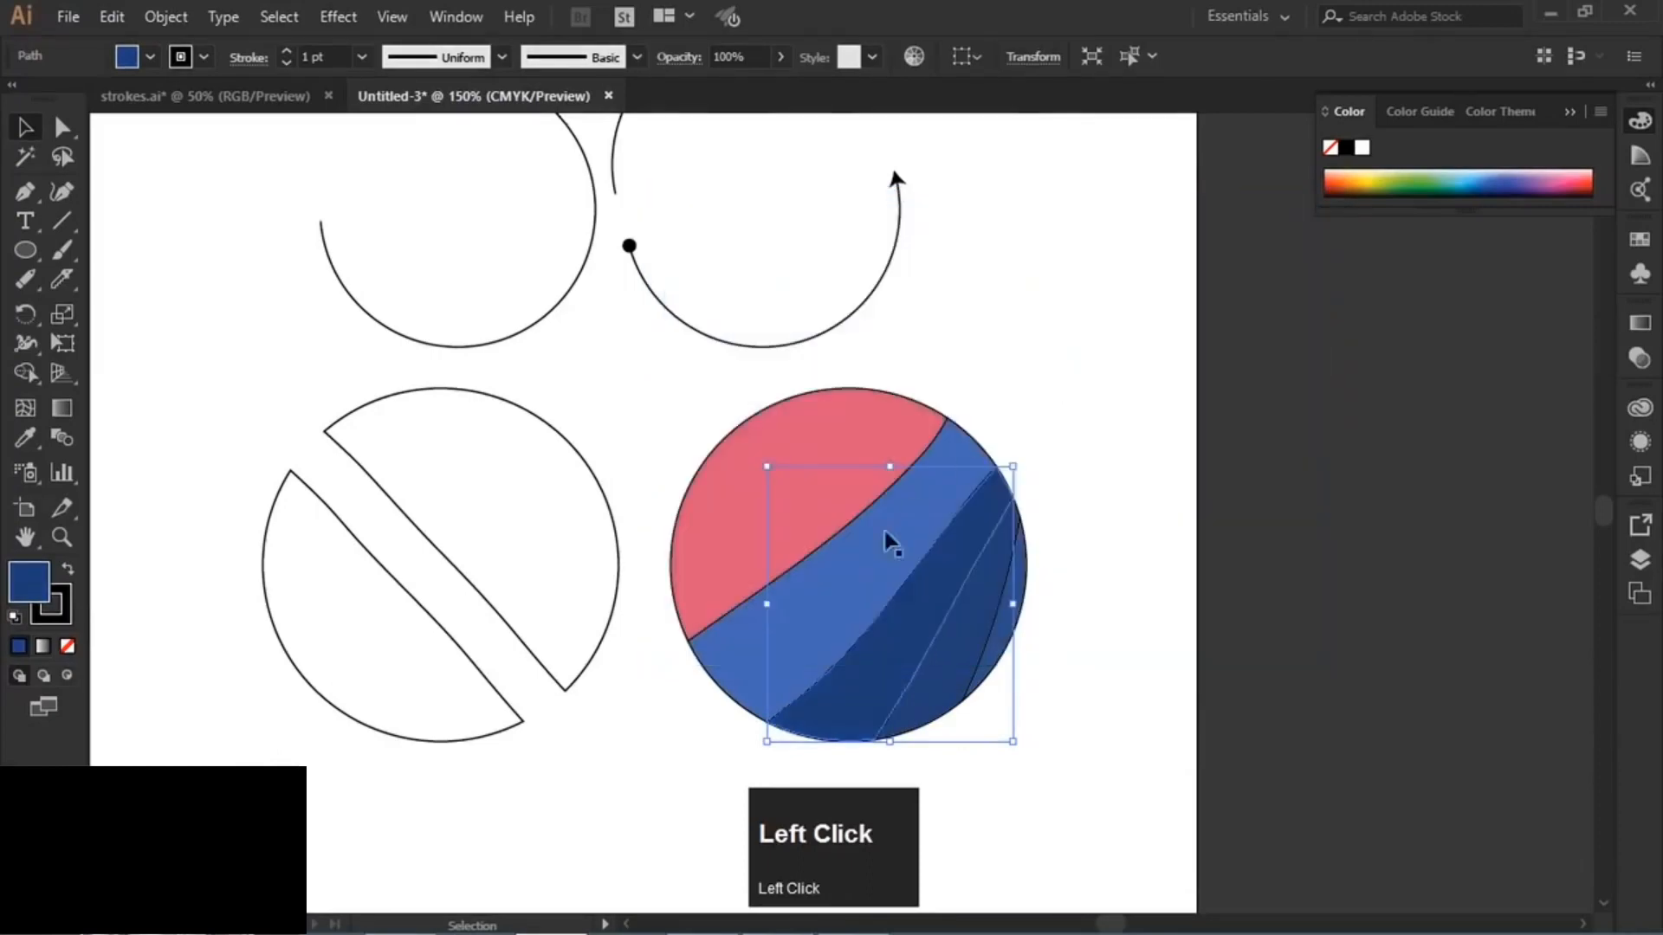
{"action": "double_click", "coordinate": [28, 592]}
{"action": "left_click", "coordinate": [901, 479]}
{"action": "left_click", "coordinate": [1258, 294]}
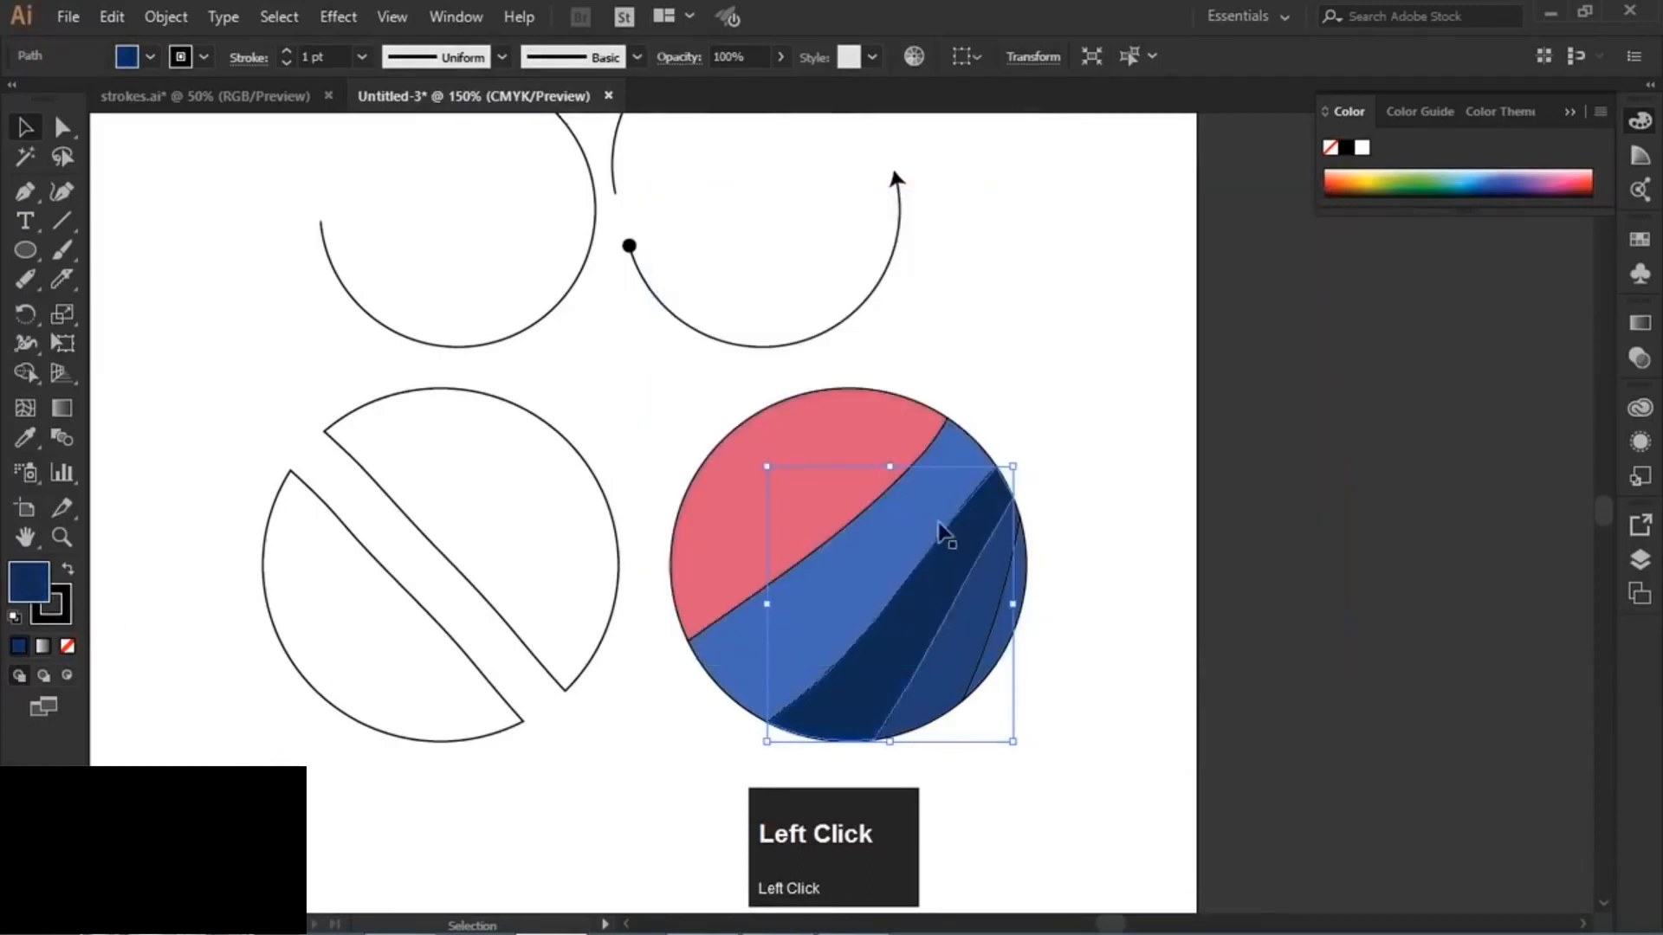
- Fill the remaining blue slice beside the pink piece with very dark navy #0c1d3f, and deselect it
{"action": "left_click", "coordinate": [902, 545]}
{"action": "double_click", "coordinate": [21, 589]}
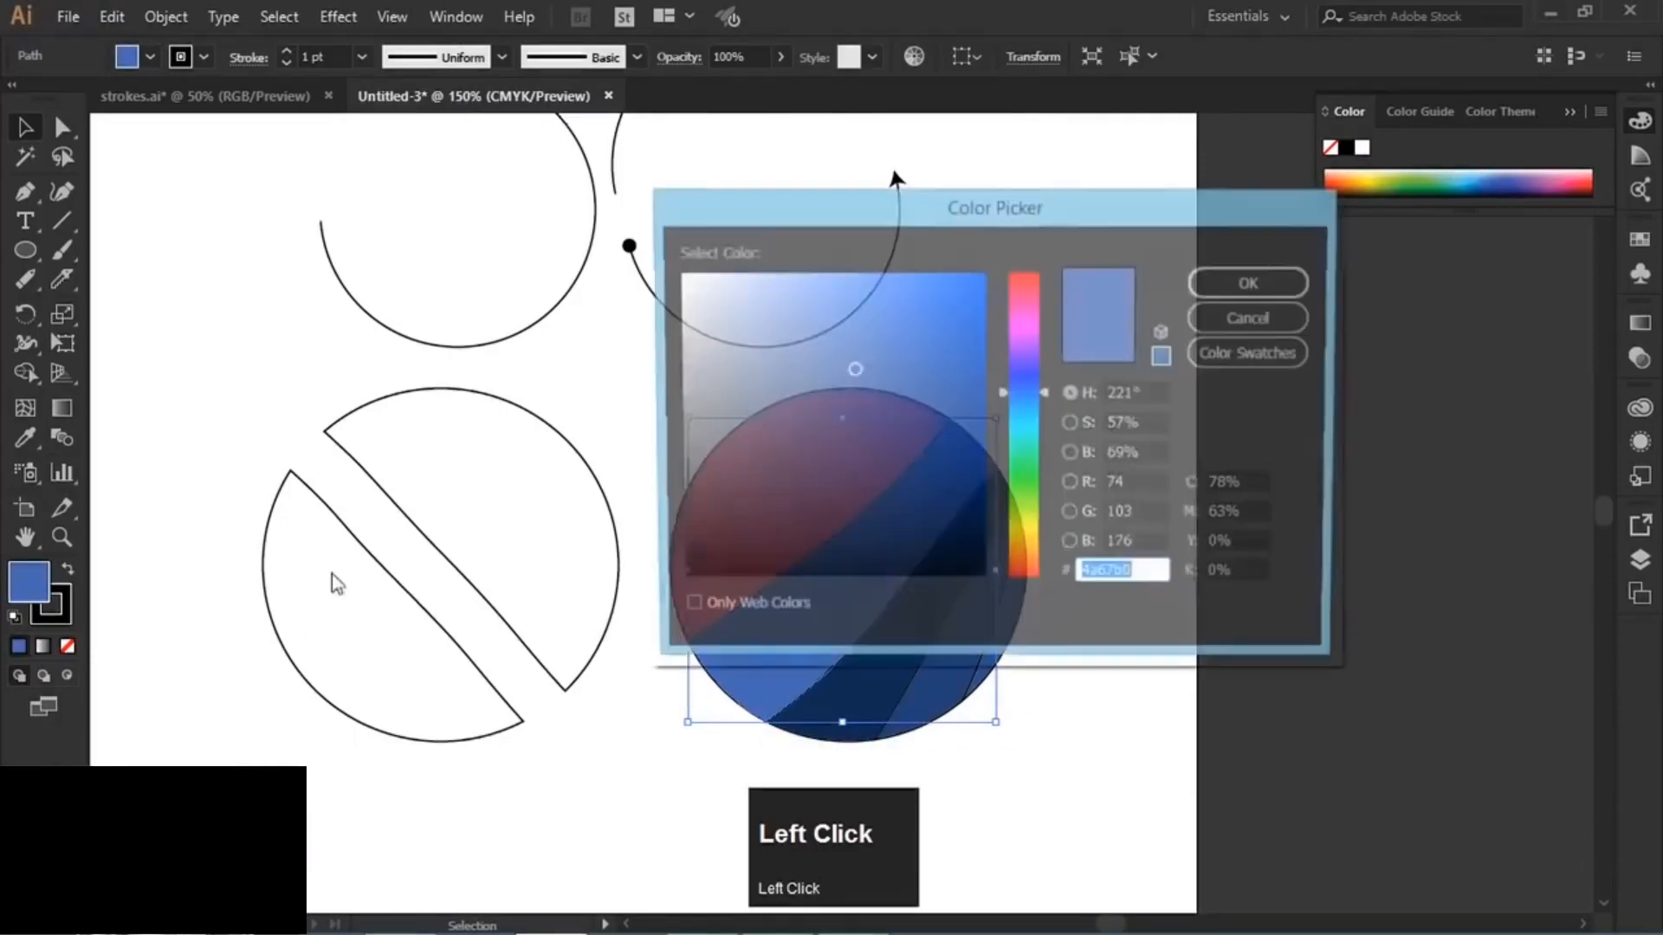
{"action": "left_click_drag", "start_coordinate": [905, 483], "coordinate": [926, 506]}
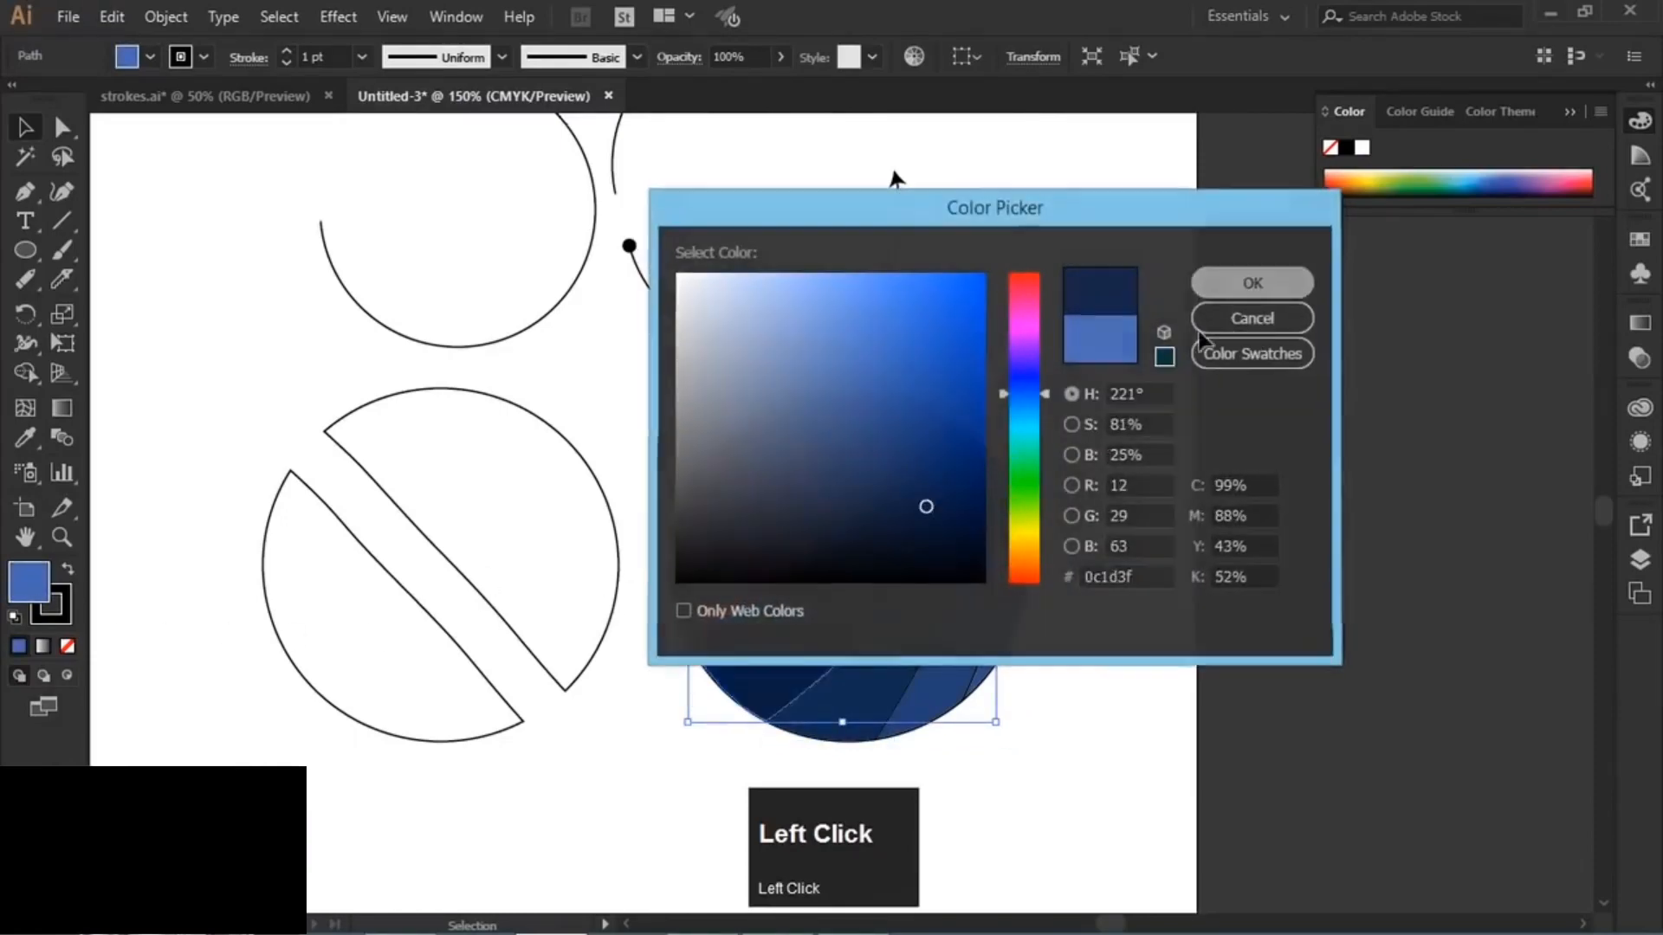
{"action": "left_click", "coordinate": [1226, 293]}
{"action": "left_click", "coordinate": [1112, 369]}
- Select all pieces of the coloured circle, remove their stroke, and deselect them
{"action": "key", "text": "space"}
{"action": "left_click_drag", "start_coordinate": [1054, 479], "coordinate": [935, 398]}
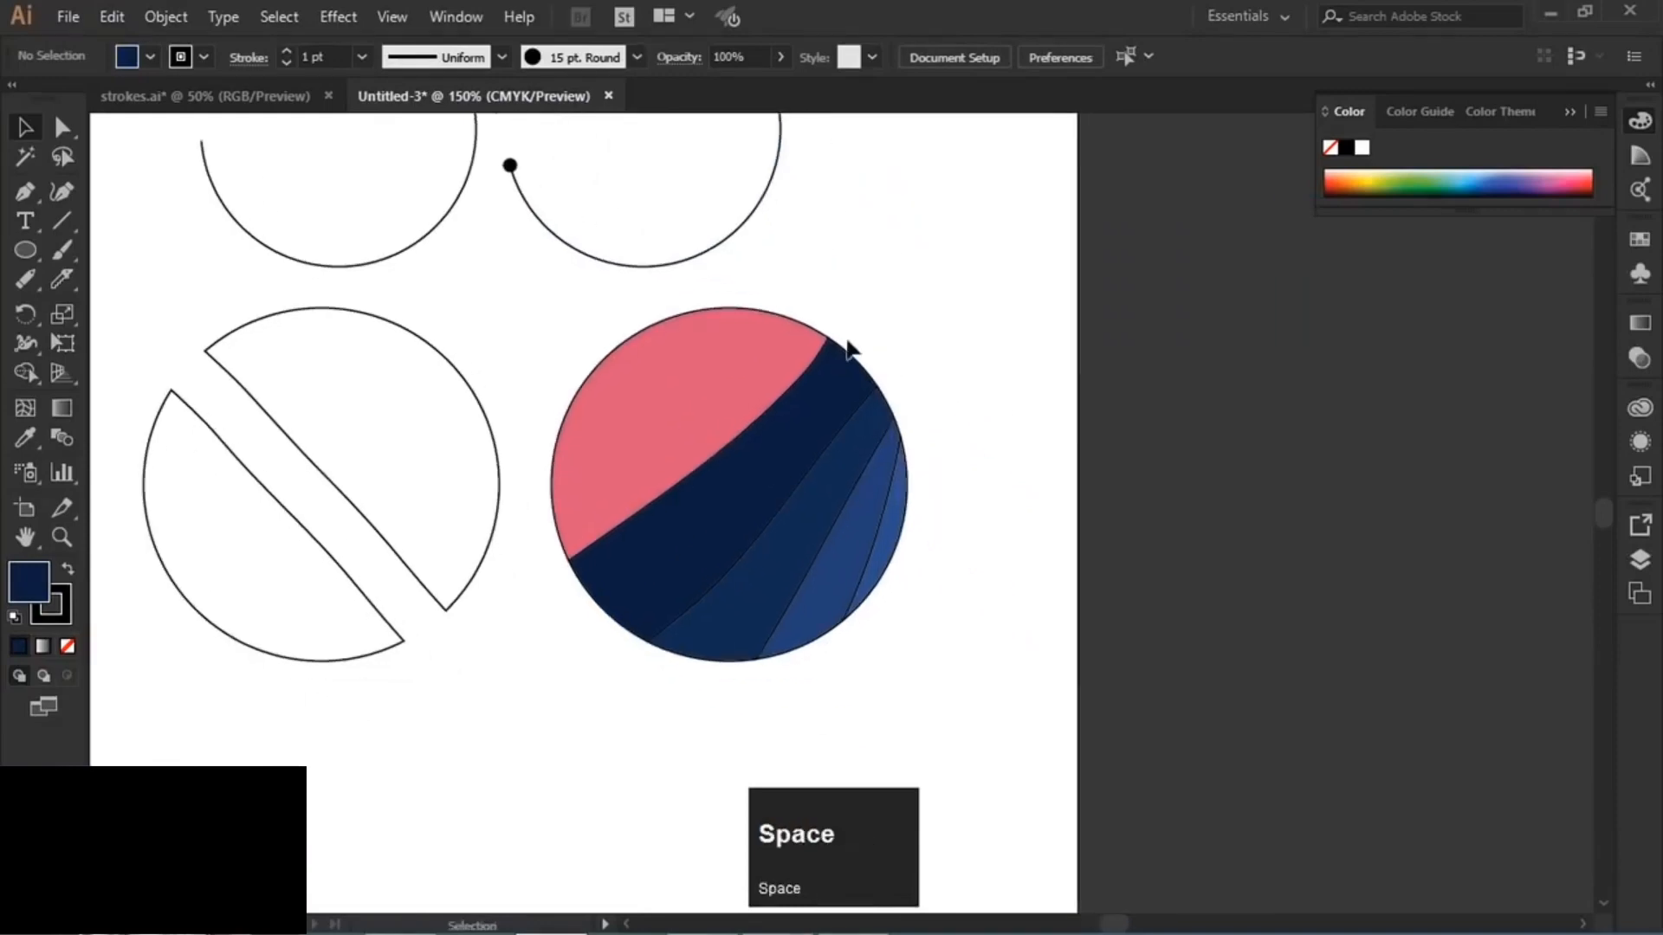
{"action": "left_click_drag", "start_coordinate": [911, 297], "coordinate": [555, 648]}
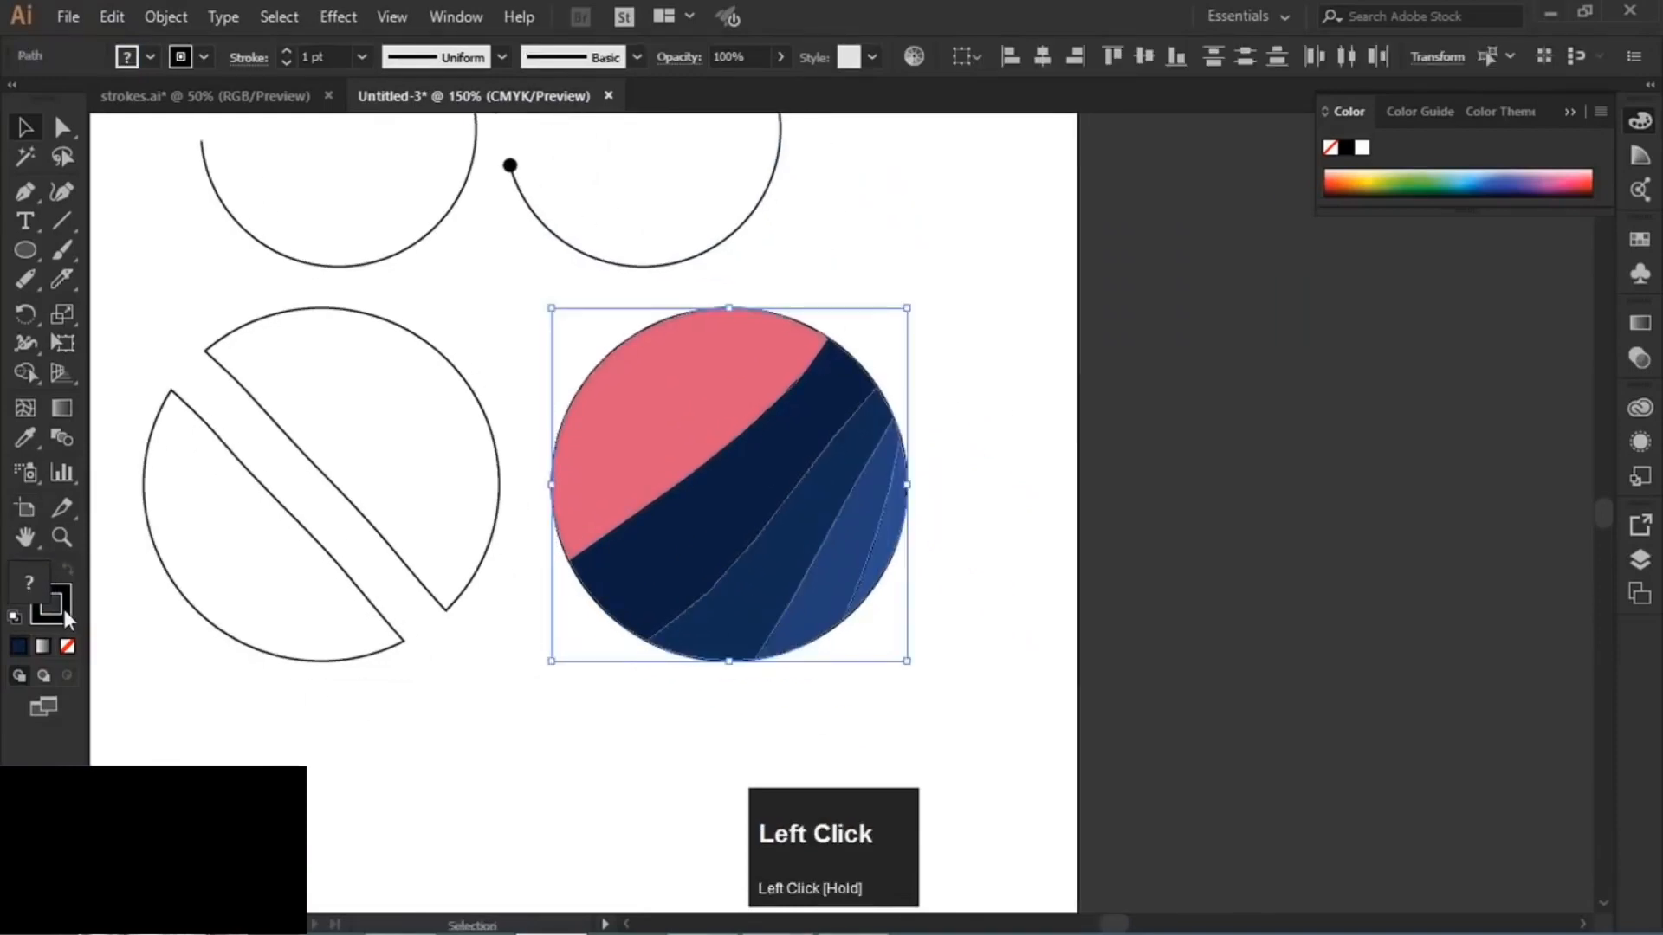
{"action": "left_click", "coordinate": [69, 646]}
{"action": "left_click", "coordinate": [875, 674]}
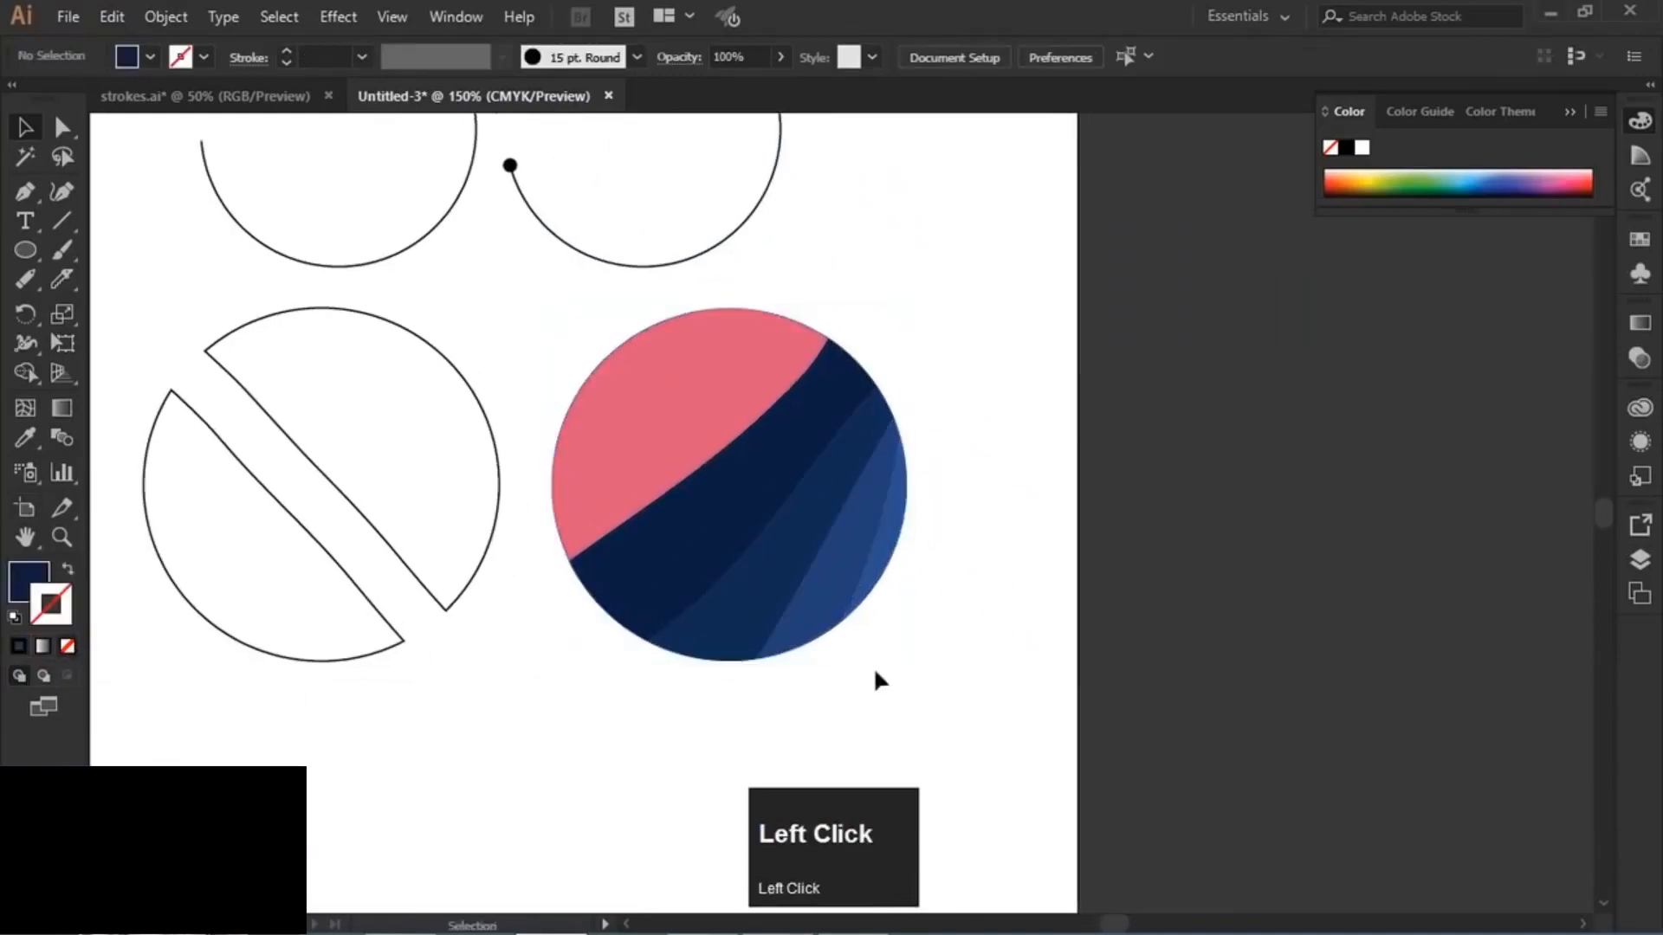
{"action": "scroll", "coordinate": [814, 572], "scroll_direction": "up", "scroll_amount": 3, "text": "alt"}
{"action": "scroll", "coordinate": [815, 570], "scroll_direction": "down", "scroll_amount": 2, "text": "alt"}
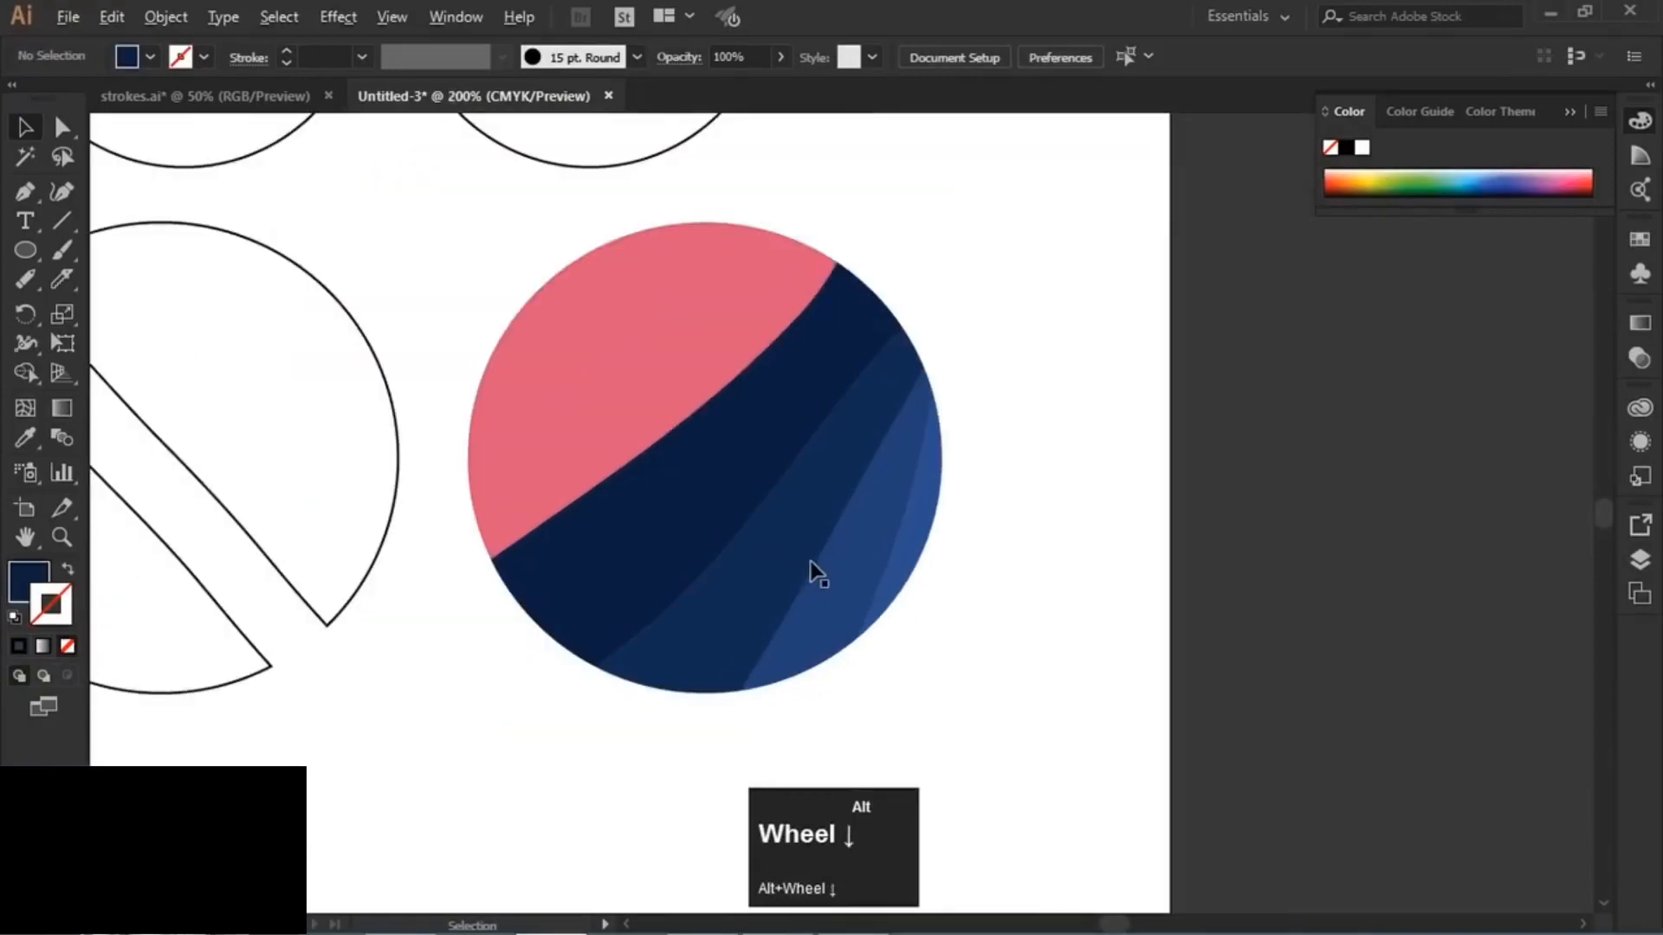